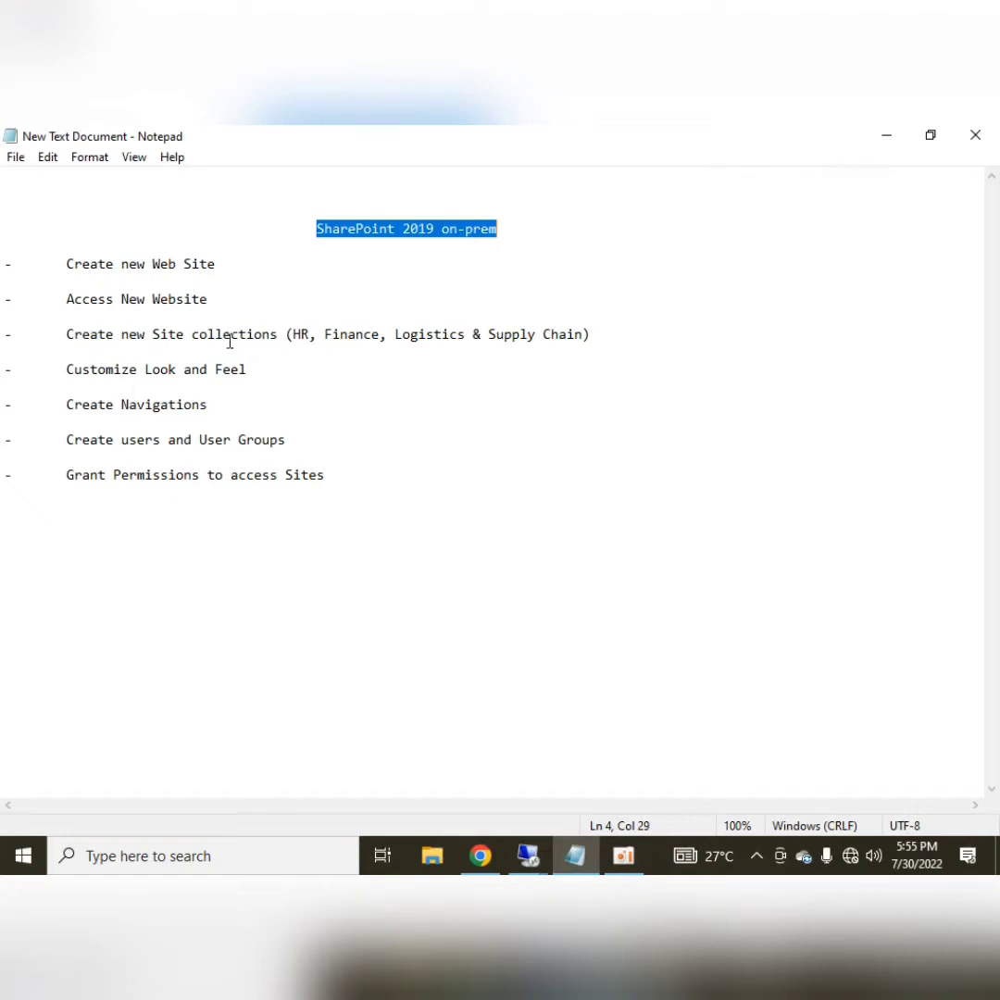
# Highlight HR and Finance, then the Create new Web Site and Access New Website items
pyautogui.moveTo(294, 335); pyautogui.dragTo(311, 334)
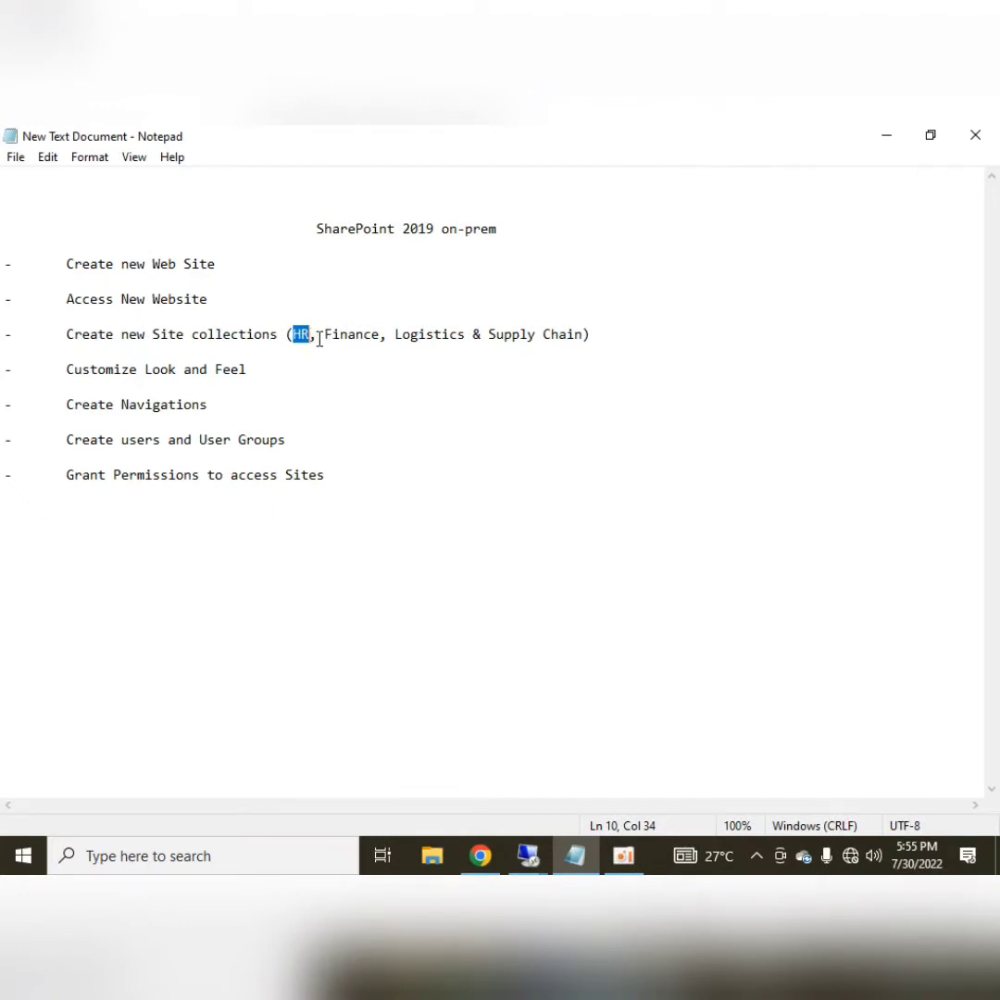
pyautogui.moveTo(324, 334); pyautogui.dragTo(585, 333)
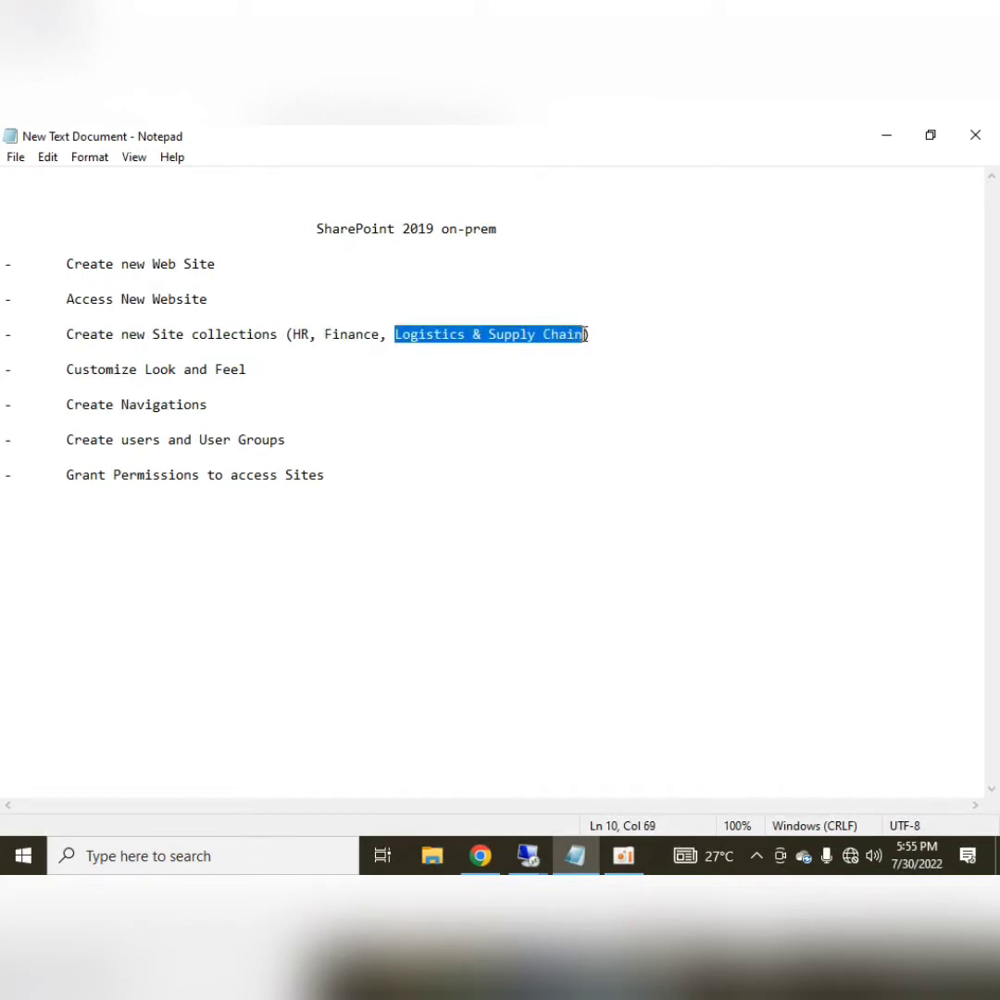
pyautogui.click(445, 442)
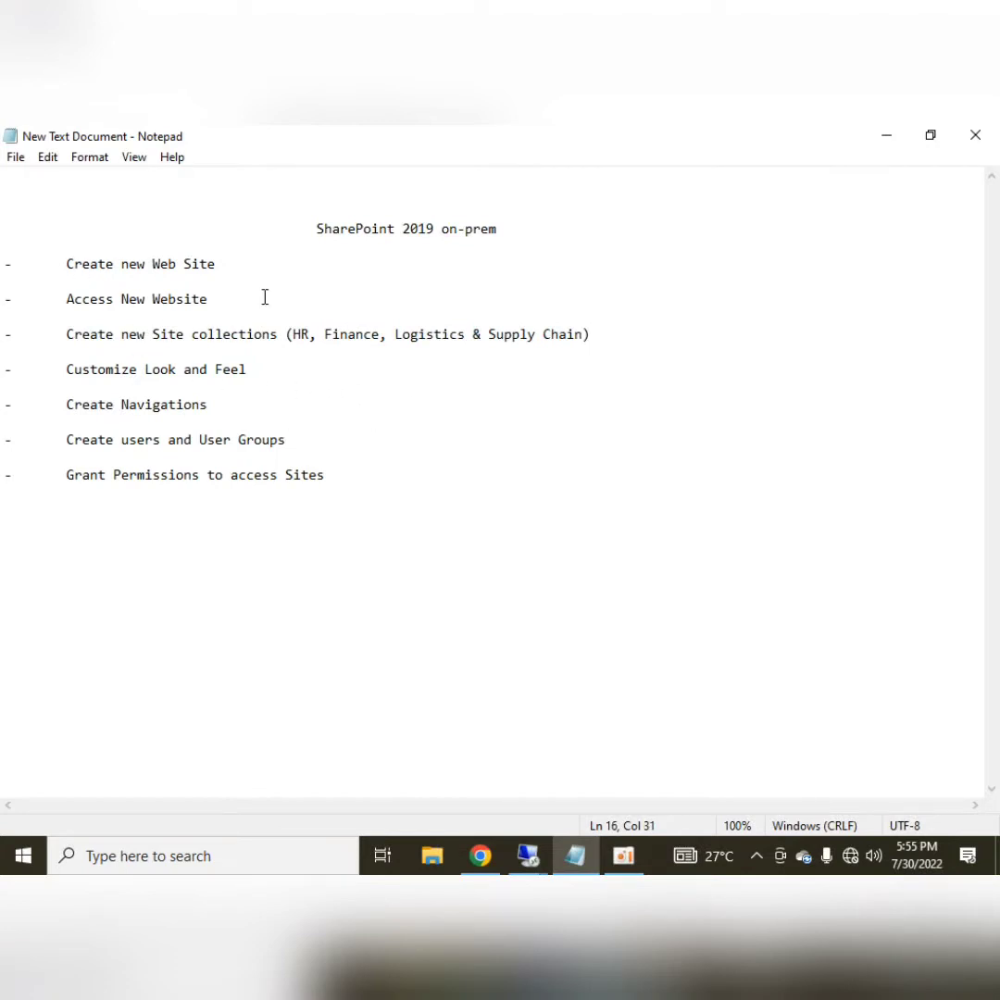
pyautogui.click(67, 263)
pyautogui.hotkey('shift', 'End')
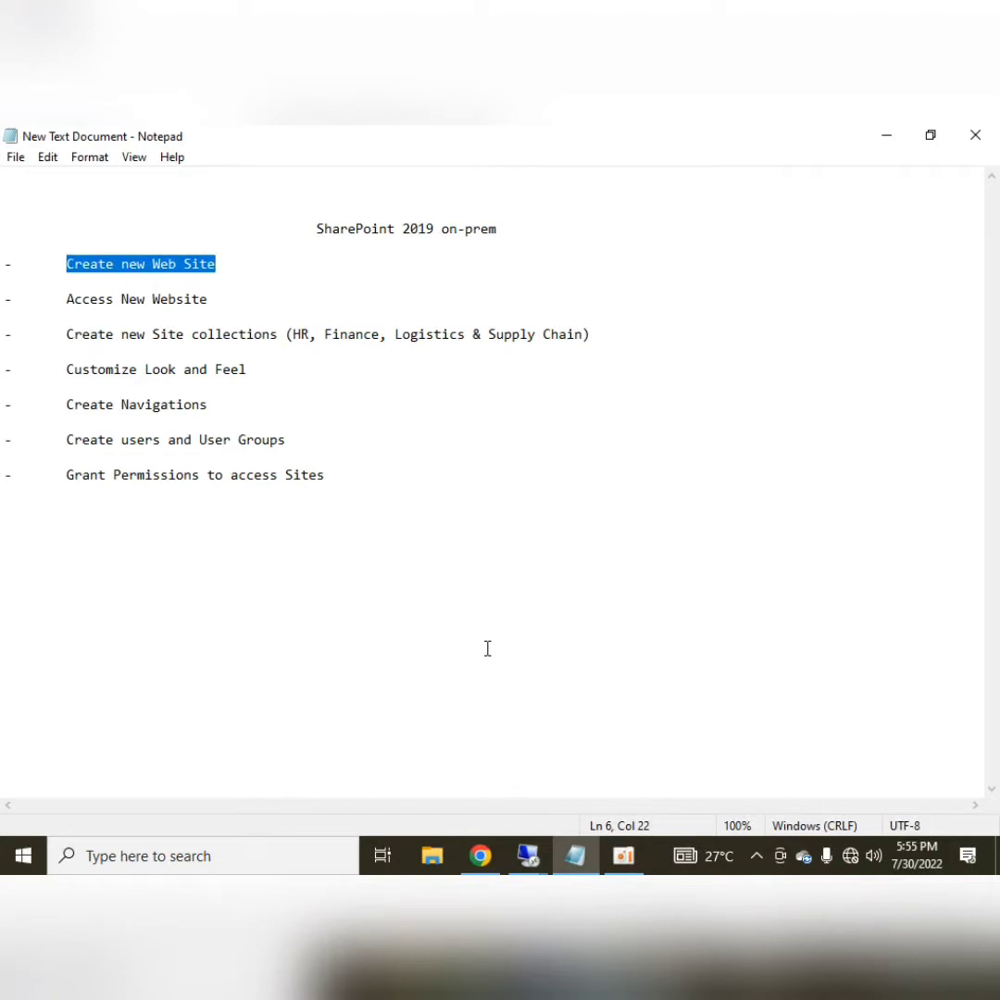
pyautogui.press('Home')
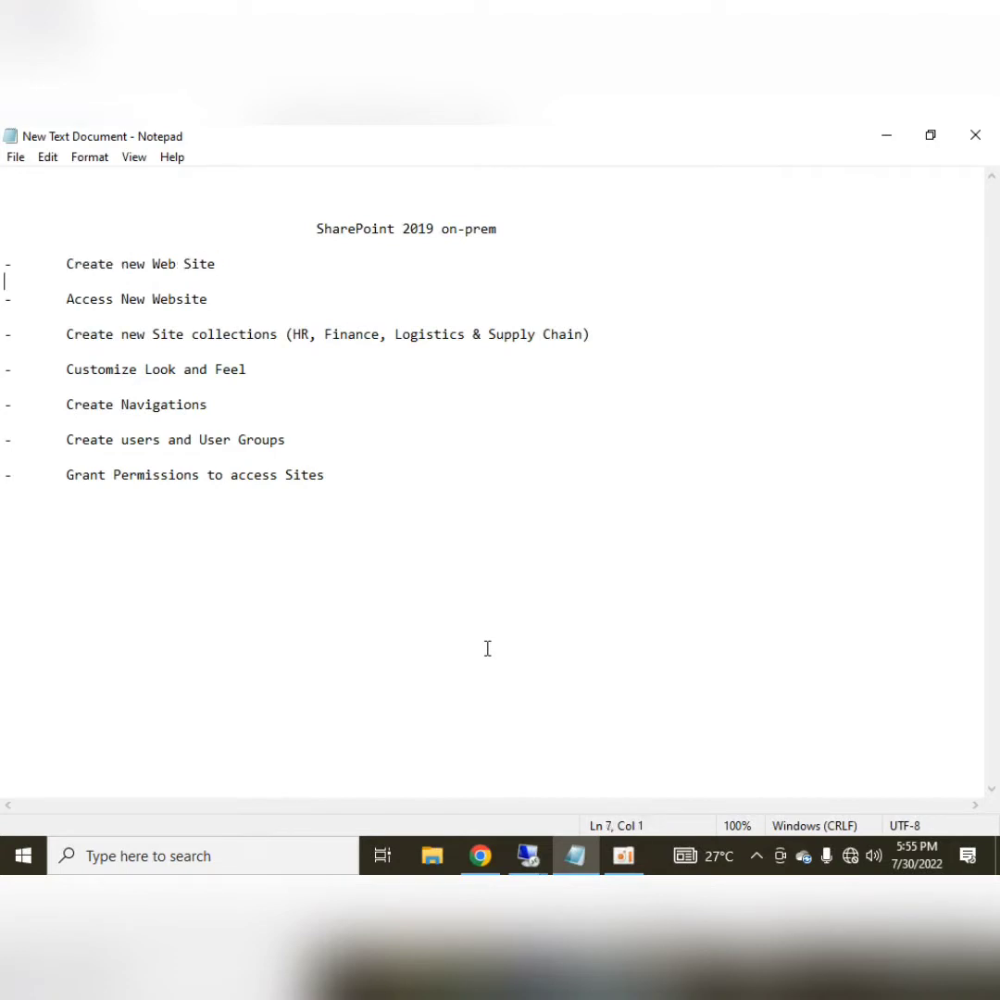
pyautogui.press('Down')
pyautogui.press('Down')
pyautogui.press('End')
pyautogui.hotkey('shift', 'Home')
pyautogui.hotkey('shift', 'Right')
pyautogui.hotkey('shift', 'Right')
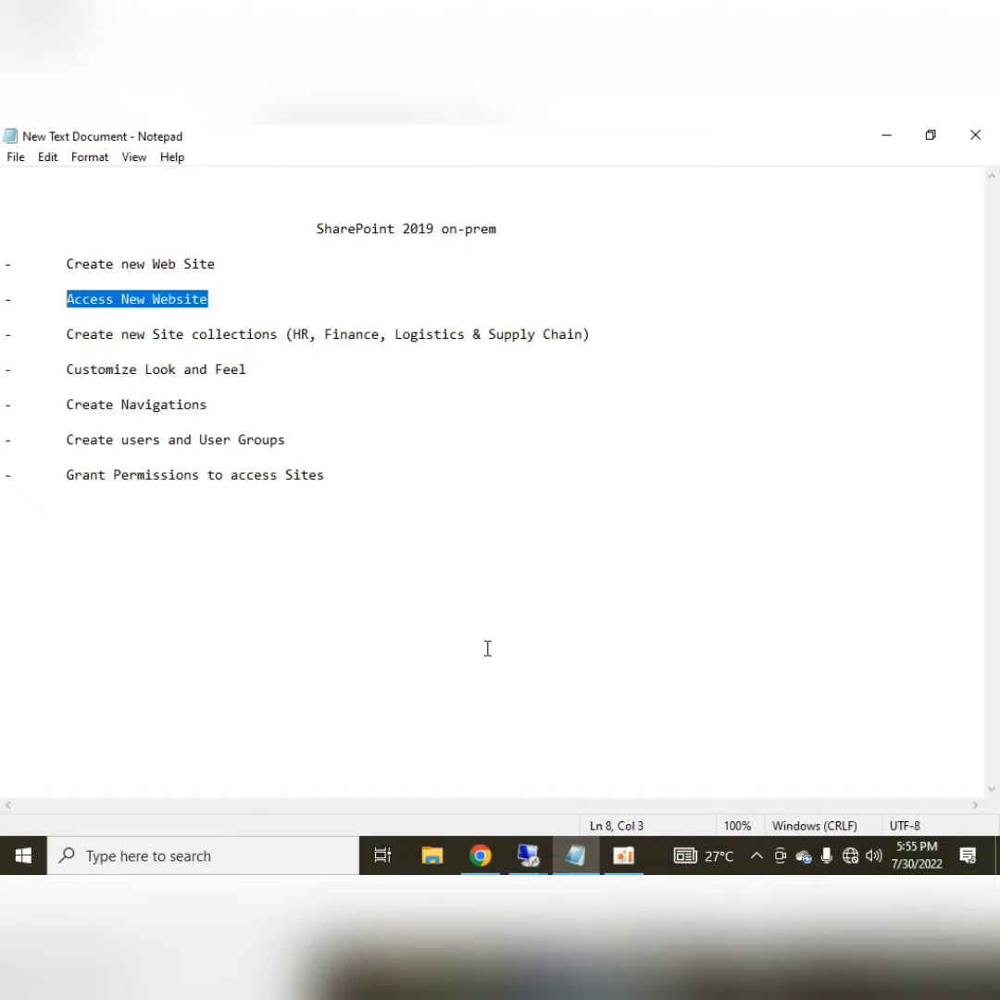
pyautogui.press('Down')
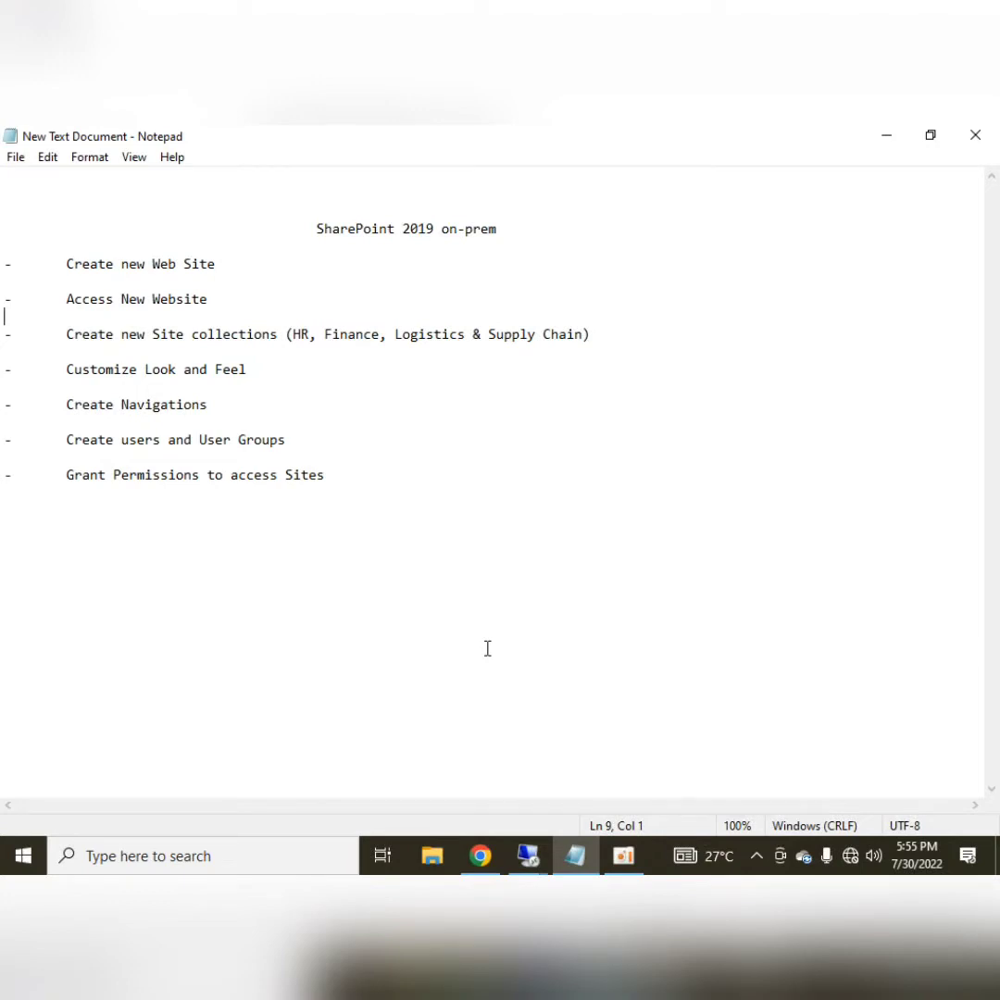
# Highlight the whole Create new Site collections item in the task list
pyautogui.press('Down')
pyautogui.press('Right')
pyautogui.press('Right')
pyautogui.press('Right')
pyautogui.press('Left')
pyautogui.hotkey('shift', 'End')
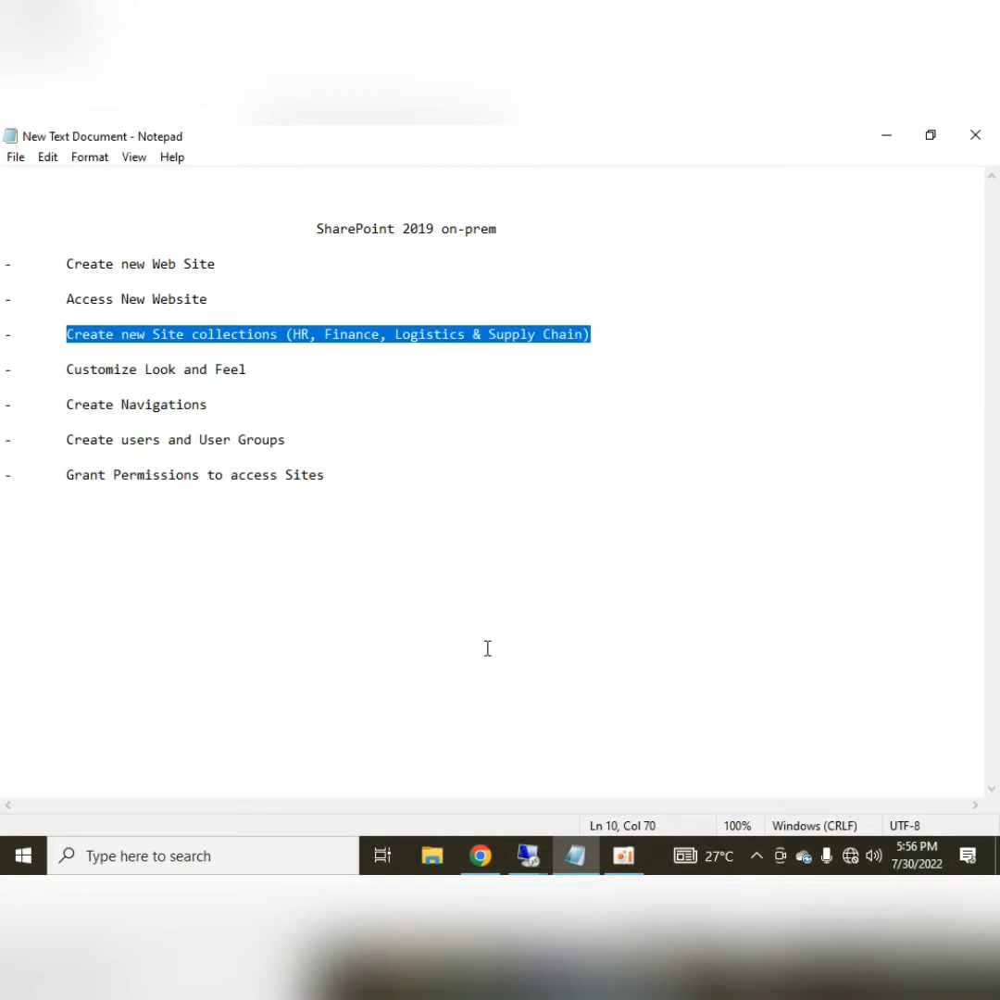
# Highlight the site collection names HR, Finance and Logistics & Supply Chain in turn
pyautogui.press('Home')
pyautogui.press('Right')
pyautogui.press('Right')
pyautogui.press('Right')
pyautogui.press('Right')
pyautogui.press('Right')
pyautogui.press('Right')
pyautogui.press('Right')
pyautogui.press('Right')
pyautogui.press('Right')
pyautogui.press('Right')
pyautogui.press('Right')
pyautogui.press('Right')
pyautogui.press('Right')
pyautogui.press('Right')
pyautogui.press('Right')
pyautogui.press('Right')
pyautogui.press('Right')
pyautogui.press('Right')
pyautogui.press('Right')
pyautogui.press('Right')
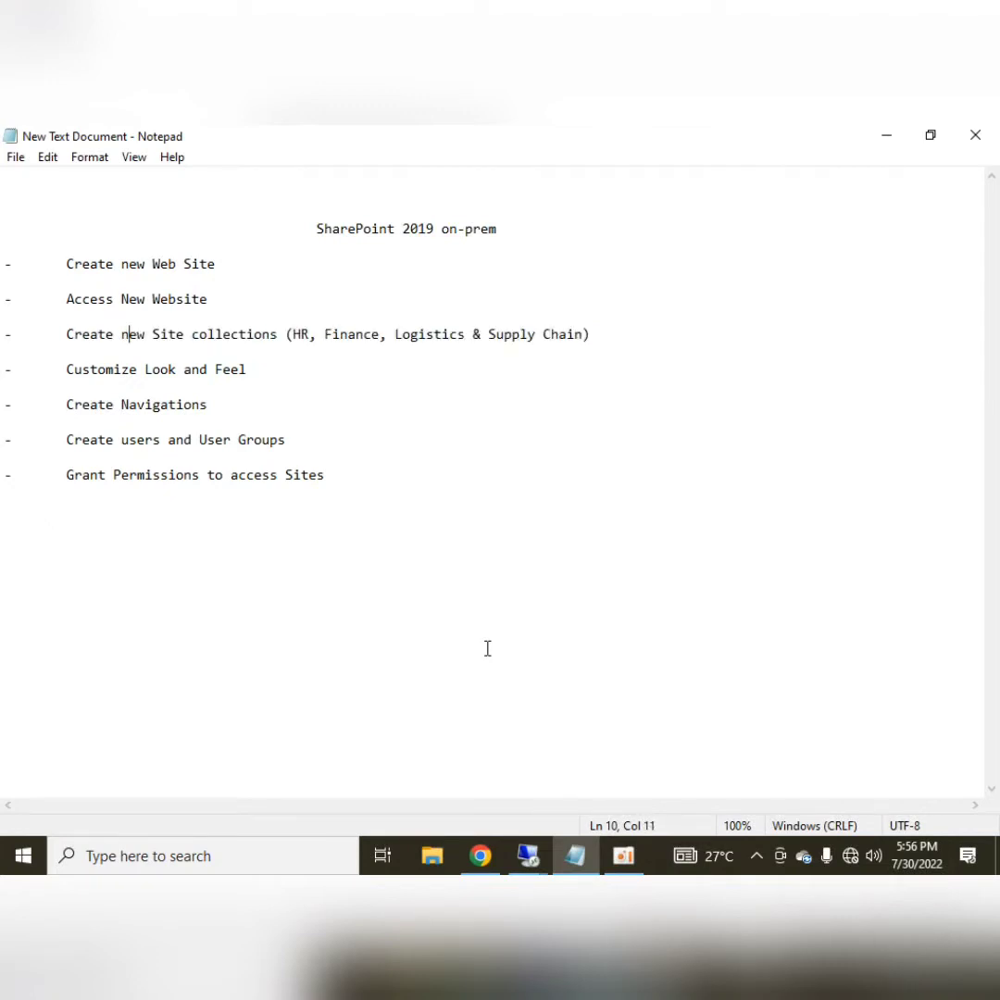
pyautogui.press('Right')
pyautogui.press('Right')
pyautogui.press('Right')
pyautogui.press('Right')
pyautogui.press('Right')
pyautogui.press('Right')
pyautogui.press('Right')
pyautogui.press('Right')
pyautogui.press('Right')
pyautogui.press('Right')
pyautogui.hotkey('shift', 'Right')
pyautogui.hotkey('shift', 'Right')
pyautogui.press('Right')
pyautogui.press('Right')
pyautogui.press('Right')
pyautogui.press('Left')
pyautogui.hotkey('shift', 'Right')
pyautogui.hotkey('shift', 'Right')
pyautogui.hotkey('shift', 'Right')
pyautogui.hotkey('shift', 'Right')
pyautogui.hotkey('shift', 'Right')
pyautogui.hotkey('shift', 'Right')
pyautogui.hotkey('shift', 'Right')
pyautogui.hotkey('shift', 'Right')
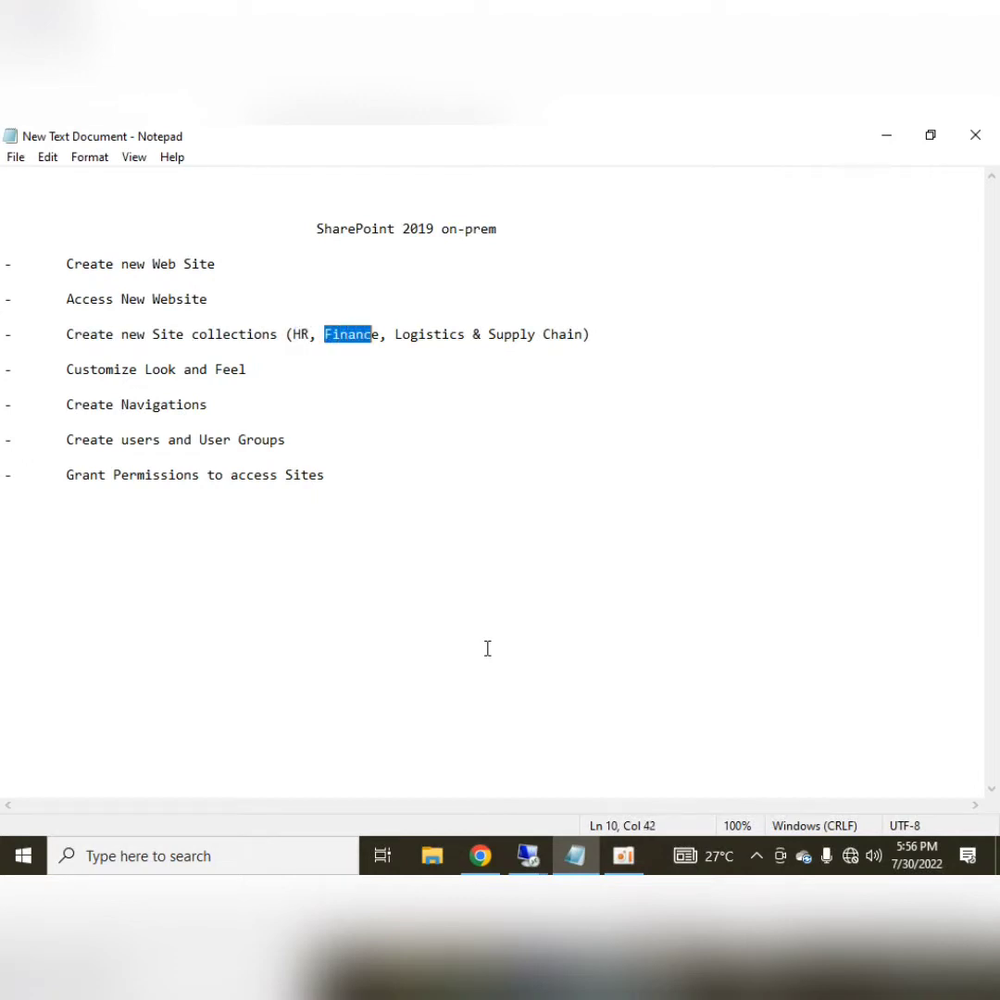
pyautogui.press('Right')
pyautogui.press('Right')
pyautogui.press('Right')
pyautogui.hotkey('shift', 'End')
pyautogui.hotkey('shift', 'Left')
pyautogui.hotkey('shift', 'Left')
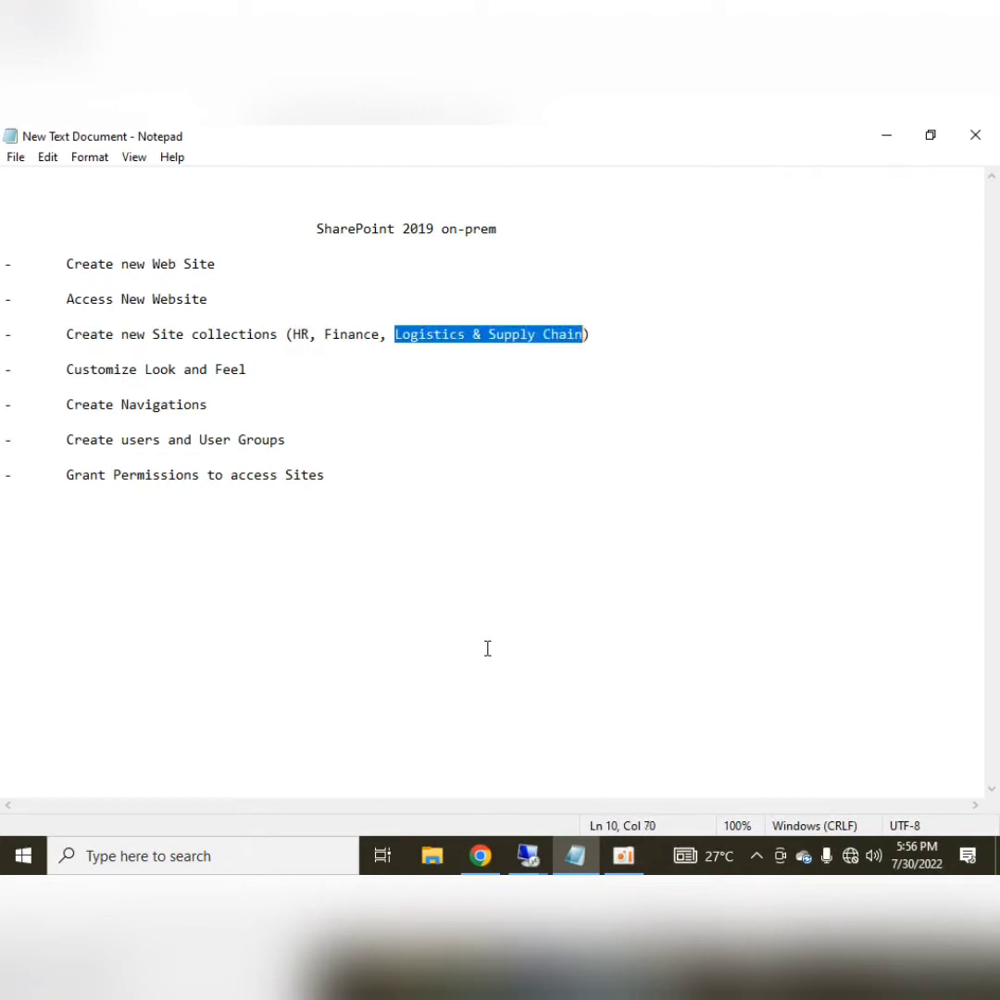
pyautogui.hotkey('shift', 'Right')
pyautogui.press('Down')
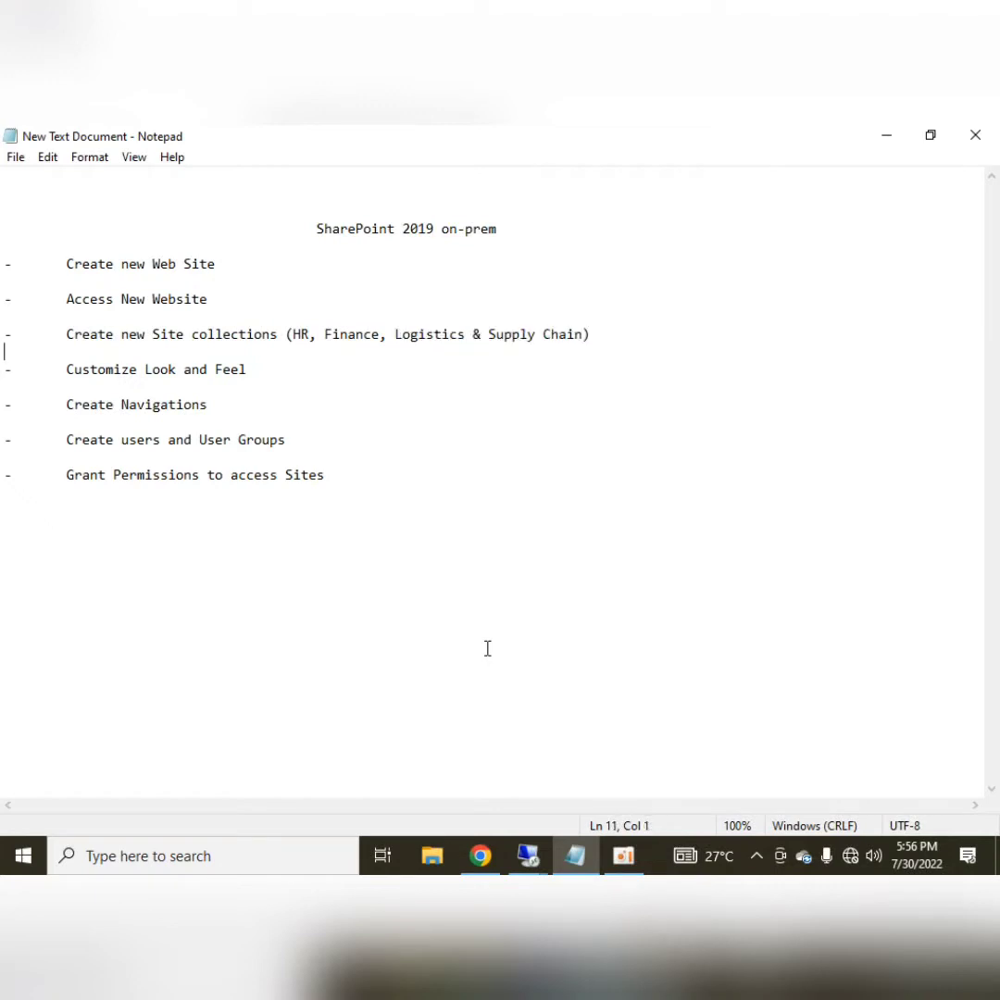
# Highlight the Customize Look and Feel, Create Navigations and all three site collection names
pyautogui.press('Down')
pyautogui.press('Right')
pyautogui.press('Right')
pyautogui.hotkey('shift', 'End')
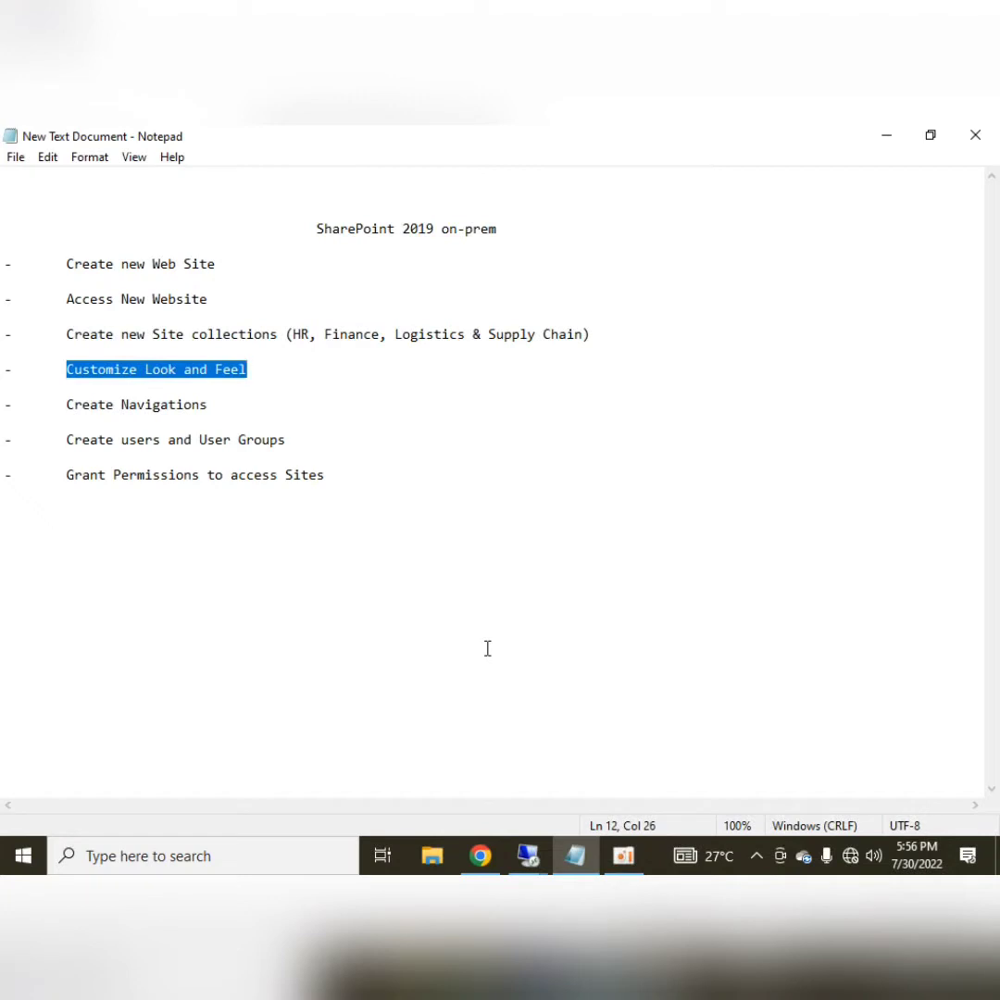
pyautogui.click(67, 404)
pyautogui.hotkey('shift', 'End')
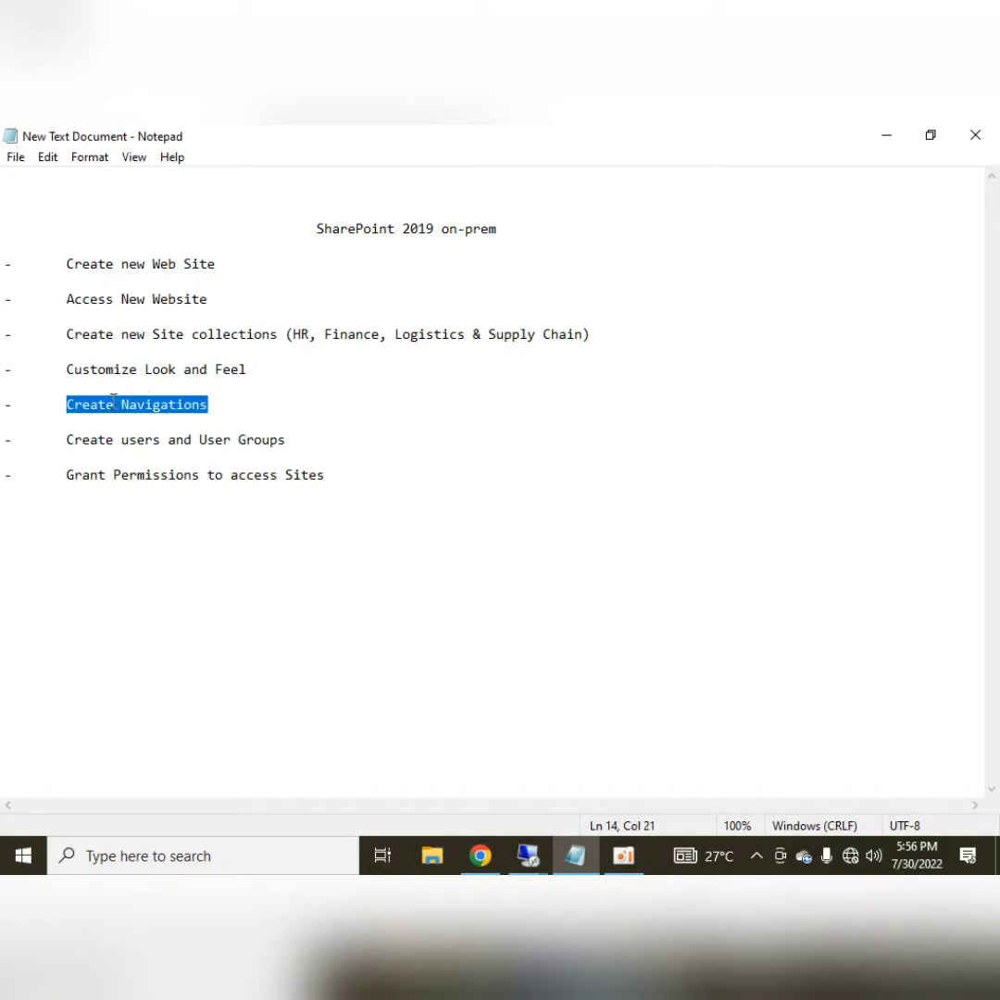
pyautogui.moveTo(293, 335); pyautogui.dragTo(584, 334)
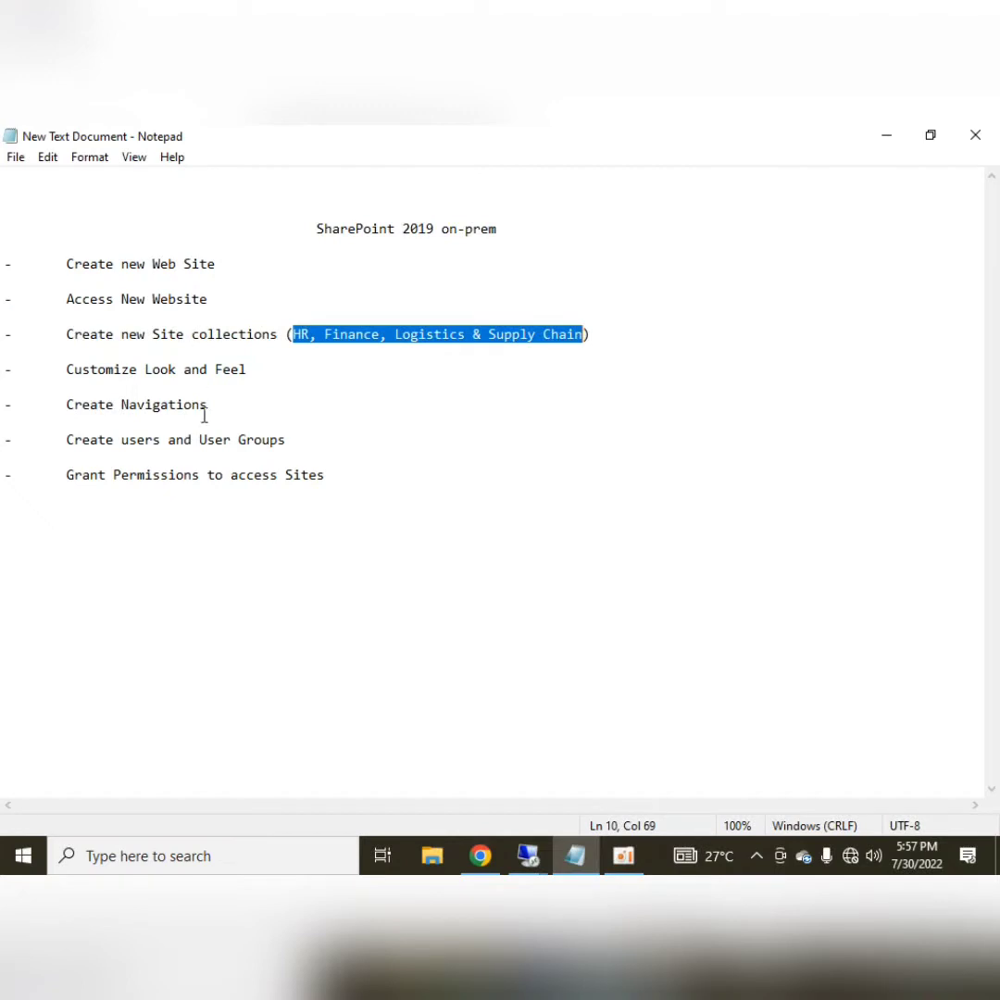
pyautogui.click(112, 405)
pyautogui.click(212, 404)
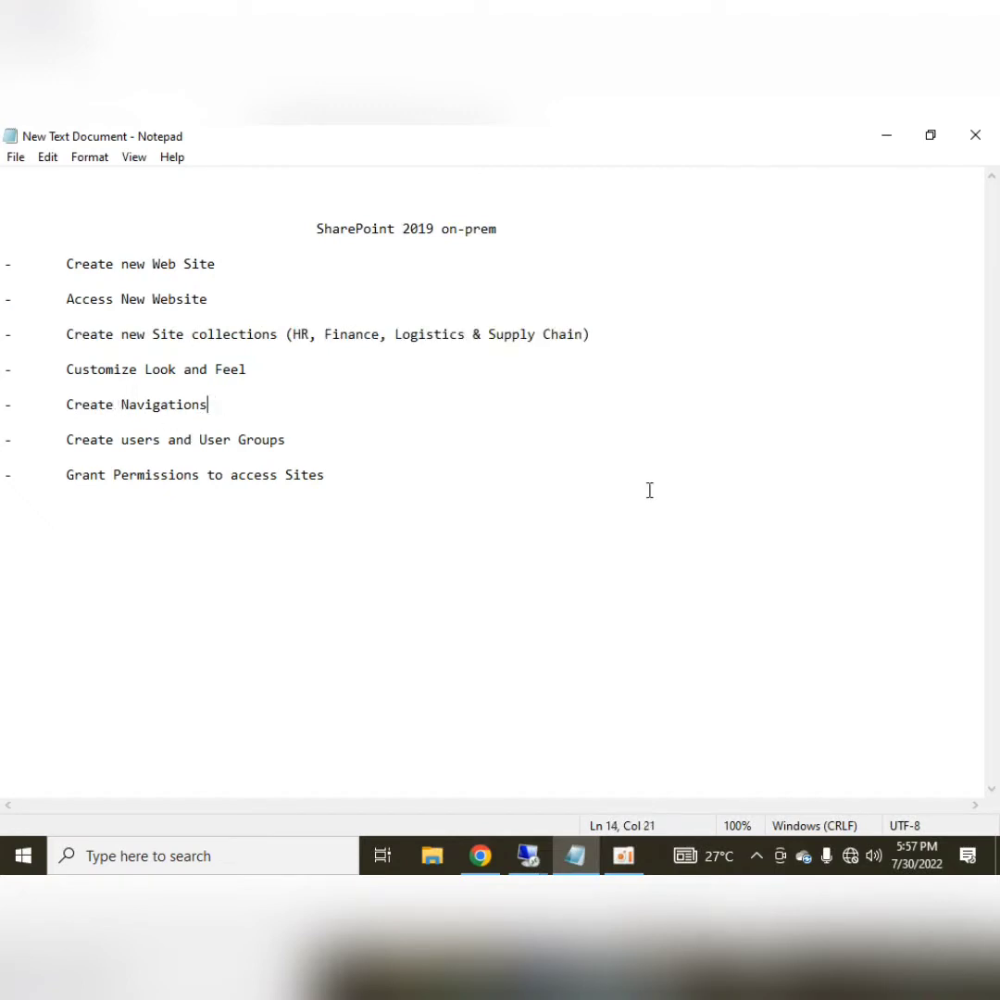
pyautogui.hotkey('shift', 'Home')
pyautogui.press('End')
pyautogui.hotkey('shift', 'Home')
pyautogui.hotkey('shift', 'Right')
pyautogui.hotkey('shift', 'Right')
pyautogui.hotkey('shift', 'Right')
# Append ' in Active directory' to the Create users and User Groups line
pyautogui.hotkey('shift', 'Home')
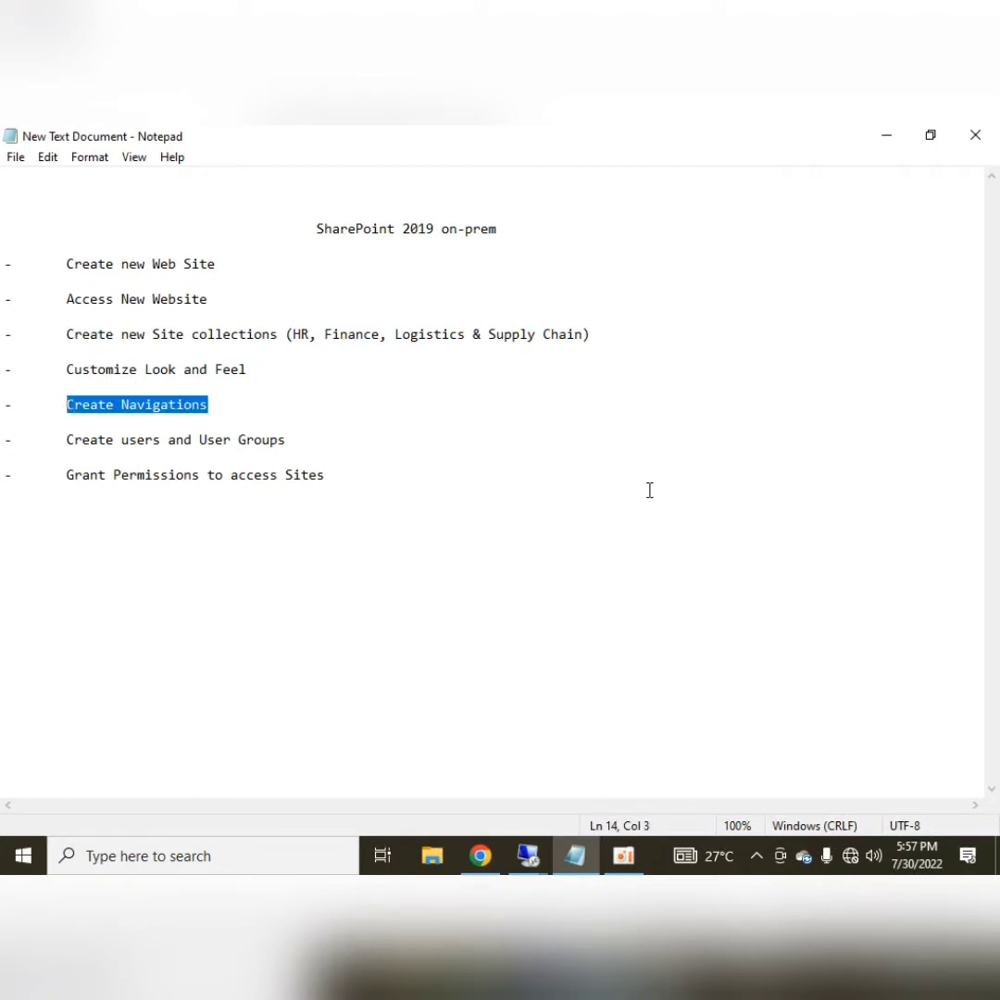
pyautogui.press('Down')
pyautogui.press('Down')
pyautogui.press('Right')
pyautogui.press('Right')
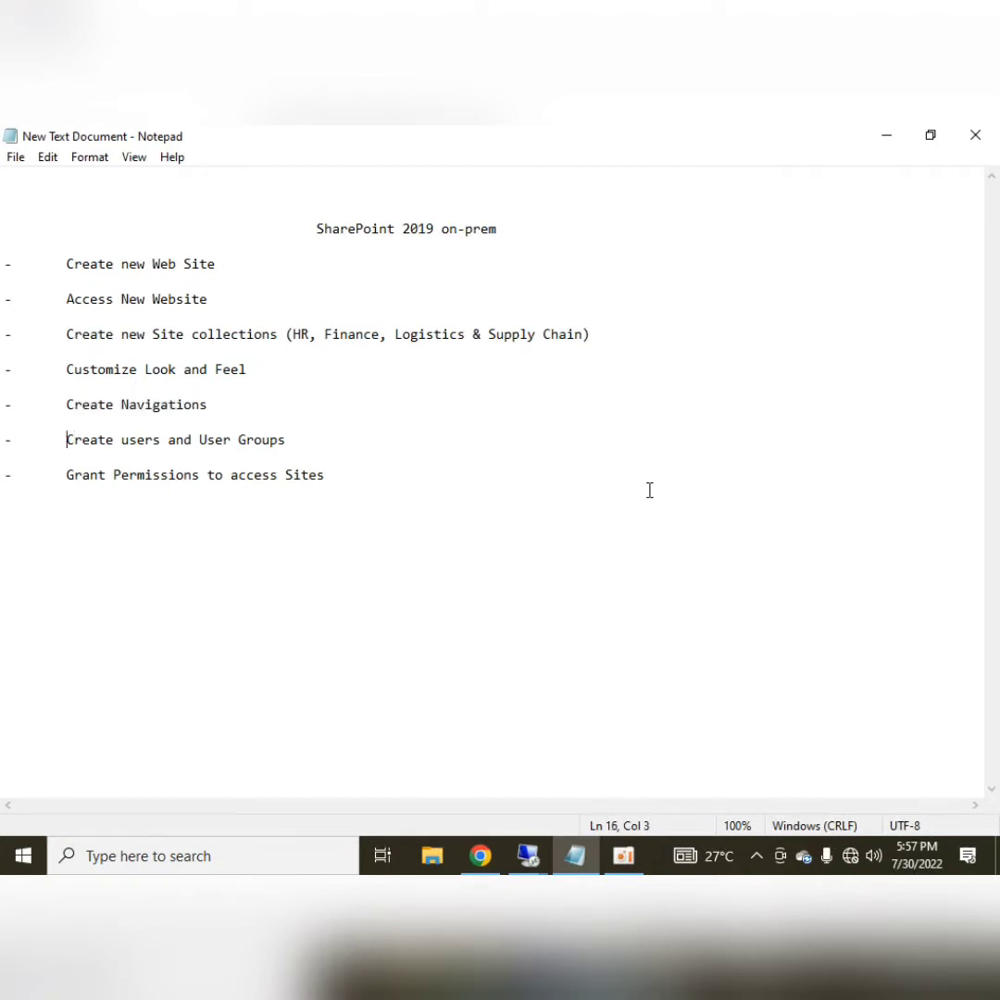
pyautogui.hotkey('shift', 'End')
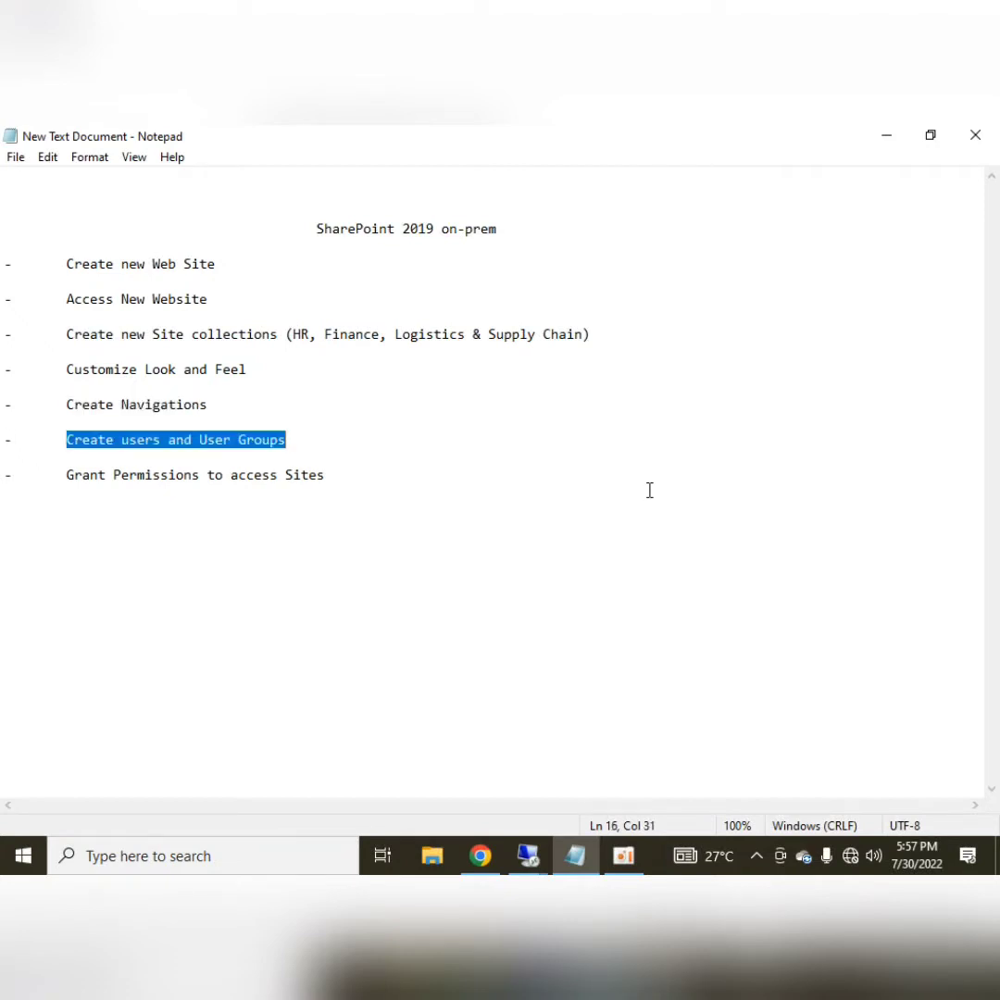
pyautogui.press('End')
pyautogui.write('in Ac')
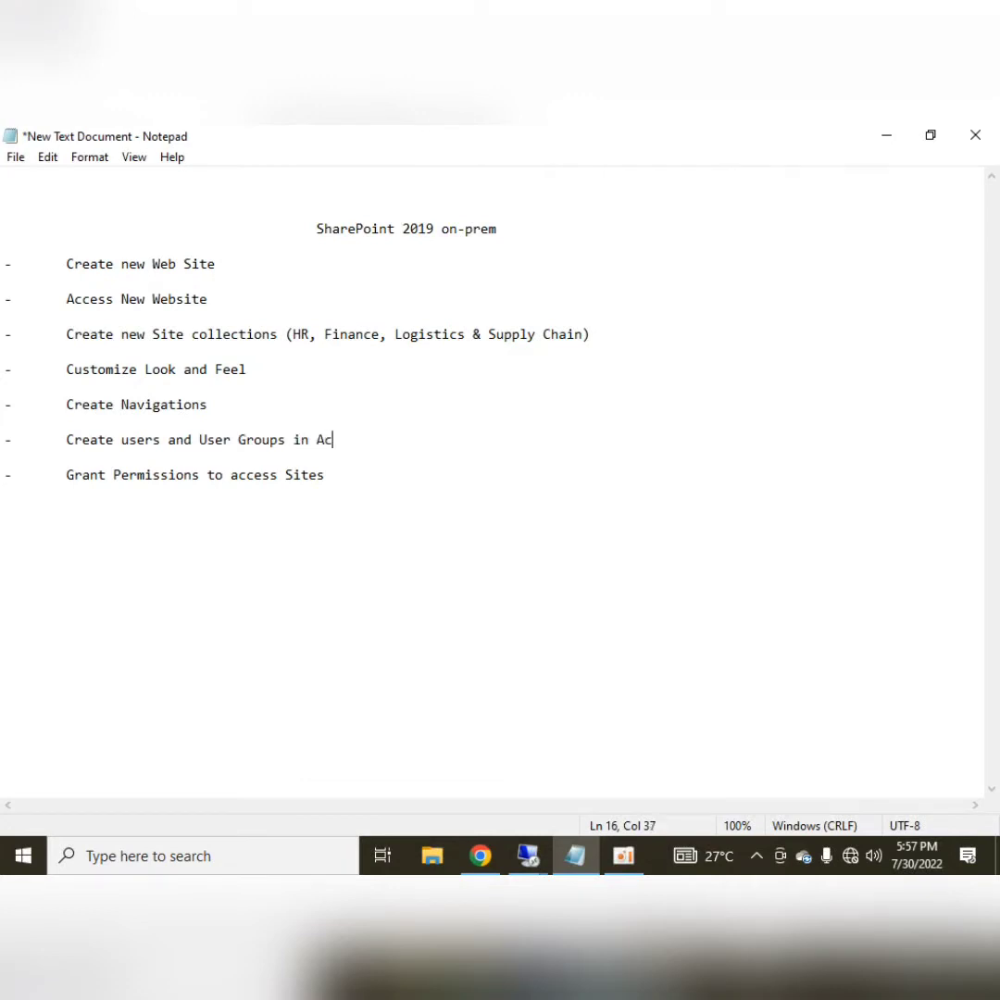
pyautogui.write('tive directory')
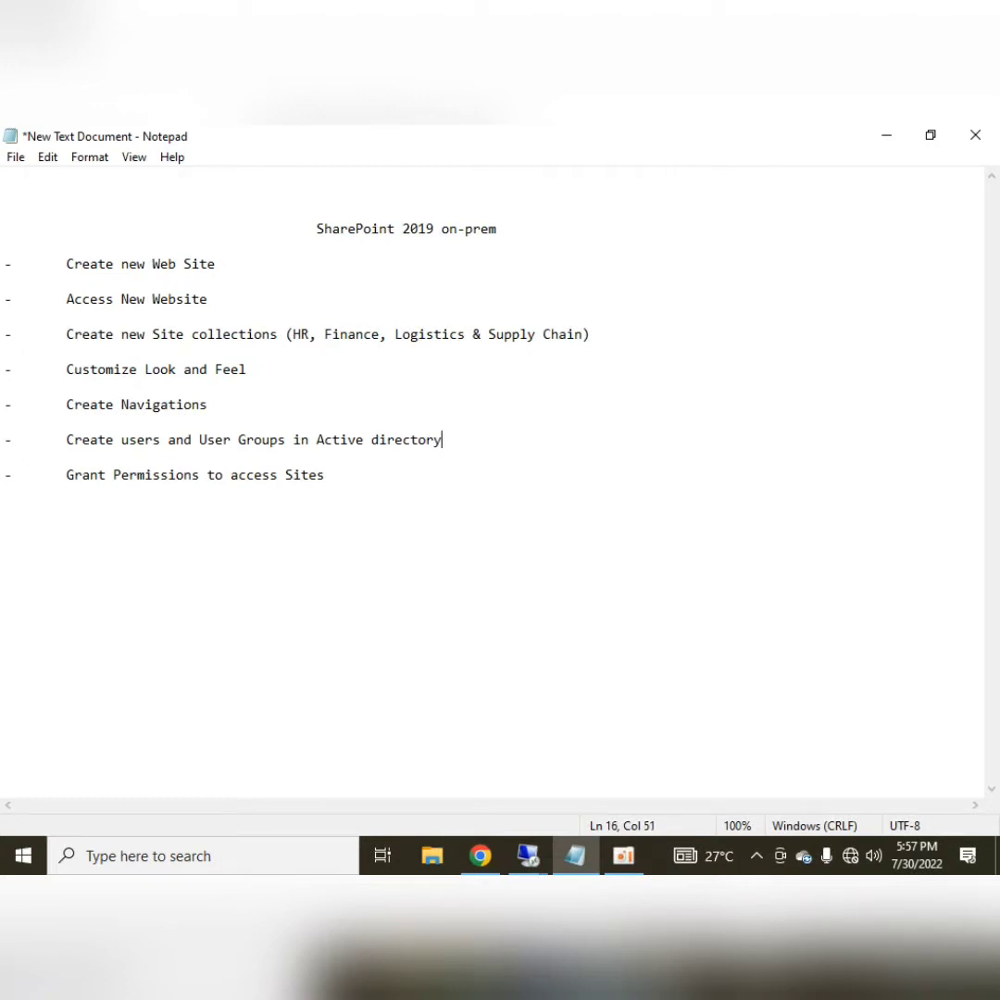
# Highlight the Grant Permissions to access Sites line, then clear the highlight
pyautogui.press('Down')
pyautogui.press('Down')
pyautogui.press('Right')
pyautogui.press('Right')
pyautogui.hotkey('shift', 'End')
pyautogui.click(634, 481)
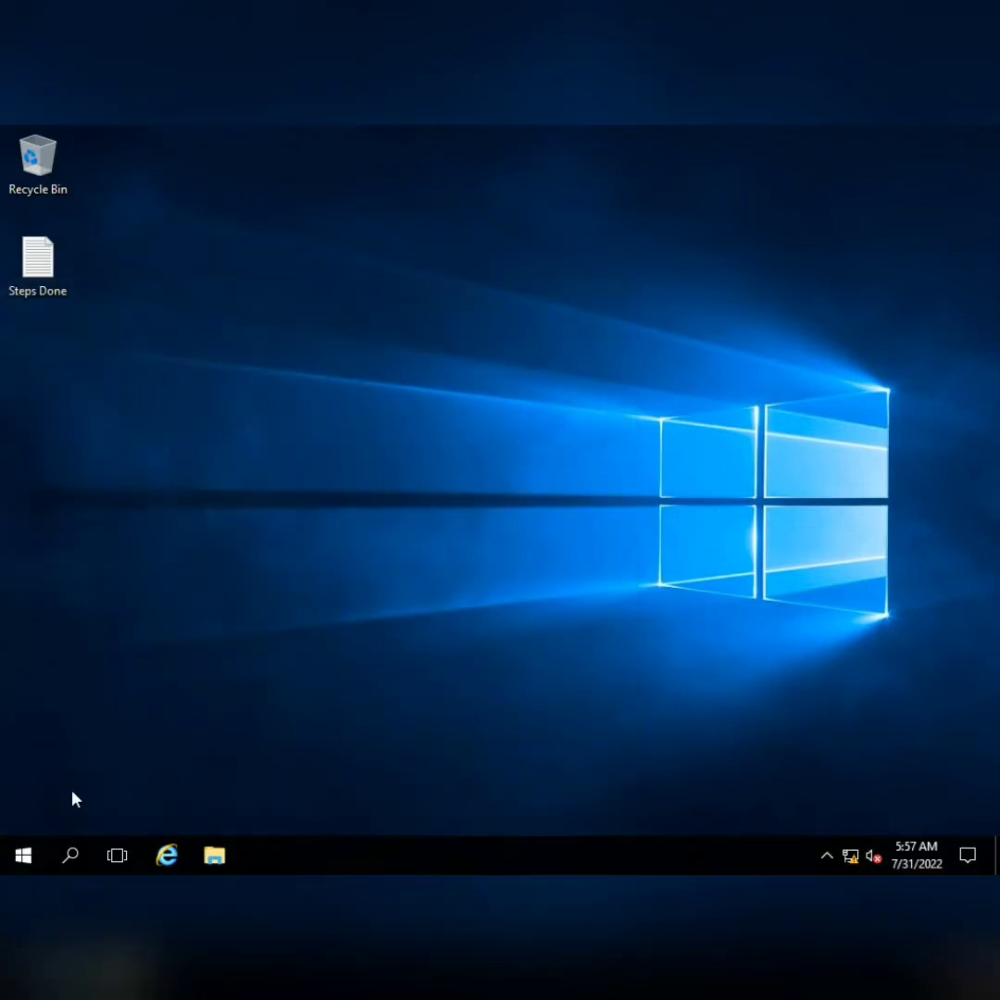
# Launch SharePoint 2019 Central Administration with administrator rights
pyautogui.click(5, 866)
pyautogui.write('centr')
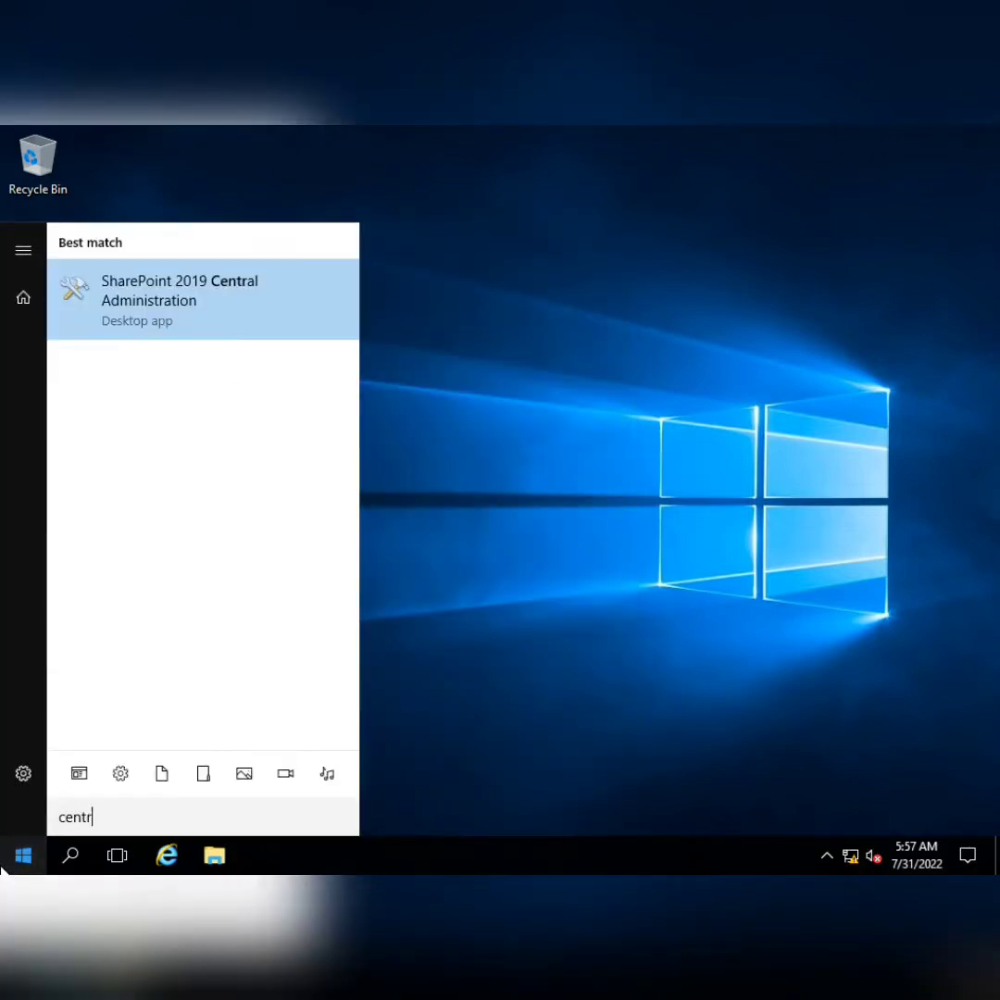
pyautogui.press('Return')
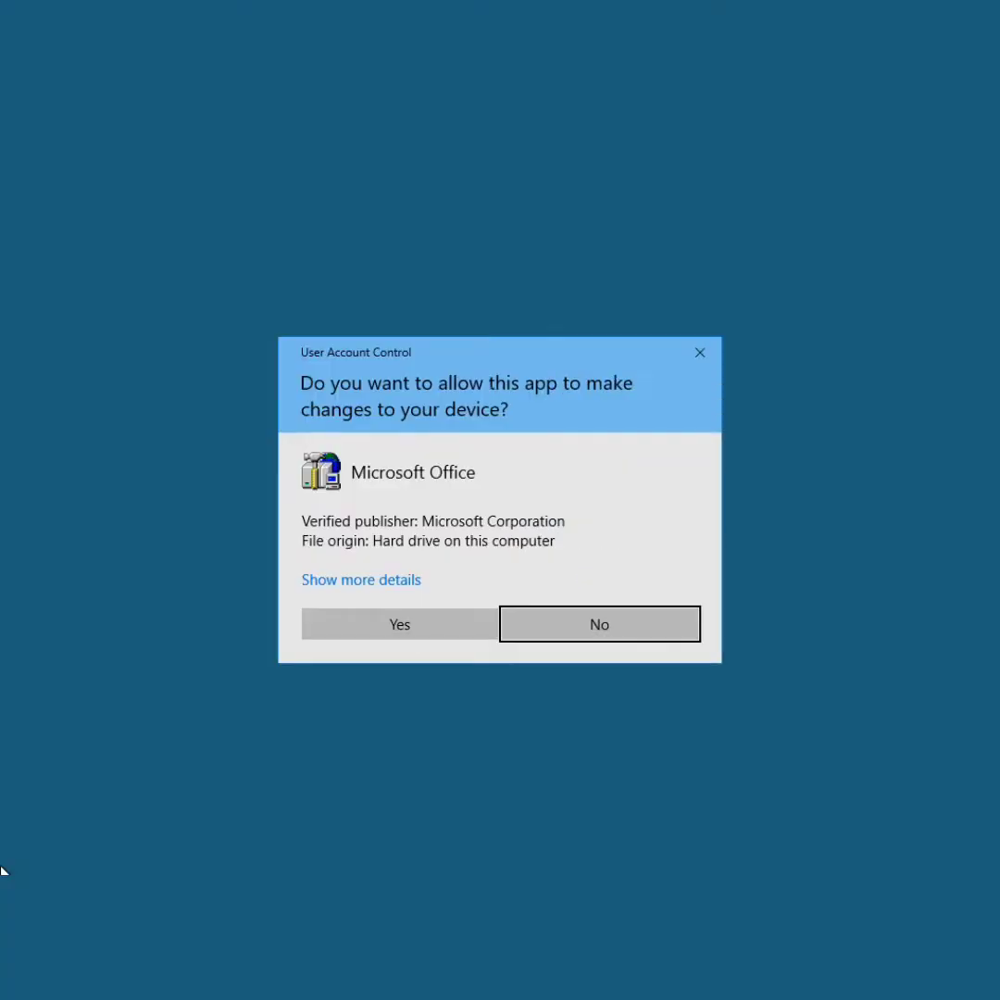
pyautogui.click(411, 629)
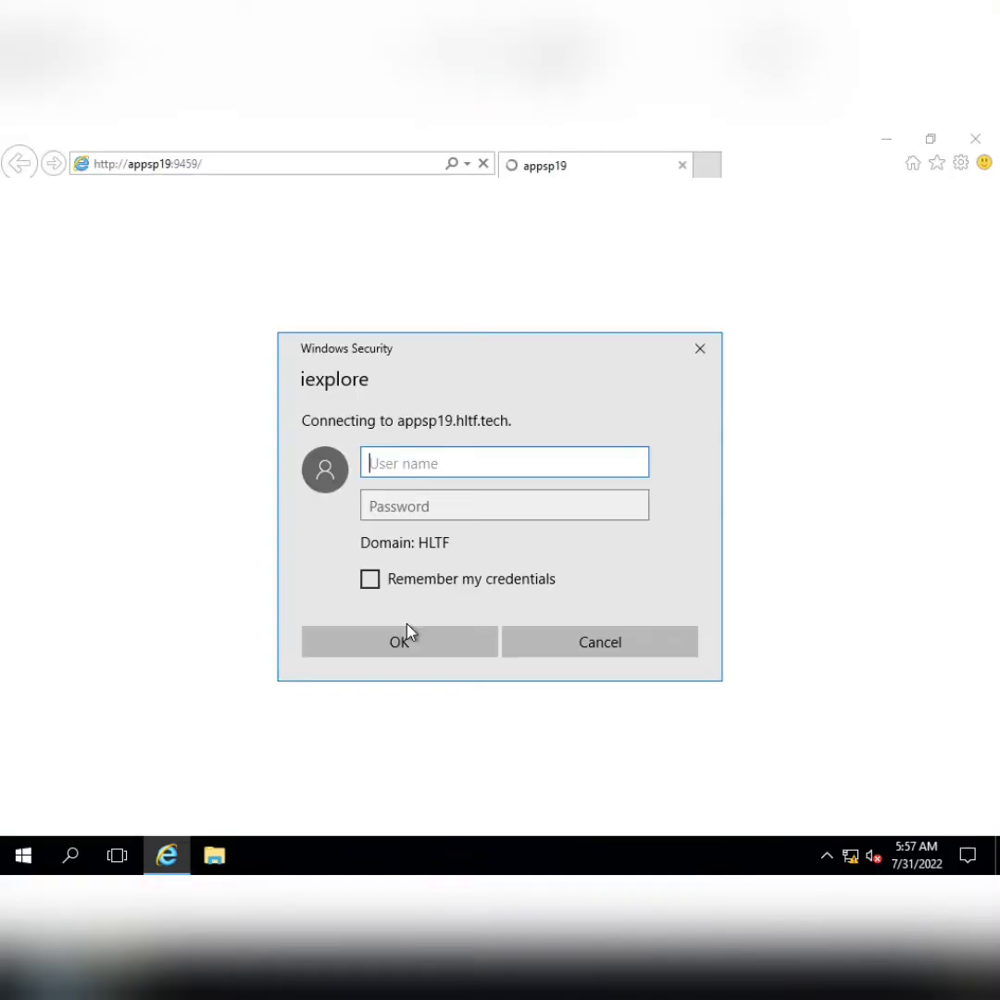
# Sign in with the admin account, then start a new web application from Manage Web Applications
pyautogui.write('sp19admin')
pyautogui.press('Tab')
pyautogui.write('******')
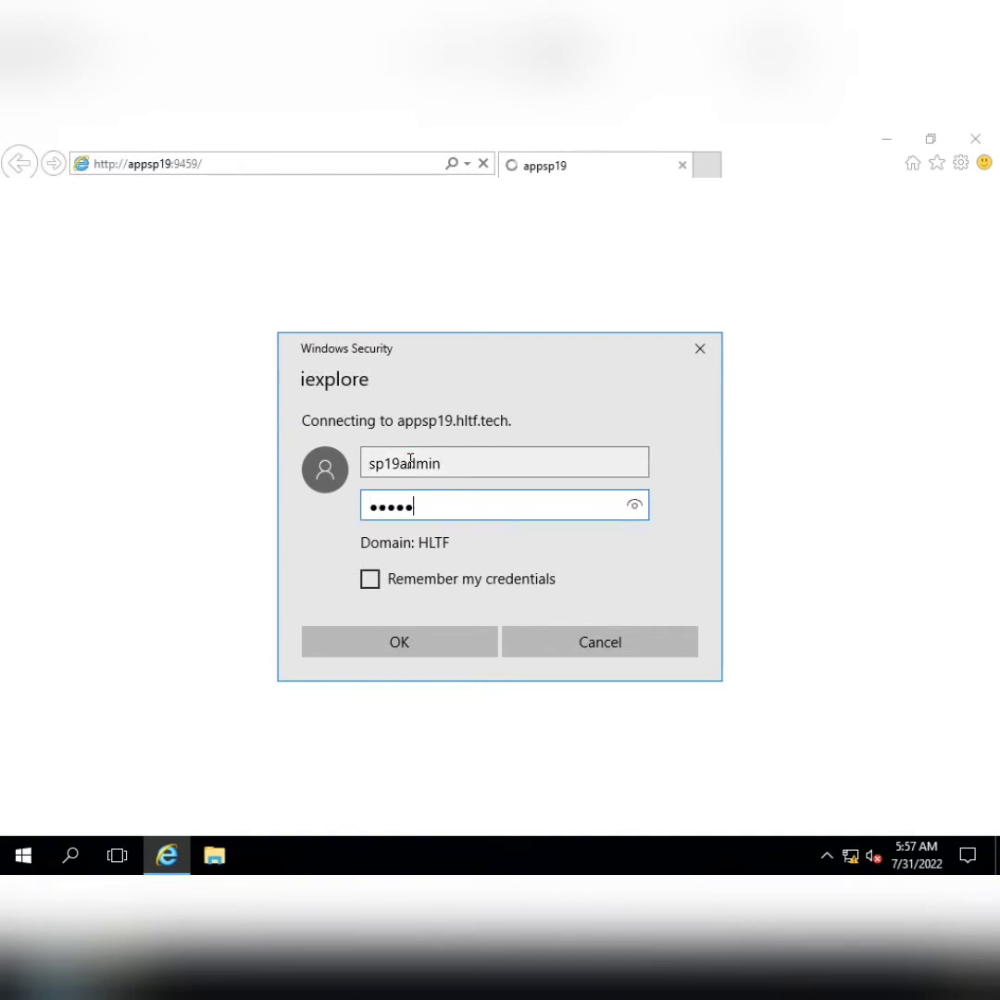
pyautogui.press('Return')
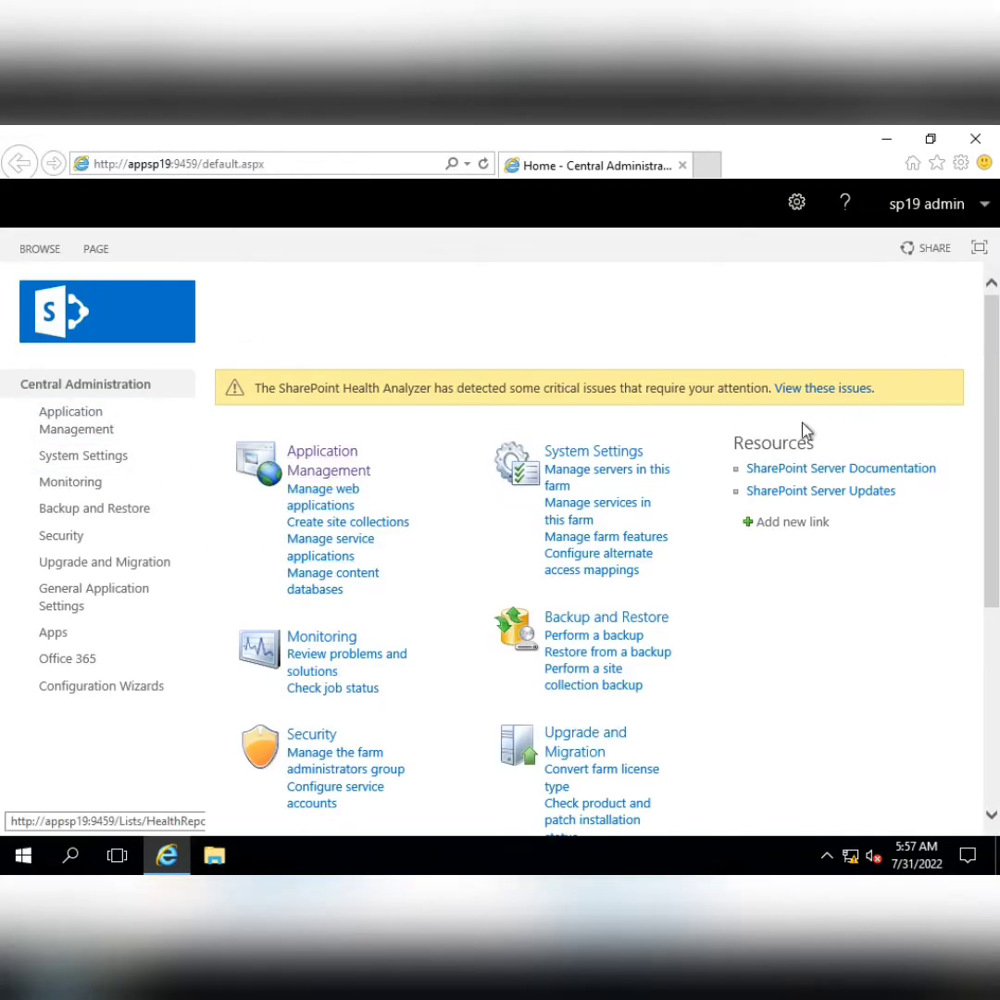
pyautogui.click(329, 503)
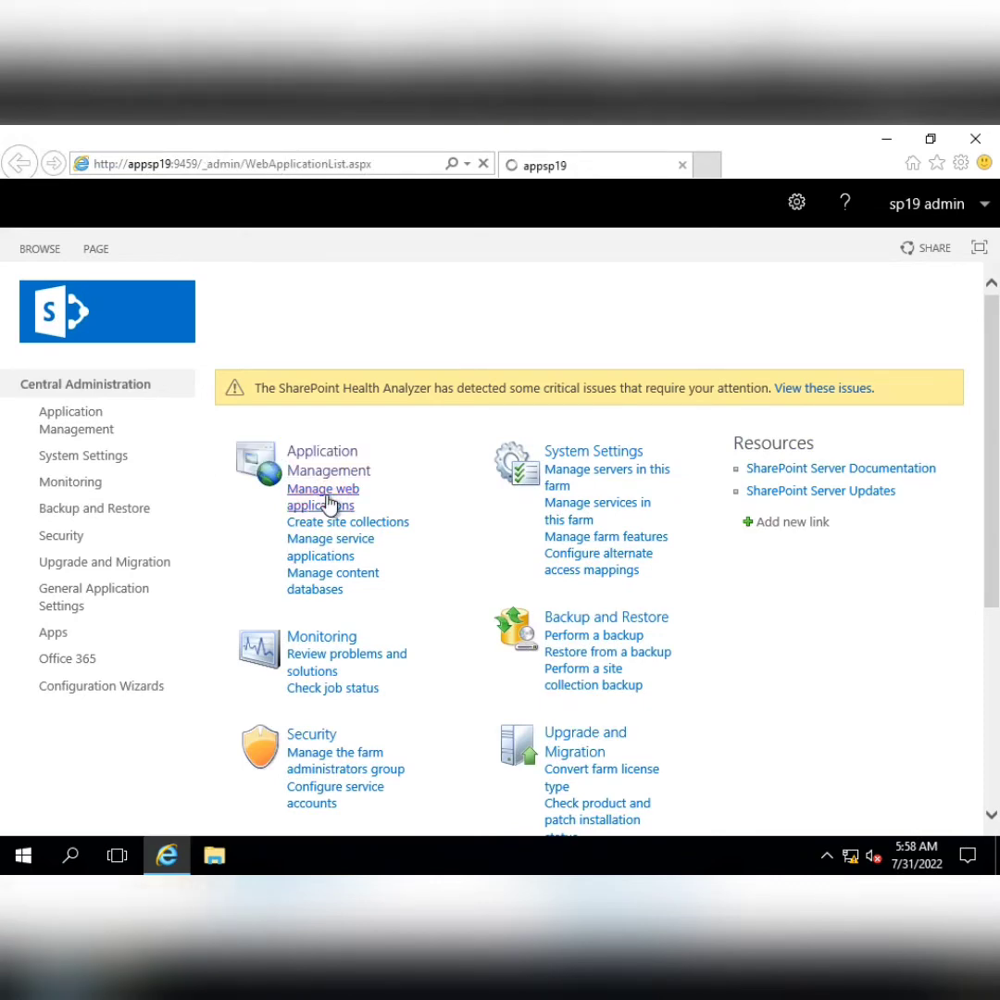
pyautogui.click(21, 298)
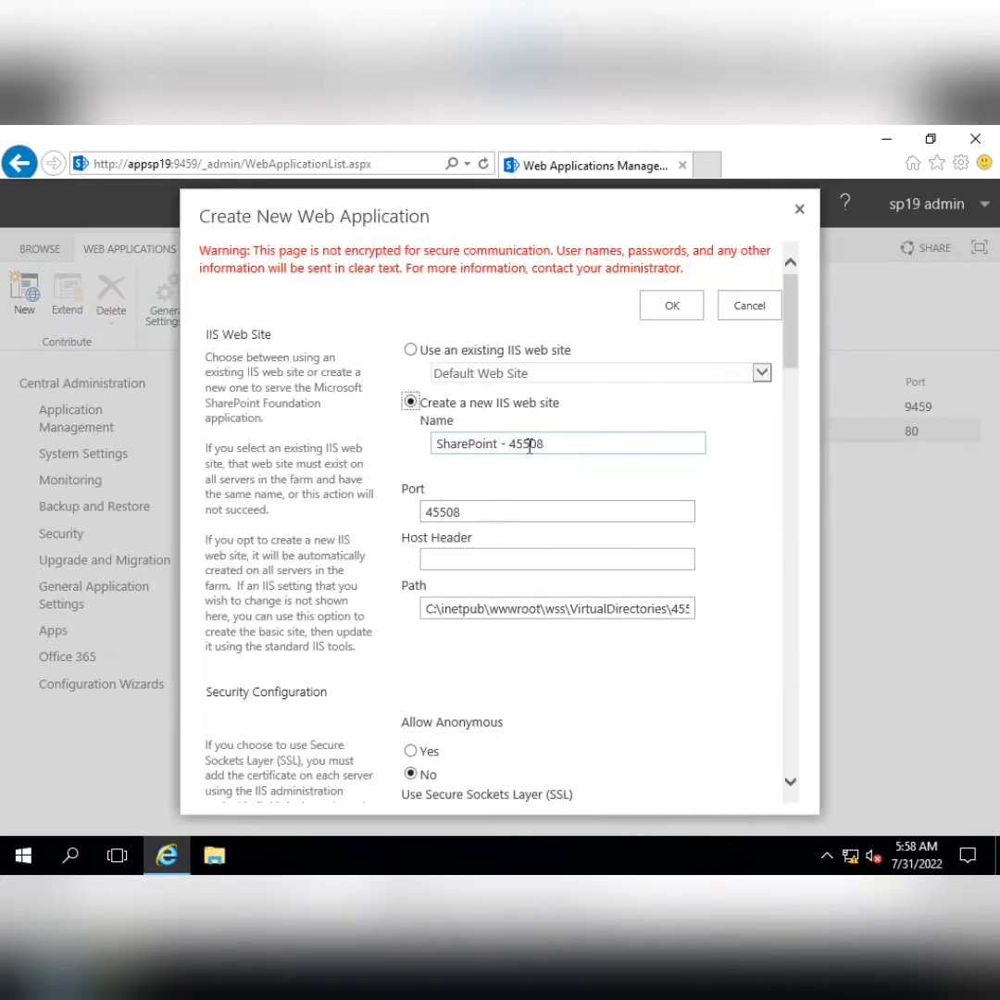
# Replace the default IIS web site name with HltftechCompany
pyautogui.moveTo(544, 443); pyautogui.dragTo(397, 446)
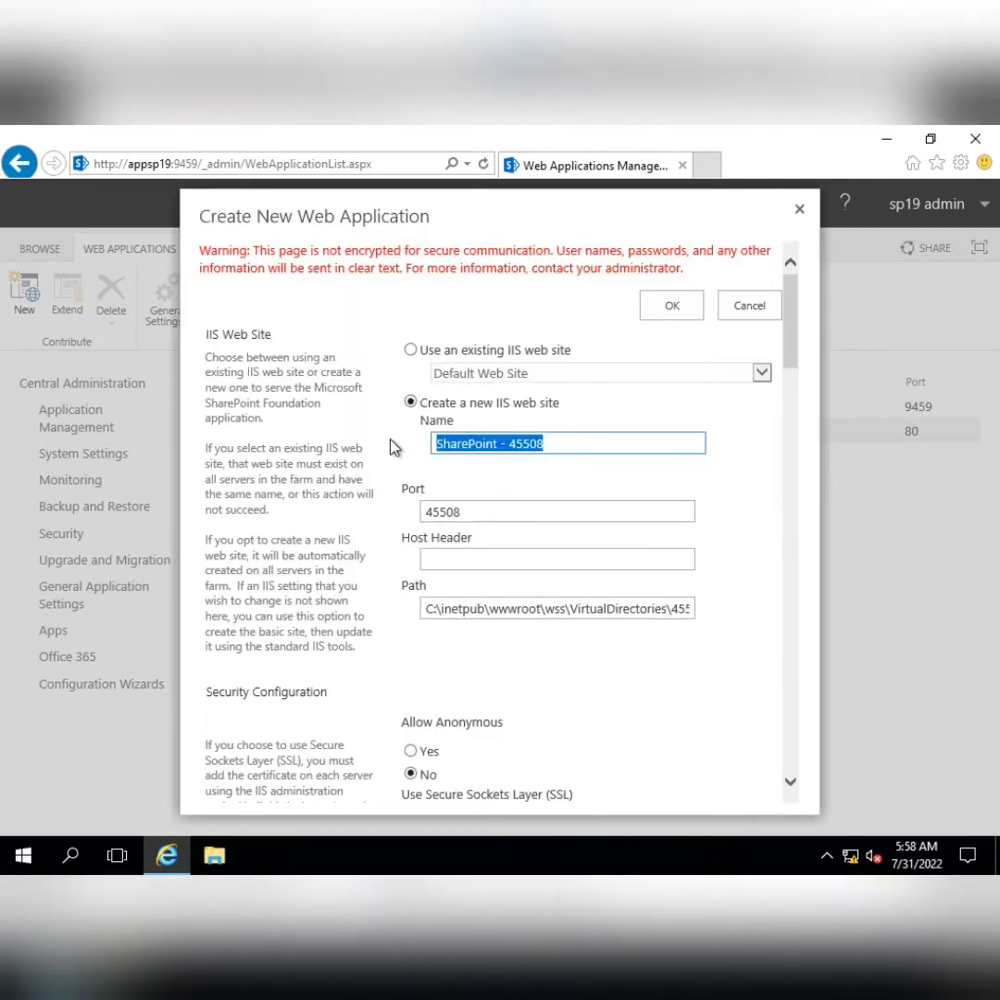
pyautogui.write('hltft')
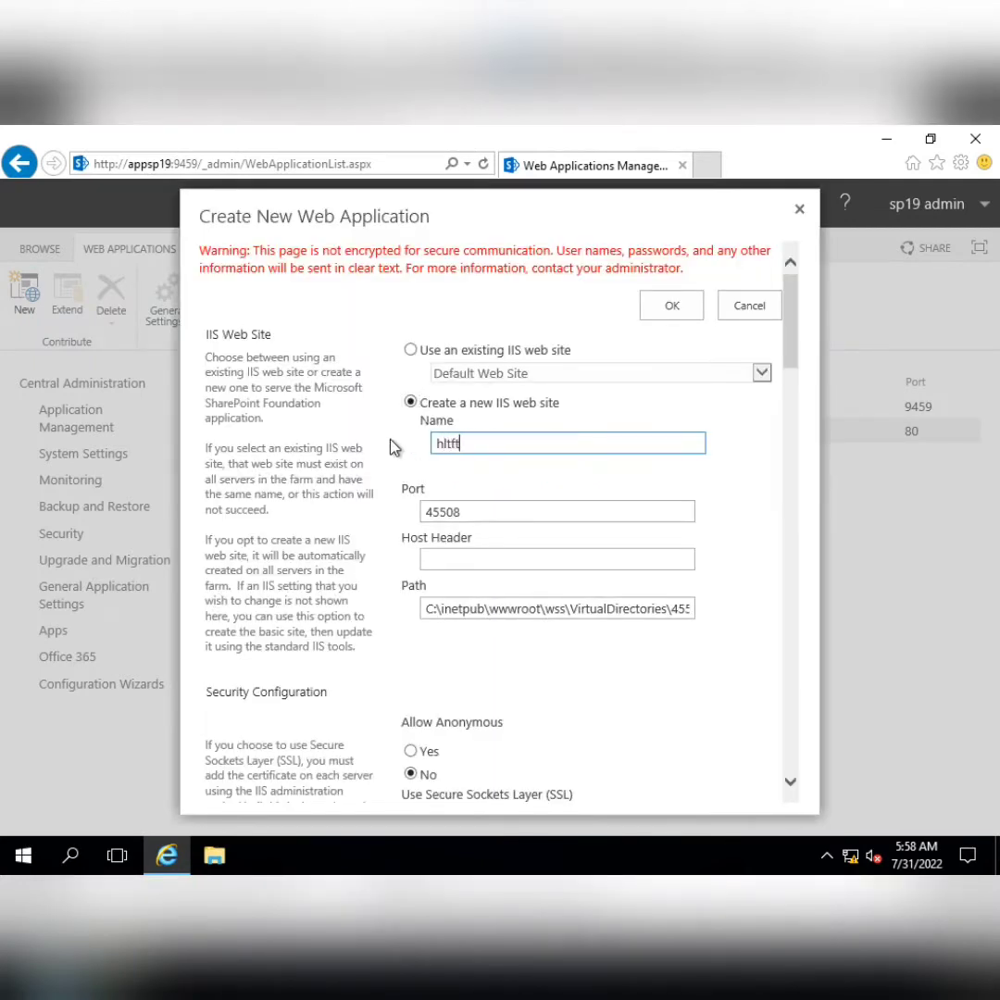
pyautogui.write('echcompany')
pyautogui.press('Left')
pyautogui.press('Left')
pyautogui.press('Left')
pyautogui.press('Left')
pyautogui.press('Left')
pyautogui.press('Left')
pyautogui.press('BackSpace')
pyautogui.write('C')
pyautogui.press('Left')
pyautogui.press('Left')
pyautogui.press('Left')
pyautogui.press('Left')
pyautogui.press('Left')
pyautogui.press('BackSpace')
pyautogui.press('Left')
pyautogui.press('BackSpace')
pyautogui.write('H')
pyautogui.press('Right')
pyautogui.write('t')
pyautogui.press('Right')
pyautogui.press('Right')
pyautogui.press('Right')
pyautogui.press('Right')
pyautogui.press('Right')
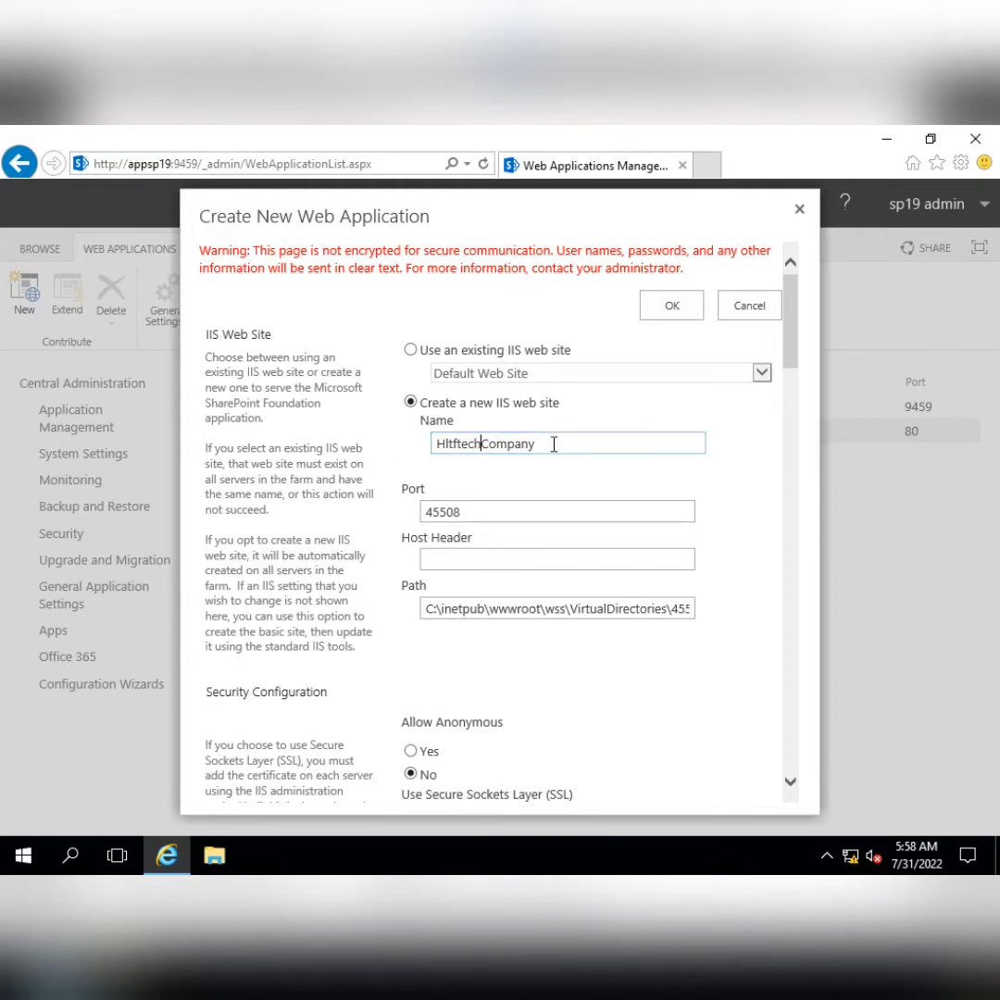
pyautogui.moveTo(554, 444); pyautogui.dragTo(405, 449)
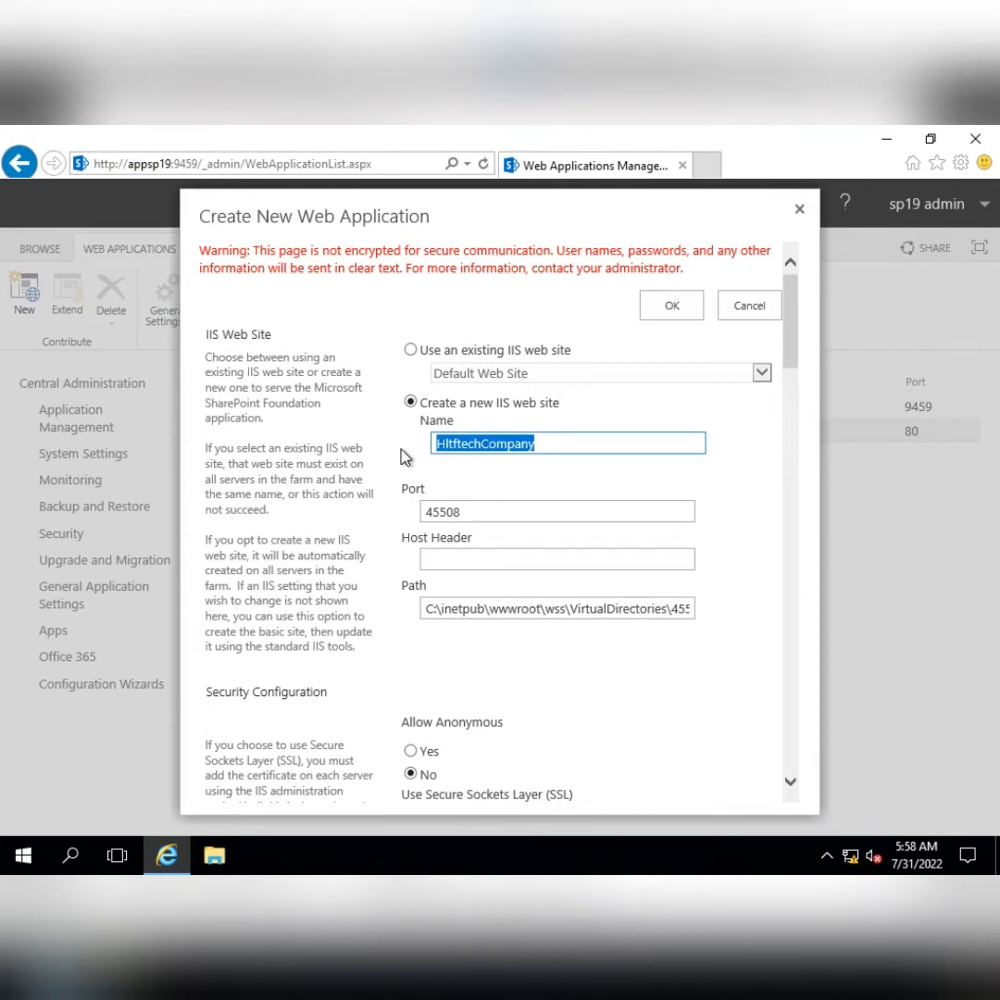
# Keep port 45508 and enter host header HltfTechCompany
pyautogui.scroll(-1, 495, 463)
pyautogui.click(497, 429)
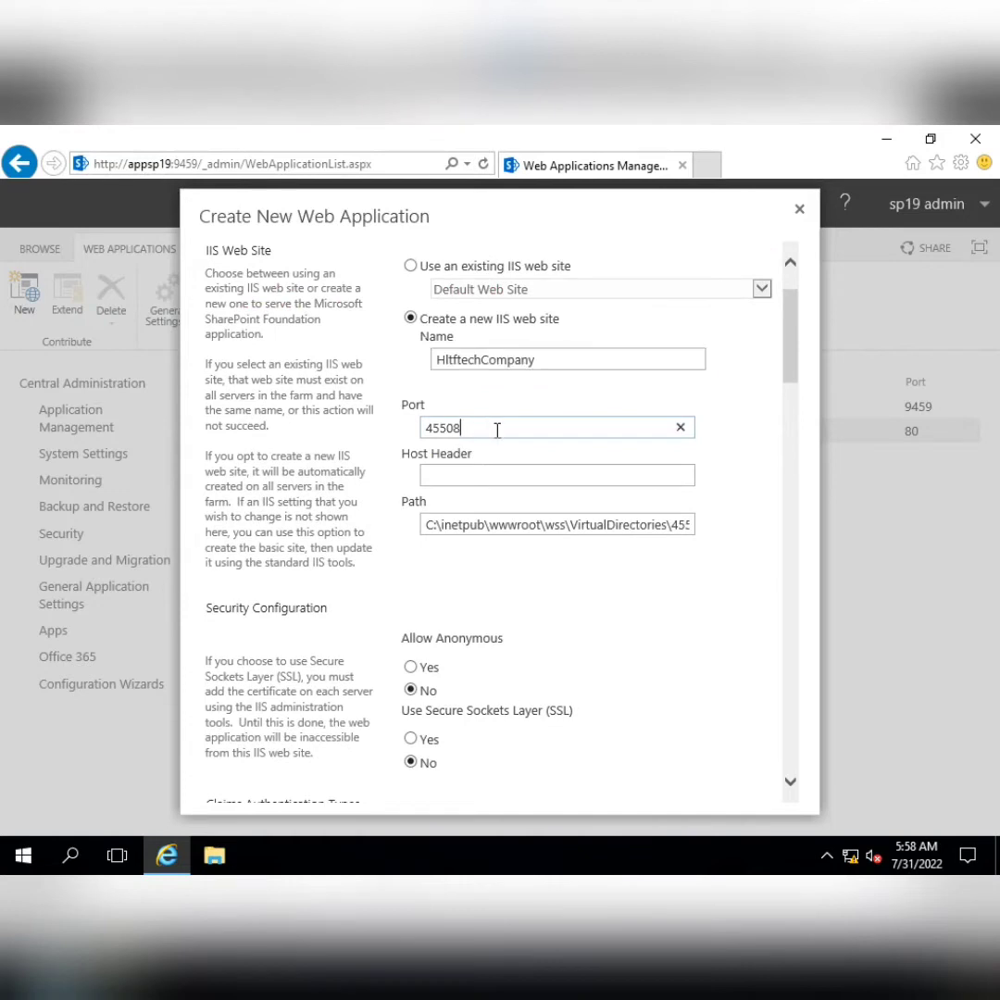
pyautogui.moveTo(497, 428); pyautogui.dragTo(381, 426)
pyautogui.click(462, 426)
pyautogui.moveTo(487, 425); pyautogui.dragTo(420, 427)
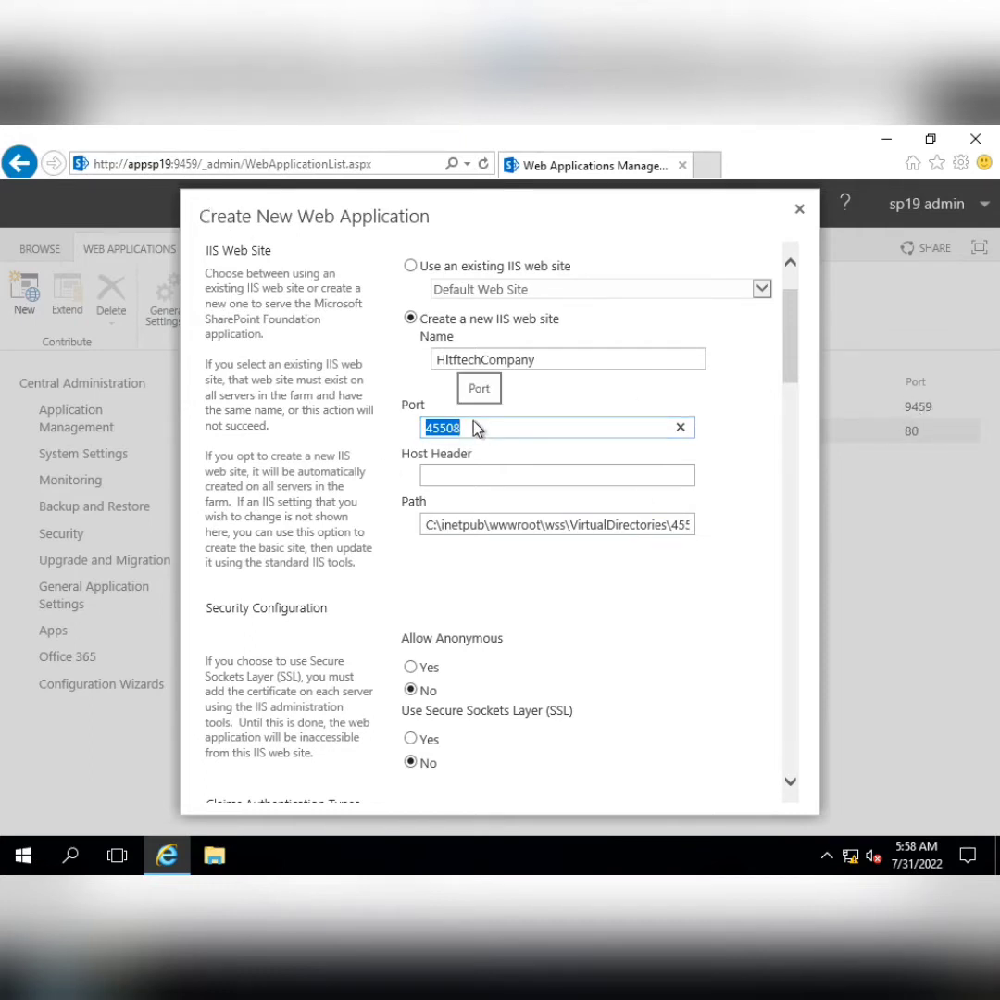
pyautogui.click(468, 477)
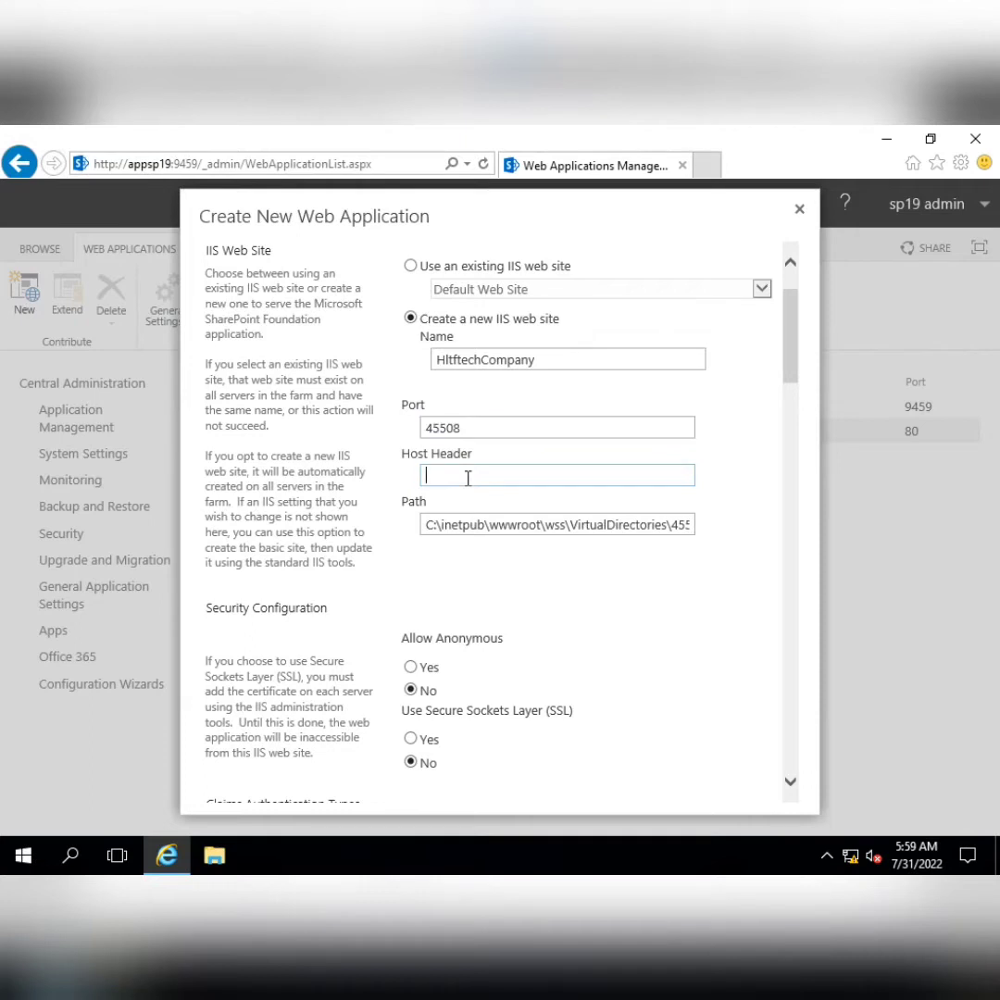
pyautogui.write('Hl')
pyautogui.write('tfTech')
pyautogui.write('Comapna')
pyautogui.press('BackSpace')
pyautogui.press('BackSpace')
pyautogui.press('BackSpace')
pyautogui.press('BackSpace')
pyautogui.press('BackSpace')
pyautogui.write('pany')
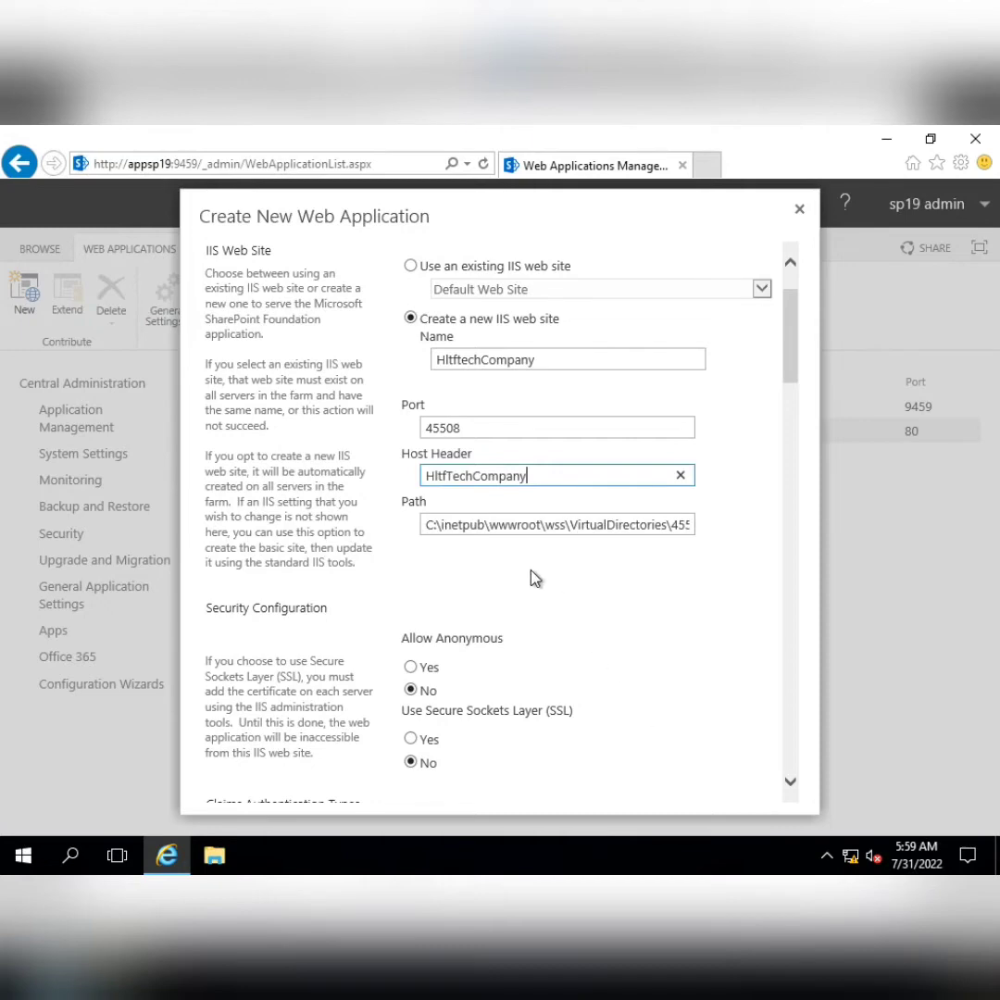
pyautogui.scroll(-1, 537, 575)
pyautogui.scroll(-1, 585, 482)
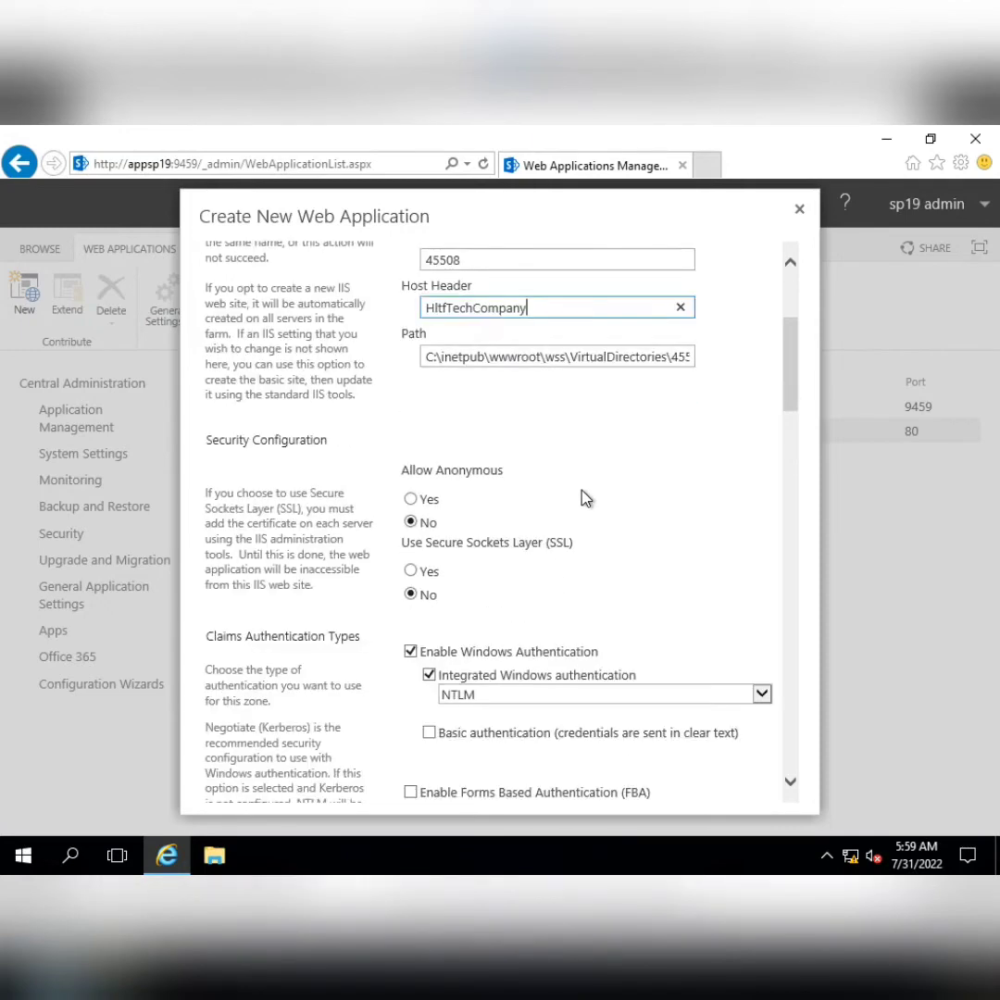
pyautogui.scroll(-2, 553, 501)
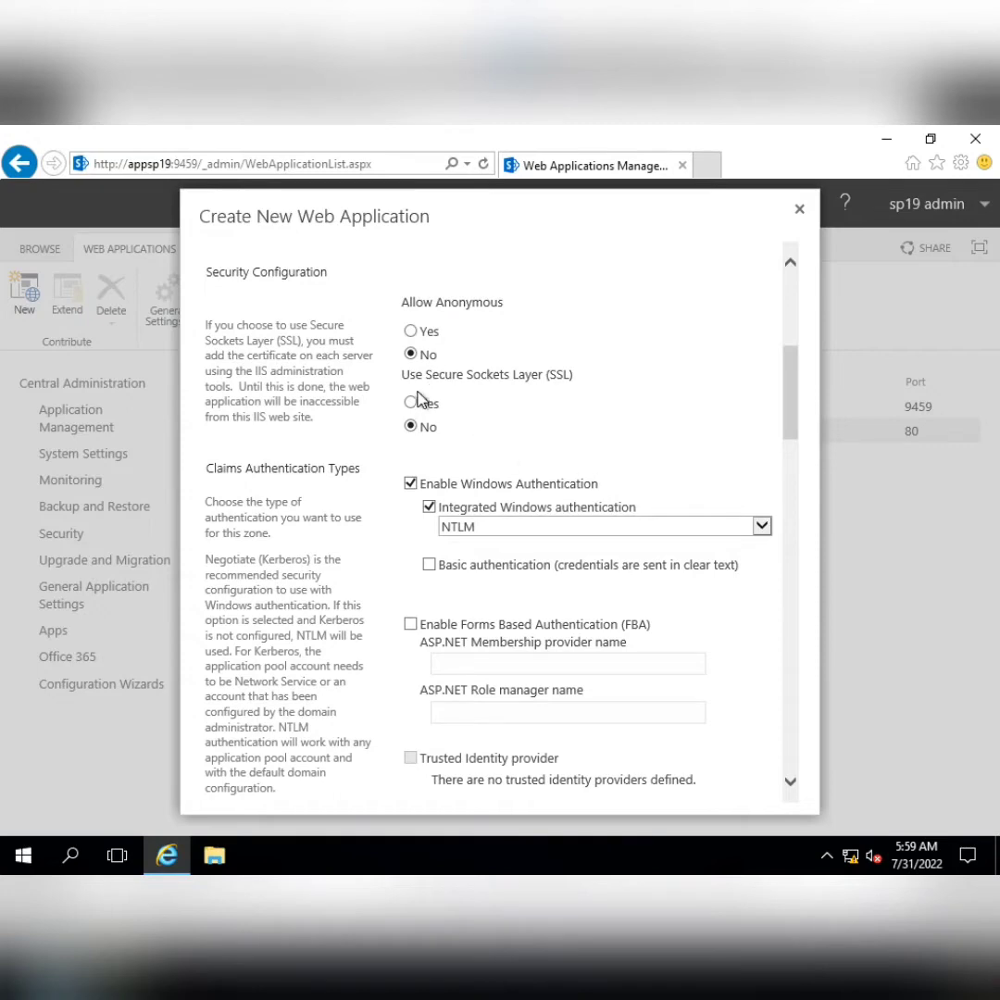
pyautogui.scroll(-2, 560, 396)
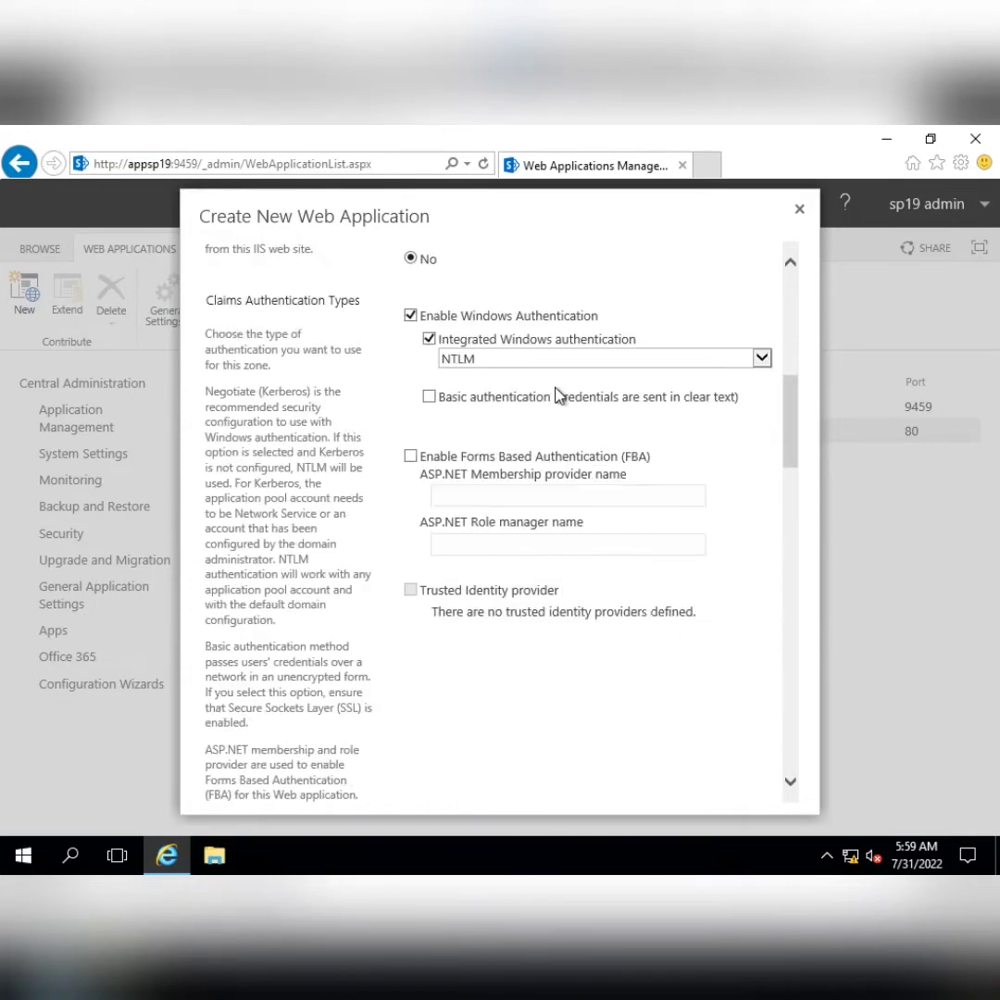
pyautogui.click(500, 361)
pyautogui.click(499, 360)
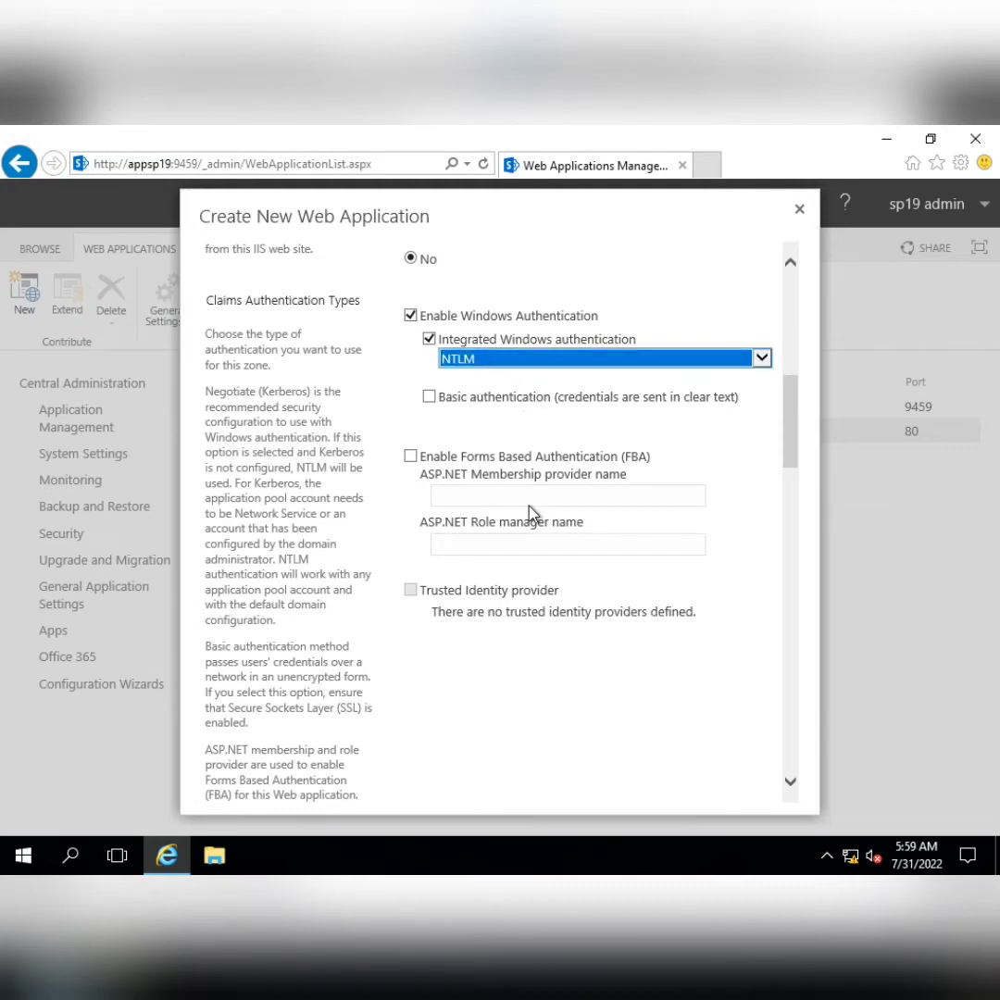
pyautogui.moveTo(791, 439); pyautogui.dragTo(799, 313)
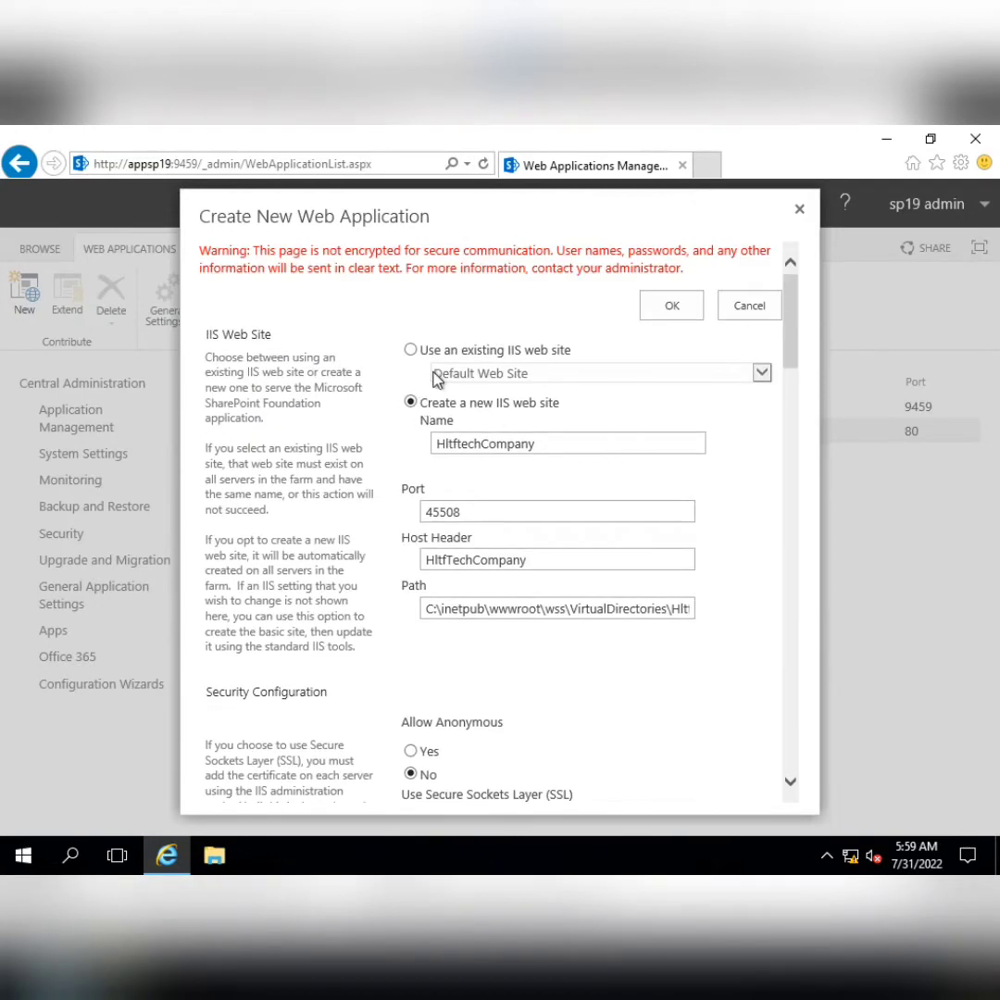
# Change the capital C in the web site name to lowercase
pyautogui.click(446, 445)
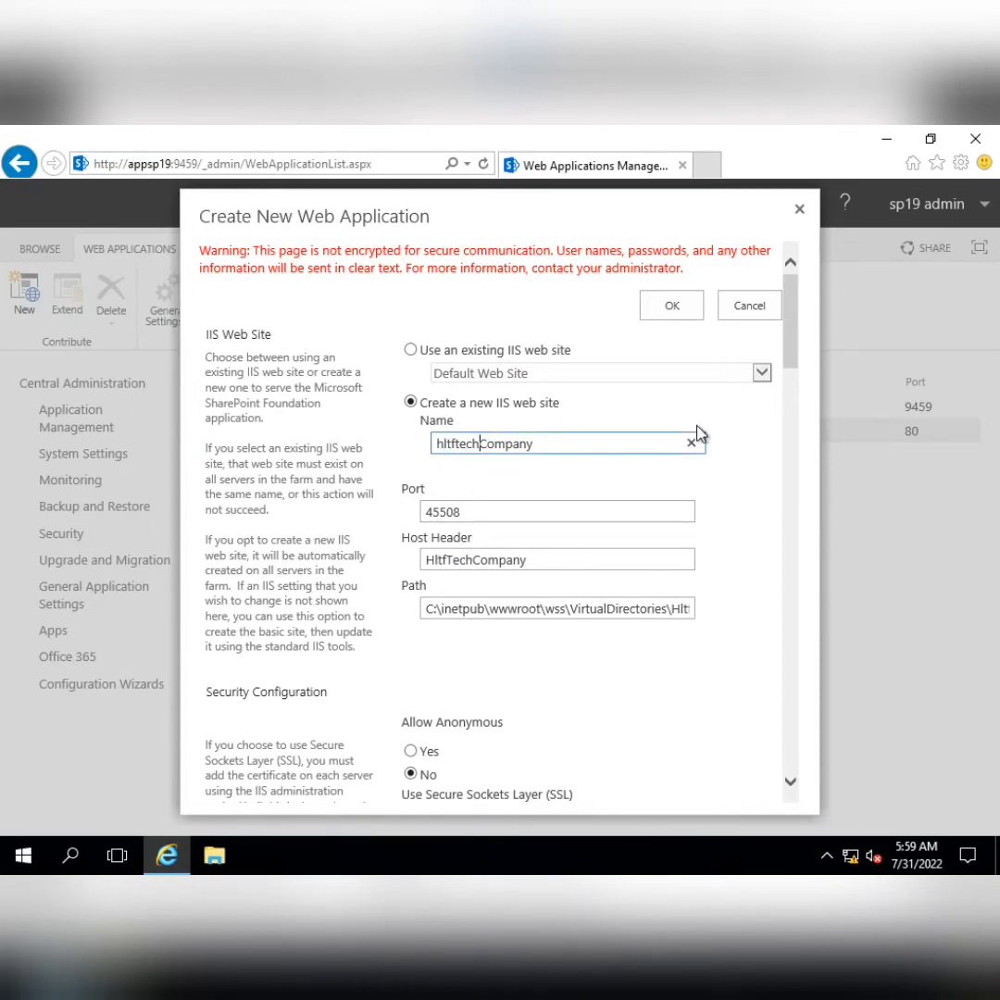
pyautogui.press('Delete')
pyautogui.write('c')
pyautogui.click(787, 317)
pyautogui.moveTo(787, 318); pyautogui.dragTo(743, 294)
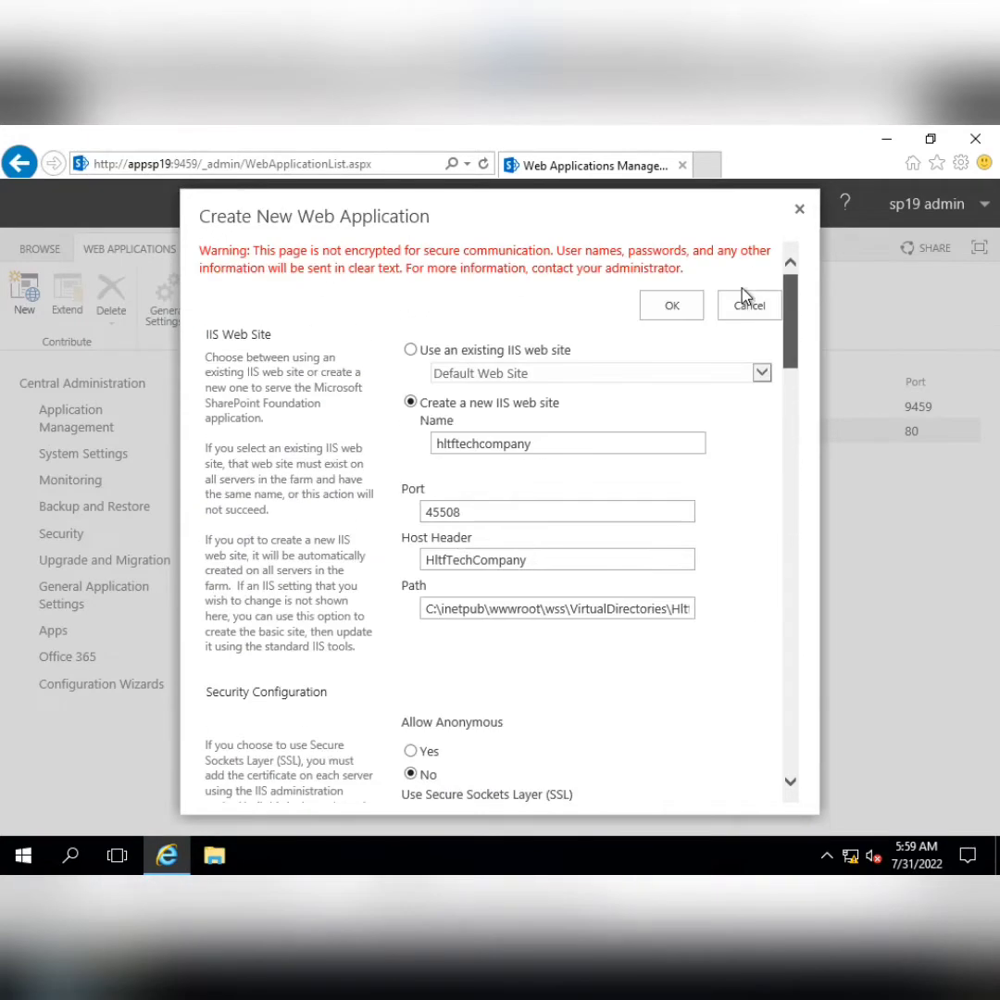
# Lowercase the H and C in the host header and check the public URL
pyautogui.click(432, 562)
pyautogui.press('BackSpace')
pyautogui.write('h')
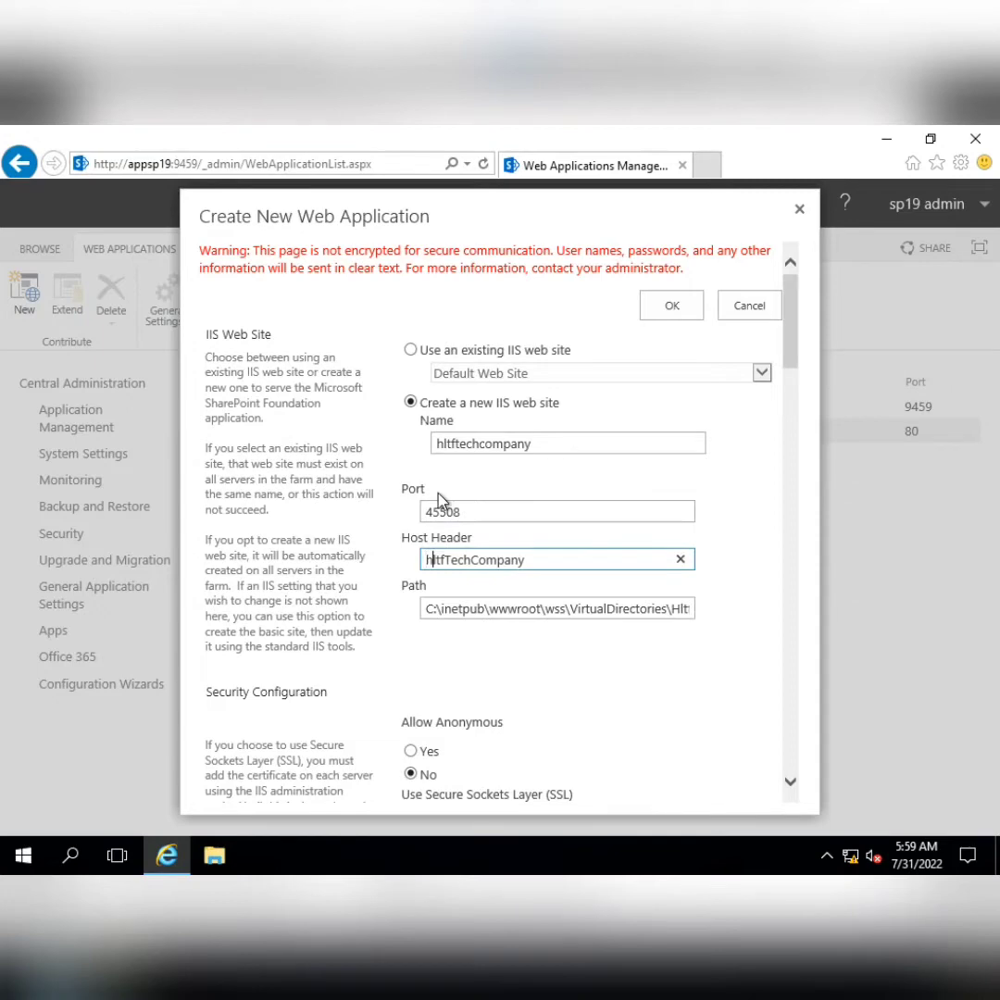
pyautogui.press('Right')
pyautogui.press('Right')
pyautogui.press('Right')
pyautogui.press('Right')
pyautogui.press('Right')
pyautogui.press('Right')
pyautogui.press('Right')
pyautogui.press('Right')
pyautogui.press('BackSpace')
pyautogui.write('c')
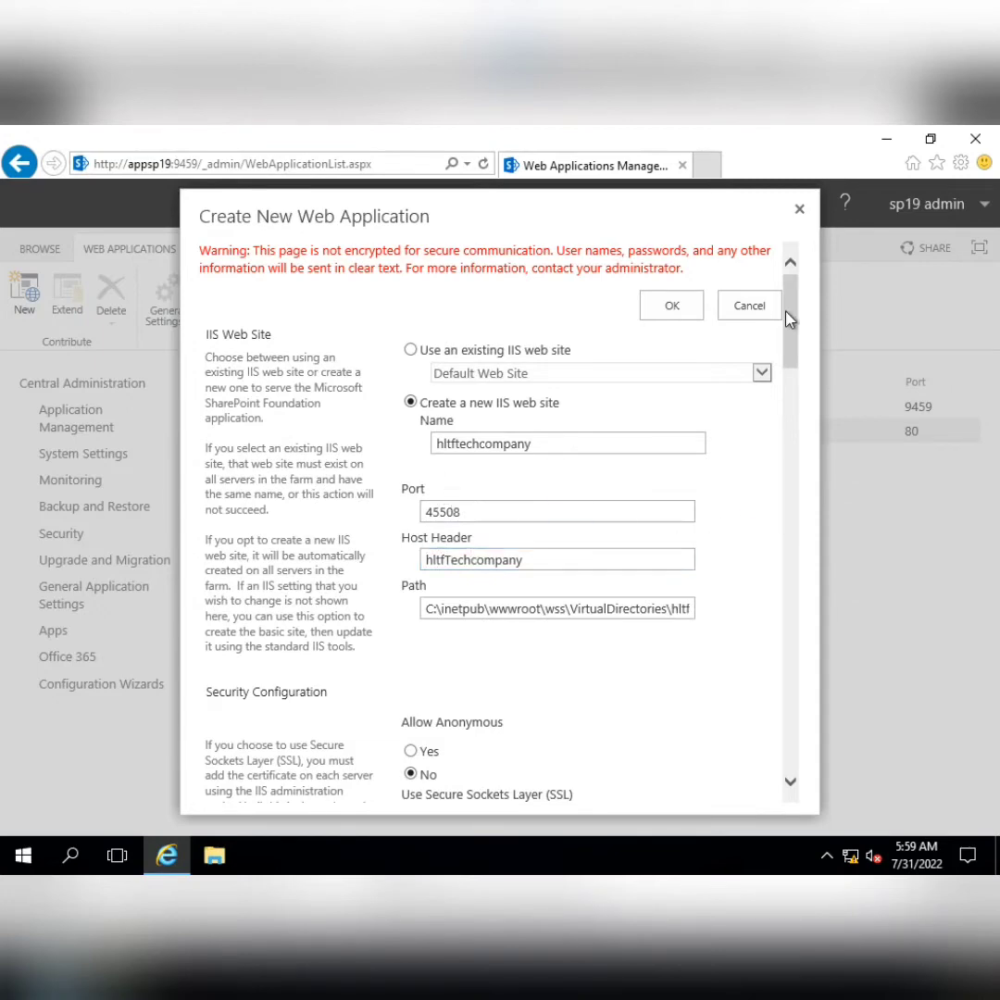
pyautogui.moveTo(786, 320); pyautogui.dragTo(789, 540)
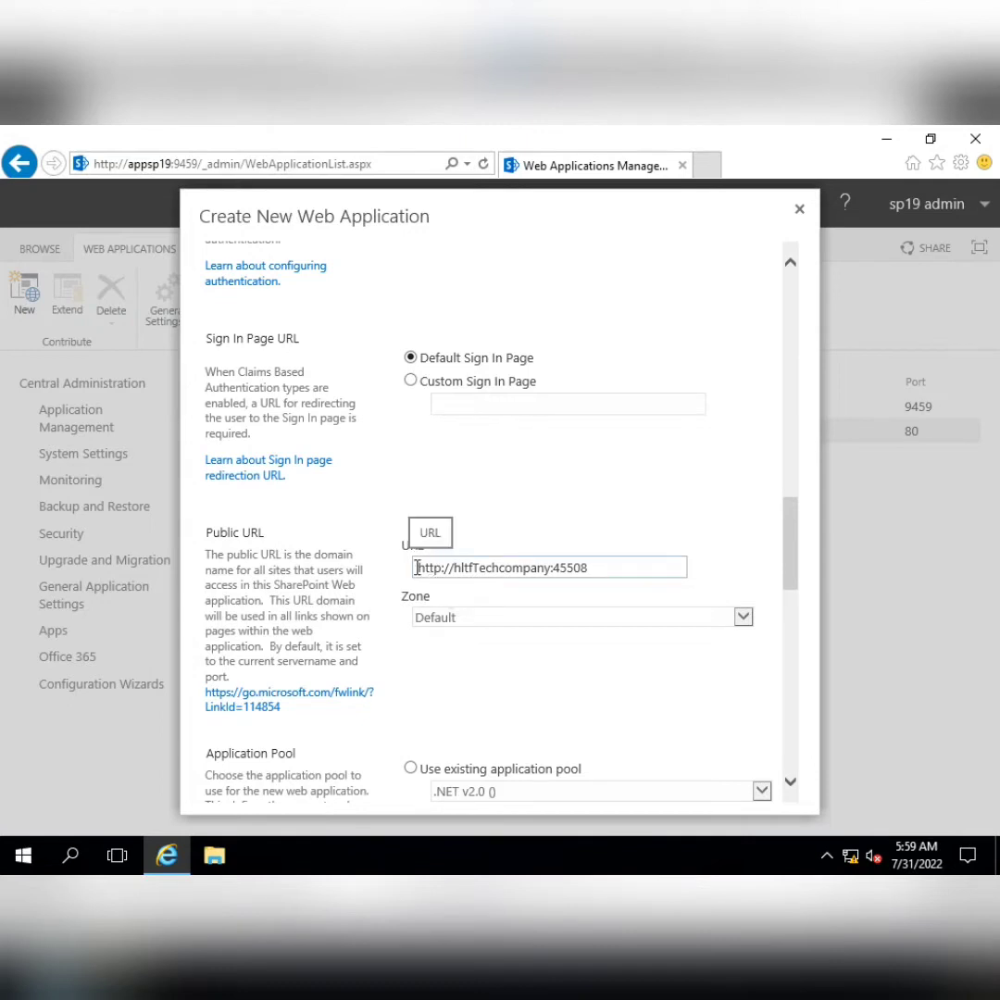
pyautogui.moveTo(416, 567); pyautogui.dragTo(643, 578)
pyautogui.click(548, 567)
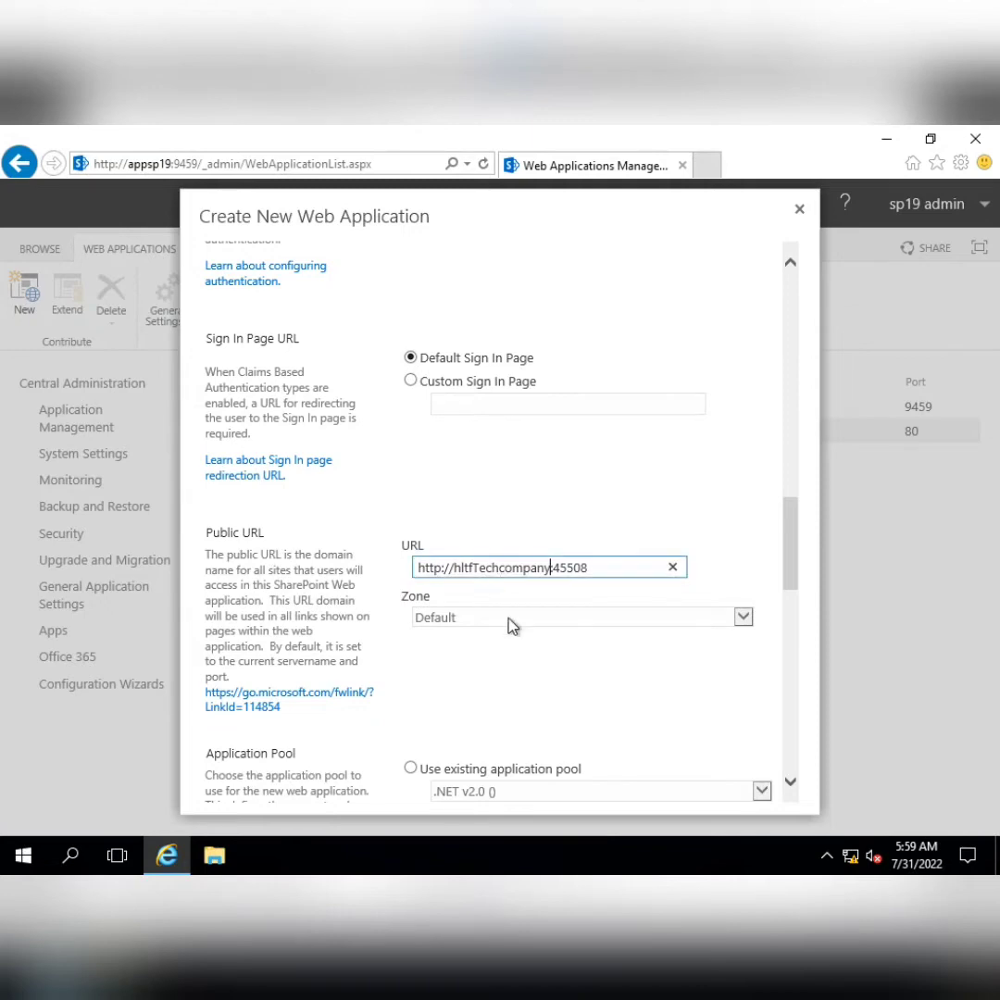
pyautogui.scroll(5, 512, 625)
pyautogui.scroll(10, 512, 627)
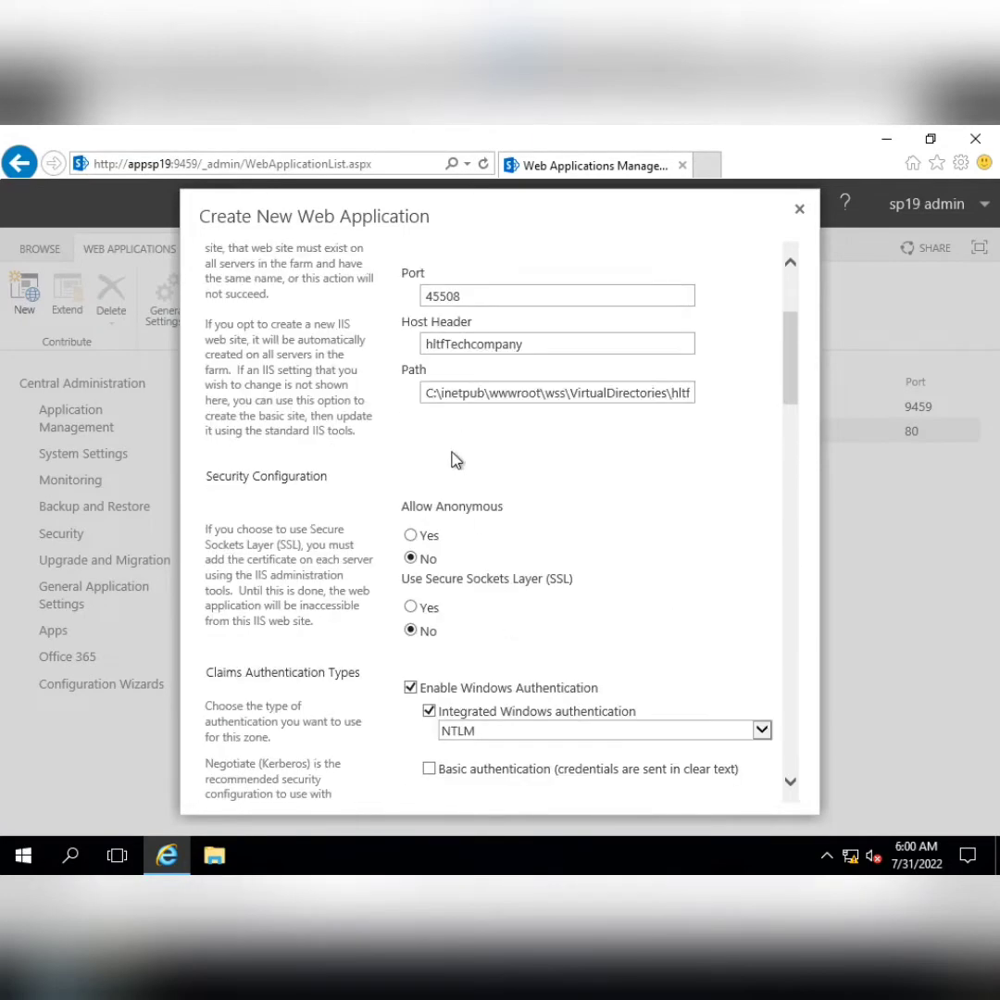
pyautogui.click(446, 344)
pyautogui.press('Delete')
pyautogui.write('t')
pyautogui.scroll(-15, 587, 352)
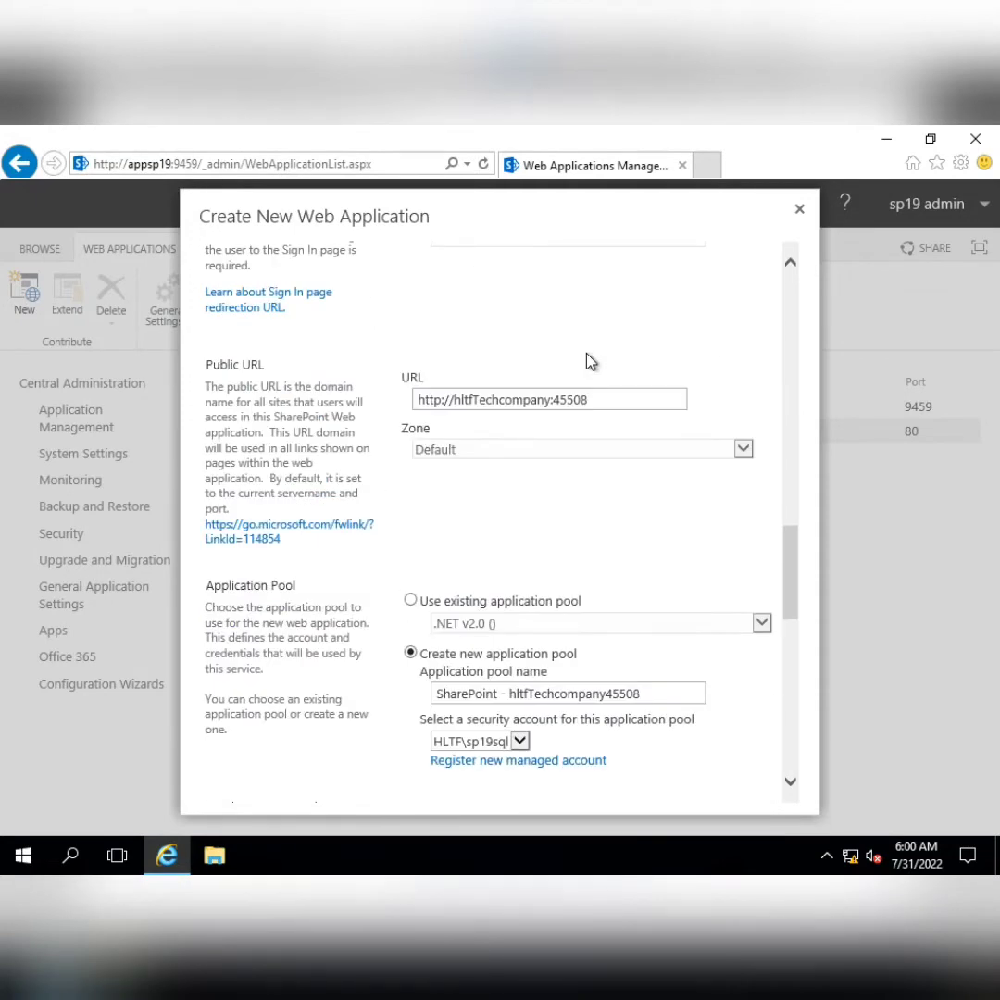
pyautogui.click(581, 489)
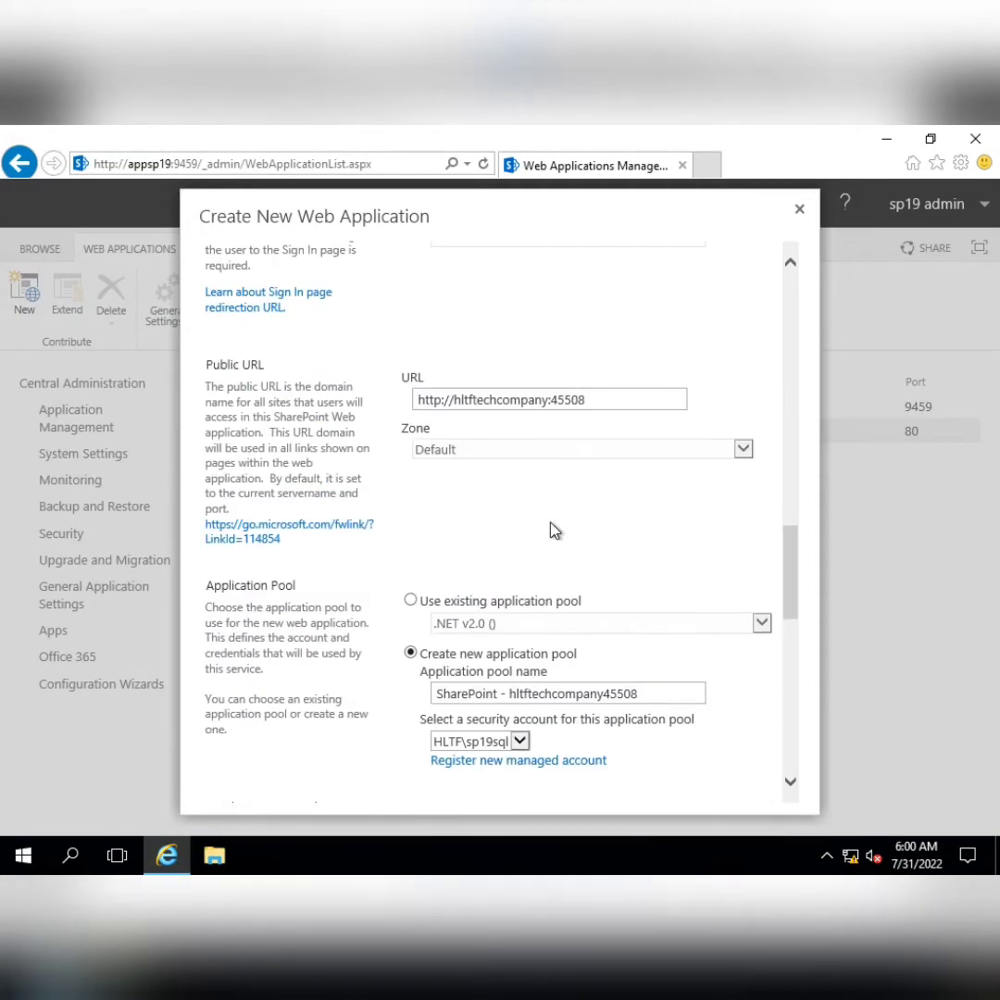
pyautogui.scroll(-3, 574, 519)
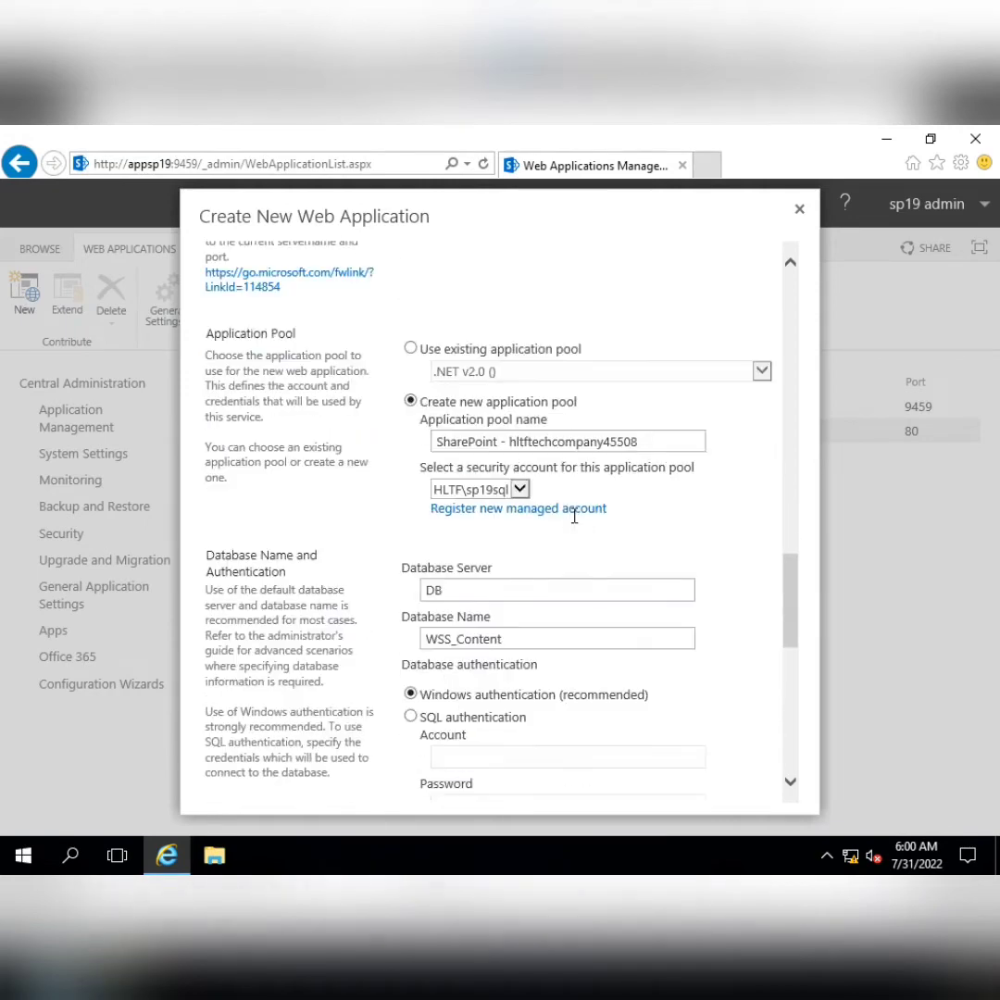
pyautogui.click(520, 490)
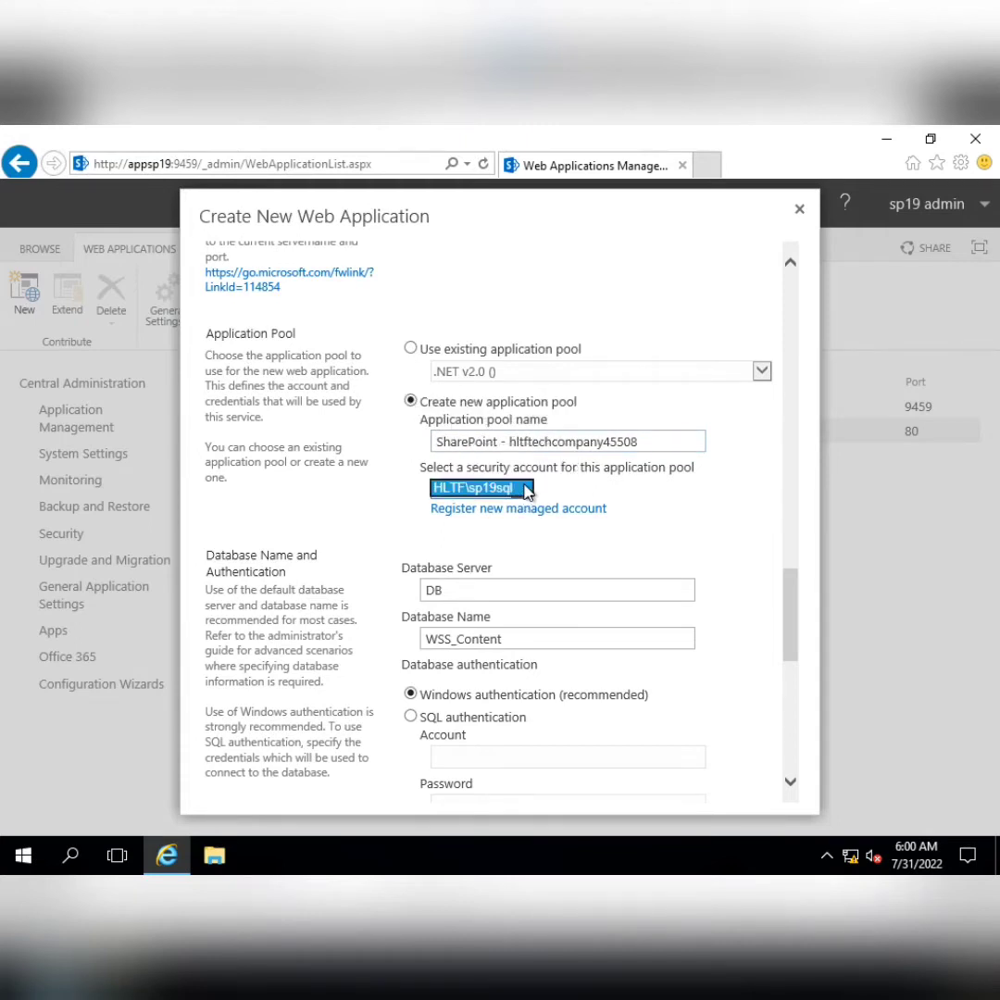
pyautogui.click(630, 492)
pyautogui.scroll(-3, 644, 500)
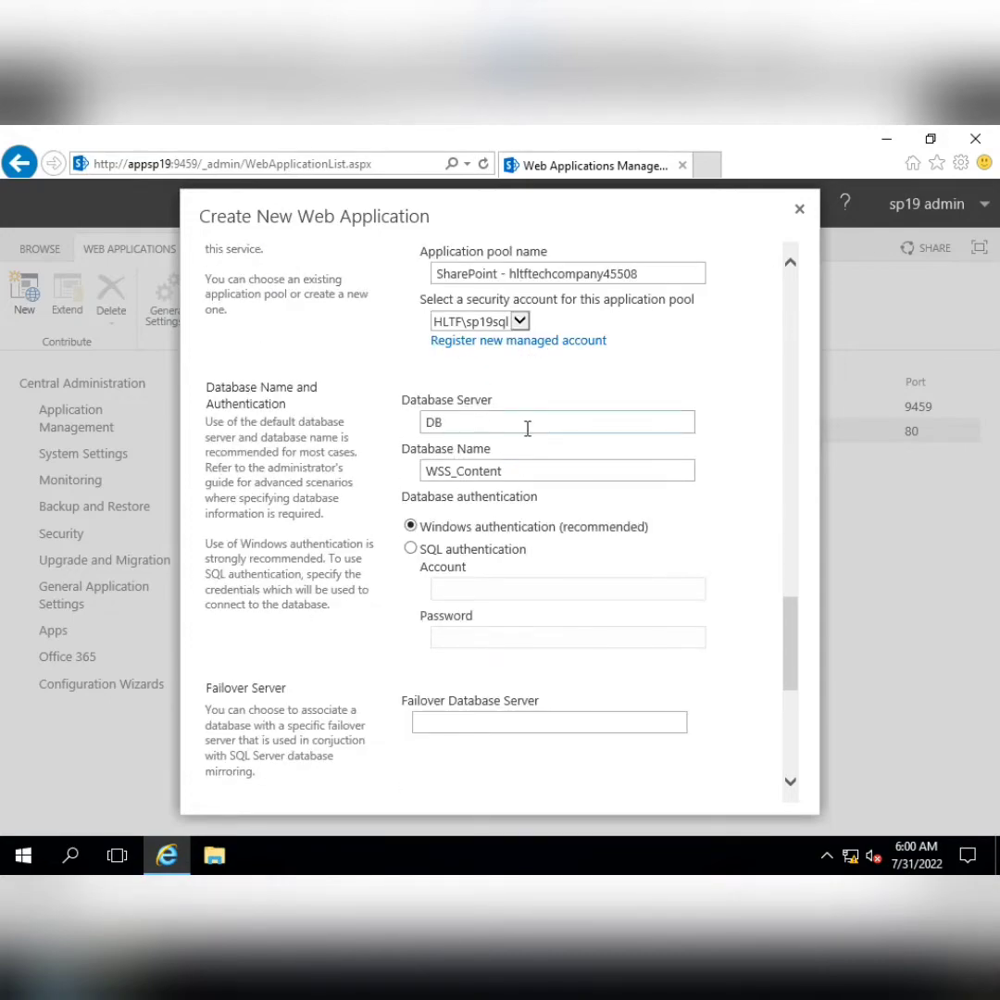
pyautogui.scroll(5, 558, 531)
pyautogui.scroll(12, 558, 531)
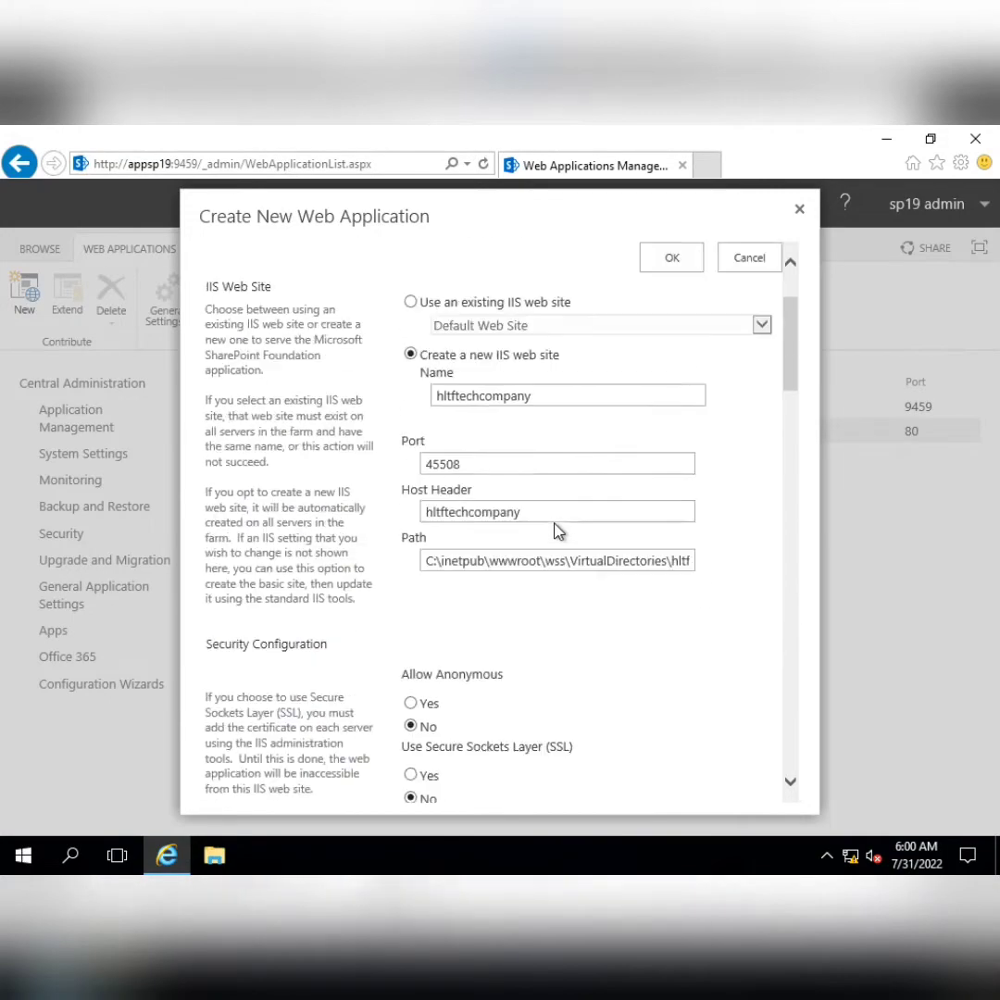
pyautogui.scroll(-10, 558, 530)
pyautogui.scroll(-10, 558, 530)
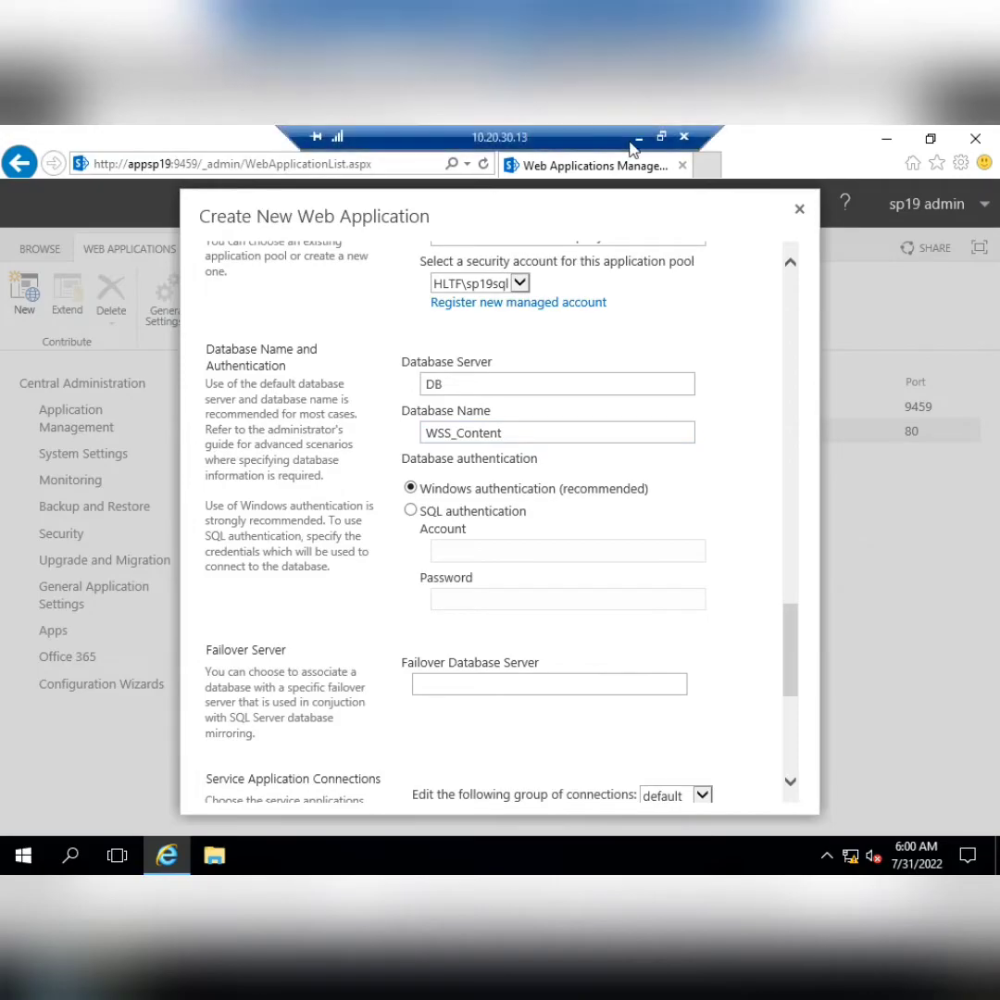
# Remote into 10.20.30.11 with the password, launch SQL Server Management Studio 18, close Server Manager
pyautogui.click(639, 137)
pyautogui.press('super')
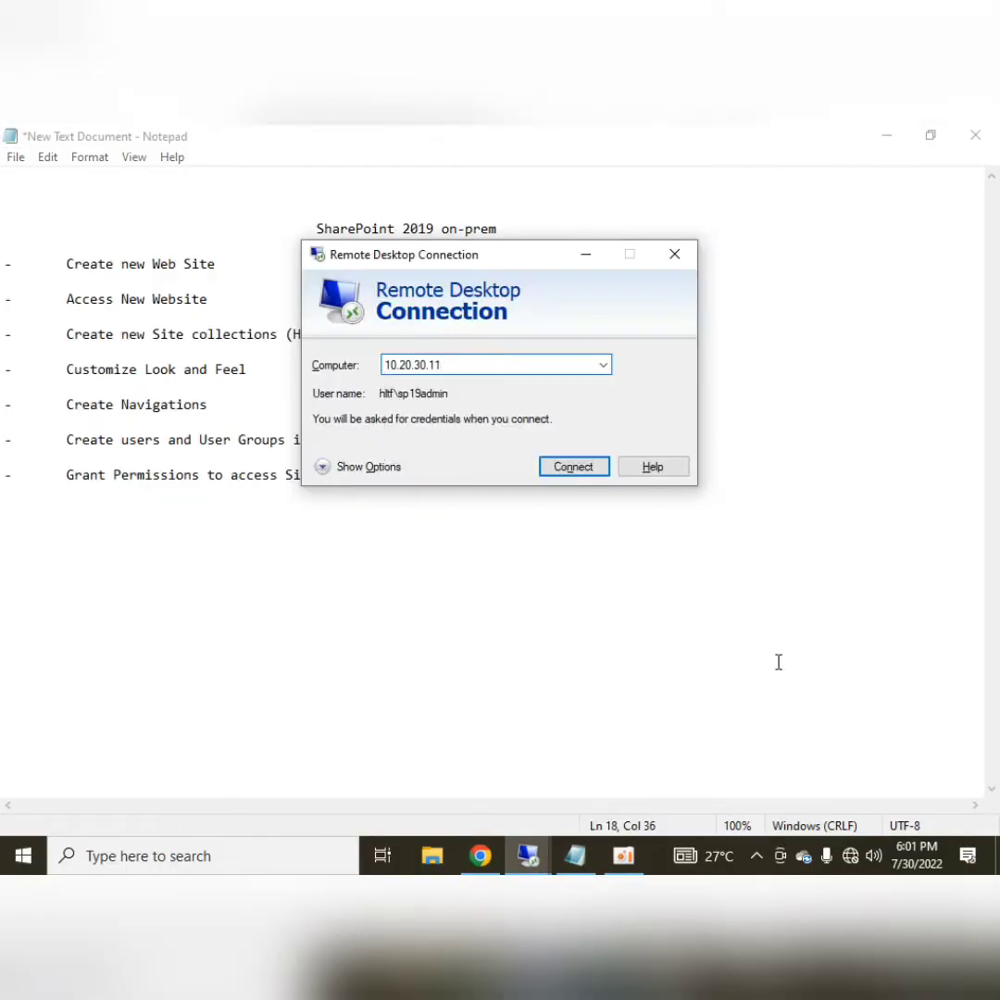
pyautogui.press('Return')
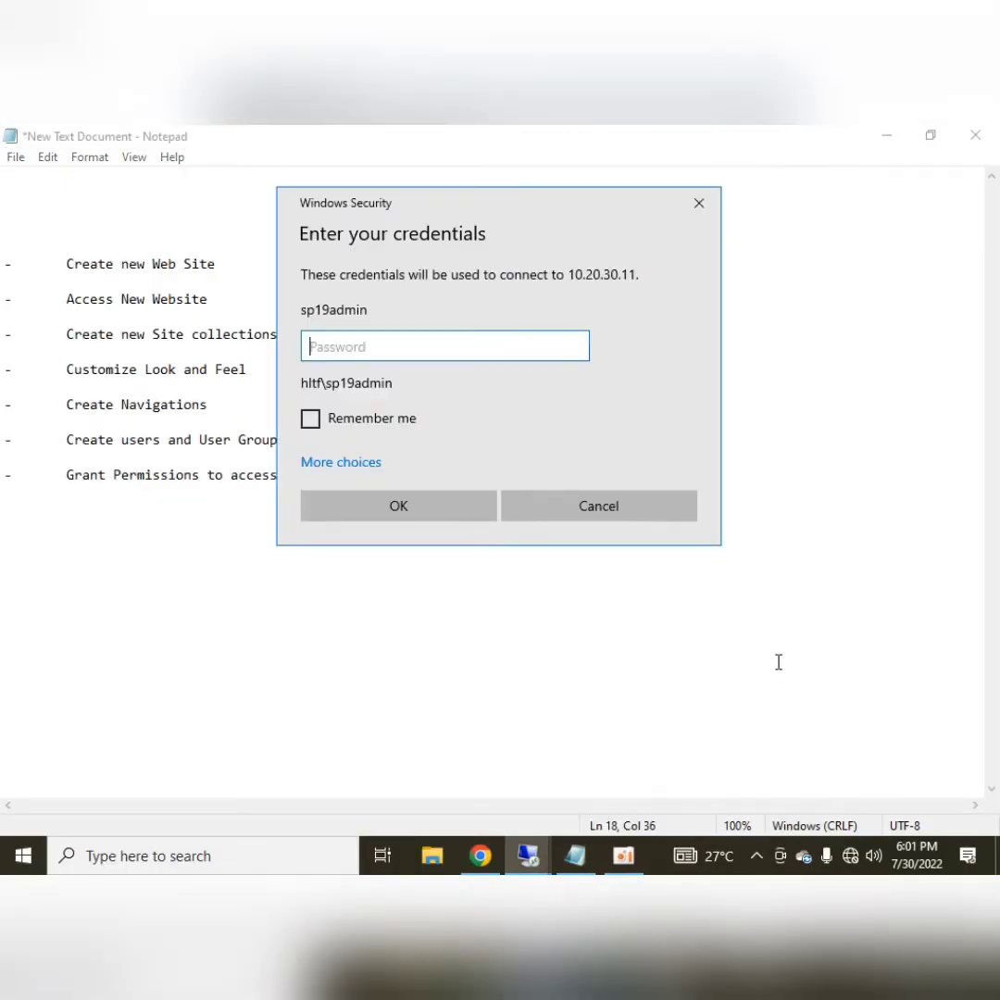
pyautogui.write('******')
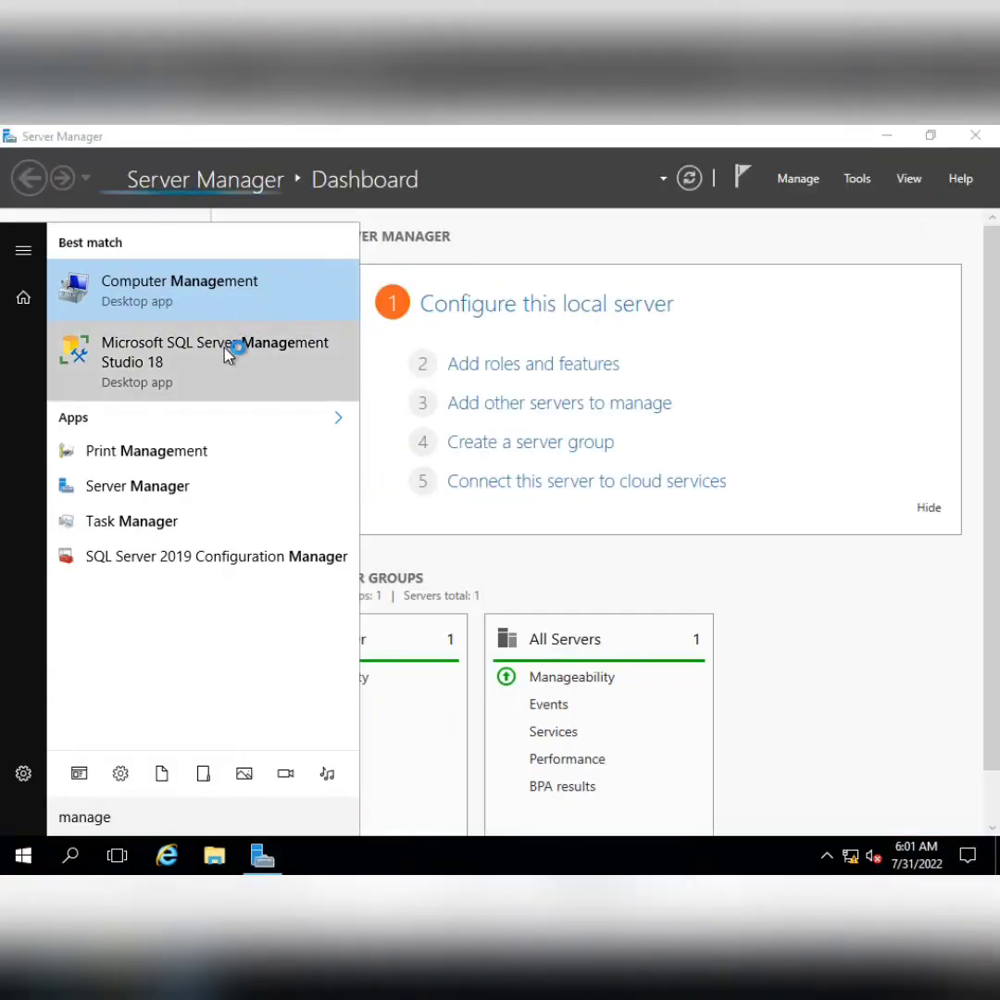
pyautogui.click(225, 350)
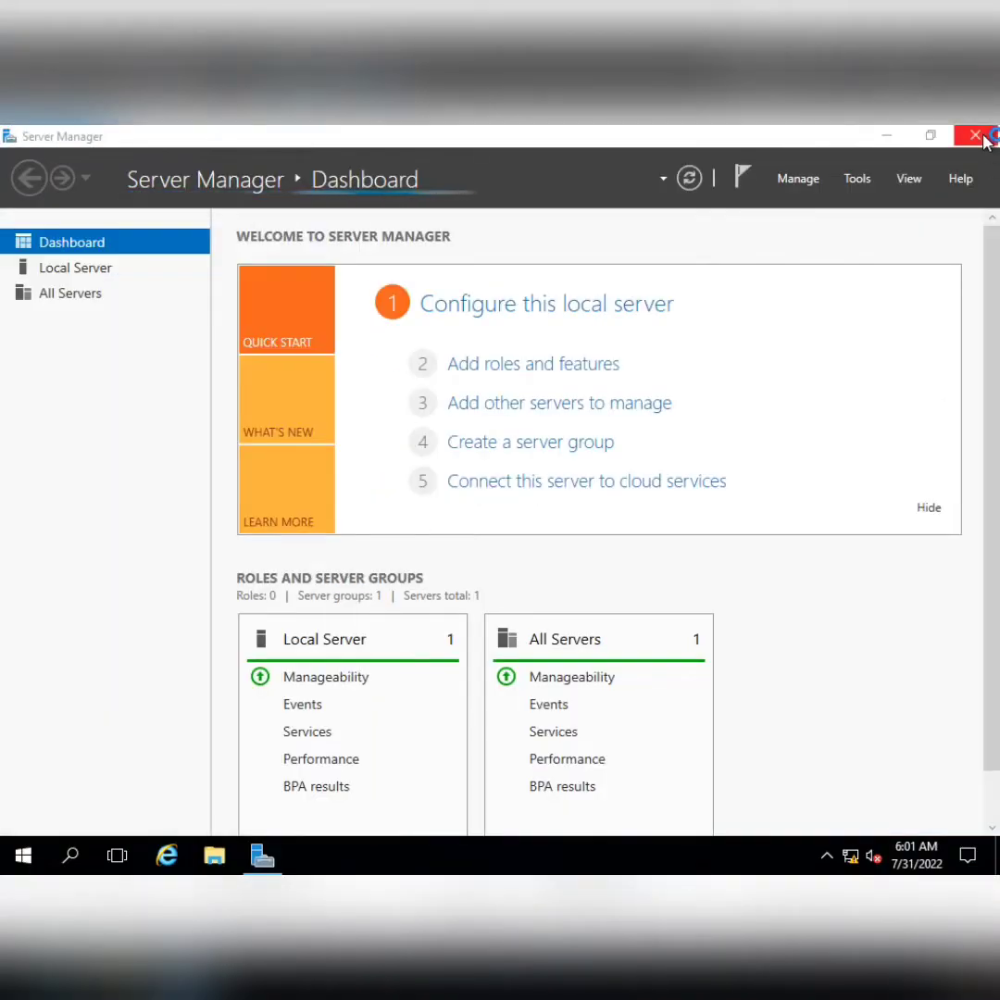
pyautogui.click(977, 137)
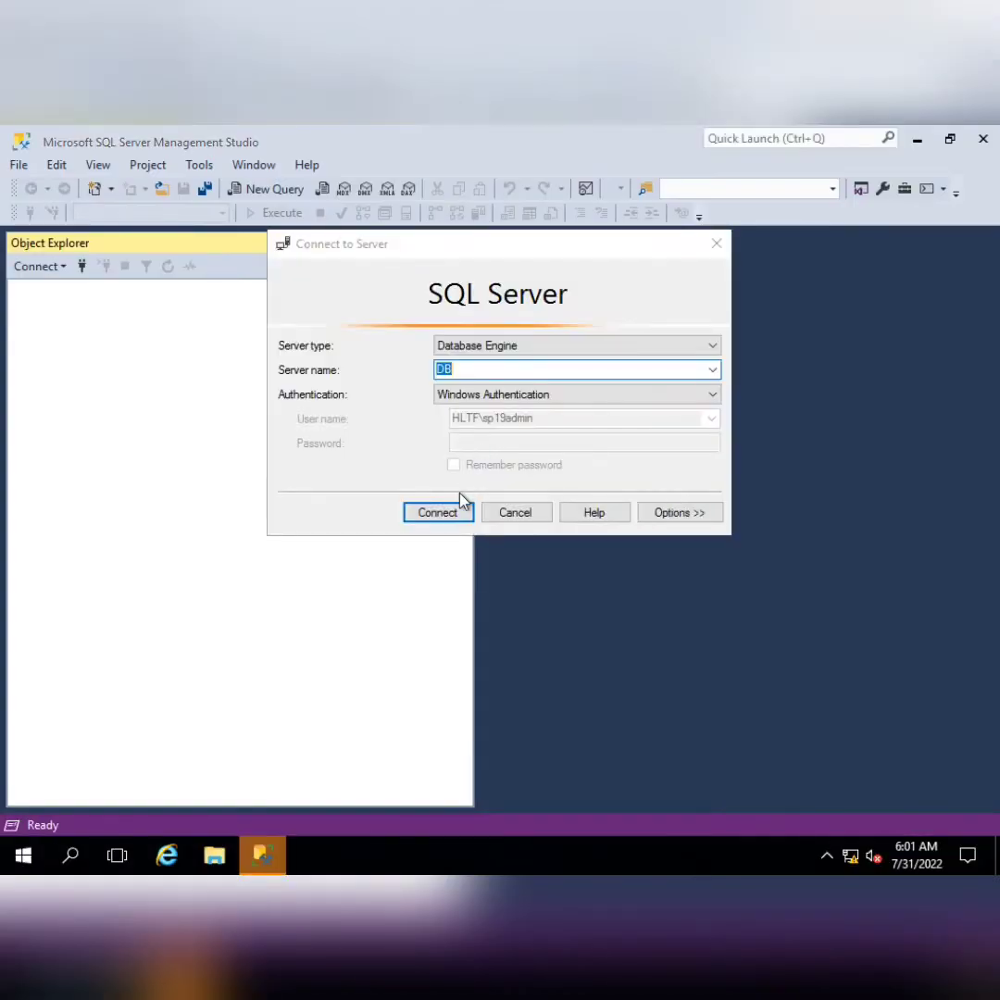
# Connect to server DB, expand Databases, select SharePoint_Config and WSS_Content_hltfwebsite, then minimize the session
pyautogui.click(441, 511)
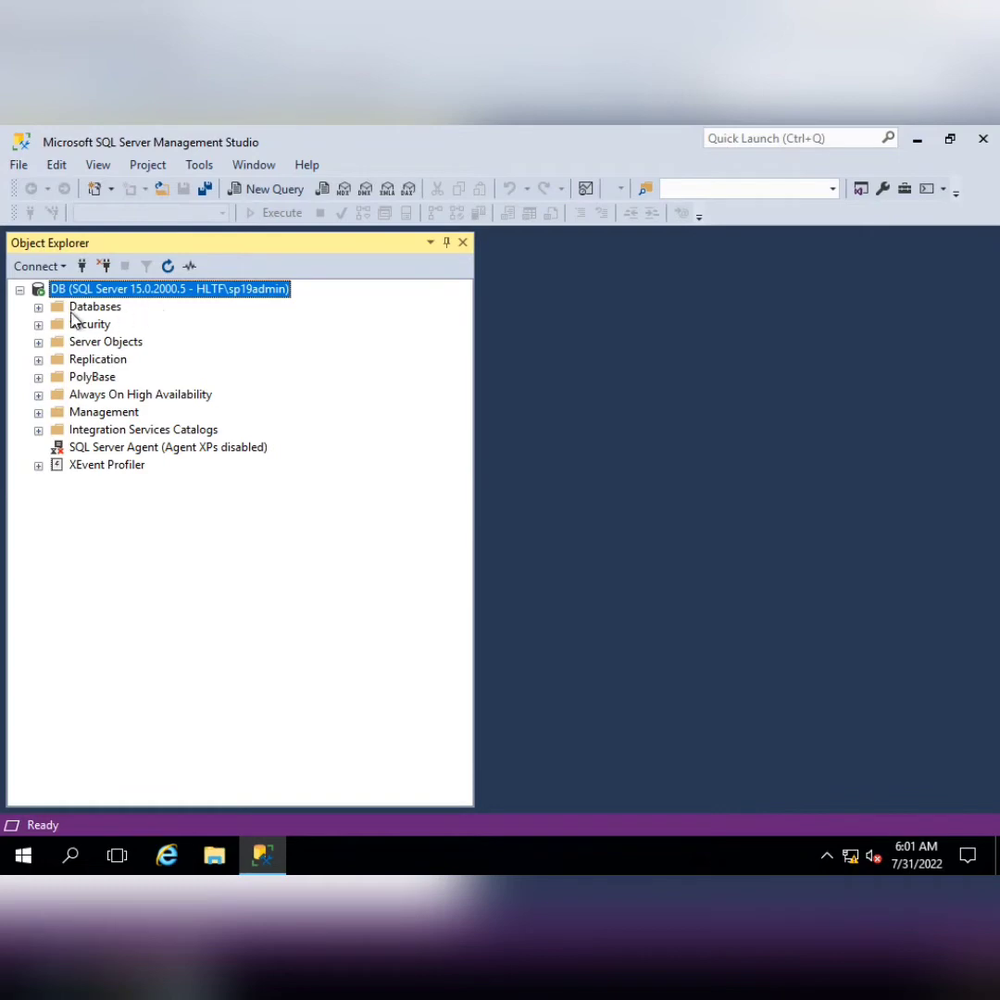
pyautogui.click(38, 307)
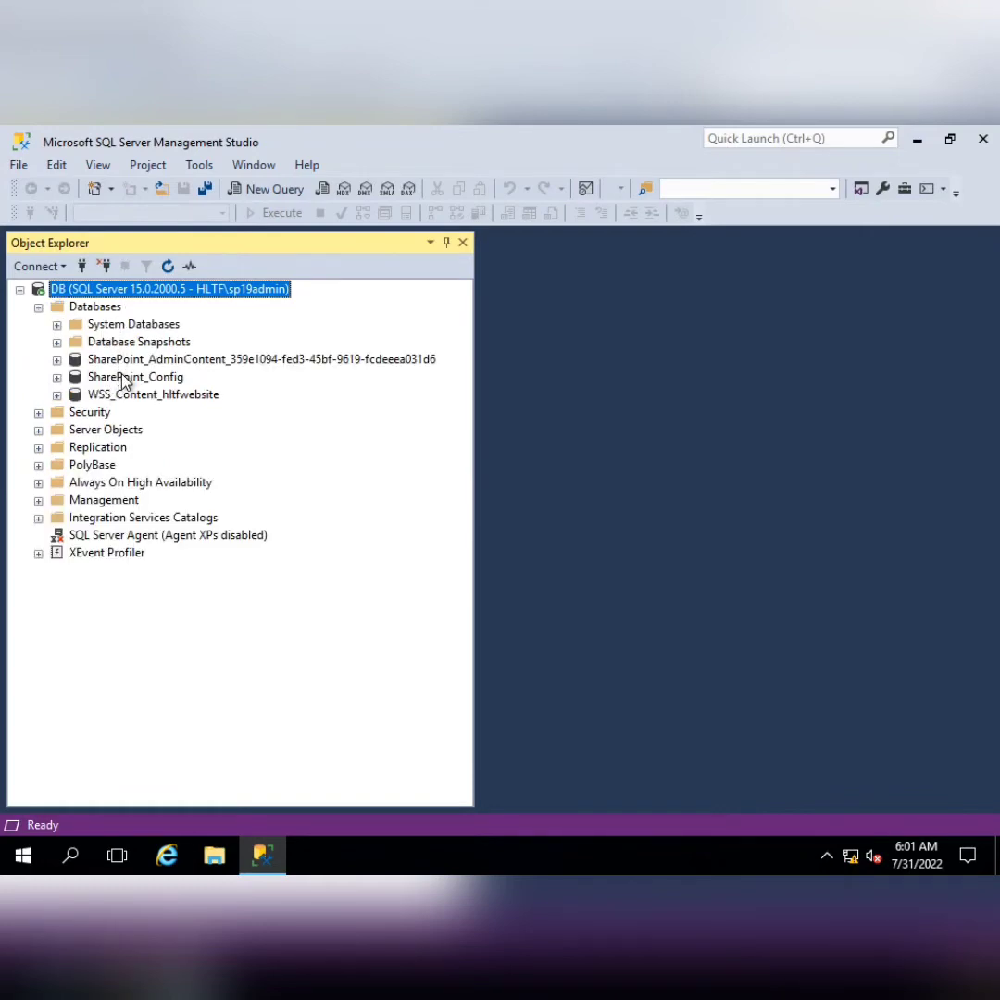
pyautogui.click(121, 379)
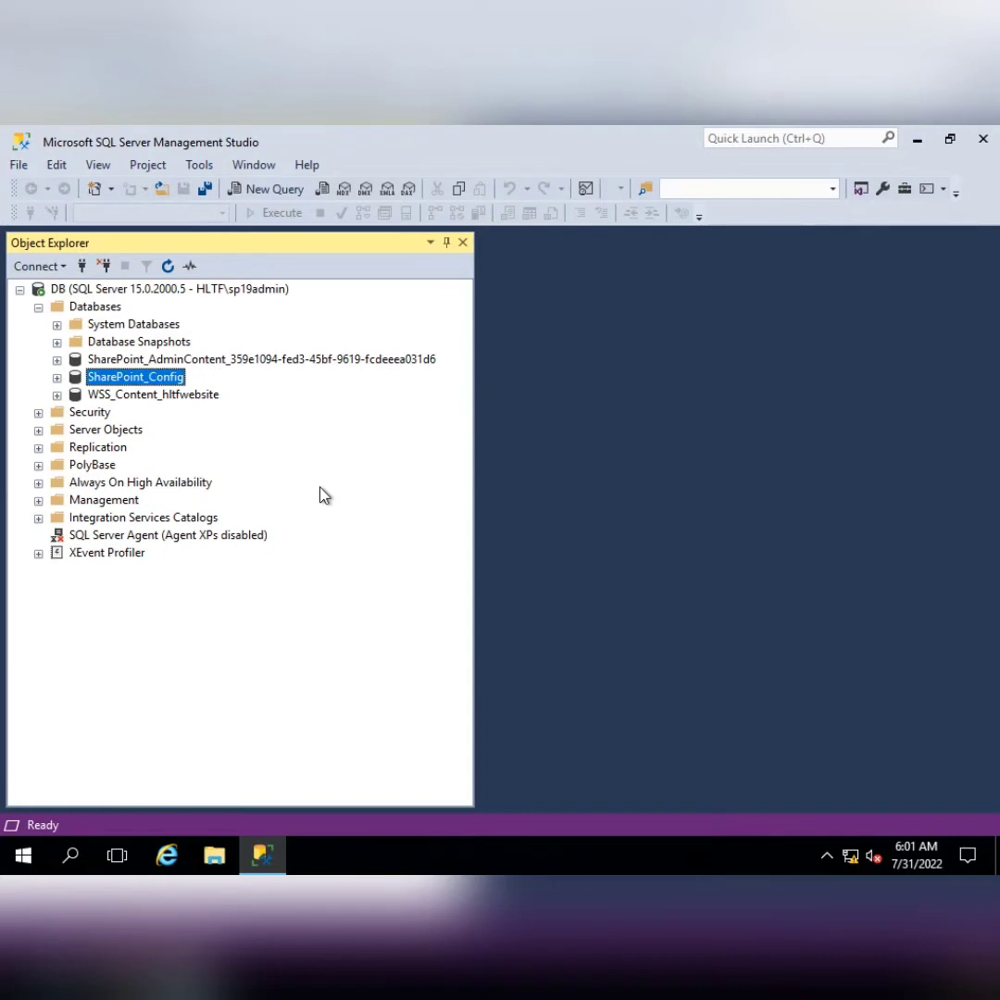
pyautogui.click(142, 398)
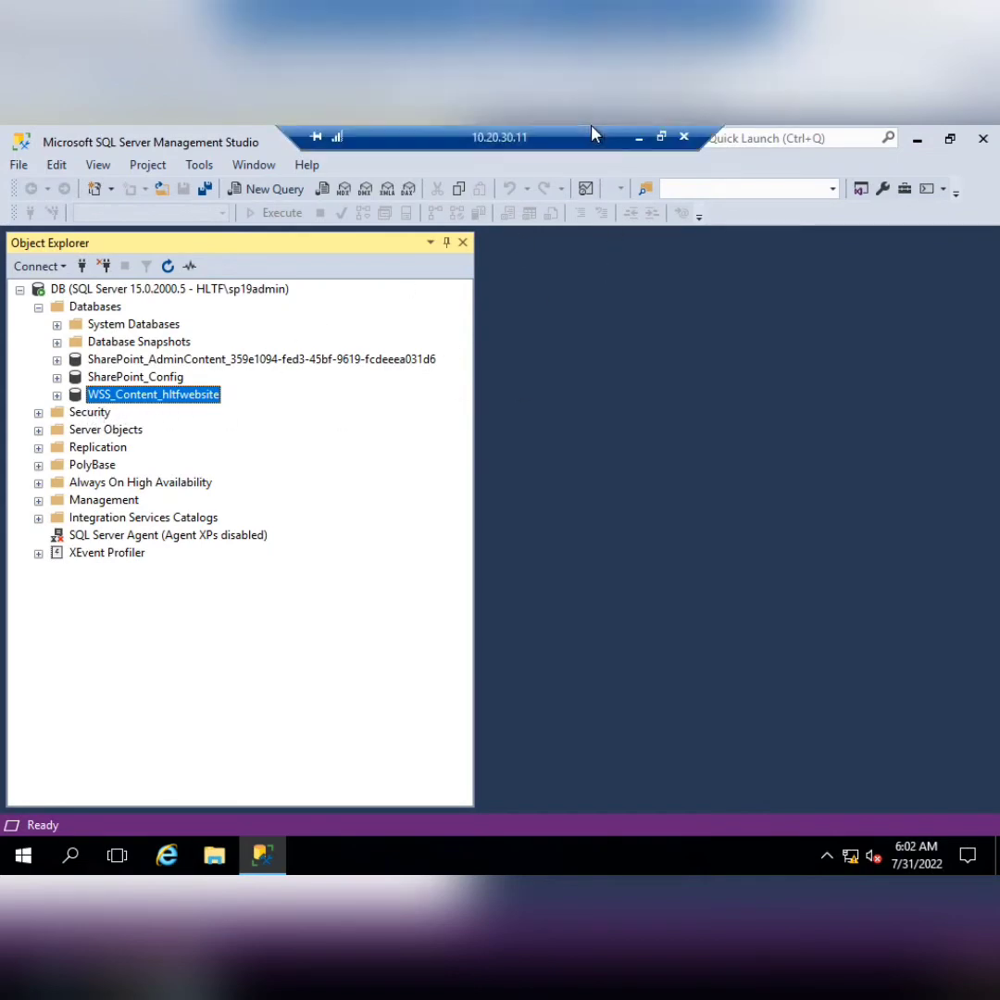
pyautogui.click(639, 136)
# In the 10.20.30.13 session, append _hltftechcompany to the content database name and review the form
pyautogui.moveTo(528, 856)
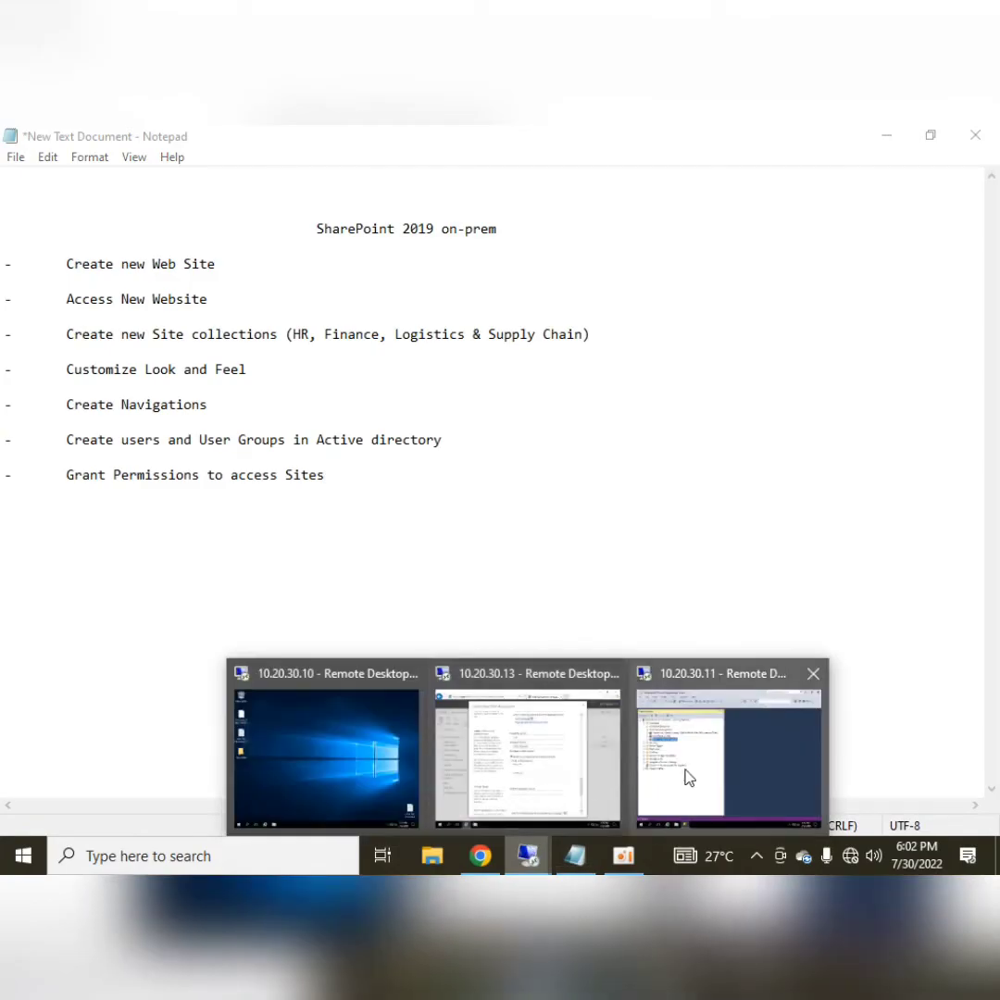
pyautogui.click(576, 768)
pyautogui.click(515, 435)
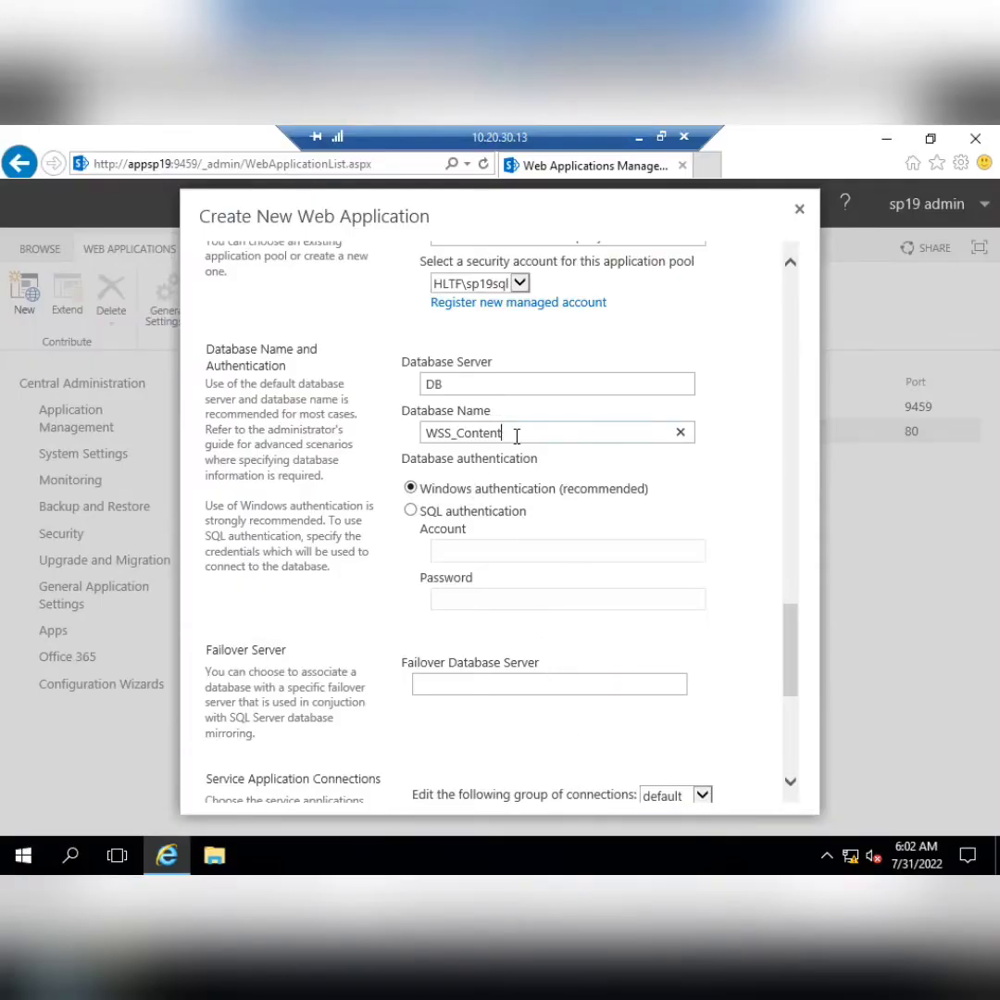
pyautogui.write('_')
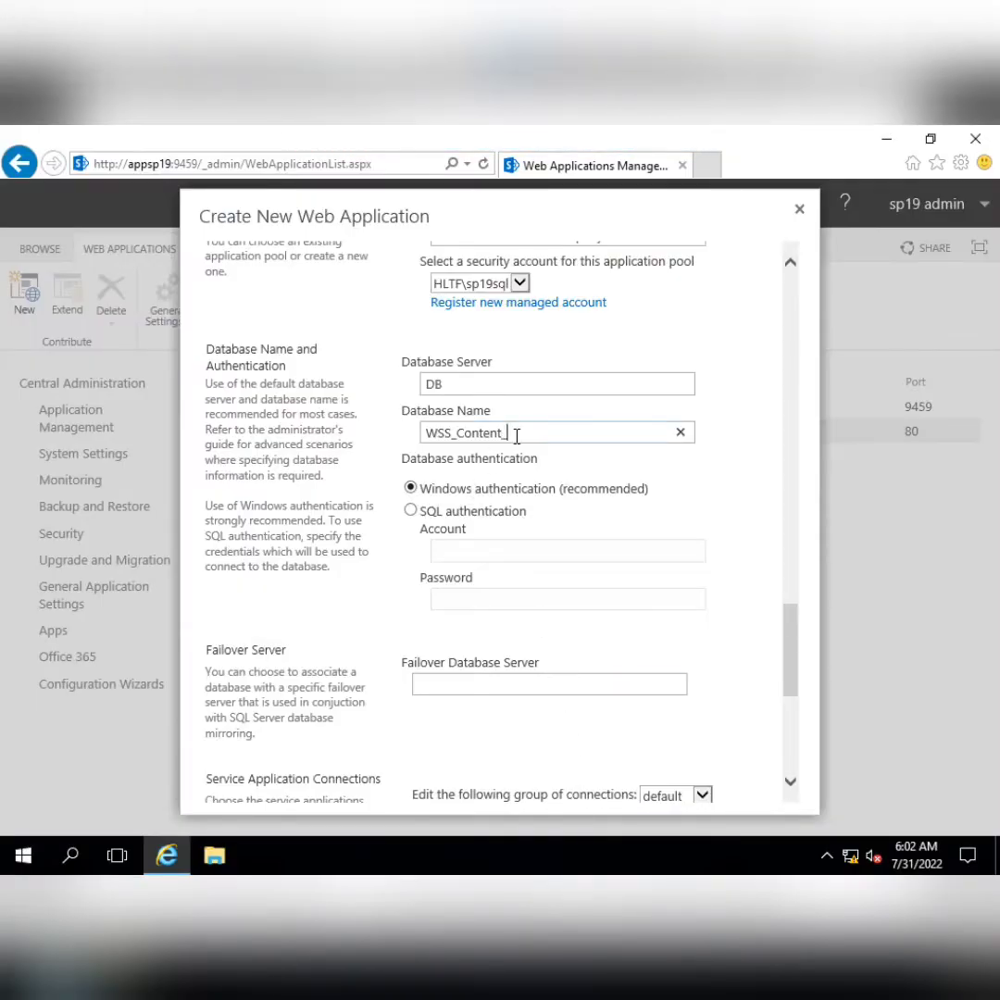
pyautogui.write('hltftecg')
pyautogui.write('company')
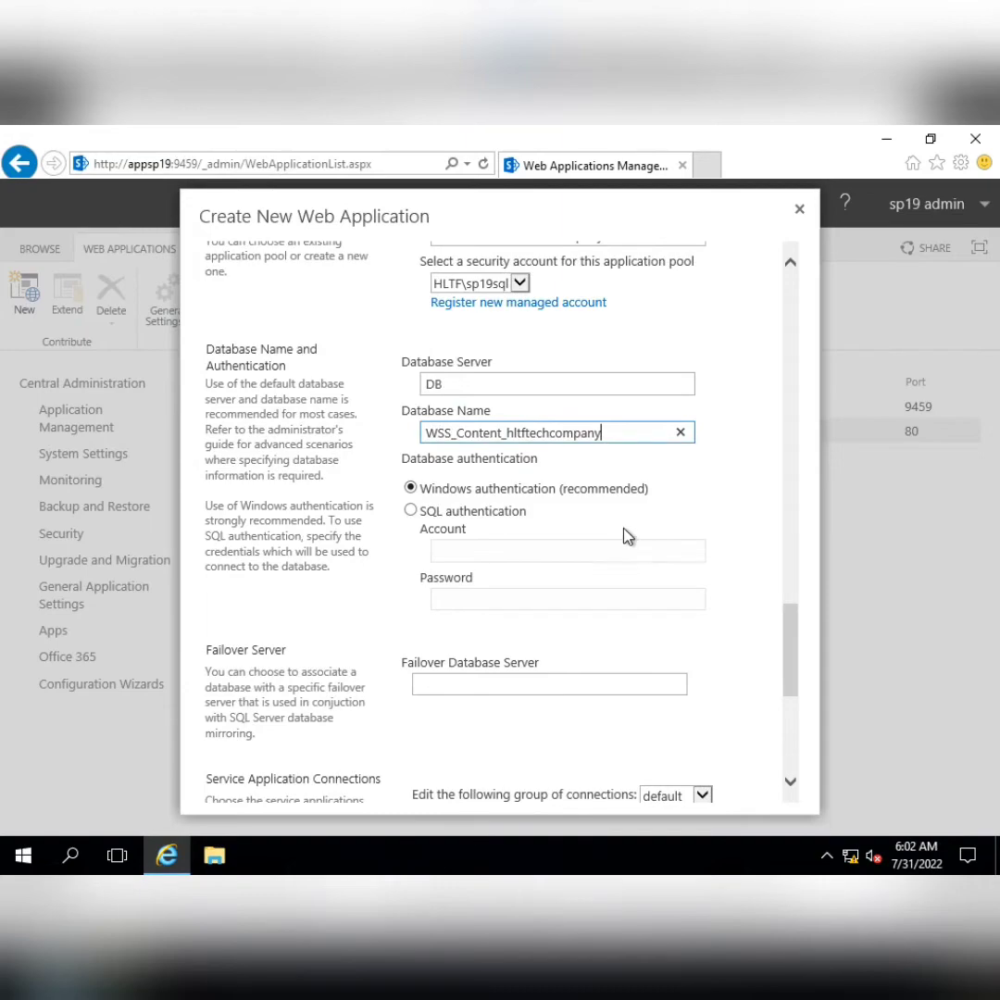
pyautogui.scroll(-5, 537, 539)
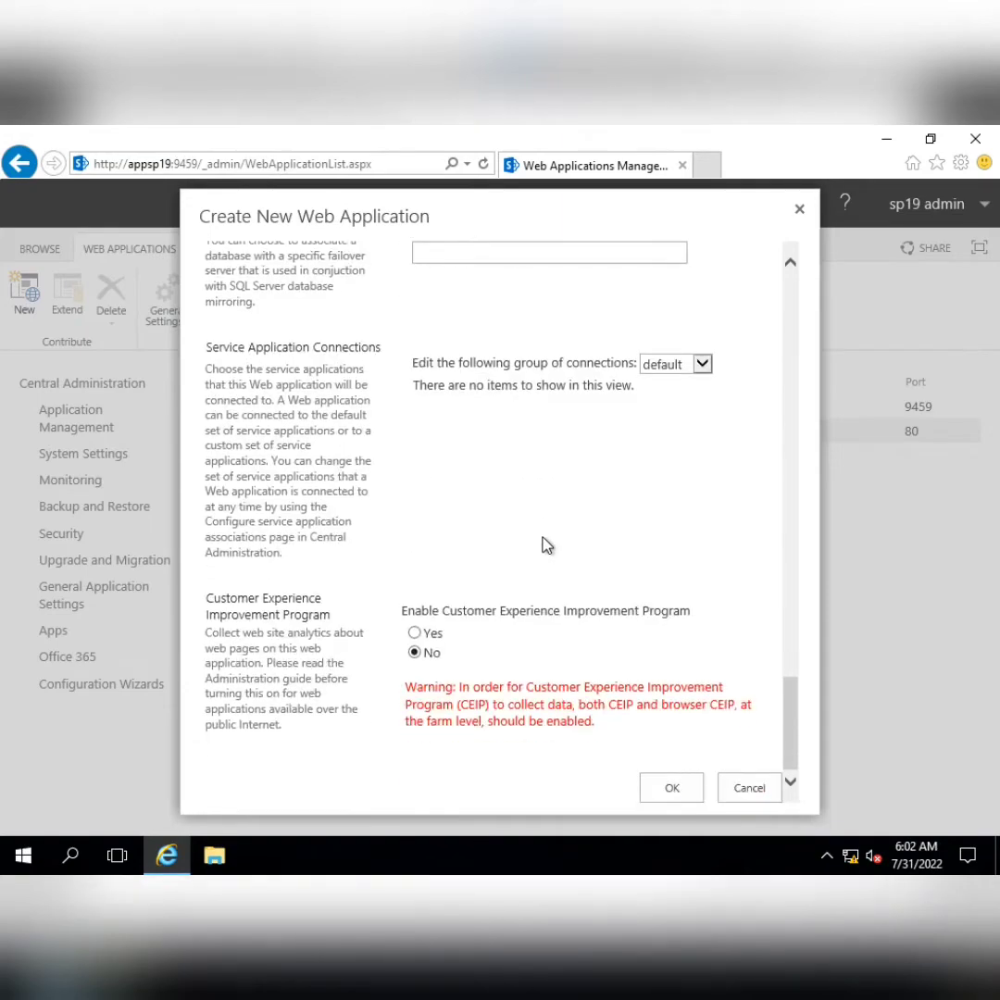
pyautogui.scroll(8, 545, 546)
pyautogui.scroll(-3, 541, 546)
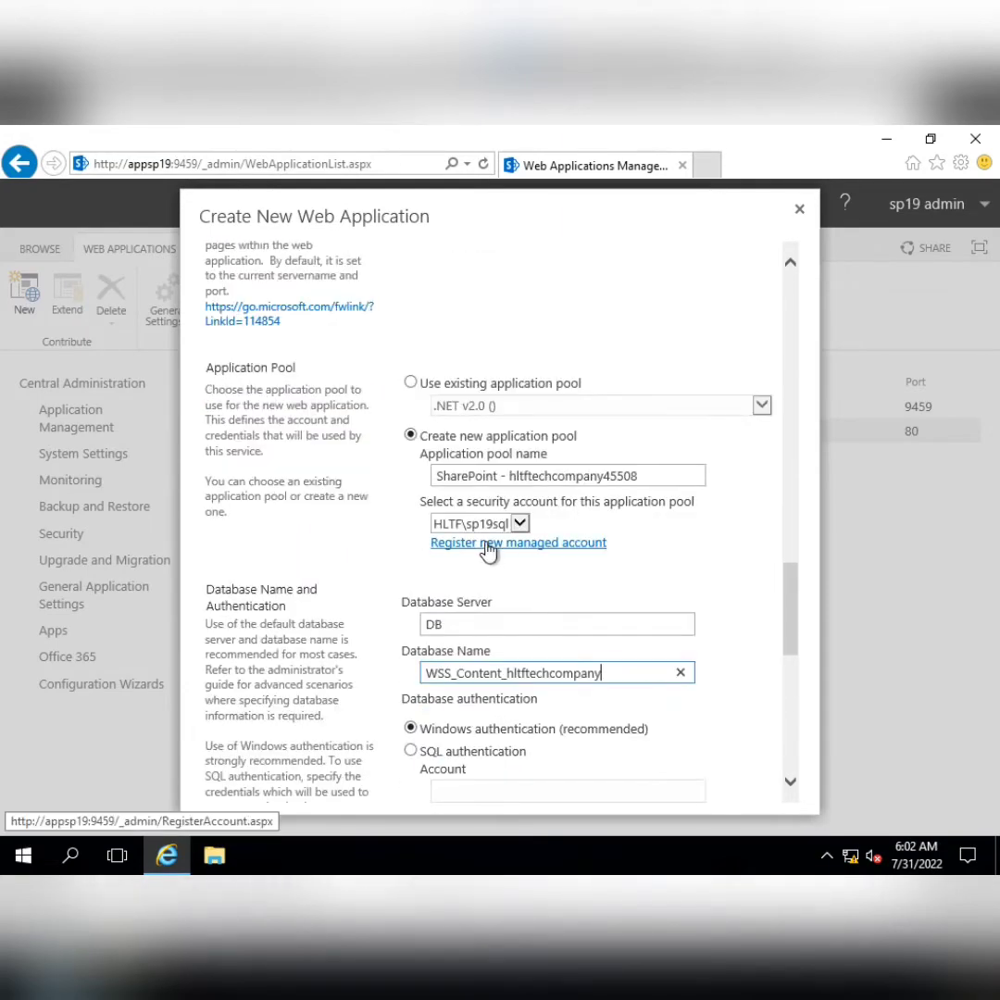
pyautogui.scroll(8, 606, 550)
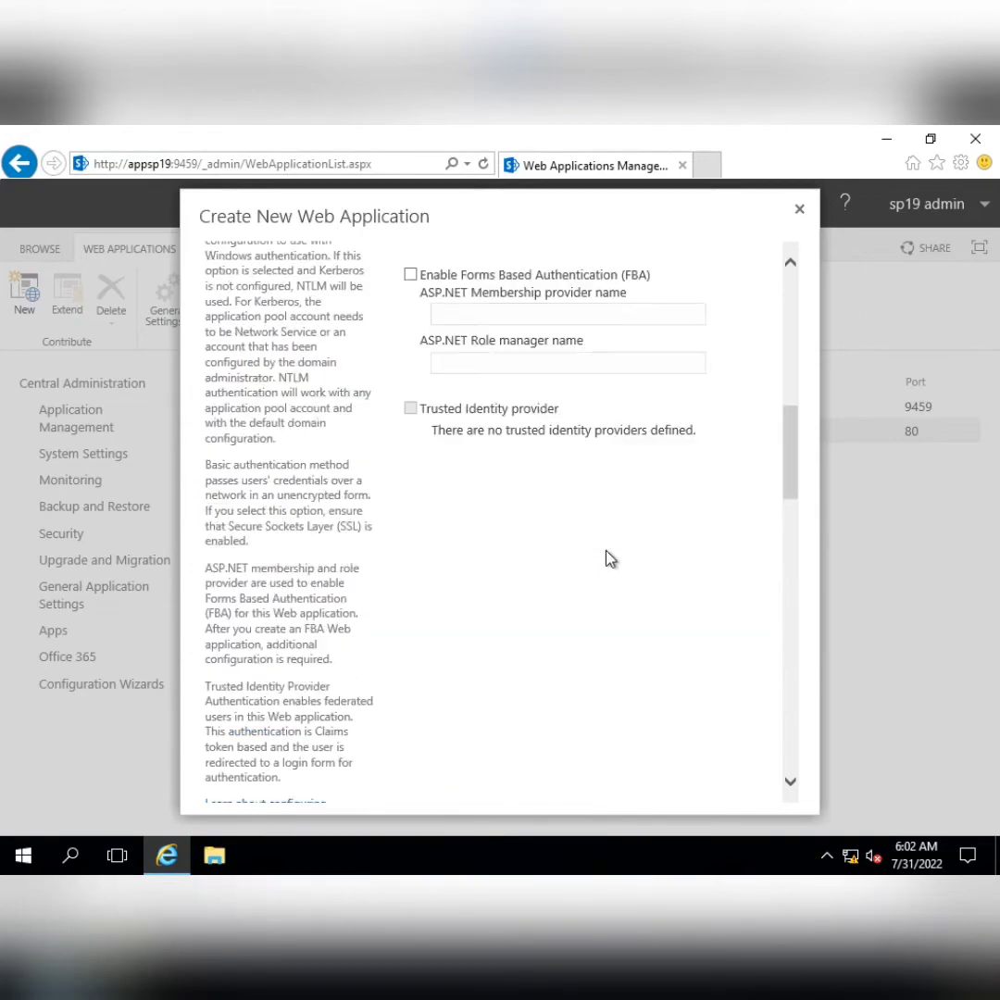
pyautogui.scroll(6, 609, 557)
pyautogui.scroll(-8, 609, 558)
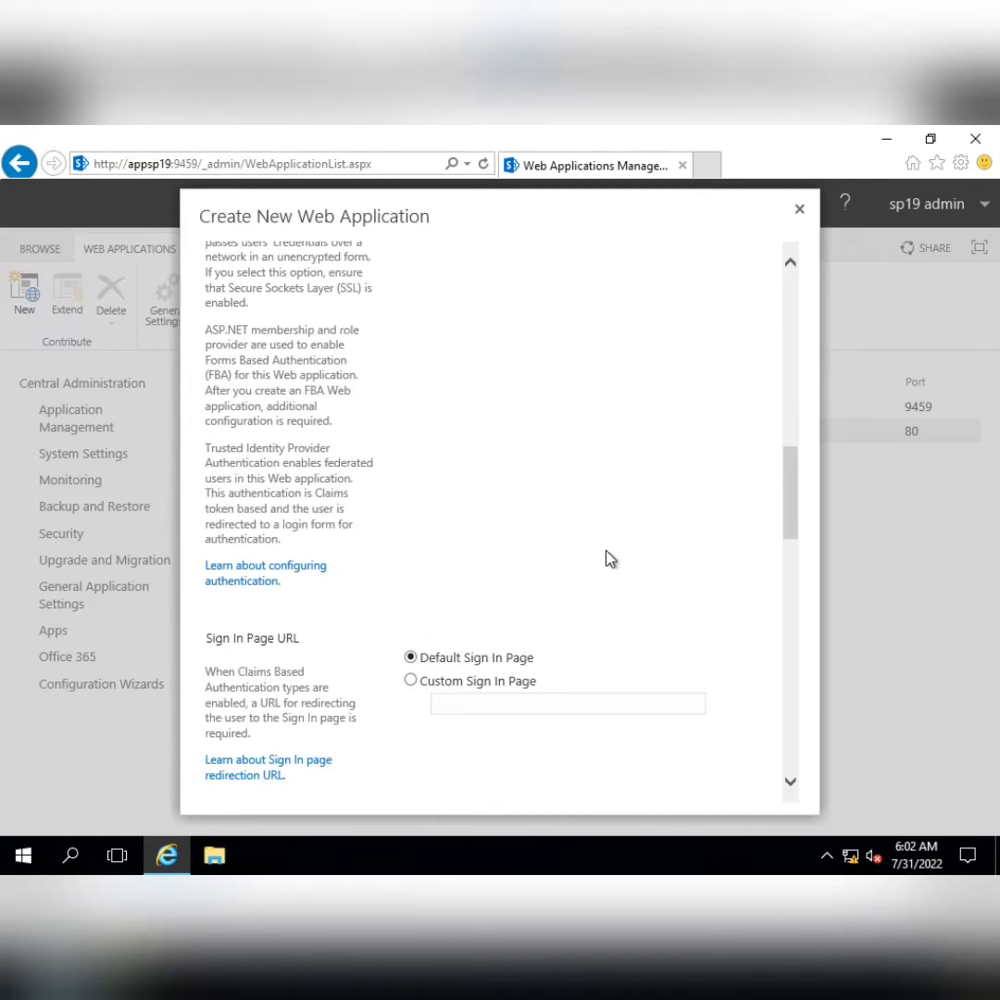
pyautogui.scroll(-10, 609, 557)
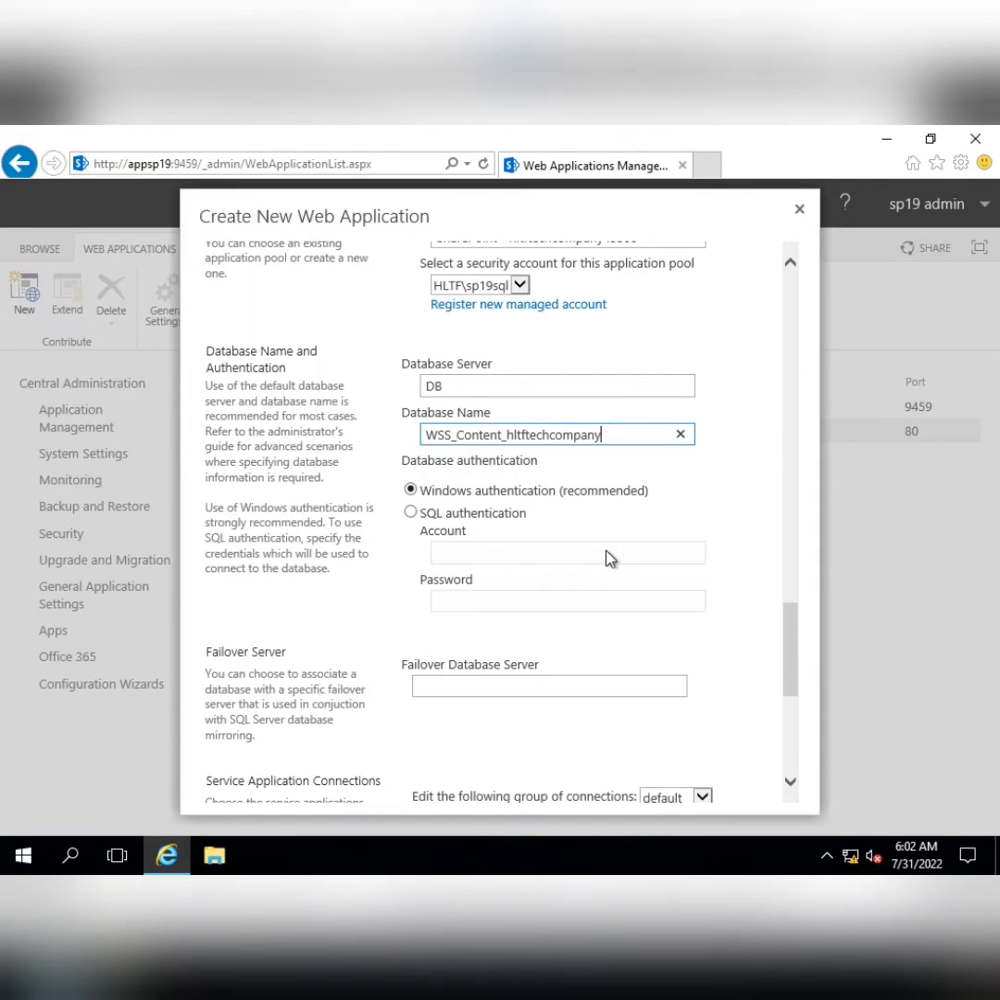
pyautogui.scroll(-3, 609, 558)
pyautogui.scroll(-5, 609, 558)
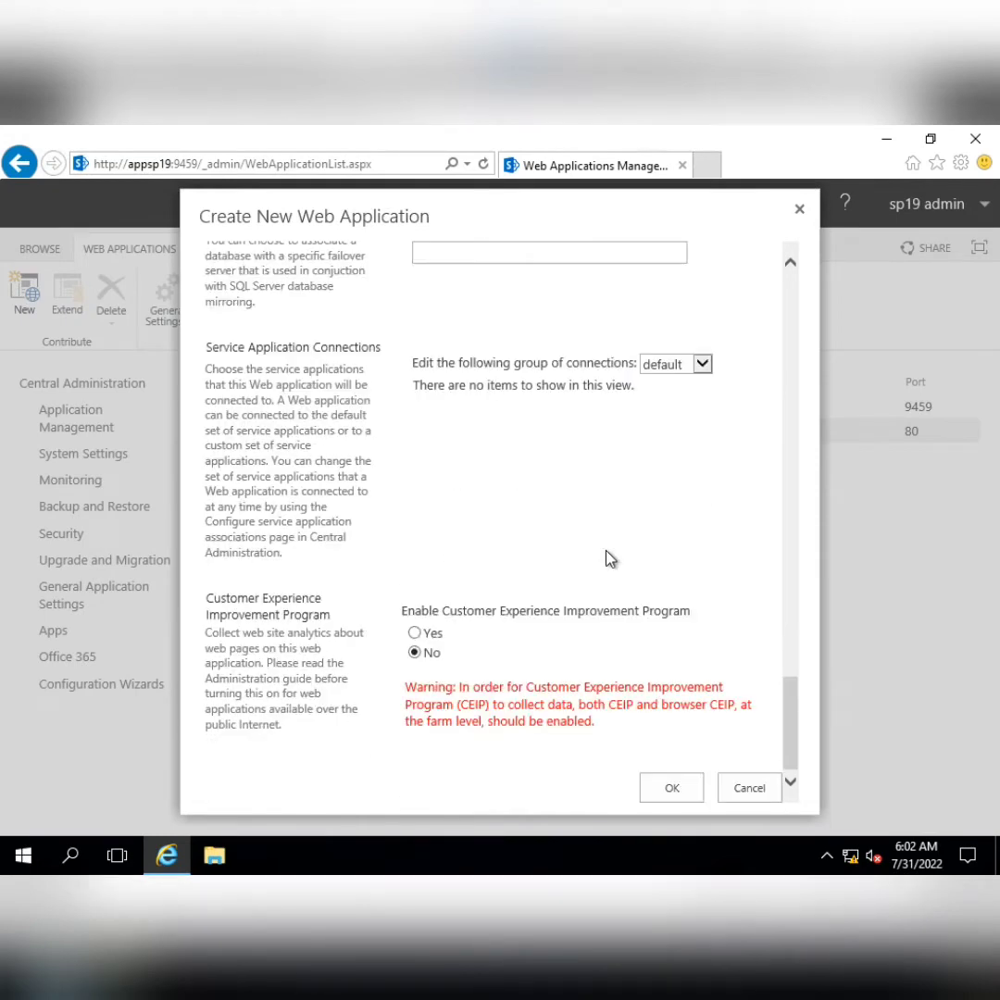
pyautogui.click(671, 788)
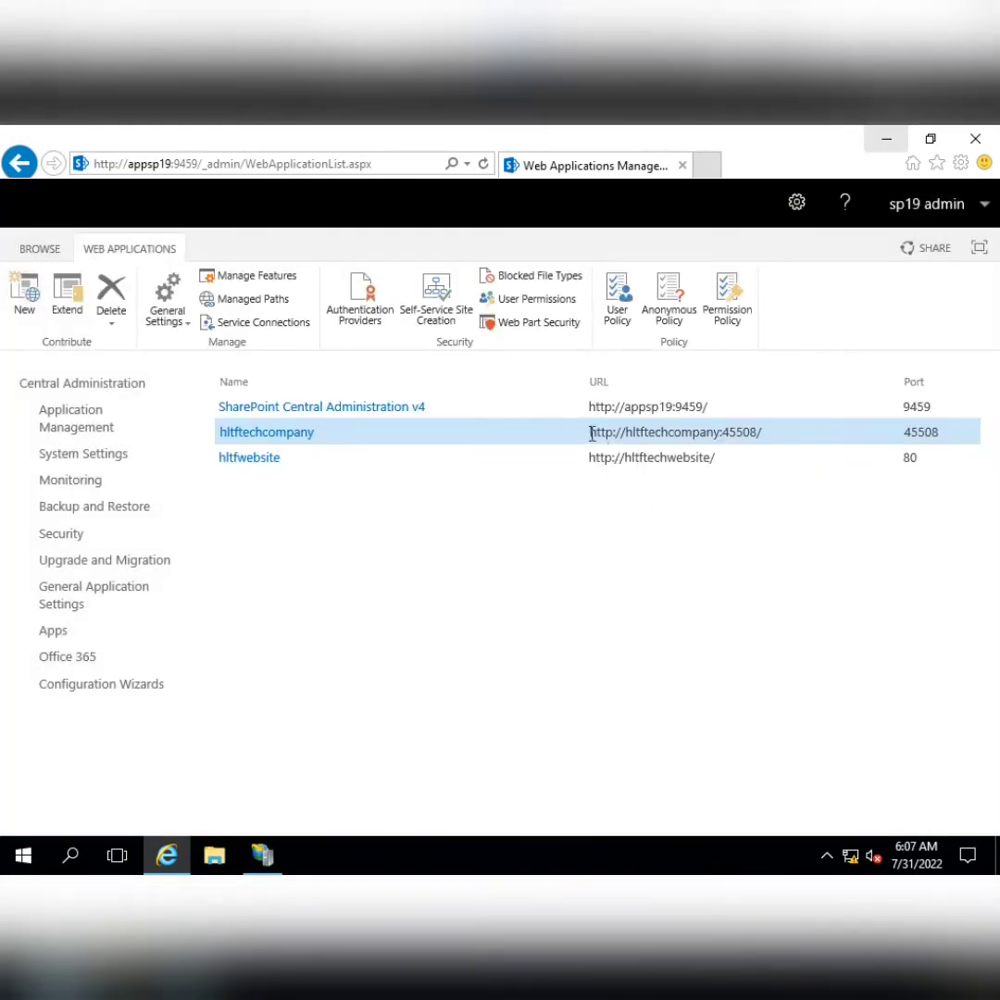
pyautogui.moveTo(590, 431); pyautogui.dragTo(767, 436)
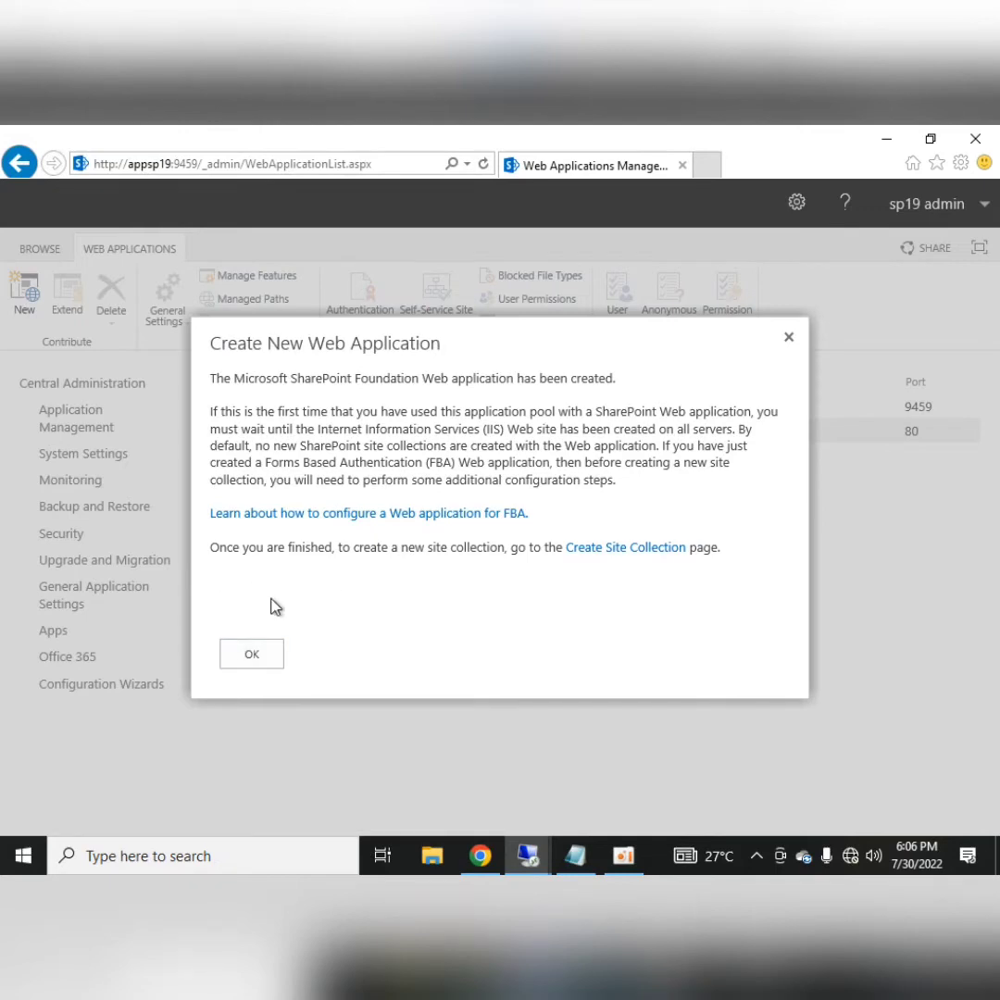
pyautogui.click(265, 648)
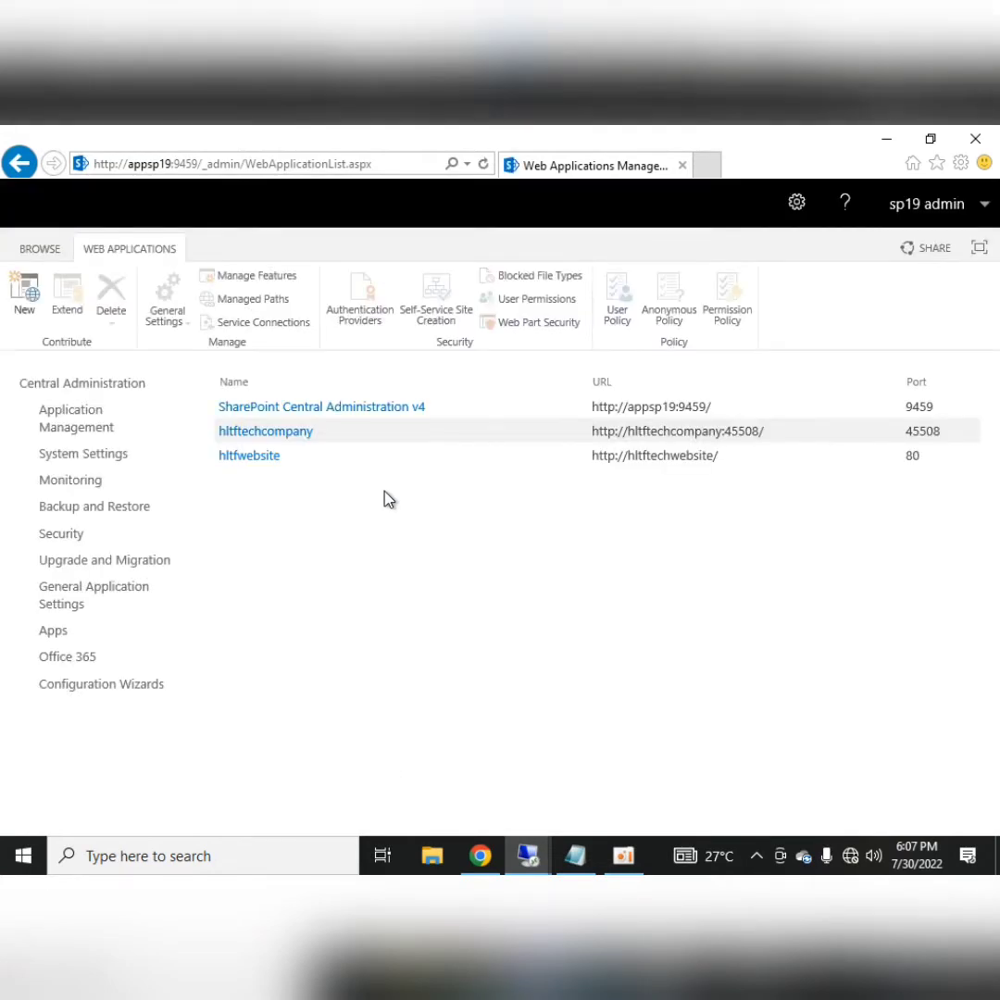
pyautogui.moveTo(591, 431); pyautogui.dragTo(772, 427)
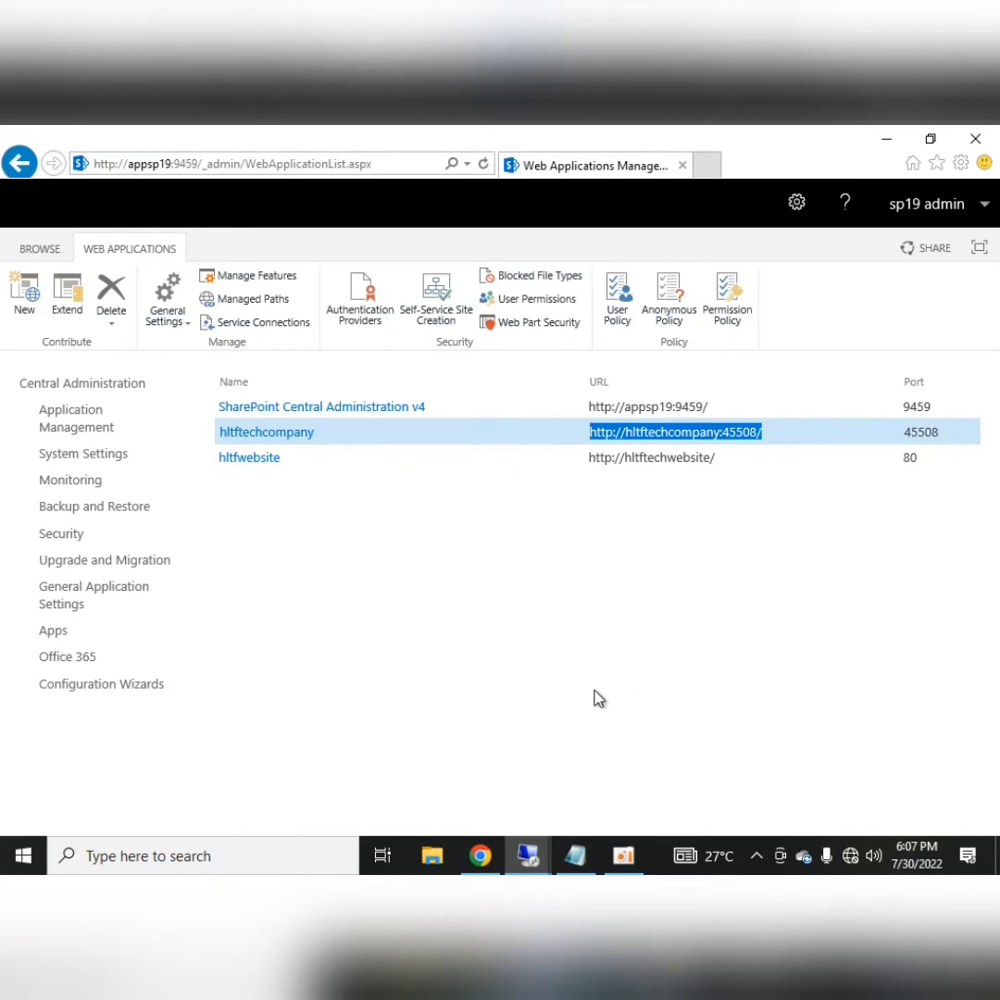
# Launch IIS Manager and select the hltftechcompany site under 19WFE > Sites
pyautogui.click(6, 861)
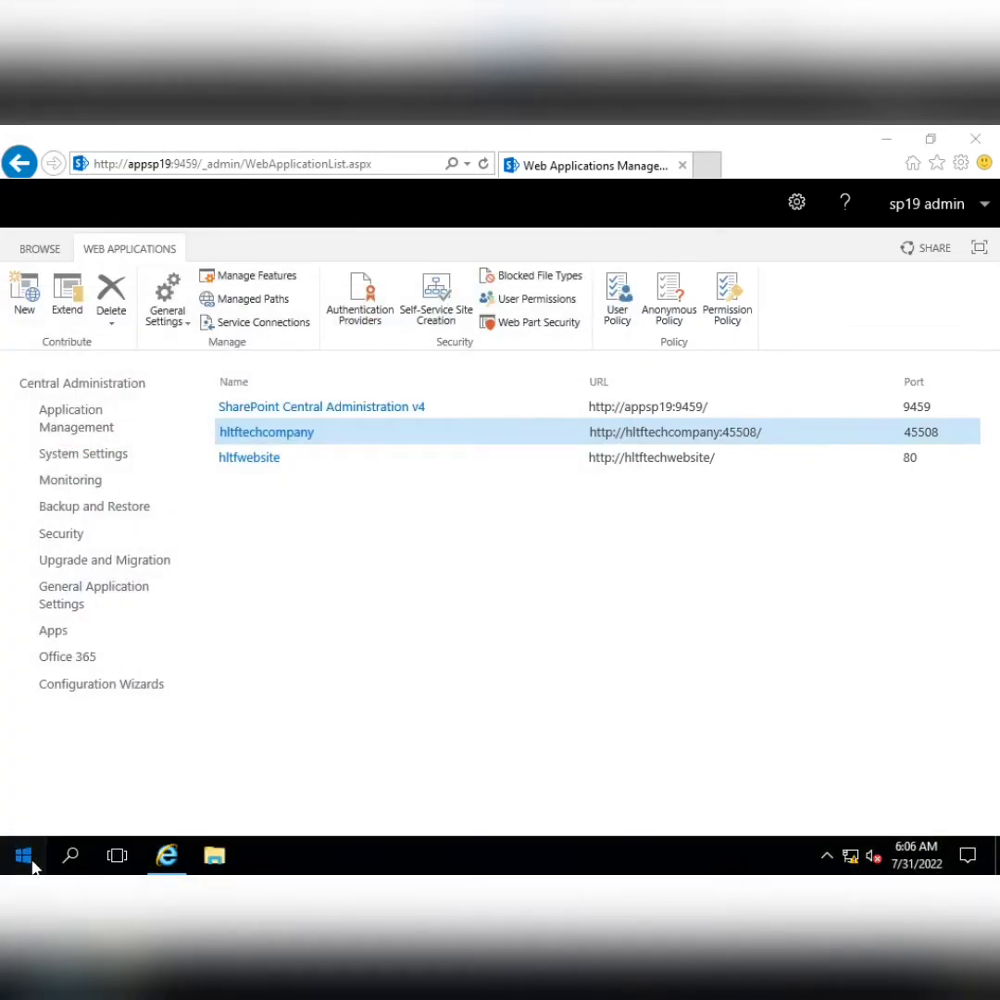
pyautogui.click(31, 862)
pyautogui.write('iis')
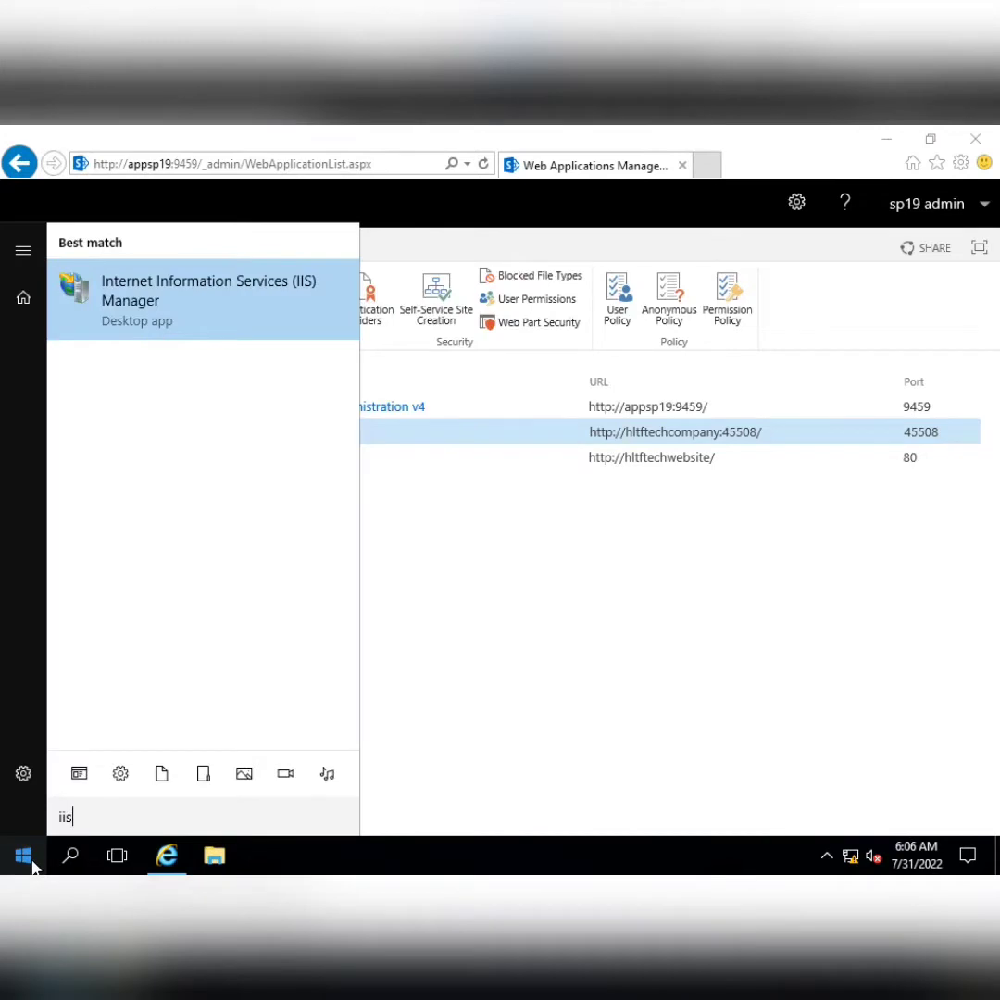
pyautogui.press('Return')
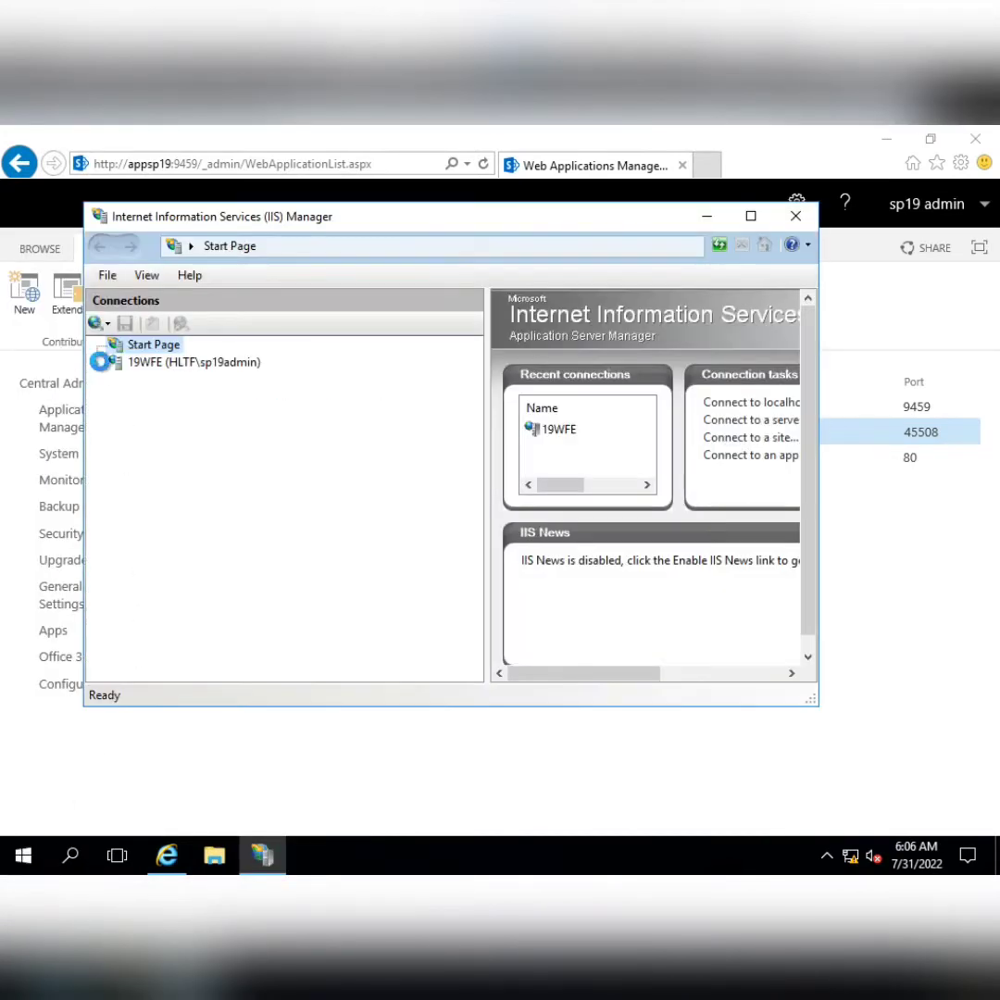
pyautogui.doubleClick(111, 363)
pyautogui.click(115, 396)
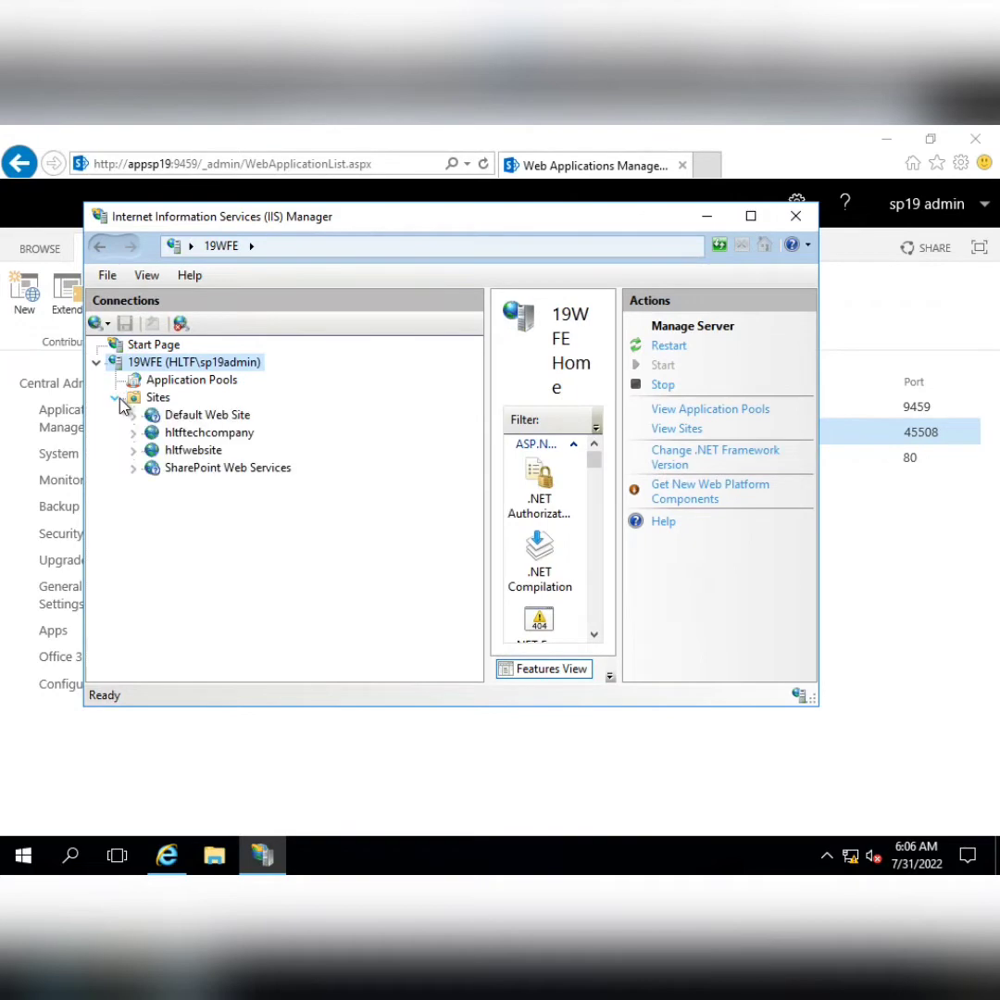
pyautogui.click(211, 434)
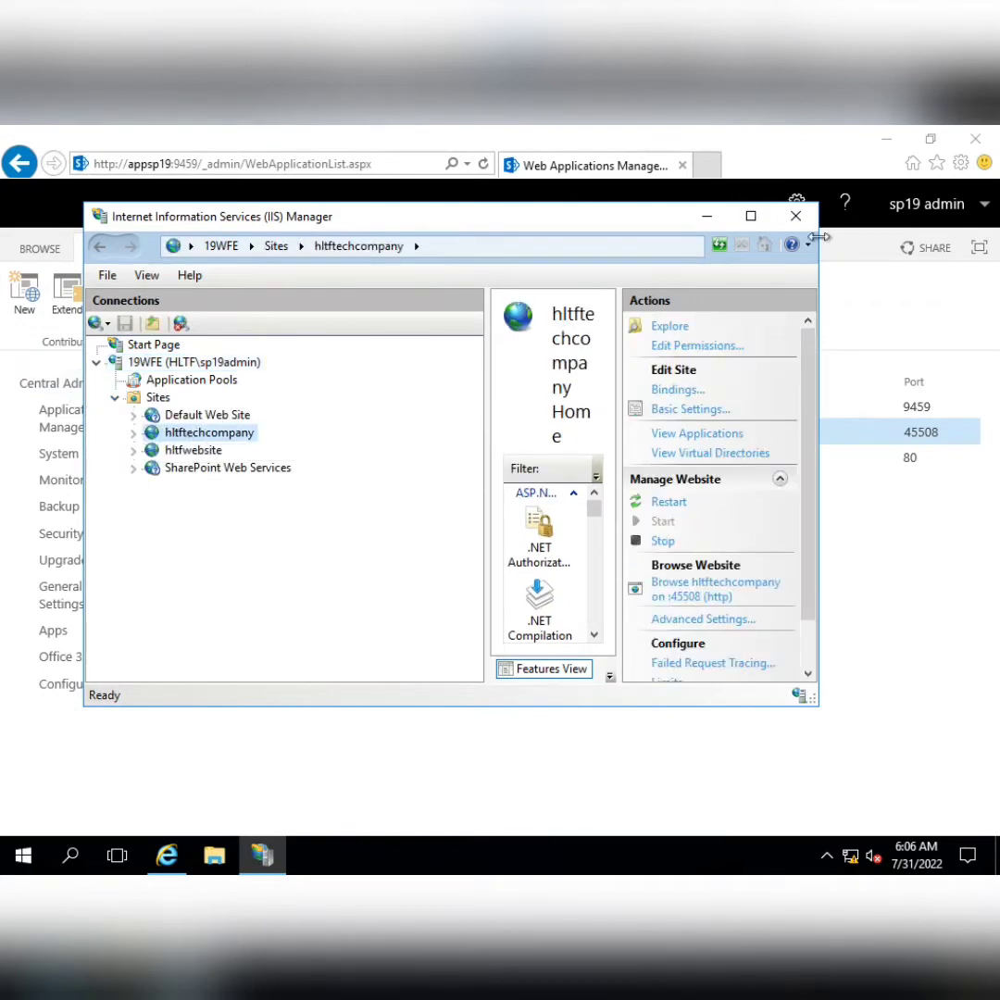
# Maximize IIS Manager and browse hltftechcompany on port 45508 (http)
pyautogui.click(751, 216)
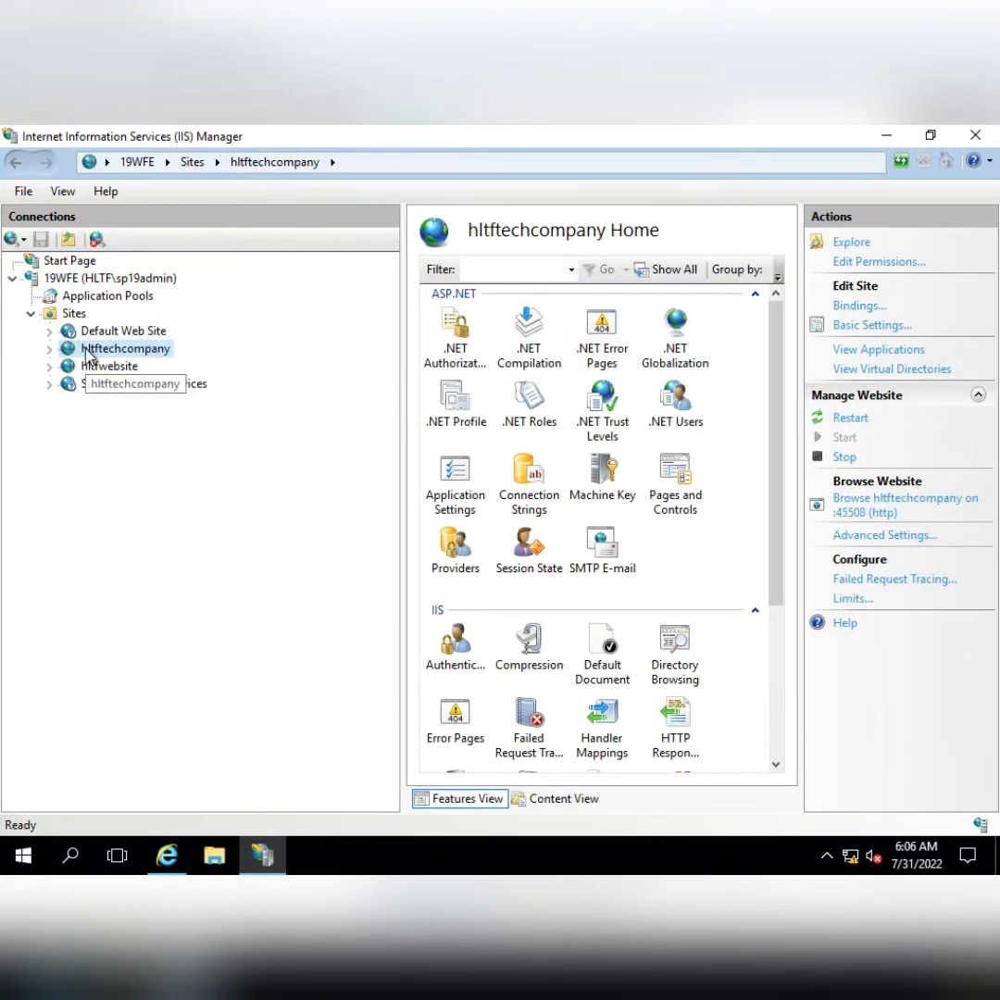
pyautogui.click(867, 512)
pyautogui.moveTo(166, 854)
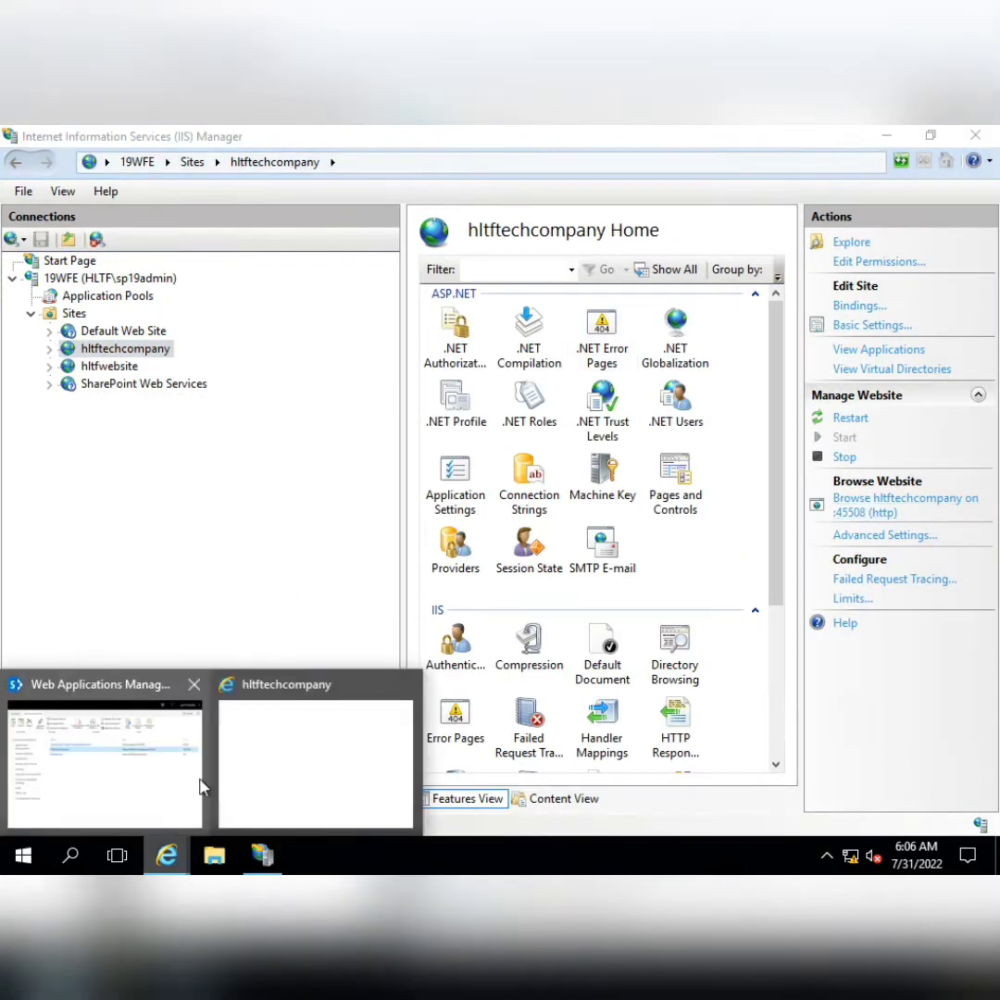
pyautogui.click(306, 765)
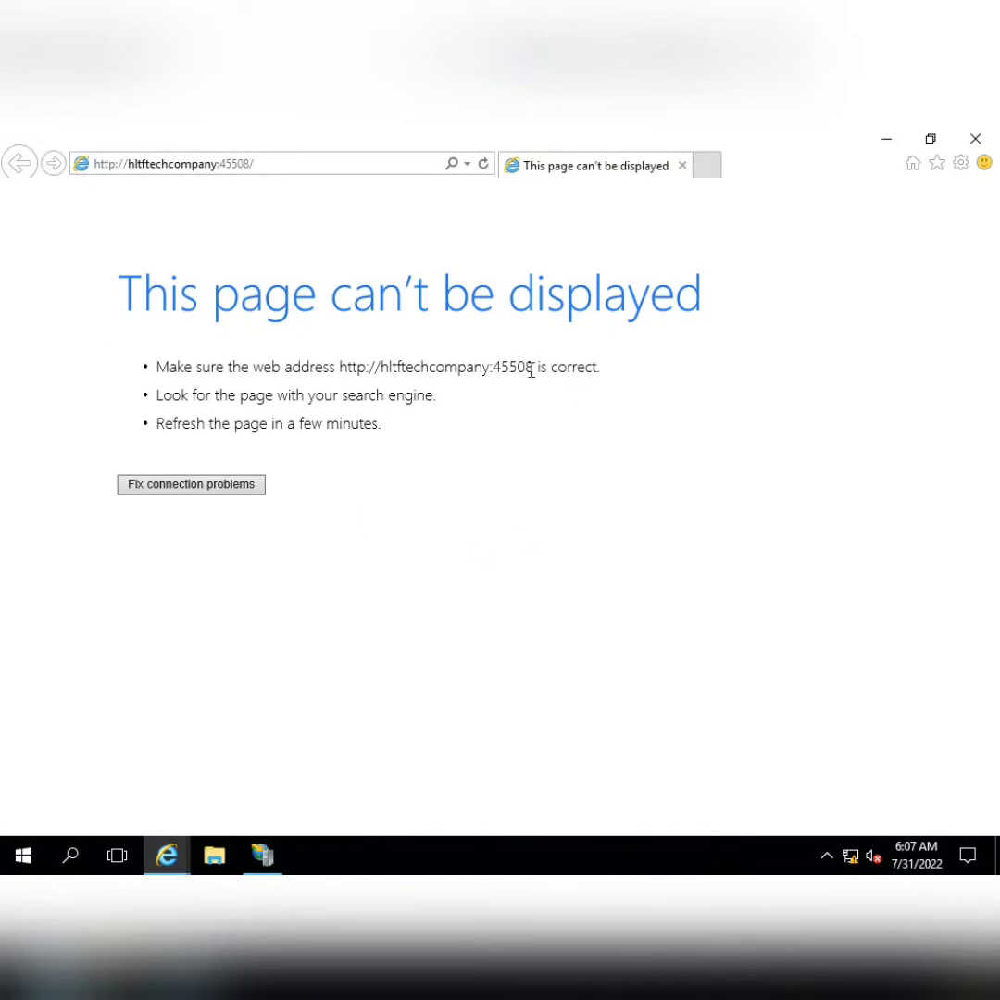
# Close the failed hltftechcompany error page and minimize IIS Manager to reach Central Administration
pyautogui.moveTo(534, 369); pyautogui.dragTo(339, 368)
pyautogui.click(738, 582)
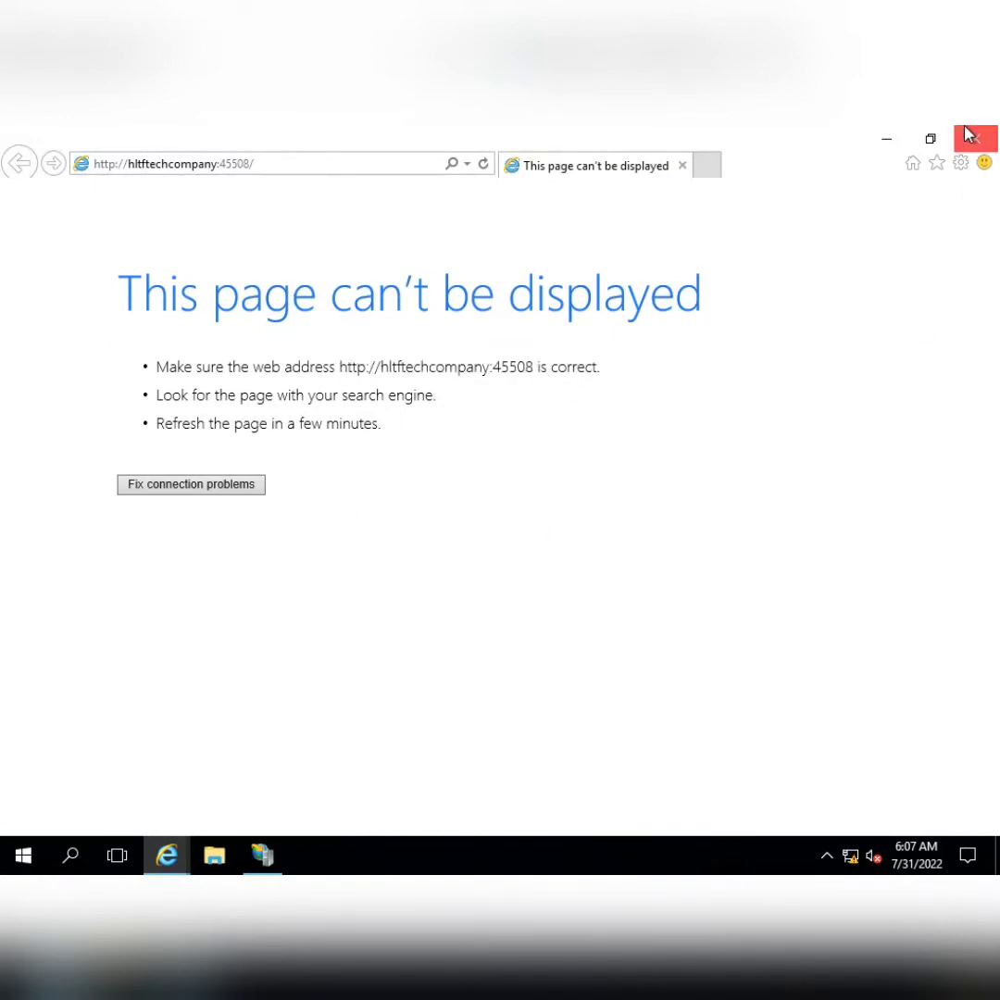
pyautogui.click(968, 132)
pyautogui.click(887, 138)
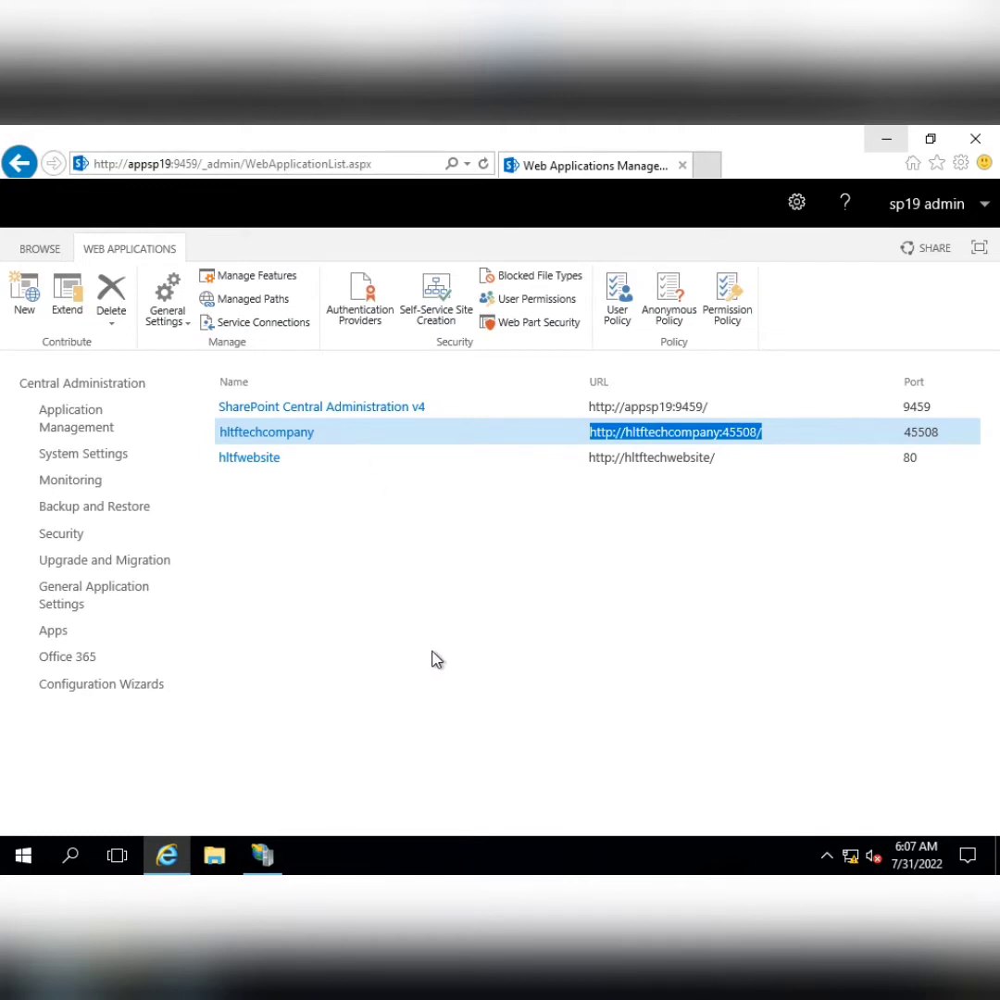
# Open Create Site Collections from Central Administration's Application Management page
pyautogui.click(103, 395)
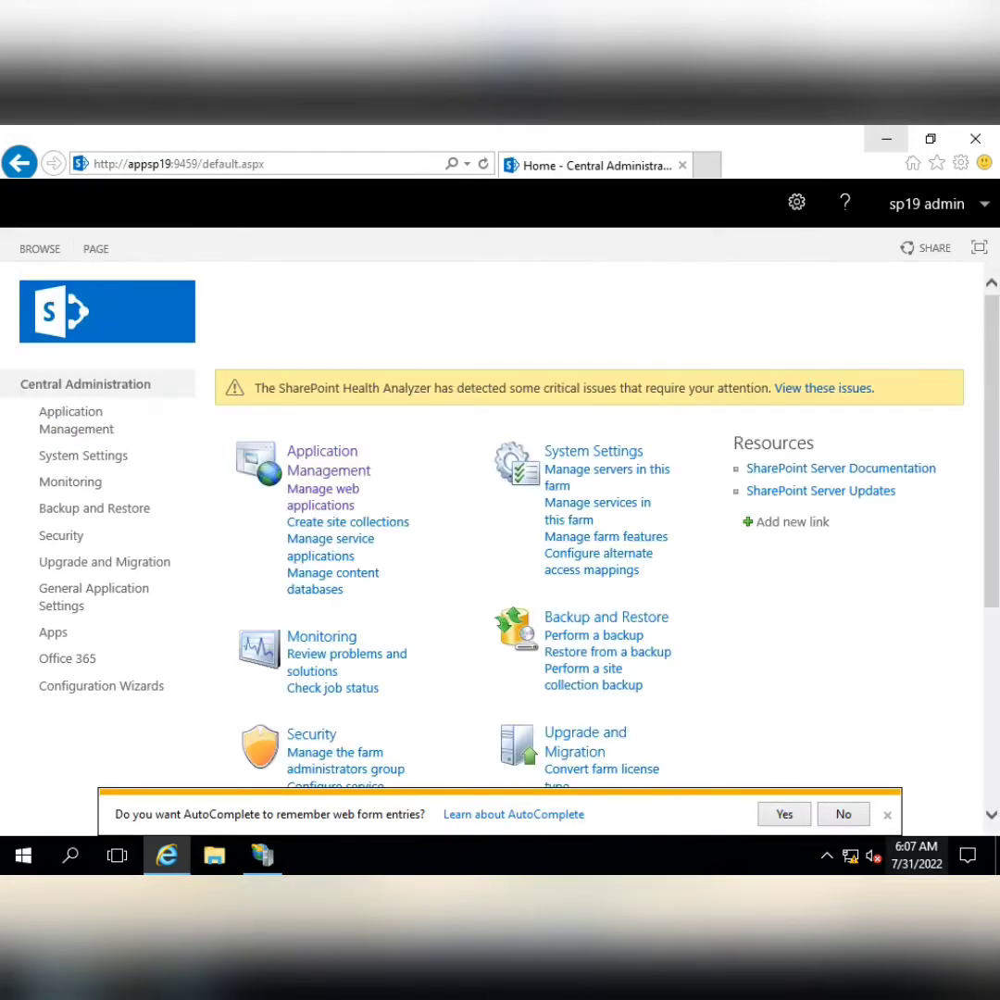
pyautogui.click(842, 815)
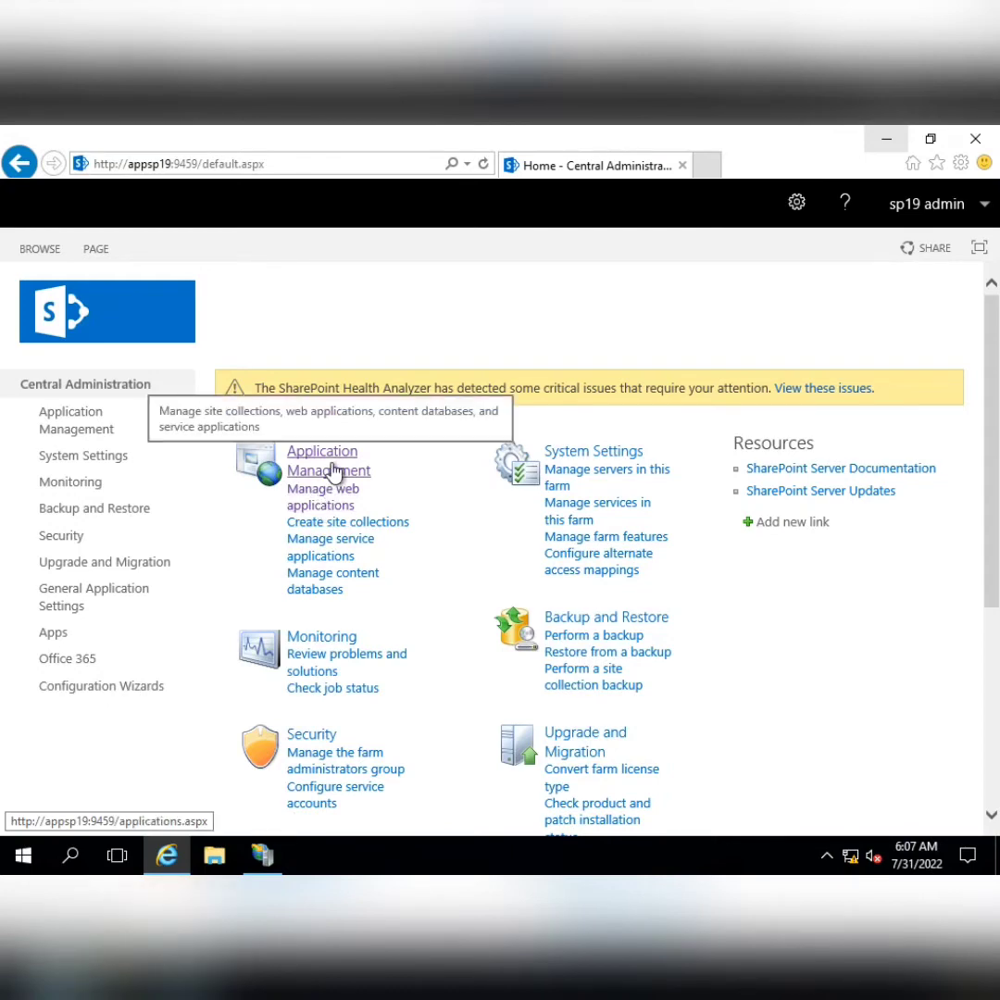
pyautogui.click(333, 471)
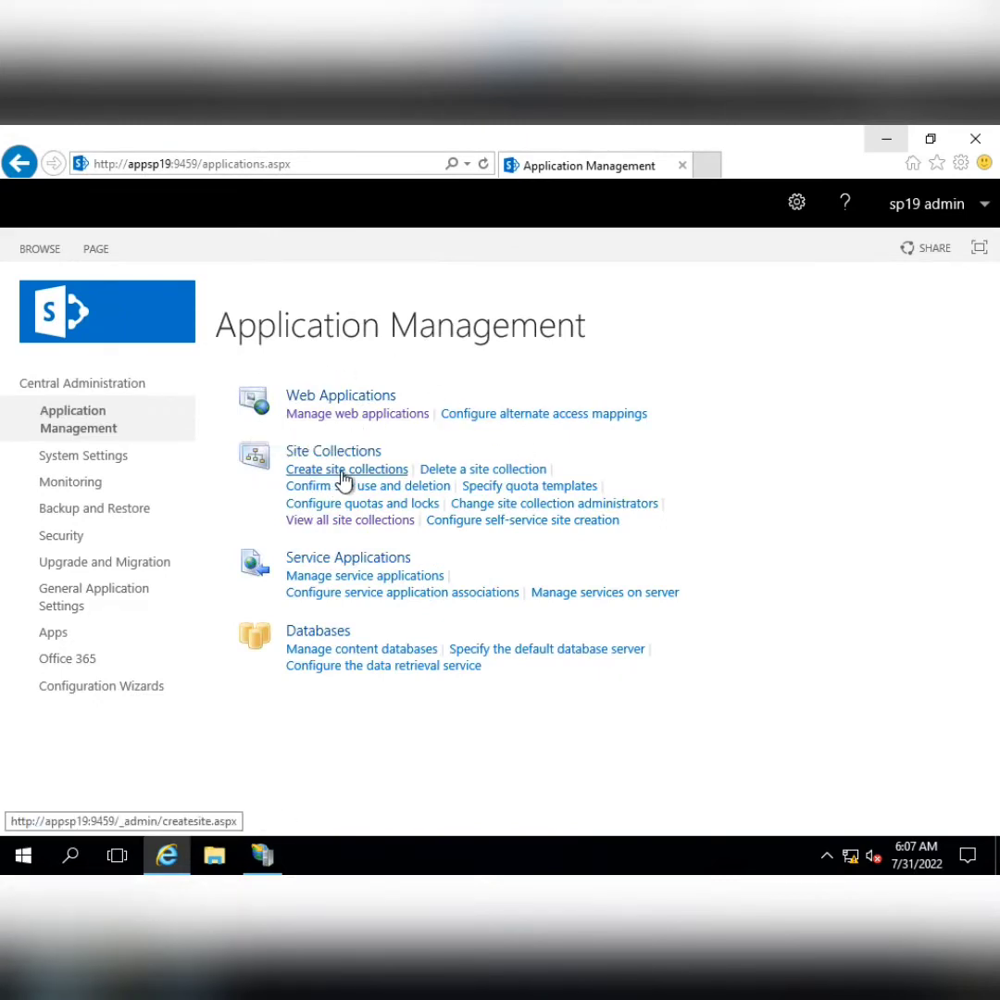
pyautogui.click(345, 471)
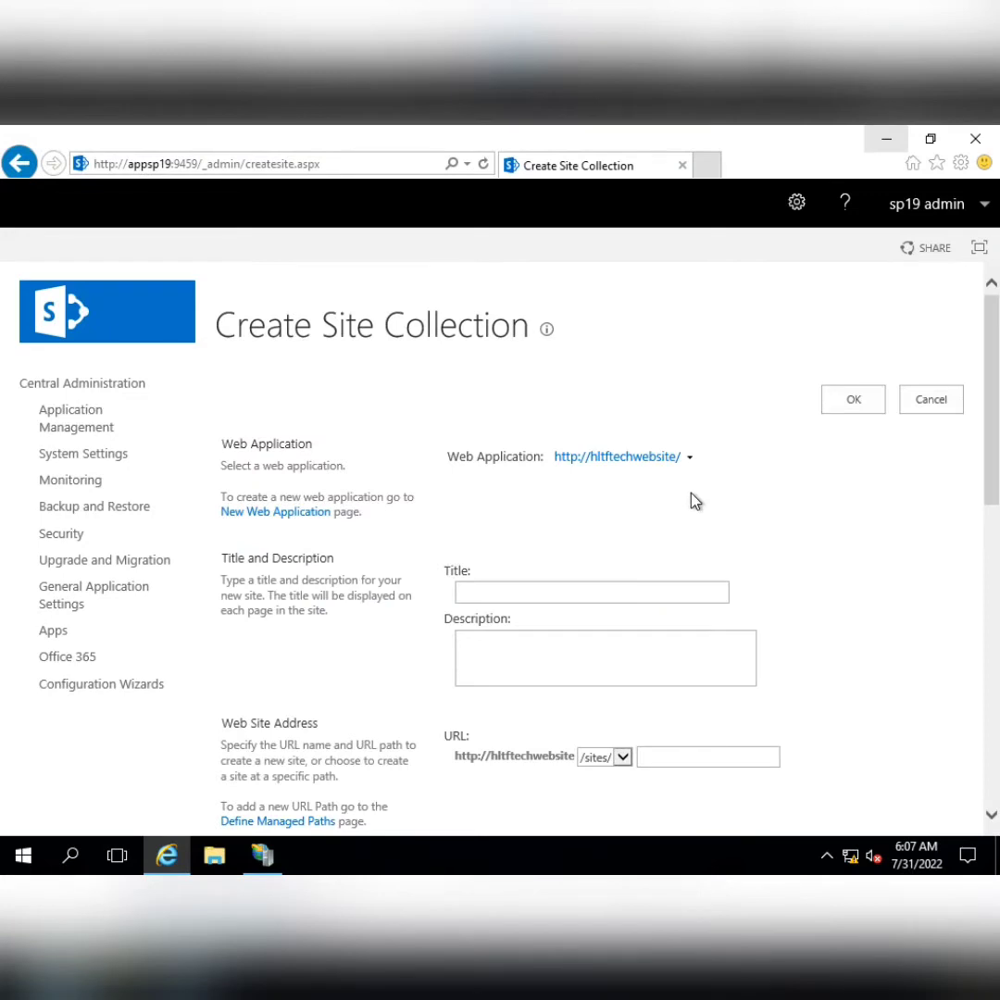
pyautogui.click(693, 460)
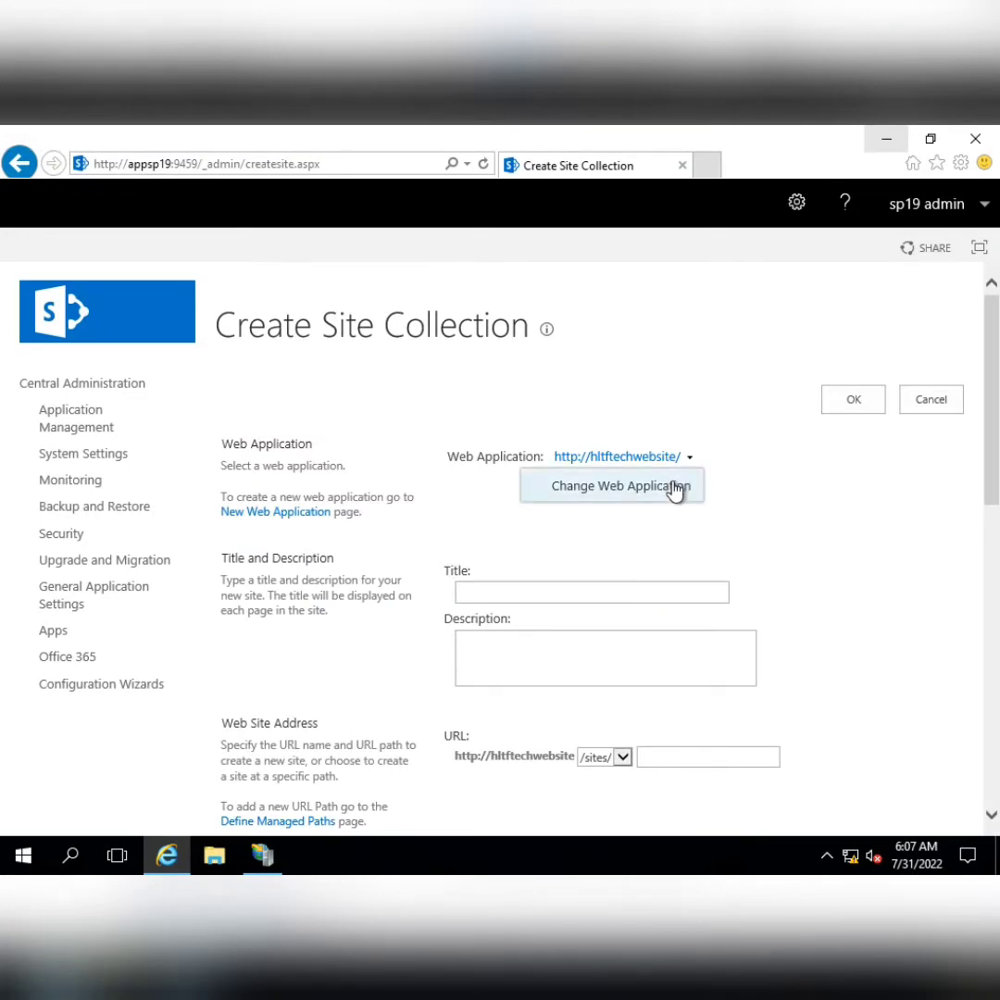
pyautogui.click(675, 487)
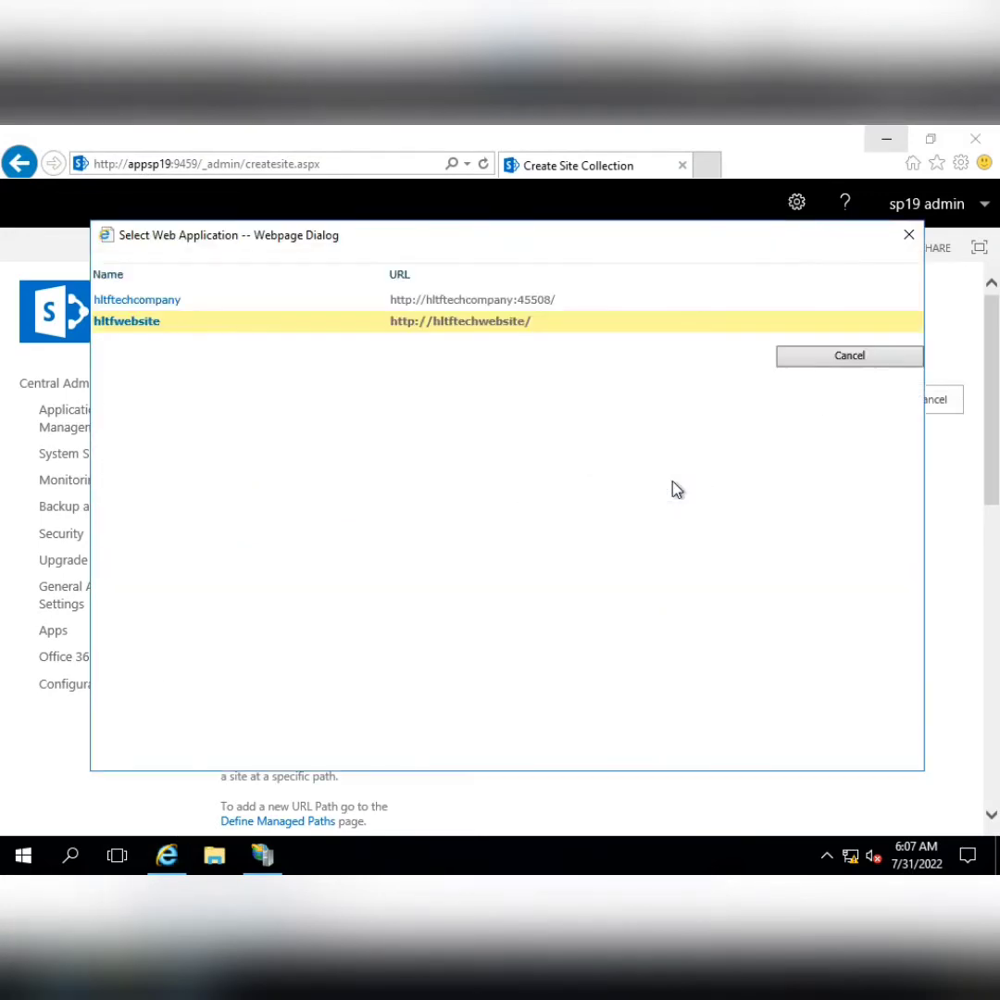
pyautogui.click(175, 305)
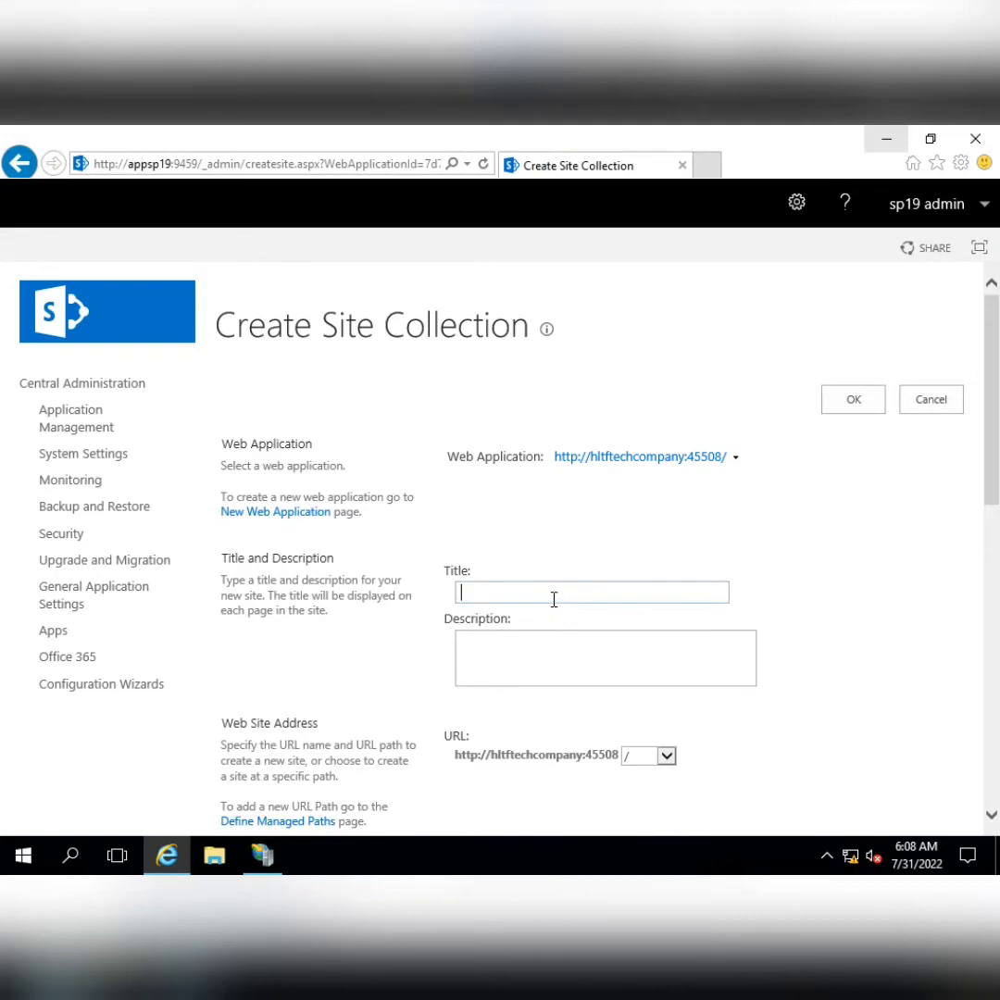
# Title the site collection 'home' and keep the root / URL path
pyautogui.write('home')
pyautogui.scroll(-2, 756, 539)
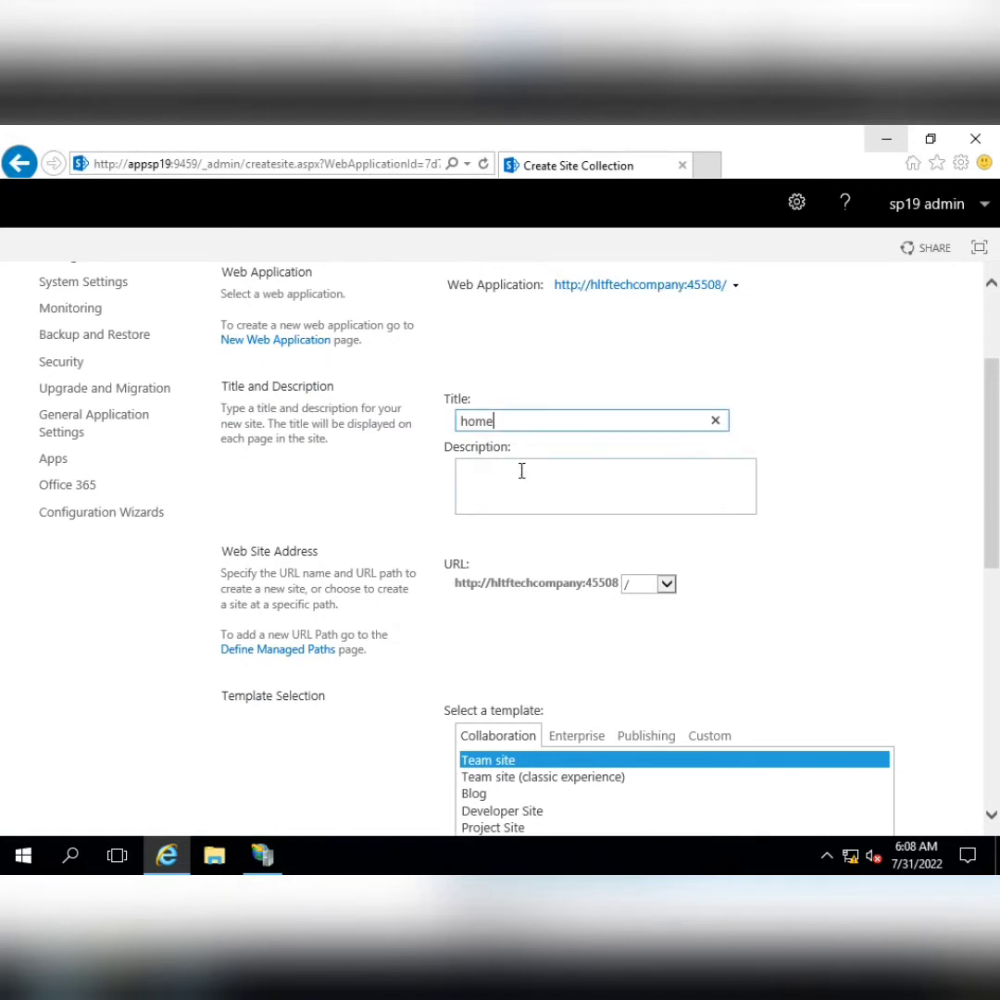
pyautogui.scroll(-2, 741, 556)
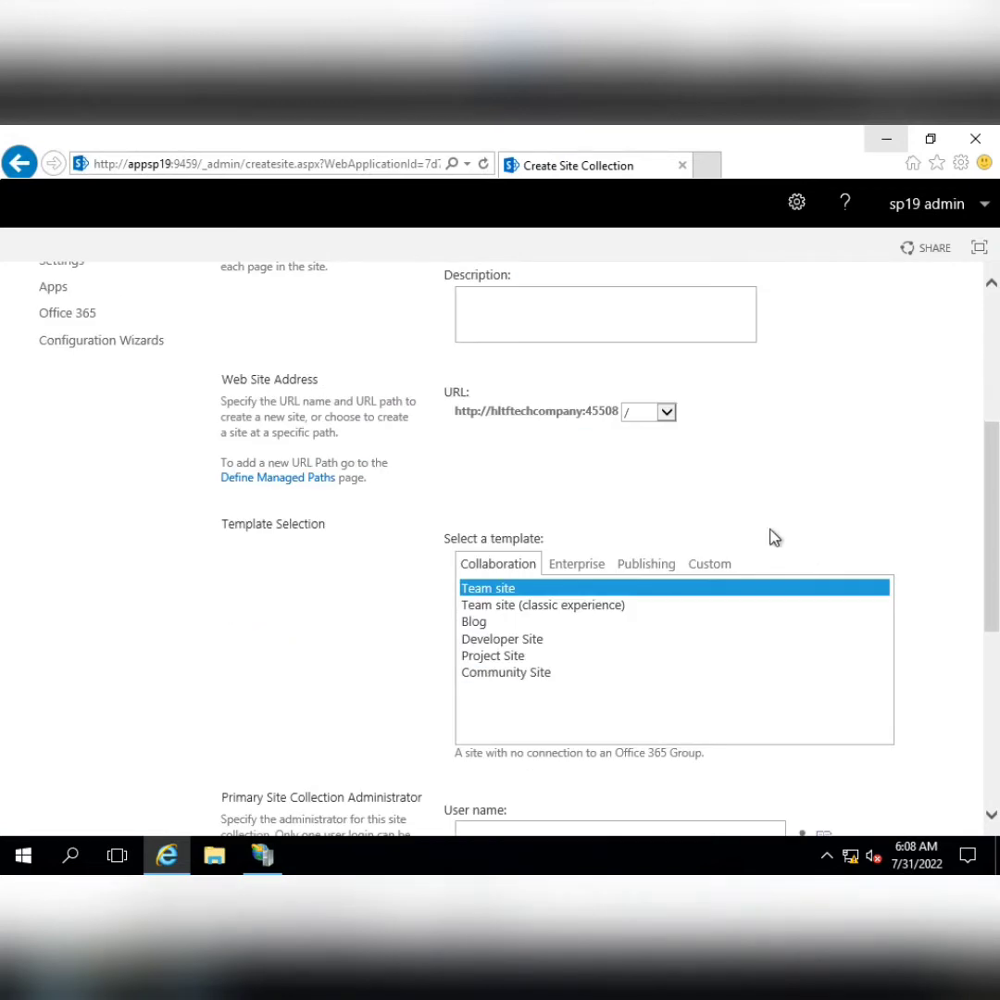
pyautogui.click(653, 413)
pyautogui.click(739, 444)
pyautogui.scroll(4, 704, 473)
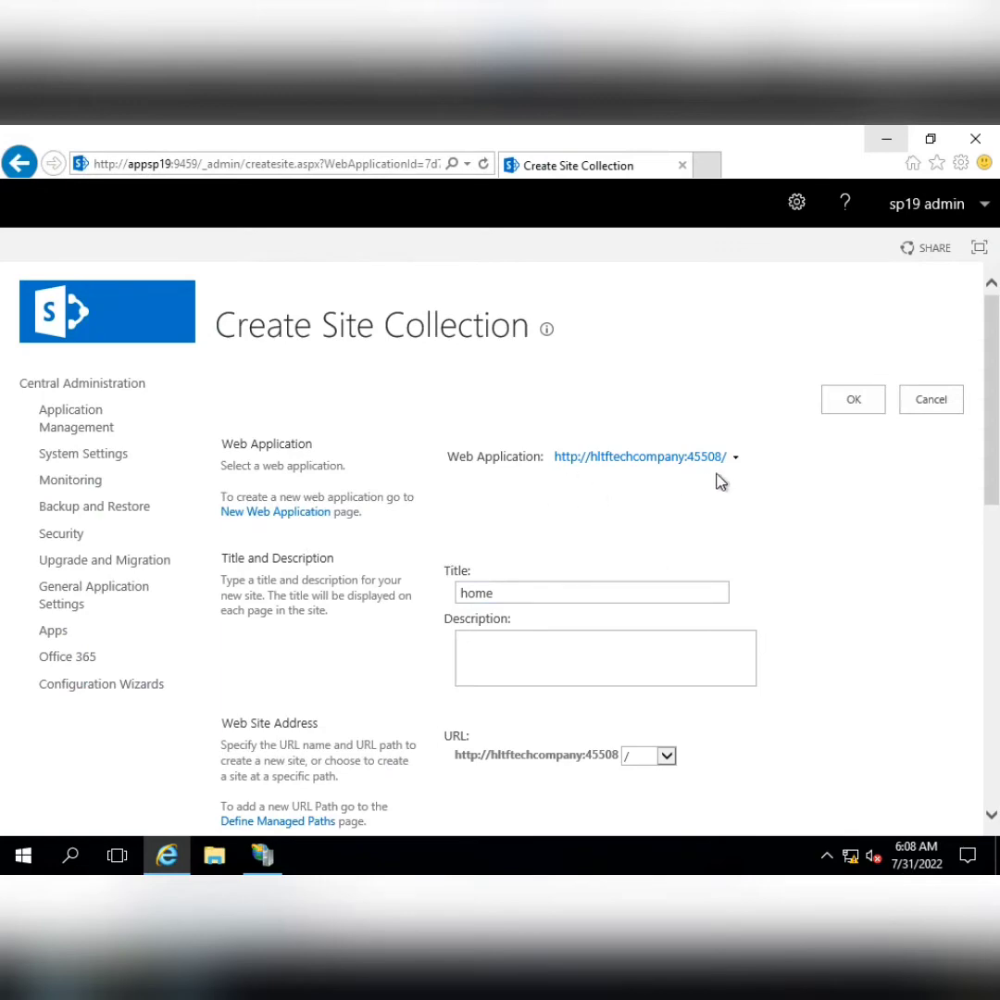
pyautogui.scroll(-5, 781, 502)
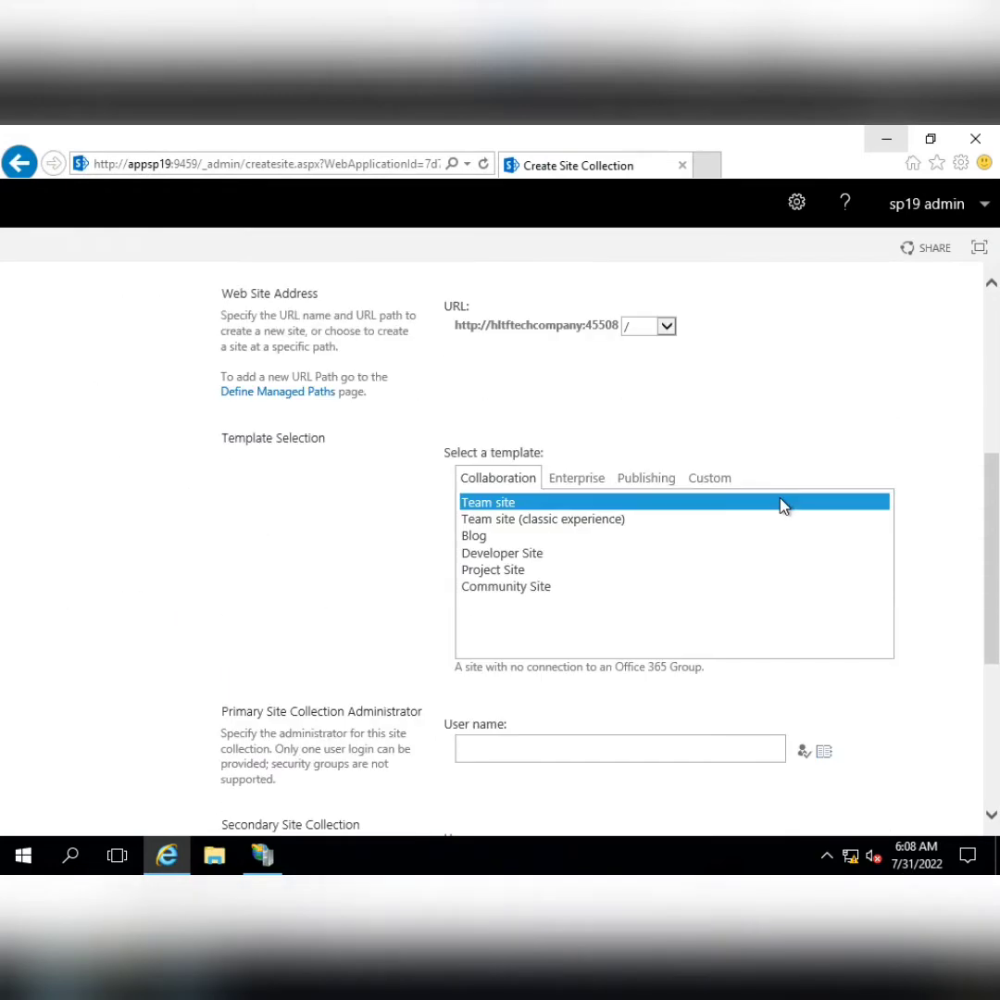
# Browse the template tabs and select Communication site on the Publishing tab
pyautogui.click(699, 478)
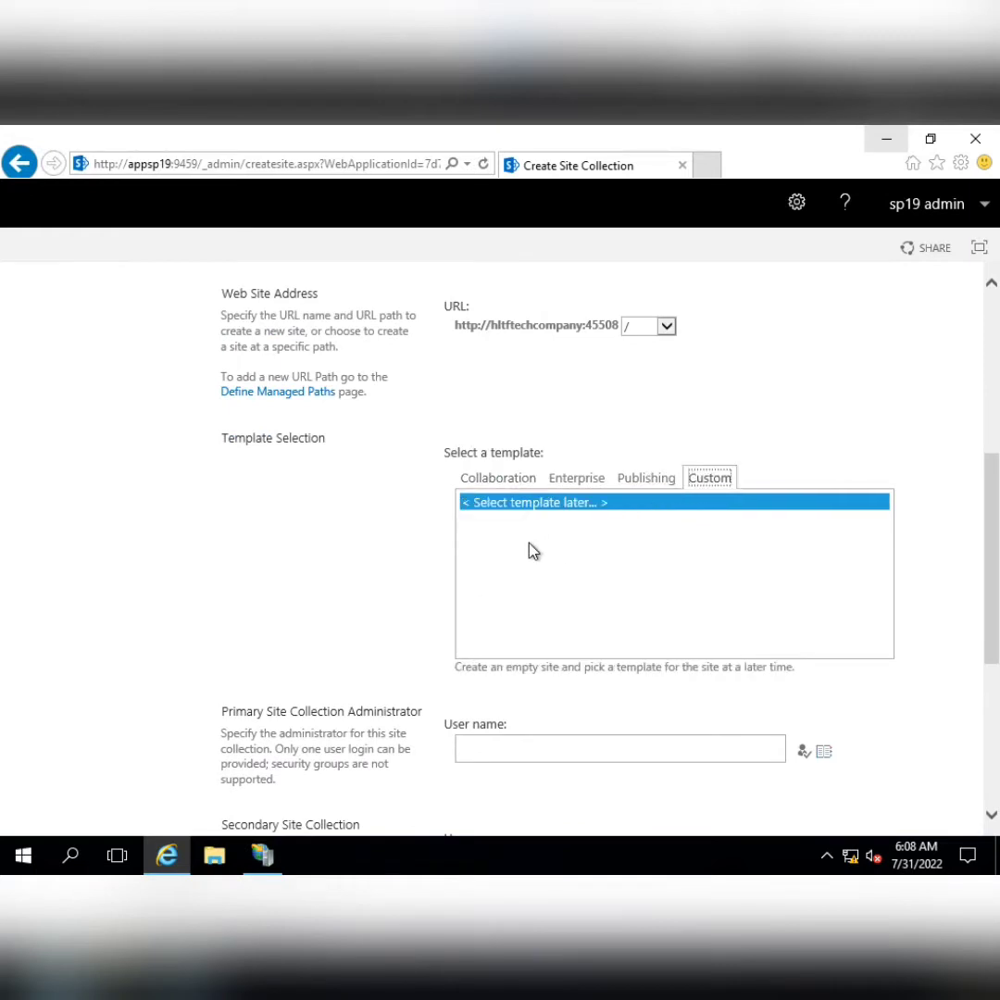
pyautogui.click(646, 479)
pyautogui.click(505, 554)
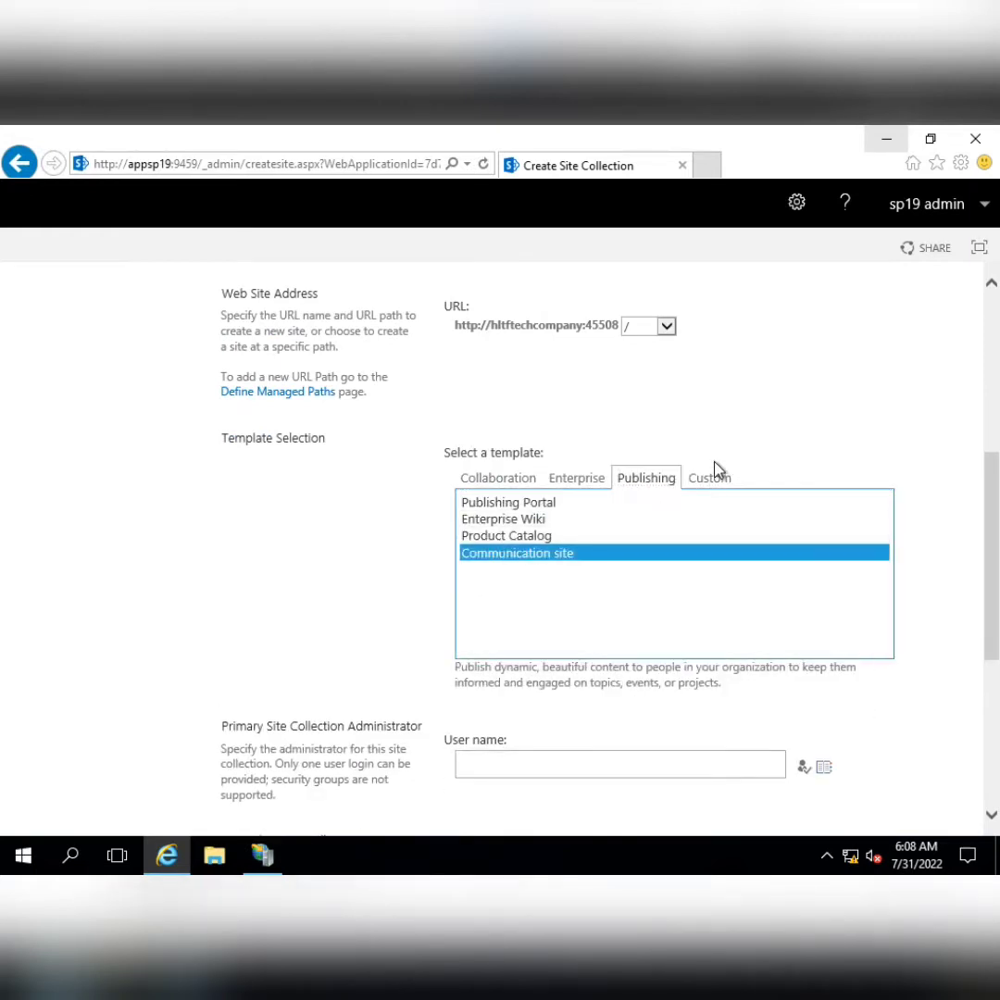
pyautogui.scroll(-1, 729, 443)
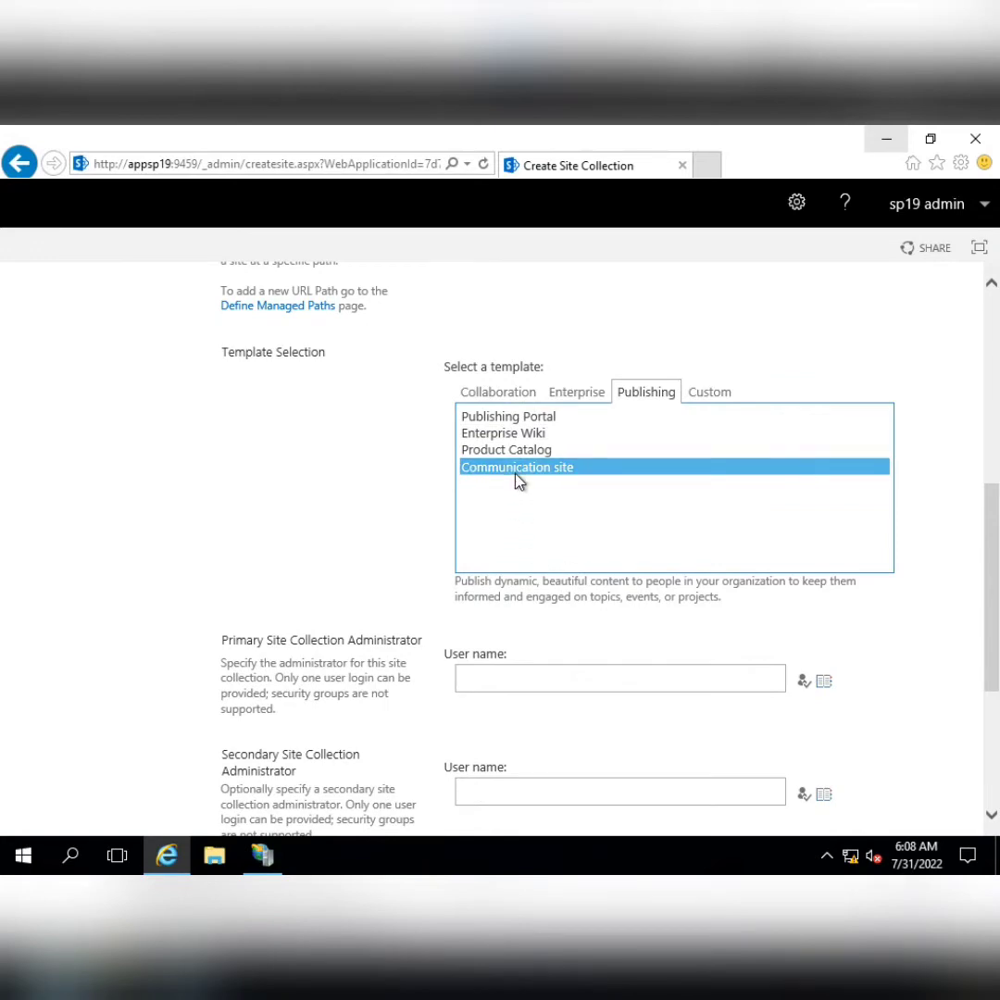
pyautogui.click(498, 394)
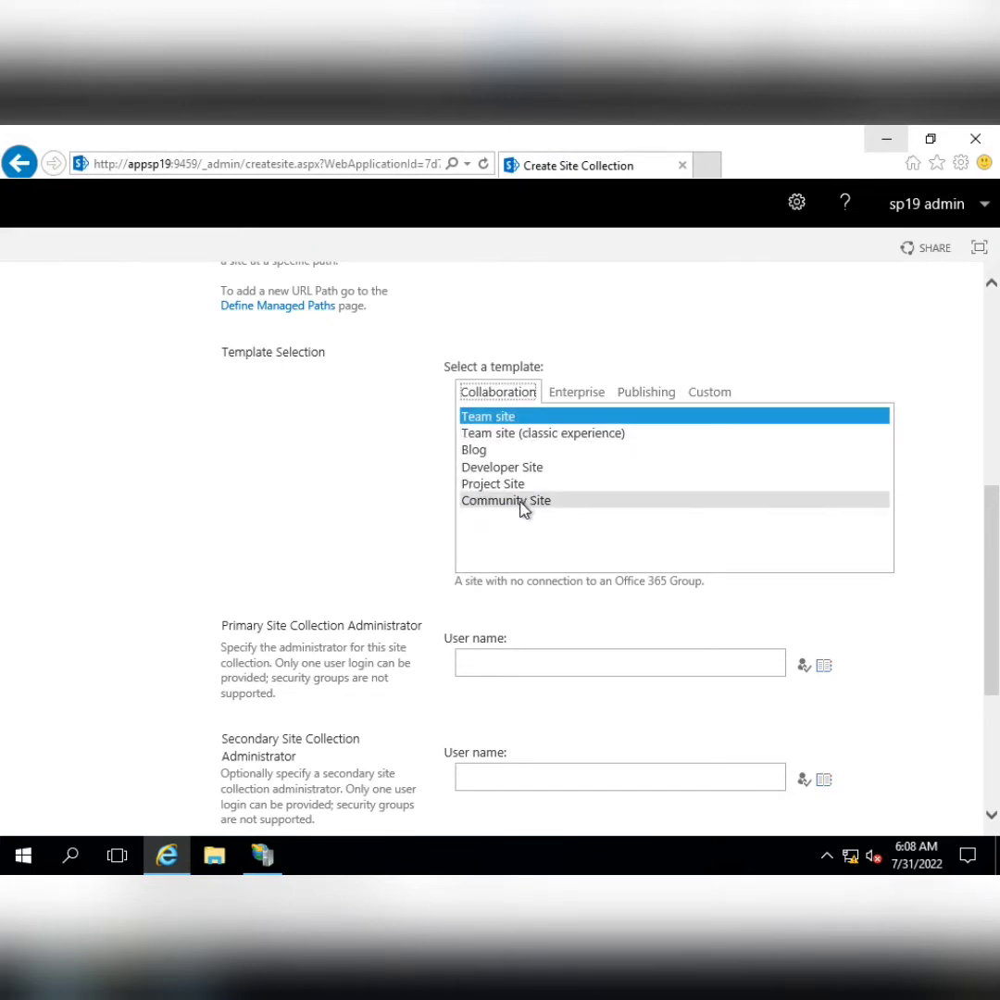
pyautogui.click(574, 393)
pyautogui.scroll(-1, 526, 449)
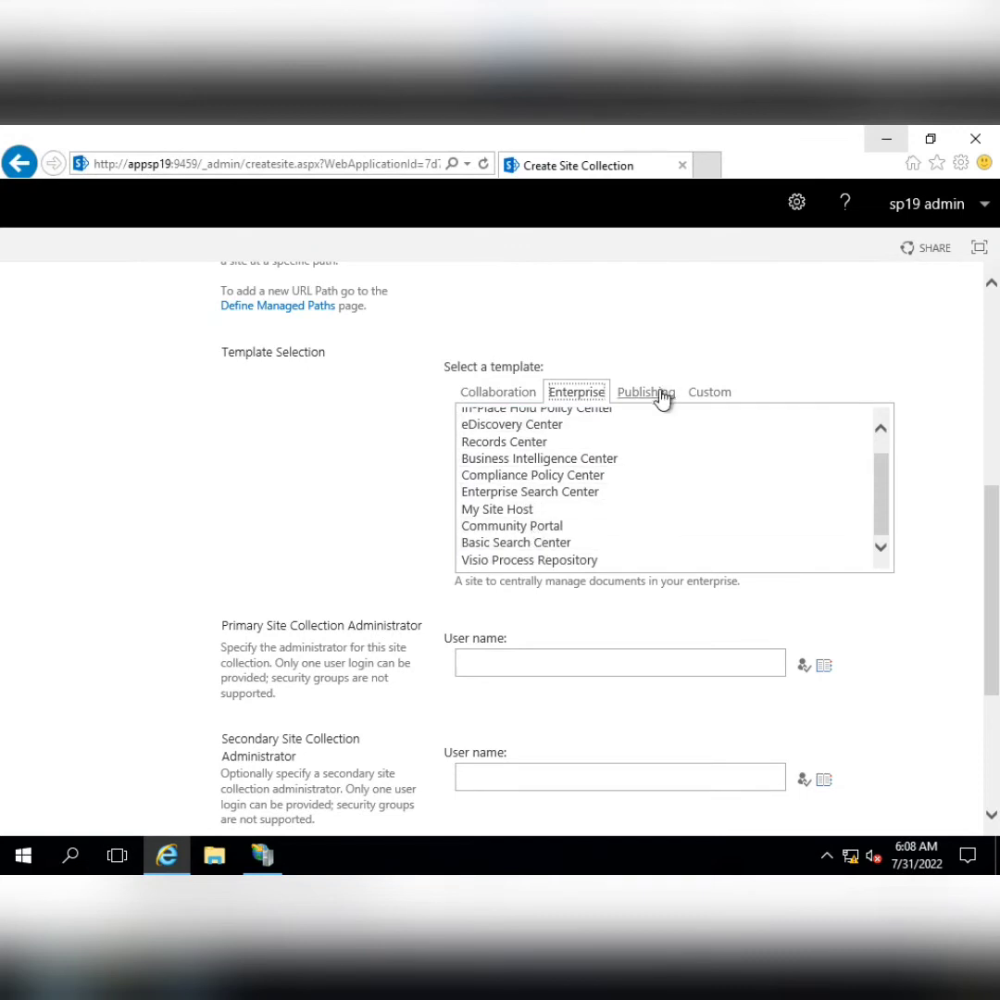
pyautogui.click(663, 396)
pyautogui.click(556, 469)
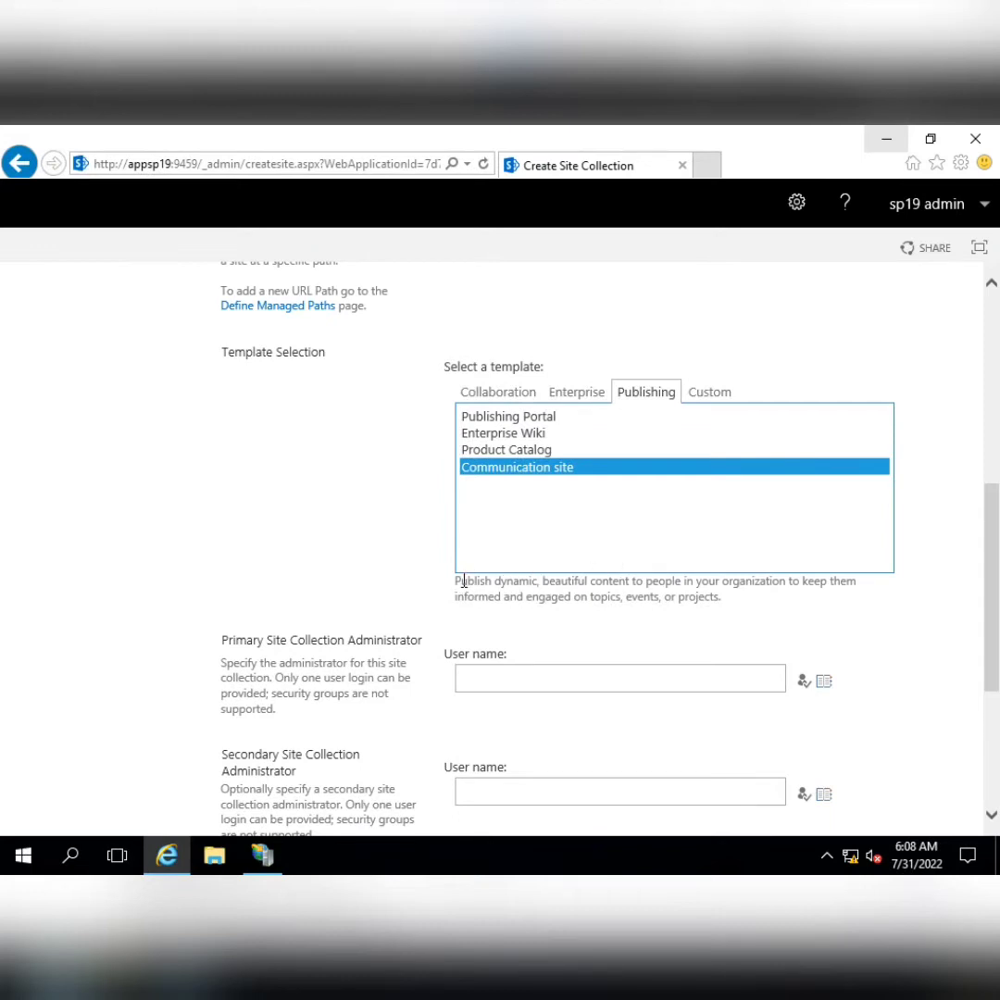
# Review the Communication site description and move to the primary administrator field
pyautogui.moveTo(457, 581); pyautogui.dragTo(748, 603)
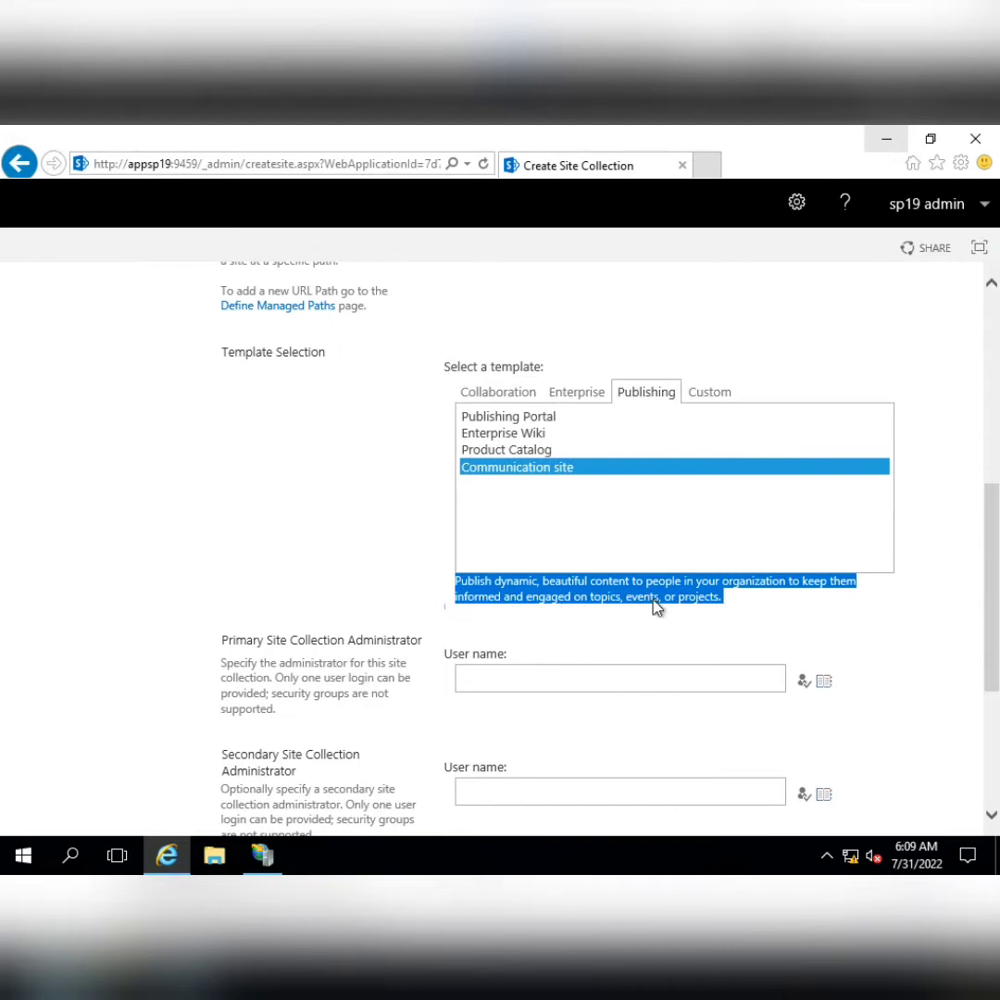
pyautogui.click(691, 629)
pyautogui.click(583, 680)
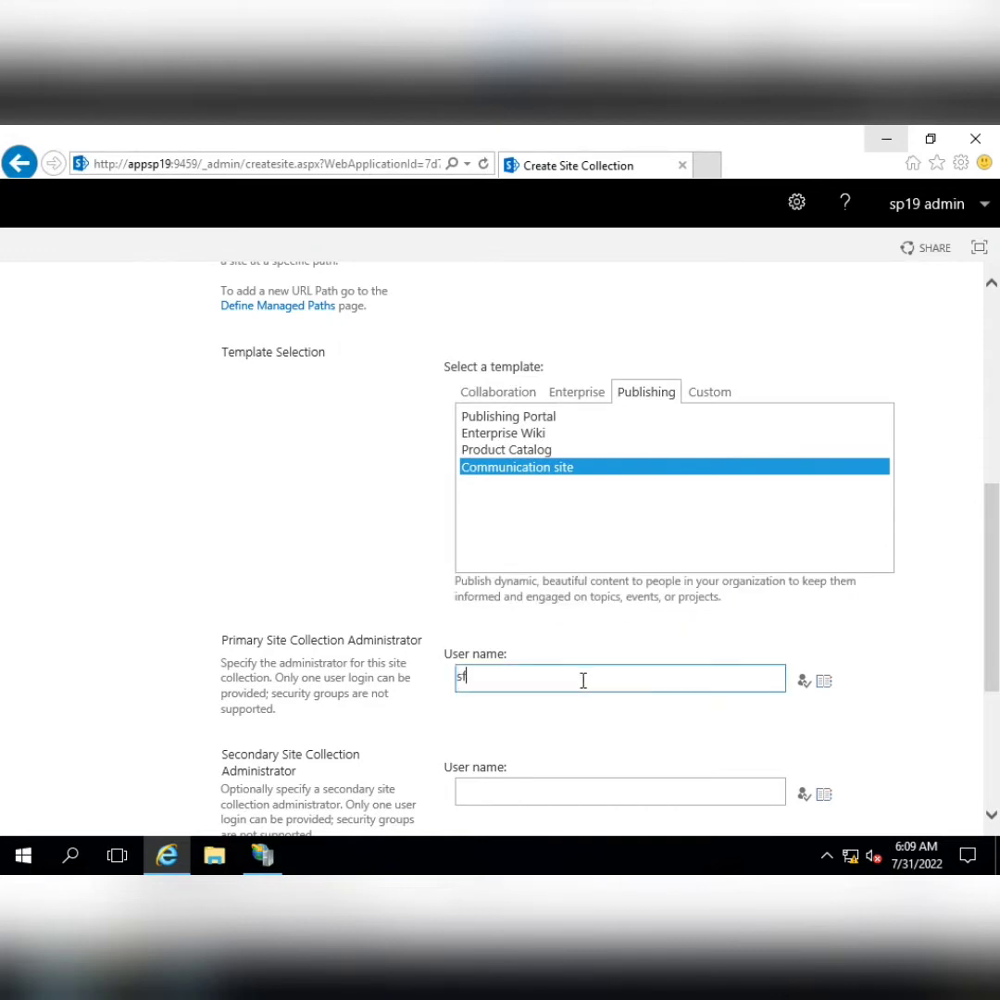
# Enter sp19admi as primary and sp19 farm as secondary administrator, then create the site collection
pyautogui.write('sp19admin')
pyautogui.scroll(-2, 551, 625)
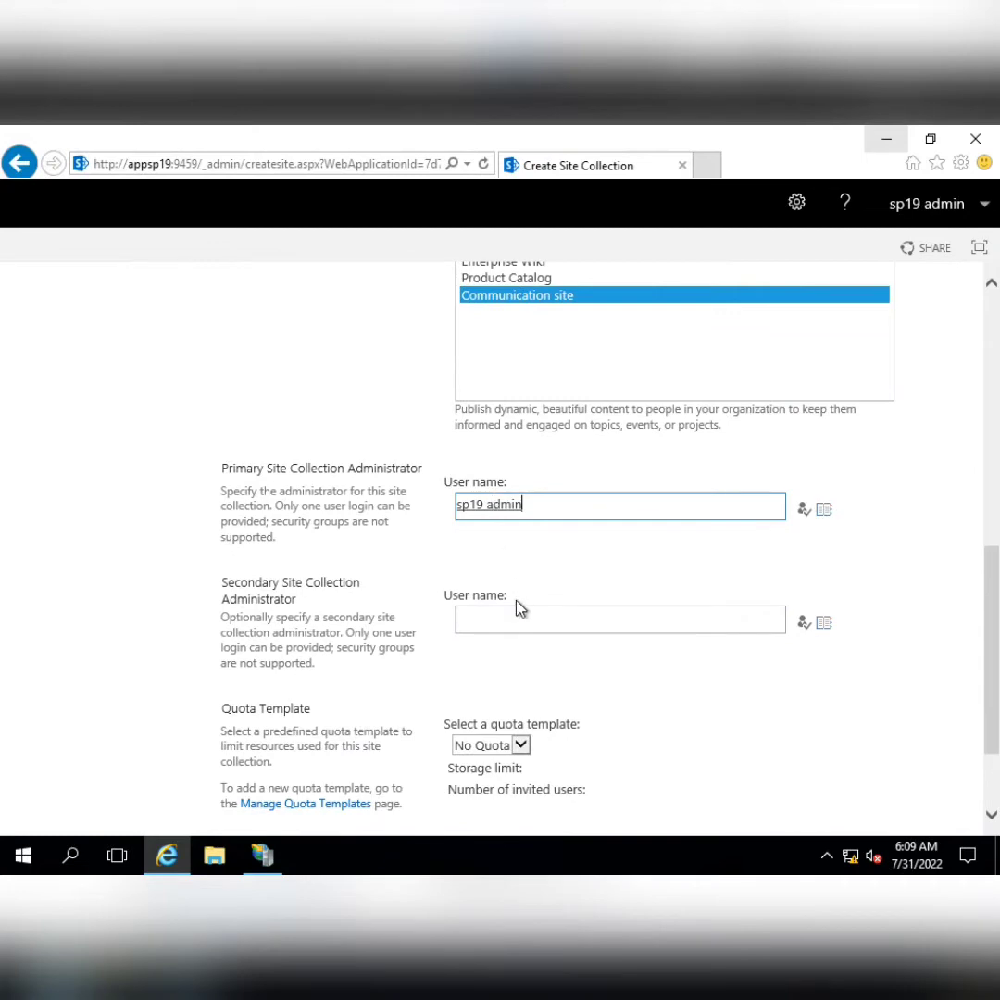
pyautogui.click(535, 625)
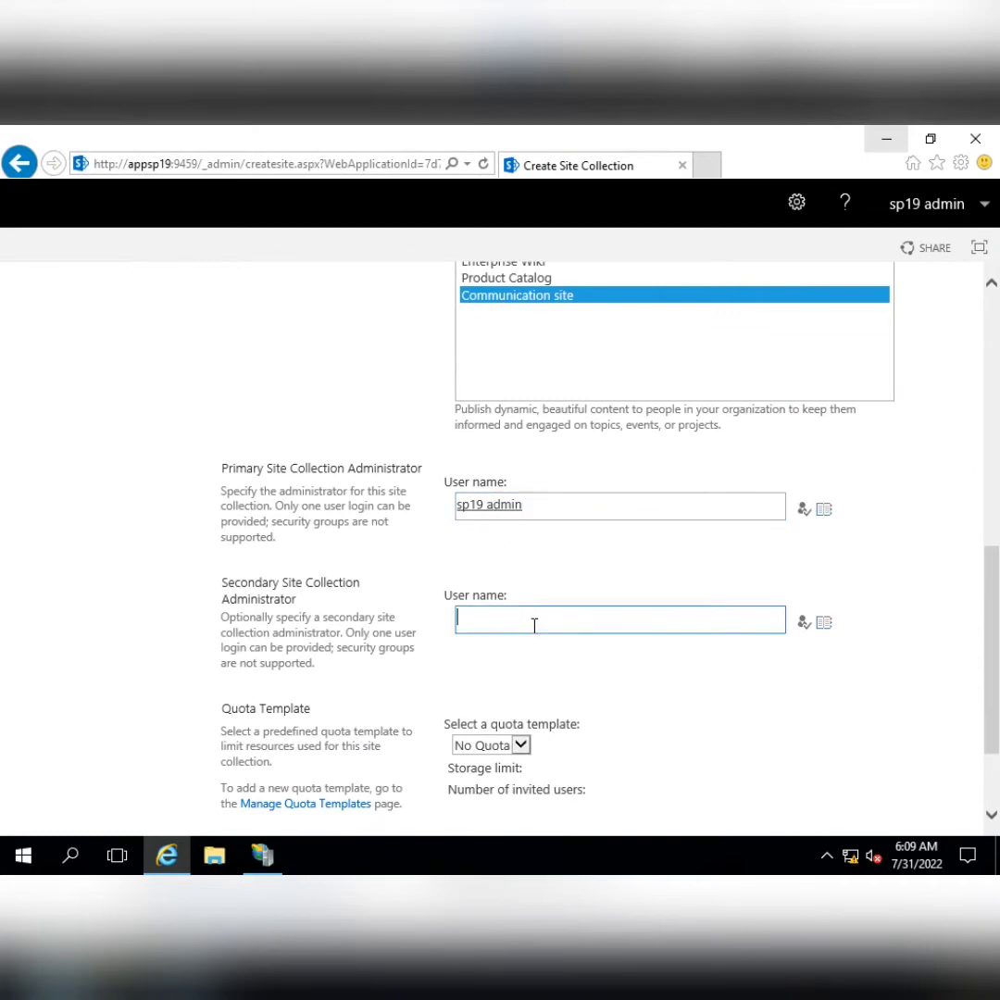
pyautogui.write('sp19farm')
pyautogui.hotkey('ctrl', 'k')
pyautogui.press('BackSpace')
pyautogui.write('sp19 farm')
pyautogui.scroll(-3, 616, 600)
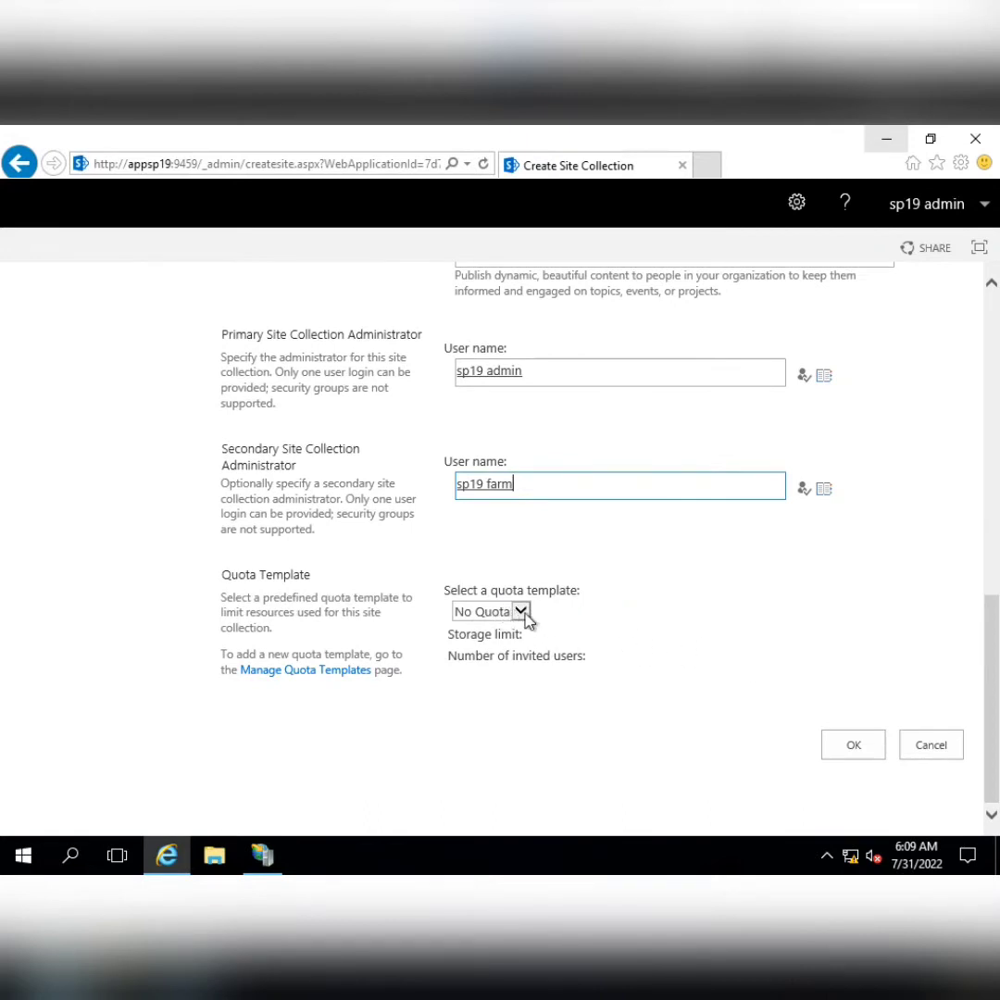
pyautogui.click(850, 745)
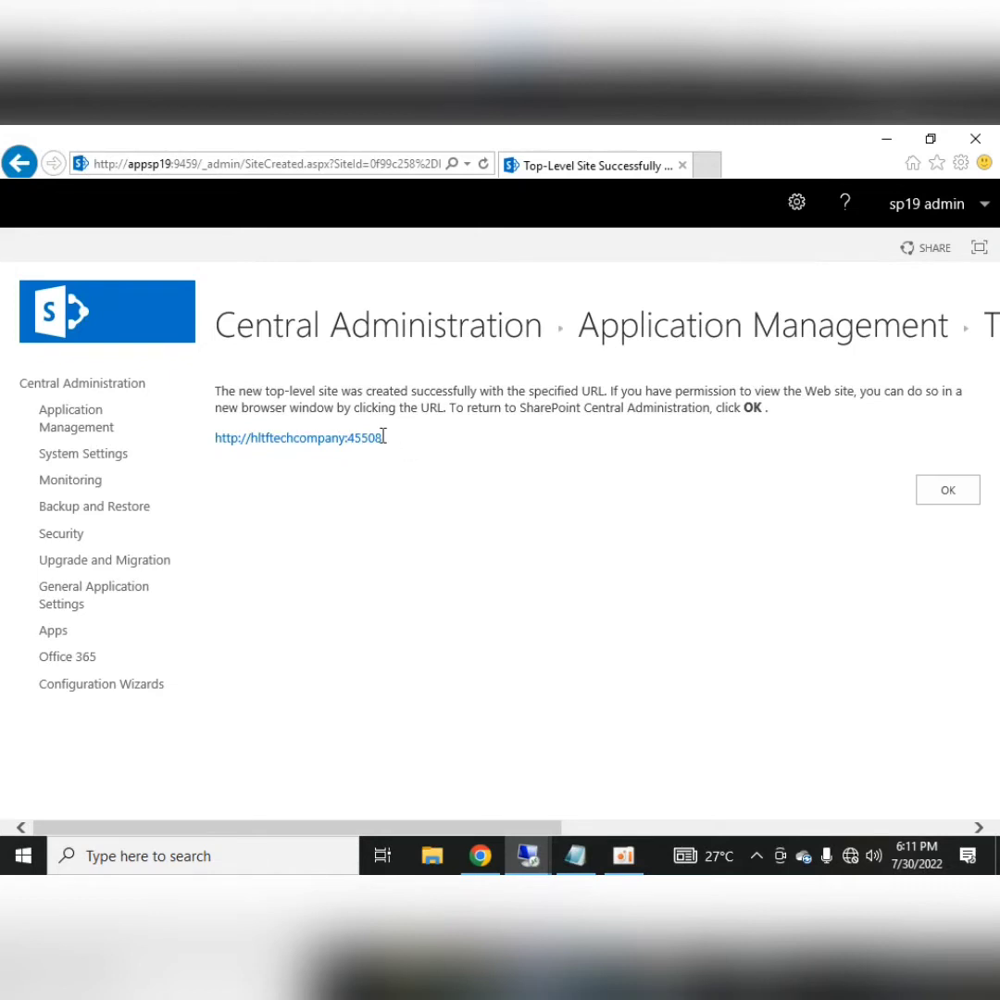
pyautogui.click(251, 441)
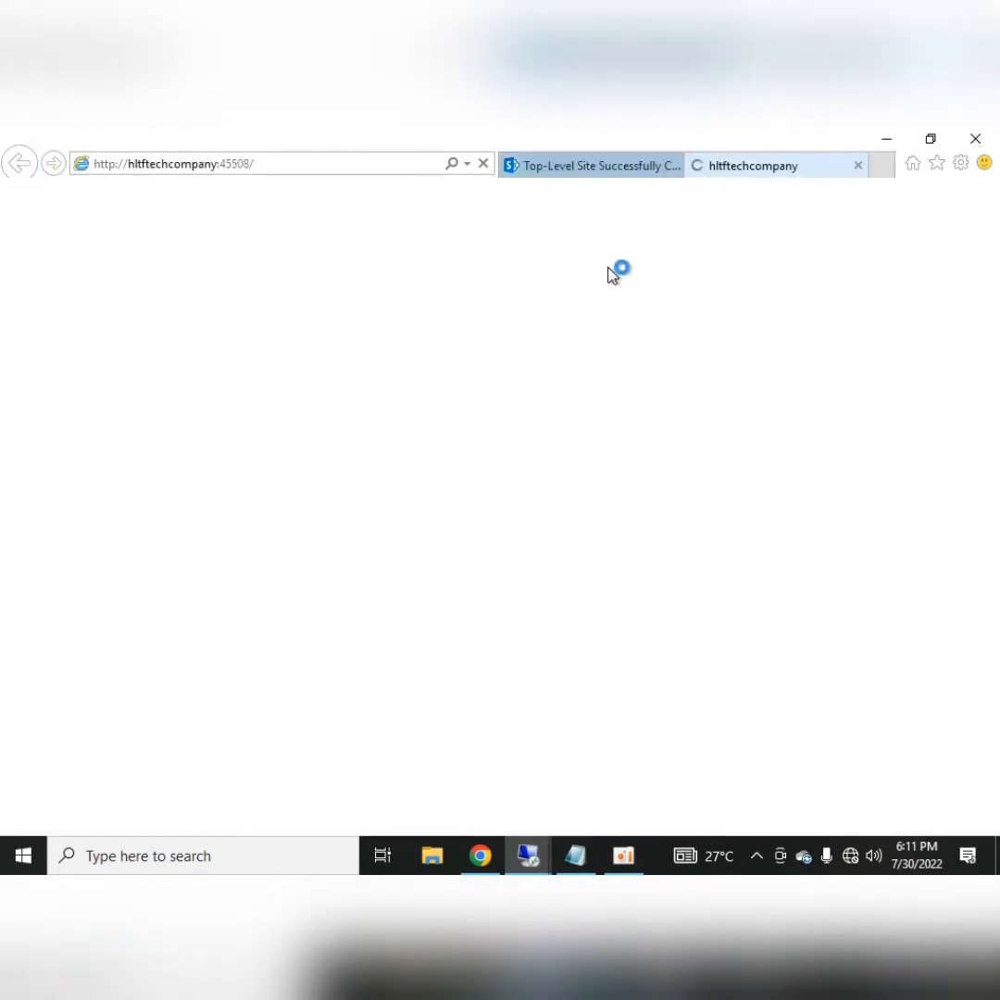
pyautogui.click(583, 173)
pyautogui.click(950, 487)
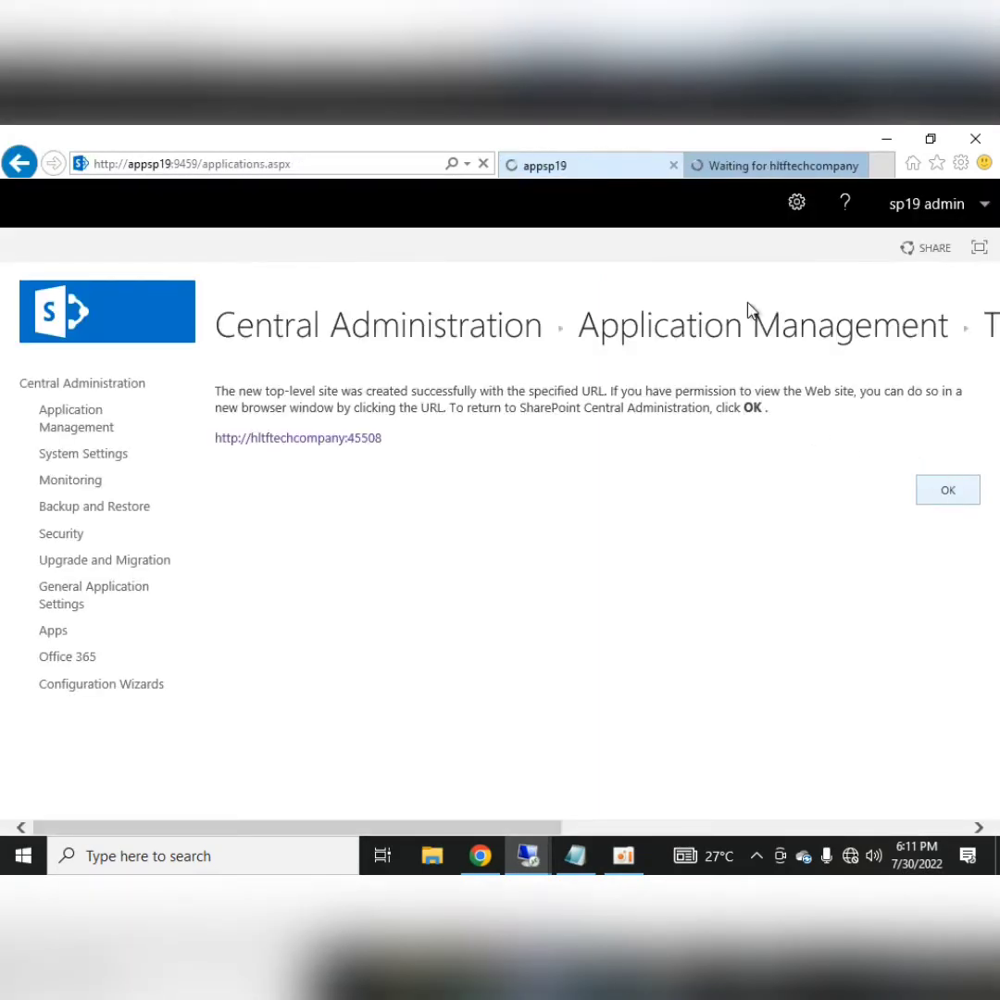
pyautogui.click(727, 169)
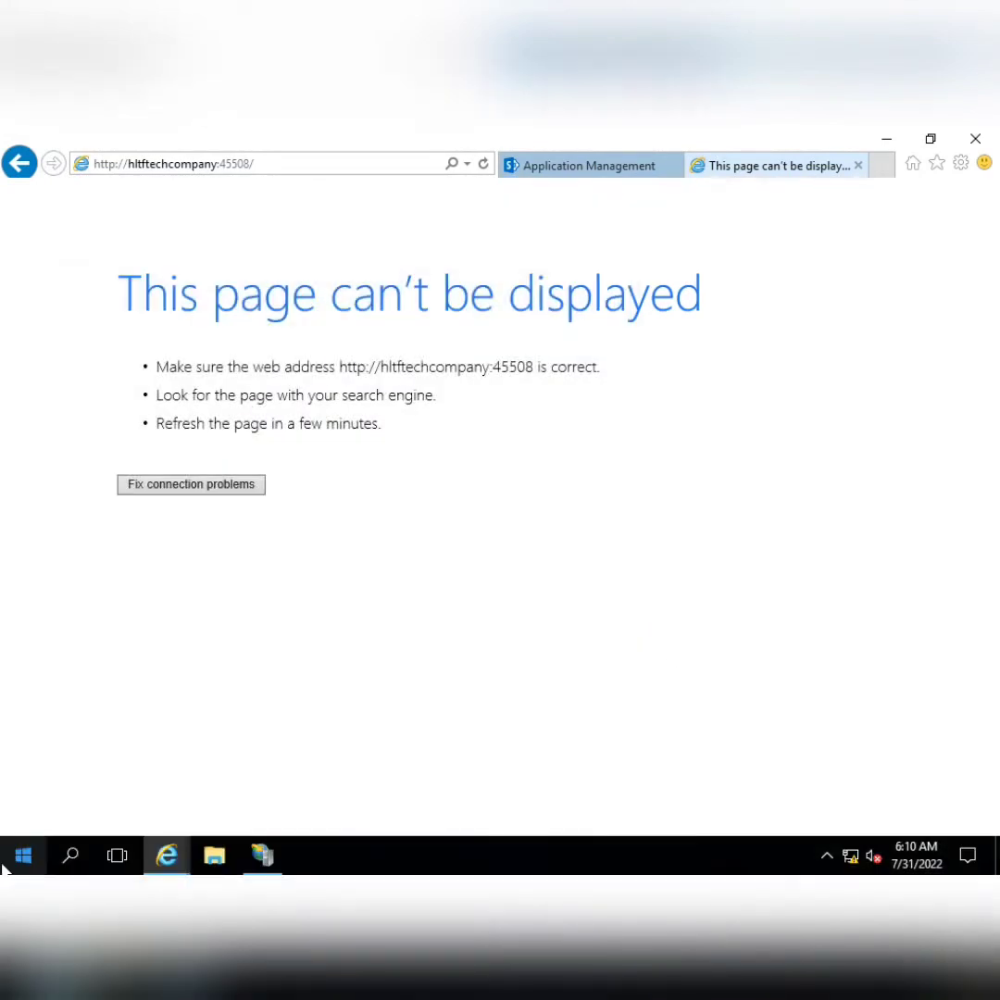
pyautogui.click(19, 856)
# Launch Command Prompt and review the hltftechcompany site settings in IIS Manager
pyautogui.write('cmd')
pyautogui.press('Return')
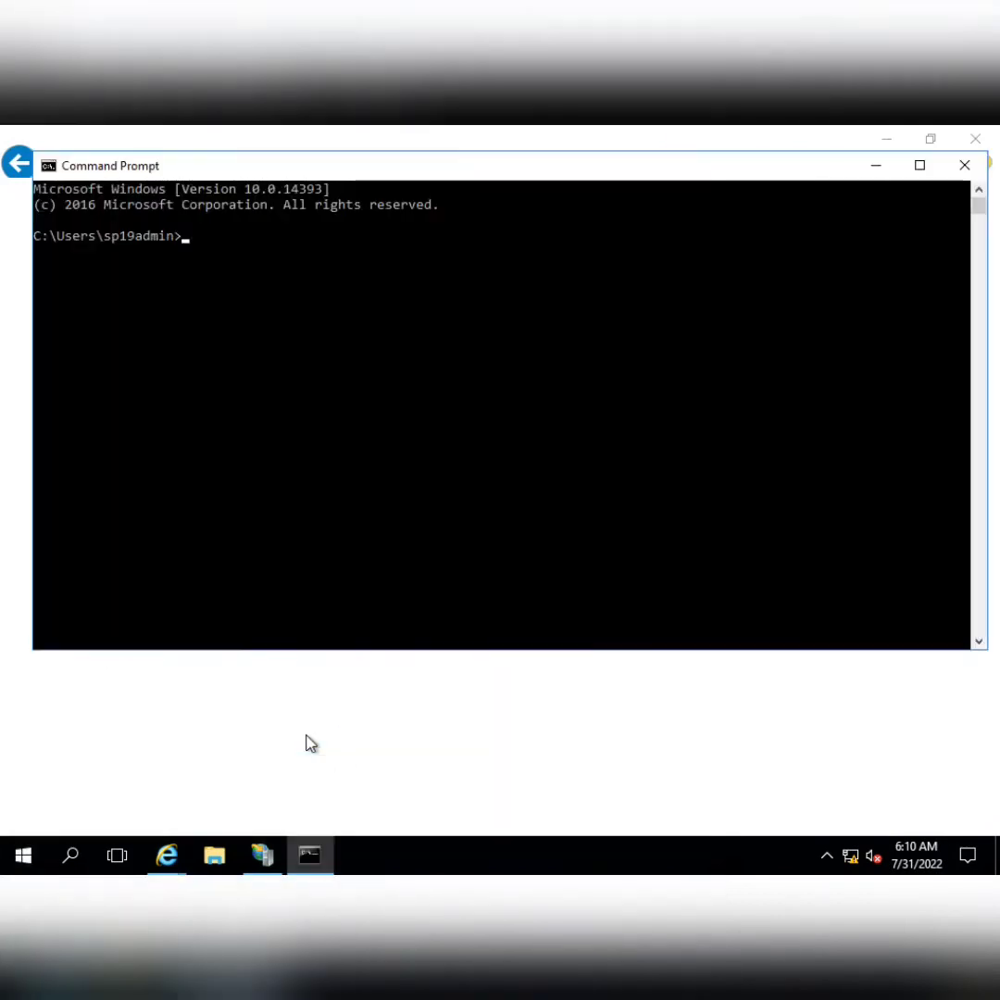
pyautogui.write('ping')
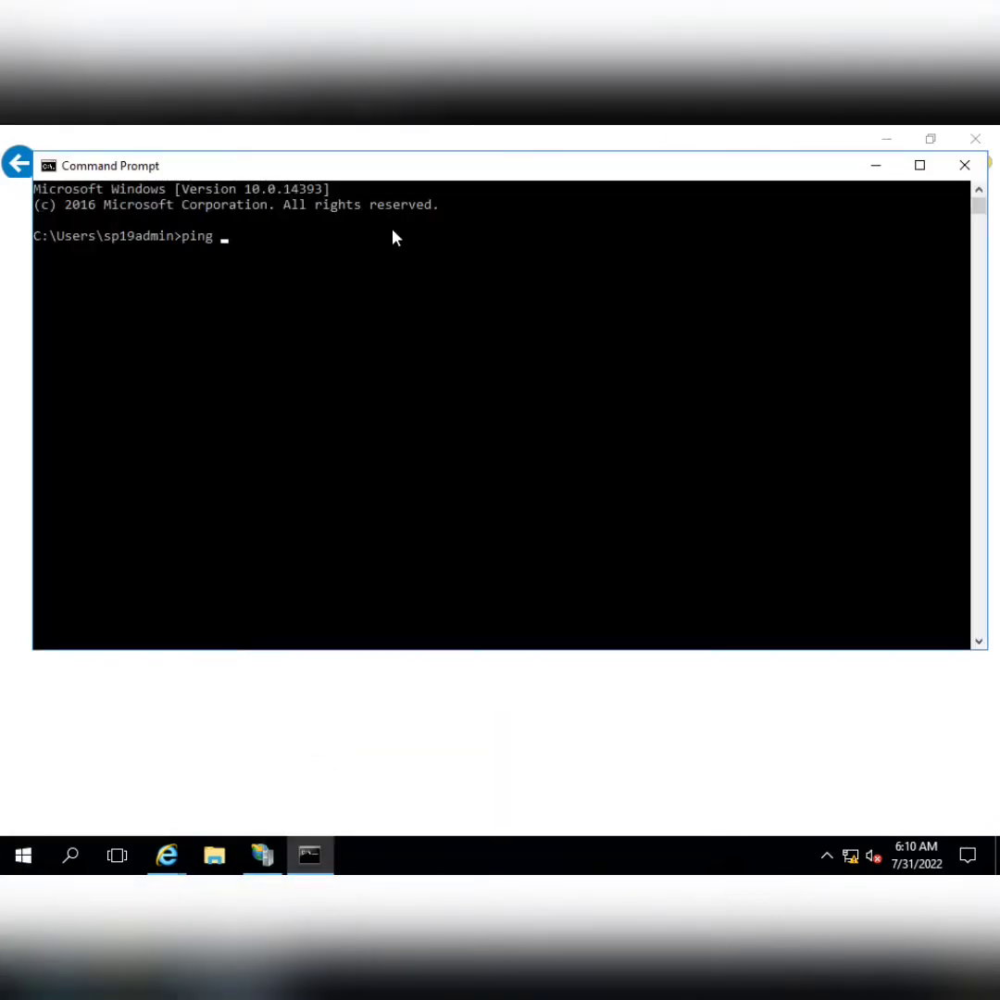
pyautogui.moveTo(356, 165); pyautogui.dragTo(431, 289)
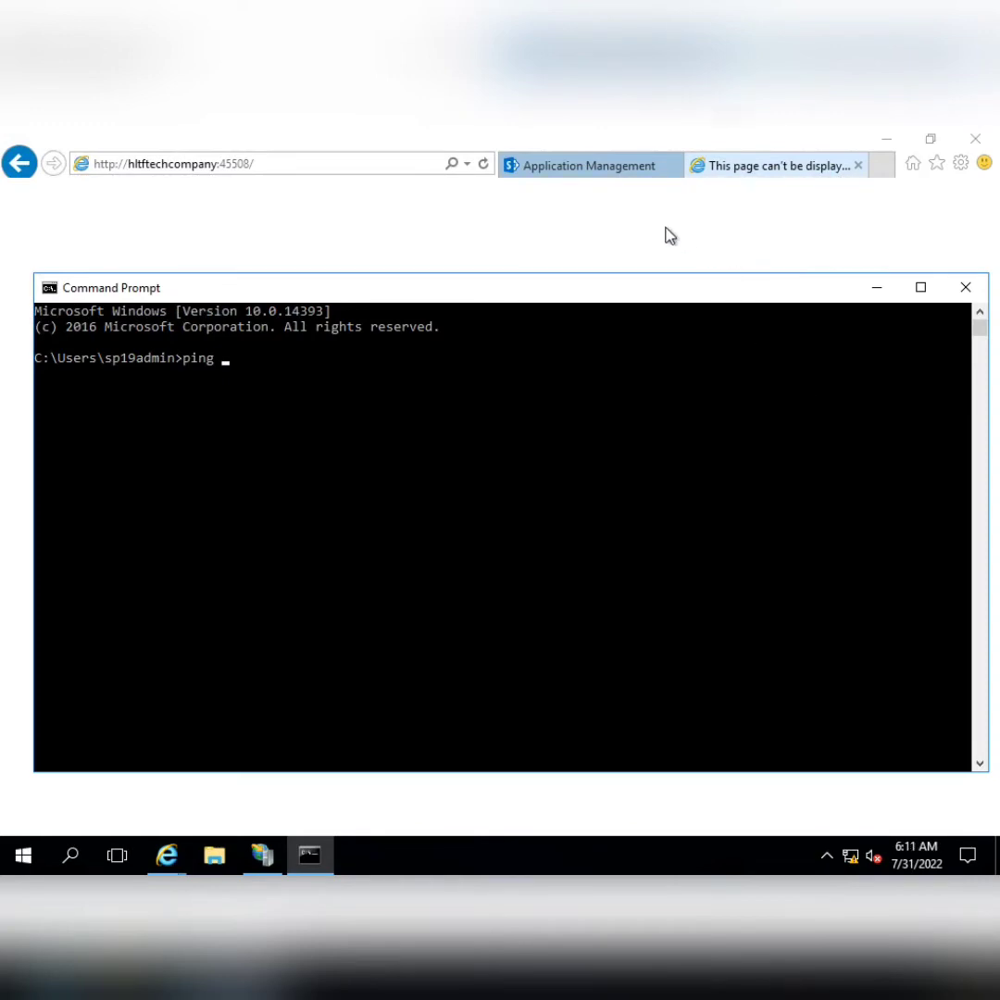
pyautogui.click(262, 853)
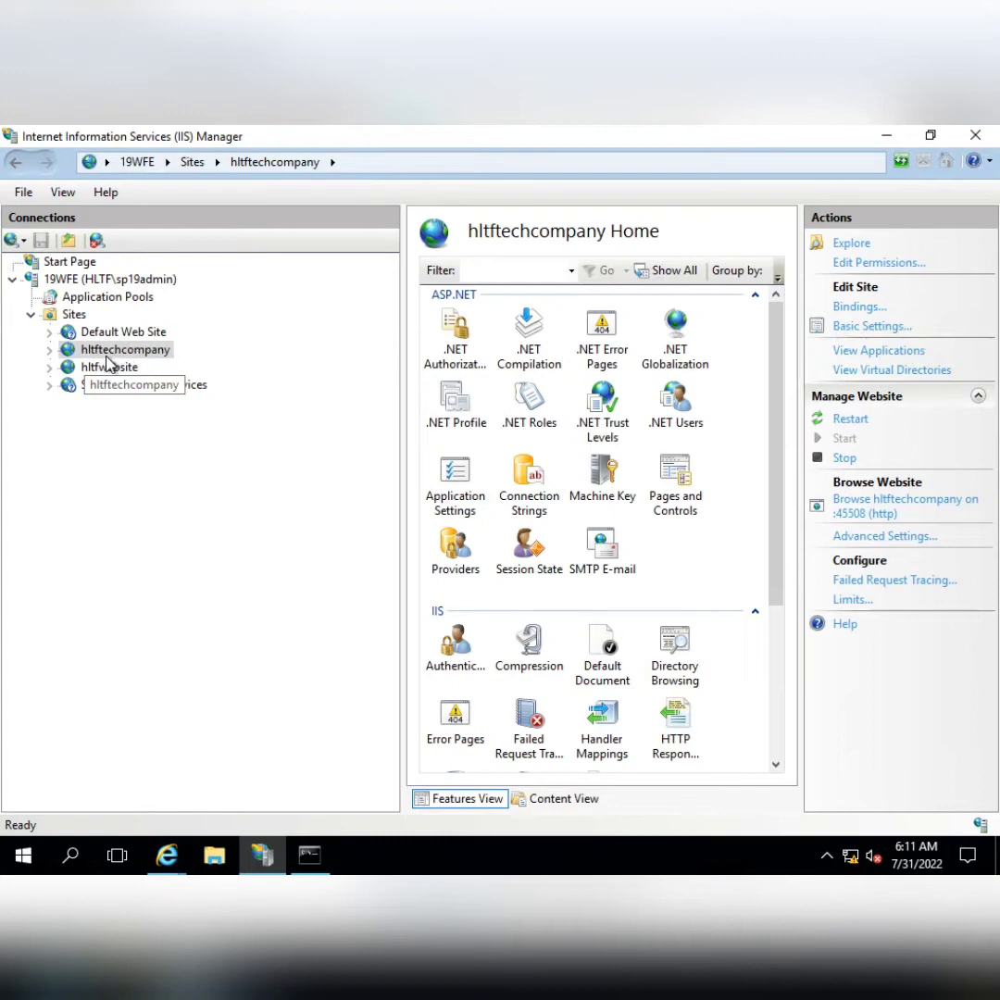
pyautogui.click(886, 137)
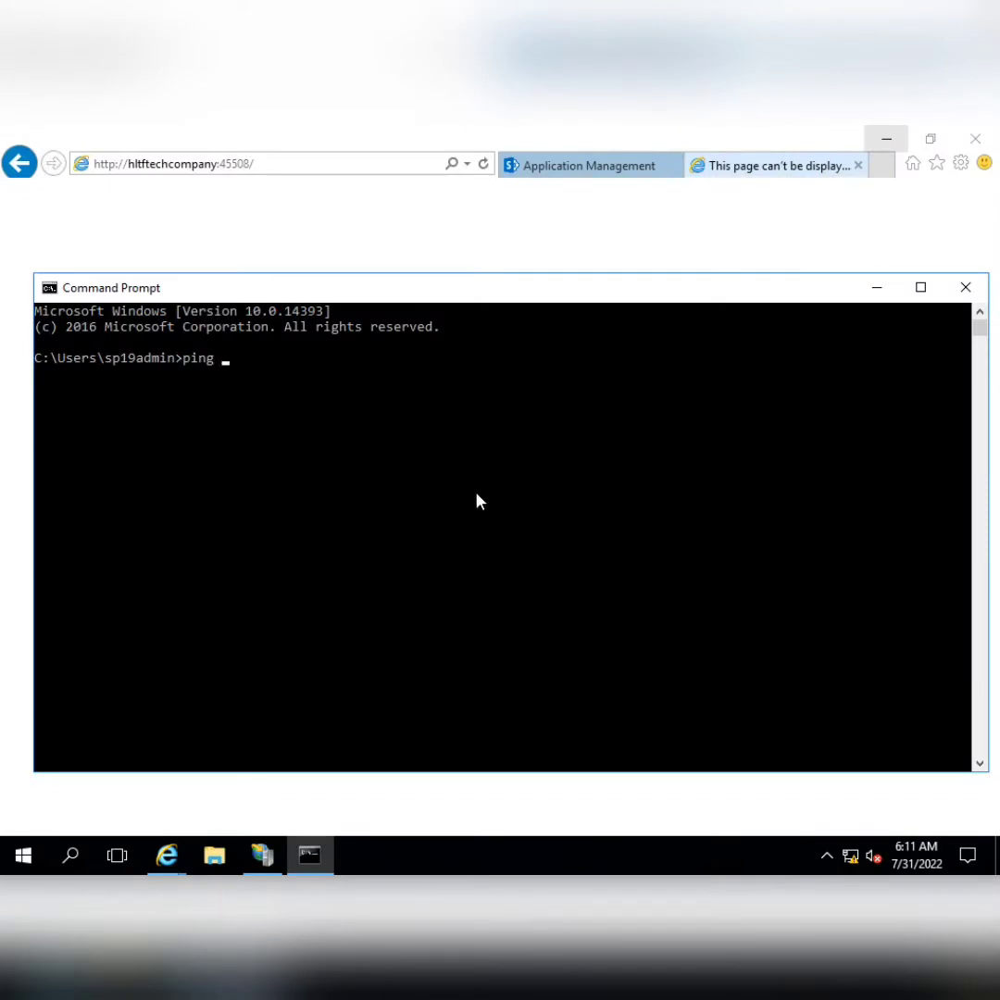
# Ping hltftechcompany, find the host can't be resolved, and minimize the remote session
pyautogui.write('hltftechcop')
pyautogui.press('BackSpace')
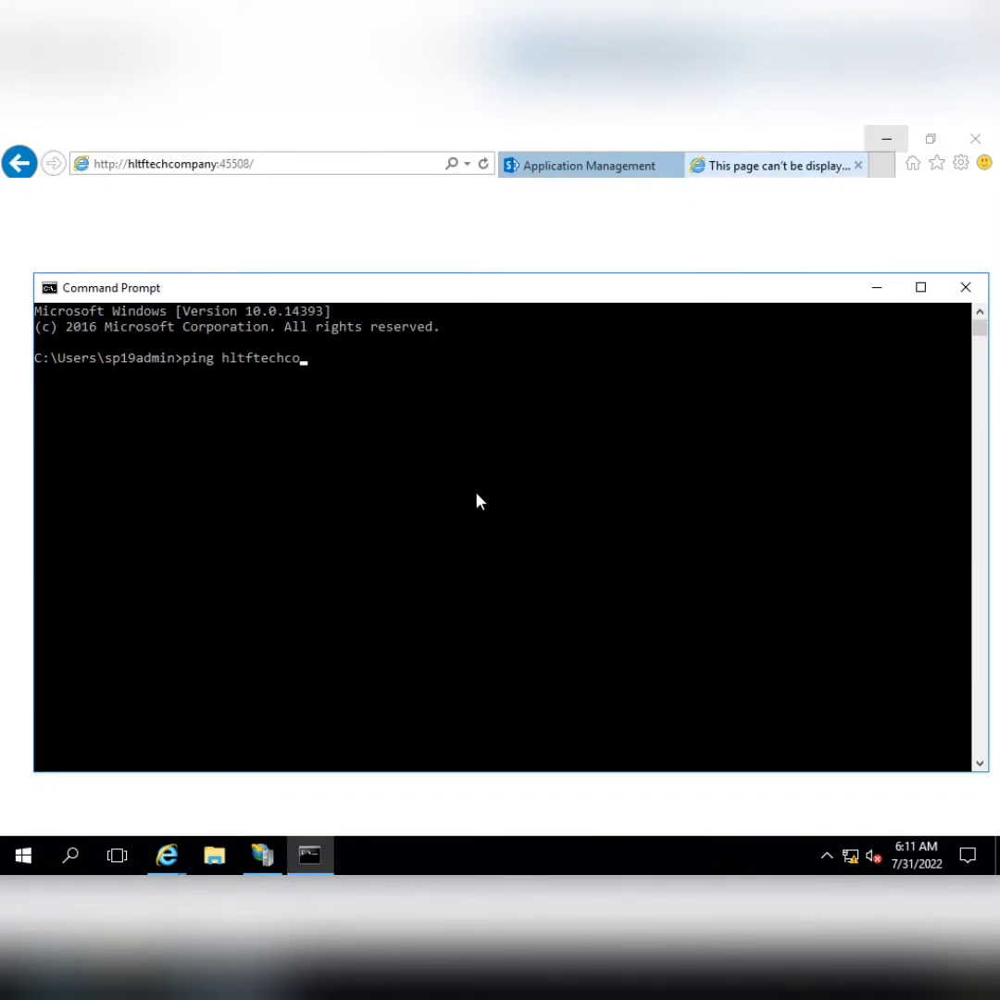
pyautogui.write('mpany')
pyautogui.press('Return')
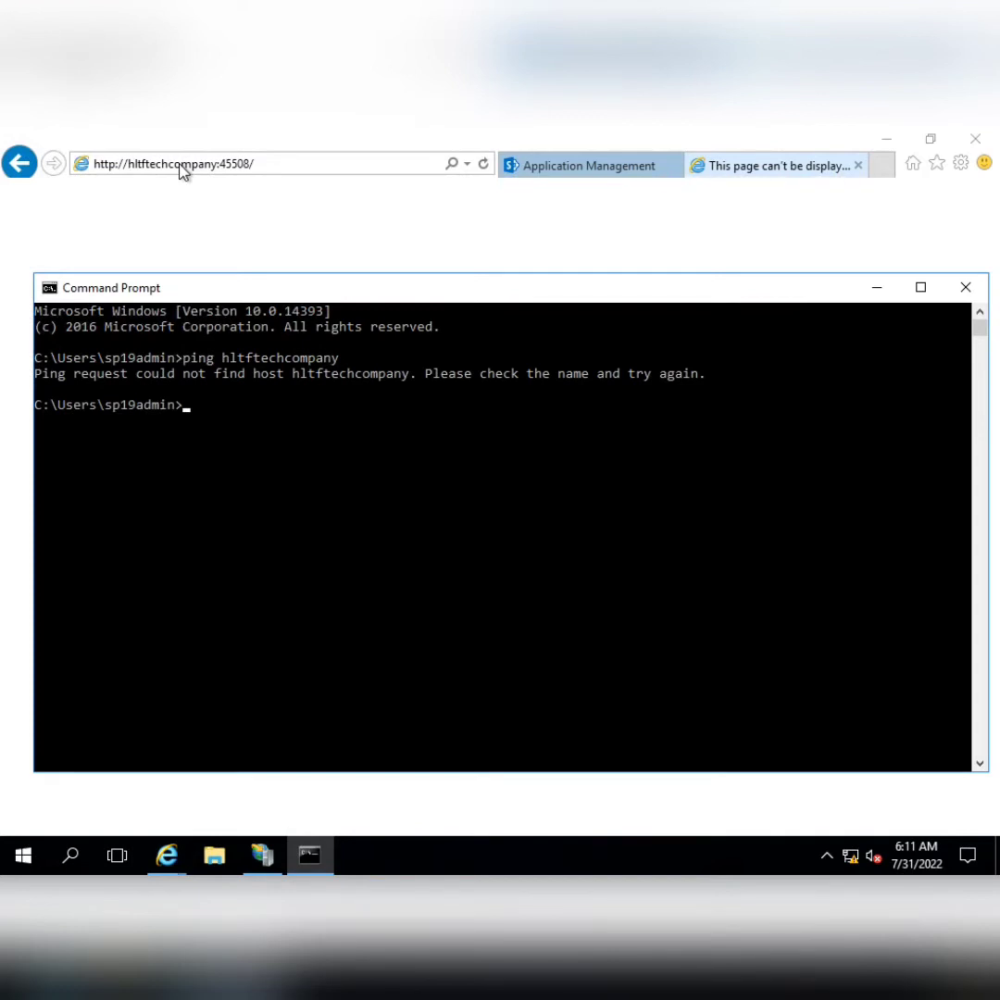
pyautogui.click(633, 137)
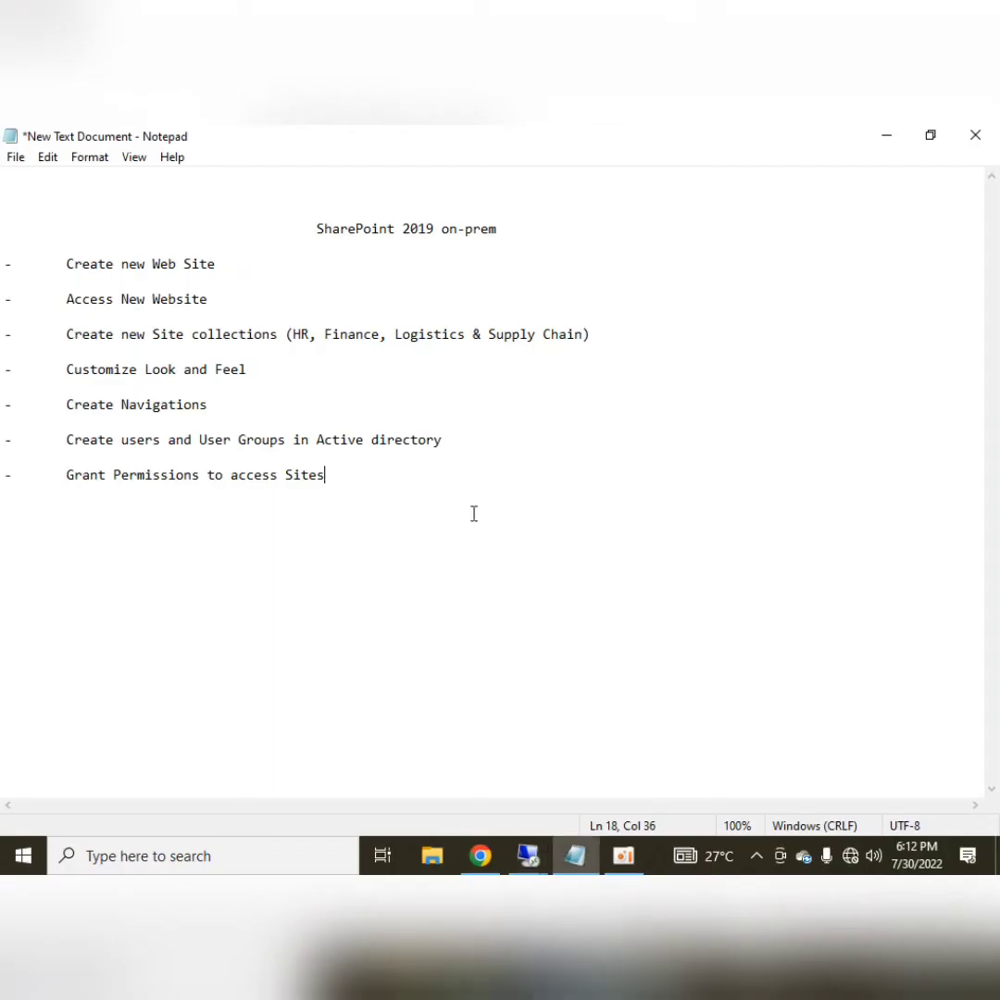
# Switch to the 10.20.30.10 remote session and launch DNS Manager
pyautogui.click(528, 855)
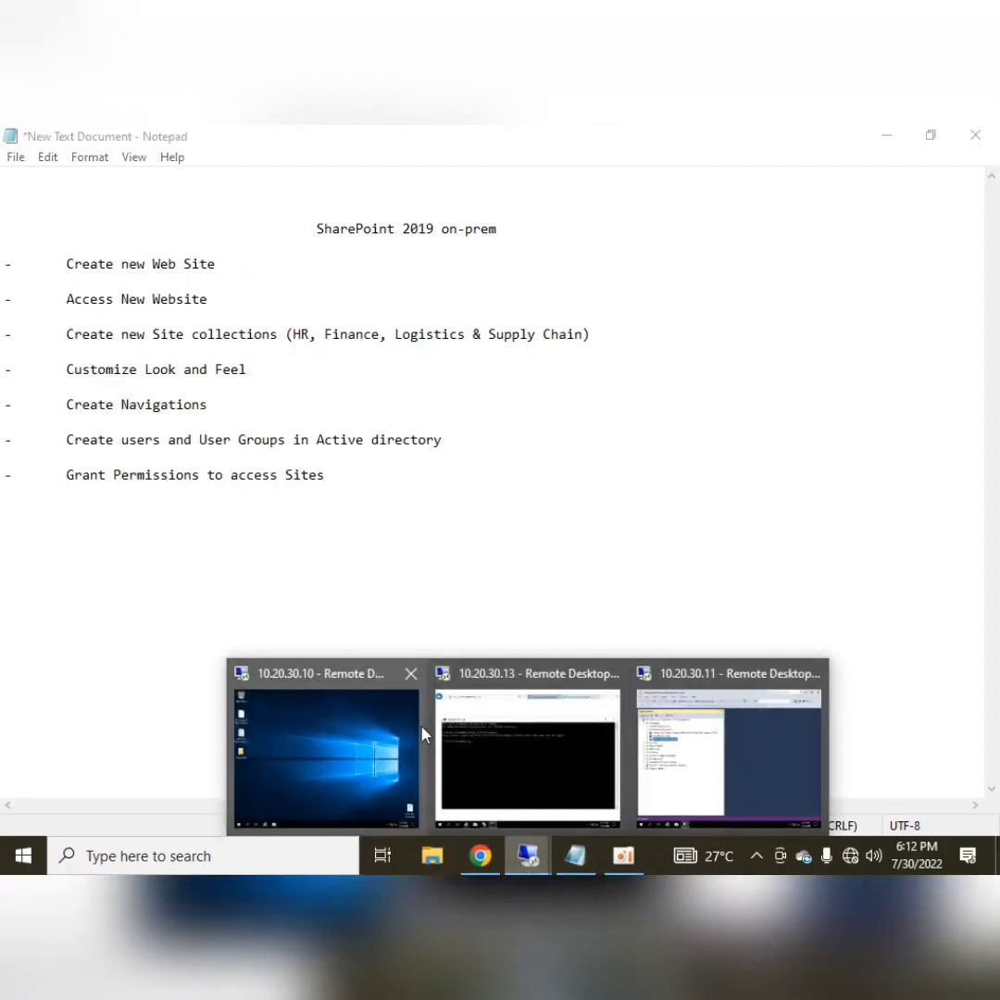
pyautogui.click(350, 732)
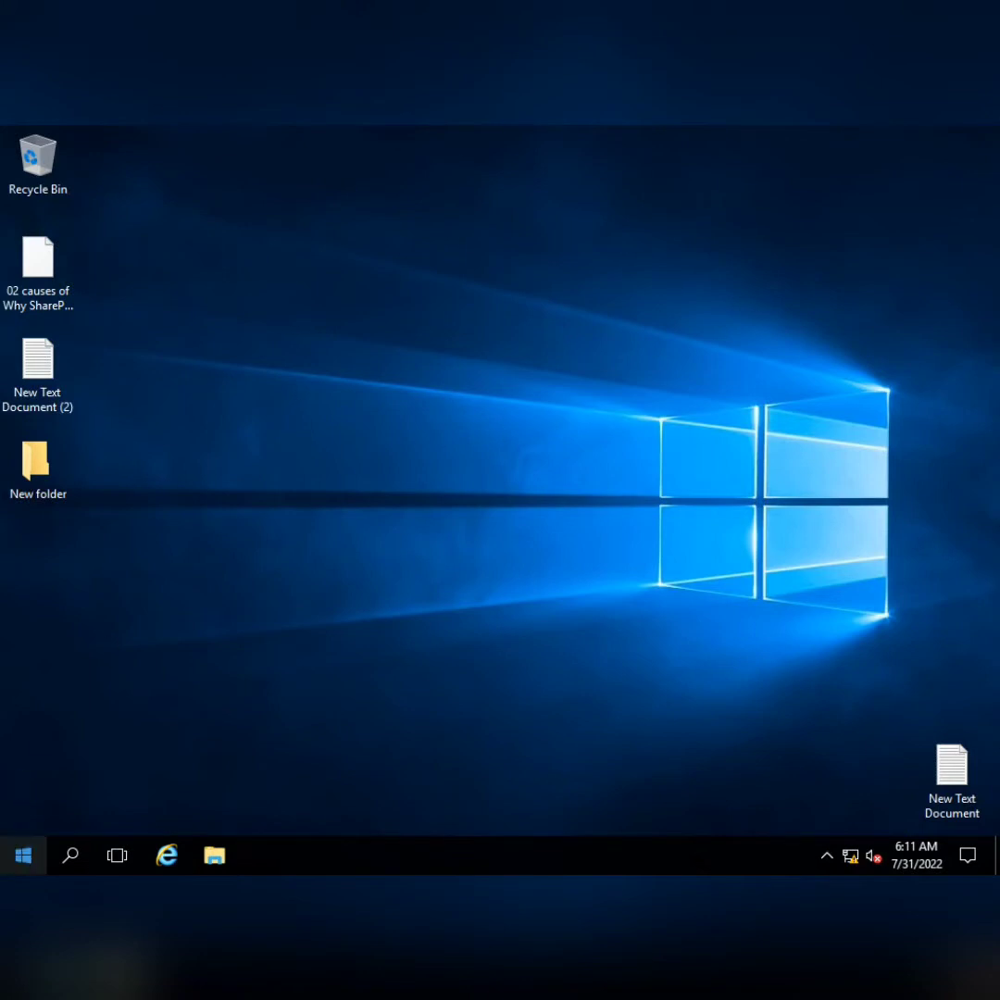
pyautogui.press('super')
pyautogui.write('dns')
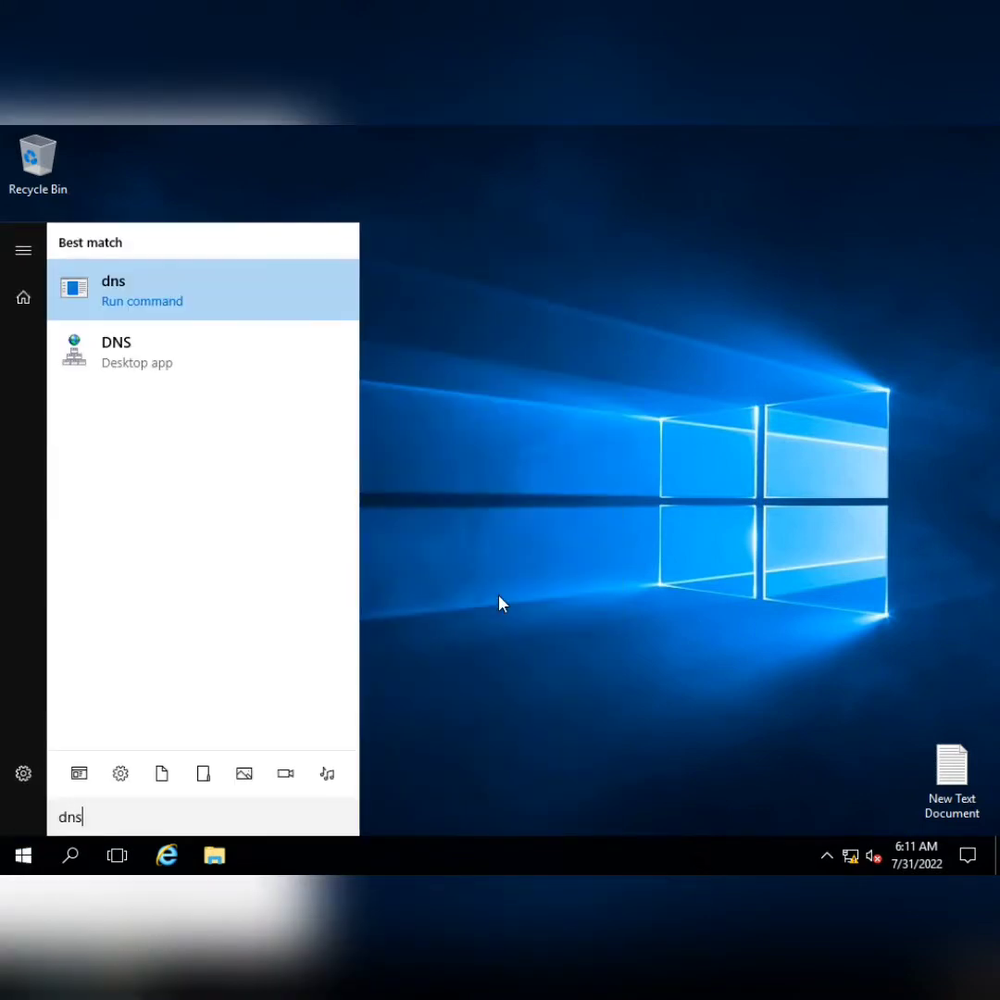
pyautogui.press('Down')
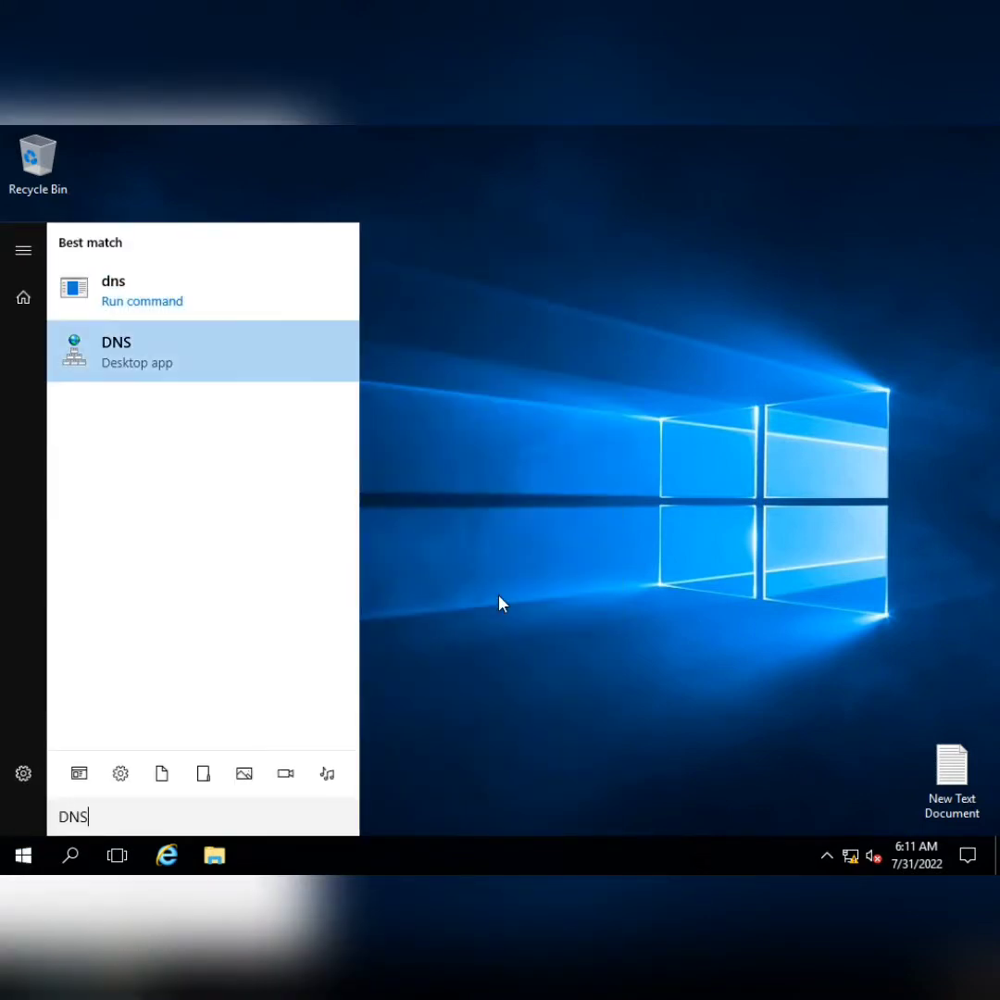
pyautogui.press('Return')
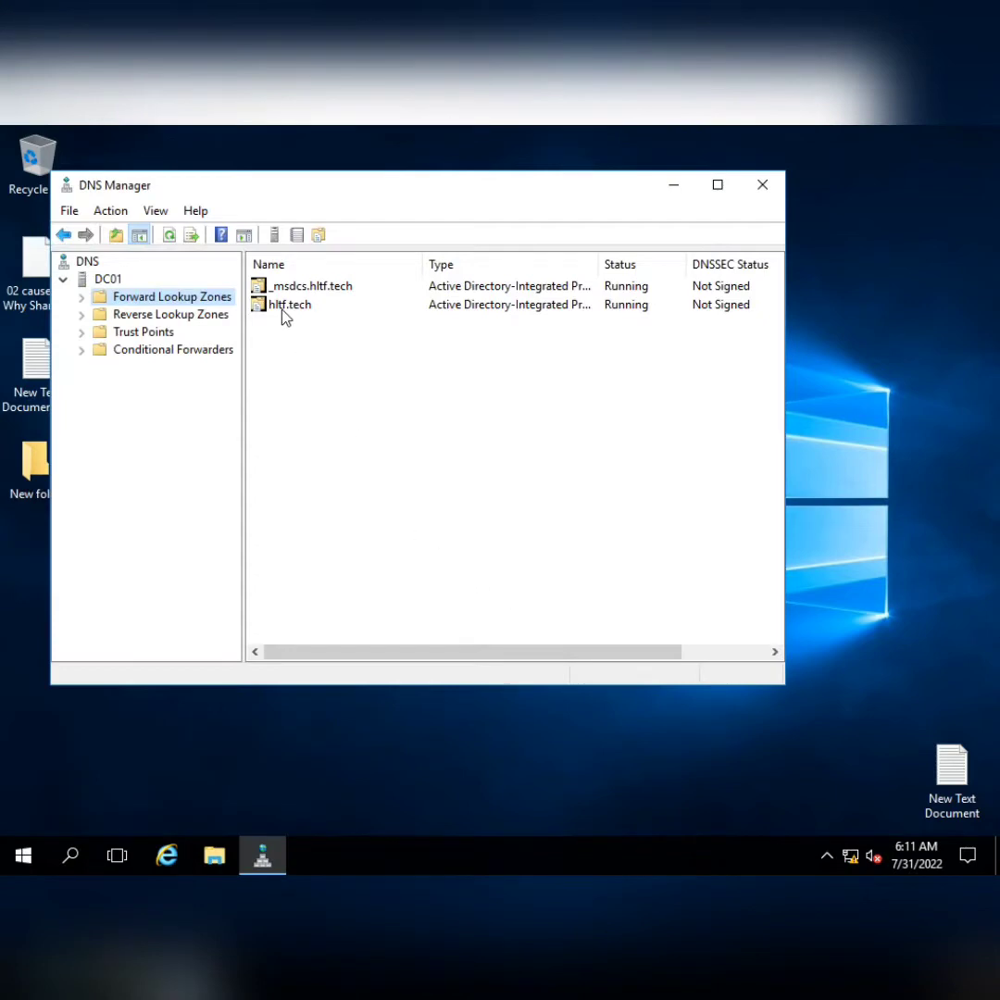
# Add a host (A) record hltftechcompany at 10.20.30.13 in the hltf.tech zone
pyautogui.doubleClick(283, 306)
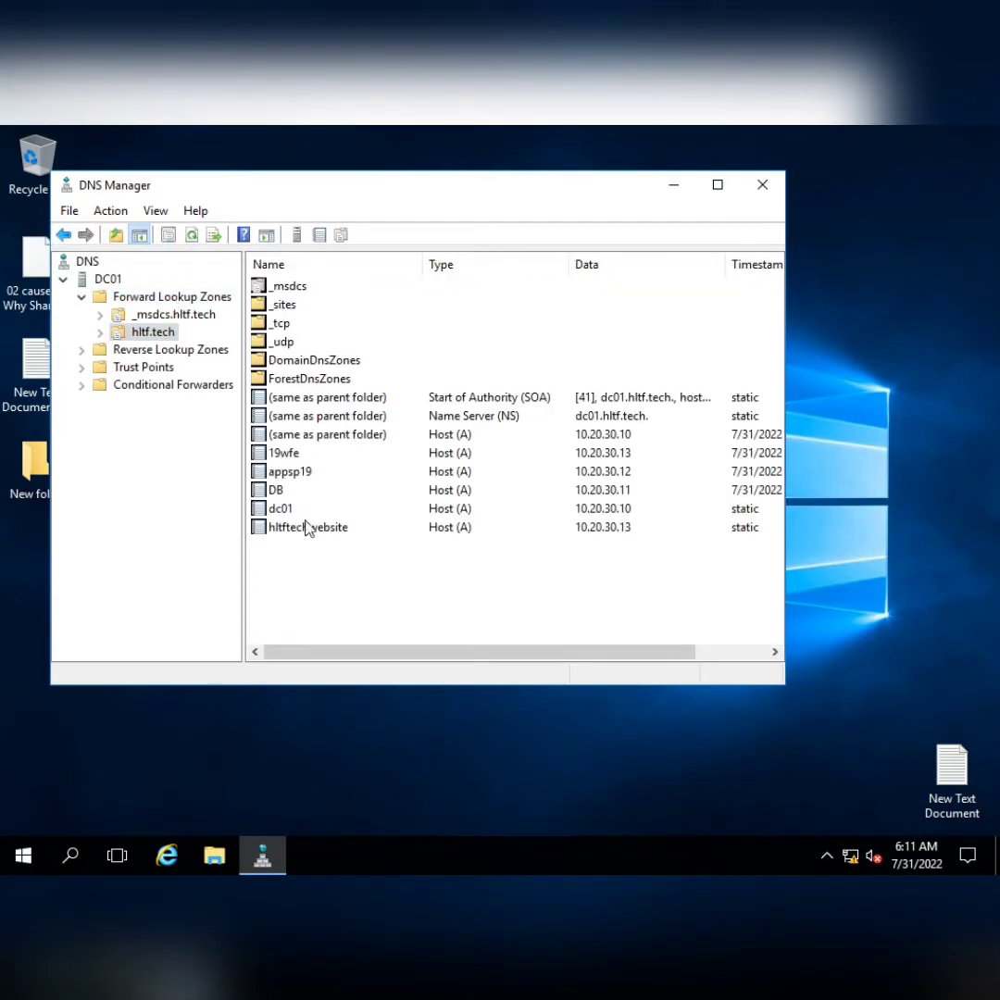
pyautogui.rightClick(184, 343)
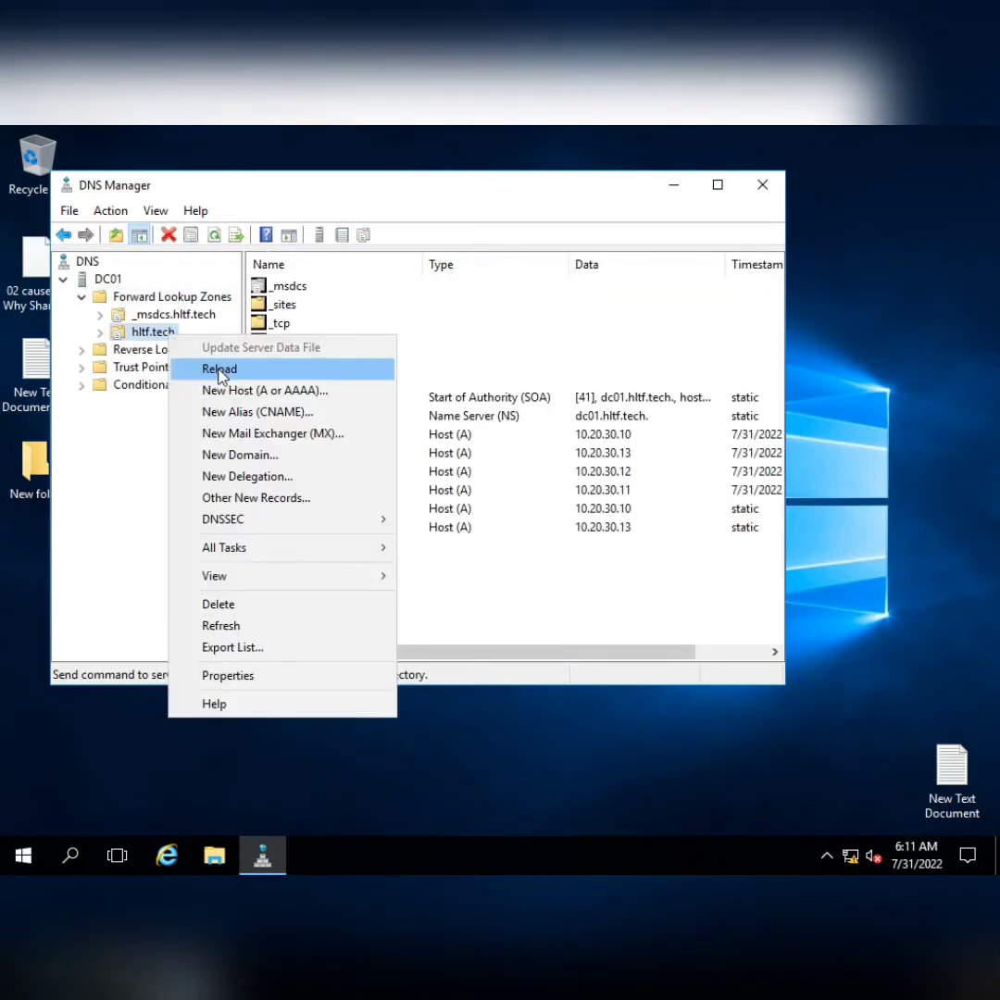
pyautogui.click(213, 390)
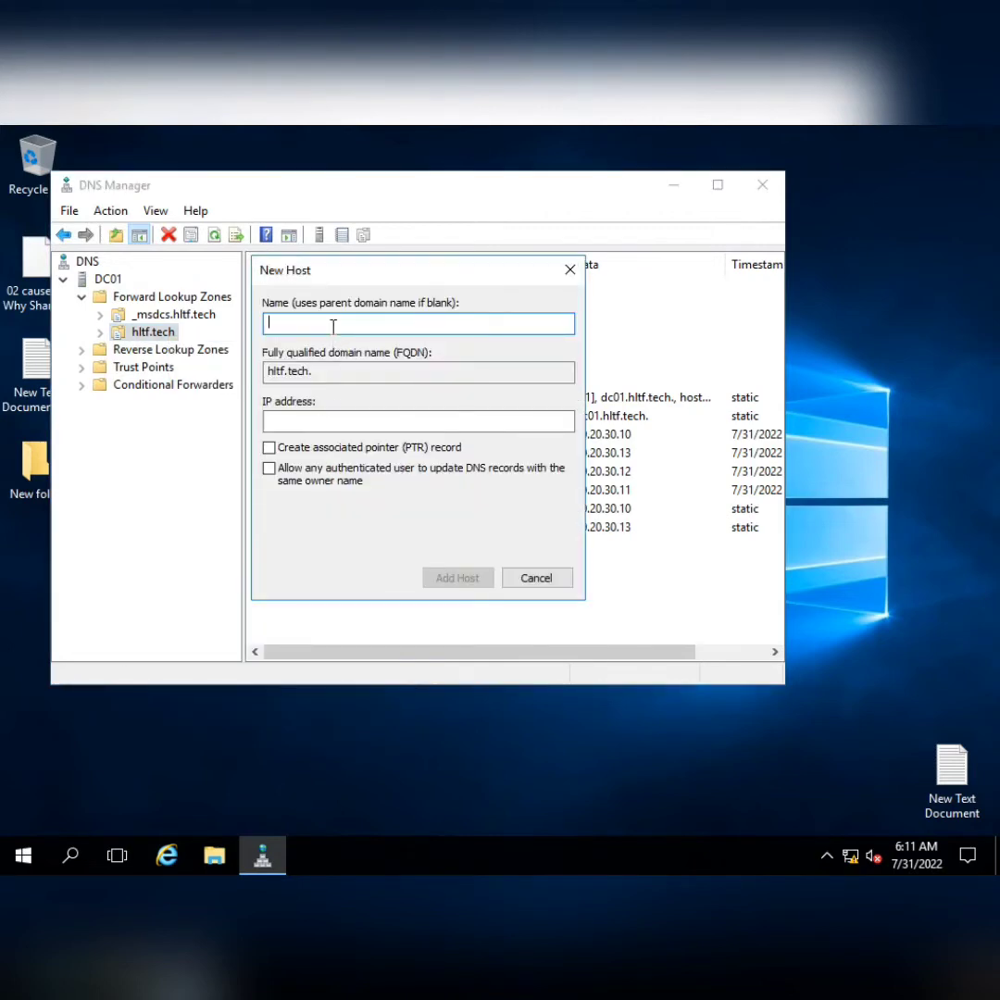
pyautogui.write('hltftech')
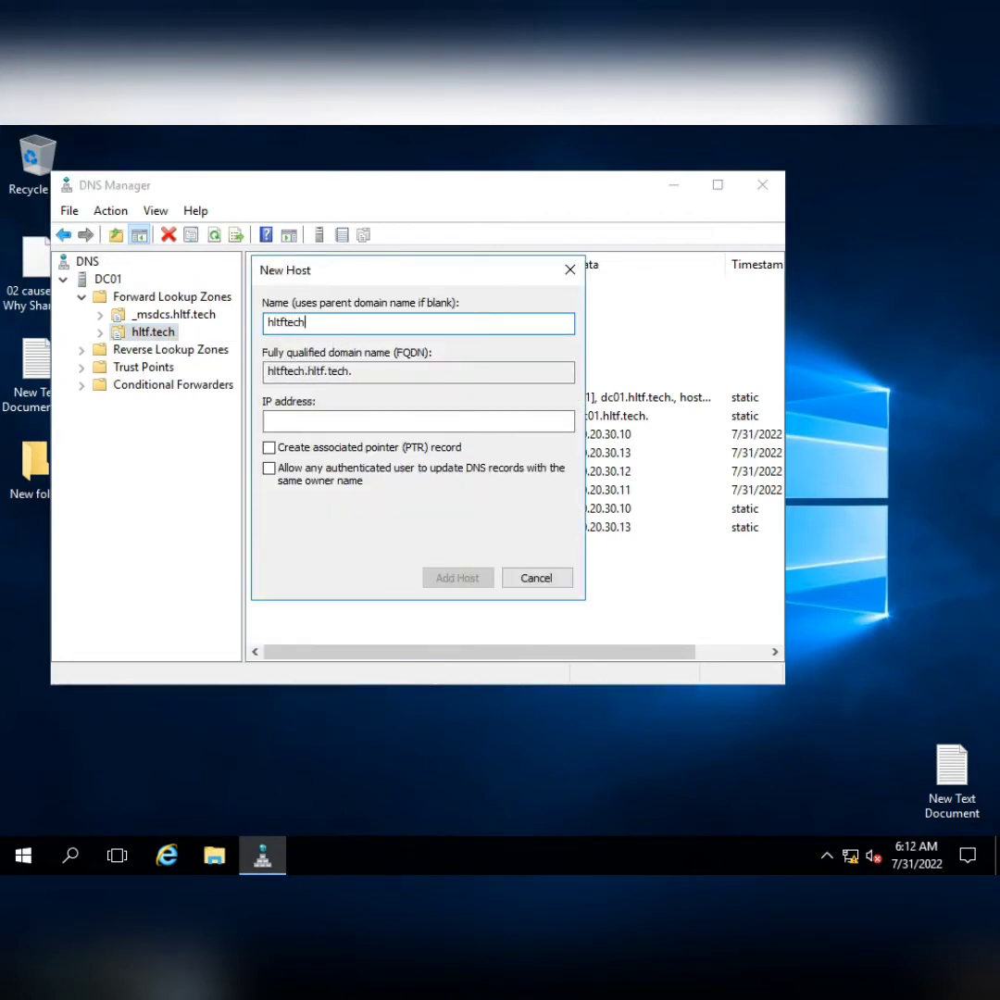
pyautogui.write('company')
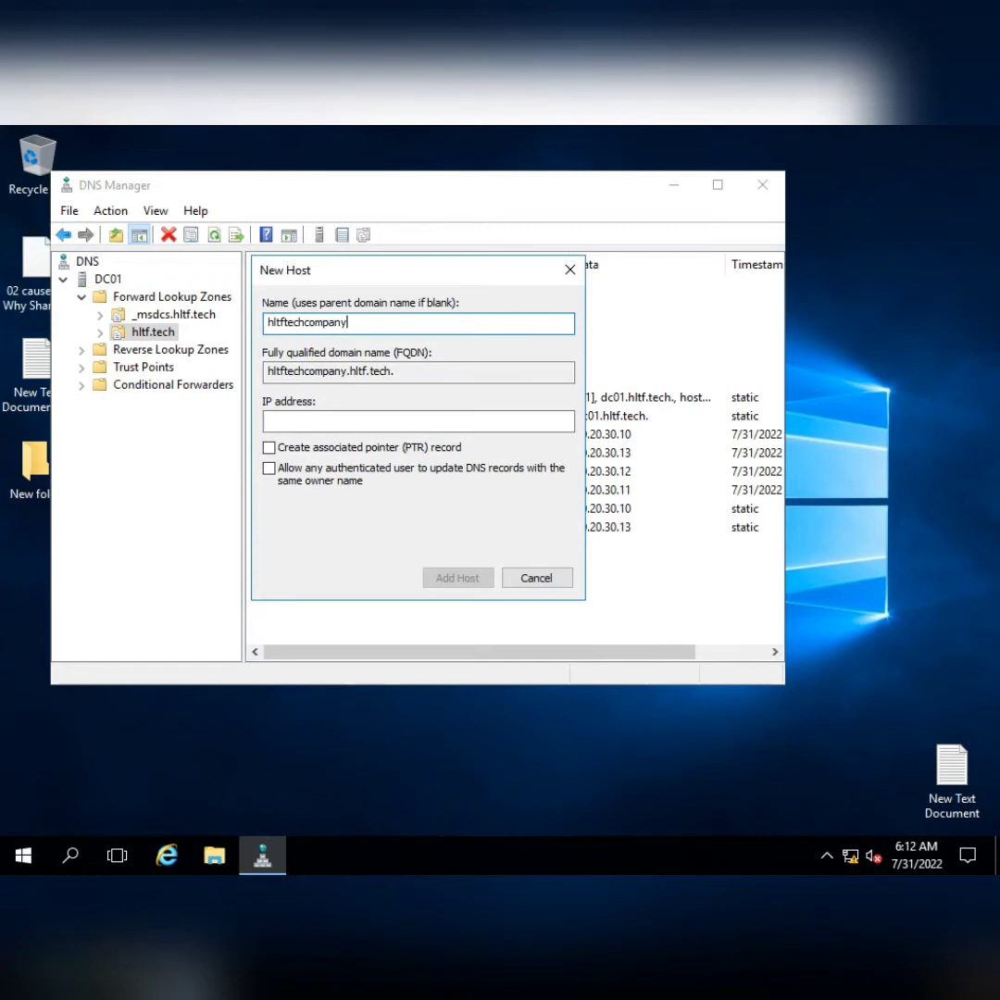
pyautogui.press('Tab')
pyautogui.press('Tab')
pyautogui.write('10.10')
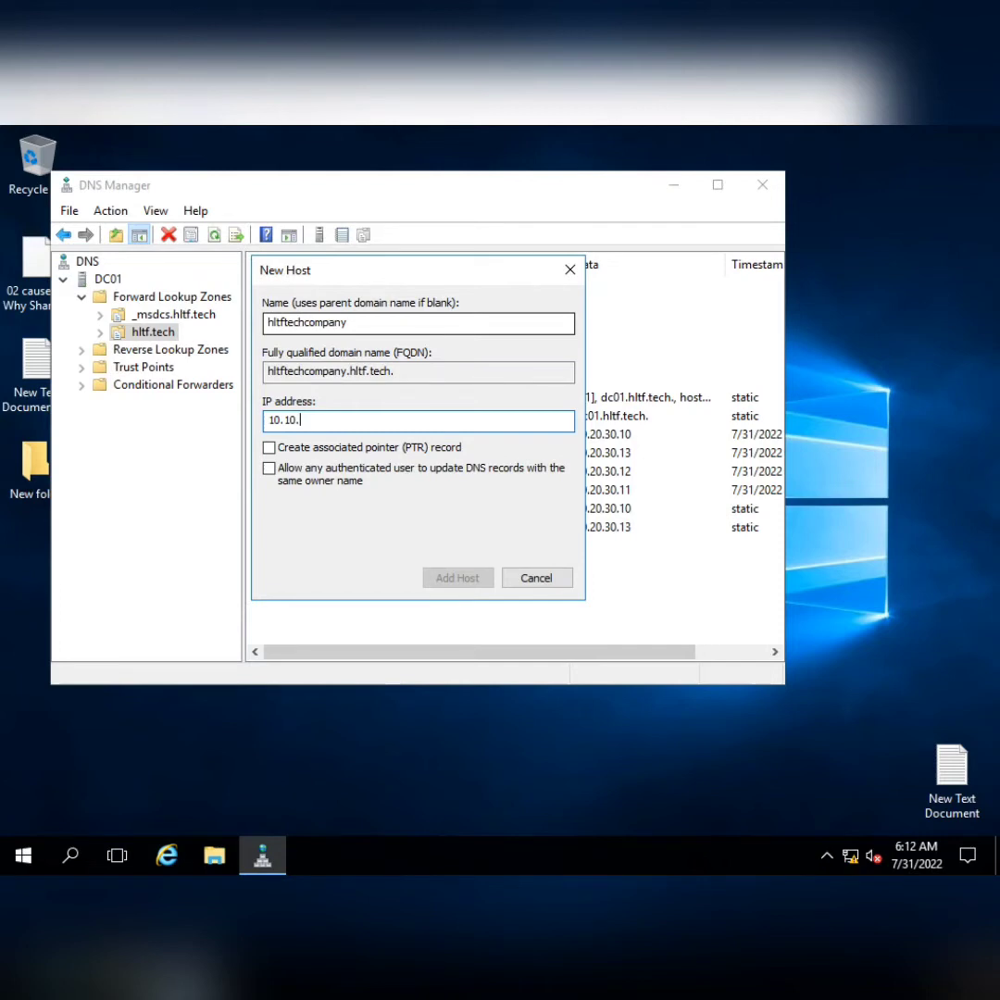
pyautogui.press('BackSpace')
pyautogui.press('BackSpace')
pyautogui.write('20.30.')
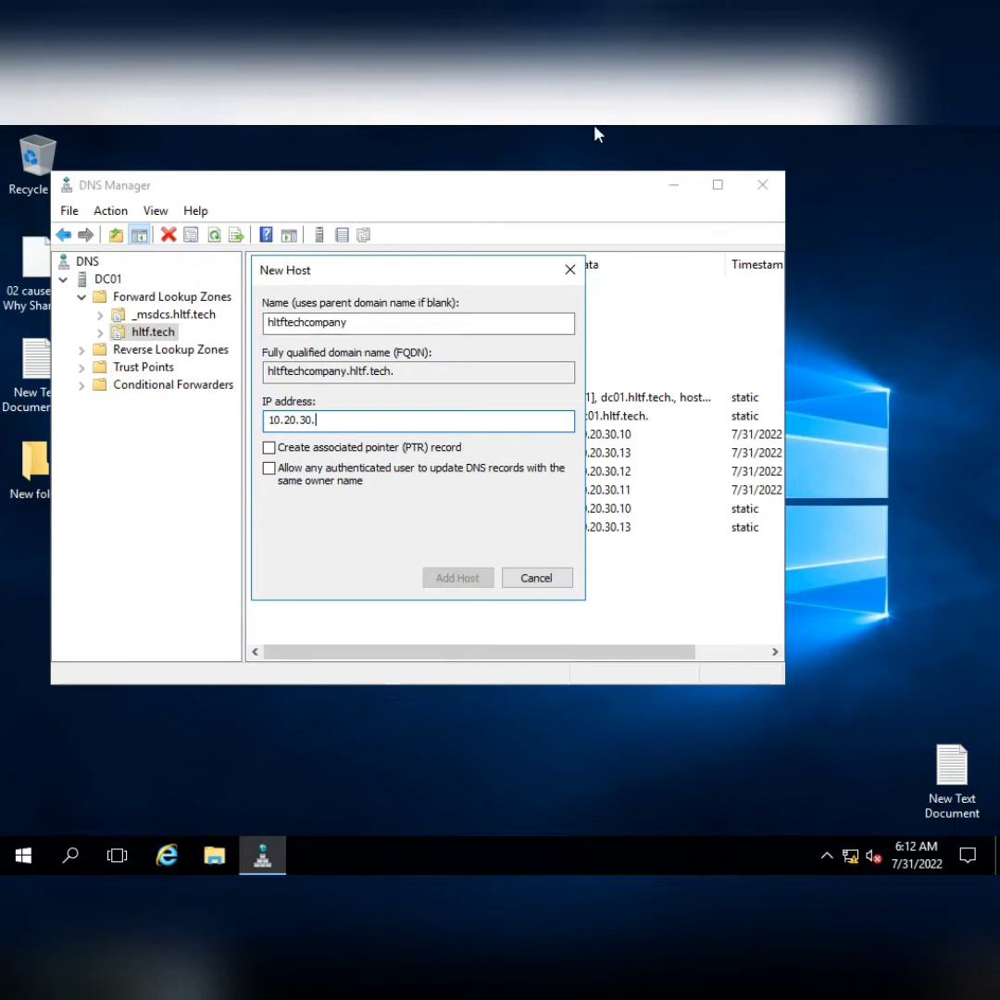
pyautogui.write('13')
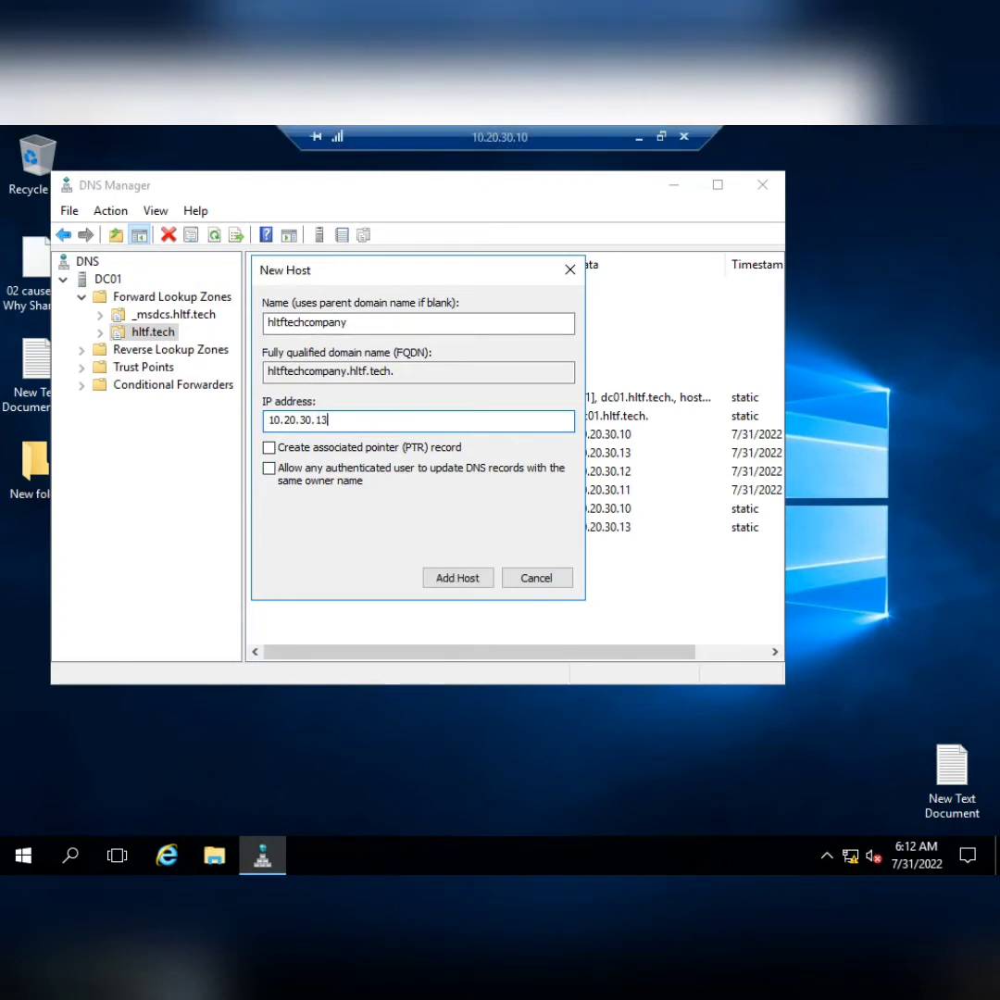
pyautogui.click(440, 580)
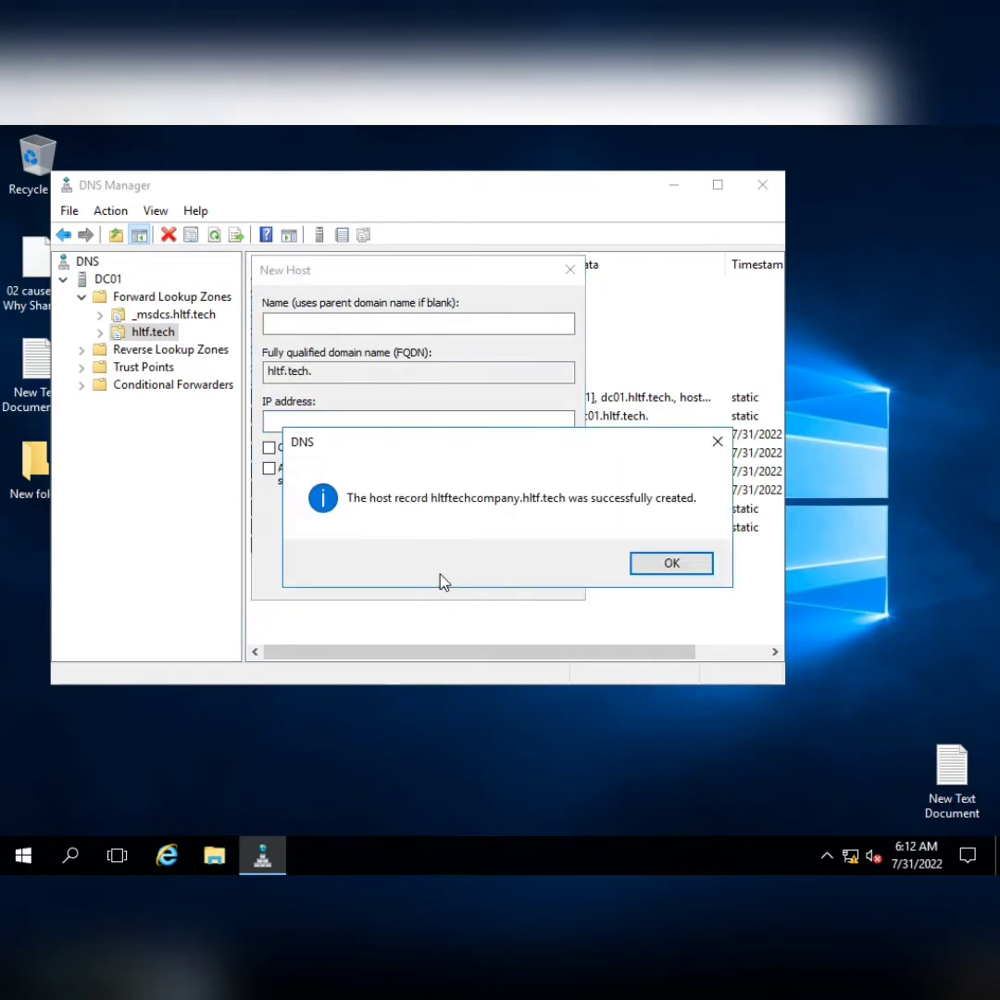
pyautogui.click(672, 570)
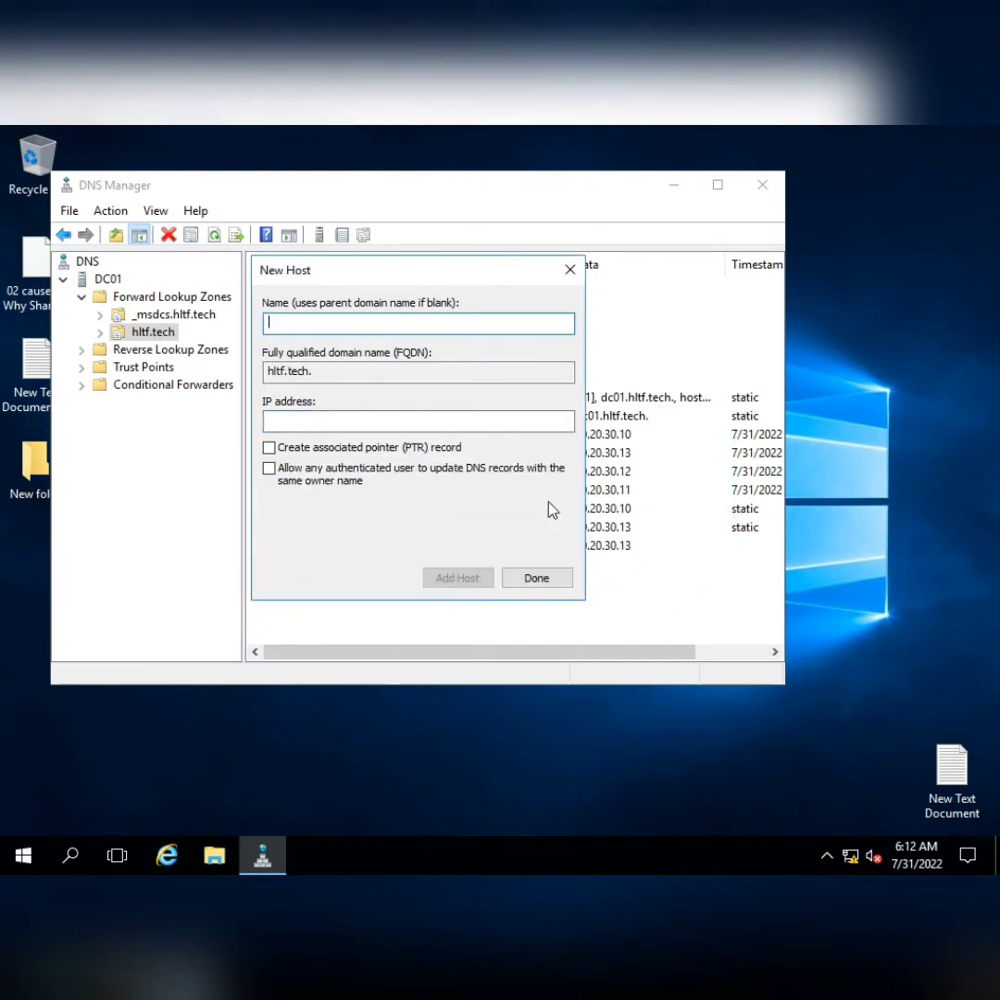
pyautogui.click(554, 581)
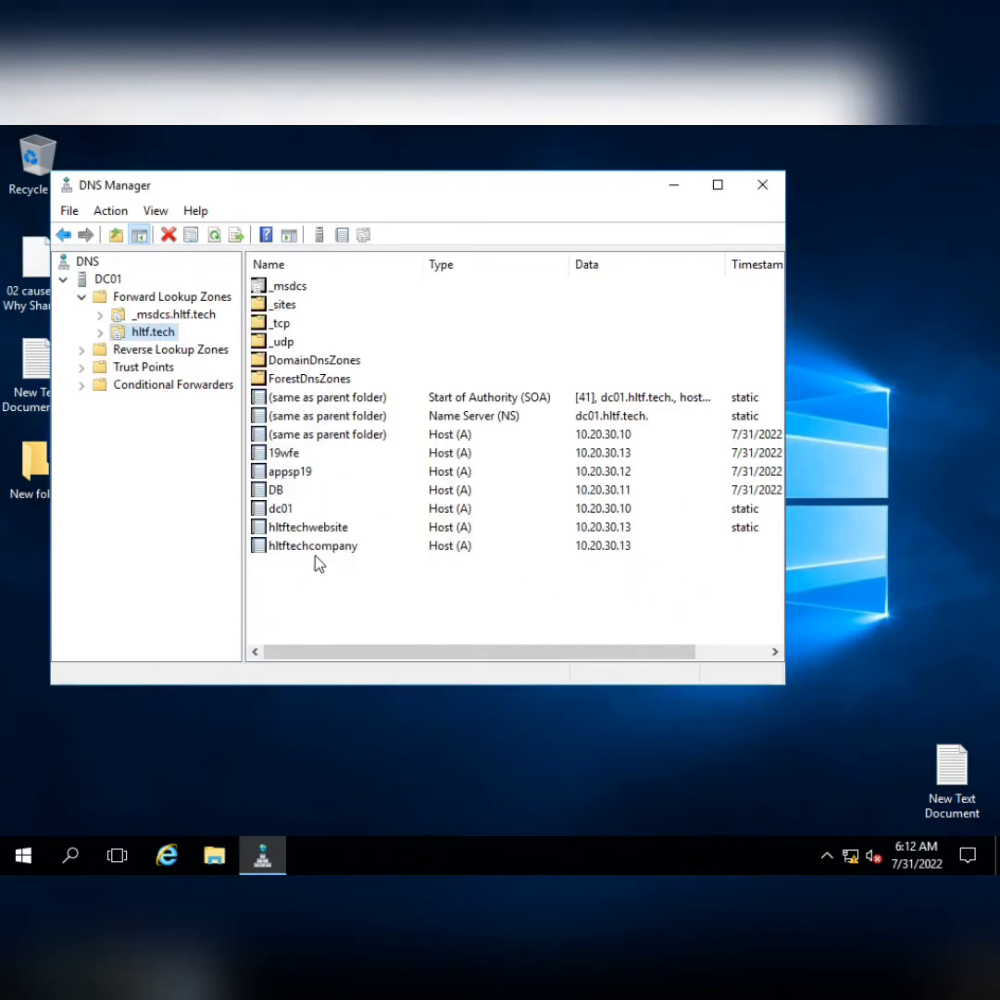
# Expand Reverse Lookup Zones and show the 30.20.10.in-addr.arpa zone
pyautogui.click(82, 298)
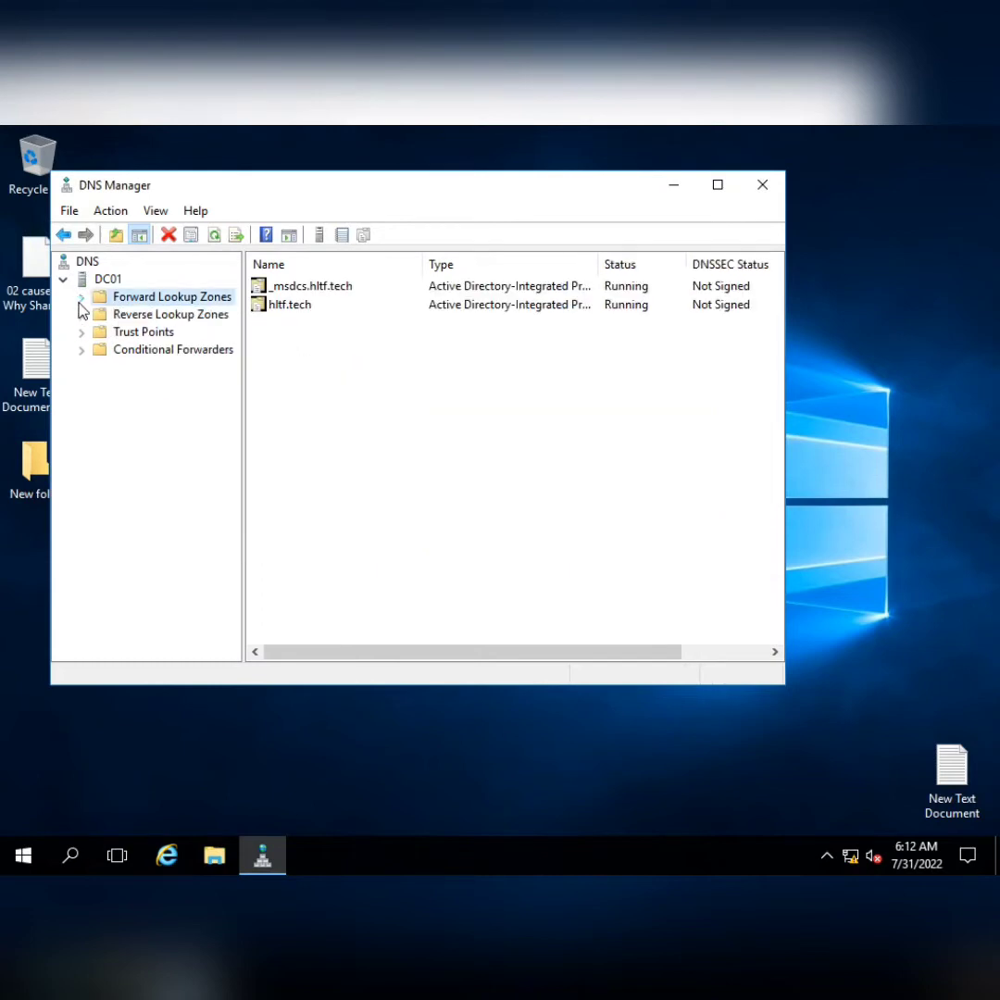
pyautogui.click(82, 314)
pyautogui.click(166, 332)
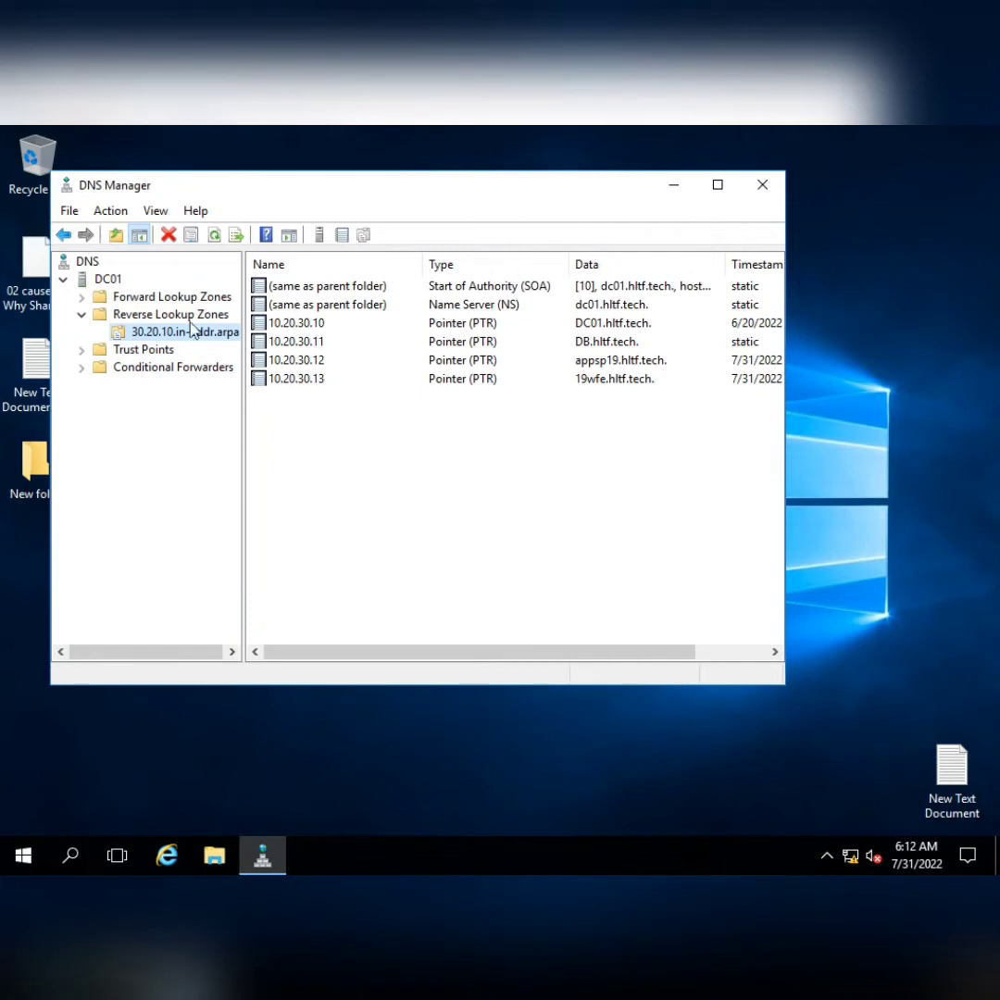
# Start a new pointer record in the reverse zone for IP 10.20.30.13
pyautogui.rightClick(196, 335)
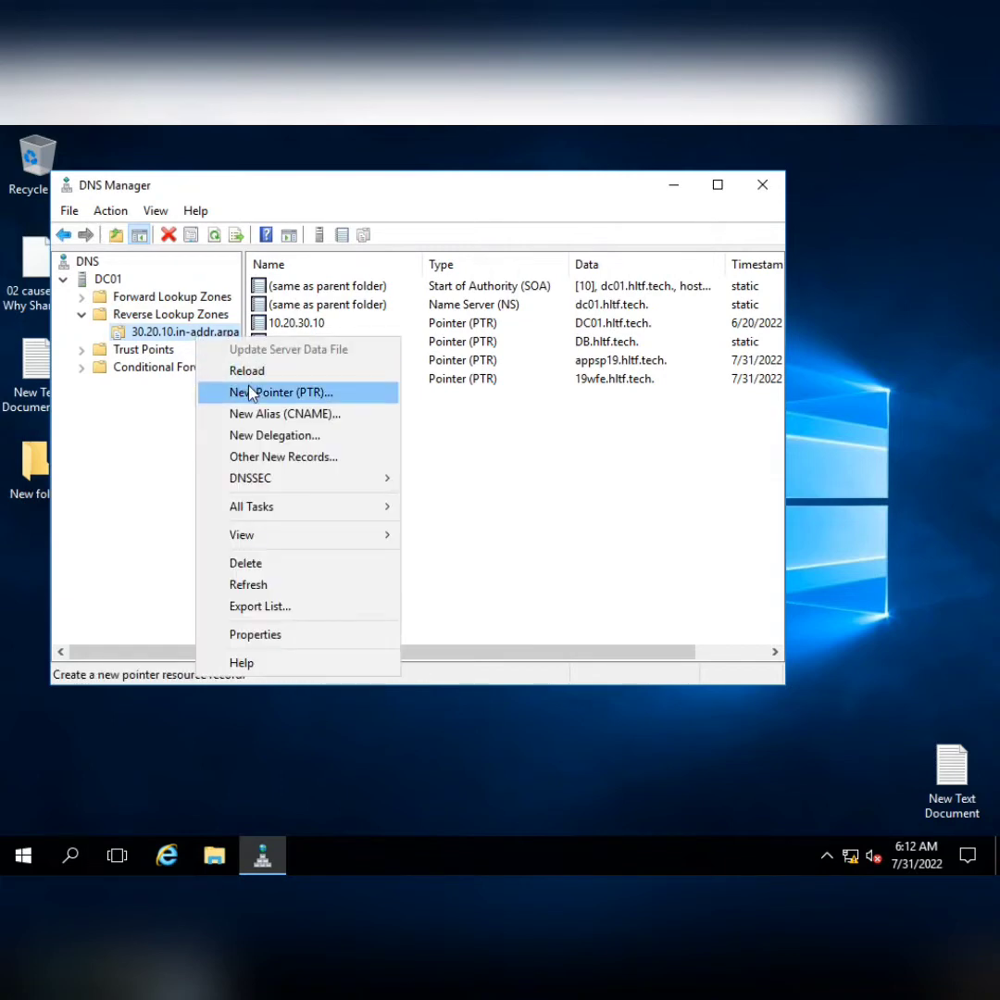
pyautogui.click(252, 392)
pyautogui.click(320, 300)
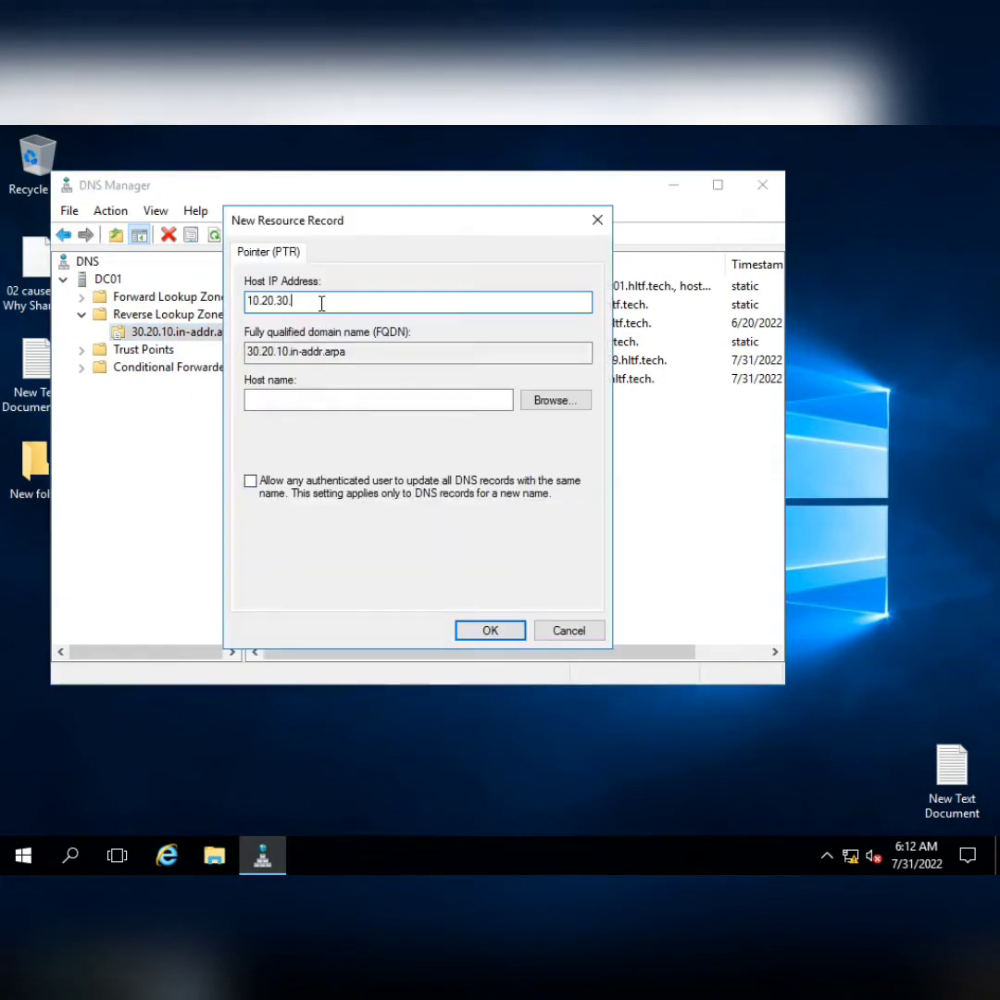
pyautogui.write('13')
# Target the pointer at the hltftechcompany host in hltf.tech, create it, and collapse Reverse Lookup Zones
pyautogui.click(532, 401)
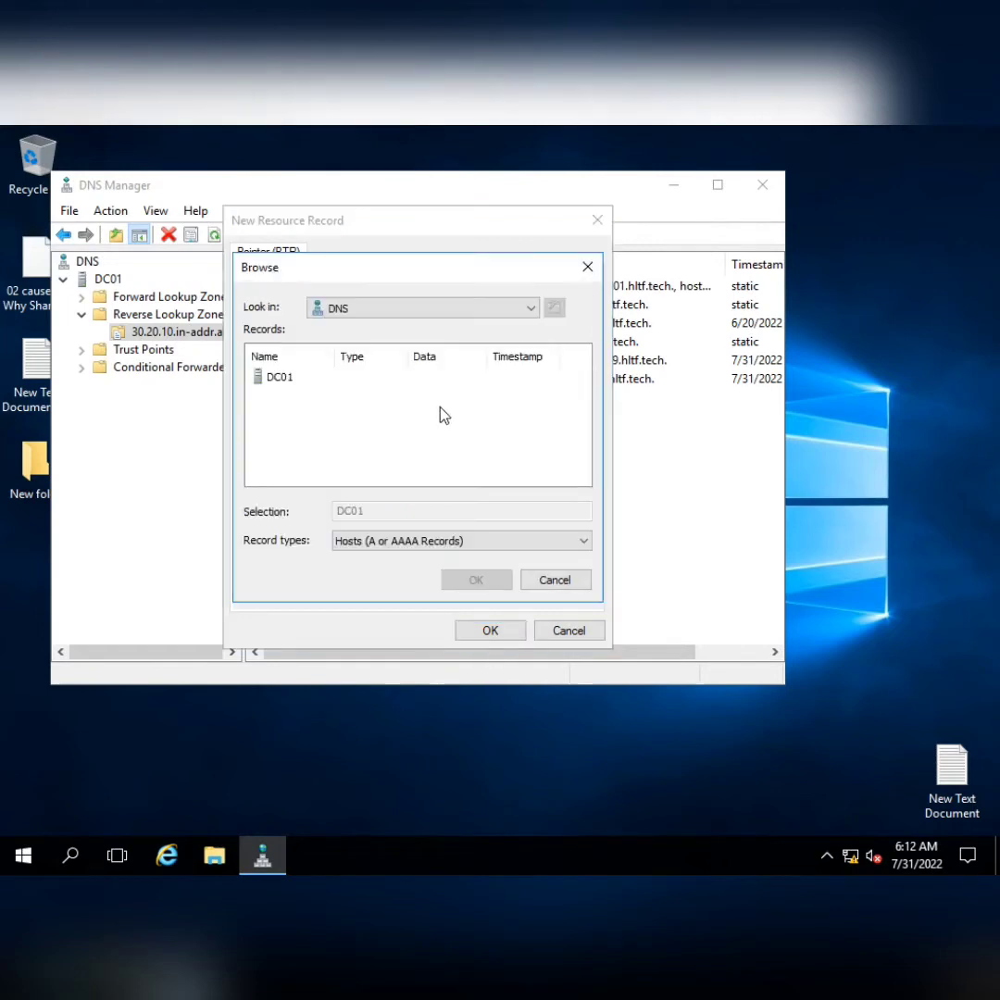
pyautogui.doubleClick(278, 380)
pyautogui.doubleClick(278, 380)
pyautogui.doubleClick(289, 393)
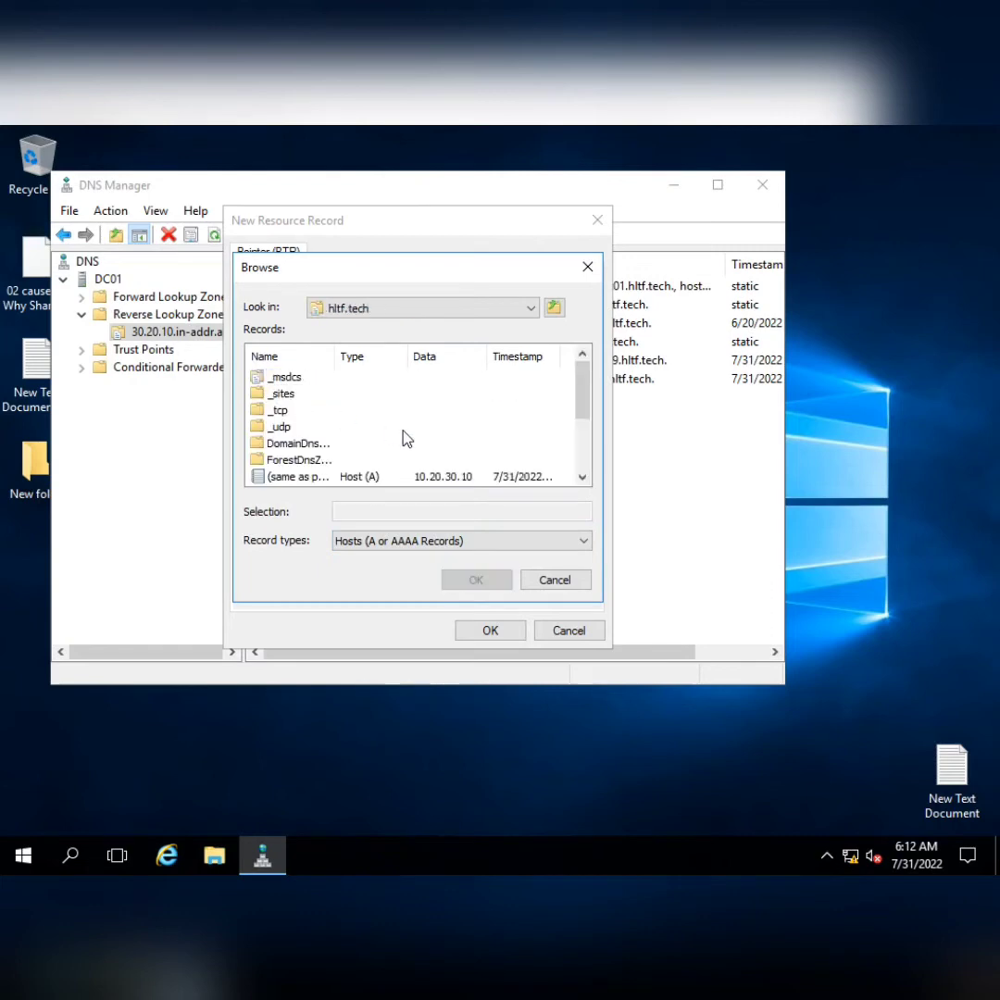
pyautogui.scroll(-2, 405, 439)
pyautogui.doubleClick(336, 356)
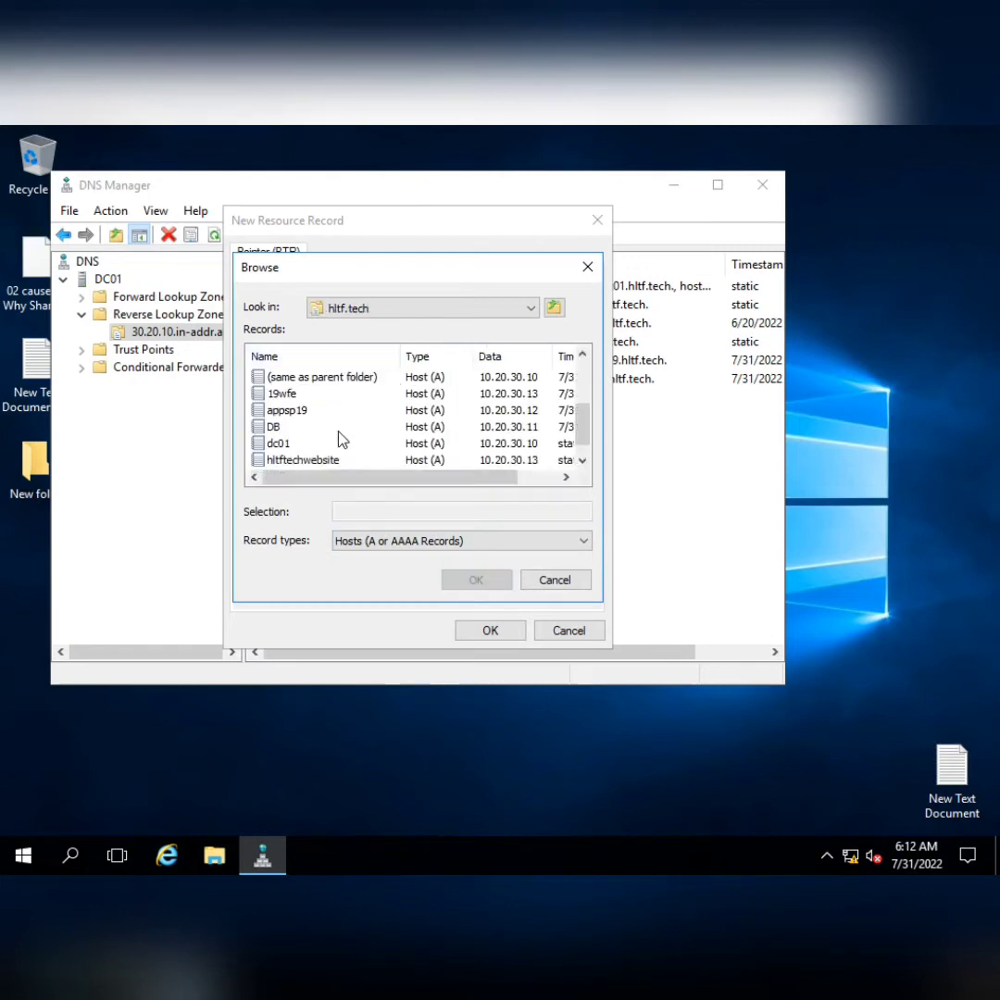
pyautogui.scroll(-1, 463, 419)
pyautogui.click(329, 461)
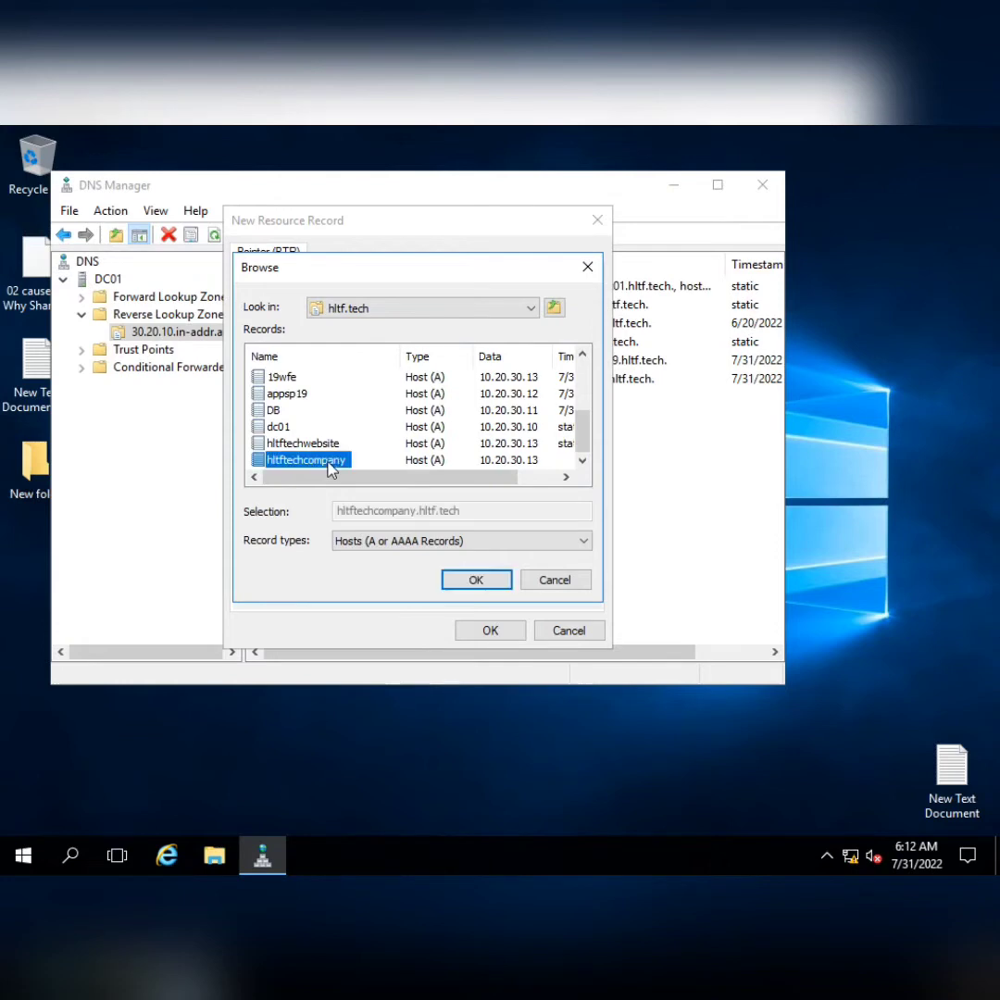
pyautogui.click(476, 581)
pyautogui.click(505, 639)
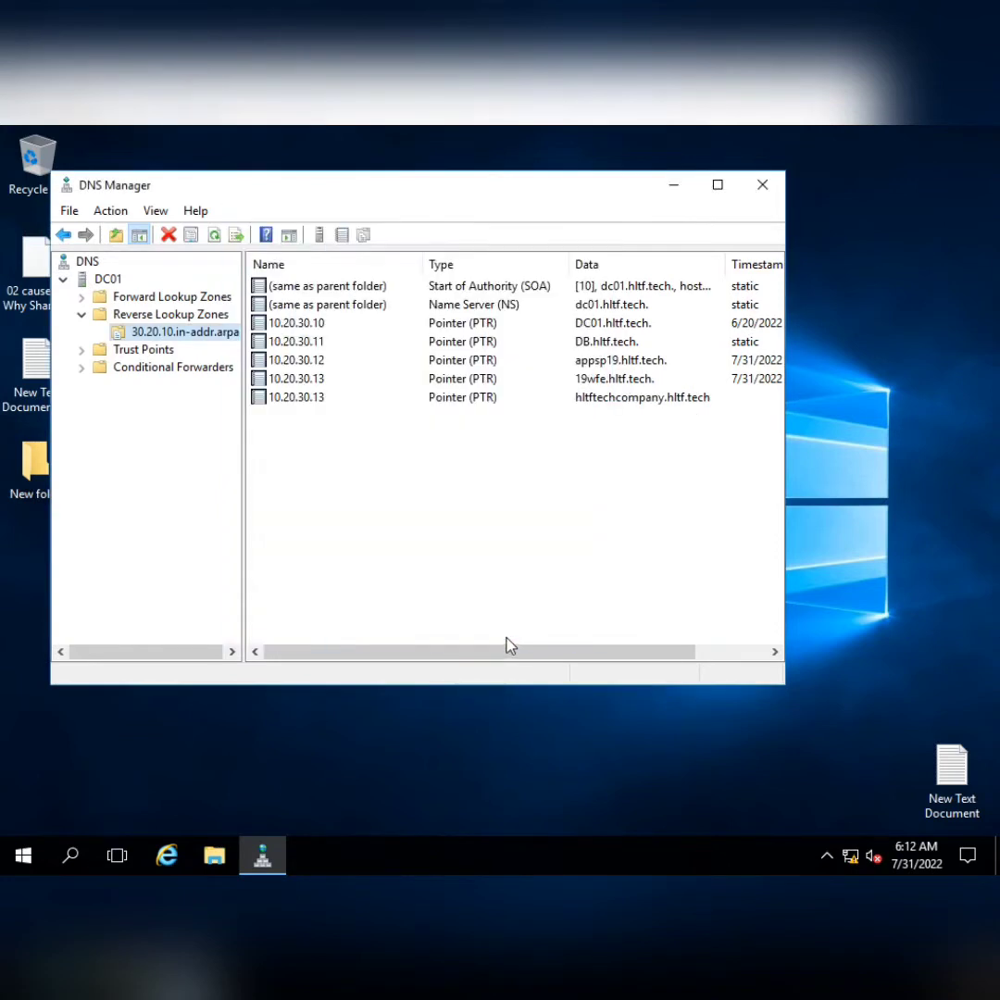
pyautogui.click(80, 315)
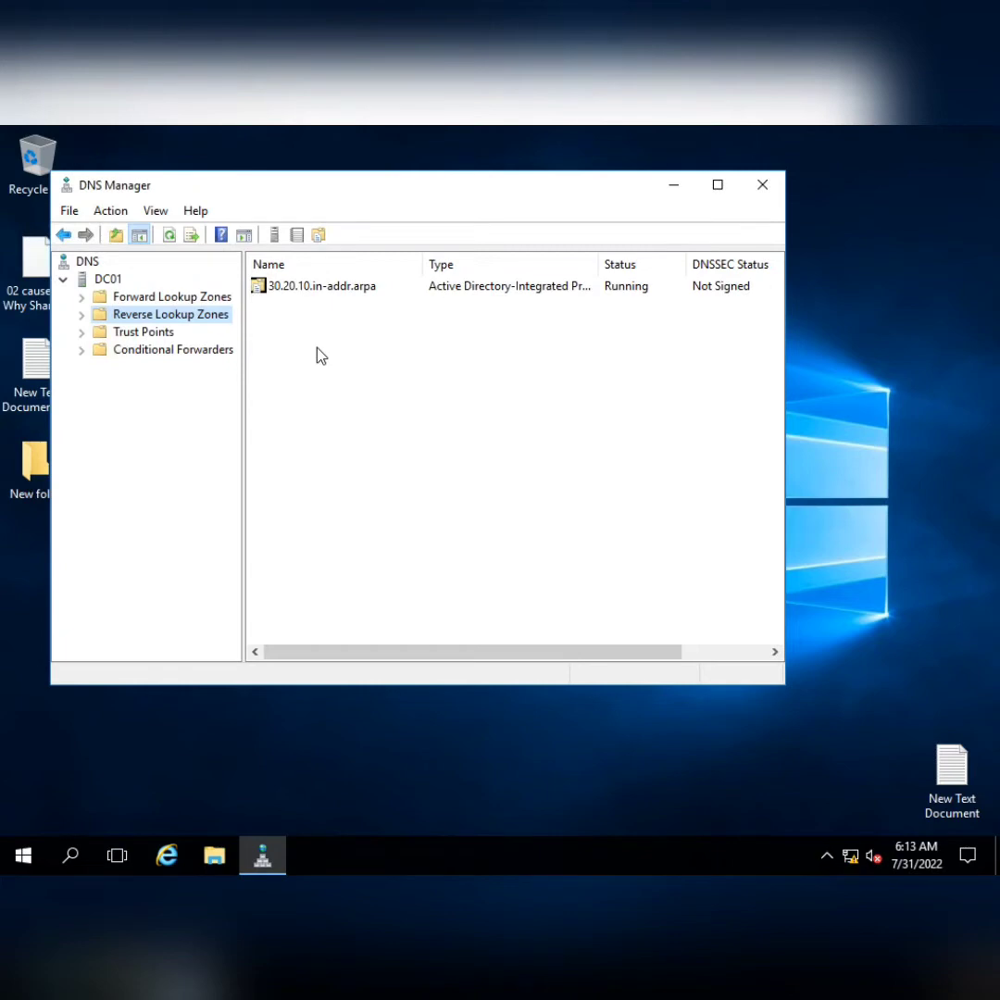
# Run gpupdate /force in Command Prompt, then minimize the remote session
pyautogui.click(20, 857)
pyautogui.write('c')
pyautogui.press('Return')
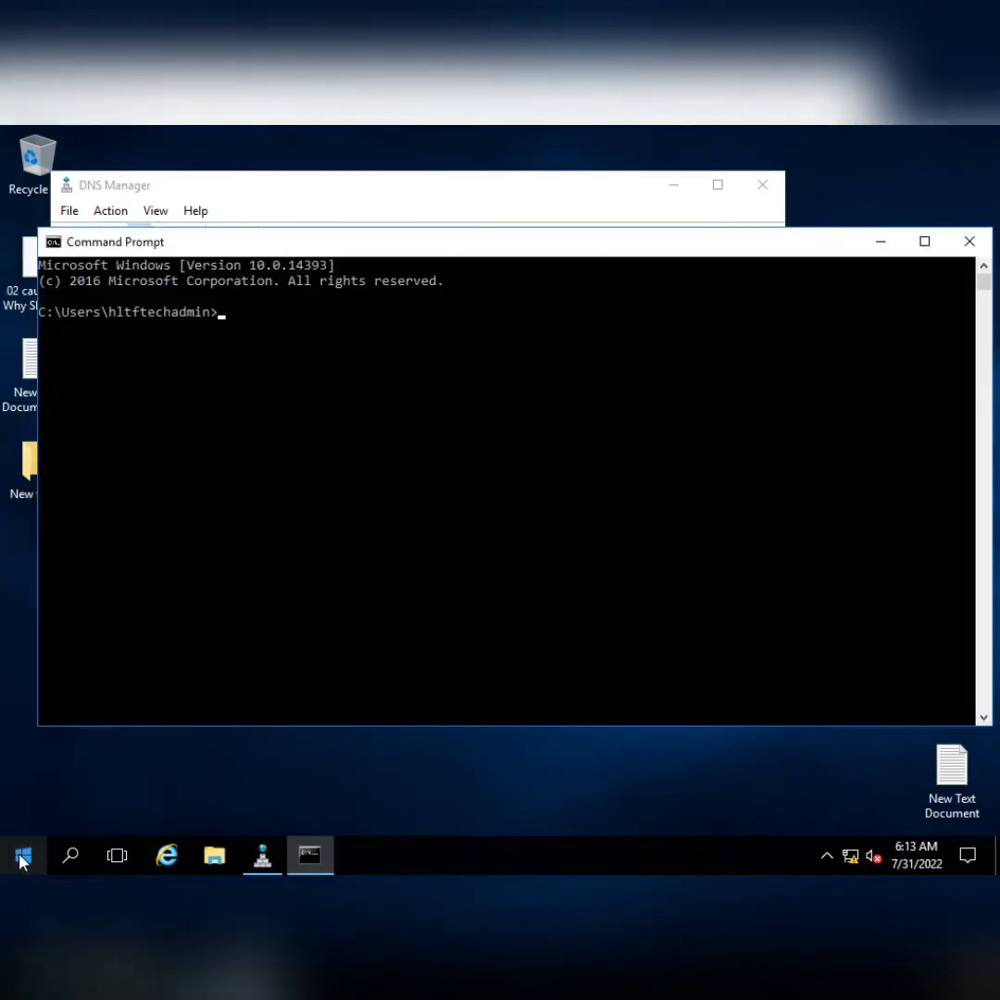
pyautogui.write('gpupdate /force')
pyautogui.press('Return')
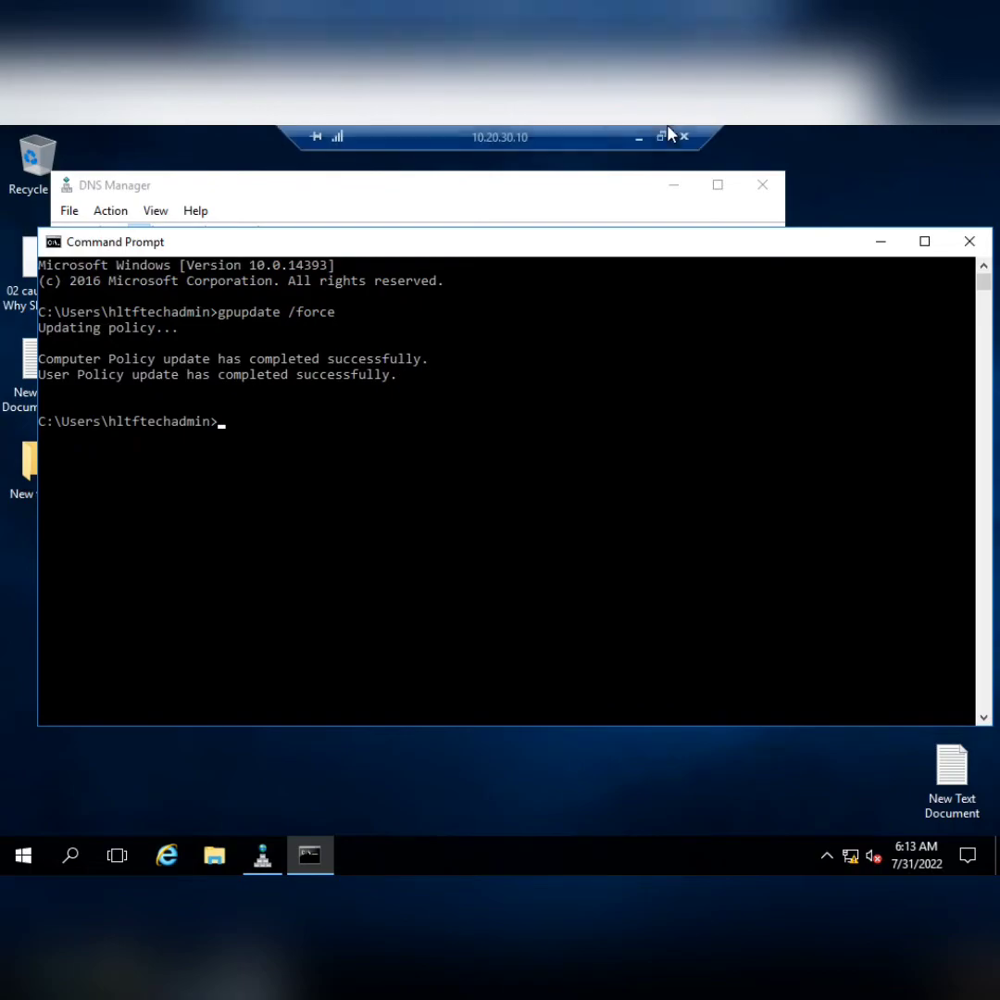
pyautogui.click(638, 141)
# In the 10.20.30.13 session, correct the ping target to hltftechcompany.hltf.tech and run it
pyautogui.moveTo(537, 861)
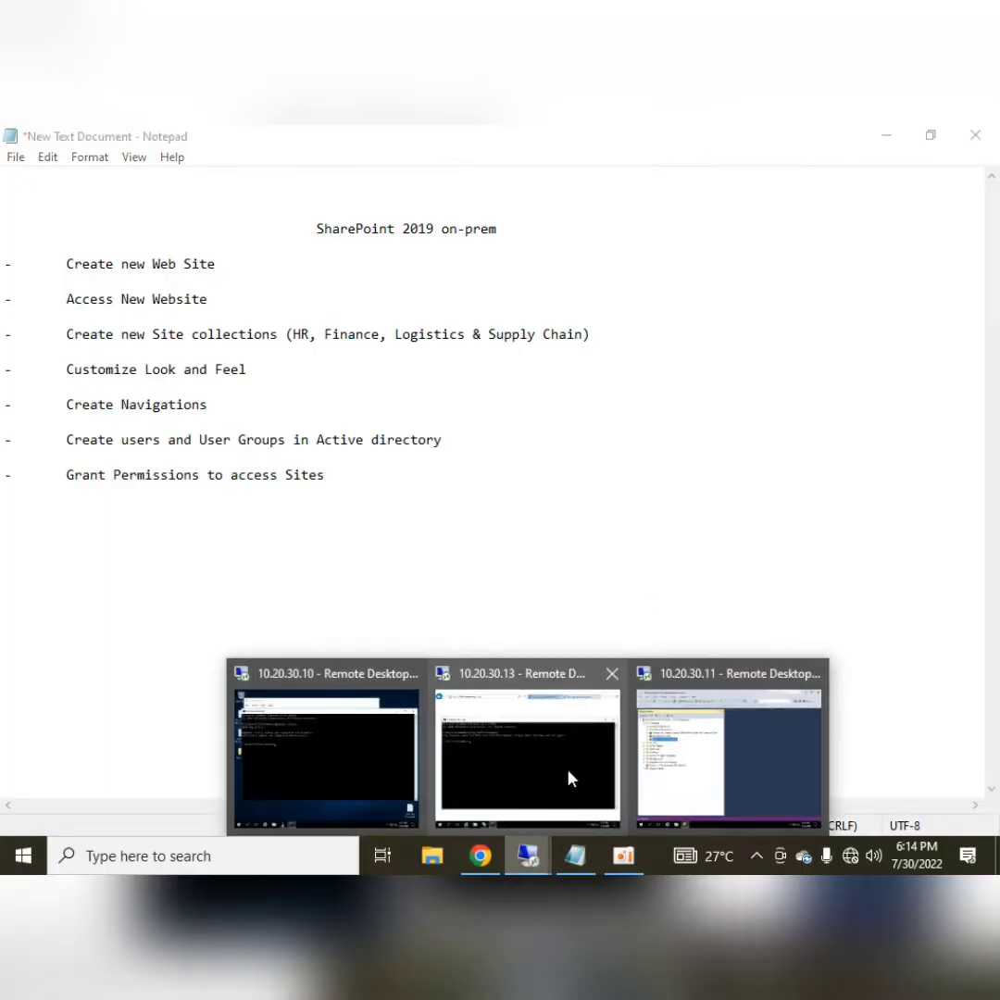
pyautogui.click(574, 776)
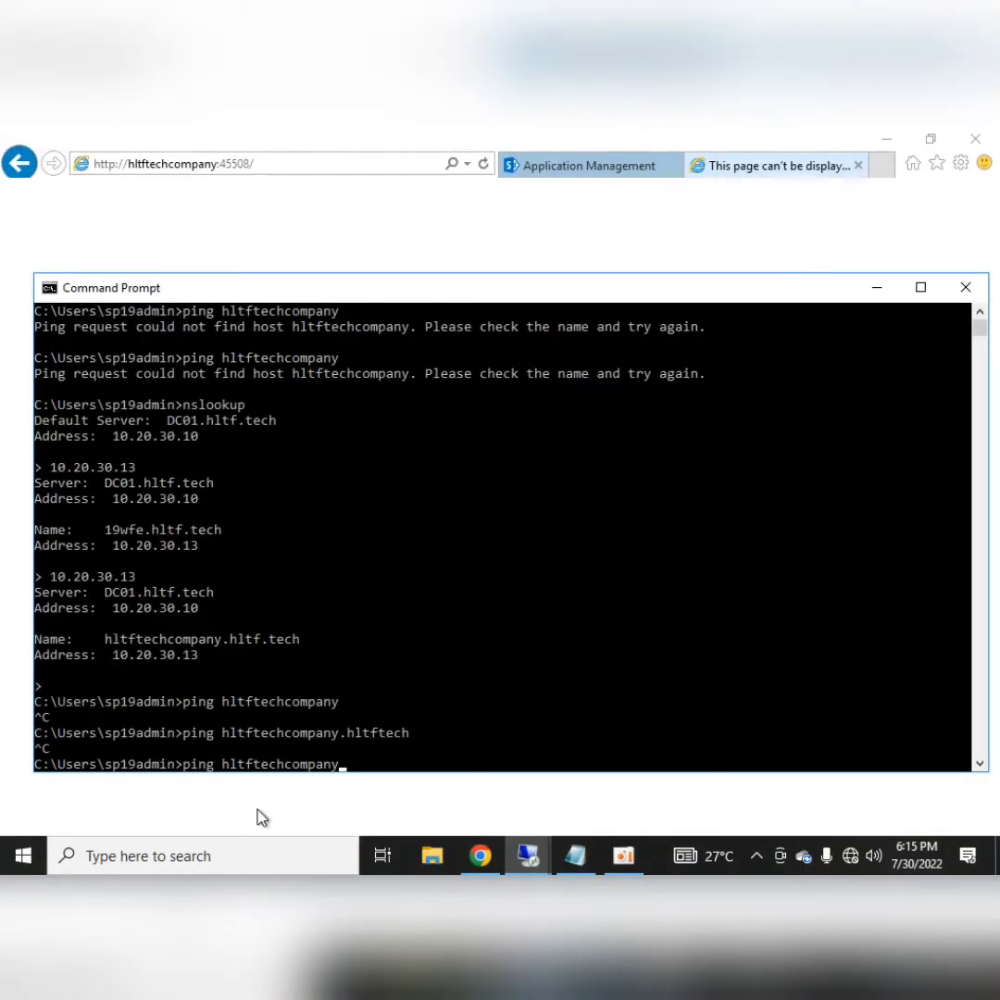
pyautogui.write('.hltftech')
pyautogui.press('BackSpace')
pyautogui.press('BackSpace')
pyautogui.press('BackSpace')
pyautogui.press('BackSpace')
pyautogui.write('/')
pyautogui.press('BackSpace')
pyautogui.write('.tech')
pyautogui.press('Return')
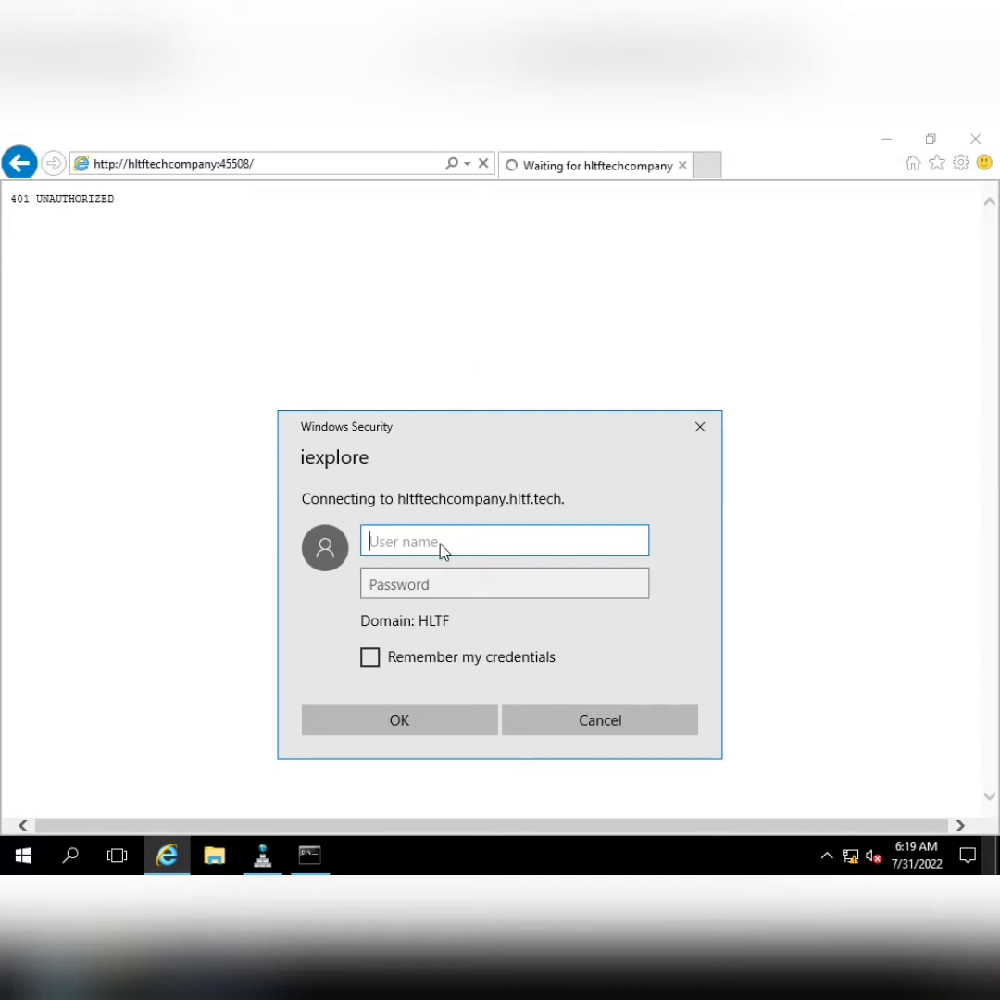
# Sign in with the admin user name and password, then look over the hltftechcompany home page
pyautogui.write('sp19admin')
pyautogui.press('Tab')
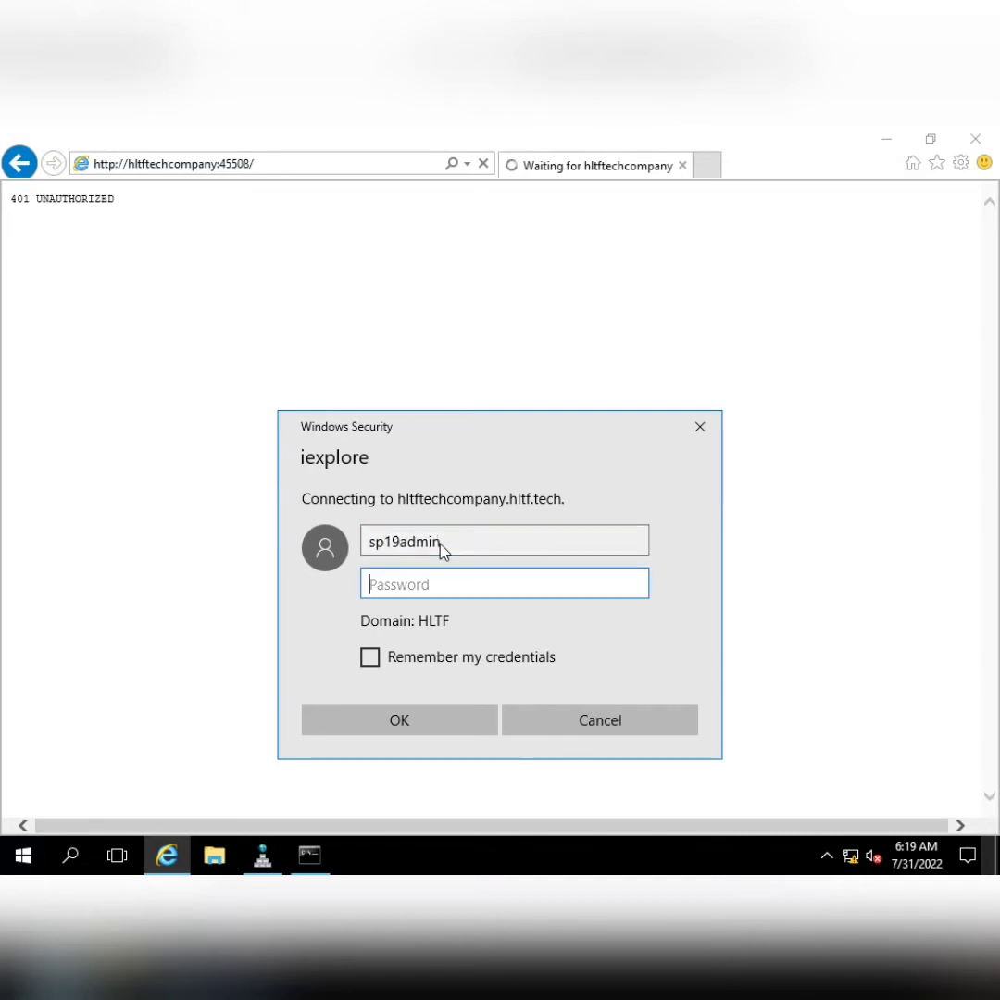
pyautogui.write('••••••••')
pyautogui.press('Return')
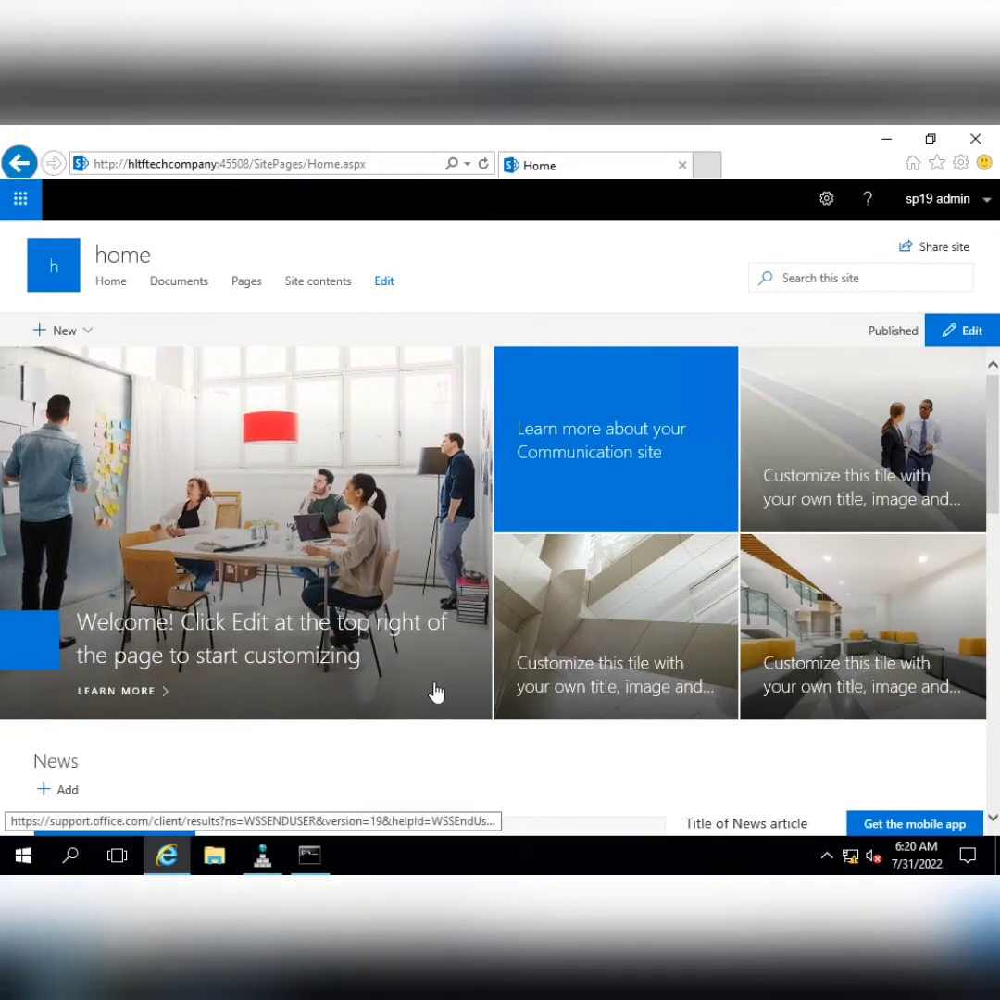
pyautogui.scroll(-5, 507, 676)
pyautogui.scroll(-6, 507, 679)
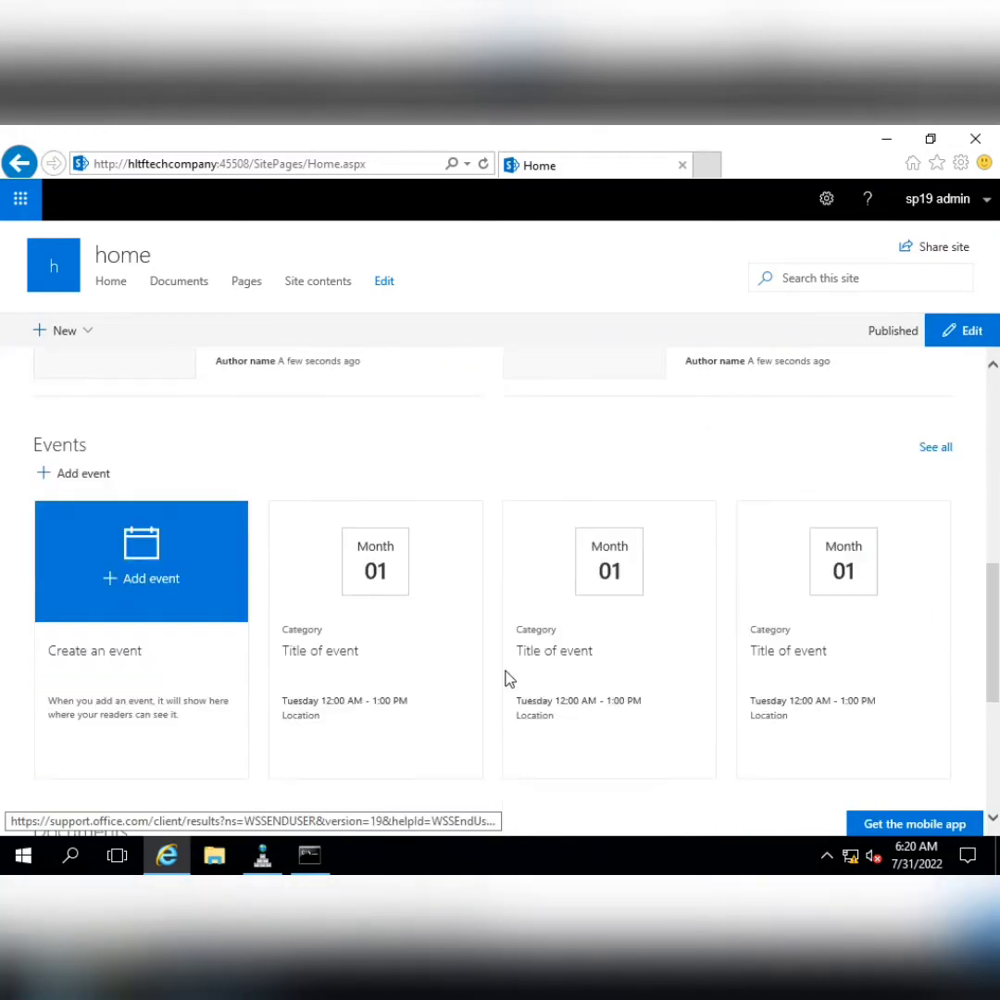
pyautogui.scroll(10, 507, 678)
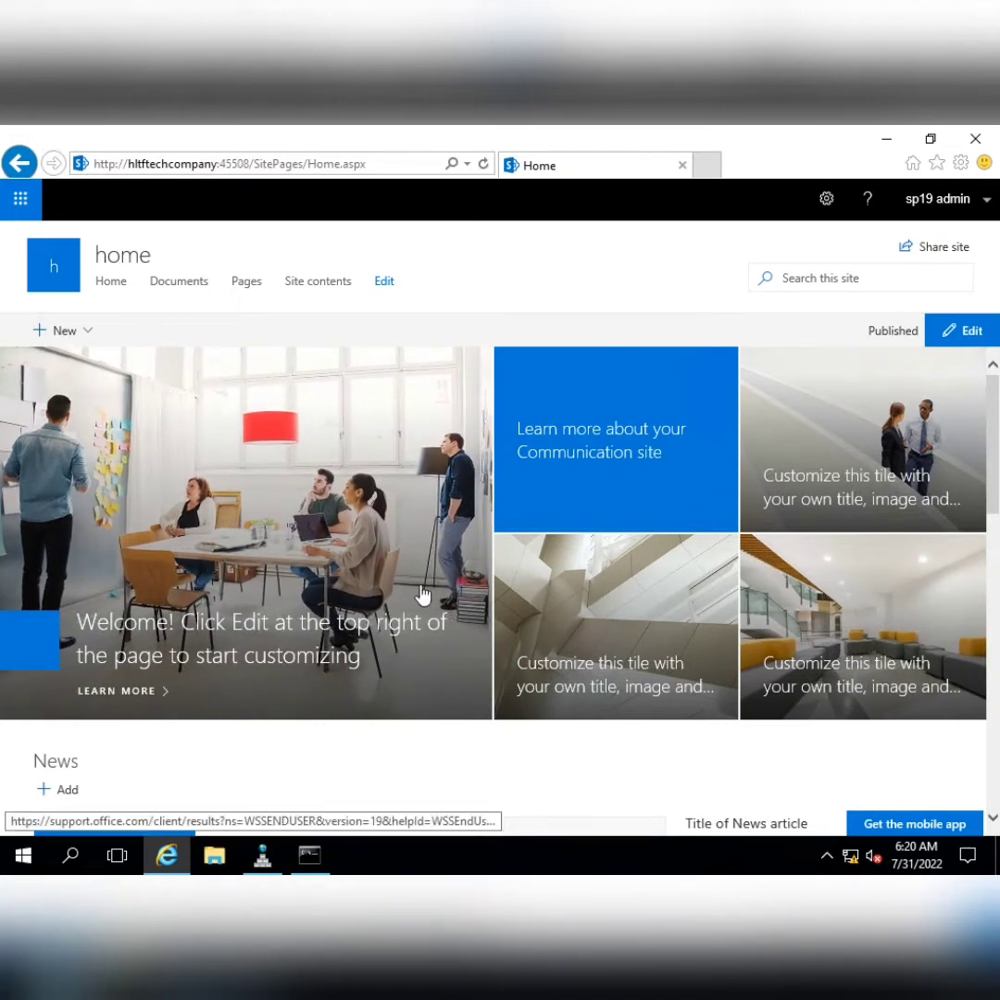
# Delete the News section and the hero tiles section from the home page
pyautogui.click(984, 333)
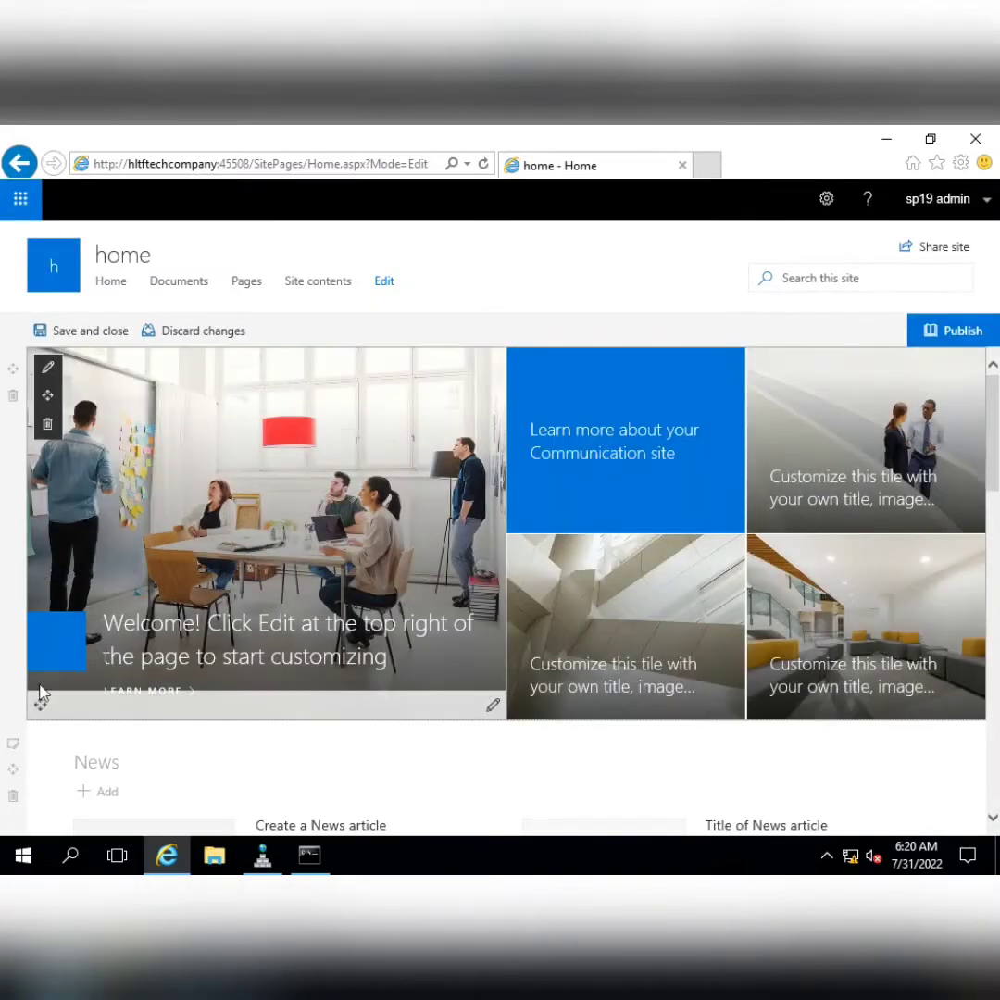
pyautogui.click(13, 798)
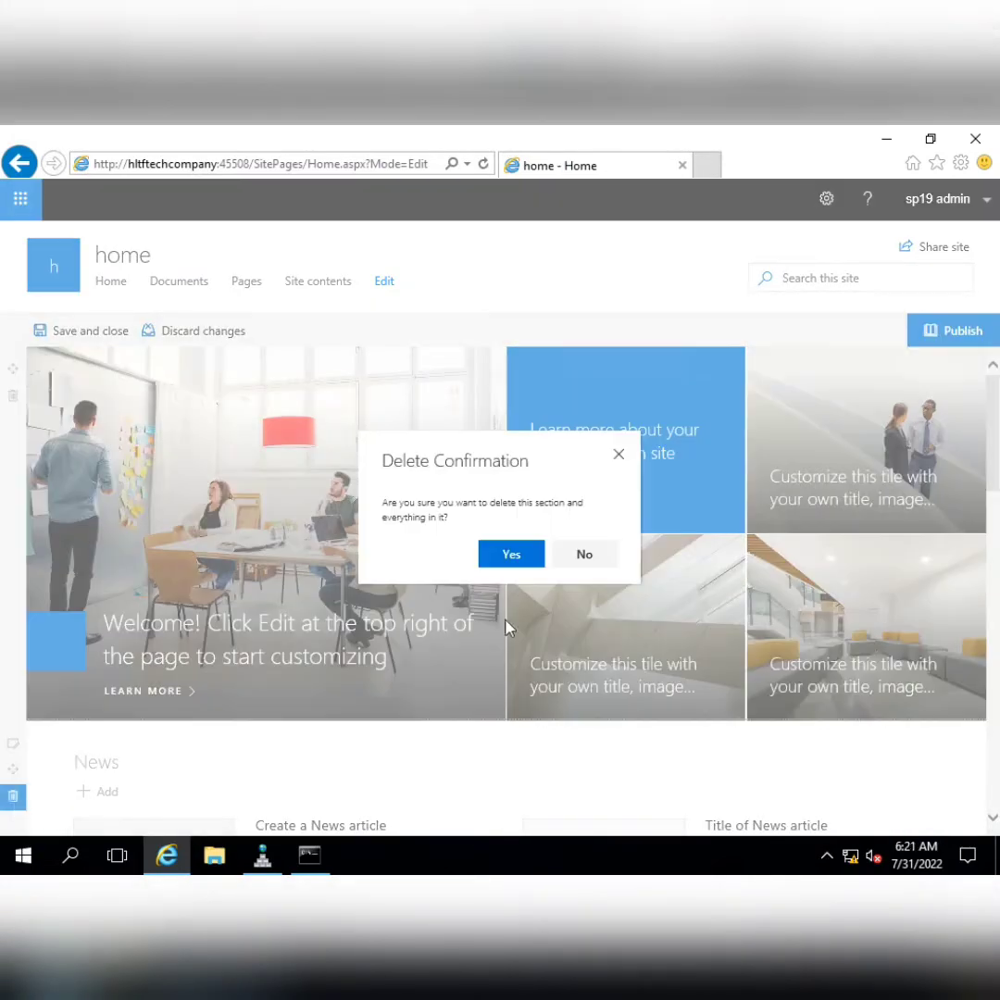
pyautogui.click(495, 559)
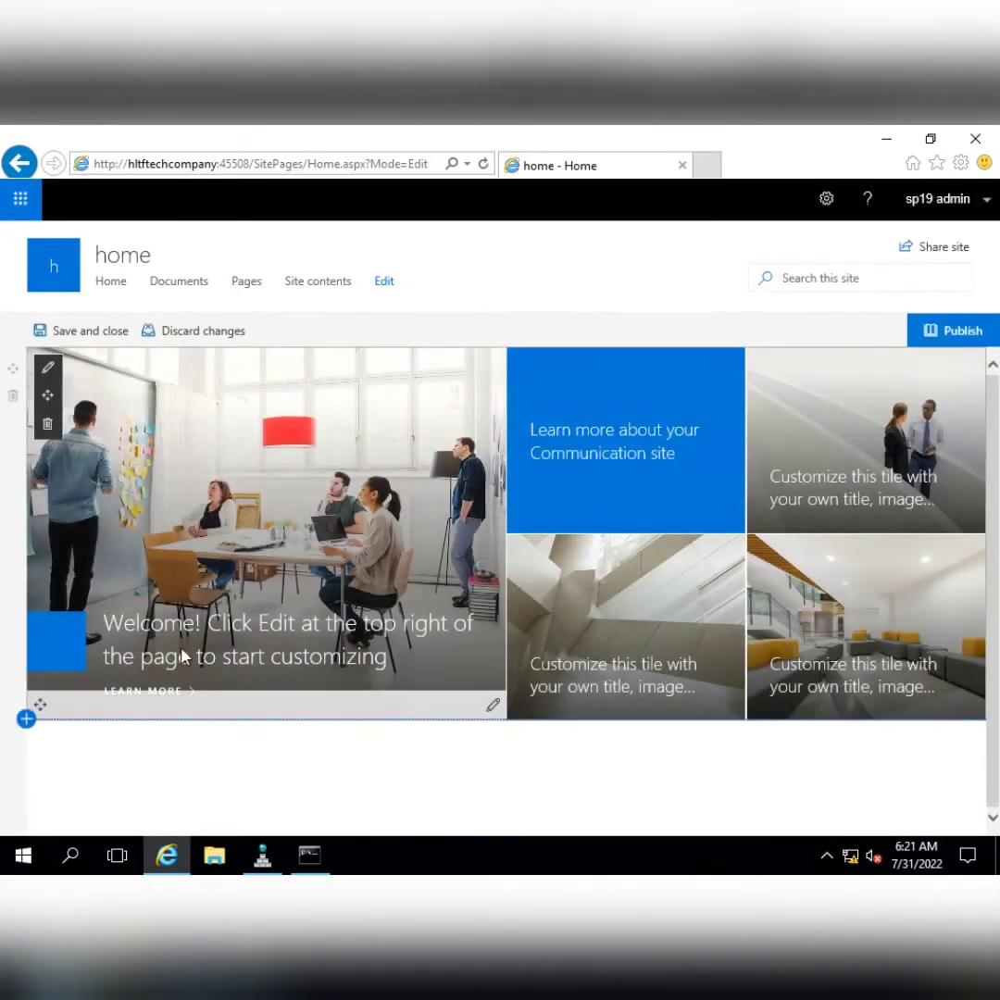
pyautogui.click(13, 395)
pyautogui.click(511, 553)
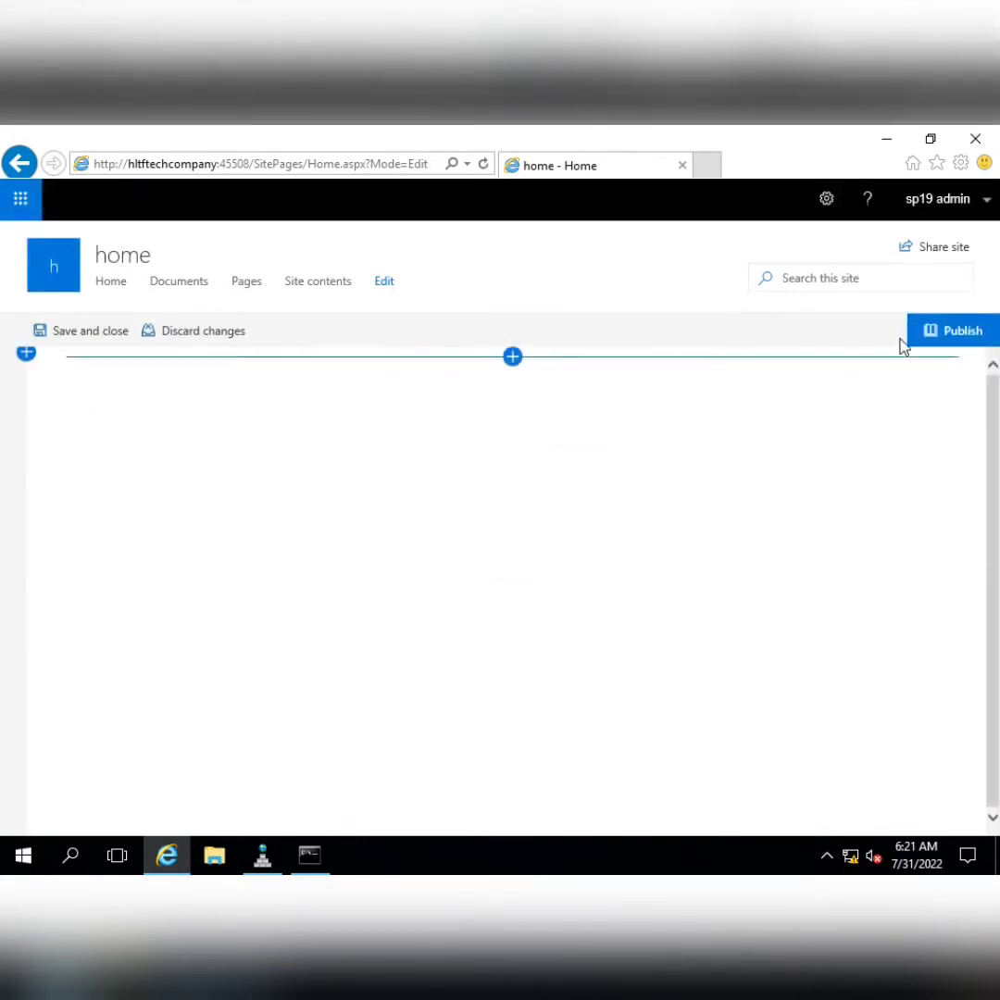
# Save and publish the emptied home page
pyautogui.click(66, 332)
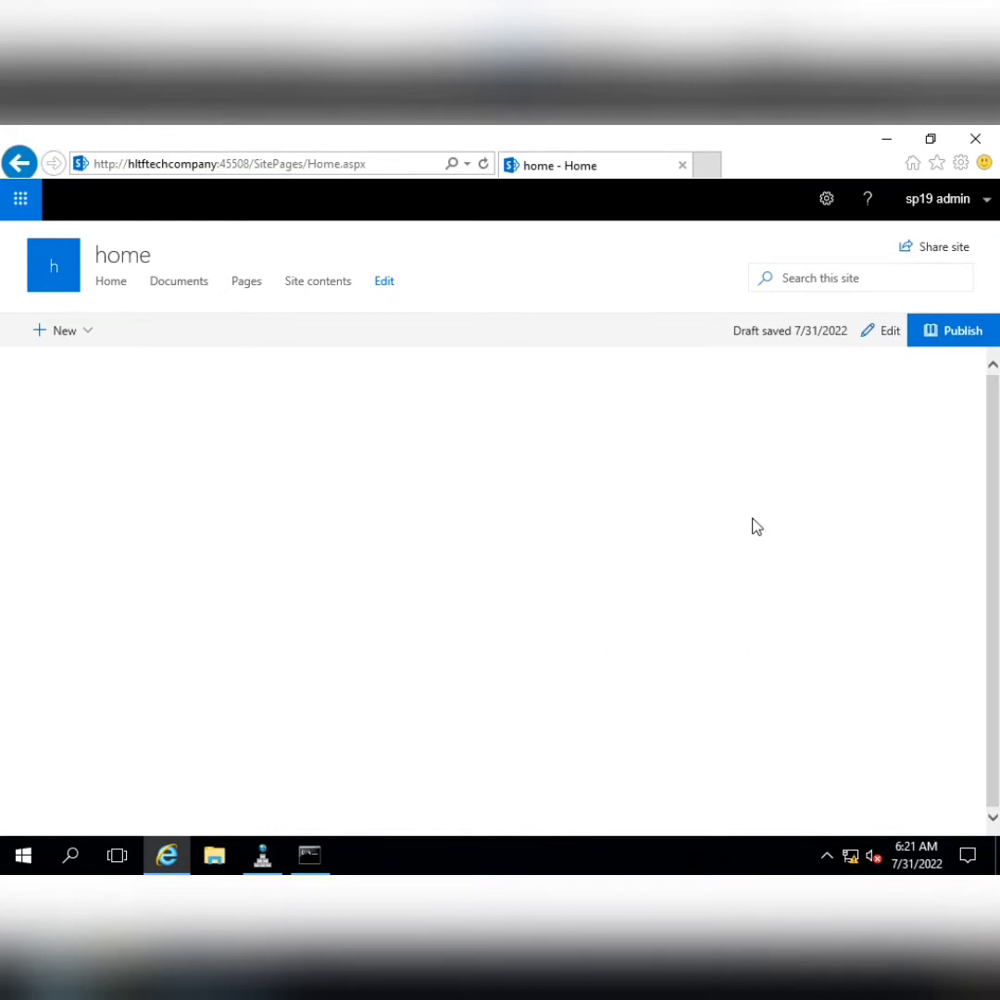
pyautogui.click(961, 333)
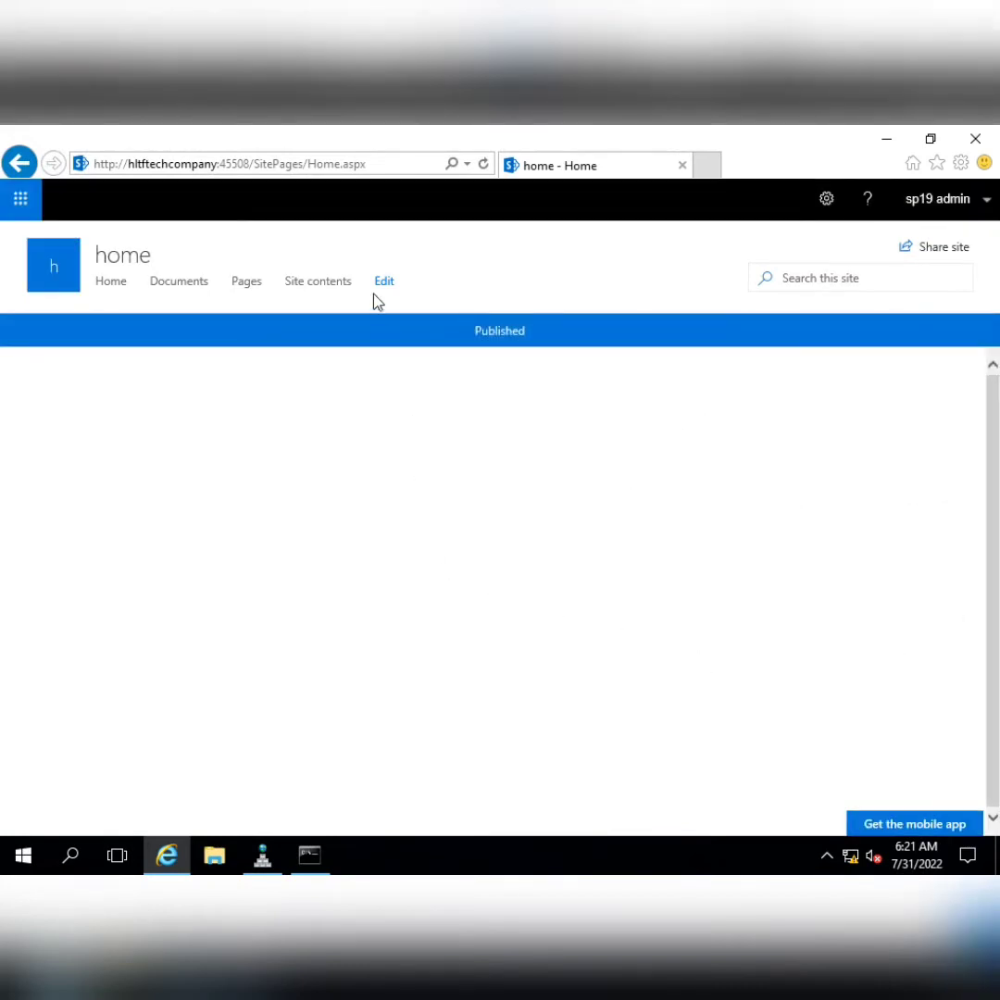
pyautogui.click(385, 283)
# Remove the Site contents, Pages and Documents navigation links, save, and return to Home
pyautogui.click(154, 348)
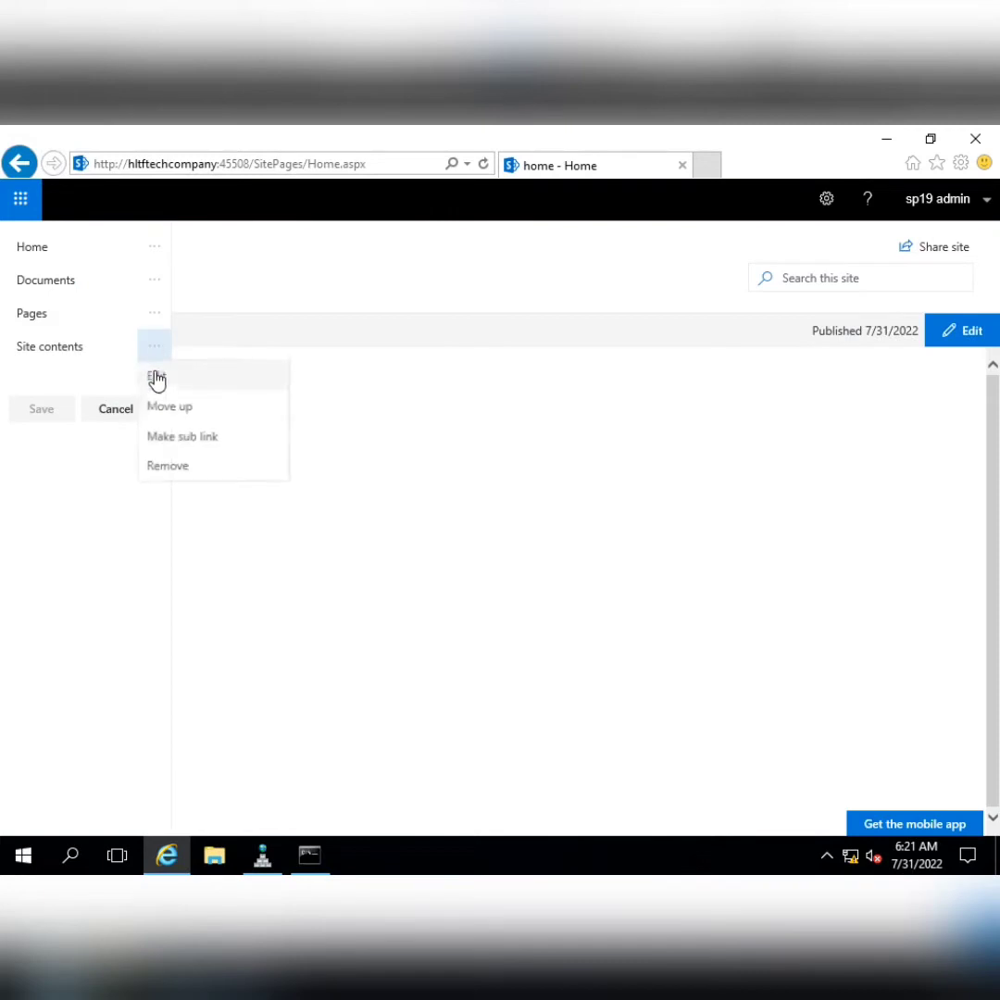
pyautogui.click(174, 469)
pyautogui.click(154, 315)
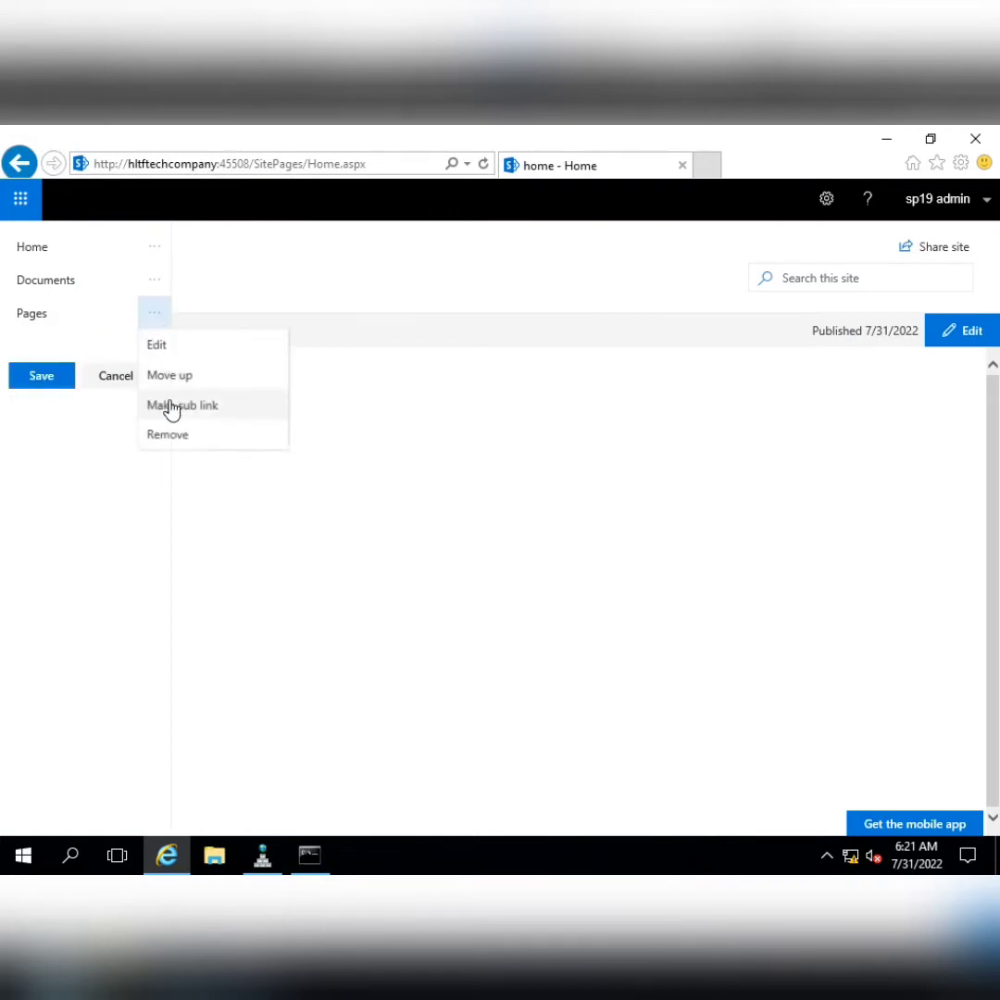
pyautogui.click(166, 433)
pyautogui.click(154, 280)
pyautogui.click(167, 398)
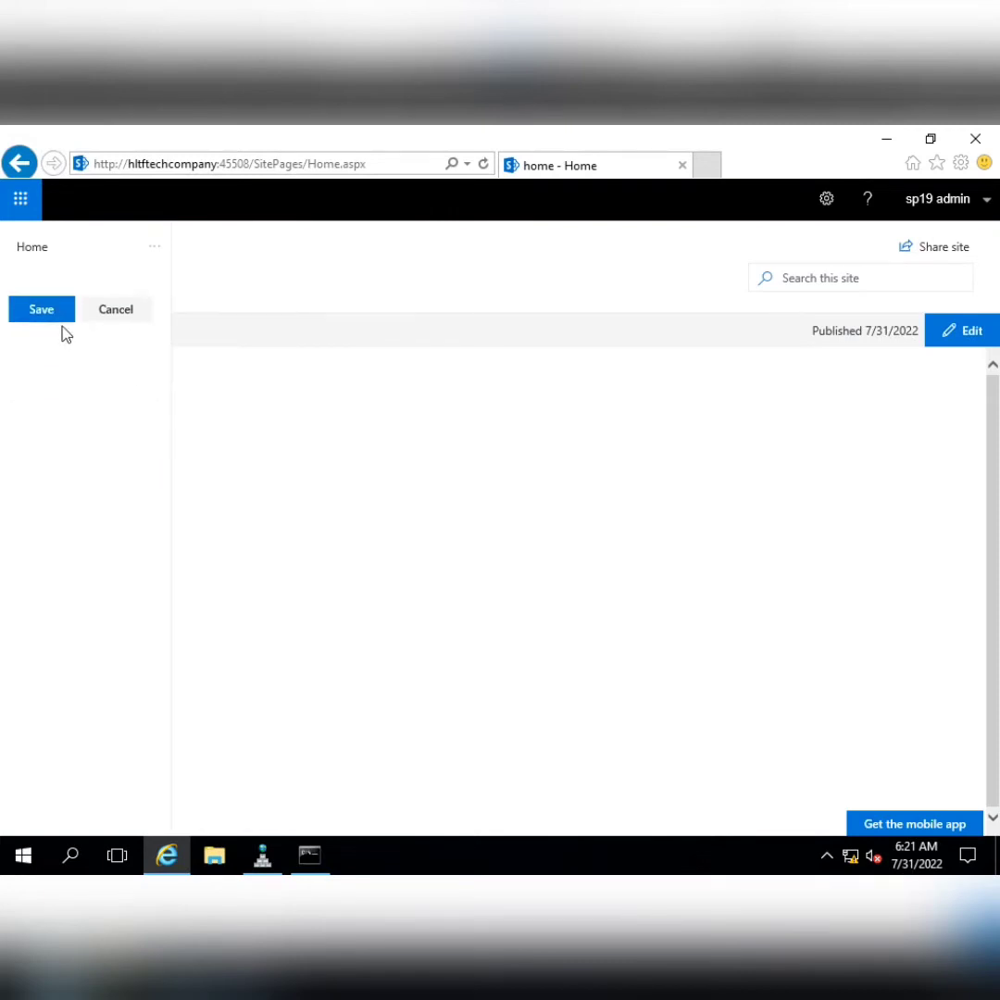
pyautogui.click(38, 311)
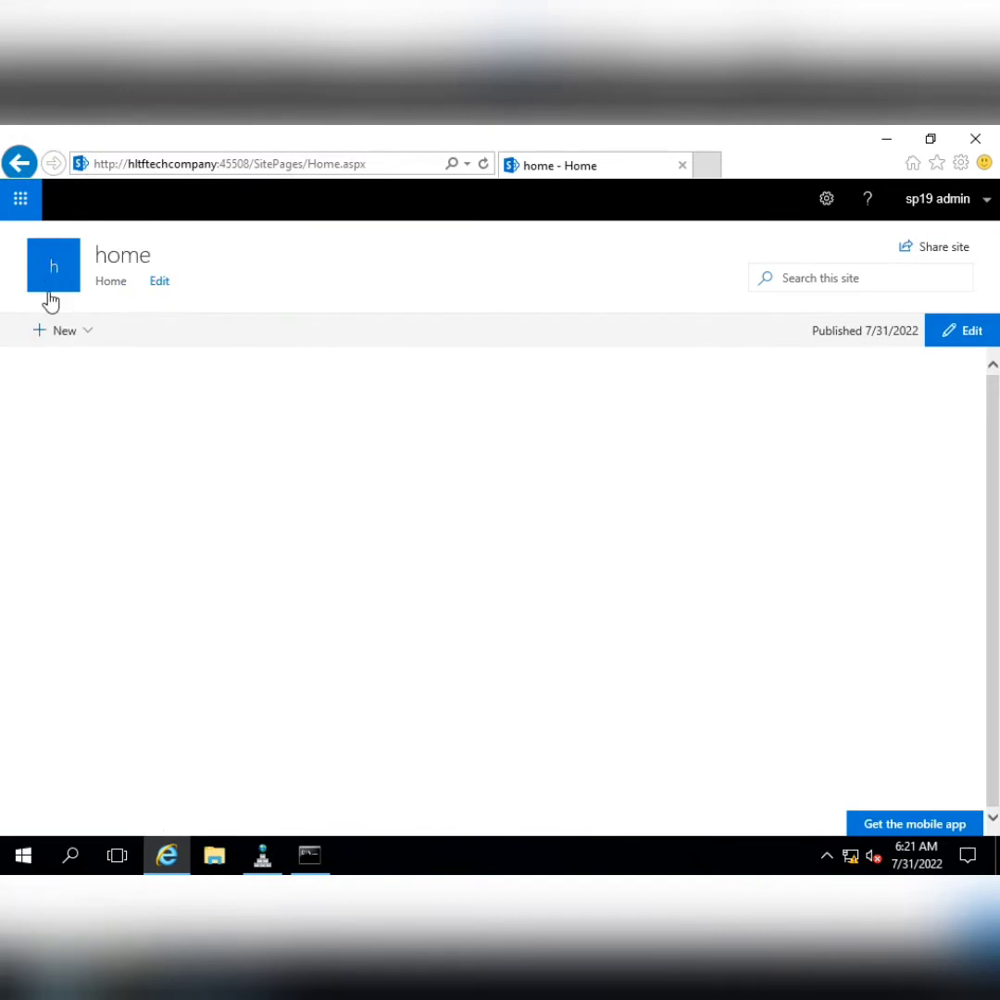
pyautogui.click(111, 287)
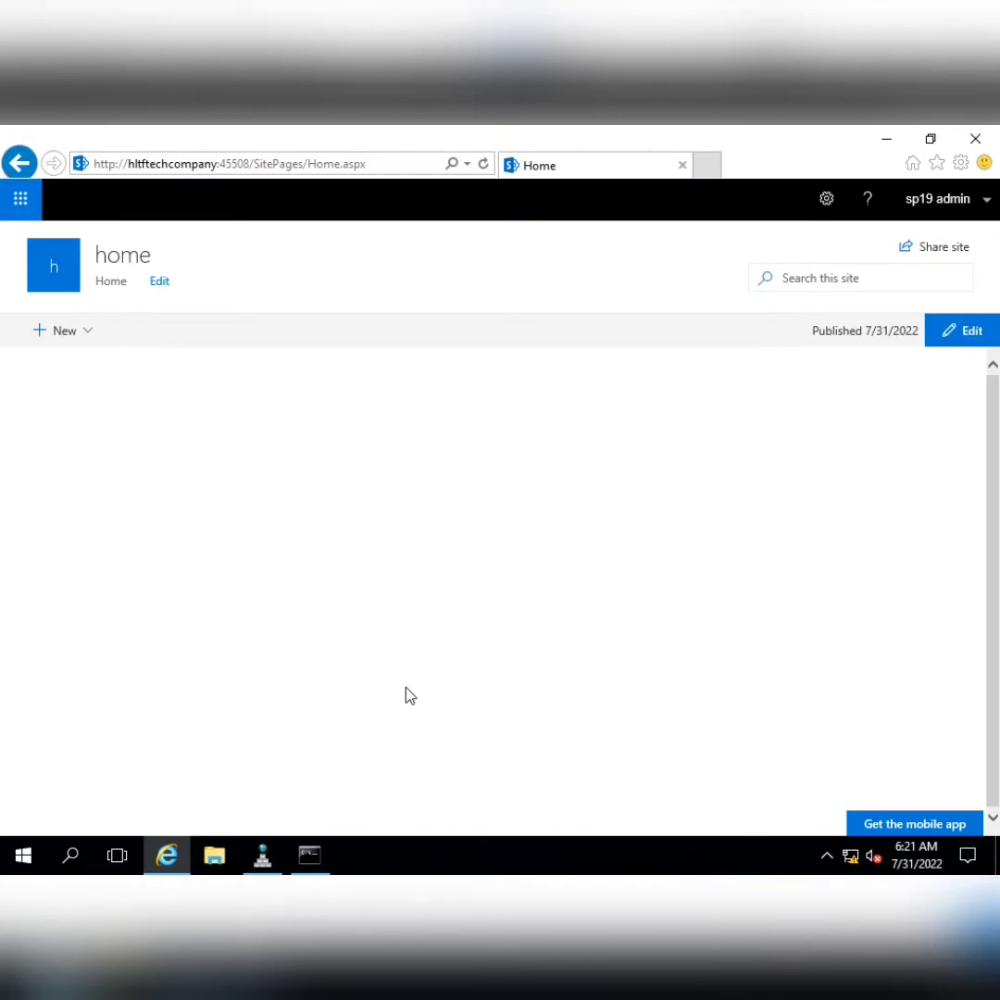
# In the local Notepad notes, highlight the Access New Website and site collections task lines
pyautogui.moveTo(528, 132)
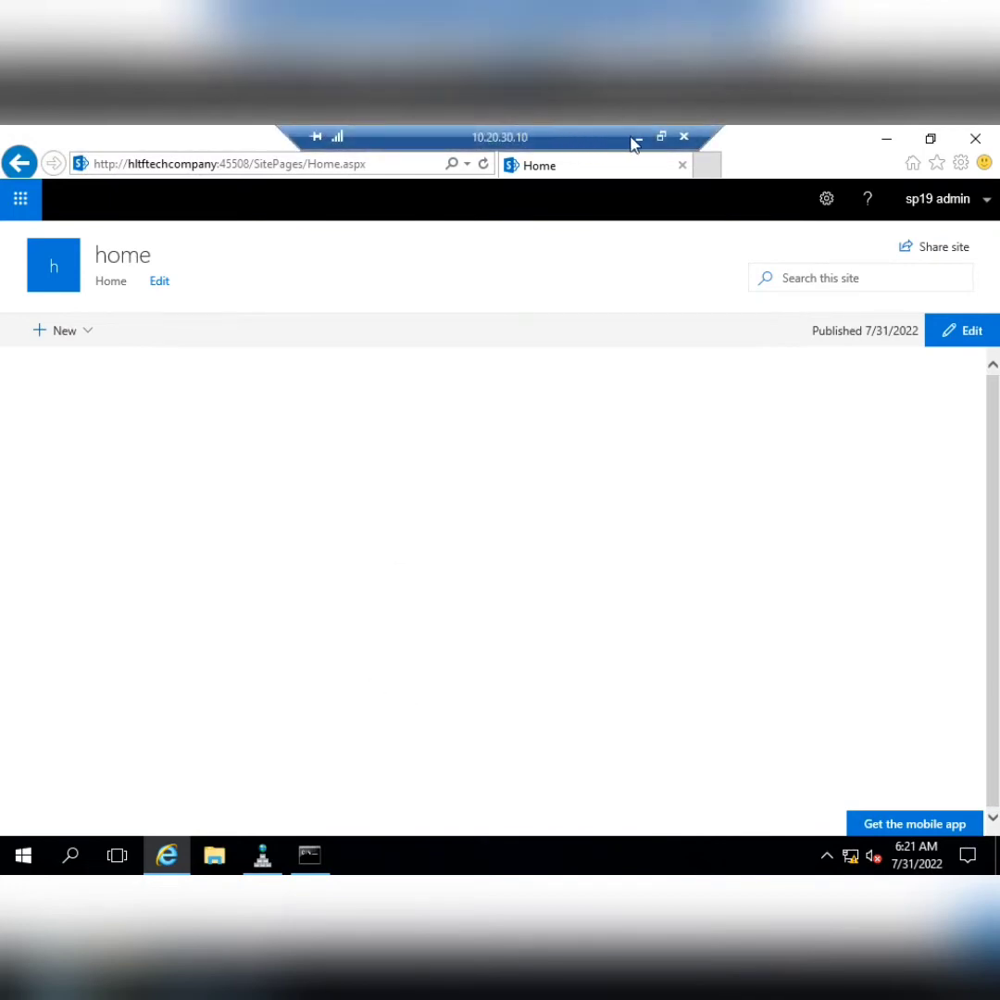
pyautogui.click(632, 138)
pyautogui.press('Down')
pyautogui.press('Down')
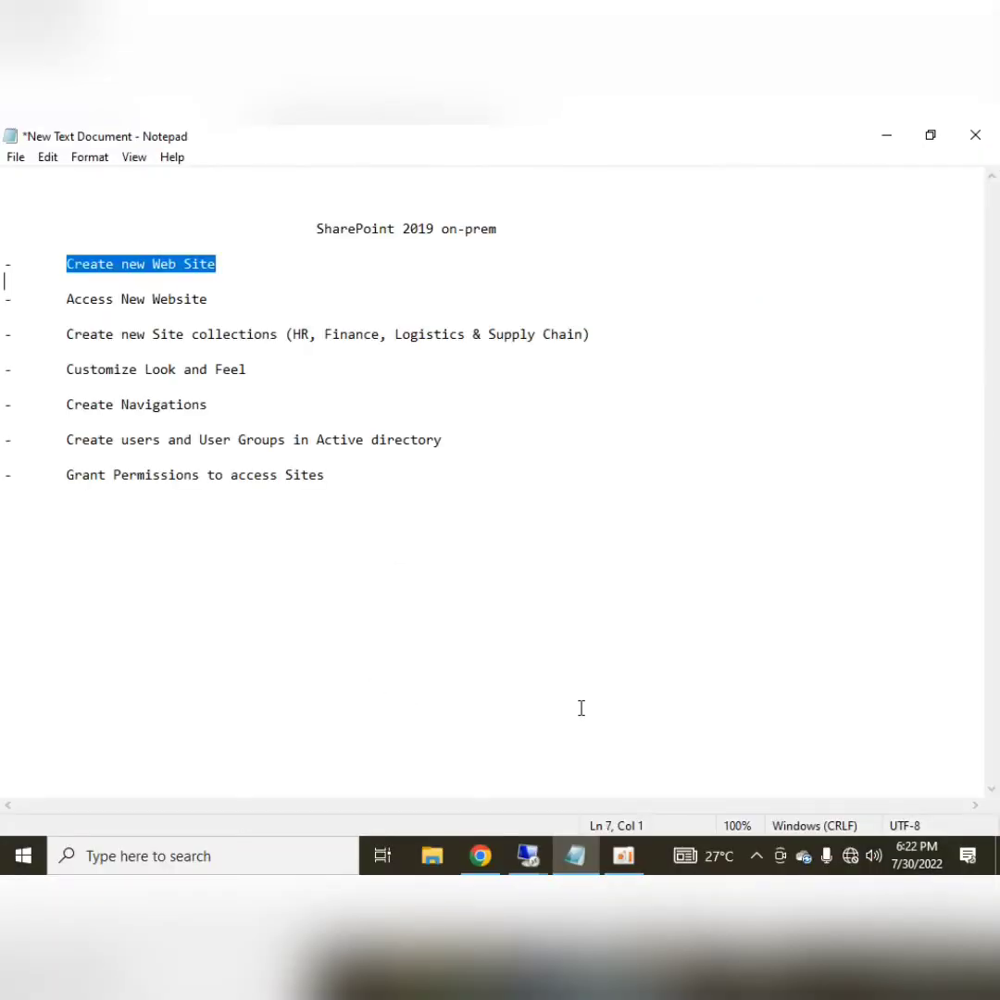
pyautogui.hotkey('shift', 'End')
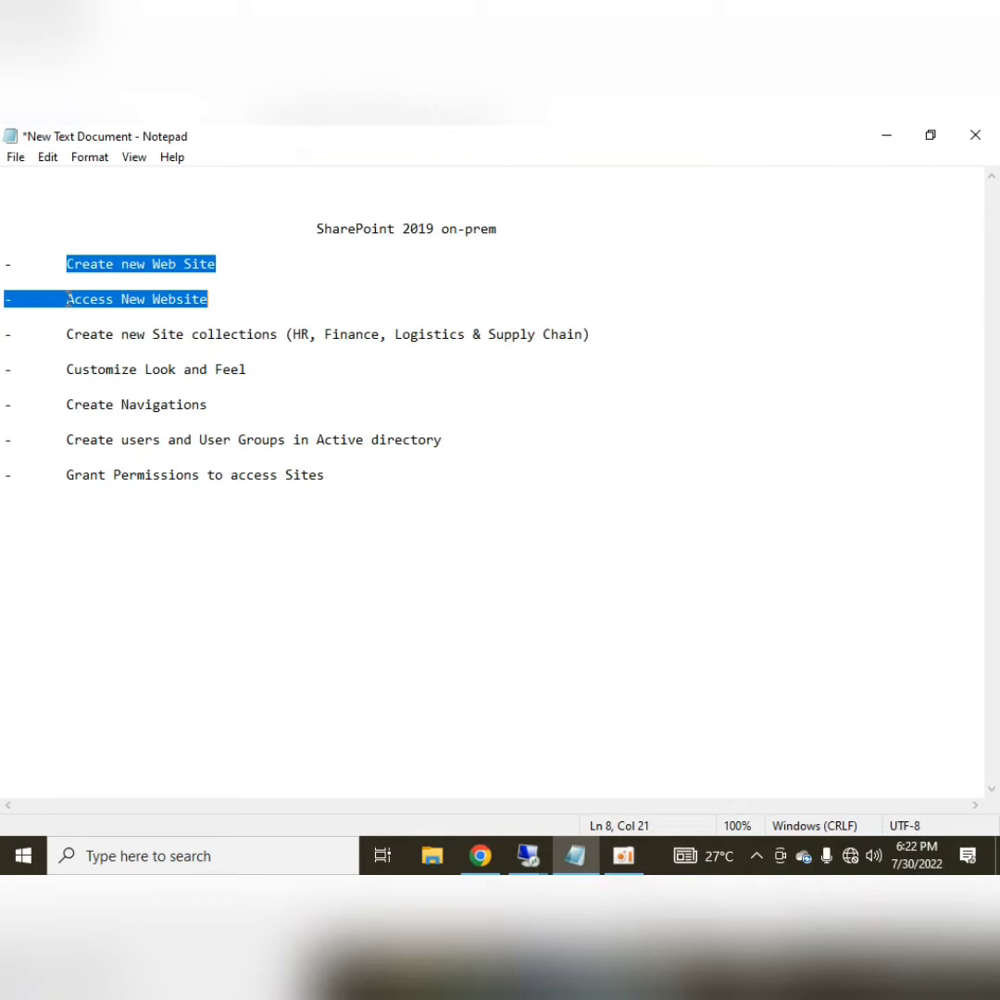
pyautogui.click(66, 337)
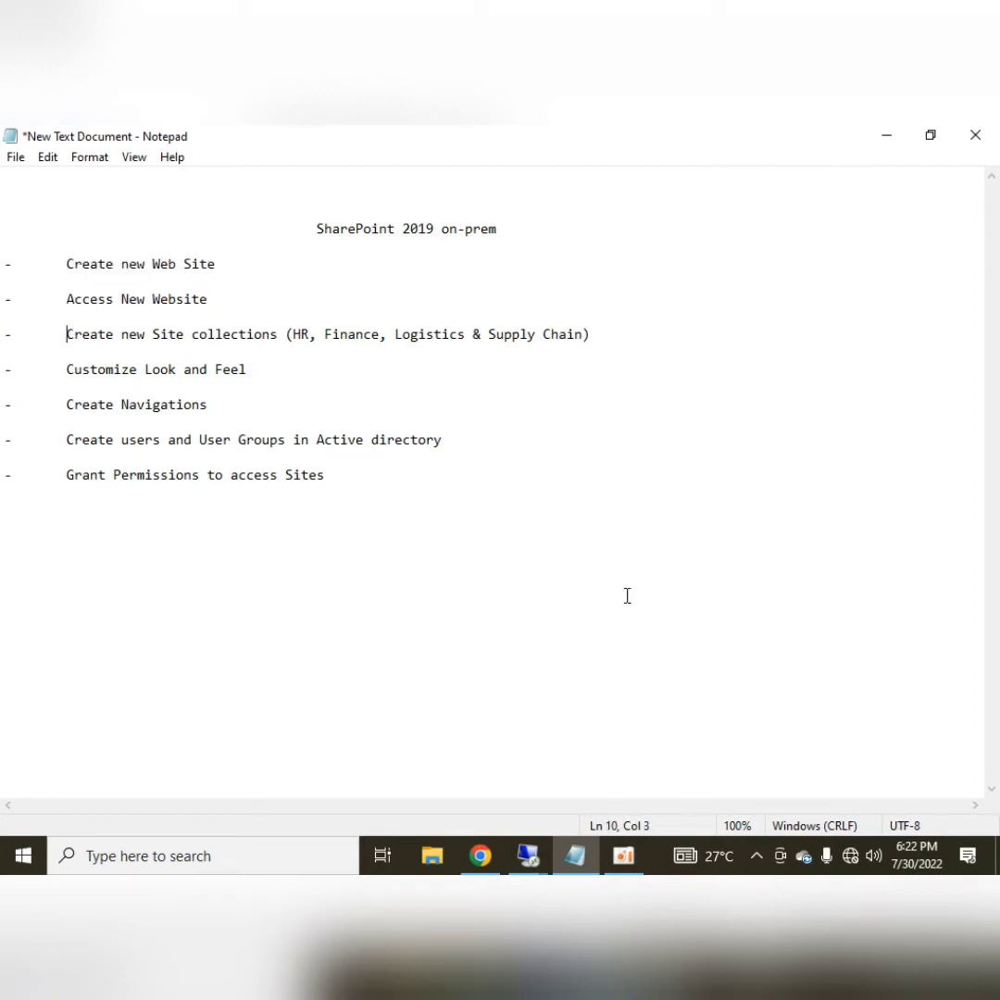
pyautogui.hotkey('shift', 'End')
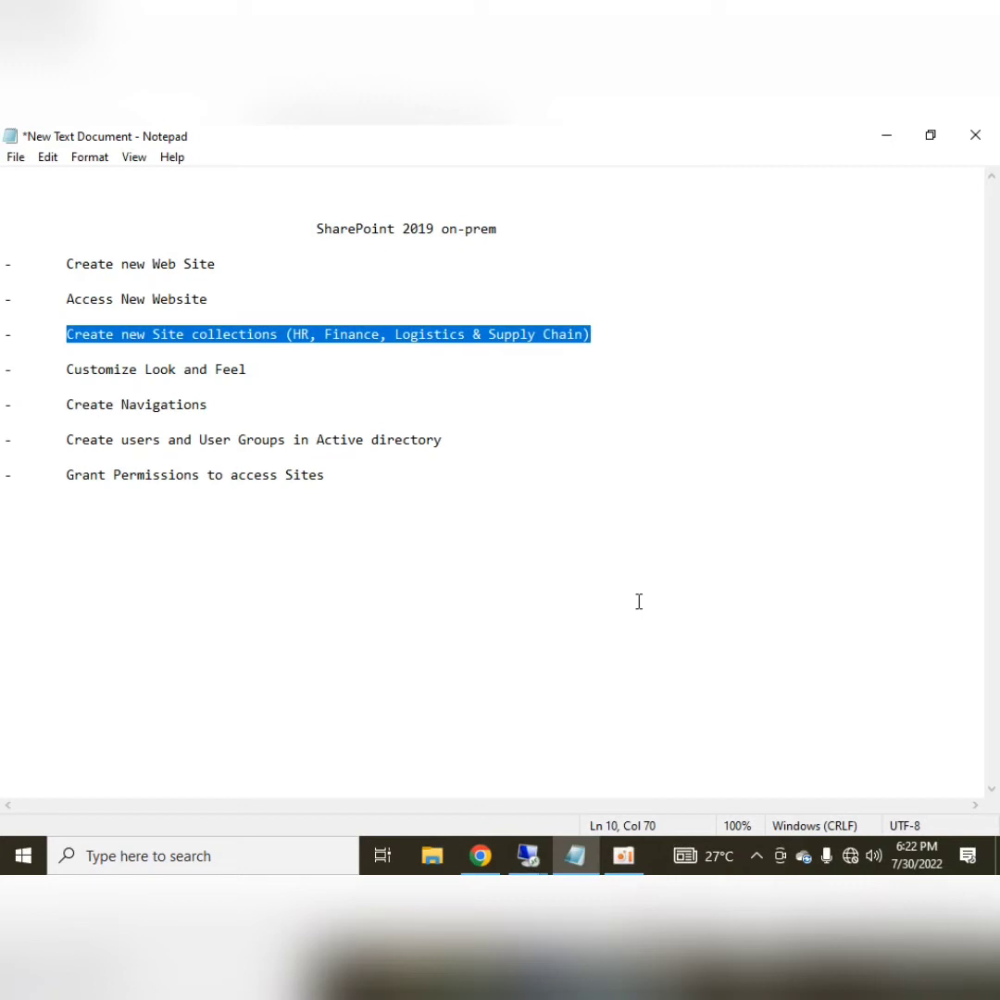
pyautogui.click(259, 372)
# Reselect the Site collections line, then bring up the remote desktop session previews
pyautogui.hotkey('ctrl', 'Home')
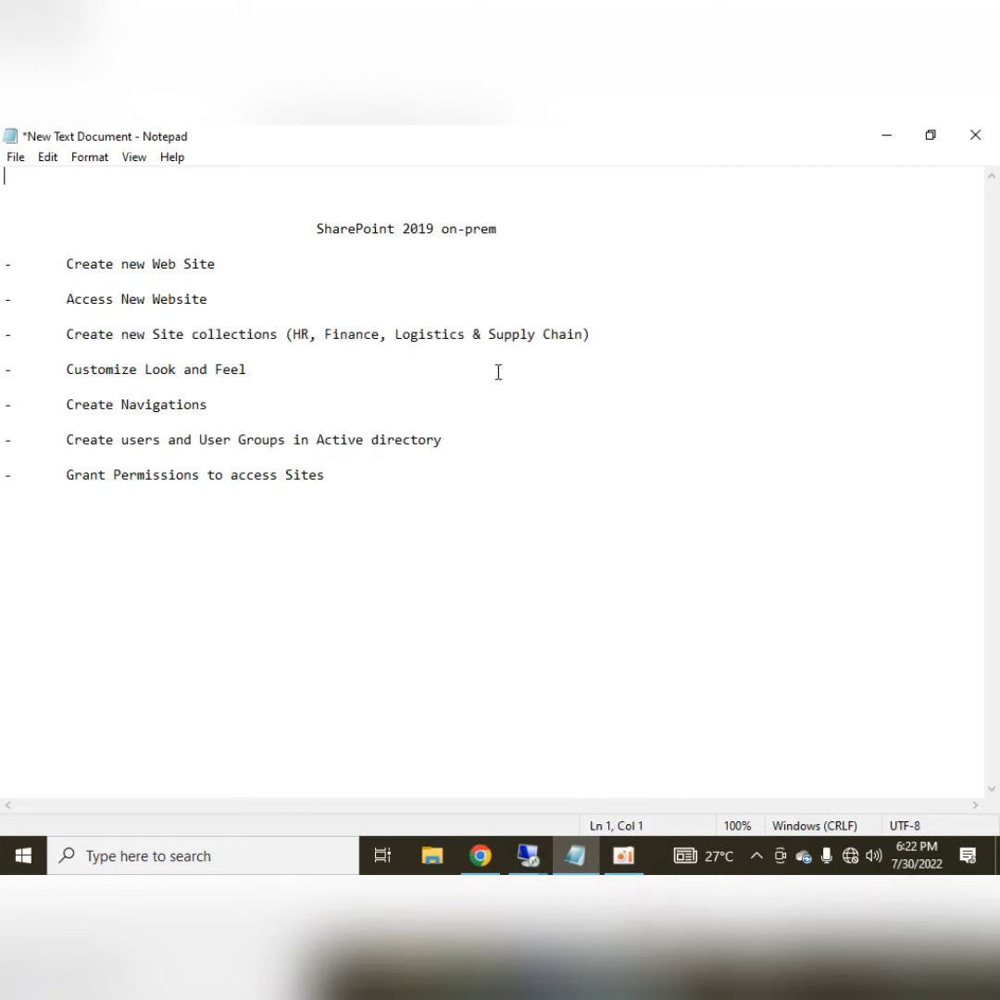
pyautogui.moveTo(465, 341); pyautogui.dragTo(471, 338)
pyautogui.click(619, 329)
pyautogui.hotkey('shift', 'Home')
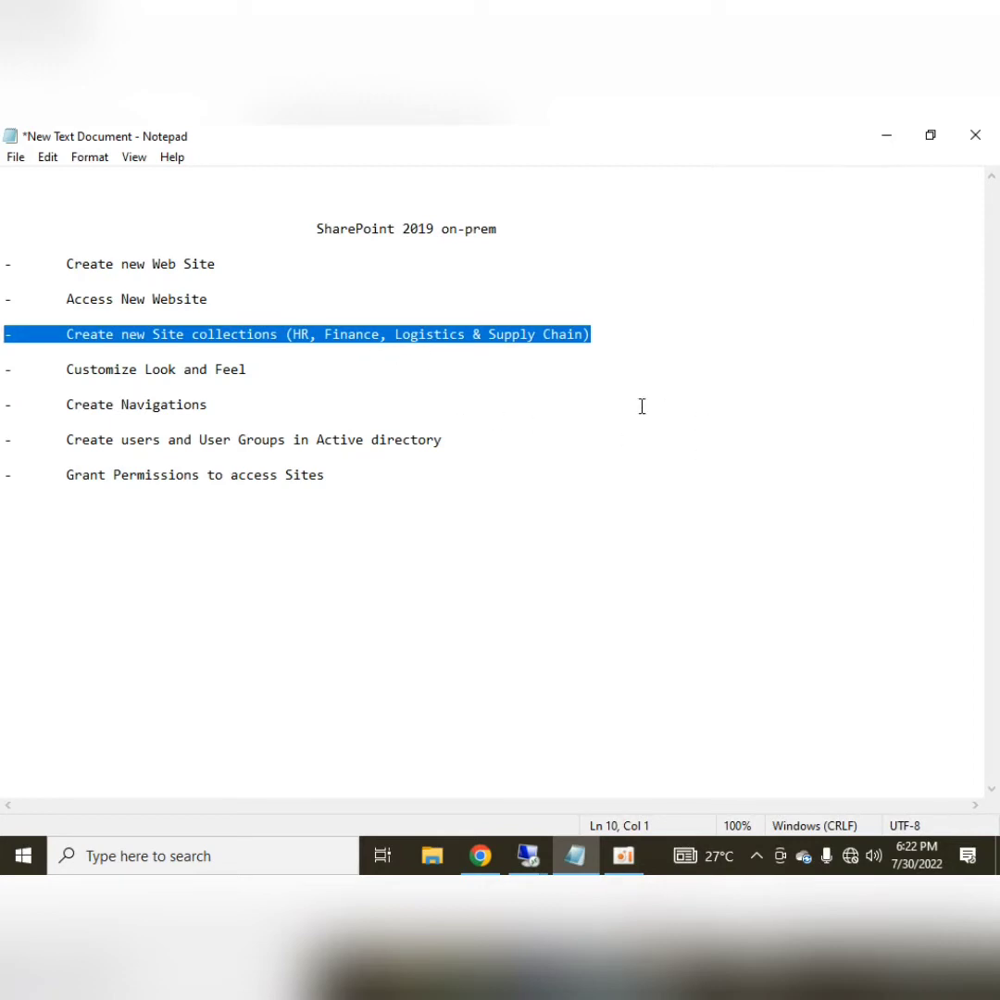
pyautogui.click(529, 854)
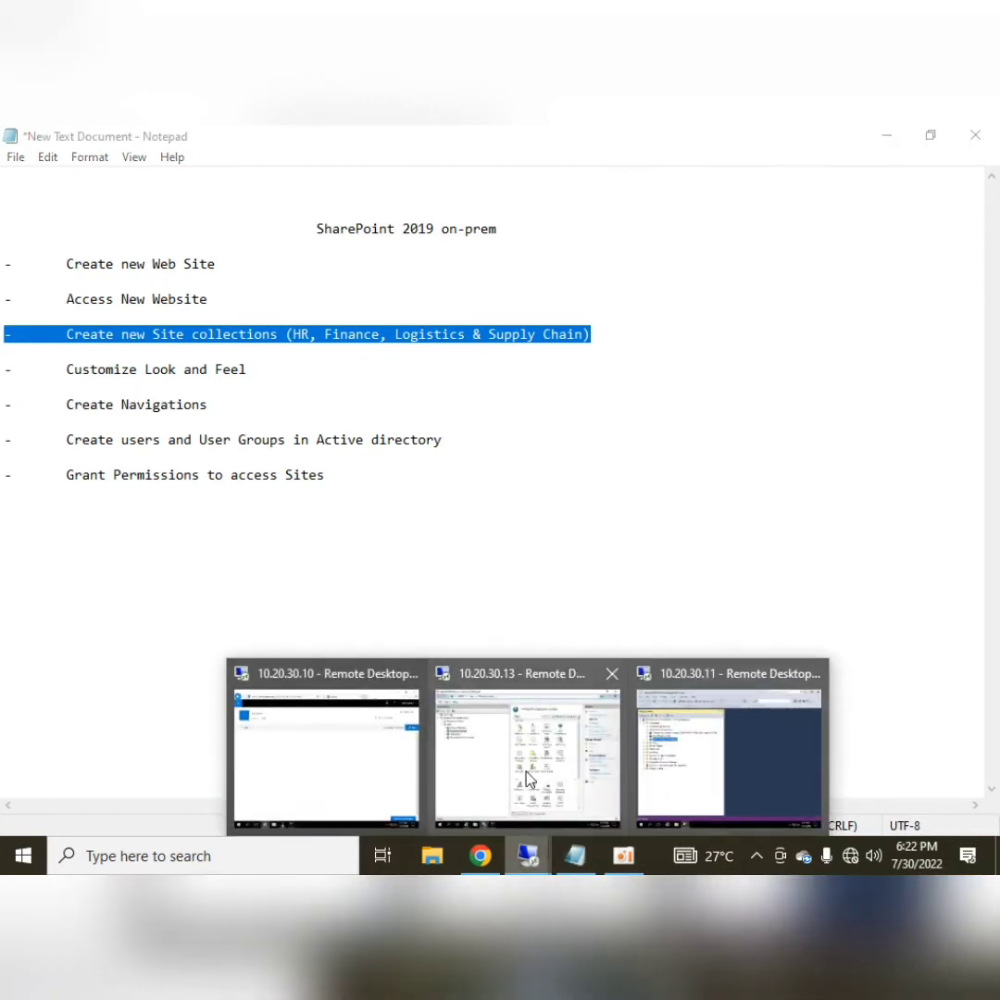
# On 10.20.30.11, refresh Databases to reveal WSS_Content_hltftechcompany, then return to Notepad
pyautogui.click(689, 773)
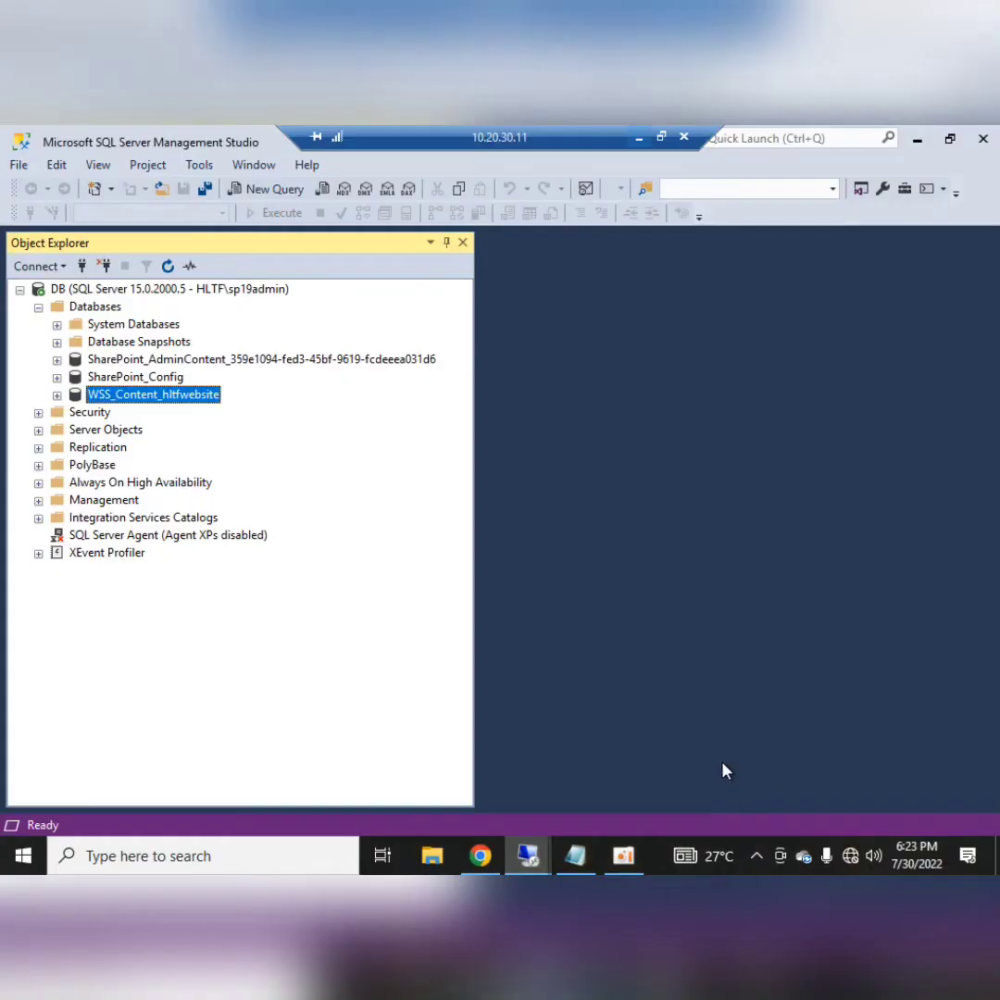
pyautogui.click(91, 308)
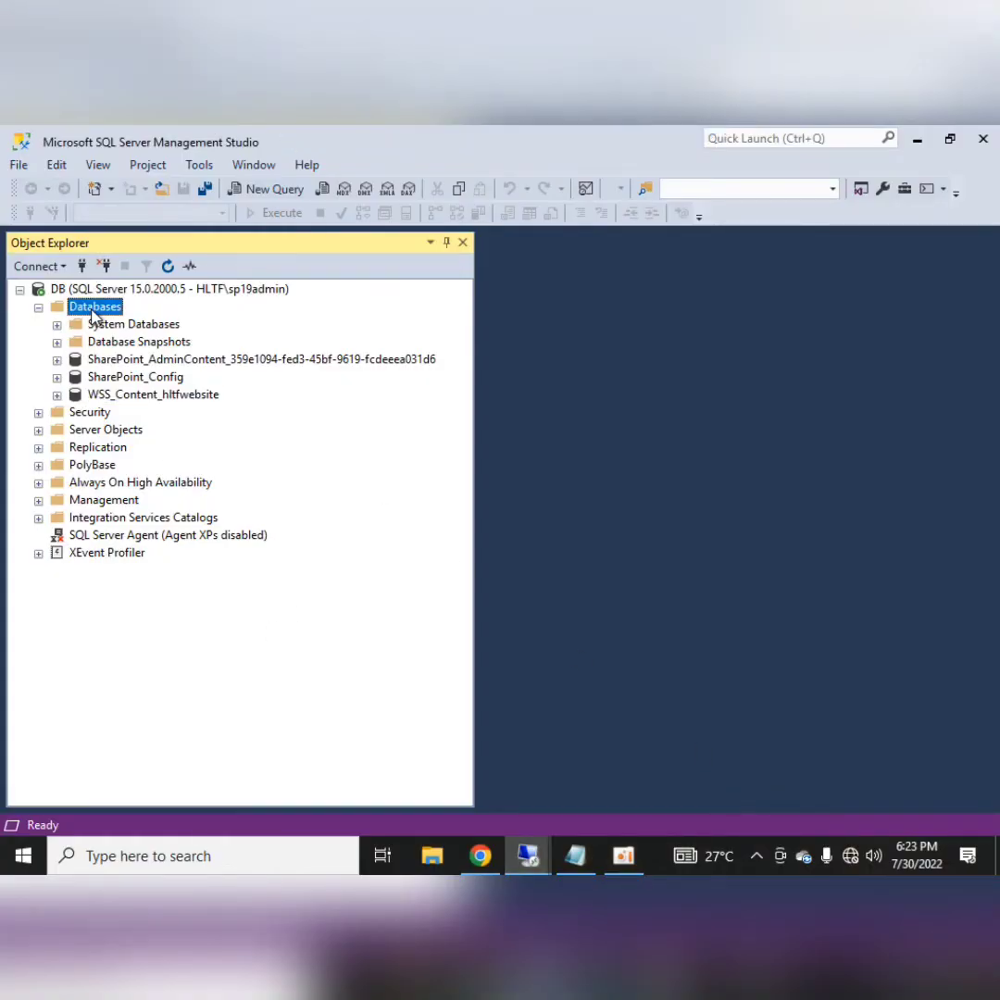
pyautogui.rightClick(92, 316)
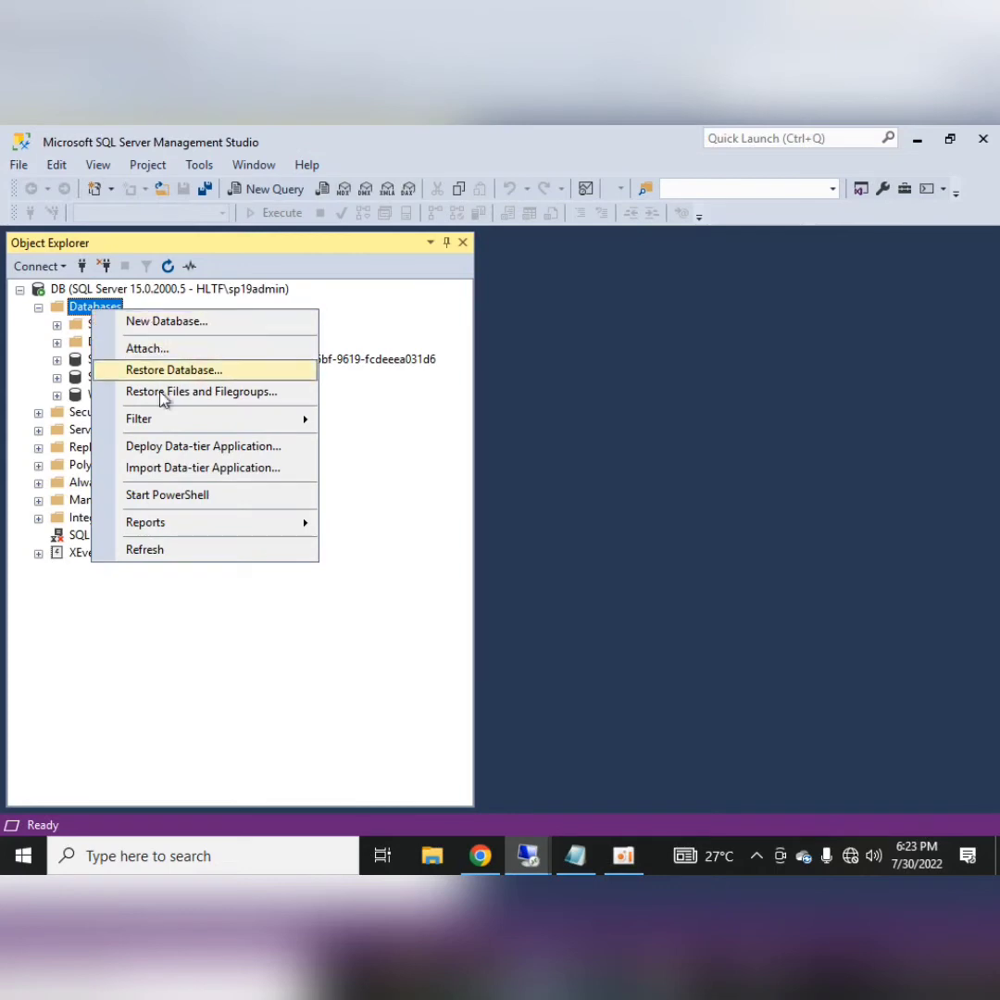
pyautogui.click(145, 551)
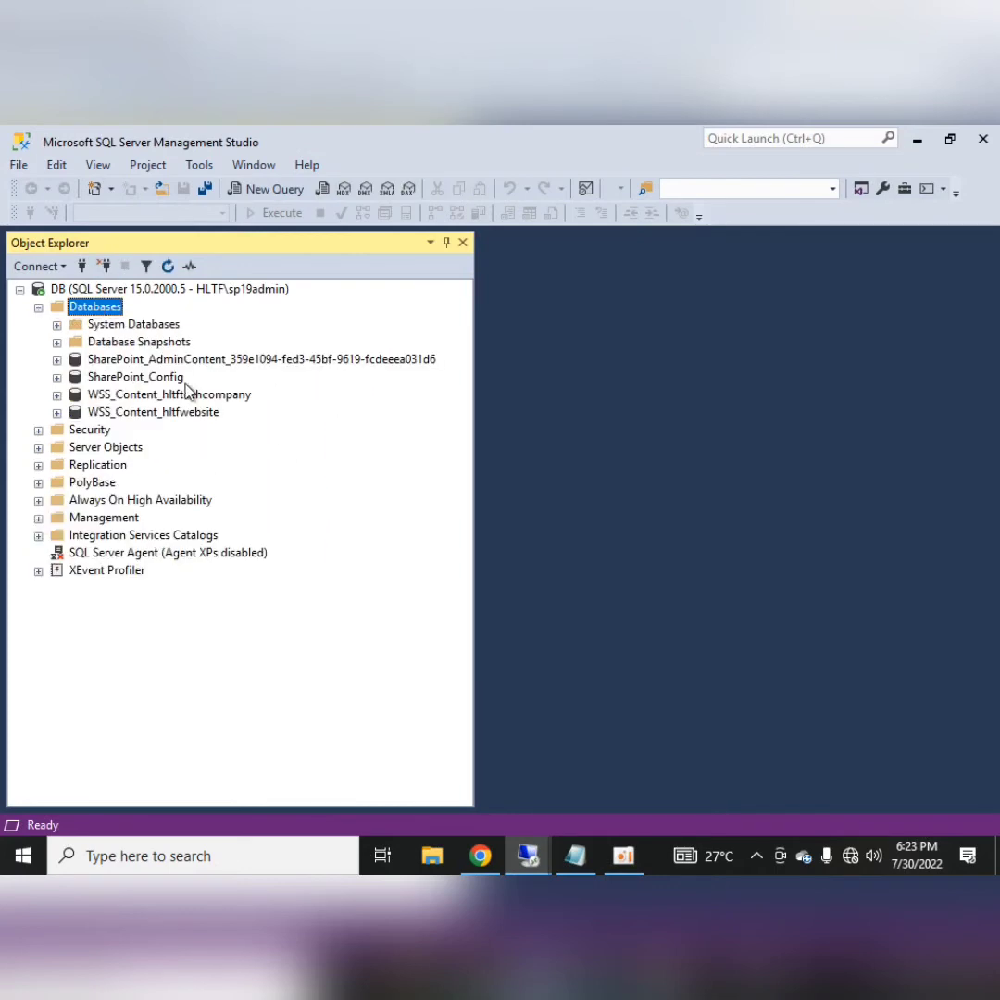
pyautogui.click(106, 398)
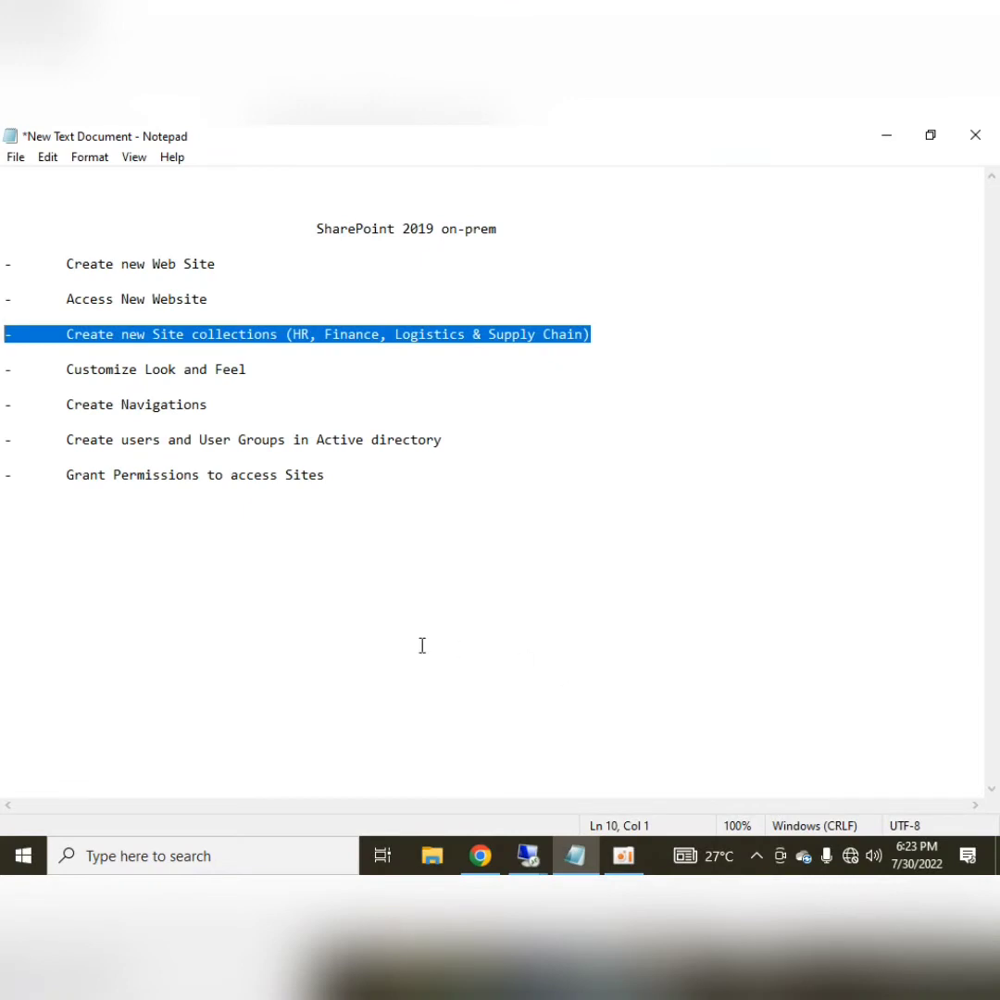
pyautogui.click(287, 563)
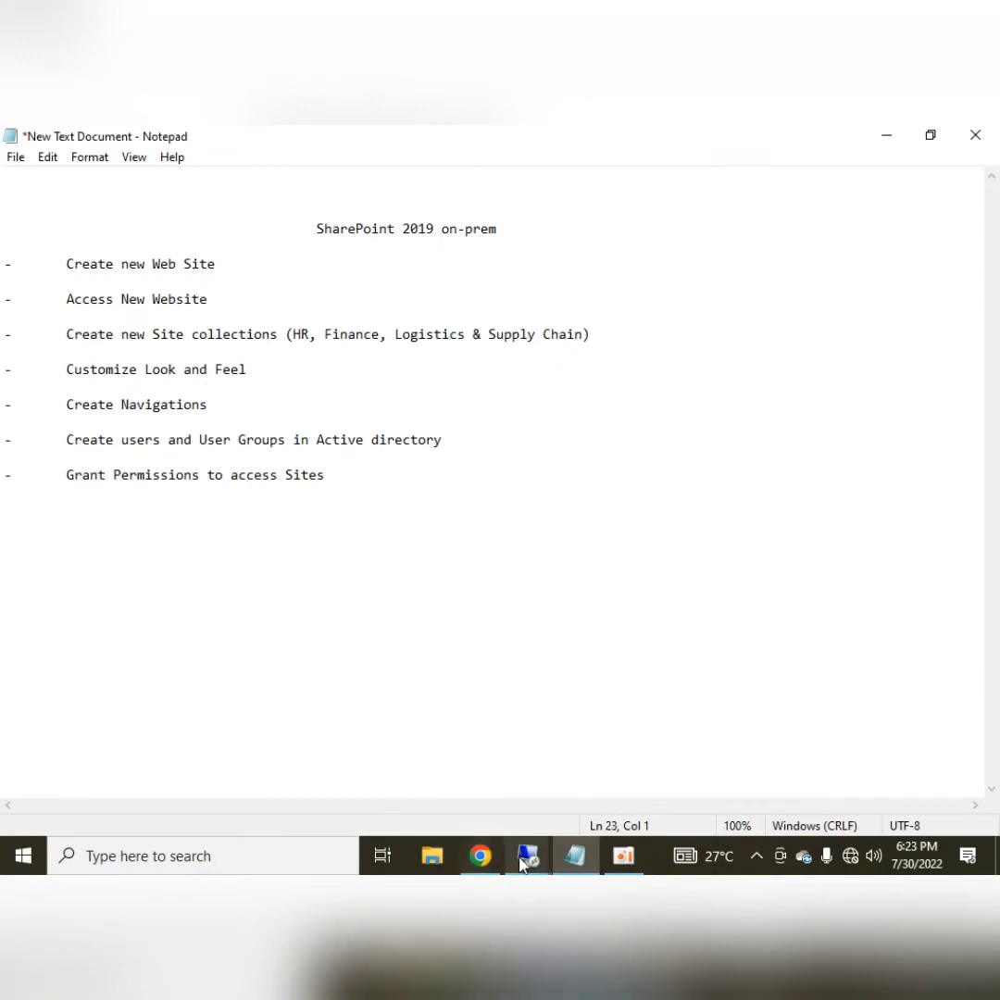
# Switch to the SharePoint server session and open Site information from the gear menu
pyautogui.click(528, 855)
pyautogui.click(348, 755)
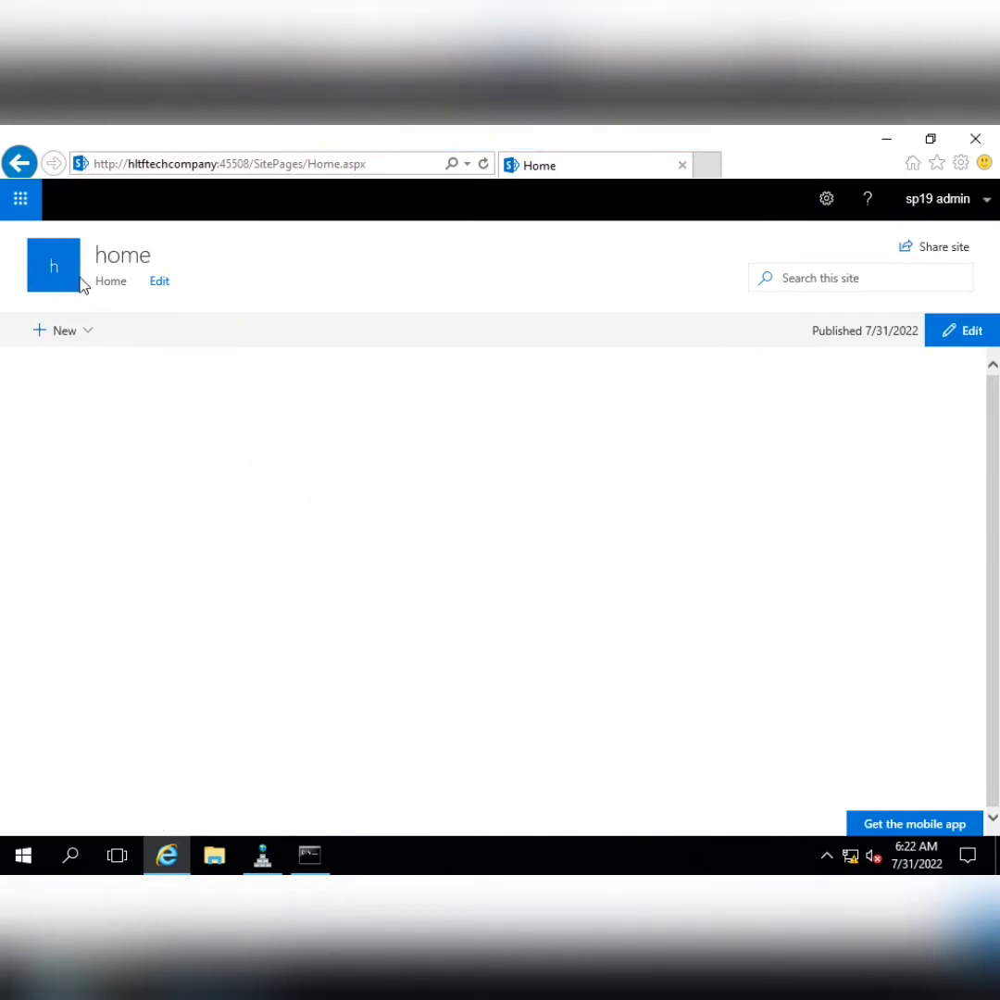
pyautogui.moveTo(96, 257); pyautogui.dragTo(173, 265)
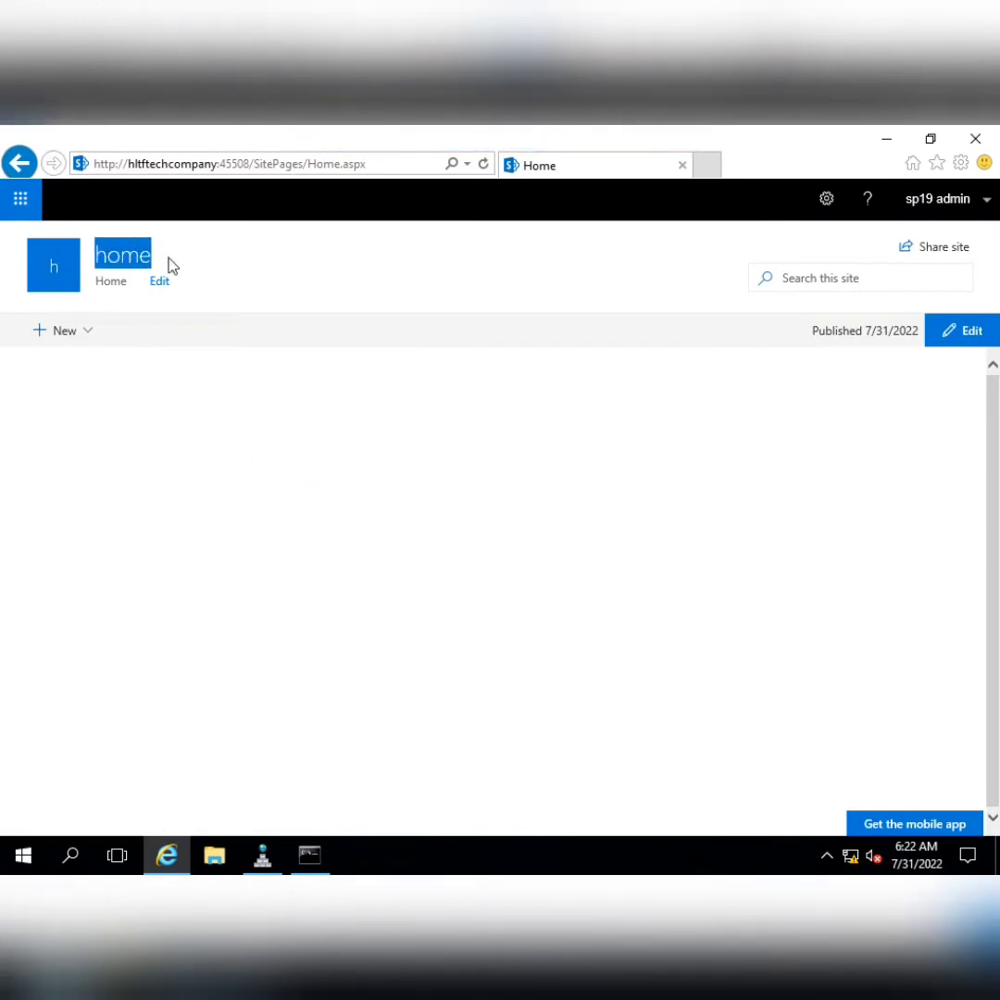
pyautogui.click(827, 204)
pyautogui.click(783, 340)
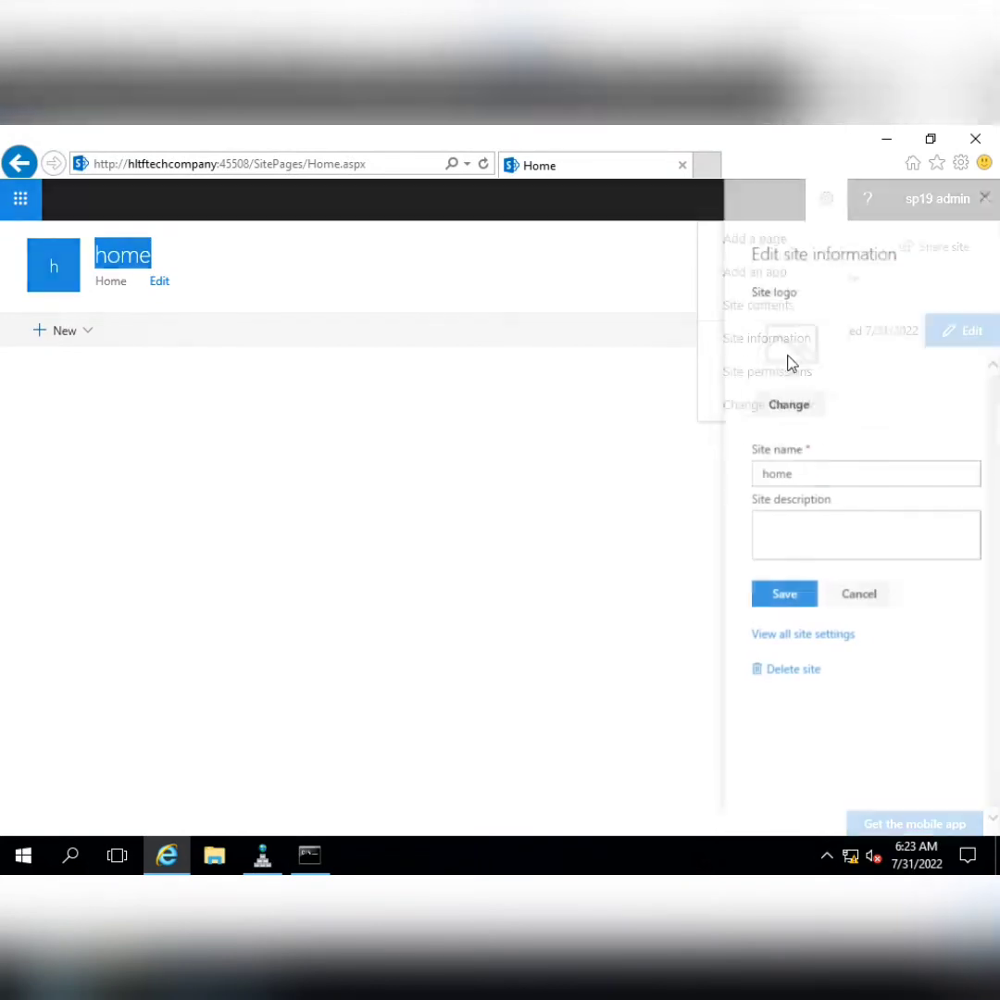
# Replace the site name 'home' with 'HltfTech Company Ltd' and save
pyautogui.moveTo(810, 476); pyautogui.dragTo(727, 468)
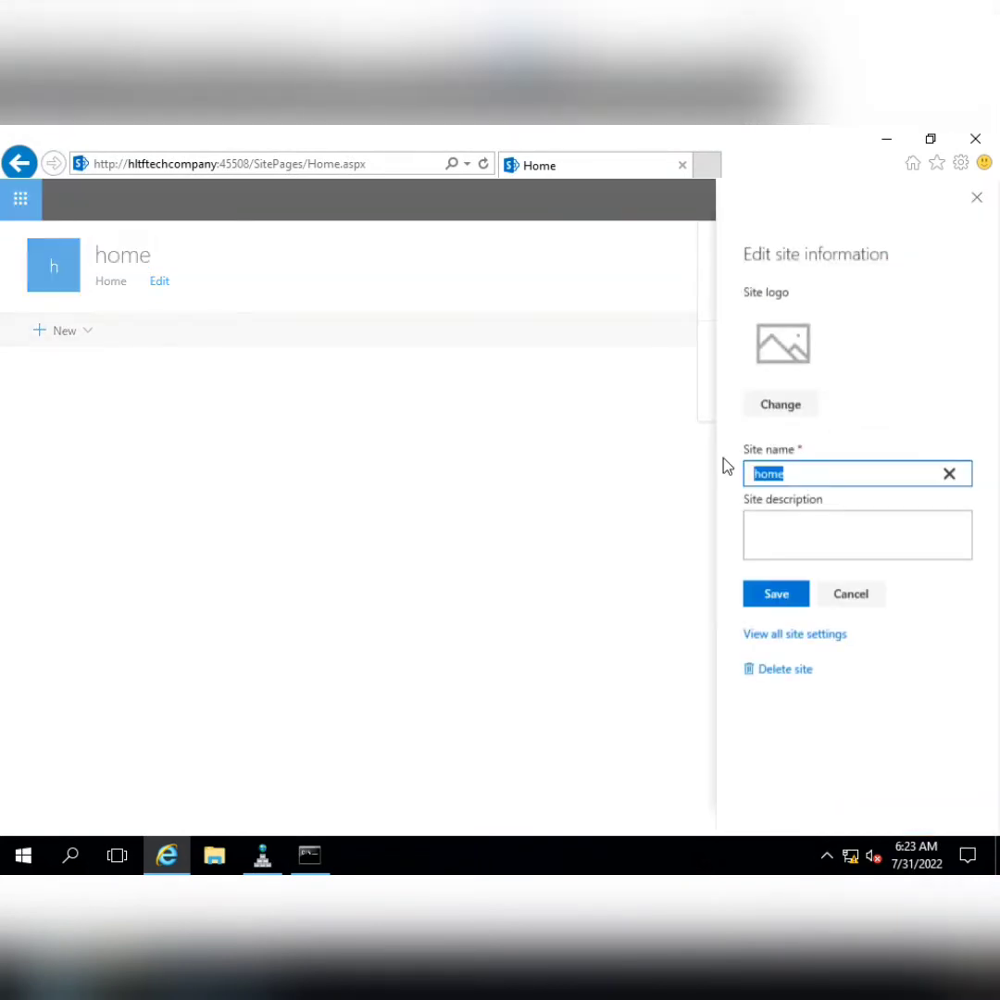
pyautogui.write('HLTFT')
pyautogui.press('BackSpace')
pyautogui.press('BackSpace')
pyautogui.press('BackSpace')
pyautogui.press('BackSpace')
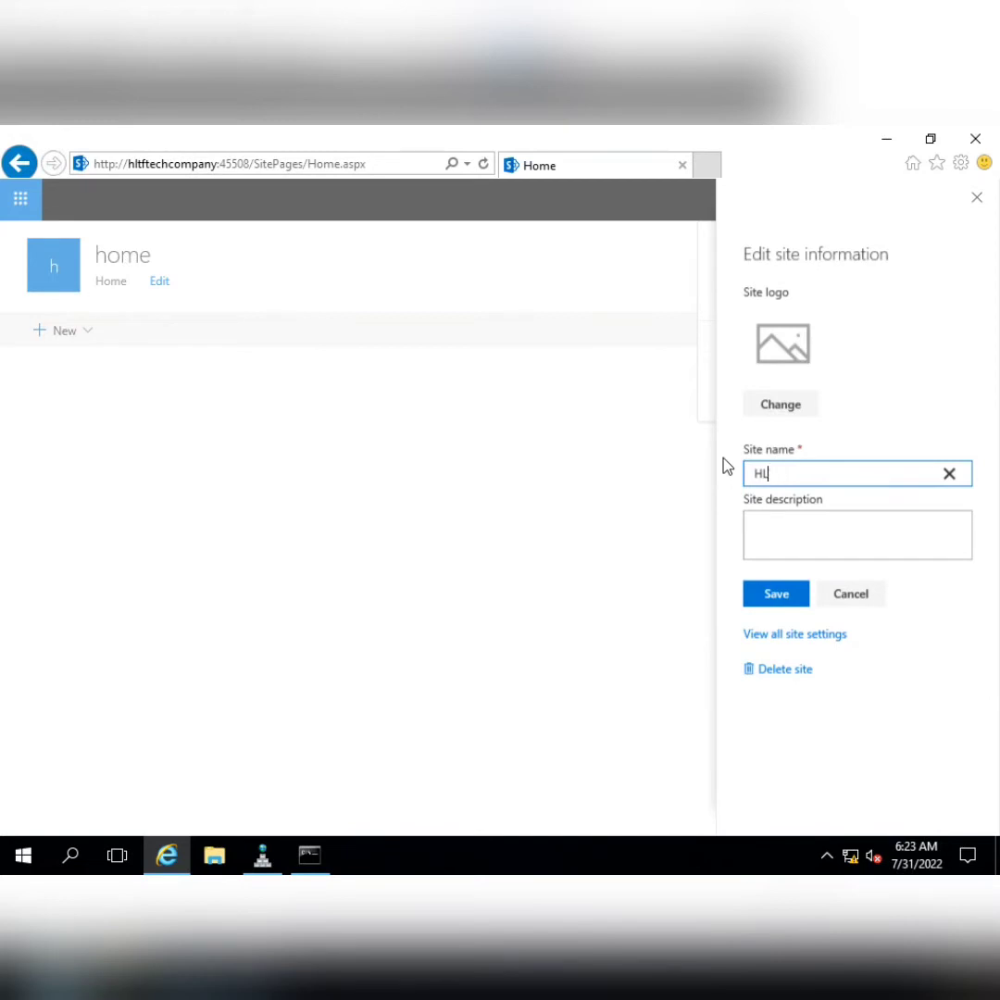
pyautogui.write('l')
pyautogui.write('Tech Company Ltd')
pyautogui.click(774, 597)
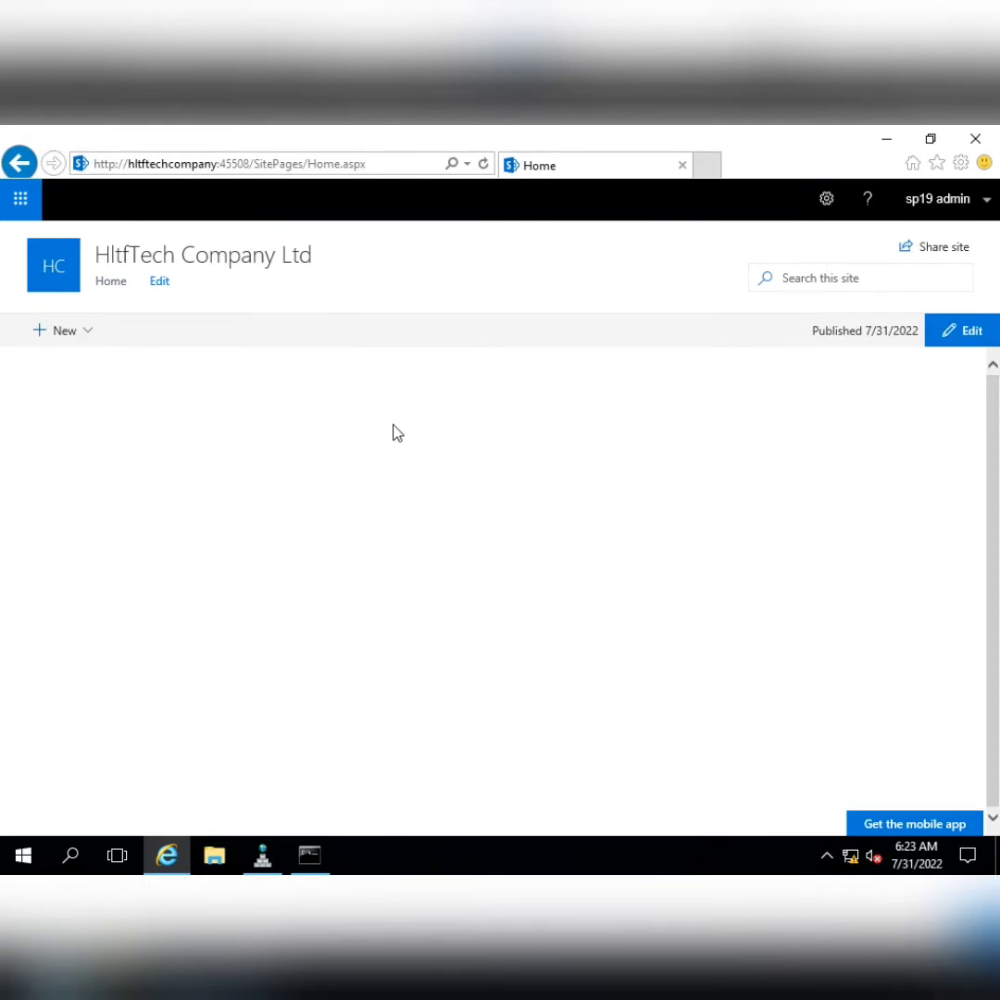
# Go to Site contents, show the Subsites tab, and dismiss the site usage notice
pyautogui.click(90, 333)
pyautogui.click(826, 198)
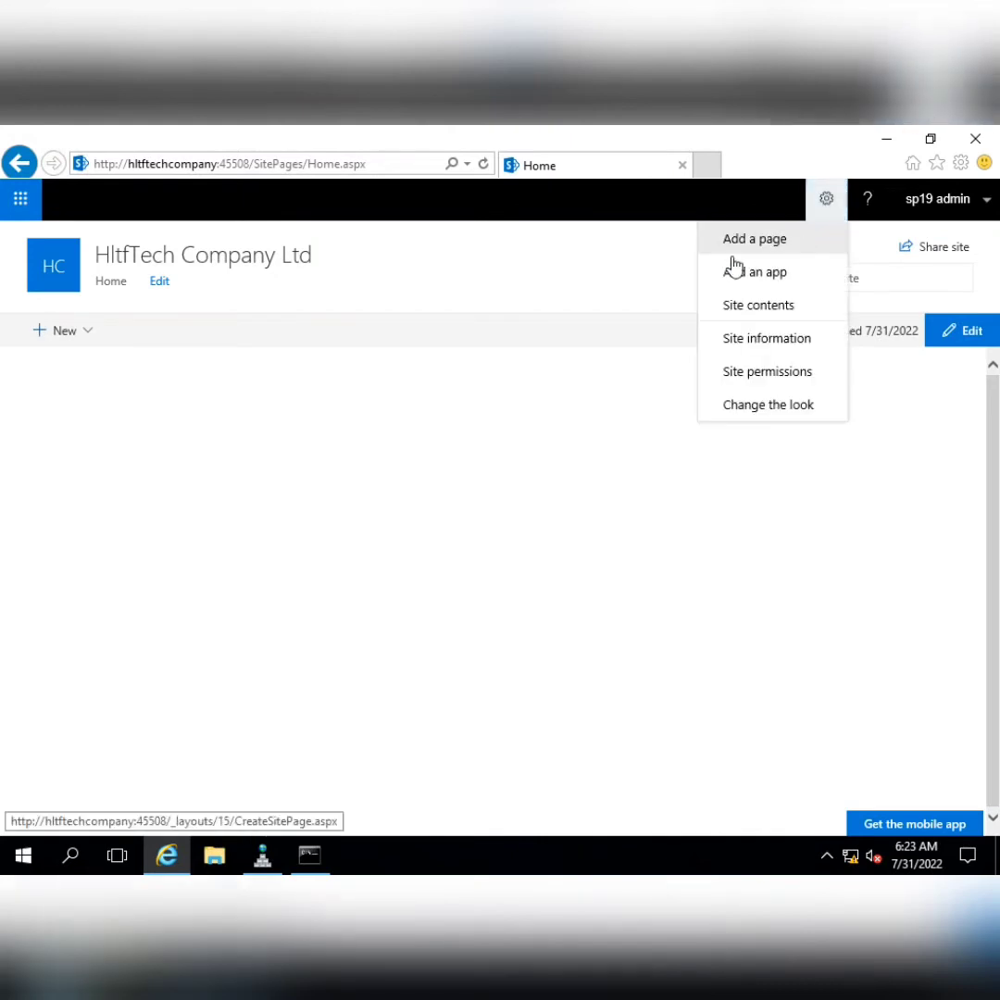
pyautogui.click(766, 315)
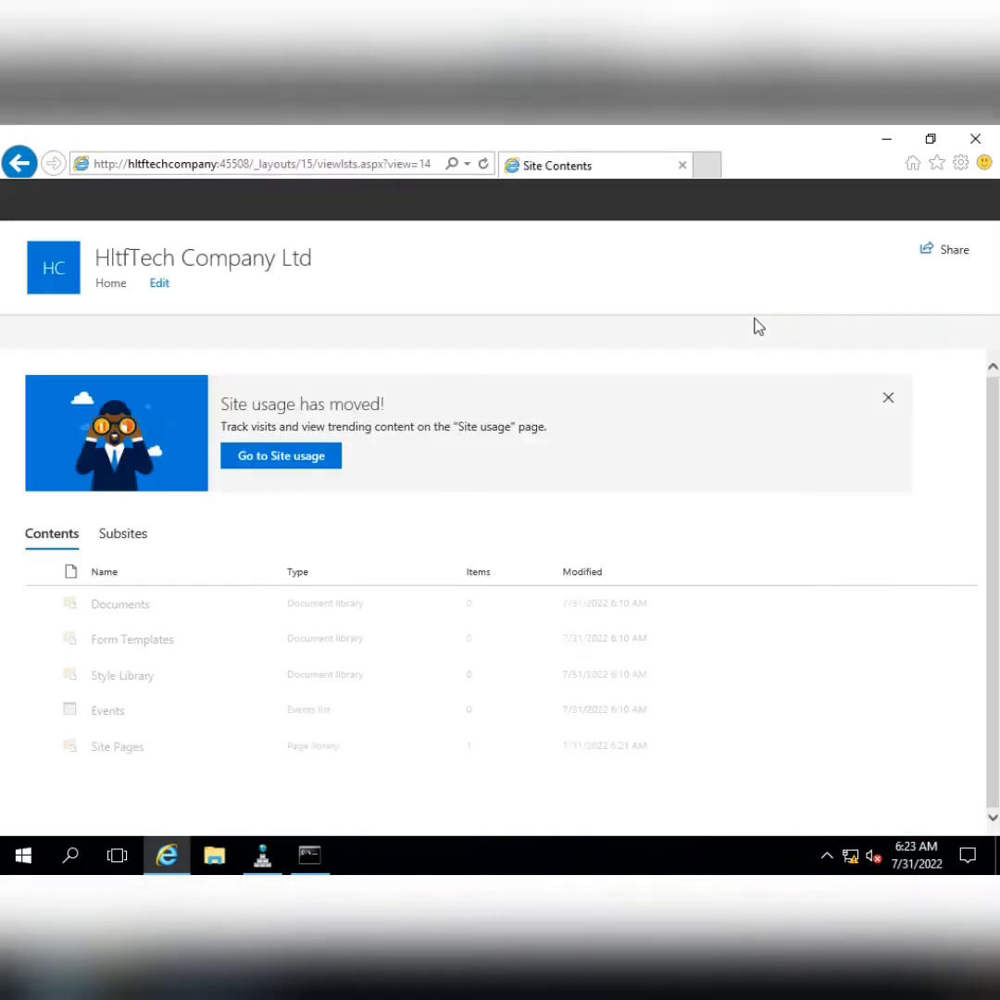
pyautogui.click(128, 532)
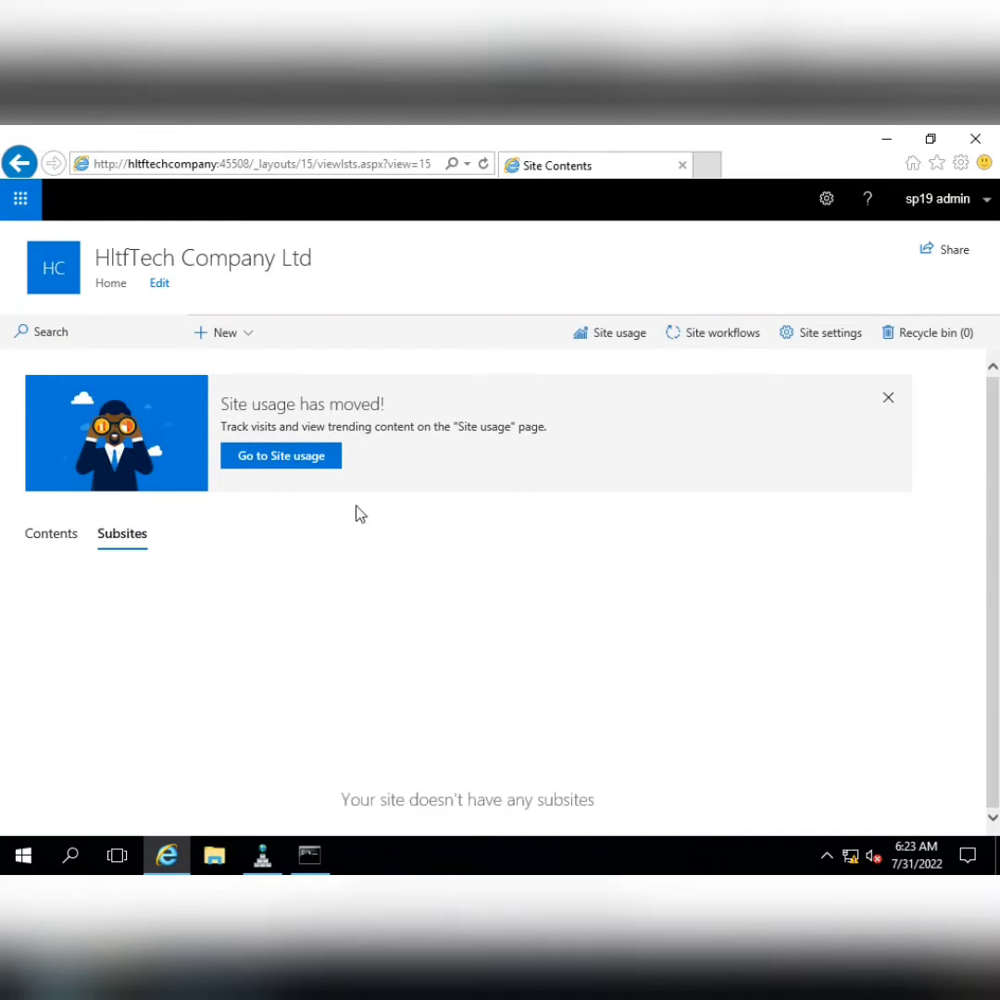
pyautogui.click(888, 399)
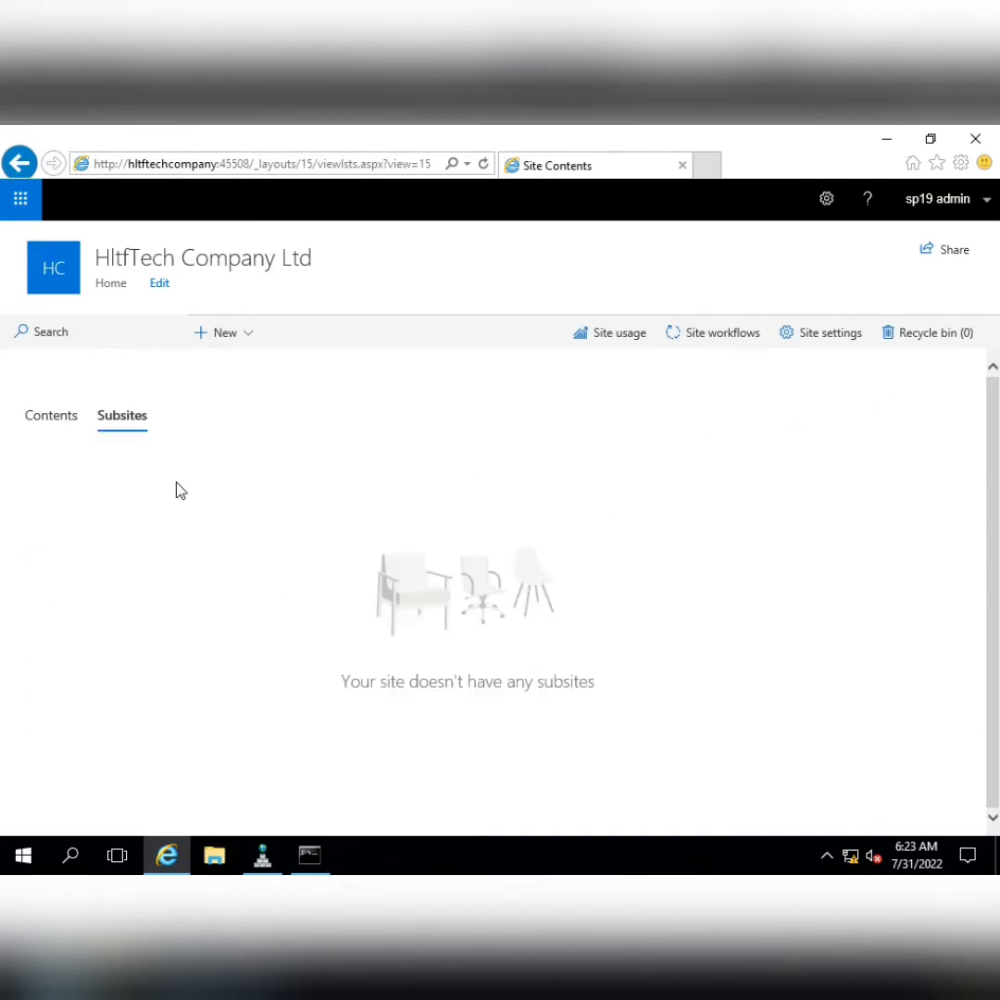
# Choose New > Subsite to start the subsite form
pyautogui.click(228, 336)
pyautogui.click(600, 435)
pyautogui.click(237, 337)
pyautogui.click(222, 495)
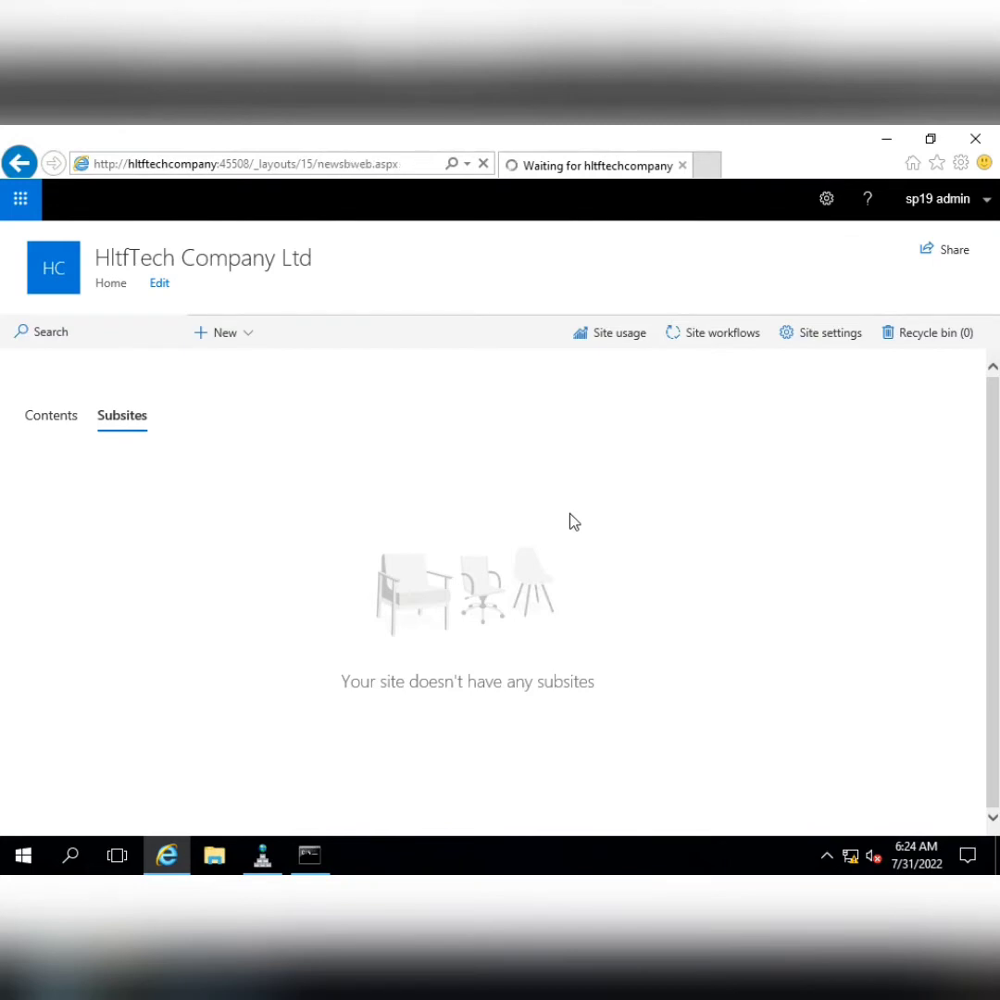
pyautogui.scroll(-5, 755, 594)
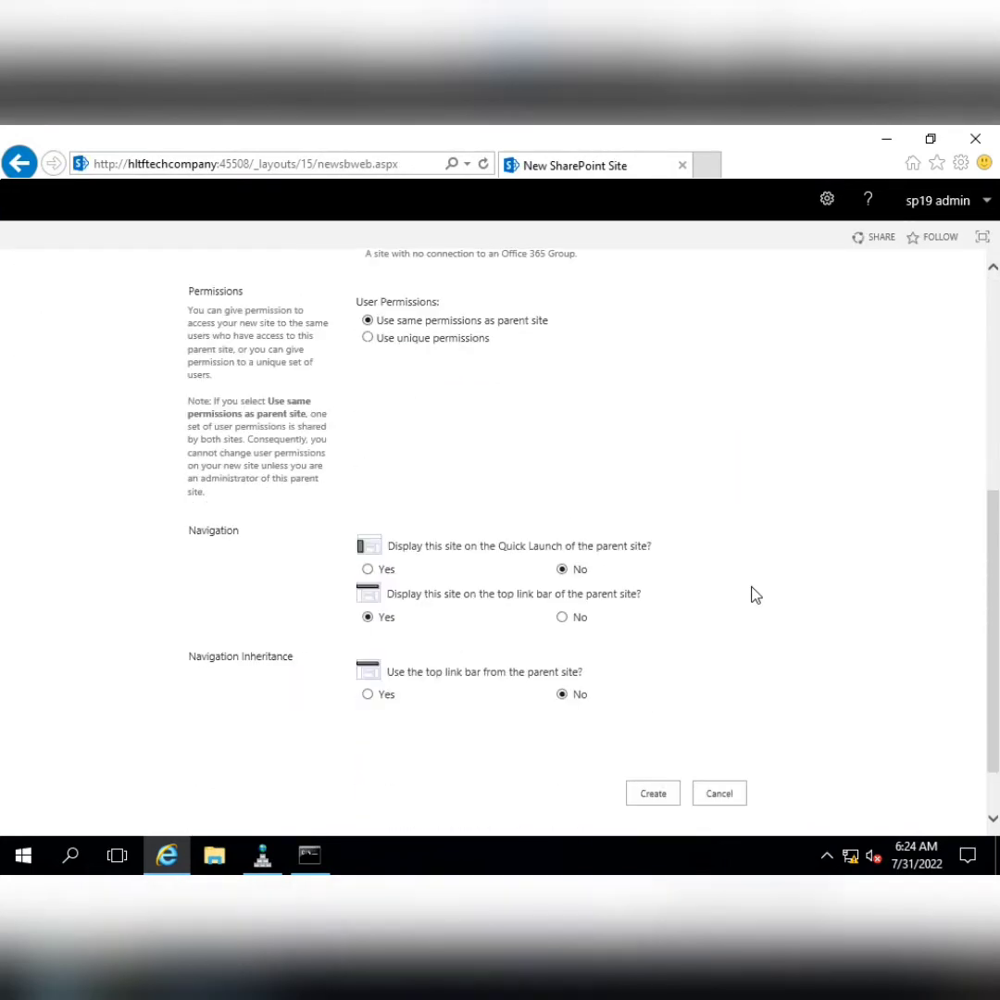
pyautogui.scroll(5, 751, 594)
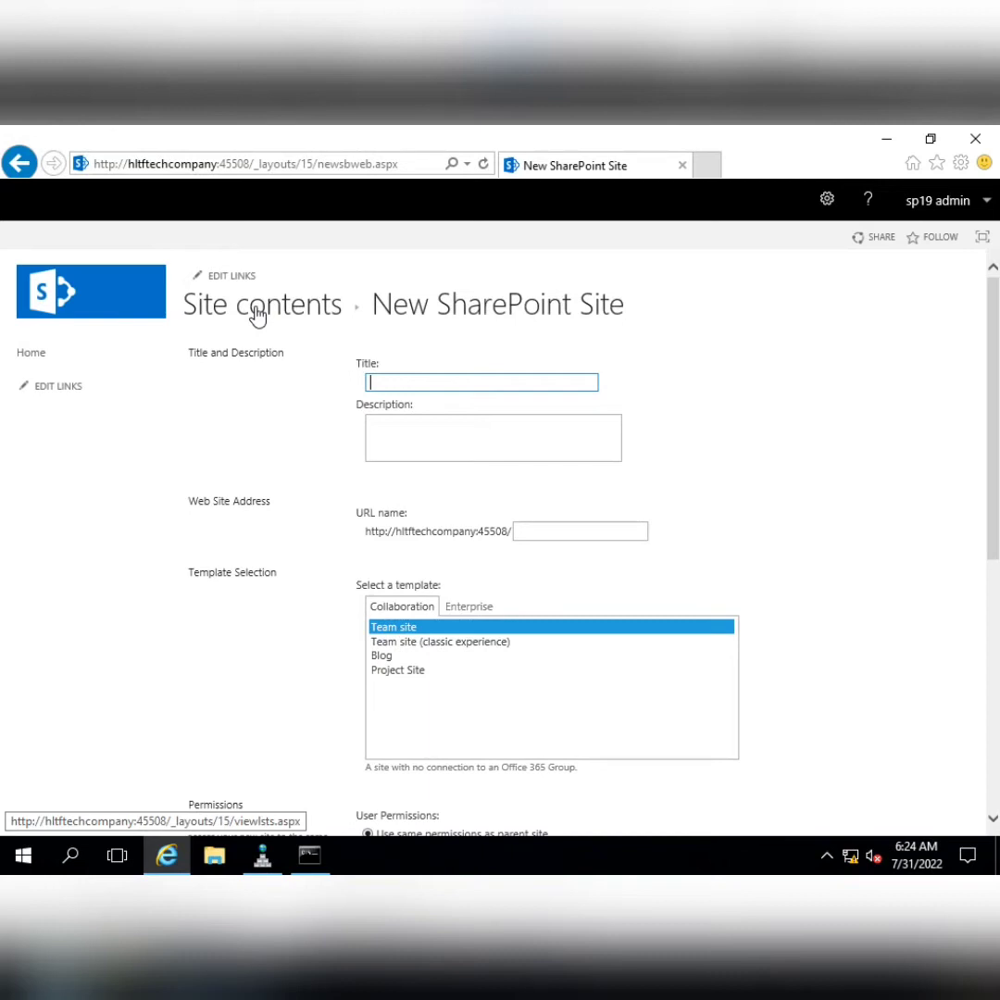
pyautogui.click(469, 608)
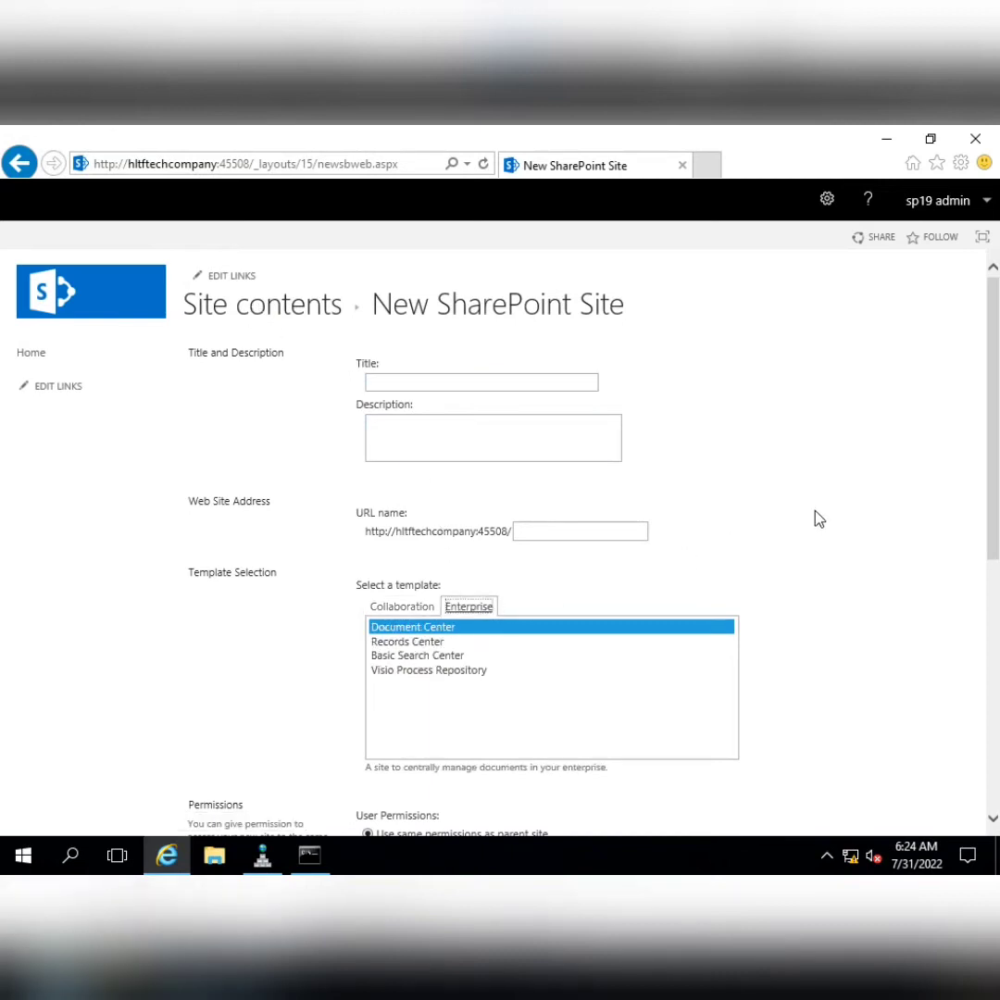
pyautogui.click(397, 609)
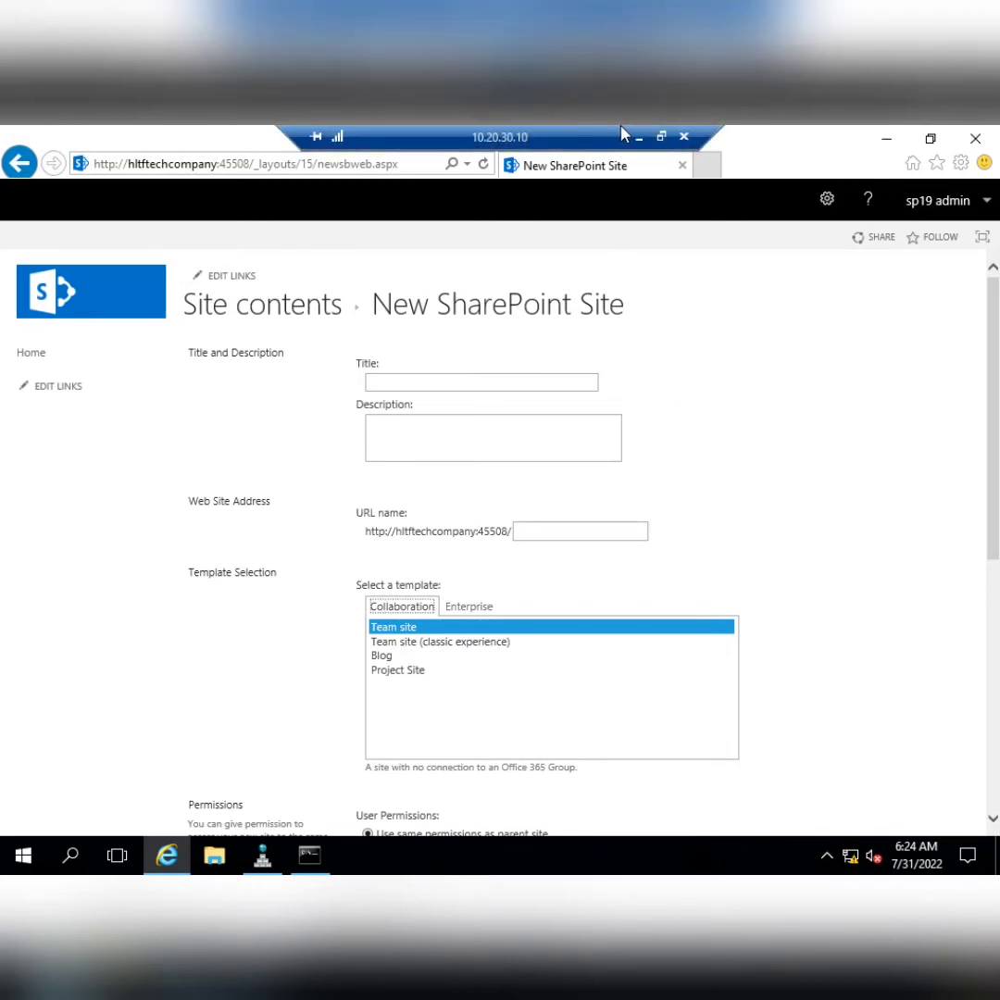
# Paste a copy of the Site collections task line above it and delete 'new' from the copy
pyautogui.click(637, 135)
pyautogui.hotkey('shift', 'End')
pyautogui.hotkey('ctrl', 'c')
pyautogui.press('Up')
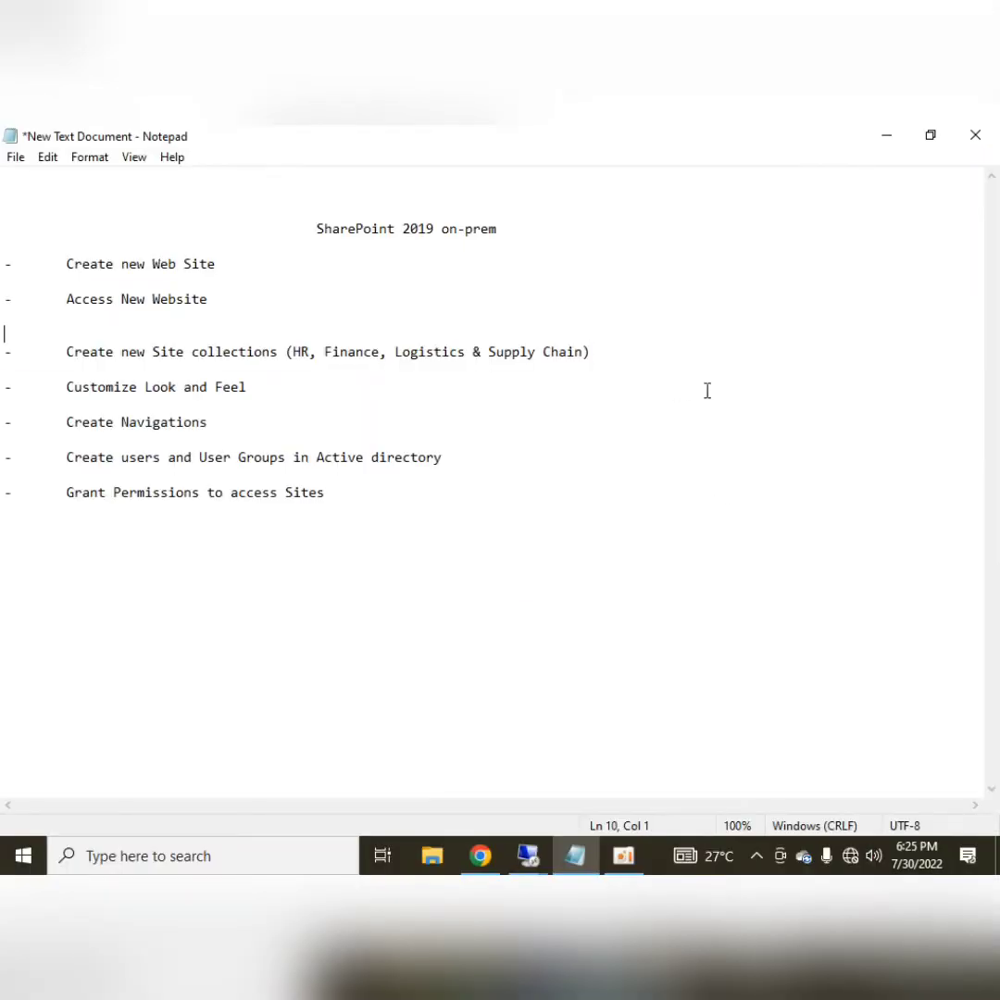
pyautogui.hotkey('ctrl', 'v')
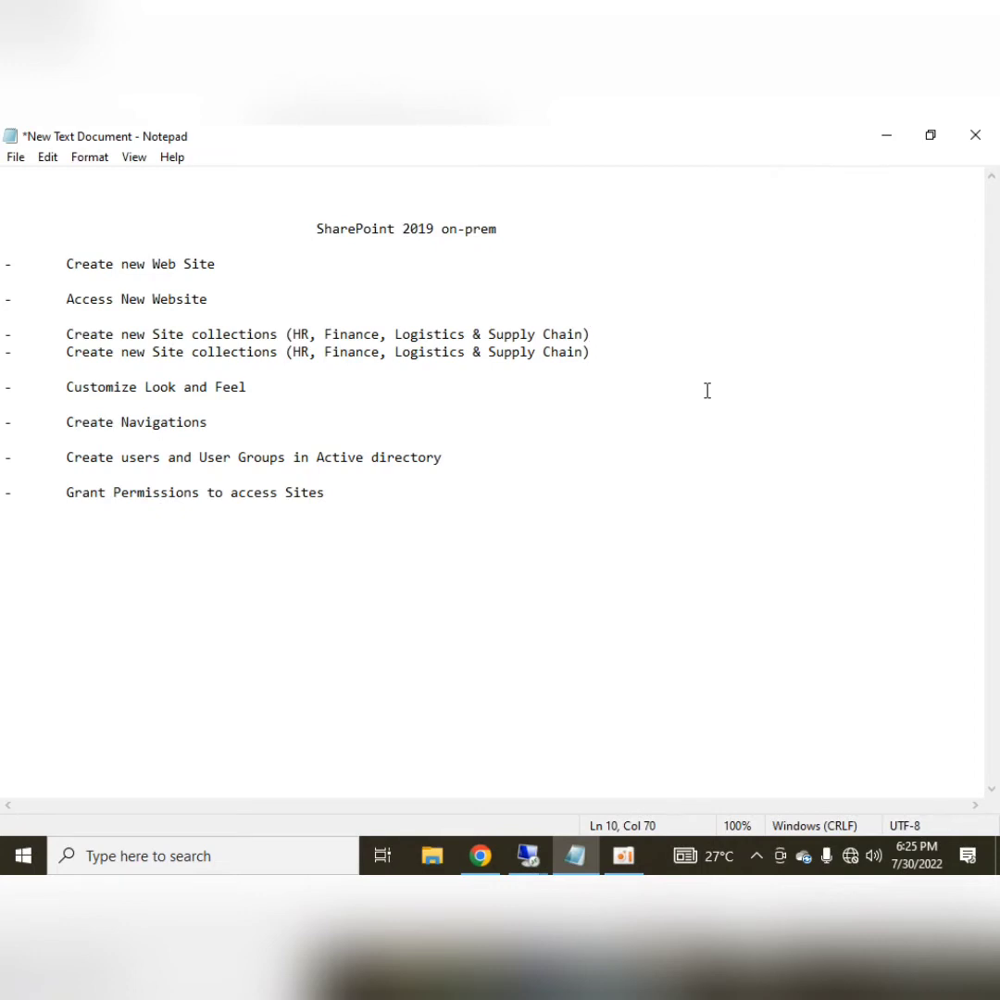
pyautogui.press('Return')
pyautogui.press('Up')
pyautogui.press('Right')
pyautogui.press('Right')
pyautogui.press('Right')
pyautogui.press('Right')
pyautogui.press('Right')
pyautogui.press('Right')
pyautogui.press('Right')
pyautogui.press('Right')
pyautogui.press('Right')
pyautogui.press('Right')
pyautogui.press('Right')
pyautogui.press('Right')
pyautogui.press('Right')
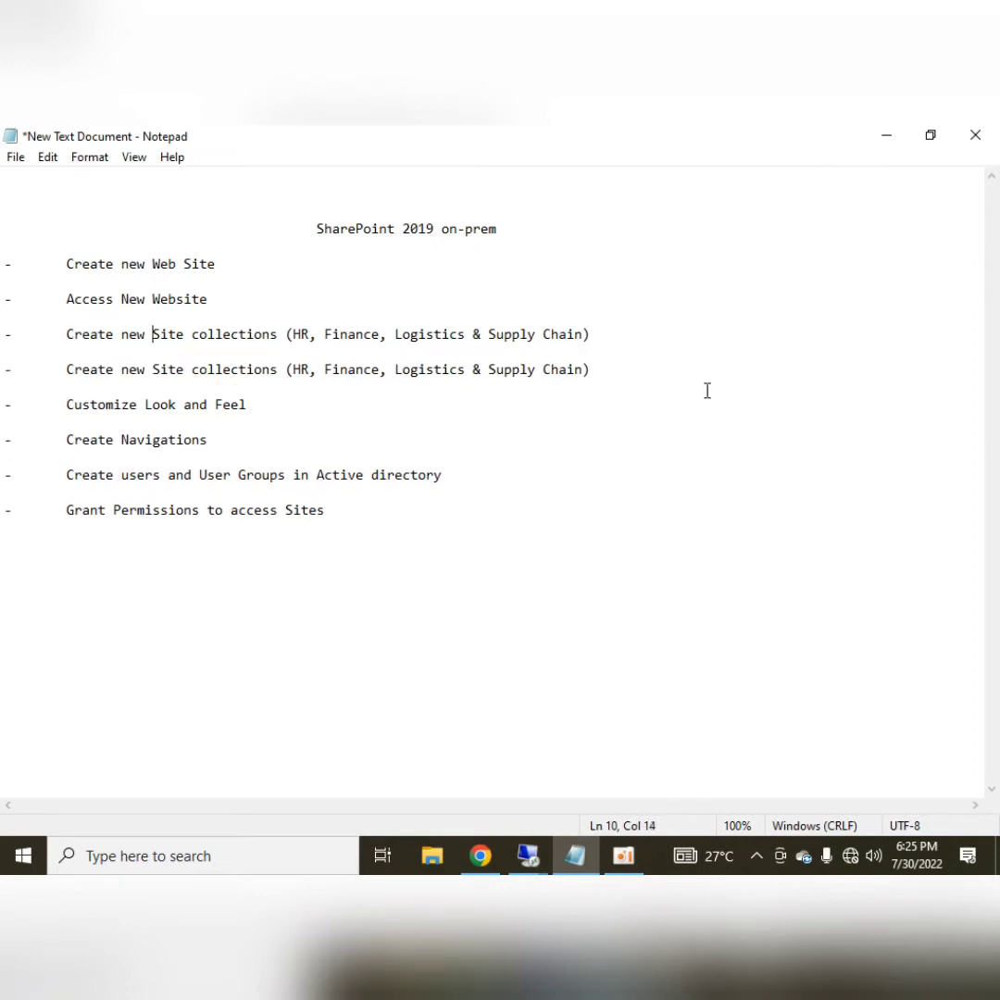
pyautogui.press('Left')
pyautogui.press('BackSpace')
pyautogui.press('BackSpace')
pyautogui.press('BackSpace')
# Reword the copy to 'Create SubSites (Document Centre)', replacing the department list
pyautogui.write('S')
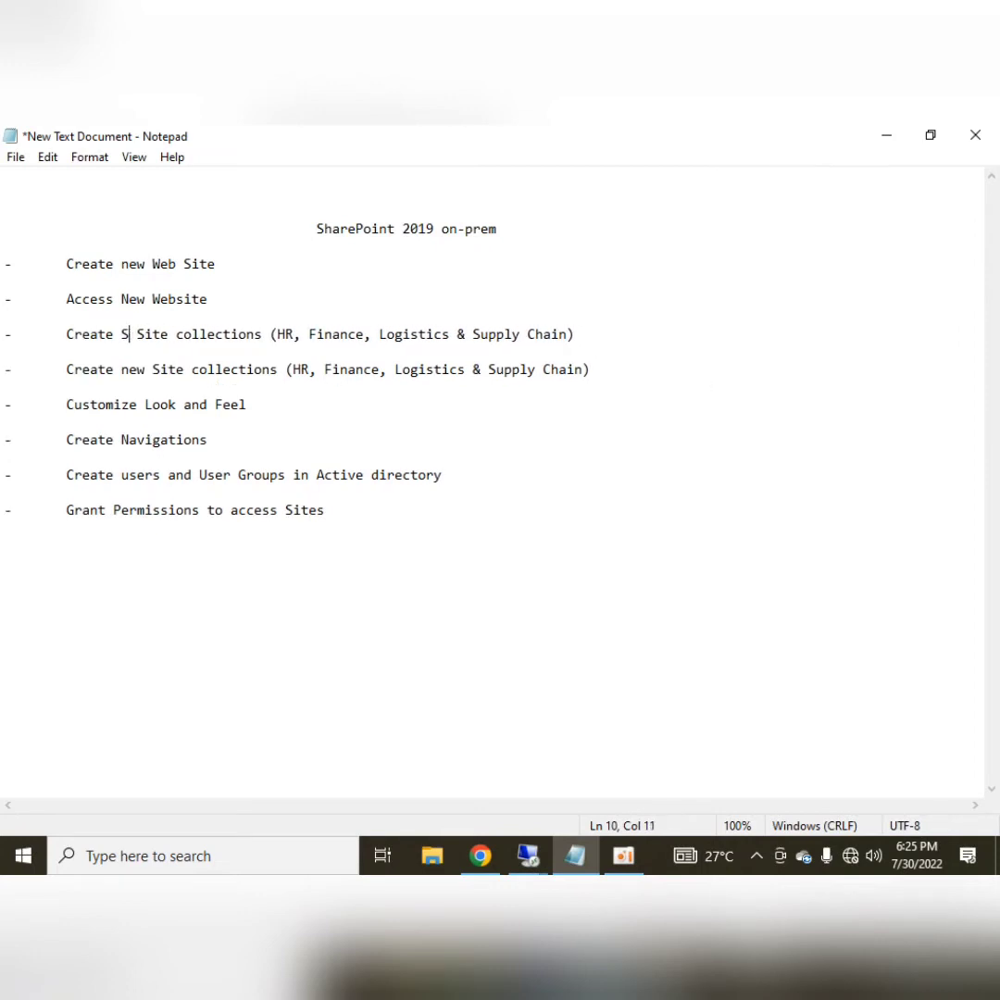
pyautogui.write('ub')
pyautogui.press('Delete')
pyautogui.press('Right')
pyautogui.press('Right')
pyautogui.press('Right')
pyautogui.press('Right')
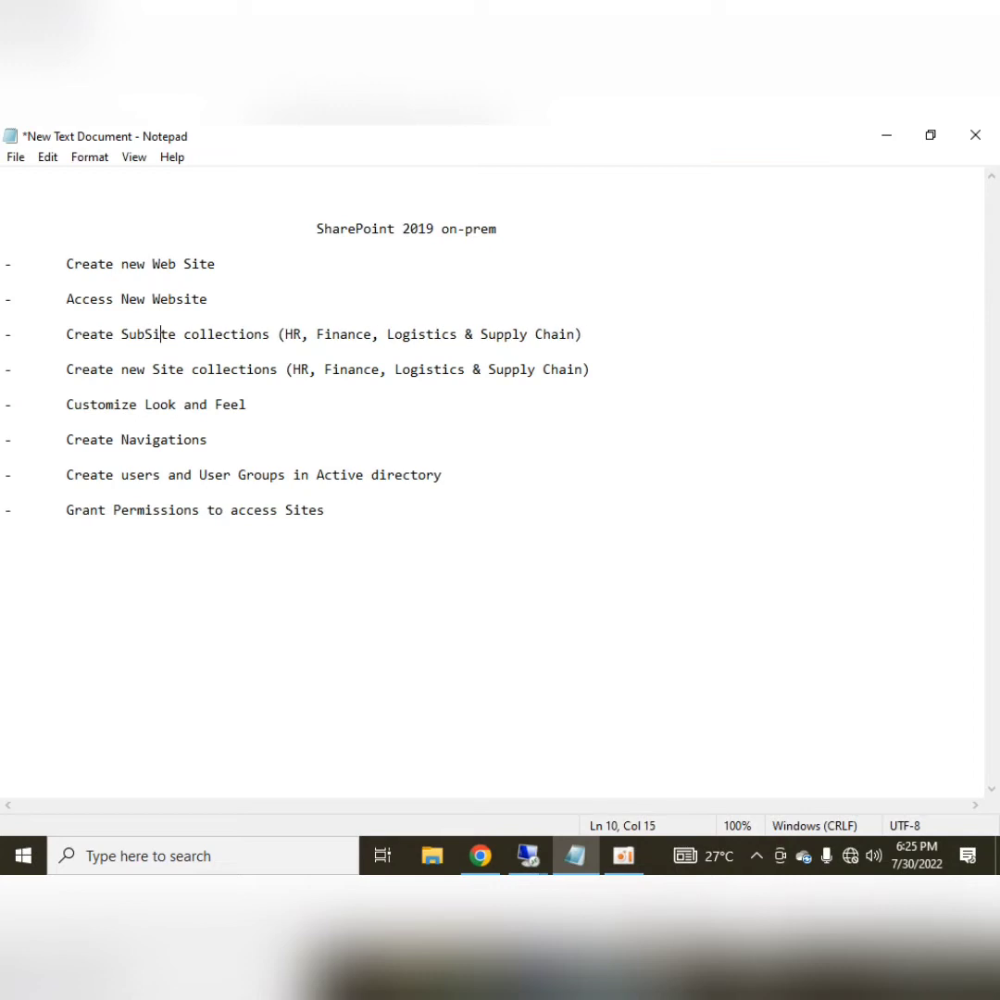
pyautogui.write('s')
pyautogui.press('Delete')
pyautogui.press('Delete')
pyautogui.press('Delete')
pyautogui.press('Delete')
pyautogui.press('Delete')
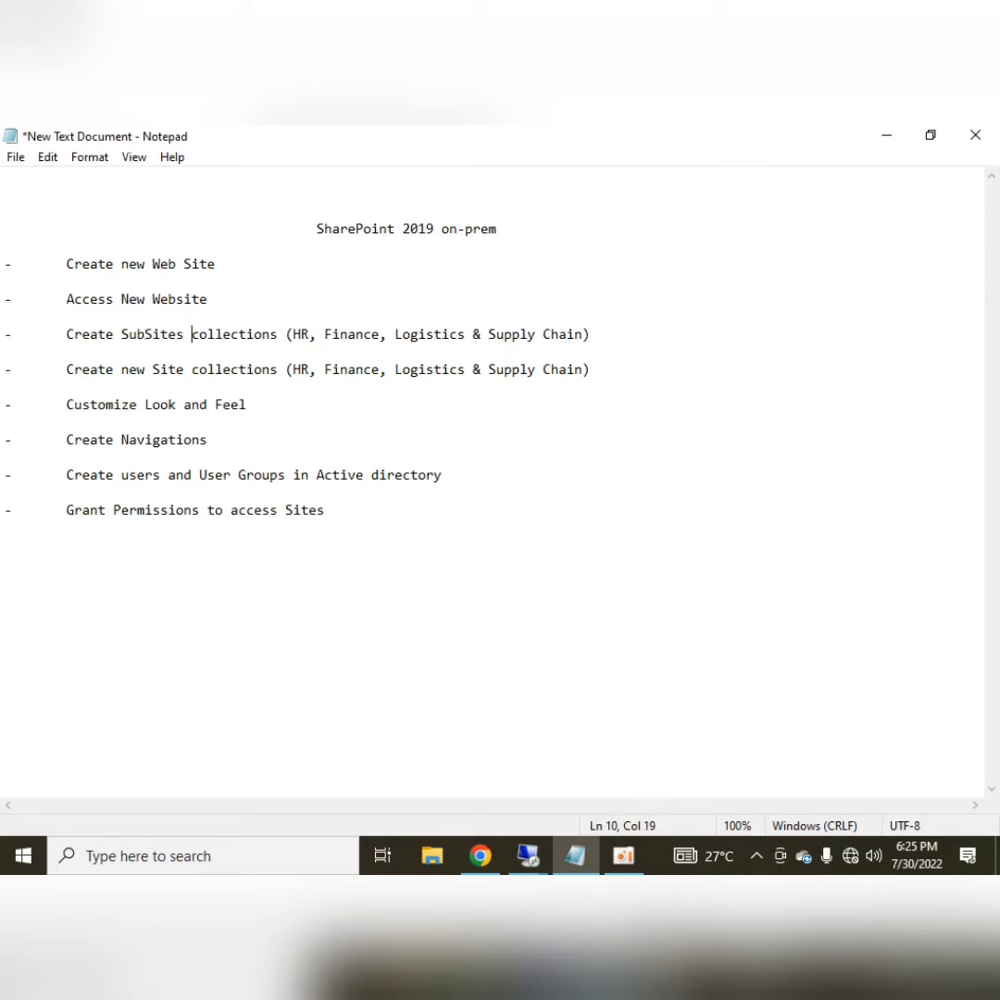
pyautogui.press('Delete')
pyautogui.press('Delete')
pyautogui.press('Delete')
pyautogui.press('Delete')
pyautogui.press('Delete')
pyautogui.press('Delete')
pyautogui.press('Delete')
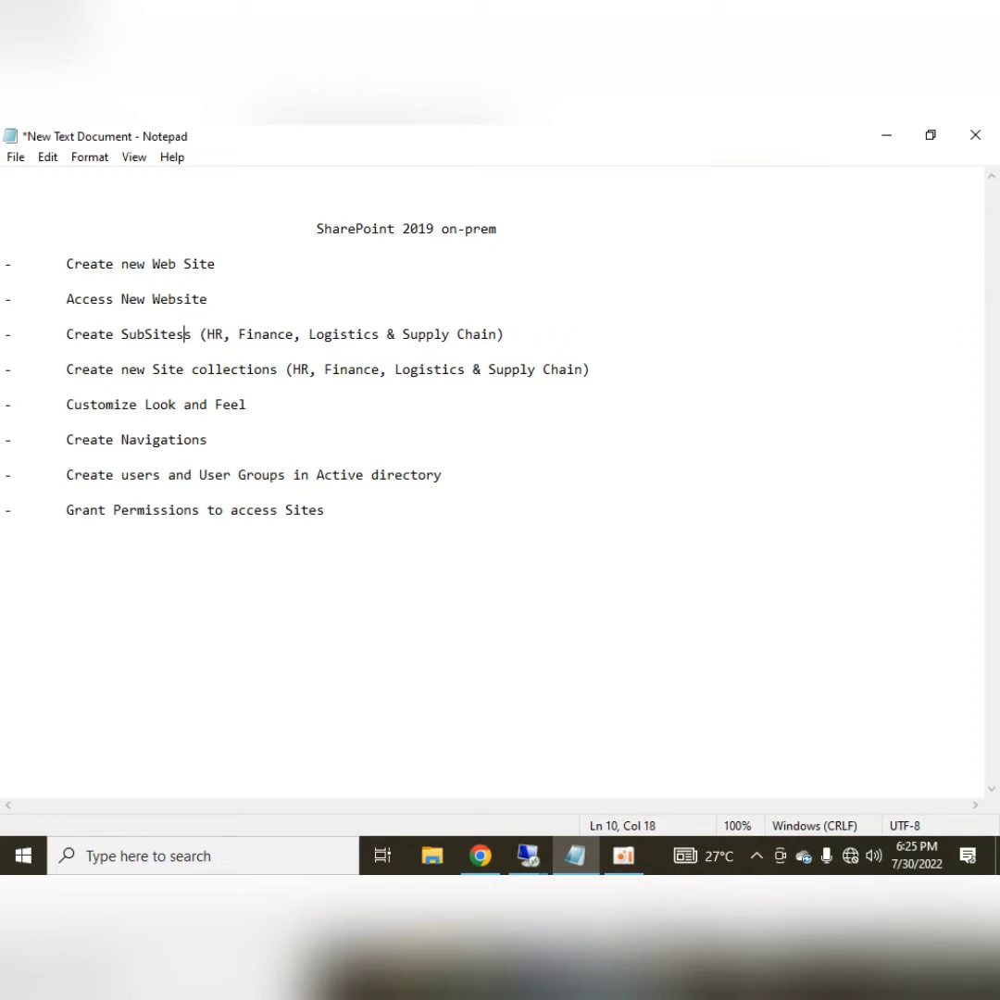
pyautogui.press('Right')
pyautogui.press('Right')
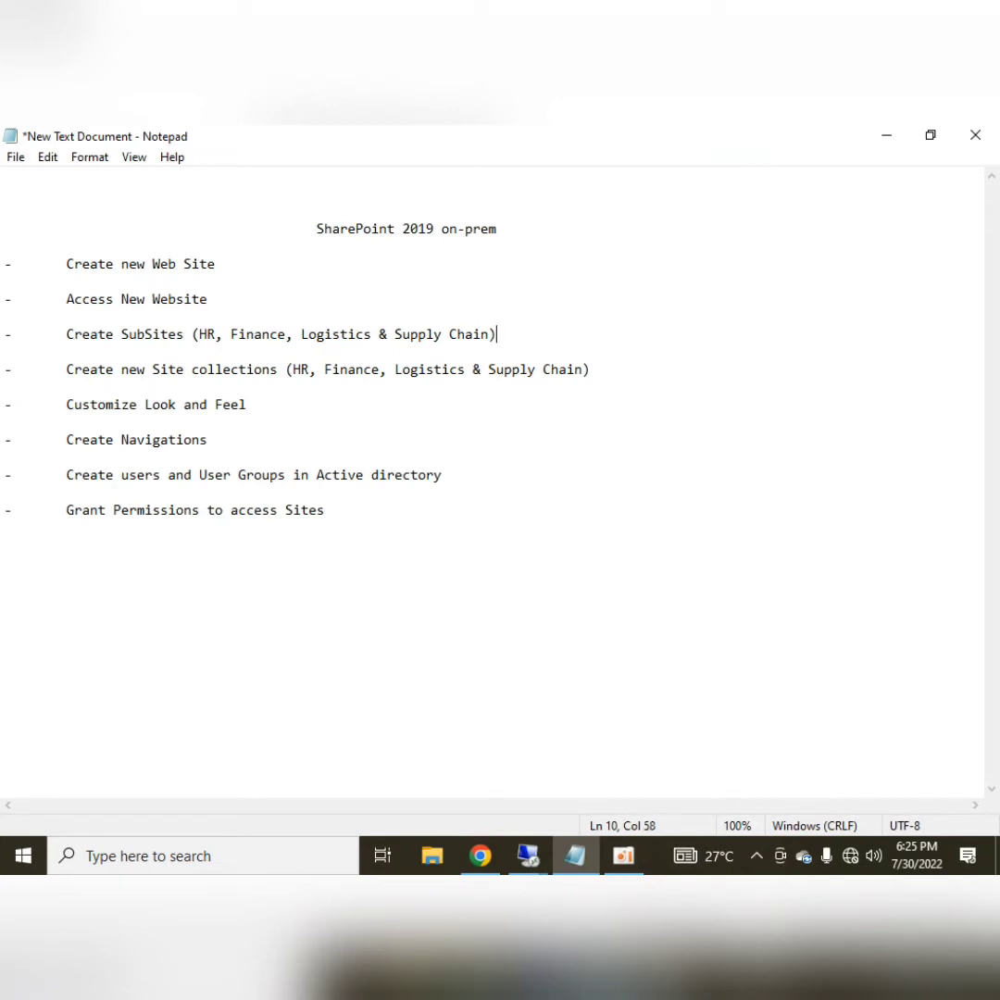
pyautogui.press('Left')
pyautogui.hotkey('shift', 'Left')
pyautogui.hotkey('shift', 'Left')
pyautogui.hotkey('shift', 'Left')
pyautogui.hotkey('shift', 'Left')
pyautogui.hotkey('shift', 'Left')
pyautogui.hotkey('shift', 'Left')
pyautogui.hotkey('shift', 'Left')
pyautogui.hotkey('shift', 'Left')
pyautogui.hotkey('shift', 'Left')
pyautogui.hotkey('shift', 'Left')
pyautogui.hotkey('shift', 'Left')
pyautogui.hotkey('shift', 'Left')
pyautogui.hotkey('shift', 'Left')
pyautogui.hotkey('shift', 'Left')
pyautogui.hotkey('shift', 'Left')
pyautogui.hotkey('shift', 'Left')
pyautogui.hotkey('shift', 'Left')
pyautogui.hotkey('shift', 'Left')
pyautogui.hotkey('shift', 'Left')
pyautogui.hotkey('shift', 'Left')
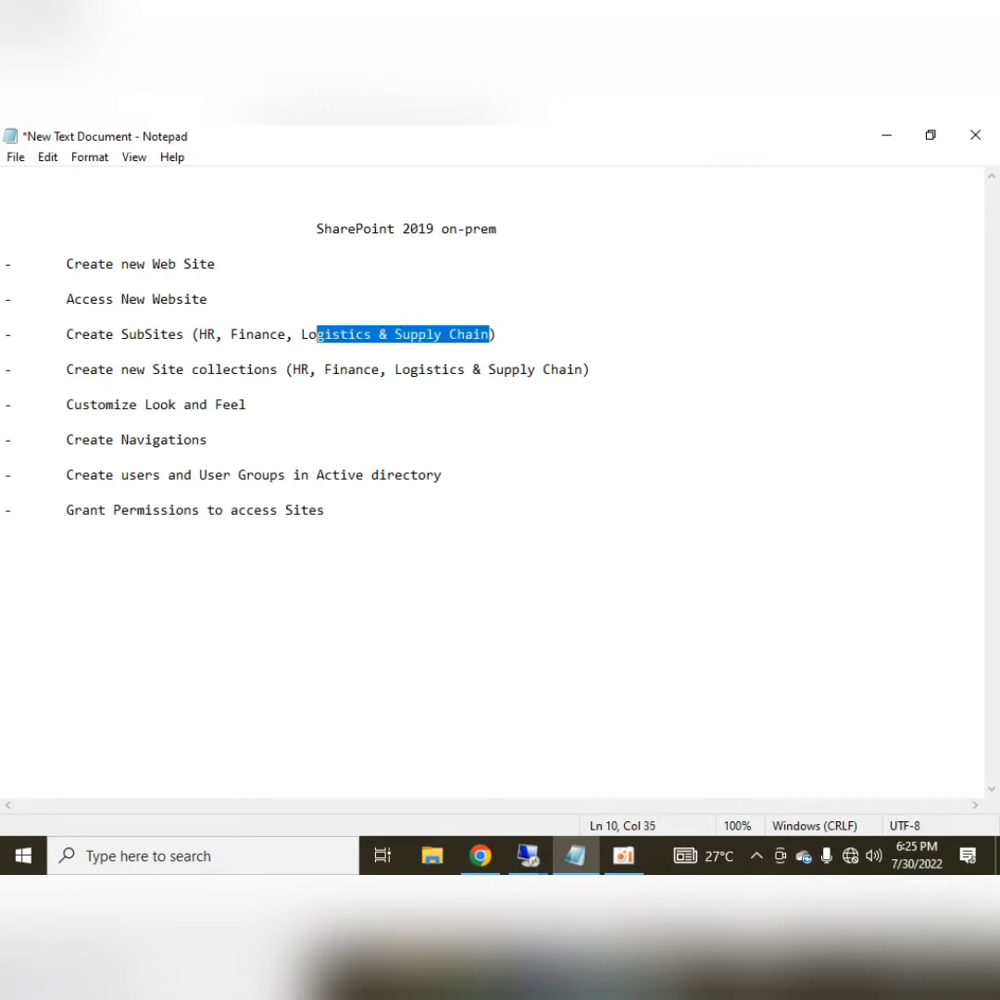
pyautogui.hotkey('shift', 'Left')
pyautogui.hotkey('shift', 'Left')
pyautogui.hotkey('shift', 'Left')
pyautogui.hotkey('shift', 'Left')
pyautogui.hotkey('shift', 'Left')
pyautogui.hotkey('shift', 'Left')
pyautogui.hotkey('shift', 'Left')
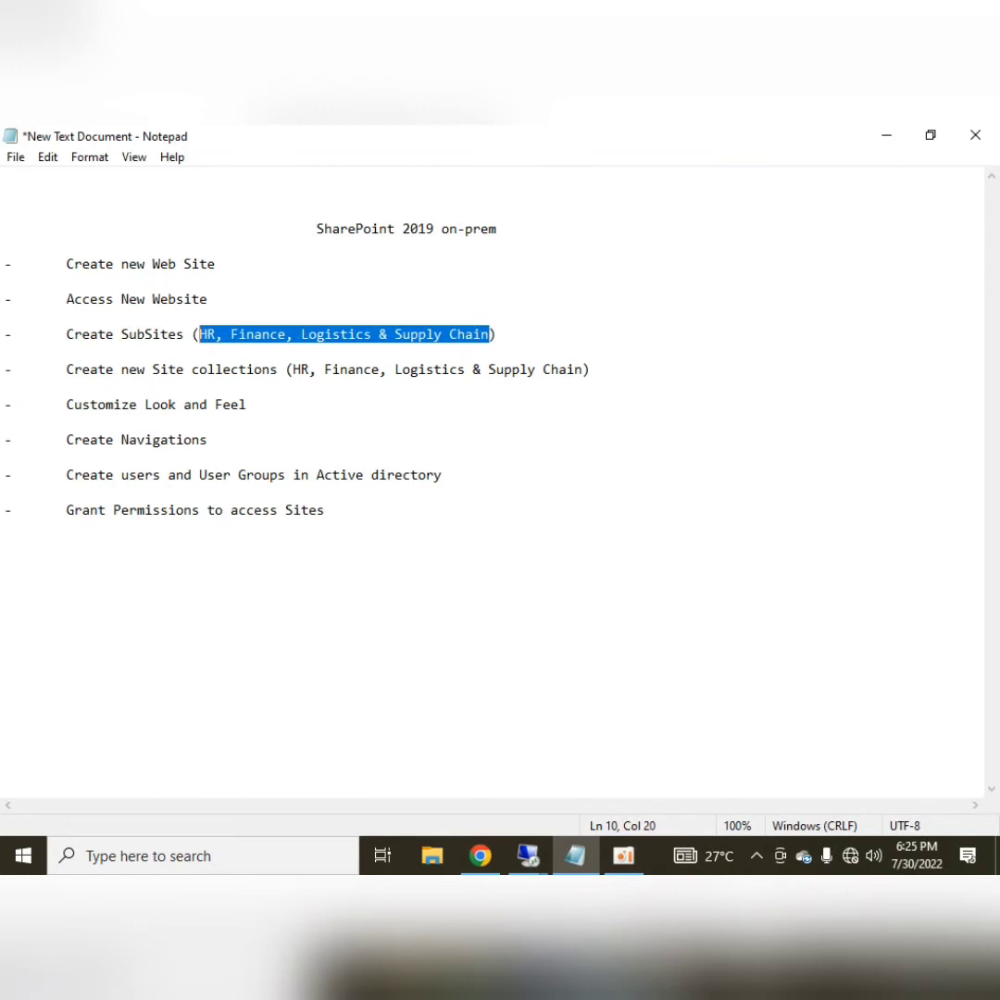
pyautogui.press('Delete')
pyautogui.write('Document ')
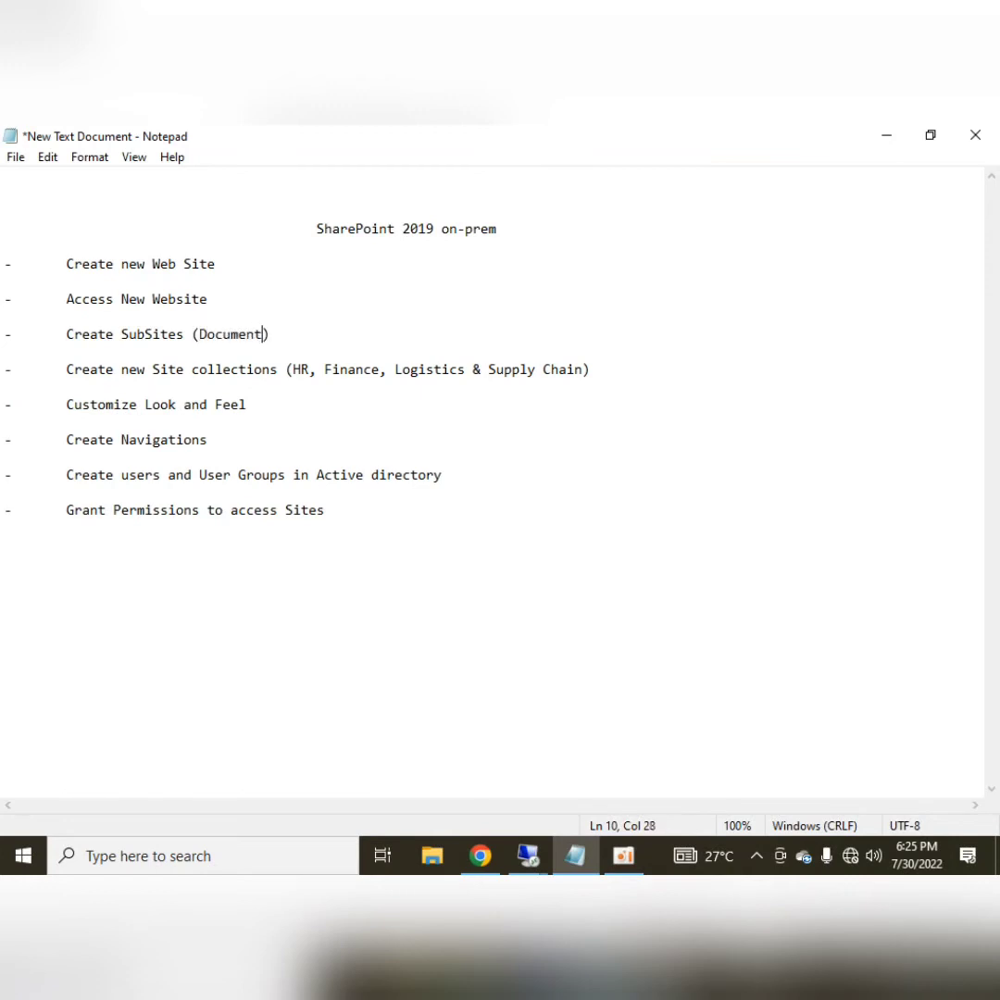
pyautogui.write('Centre')
# Fix 'SubSites' to 'Subsites', type a draft title, and enter the web address doccentre
pyautogui.click(155, 337)
pyautogui.press('BackSpace')
pyautogui.write('s')
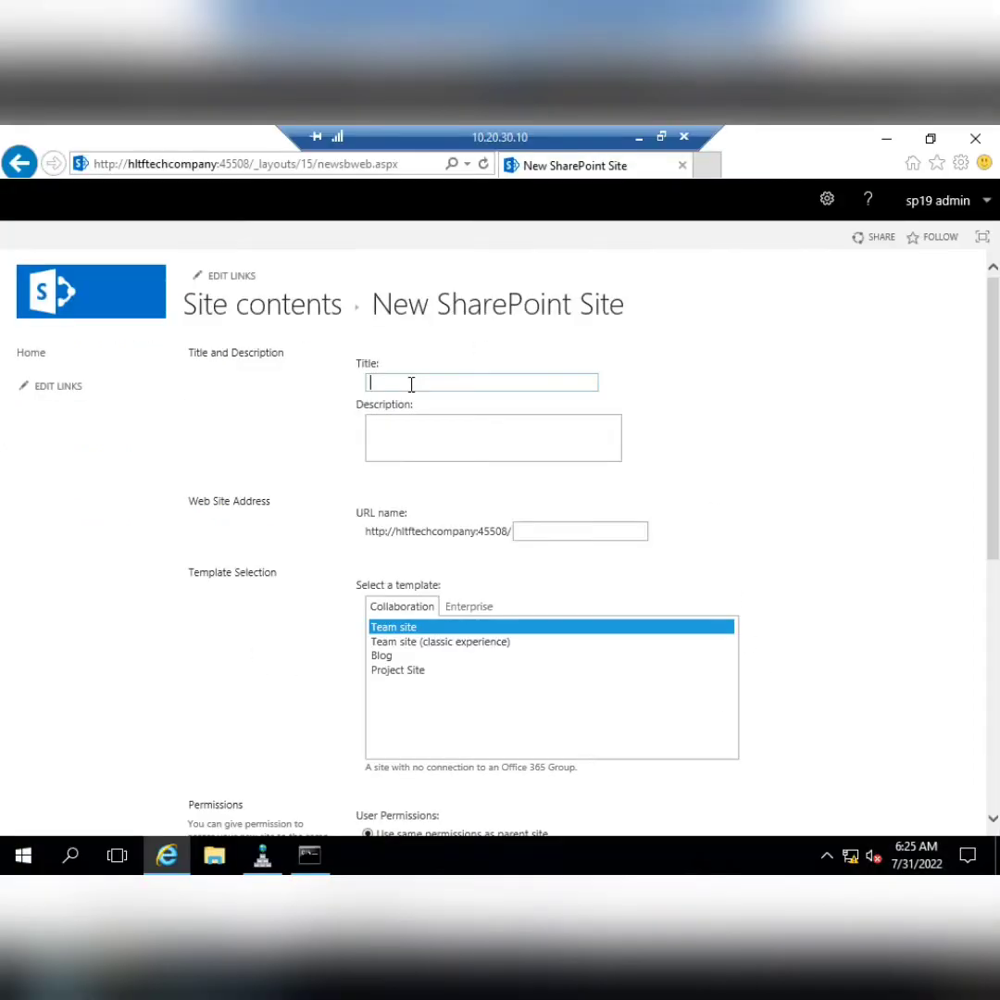
pyautogui.write('docC')
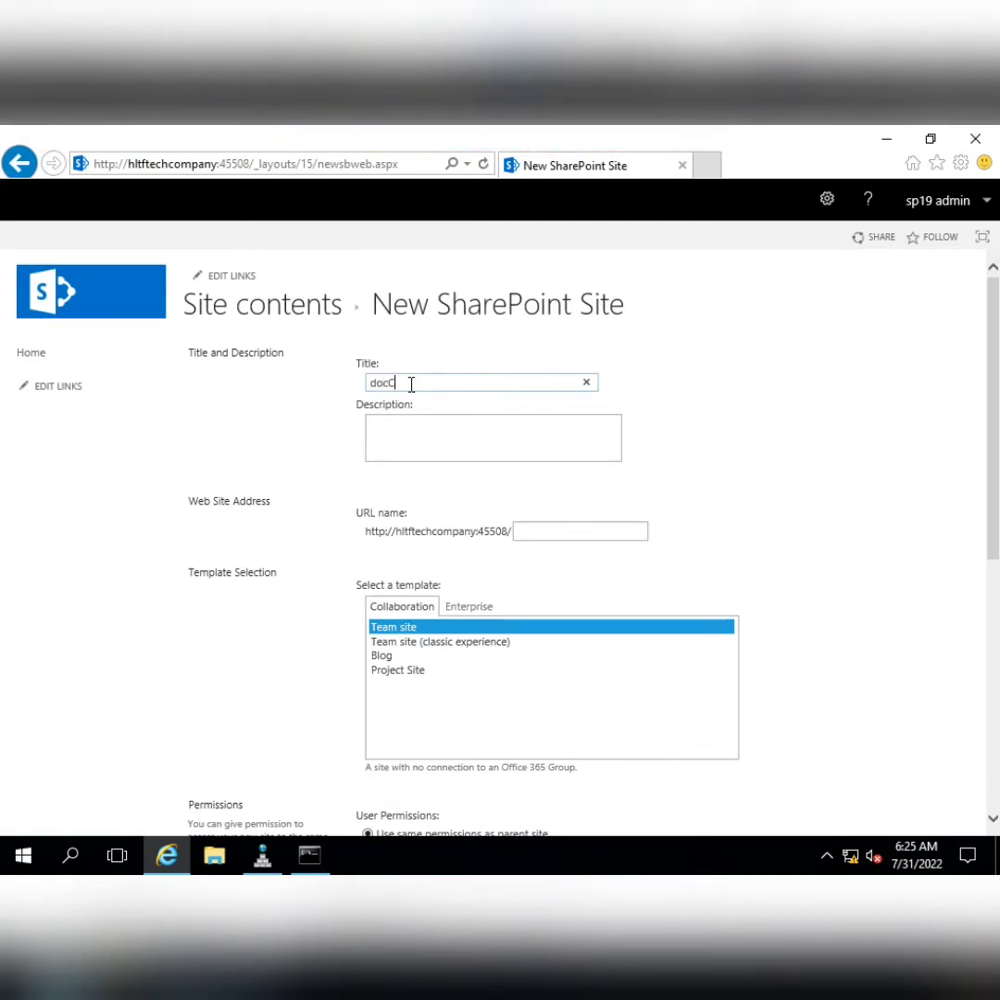
pyautogui.write('entre')
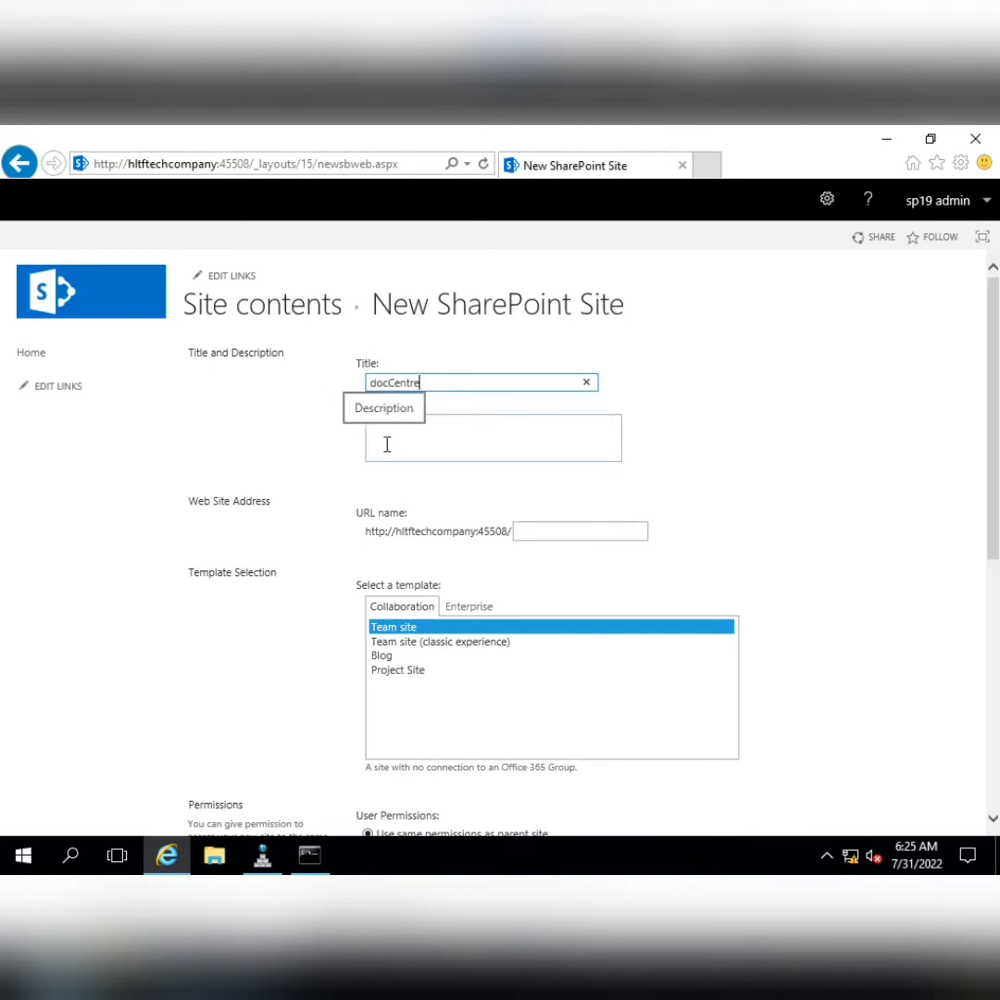
pyautogui.click(573, 532)
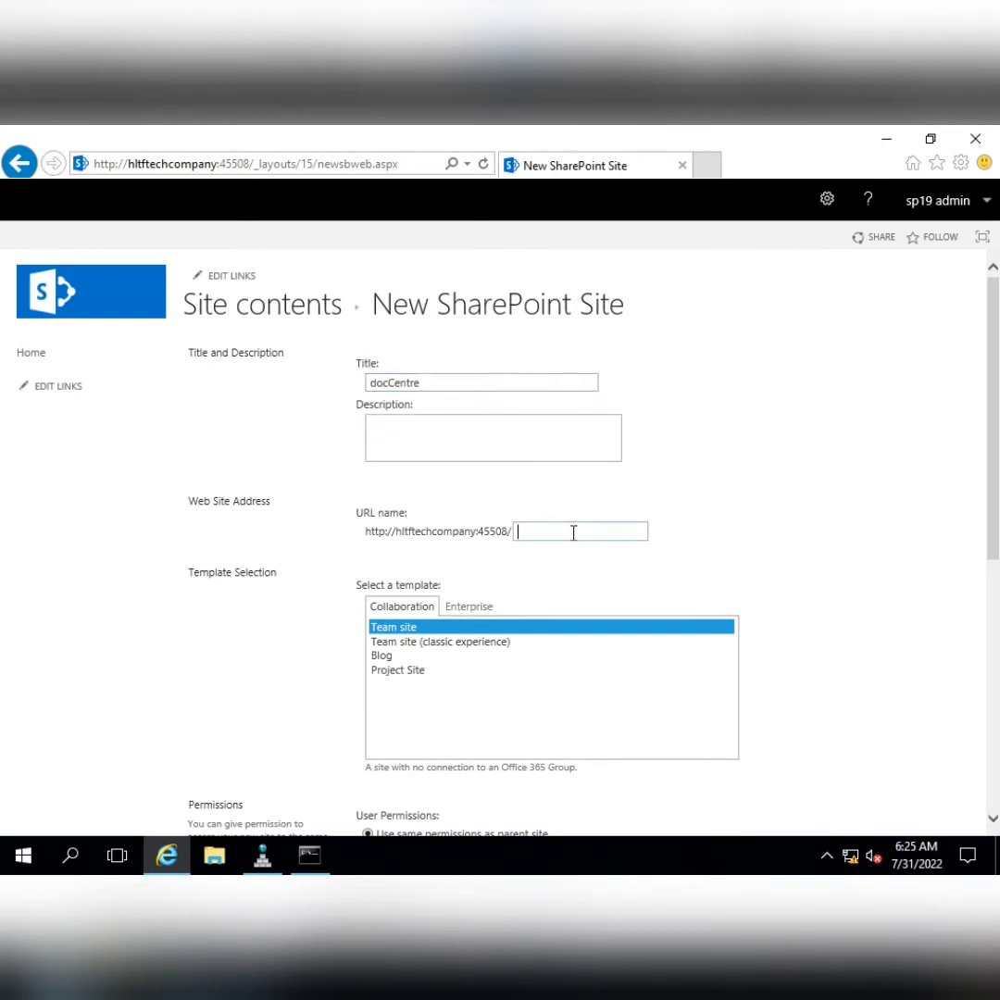
pyautogui.write('doccentre')
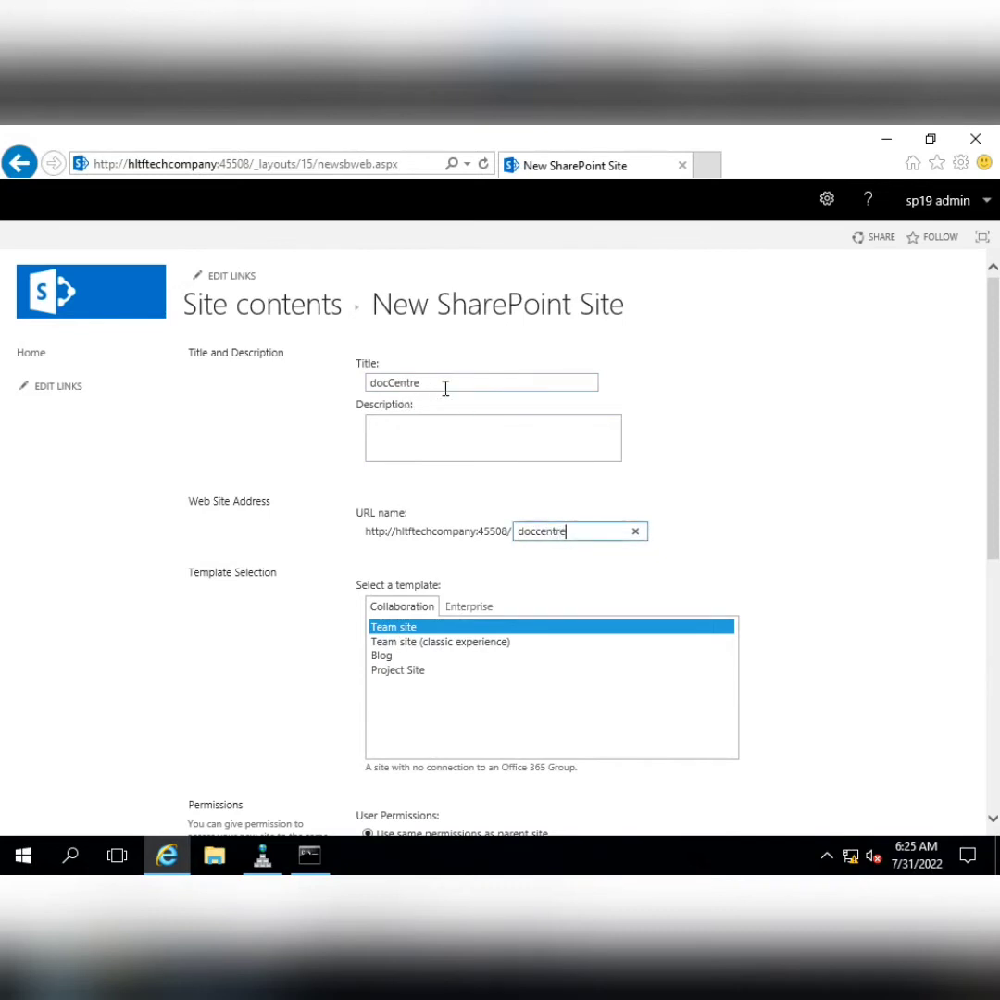
# Set the subsite title to 'HLTFTECH Company Document Centre'
pyautogui.moveTo(445, 387); pyautogui.dragTo(308, 382)
pyautogui.write('Docu')
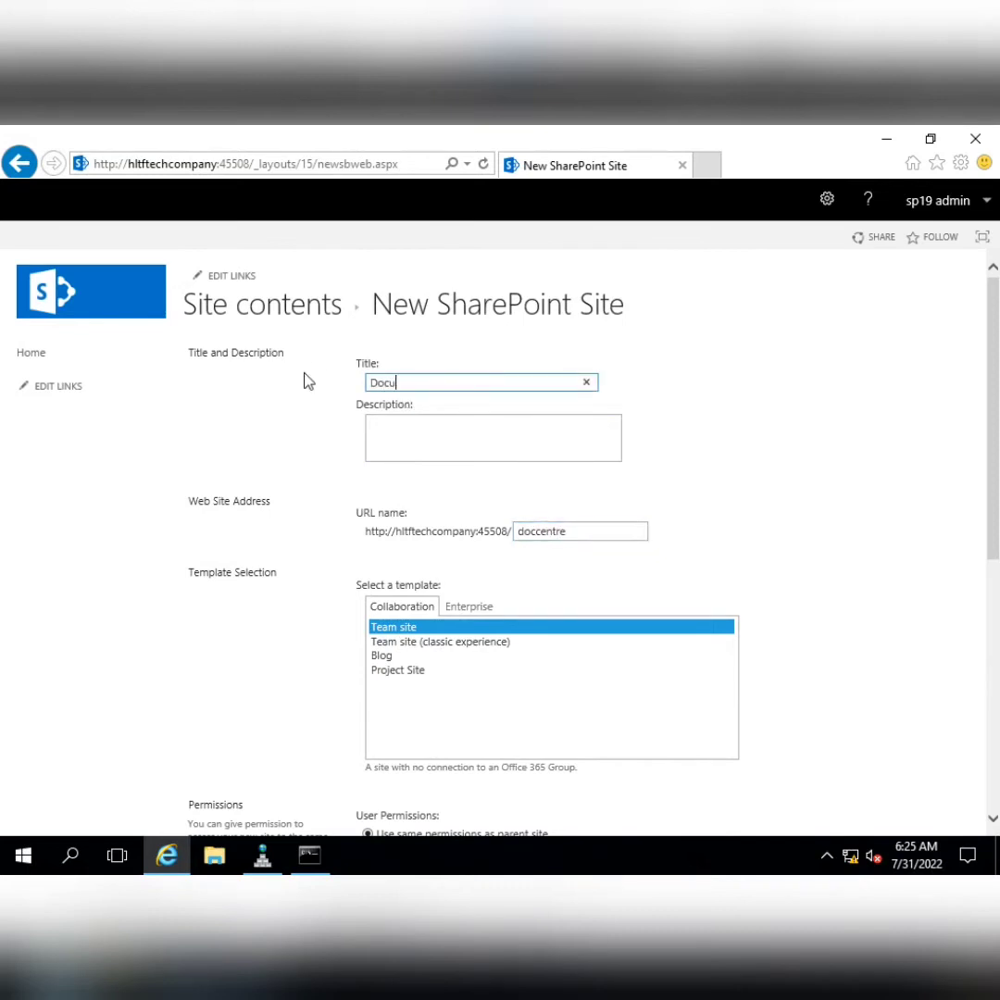
pyautogui.write('men')
pyautogui.write('t Centre')
pyautogui.write('HLT')
pyautogui.write('FTEC')
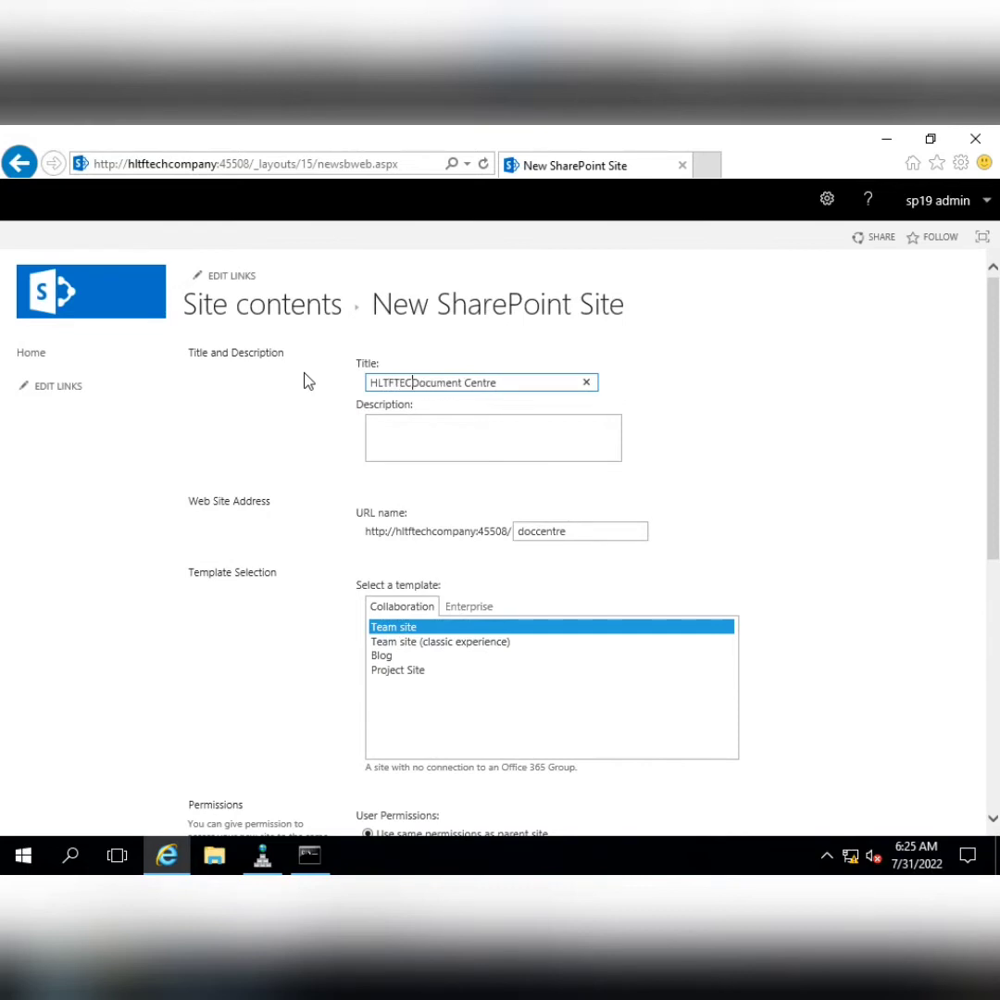
pyautogui.write('H Coma')
pyautogui.press('BackSpace')
pyautogui.write('pany')
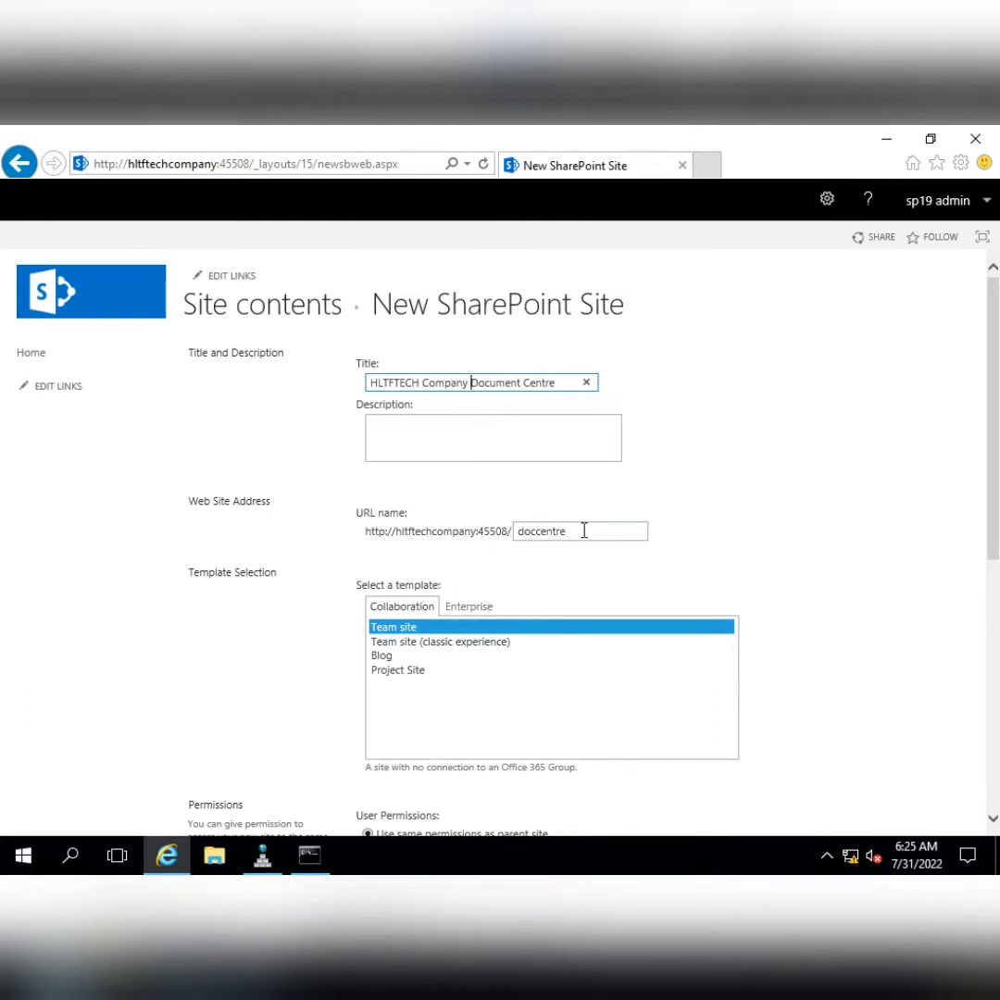
# Choose the Enterprise Document Center template and create the subsite
pyautogui.scroll(-2, 692, 519)
pyautogui.click(468, 432)
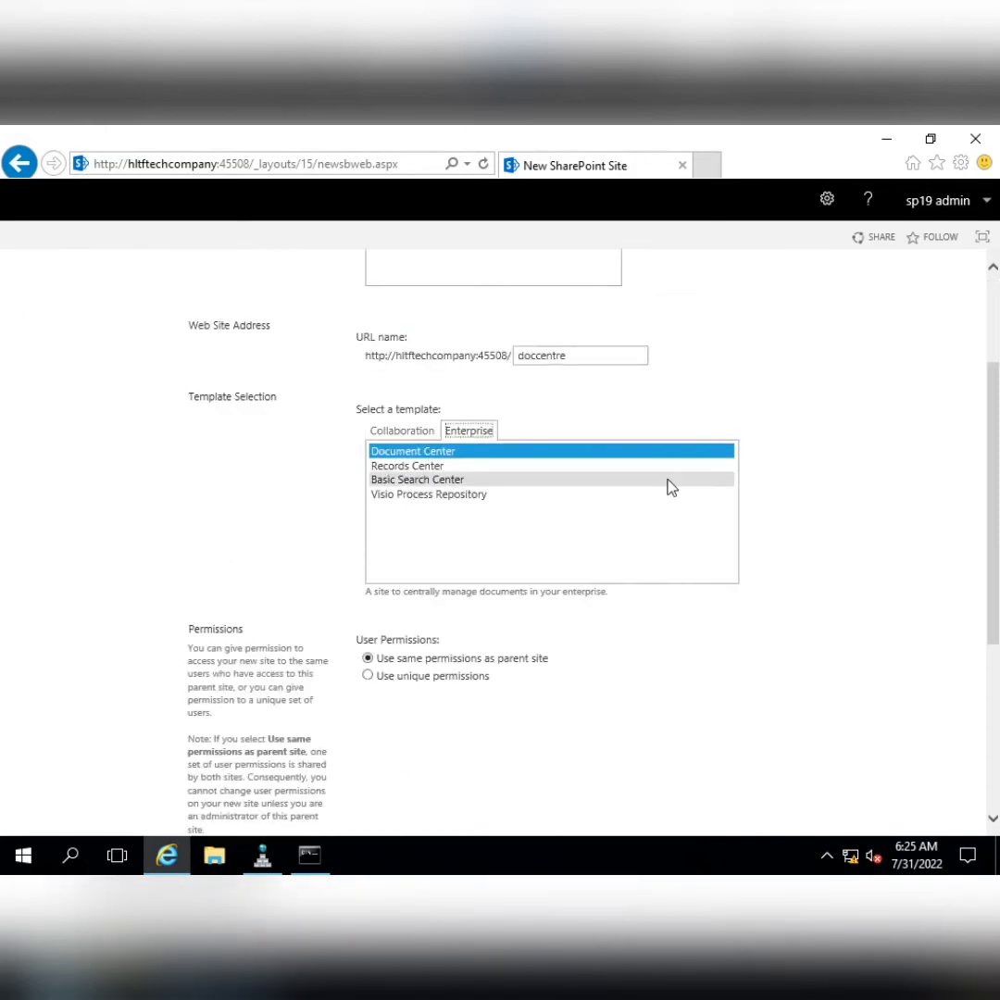
pyautogui.scroll(-4, 659, 662)
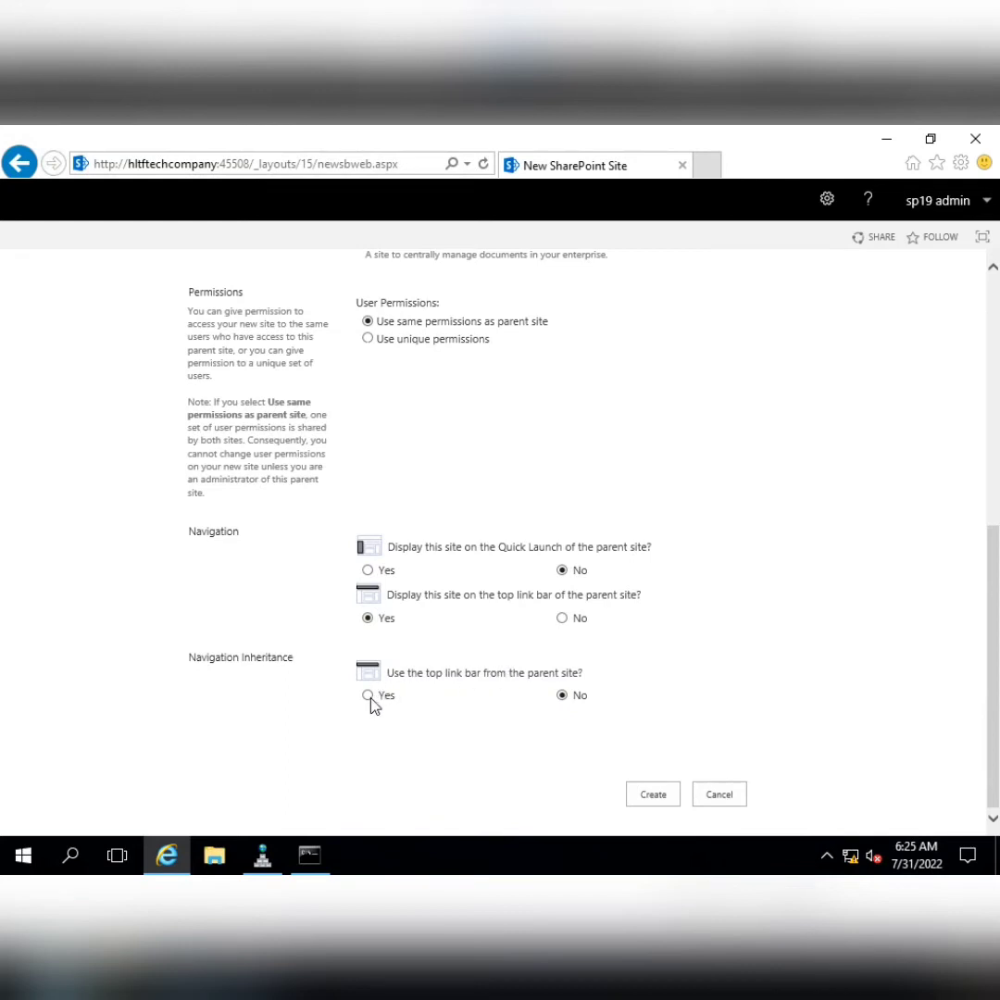
pyautogui.click(649, 796)
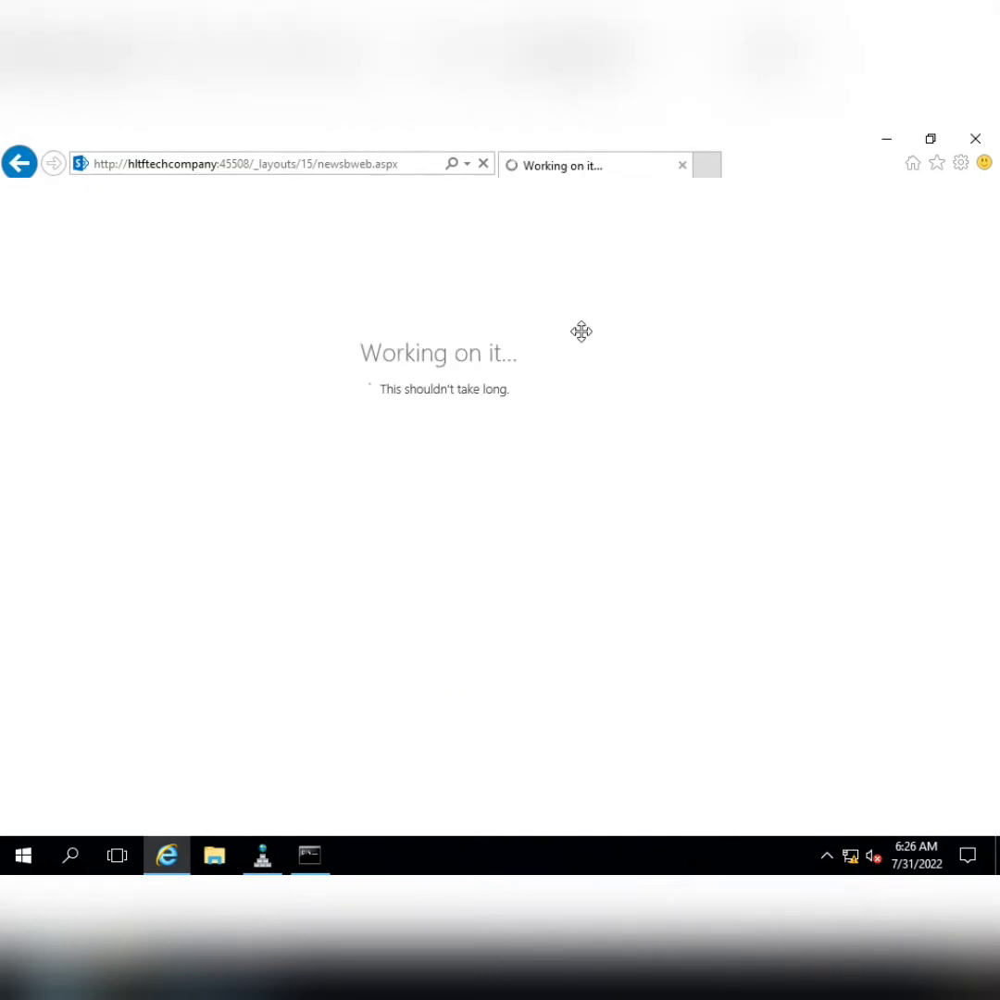
# Review the Create Subsites (Document Centre) task in Notepad, then switch back to the 10.20.30.10 remote session
pyautogui.moveTo(575, 132)
pyautogui.click(639, 139)
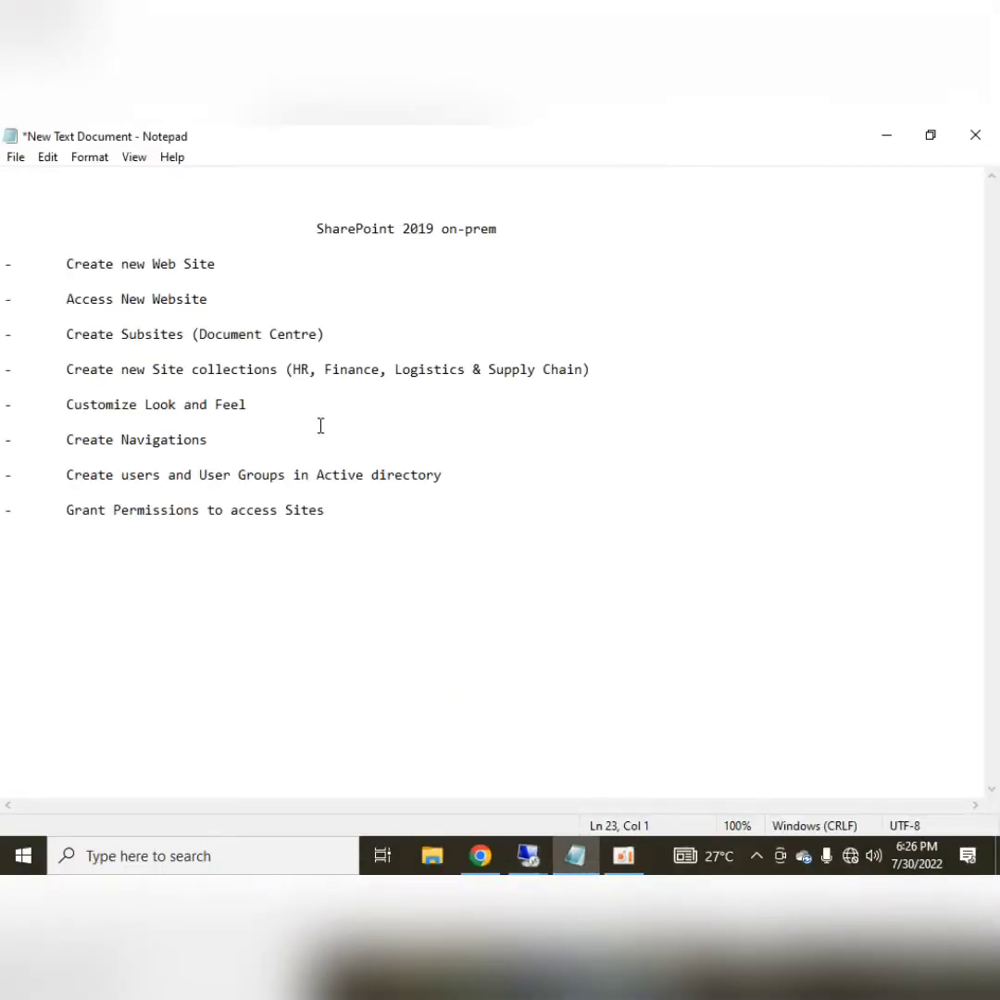
pyautogui.click(63, 298)
pyautogui.moveTo(89, 298); pyautogui.dragTo(214, 298)
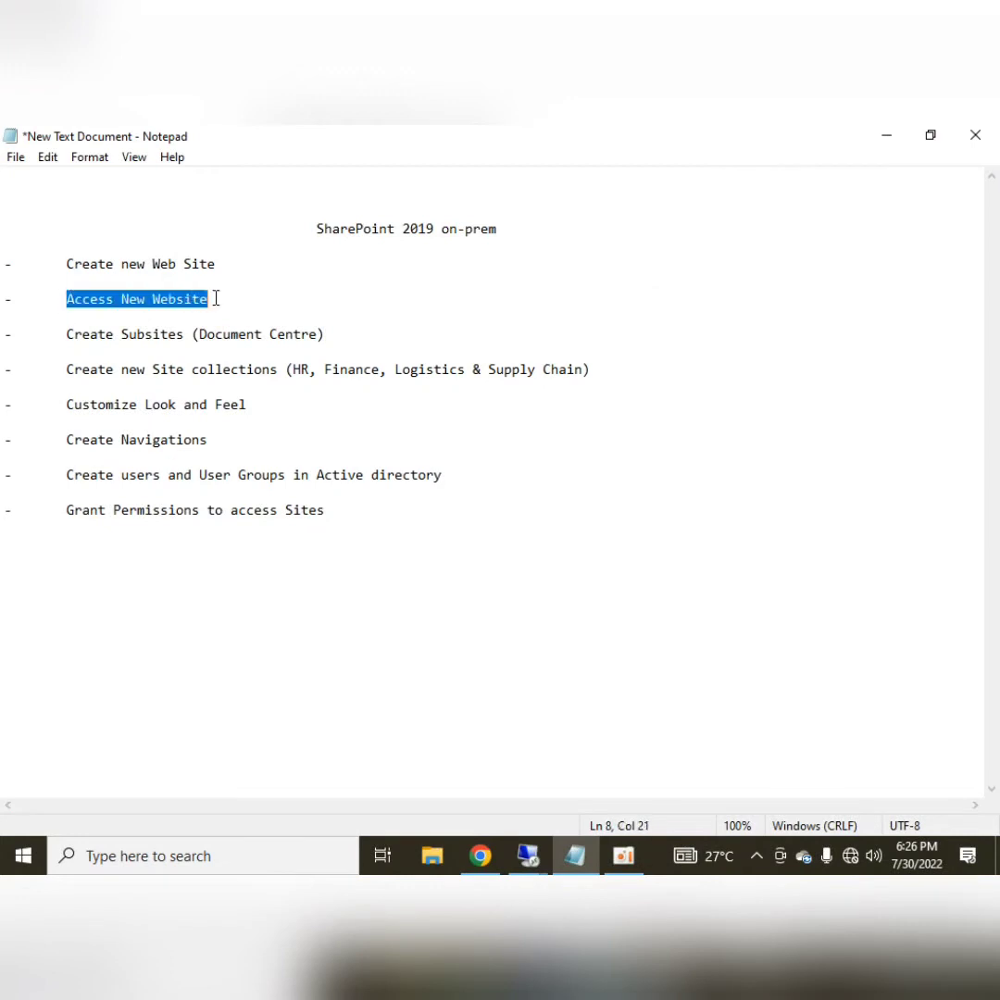
pyautogui.click(215, 298)
pyautogui.moveTo(68, 335); pyautogui.dragTo(342, 330)
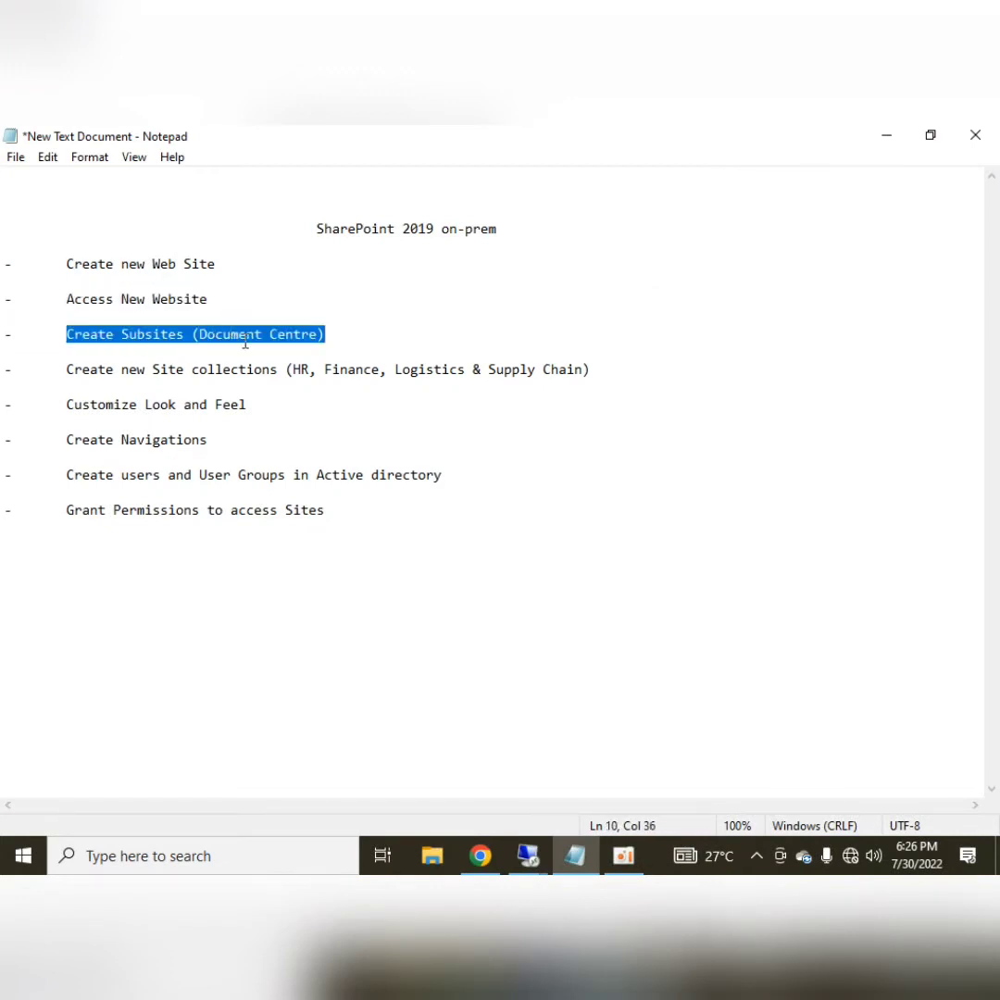
pyautogui.click(528, 856)
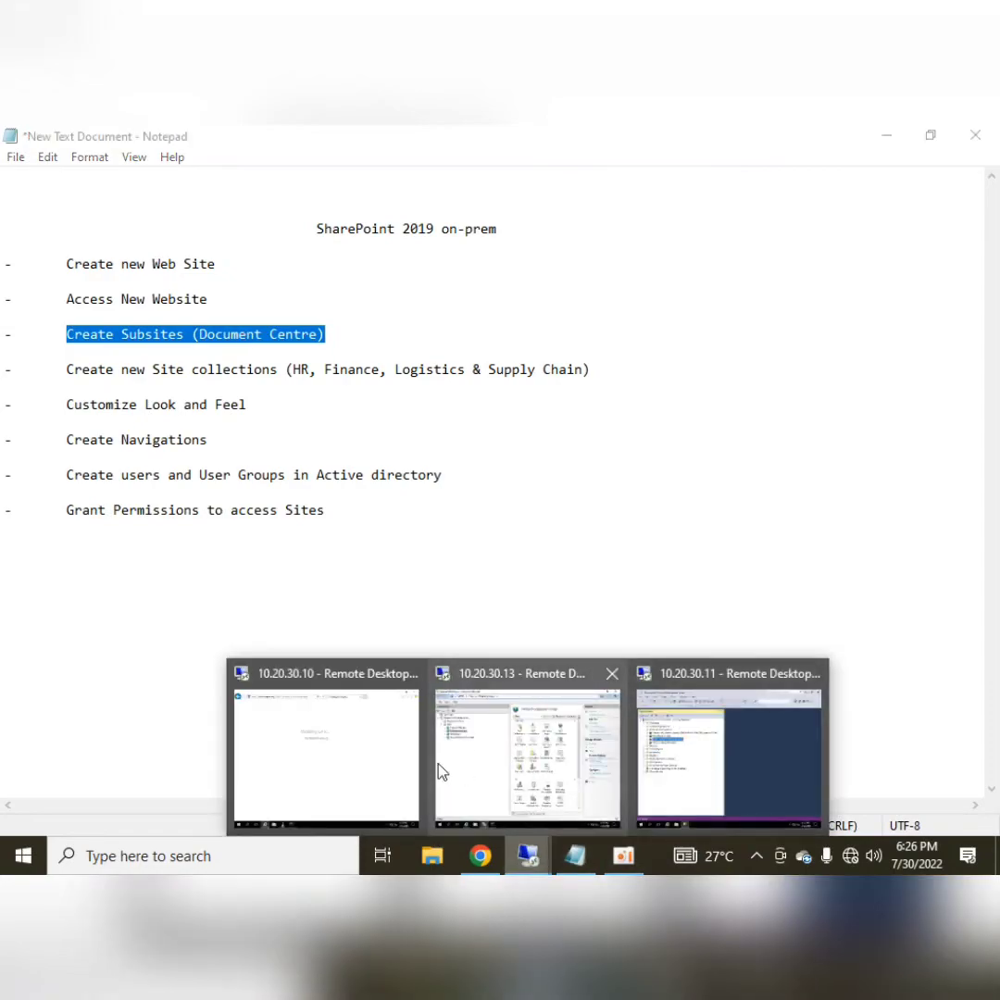
pyautogui.click(342, 768)
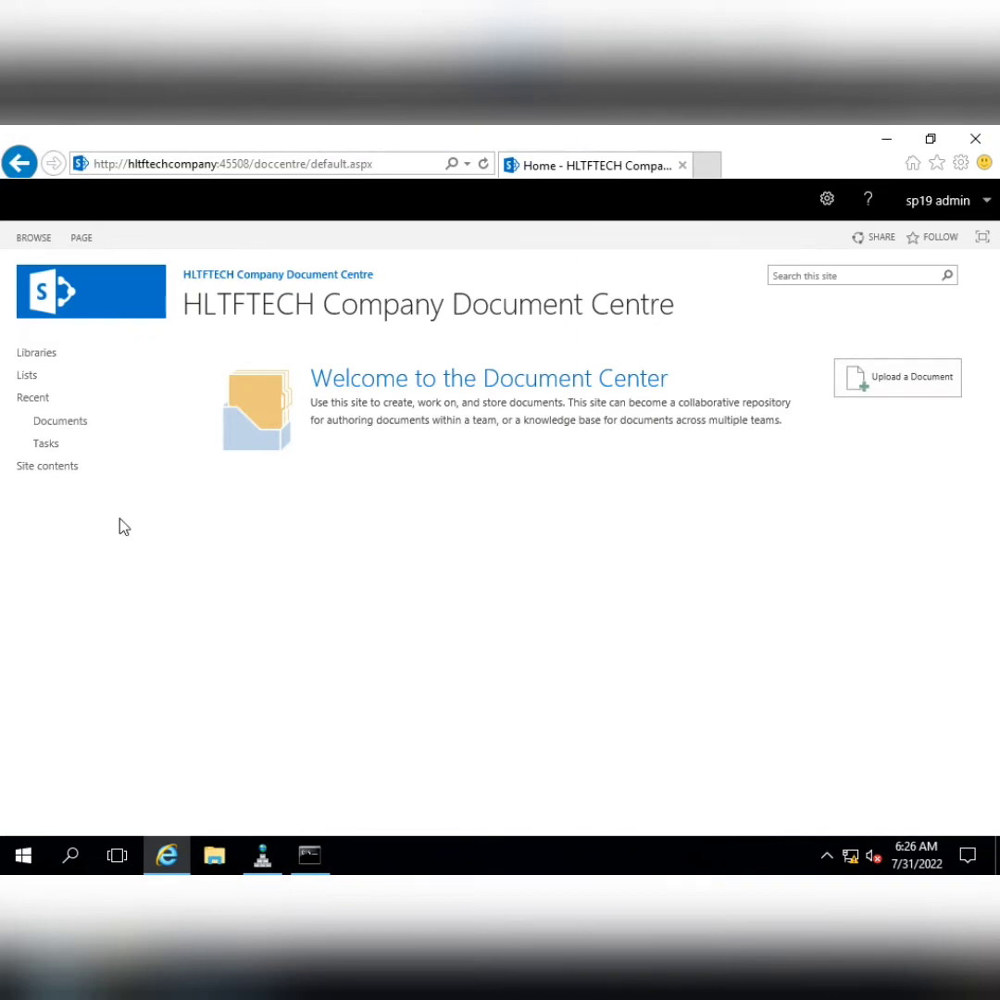
# Upload the '02 causes of Why SharePoint sites…' PPTX from the Desktop into the Document Centre
pyautogui.click(56, 421)
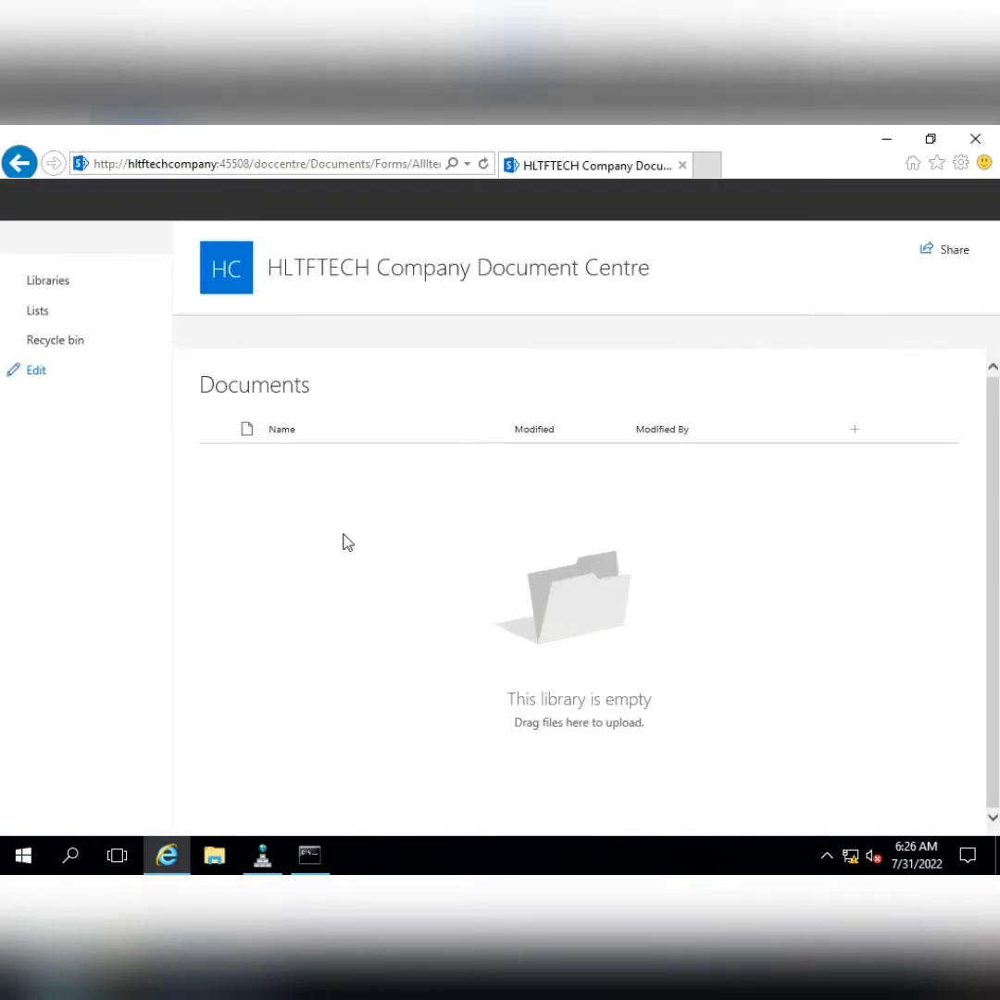
pyautogui.click(19, 163)
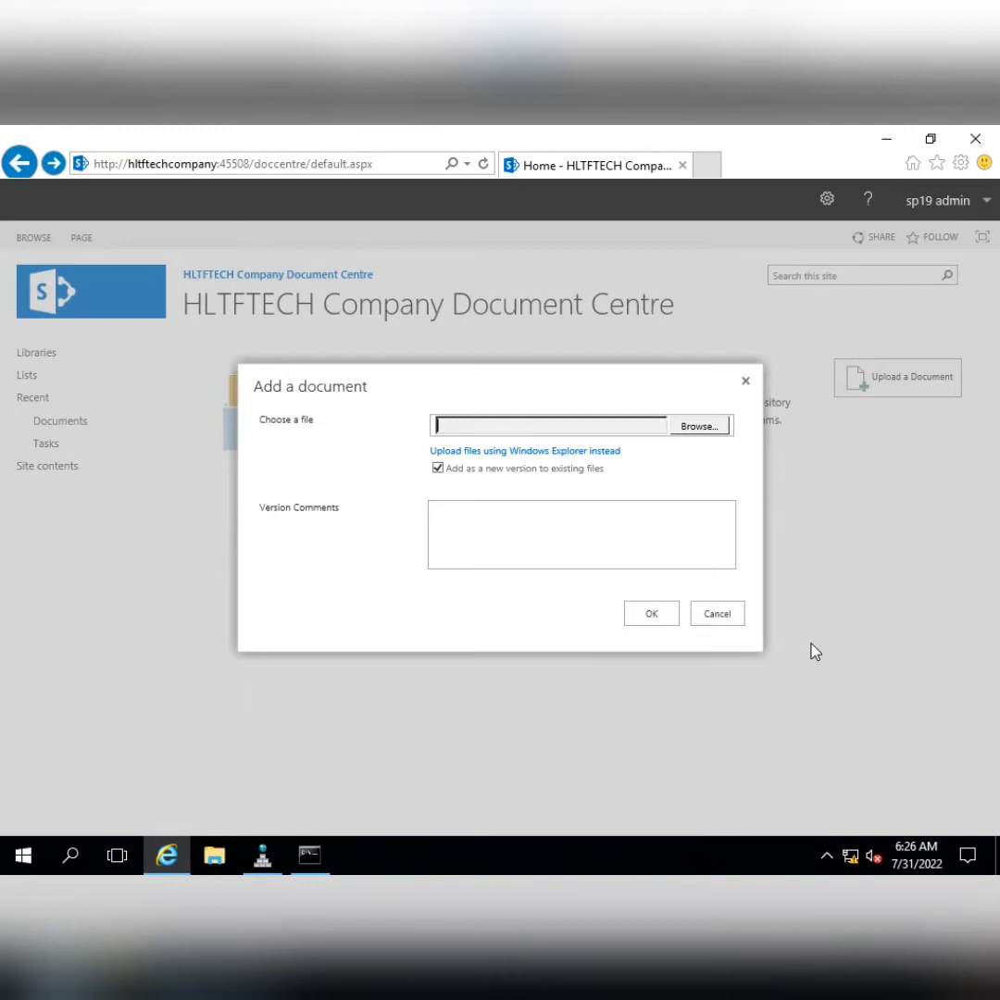
pyautogui.click(699, 426)
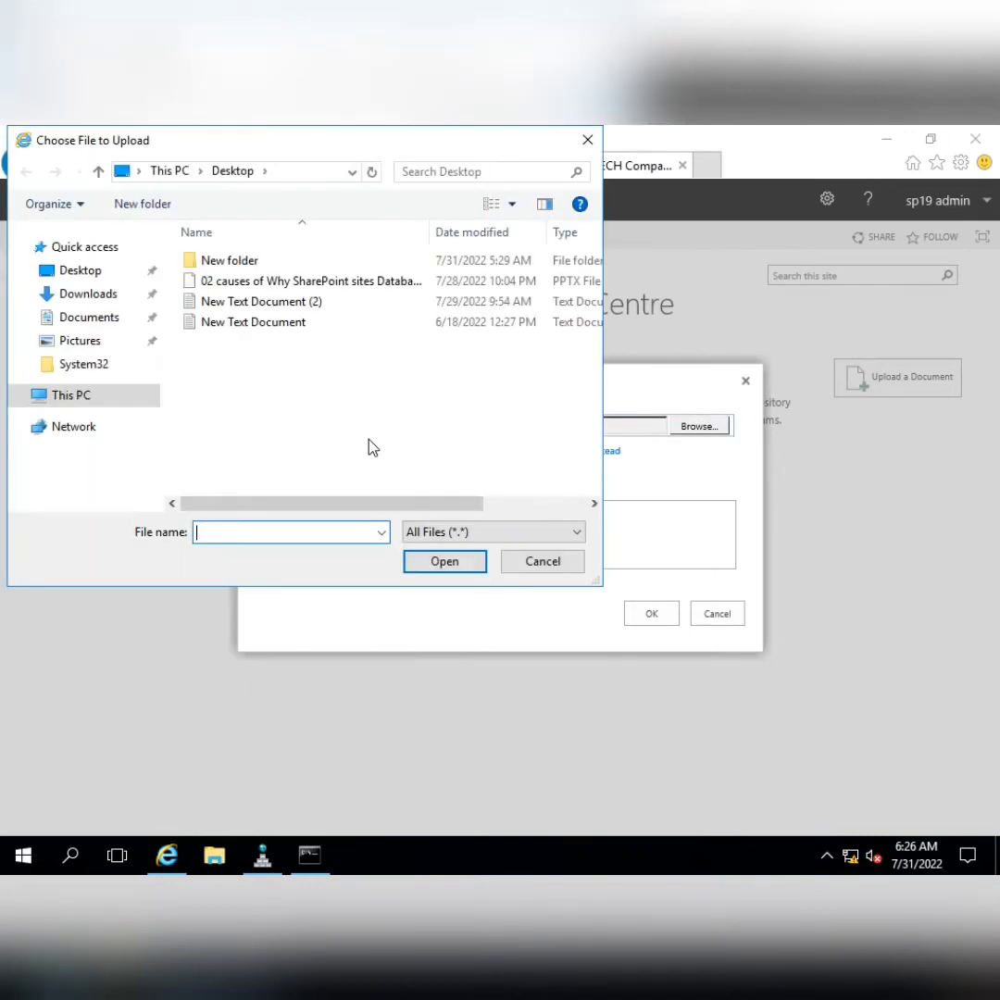
pyautogui.click(271, 282)
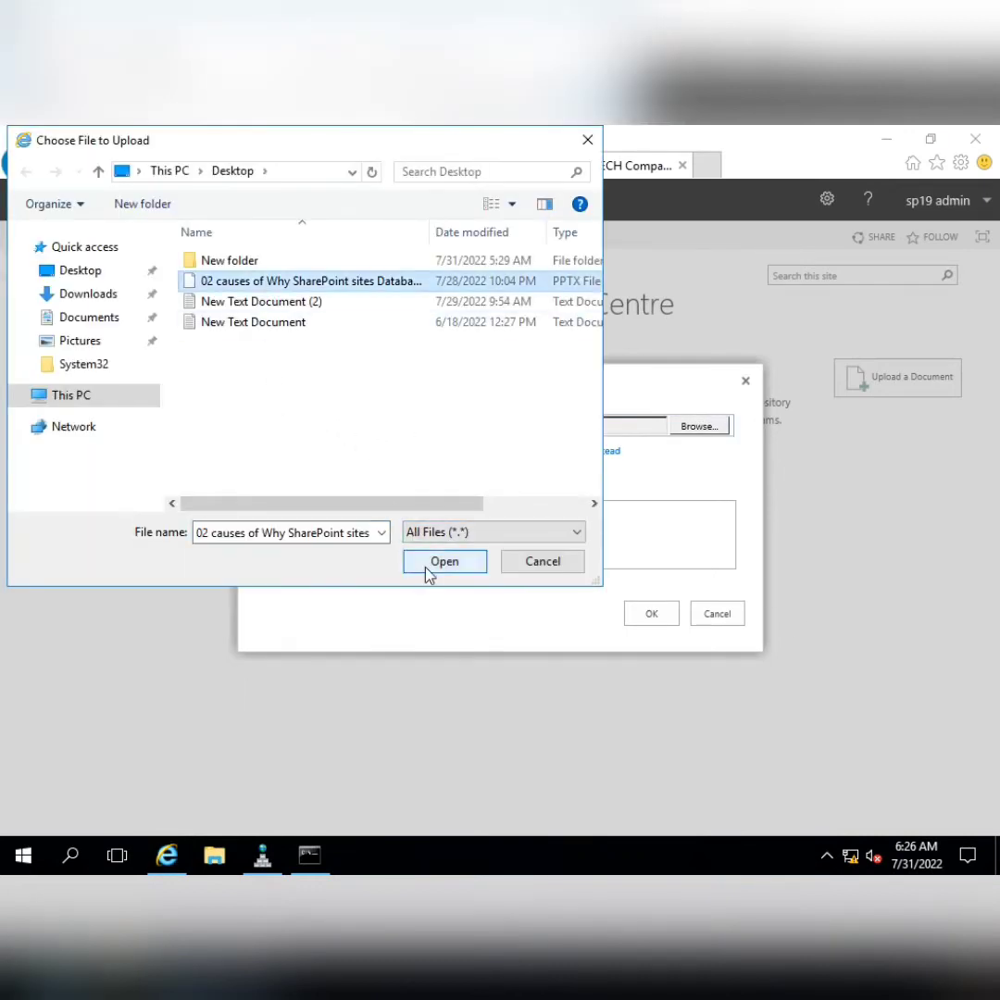
pyautogui.click(430, 565)
pyautogui.click(650, 616)
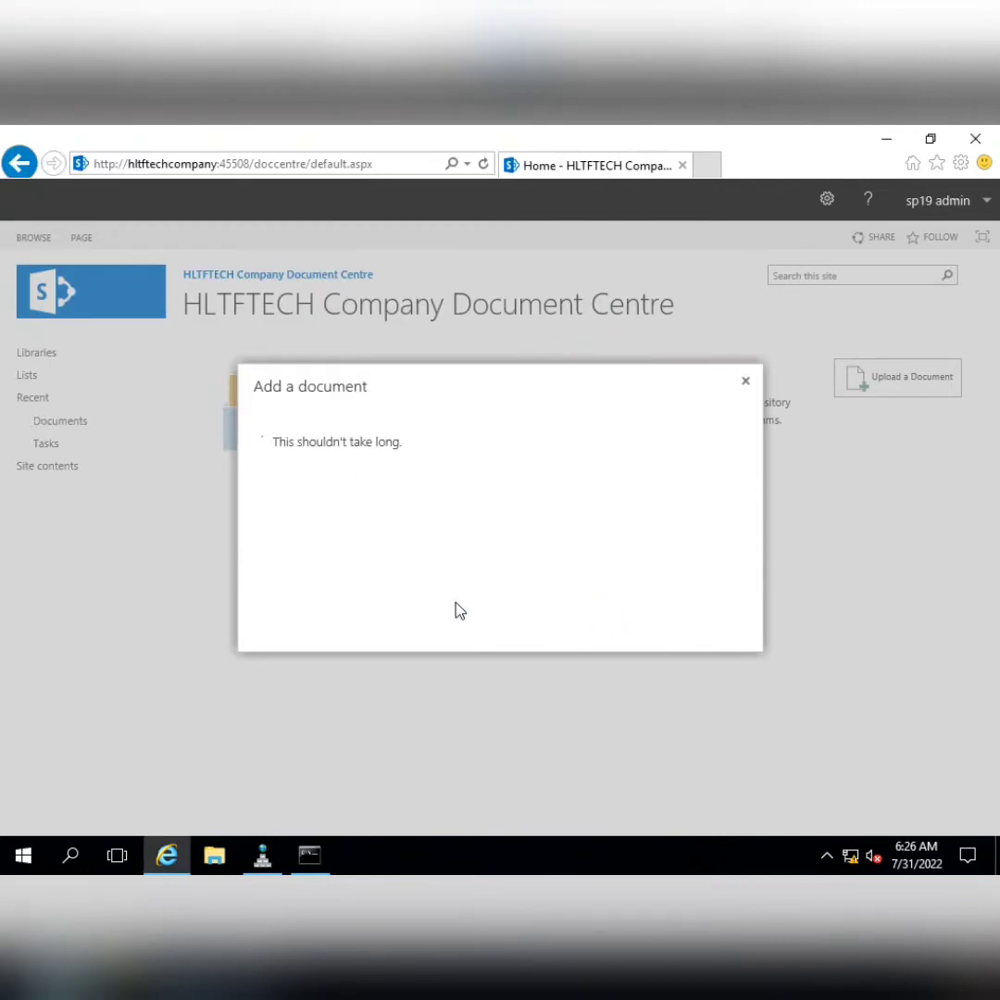
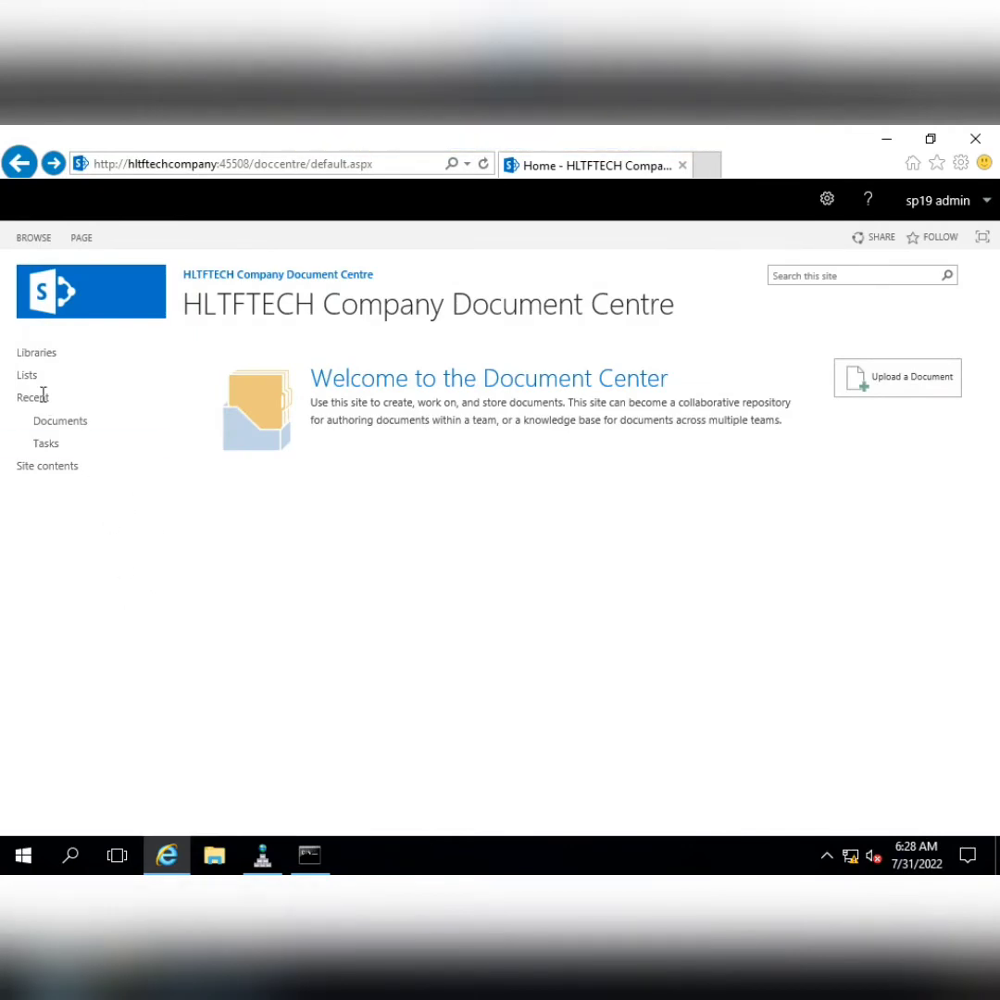
# Return to the root home page, then select the site-collections task line in the Notepad agenda
pyautogui.click(45, 422)
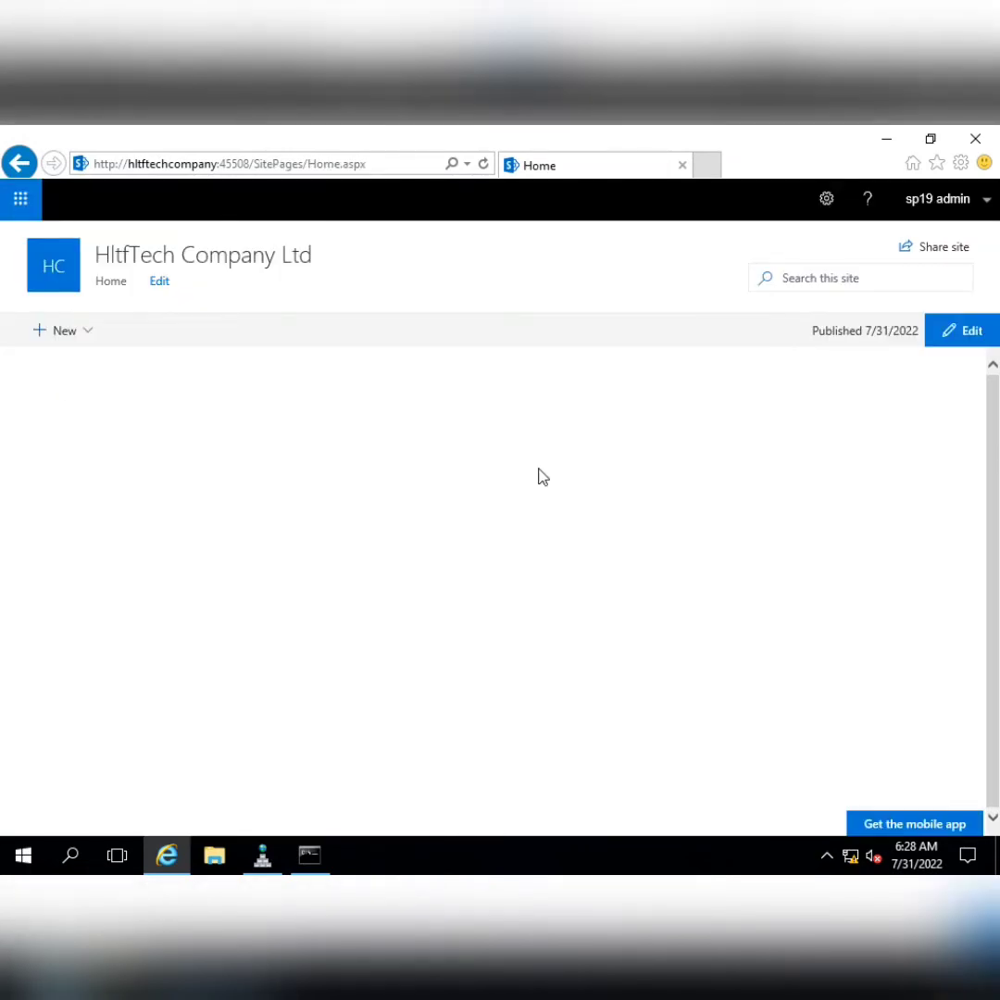
pyautogui.moveTo(584, 128)
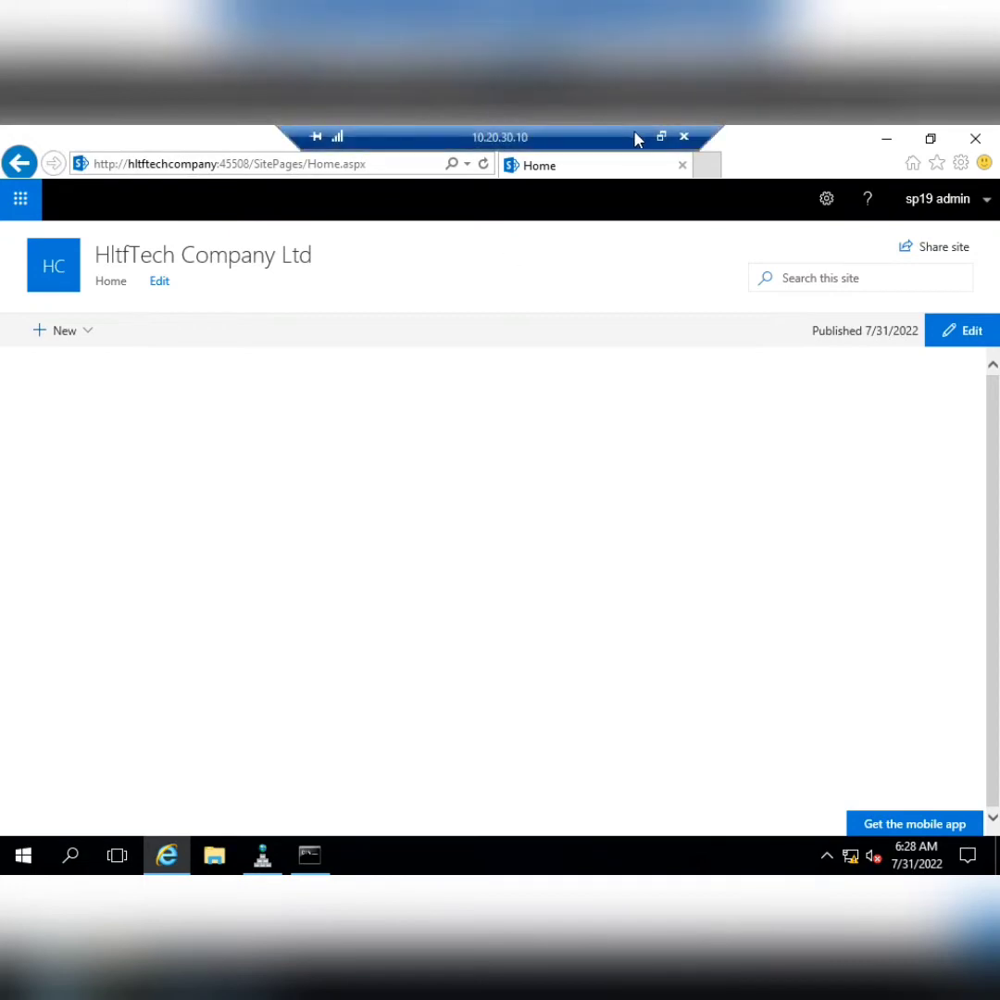
pyautogui.click(636, 135)
pyautogui.click(67, 371)
pyautogui.hotkey('shift', 'End')
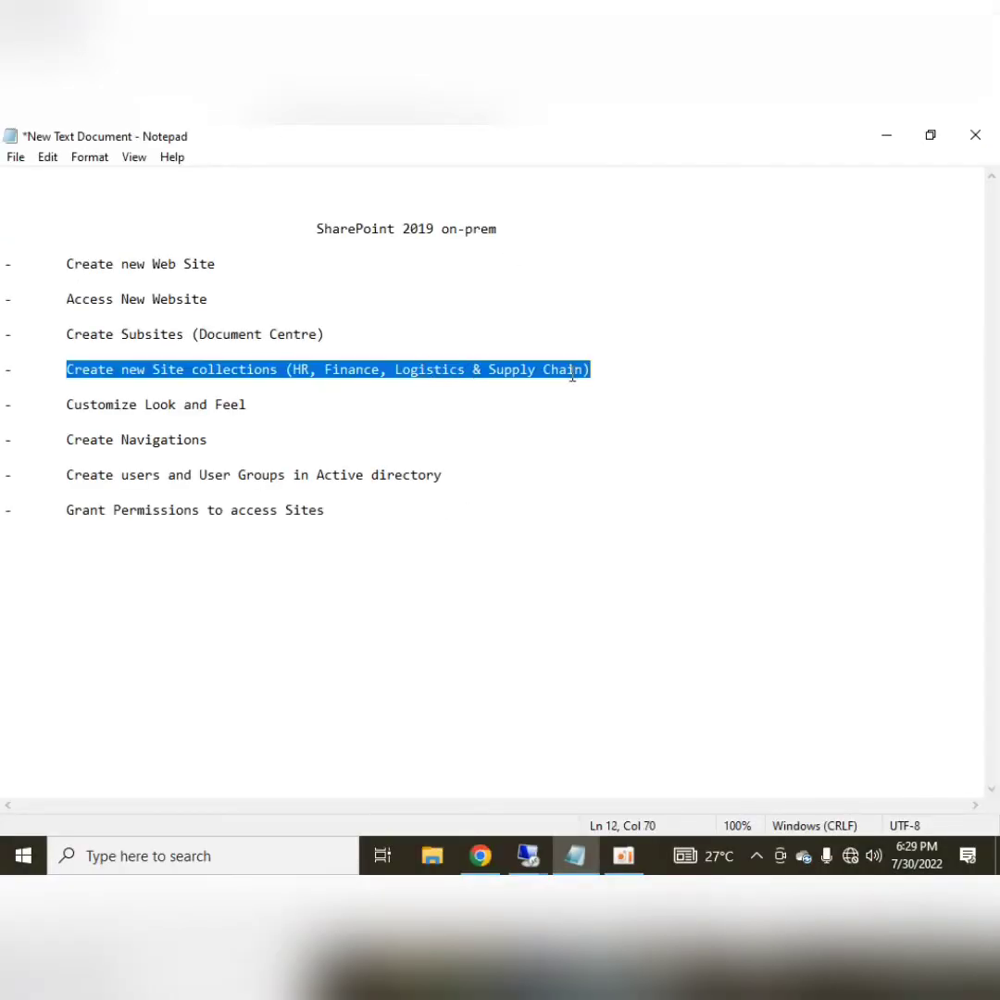
# Switch to the 10.20.30.13 server session and open Central Administration's Create Site Collection form
pyautogui.click(560, 424)
pyautogui.click(528, 856)
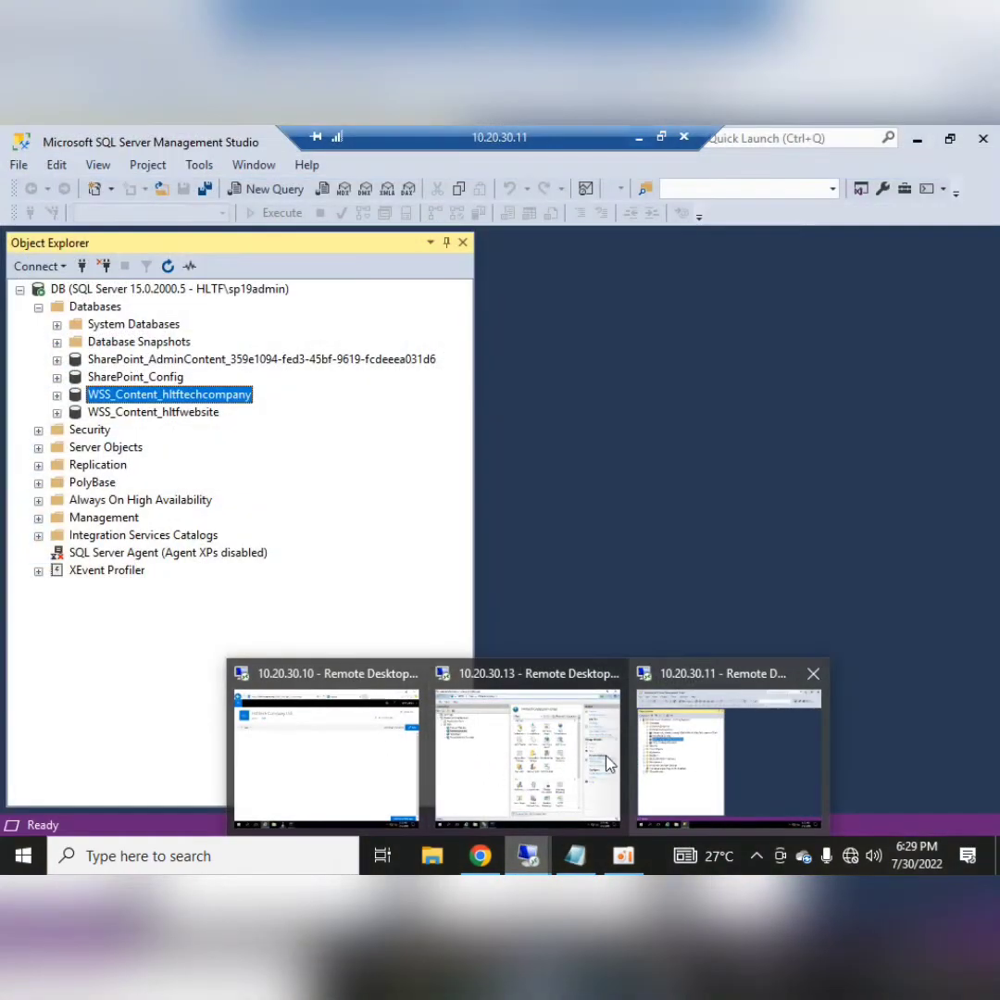
pyautogui.click(608, 764)
pyautogui.click(886, 138)
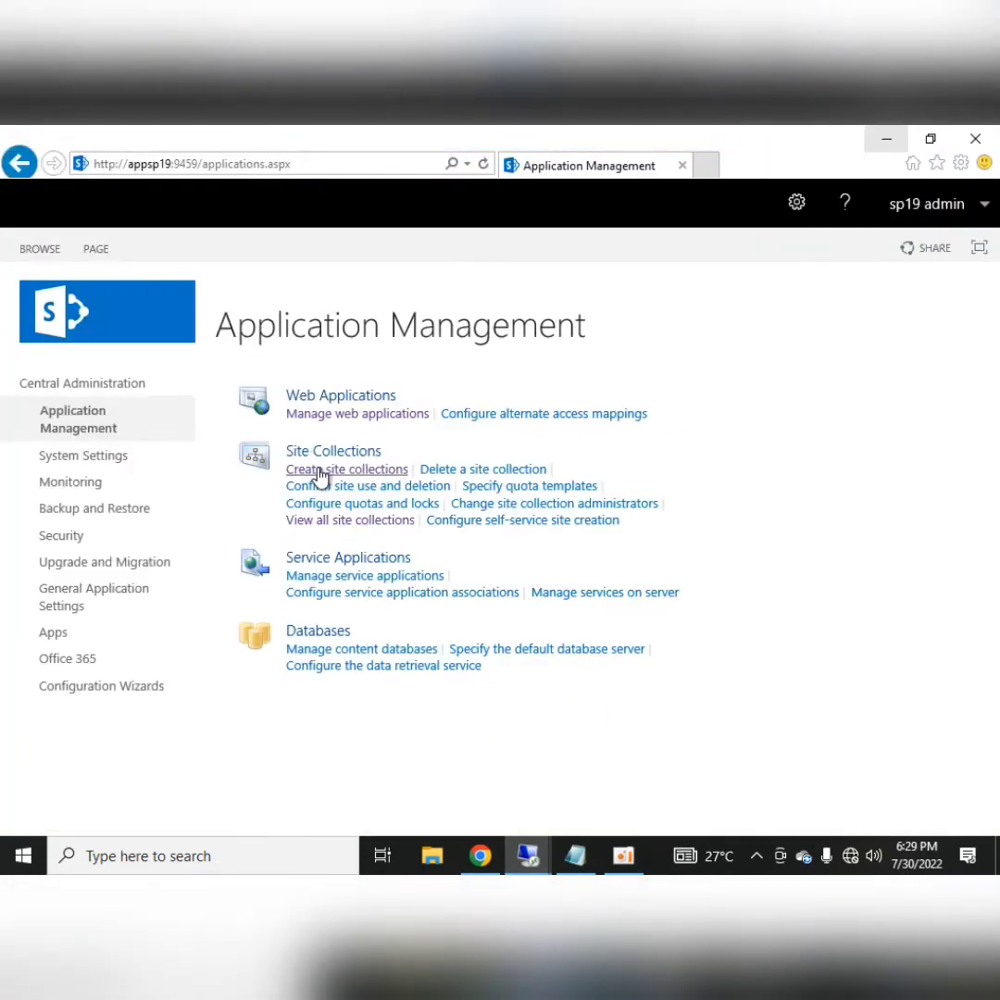
pyautogui.click(320, 474)
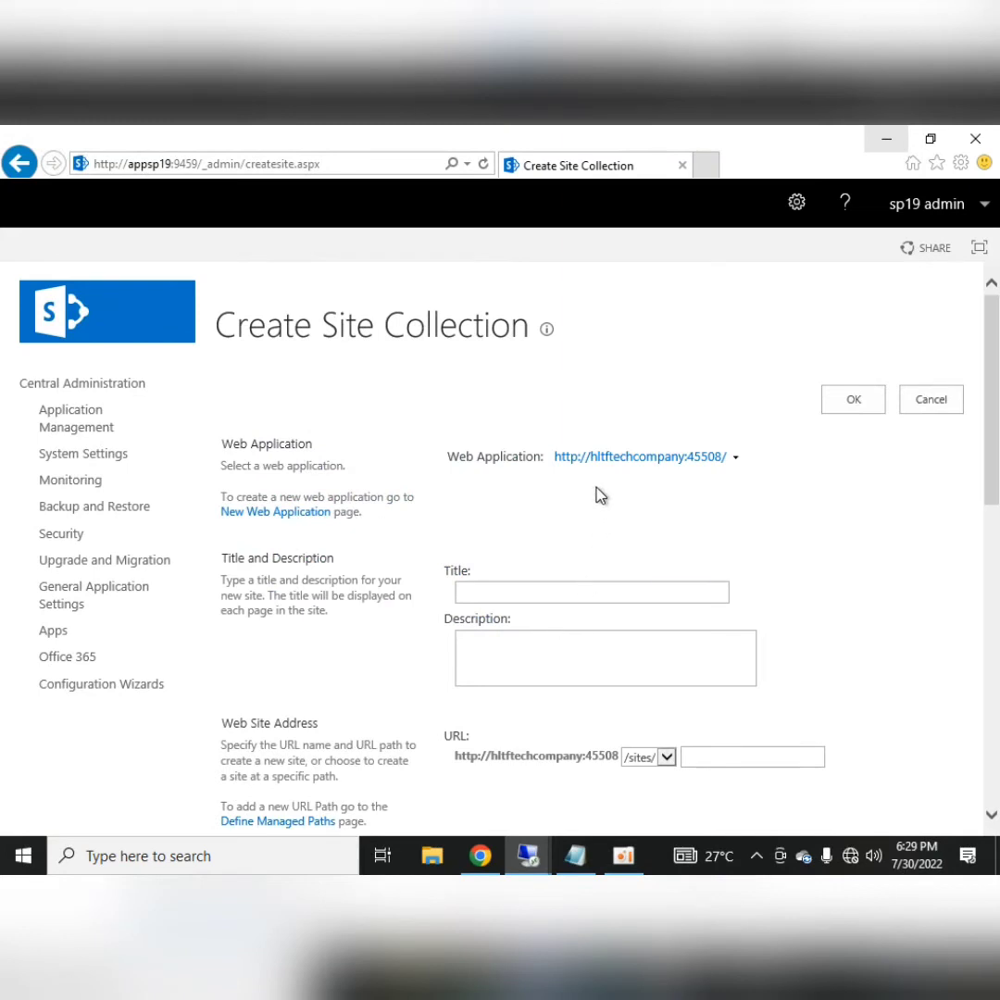
# Enter title Finance and URL finance, compare Enterprise and Publishing templates, then keep Team site
pyautogui.click(567, 587)
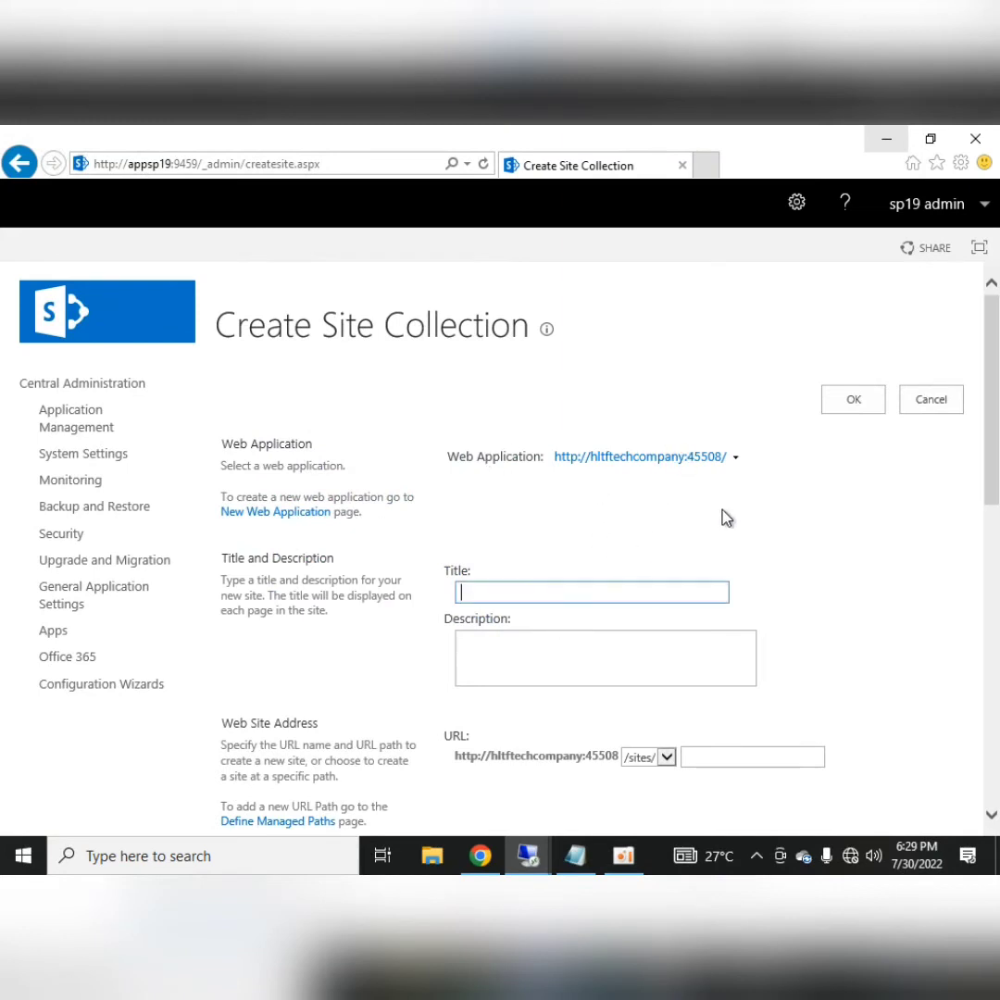
pyautogui.write('Finance')
pyautogui.scroll(-2, 727, 519)
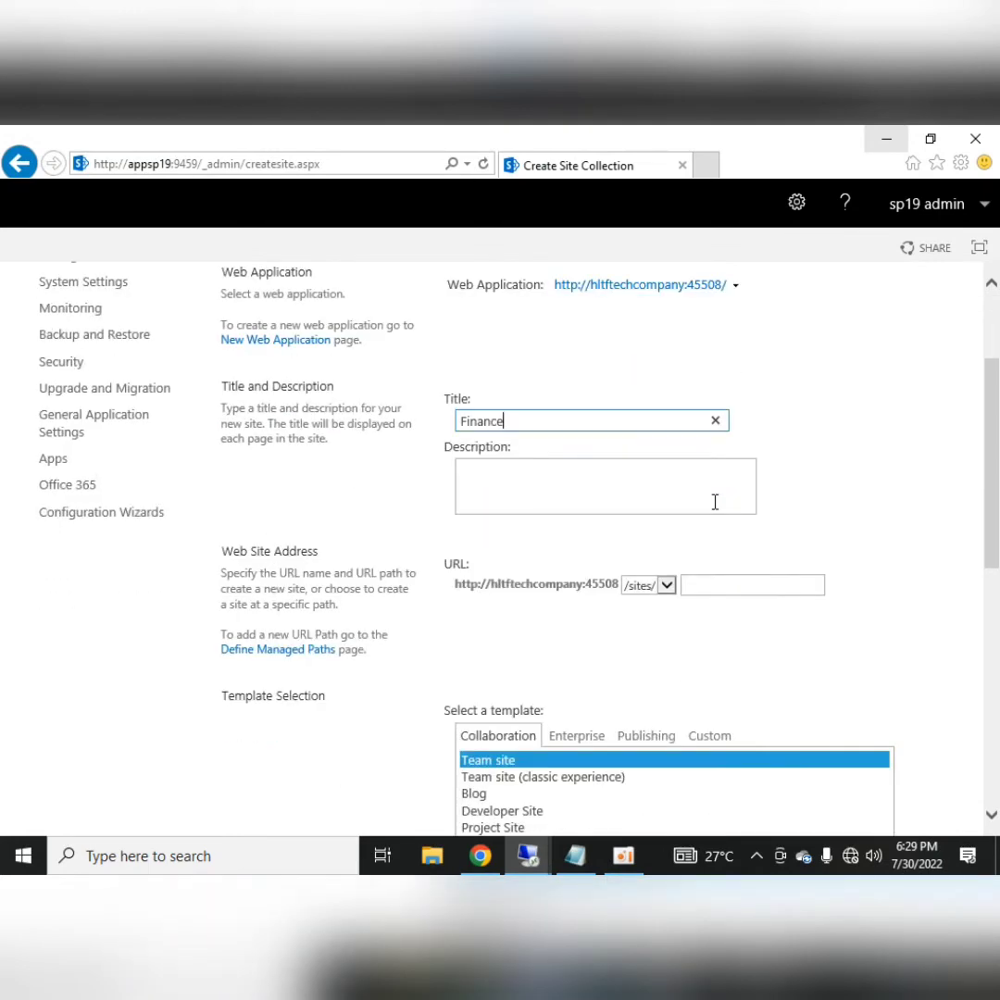
pyautogui.click(712, 585)
pyautogui.write('finance')
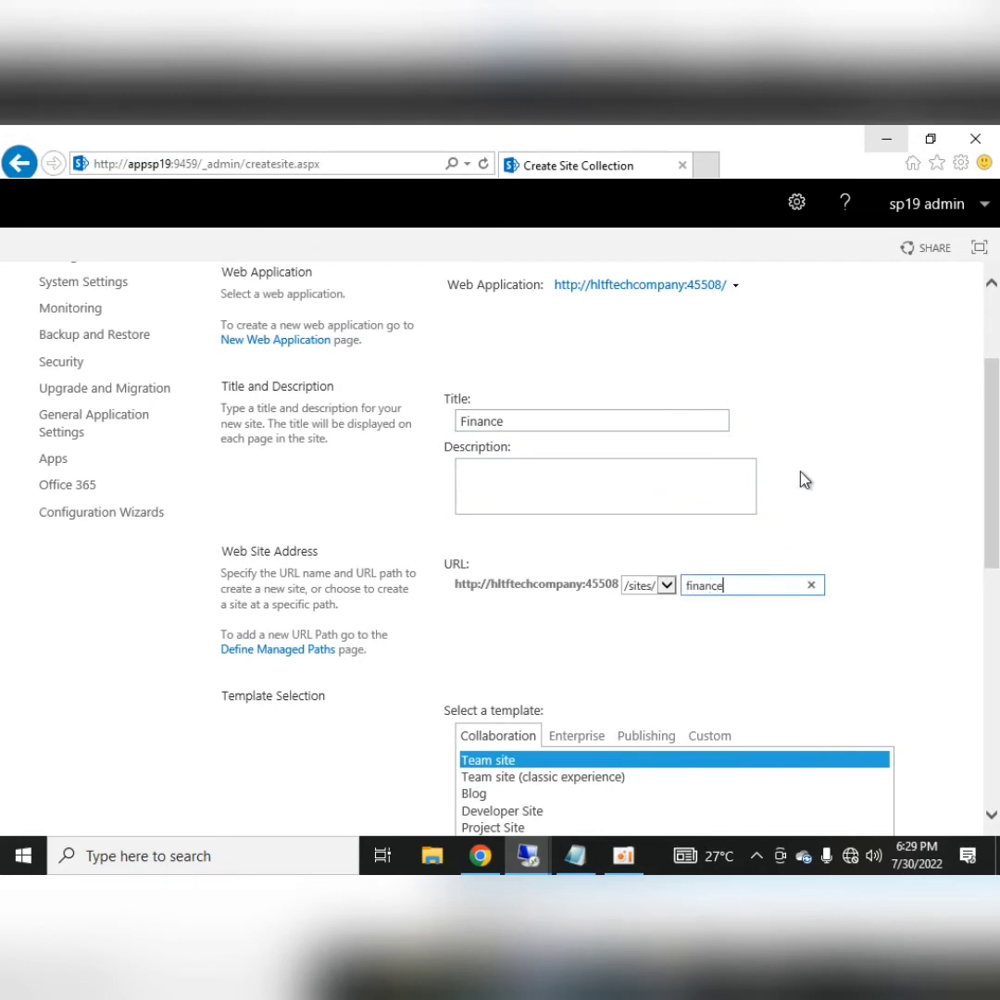
pyautogui.scroll(-3, 801, 477)
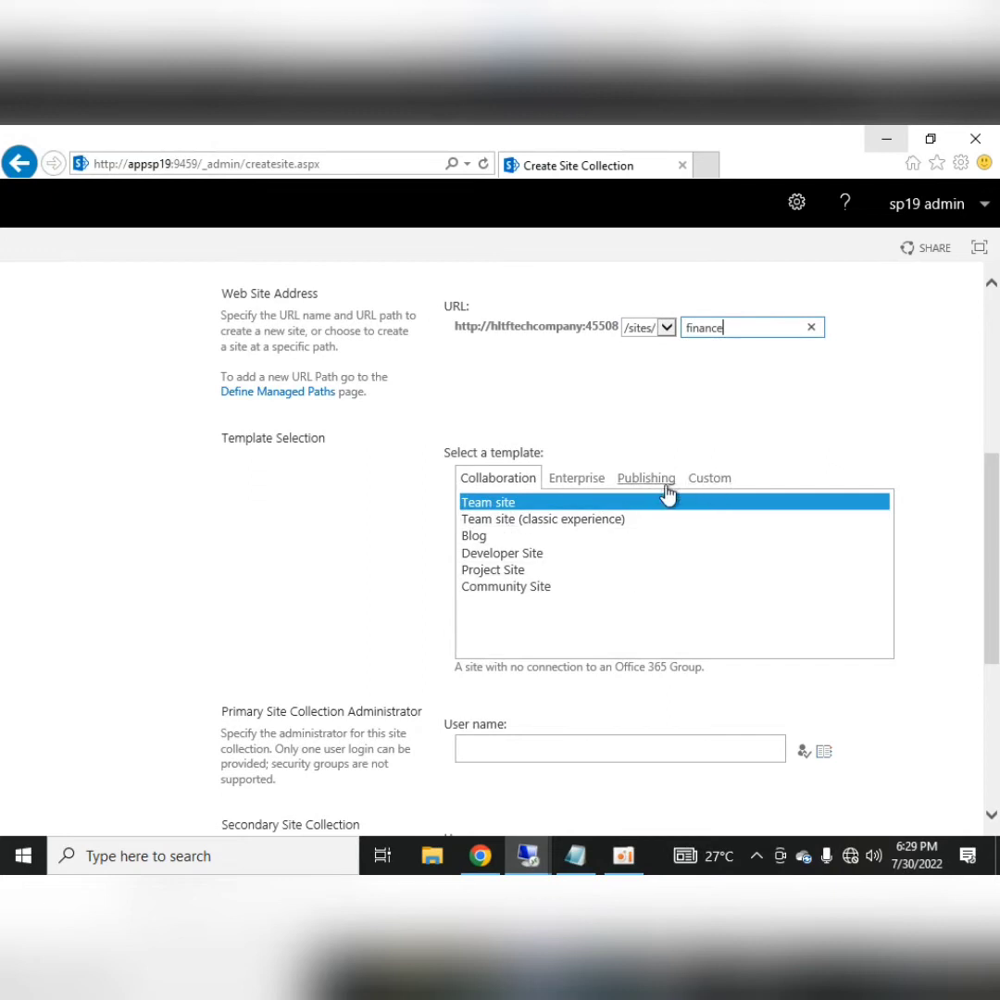
pyautogui.click(591, 479)
pyautogui.scroll(-2, 524, 631)
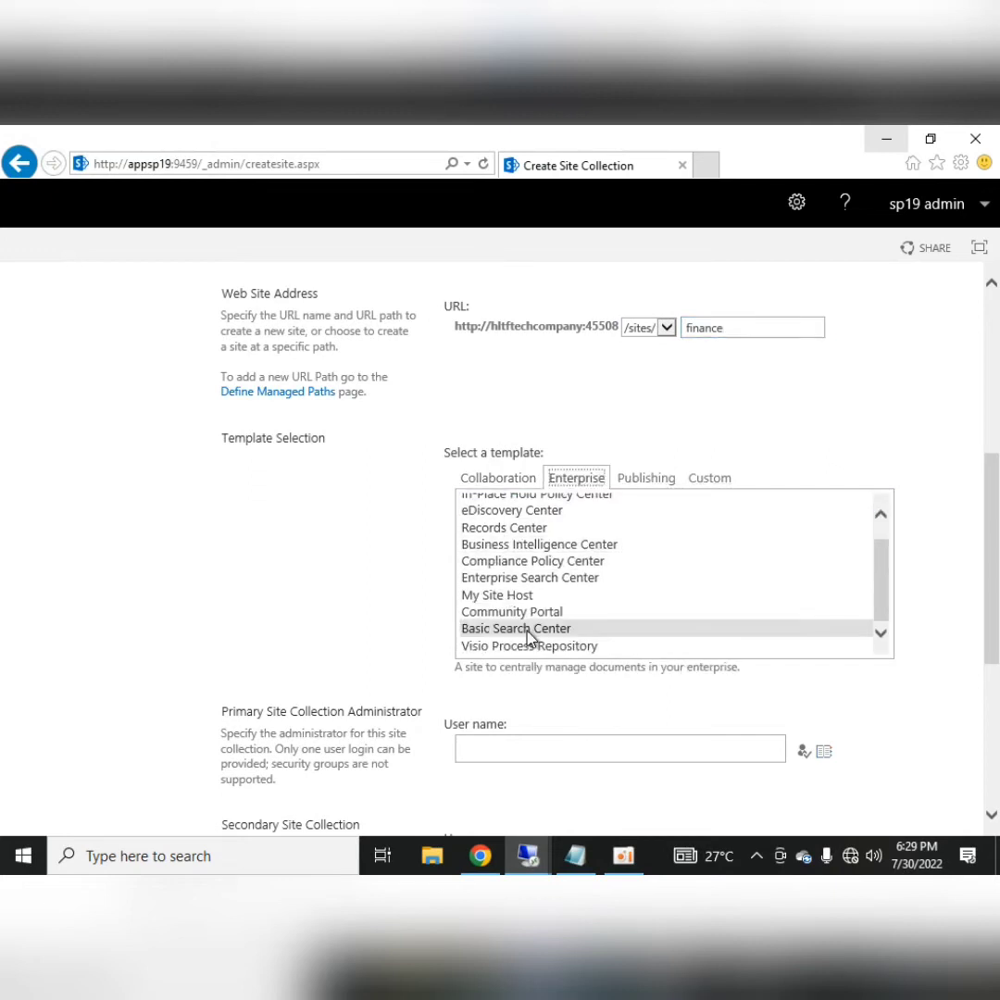
pyautogui.click(648, 479)
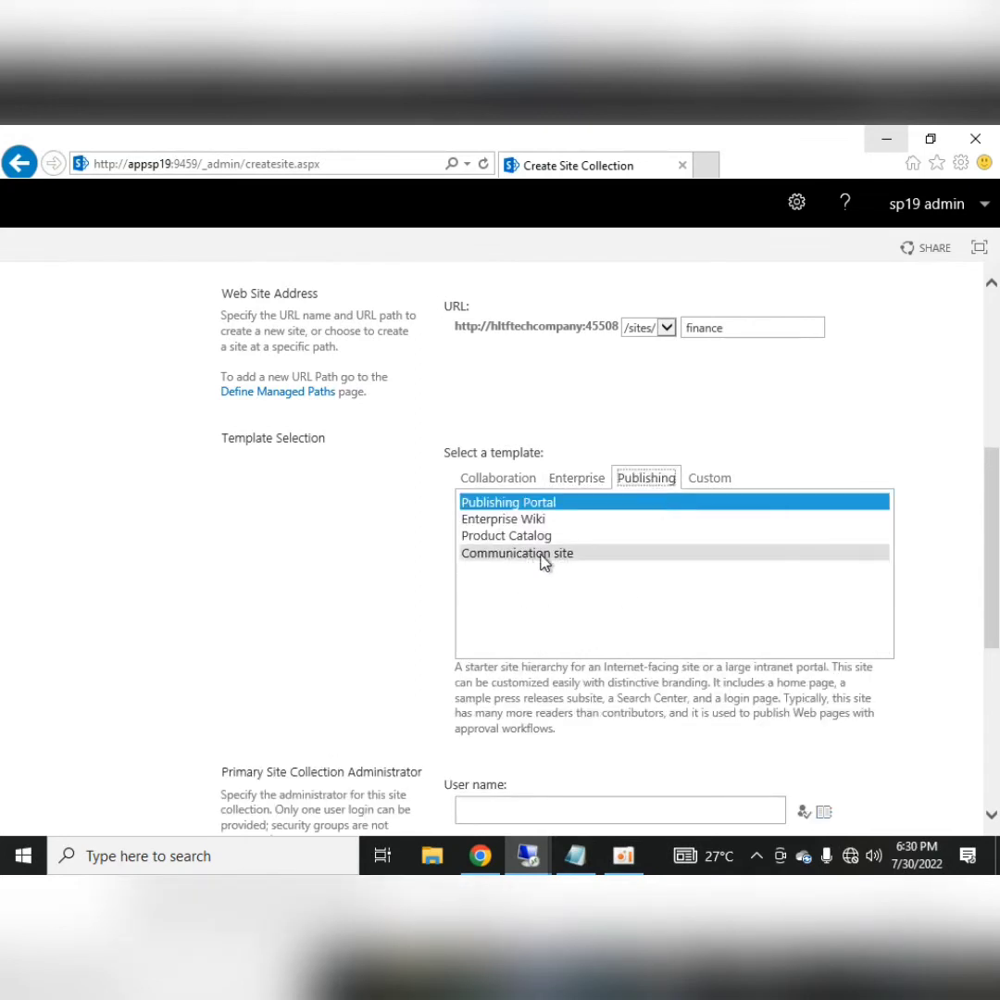
pyautogui.click(503, 481)
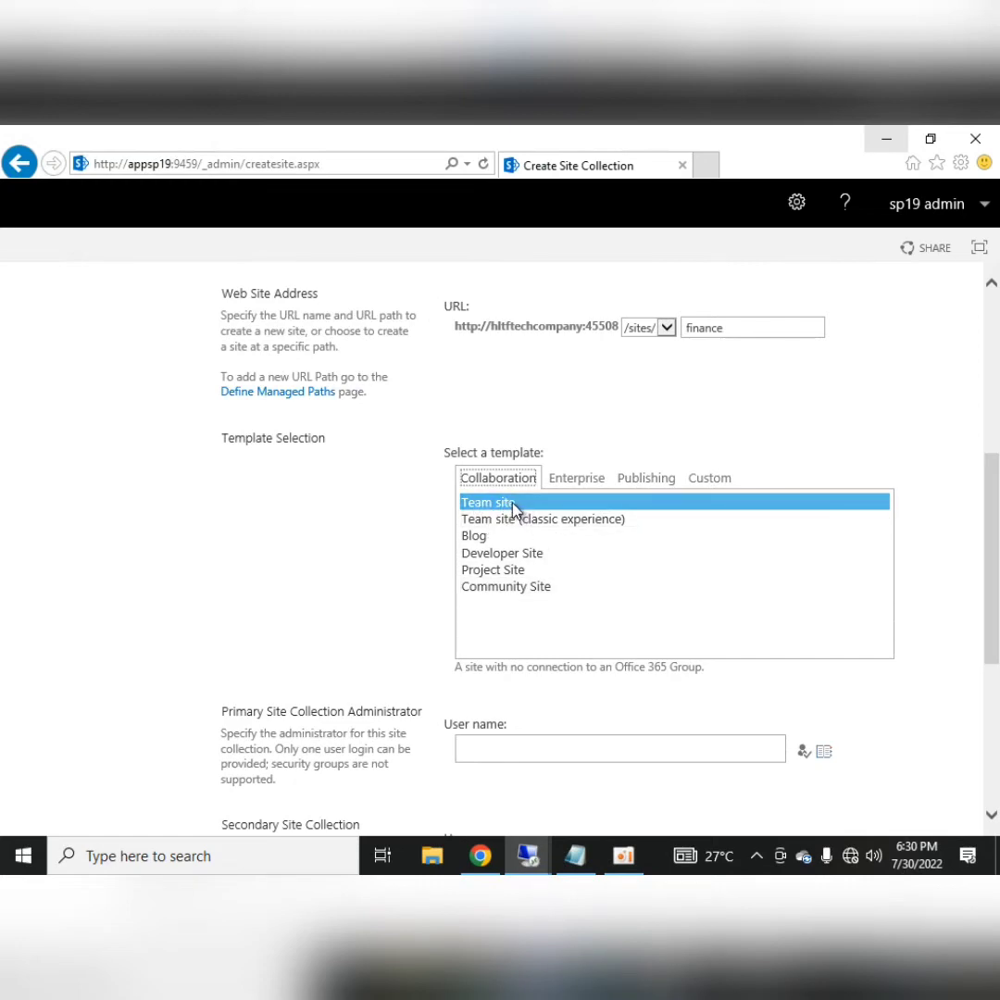
pyautogui.scroll(-3, 652, 738)
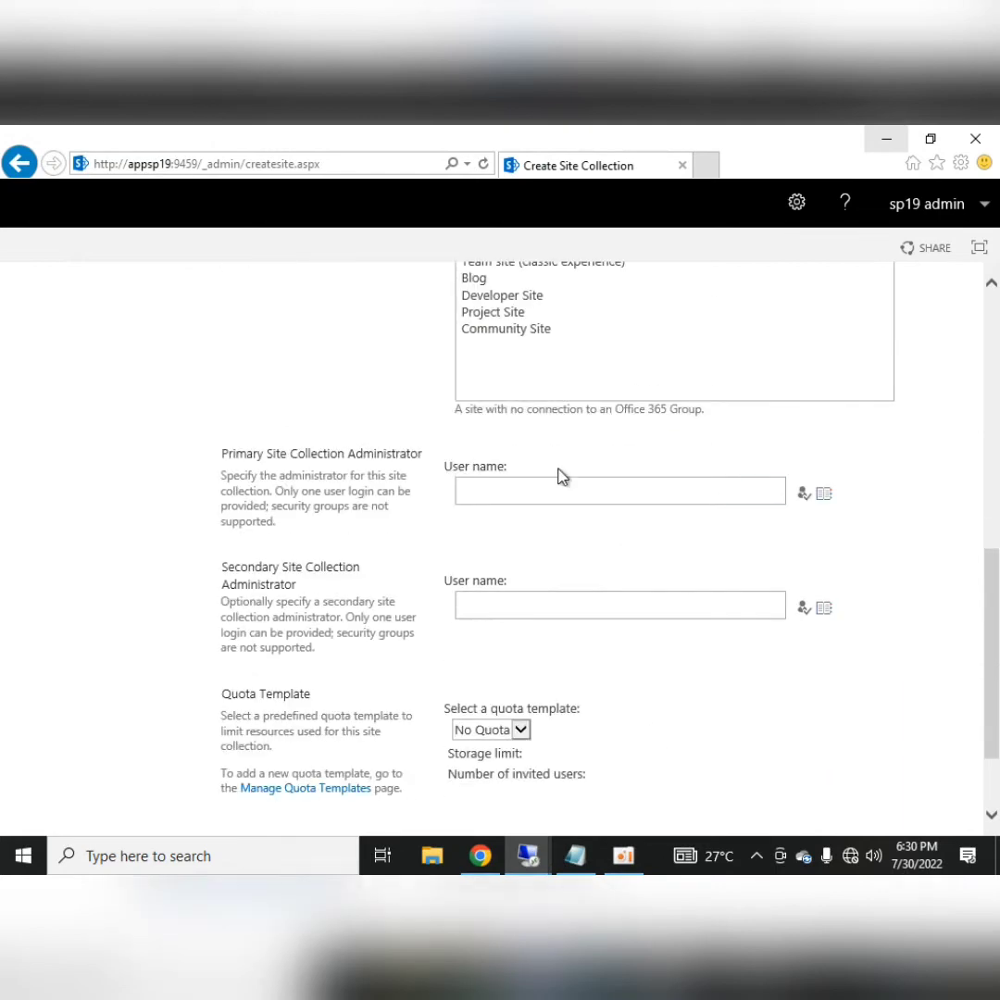
# Set sp19admin as primary and sp19 farm as secondary site collection administrator
pyautogui.click(568, 489)
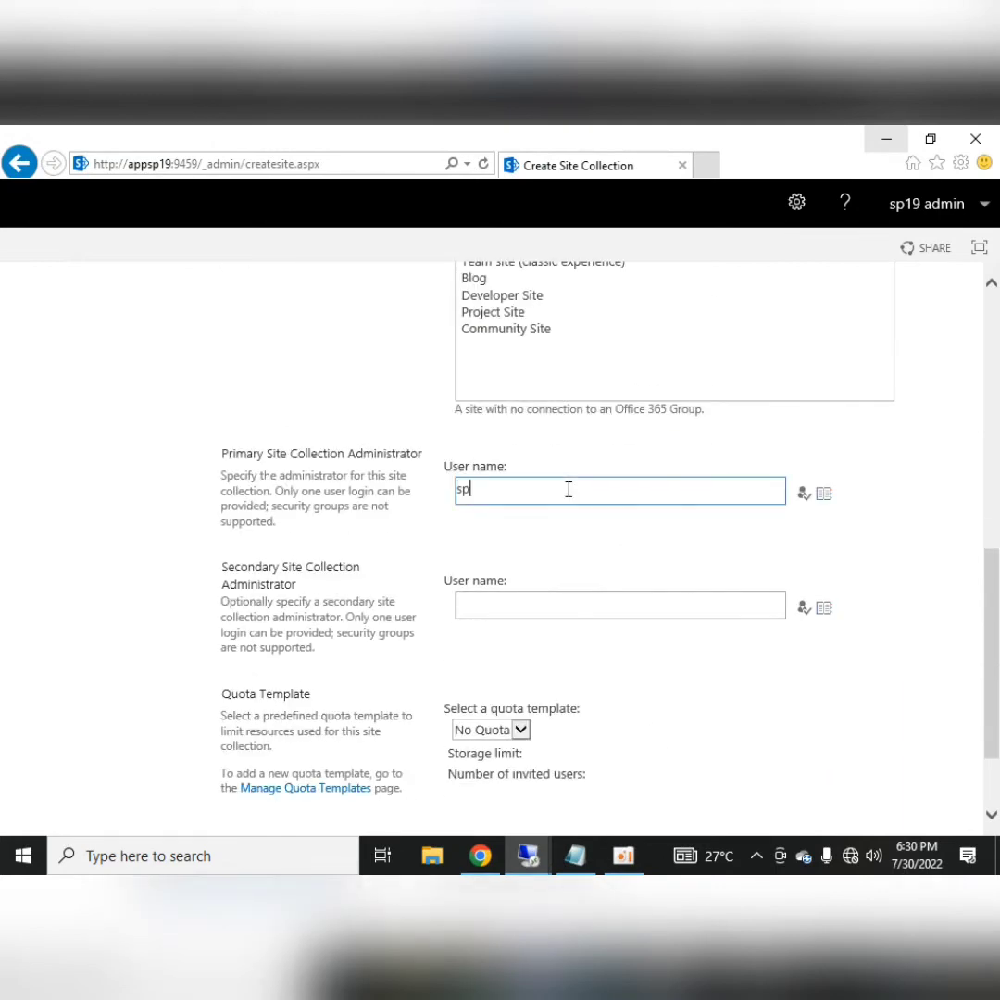
pyautogui.write('sp19admin')
pyautogui.hotkey('ctrl', 'k')
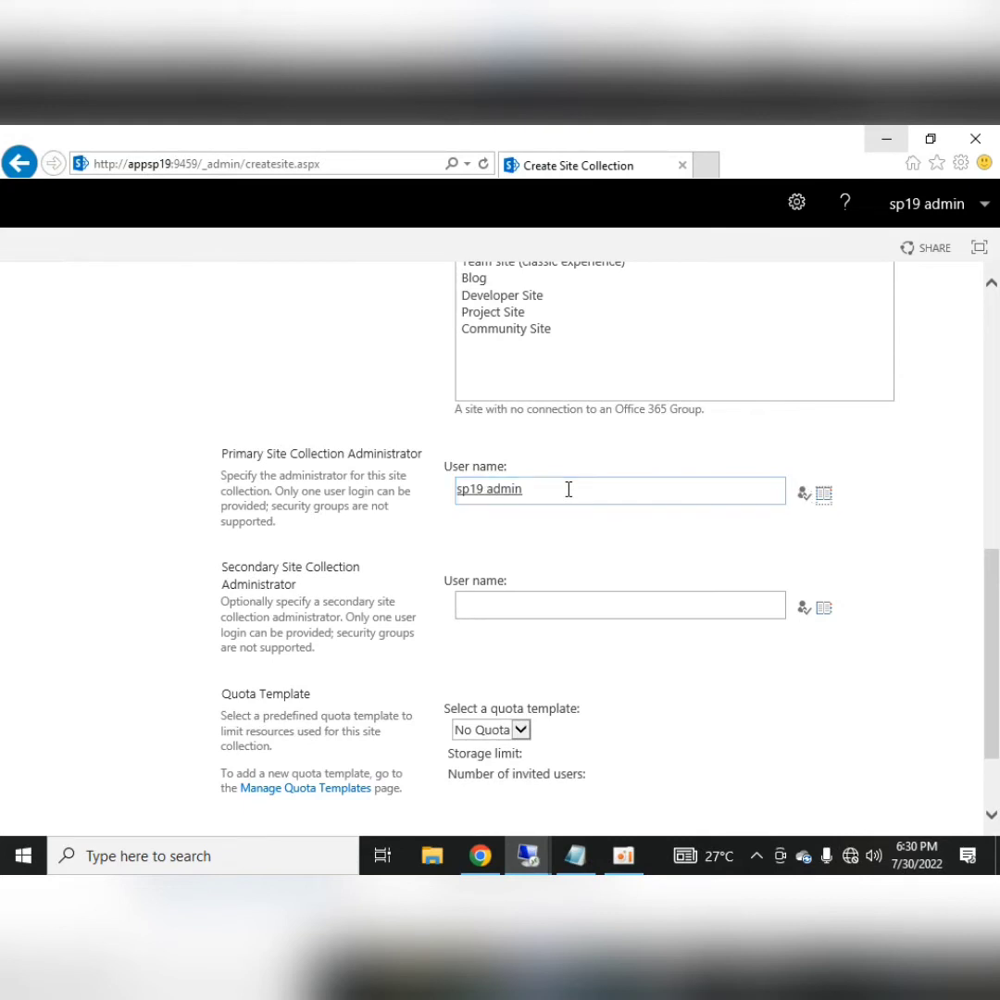
pyautogui.press('Tab')
pyautogui.write('sp')
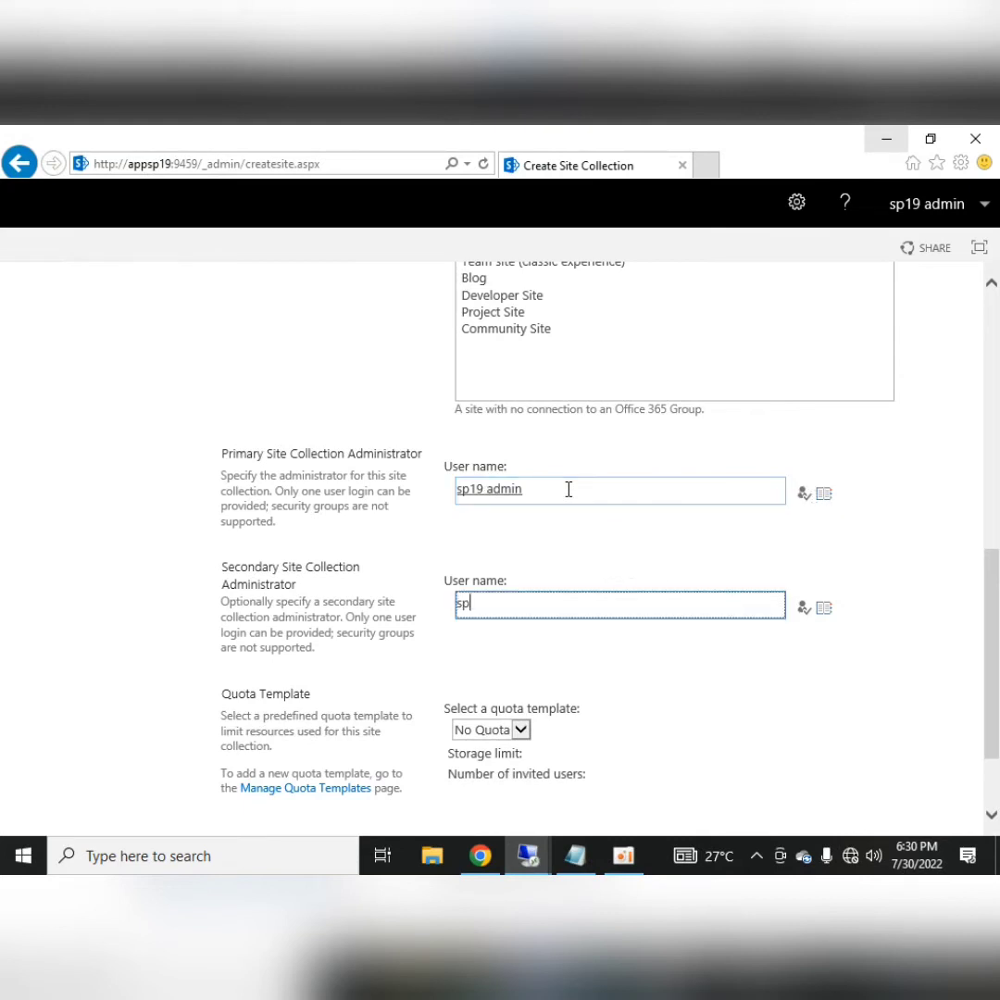
pyautogui.write('19 farm')
pyautogui.scroll(-3, 696, 707)
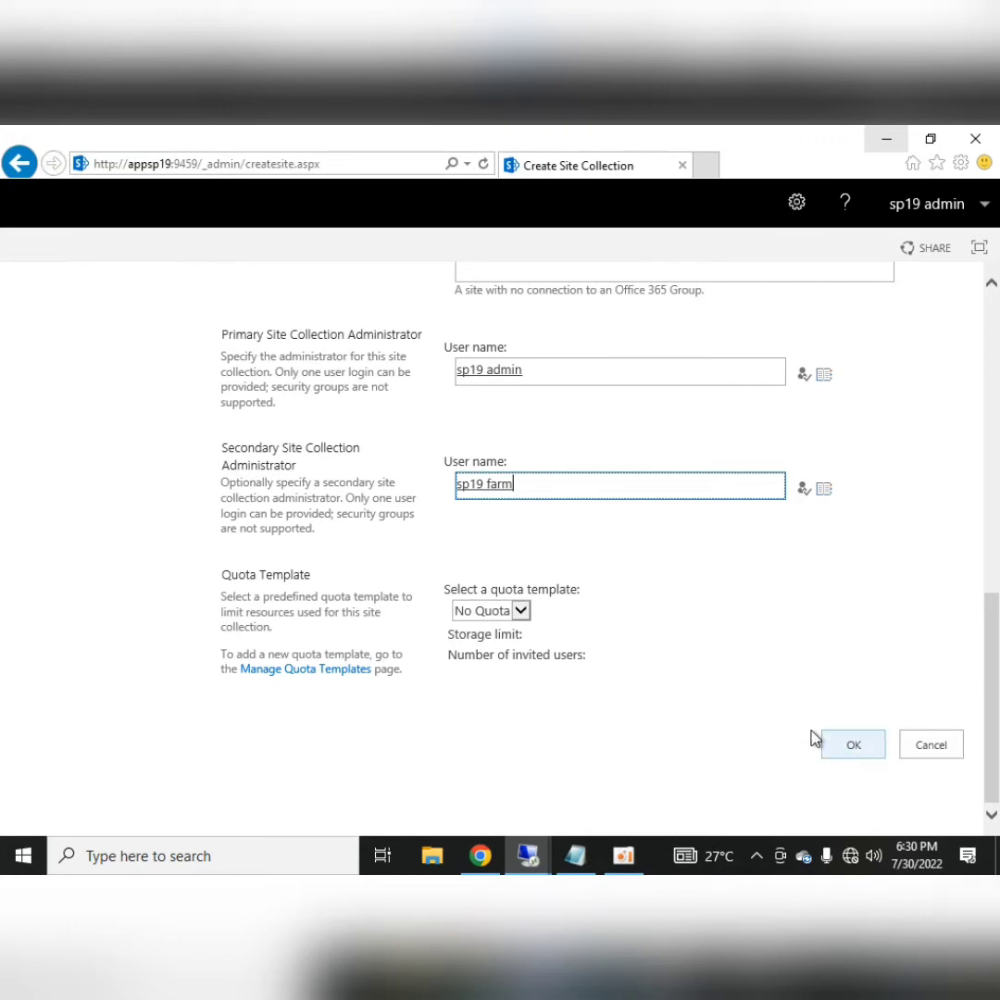
pyautogui.scroll(5, 731, 704)
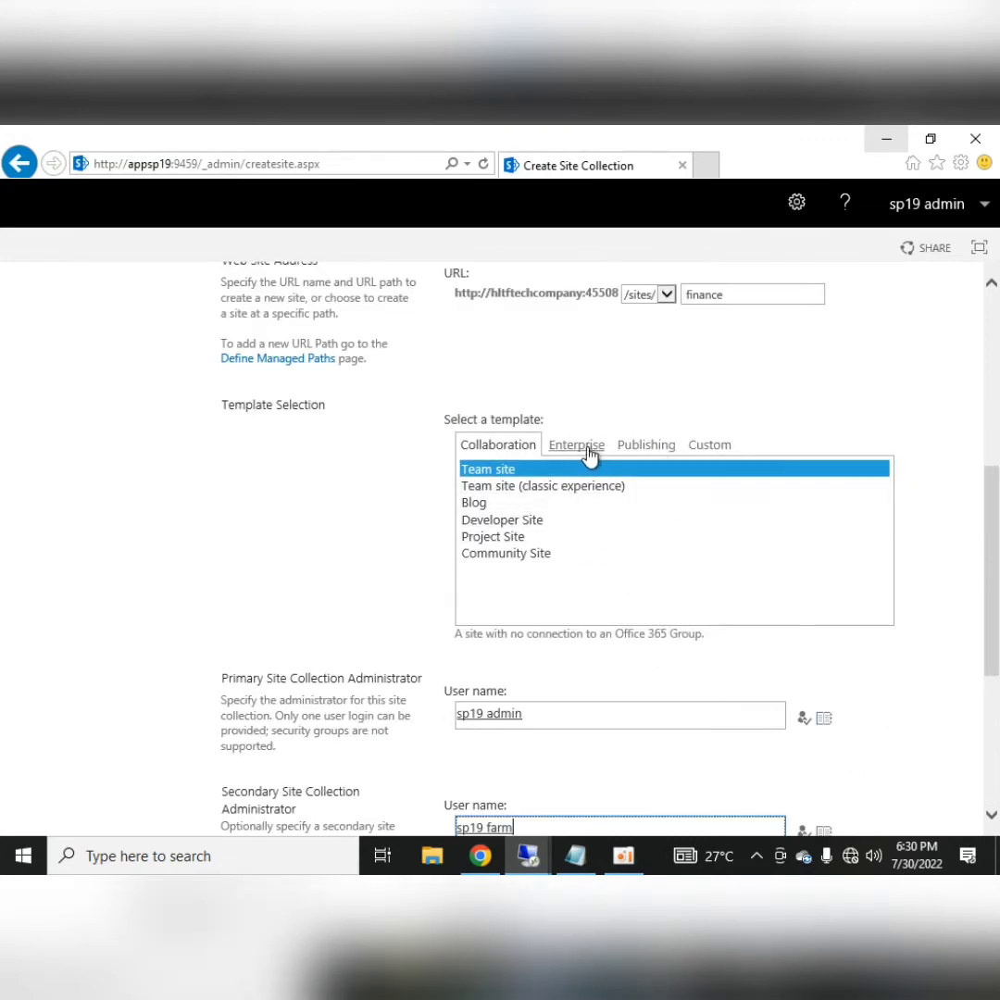
# Recheck the template tabs, keep Team site, create the Finance site collection and confirm
pyautogui.click(648, 446)
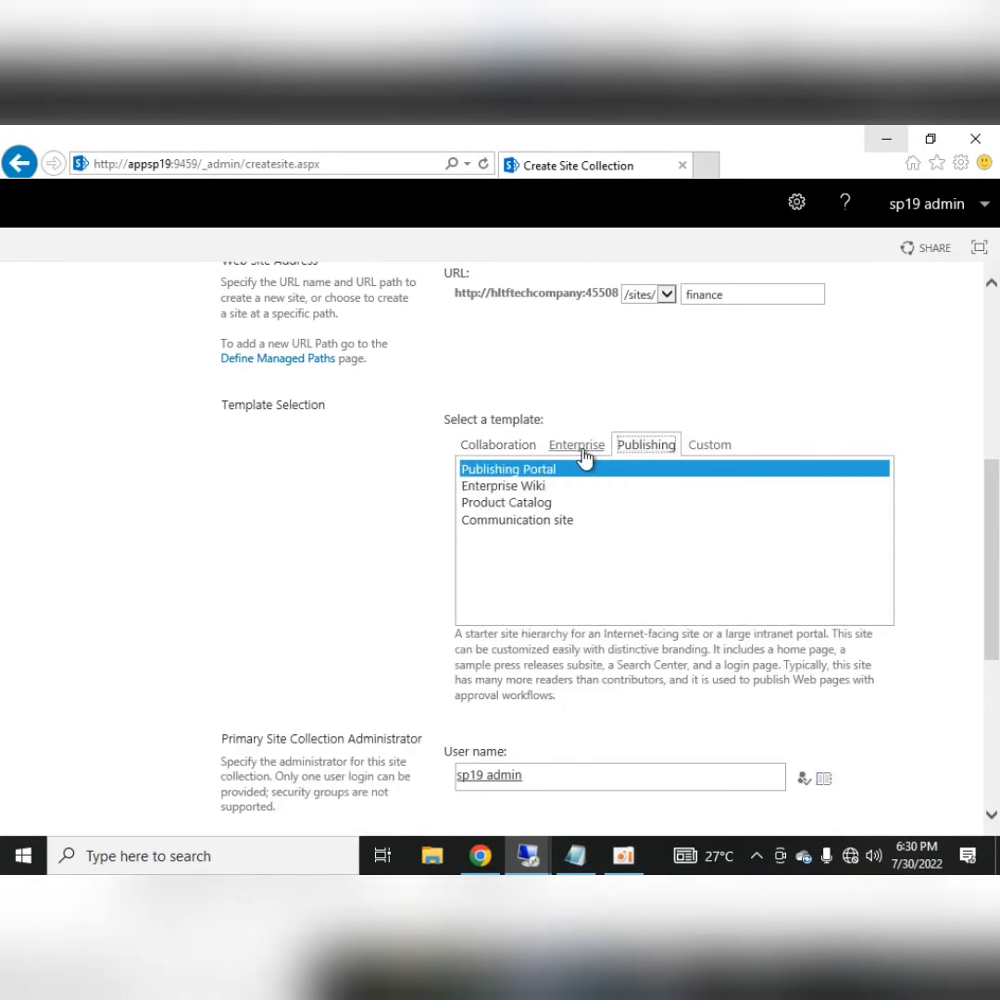
pyautogui.click(576, 445)
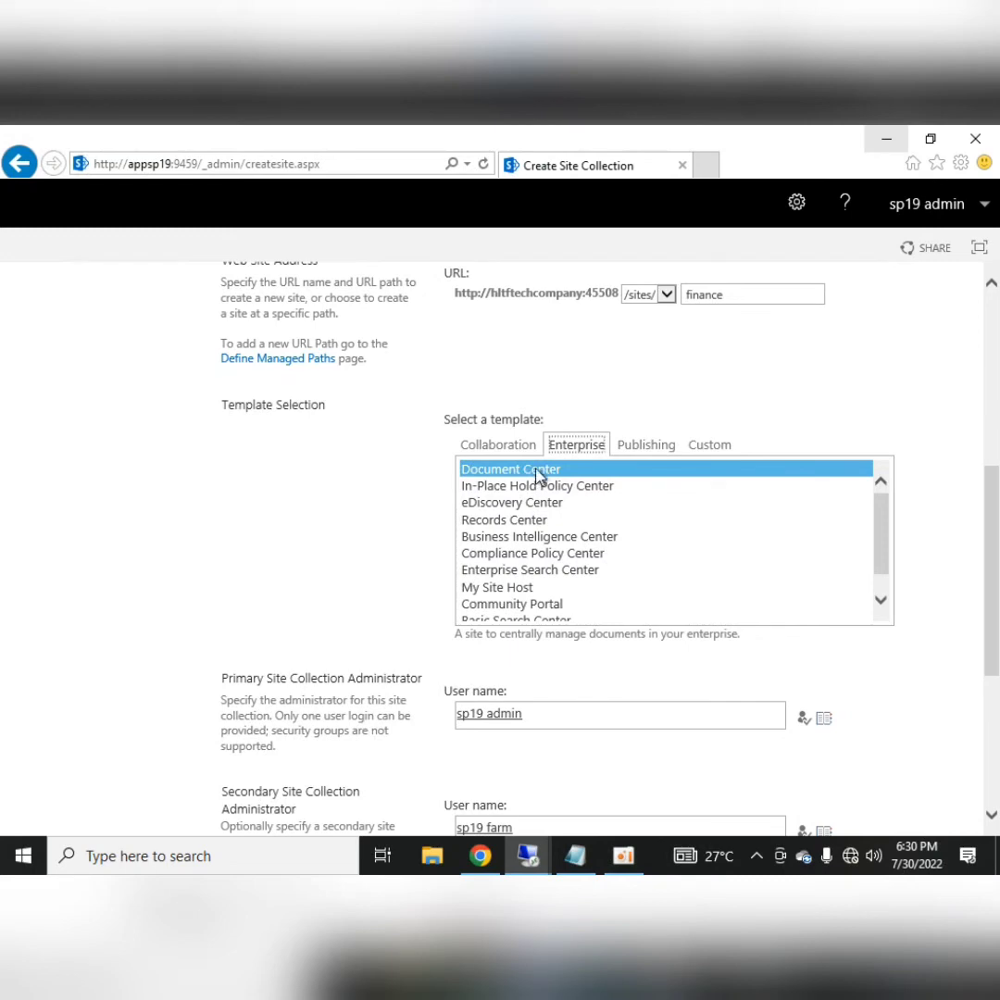
pyautogui.click(505, 449)
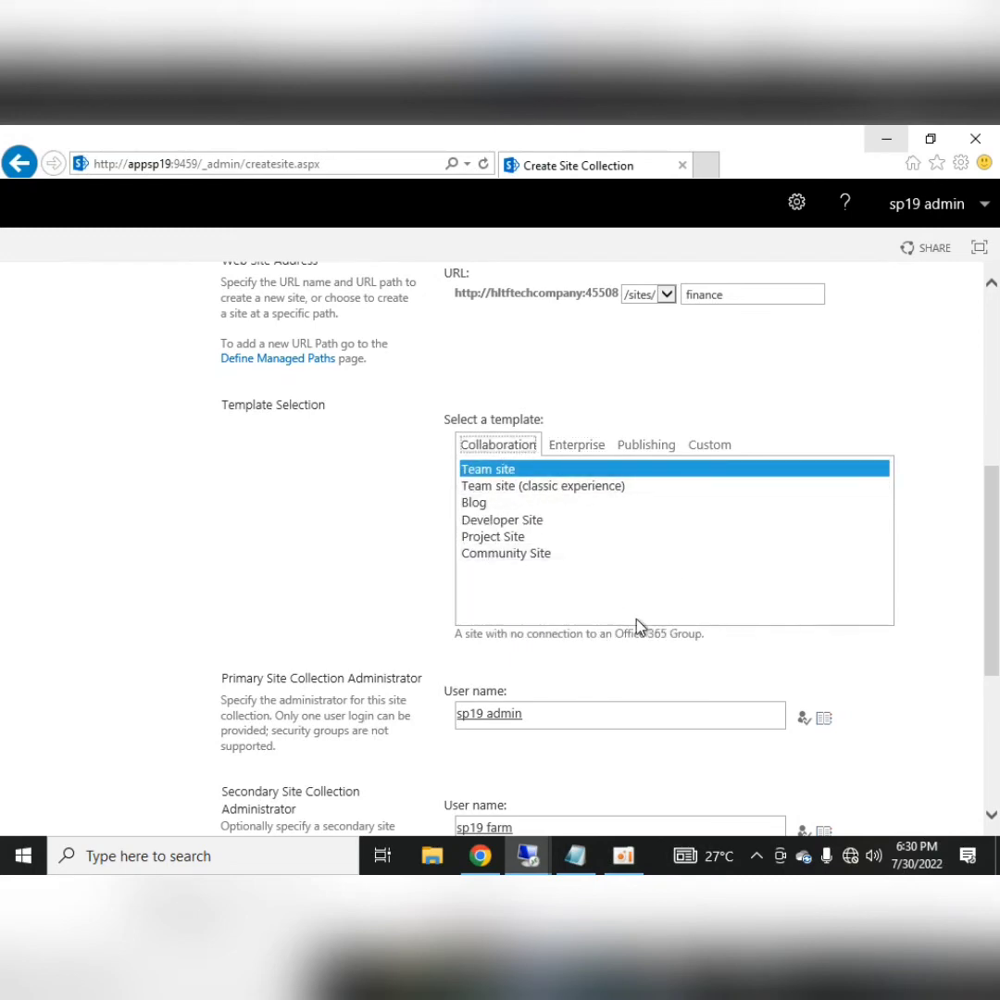
pyautogui.scroll(-4, 946, 611)
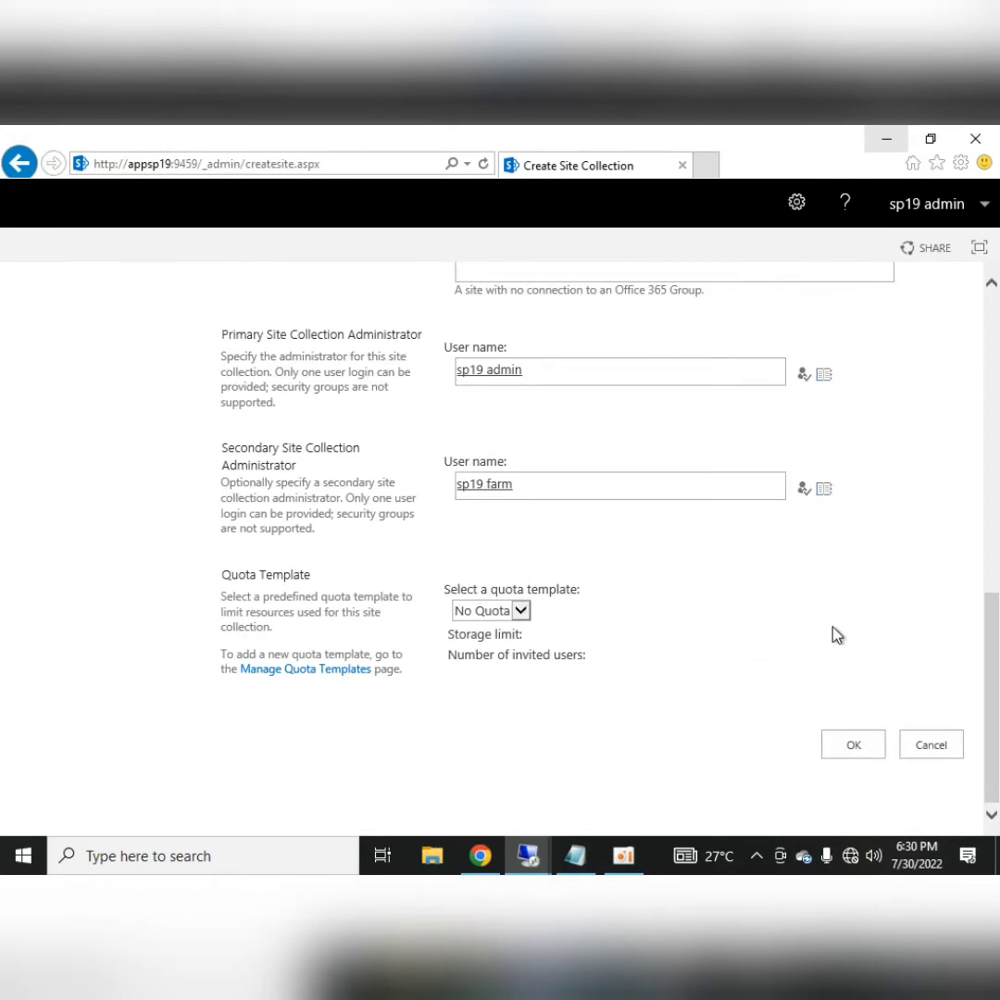
pyautogui.click(859, 748)
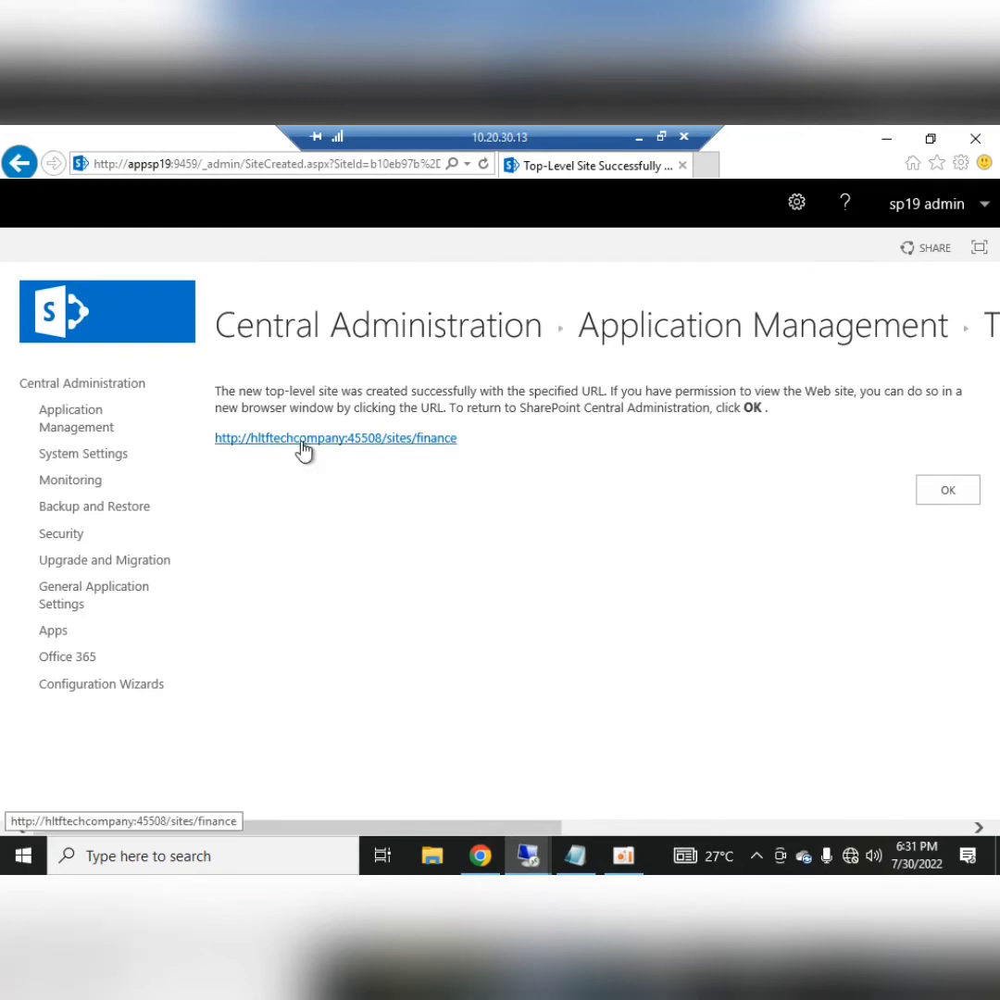
pyautogui.click(940, 495)
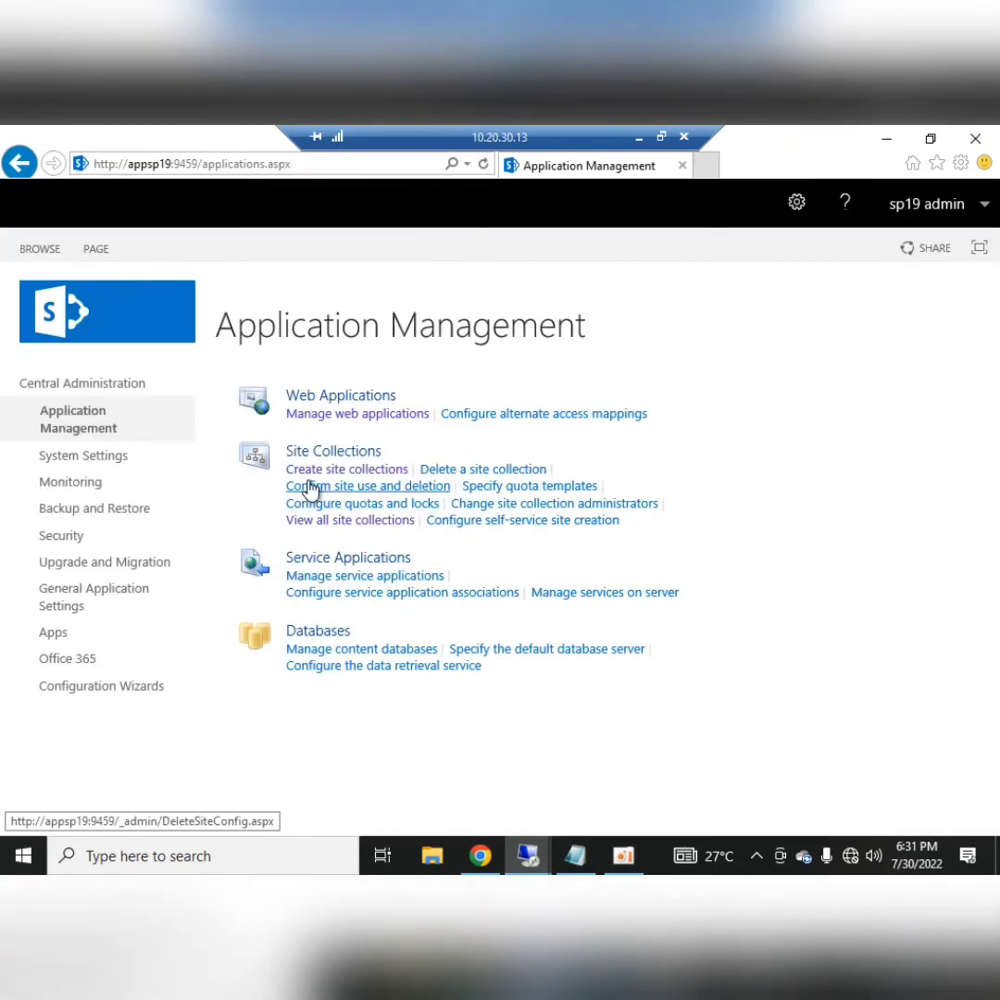
# Open a new Create Site Collection form and pick HR from the Notepad notes
pyautogui.click(320, 470)
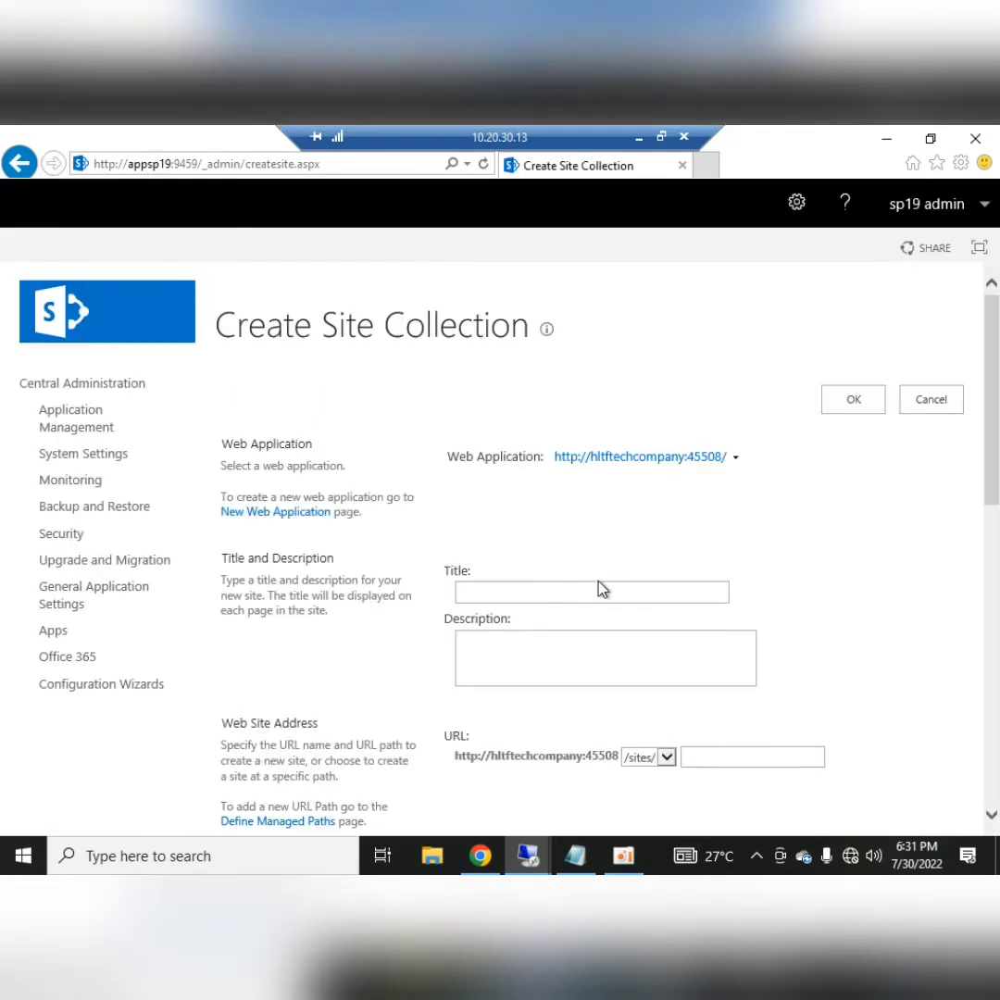
pyautogui.click(638, 136)
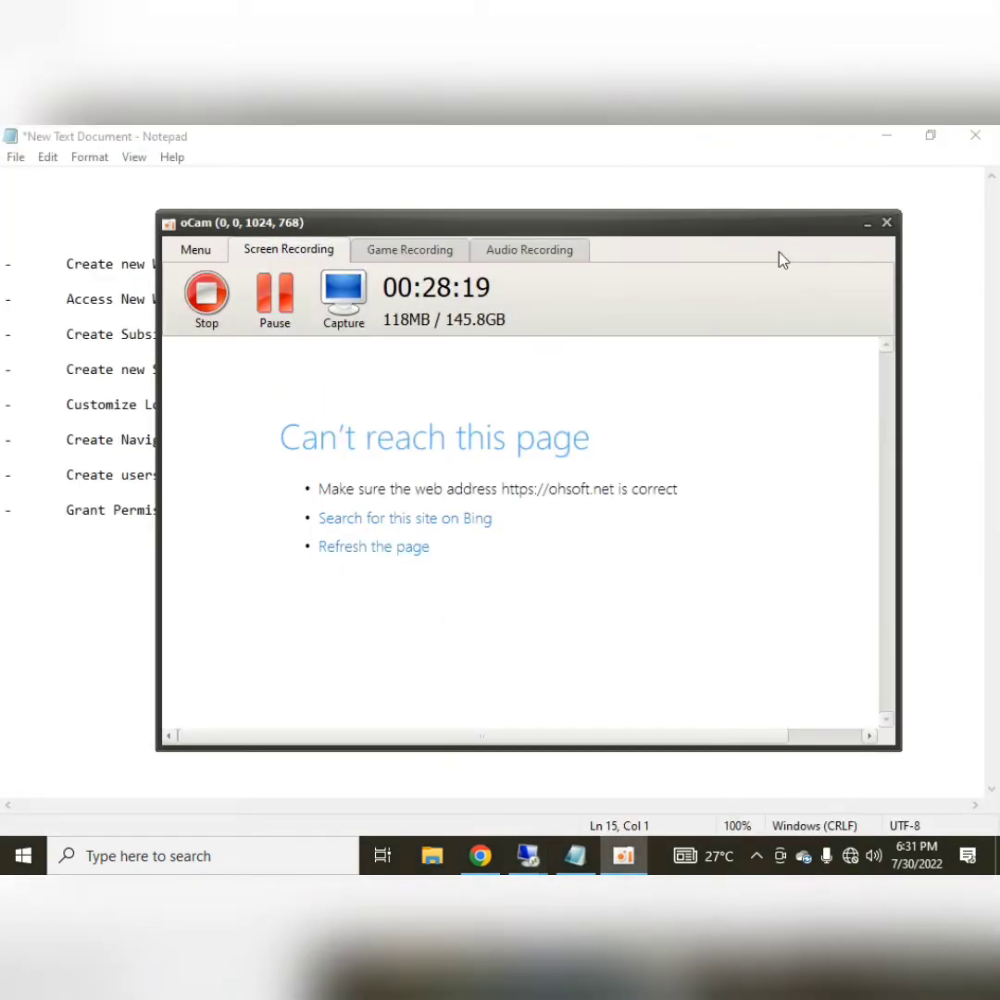
pyautogui.click(867, 224)
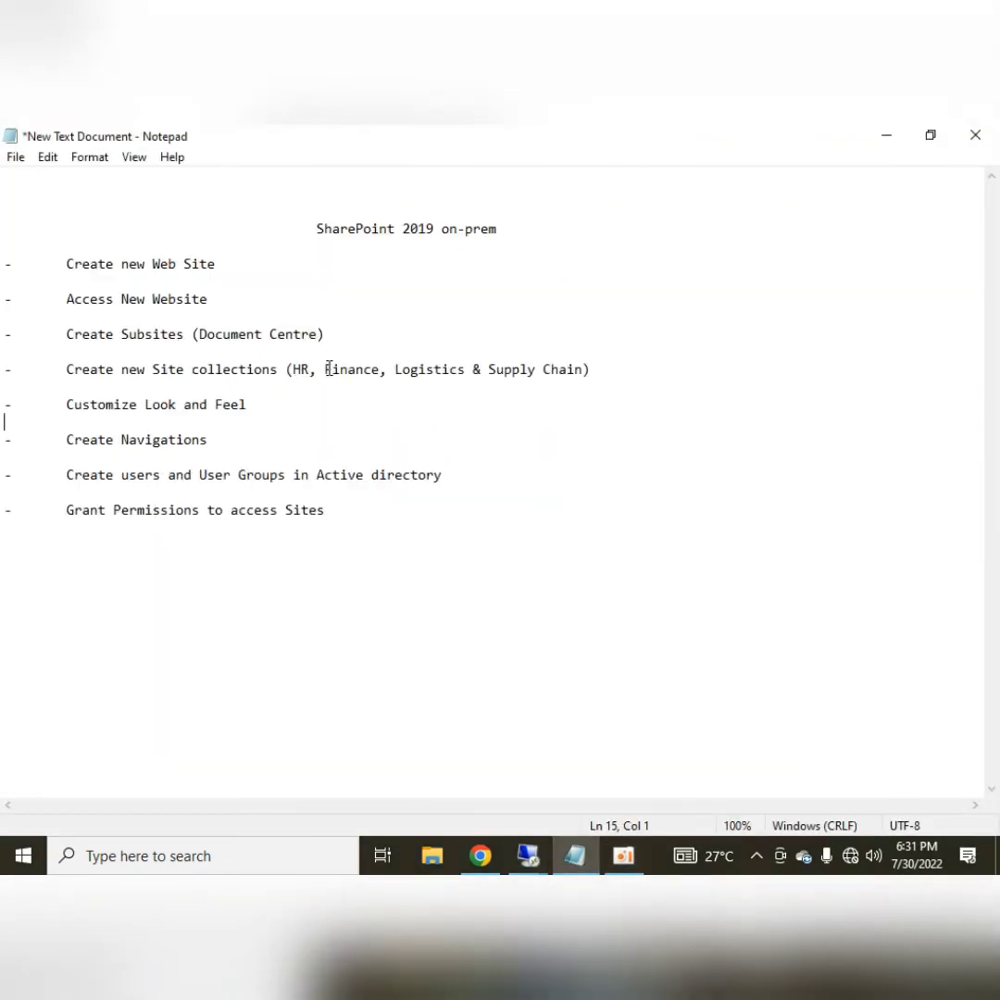
pyautogui.doubleClick(296, 368)
pyautogui.click(528, 855)
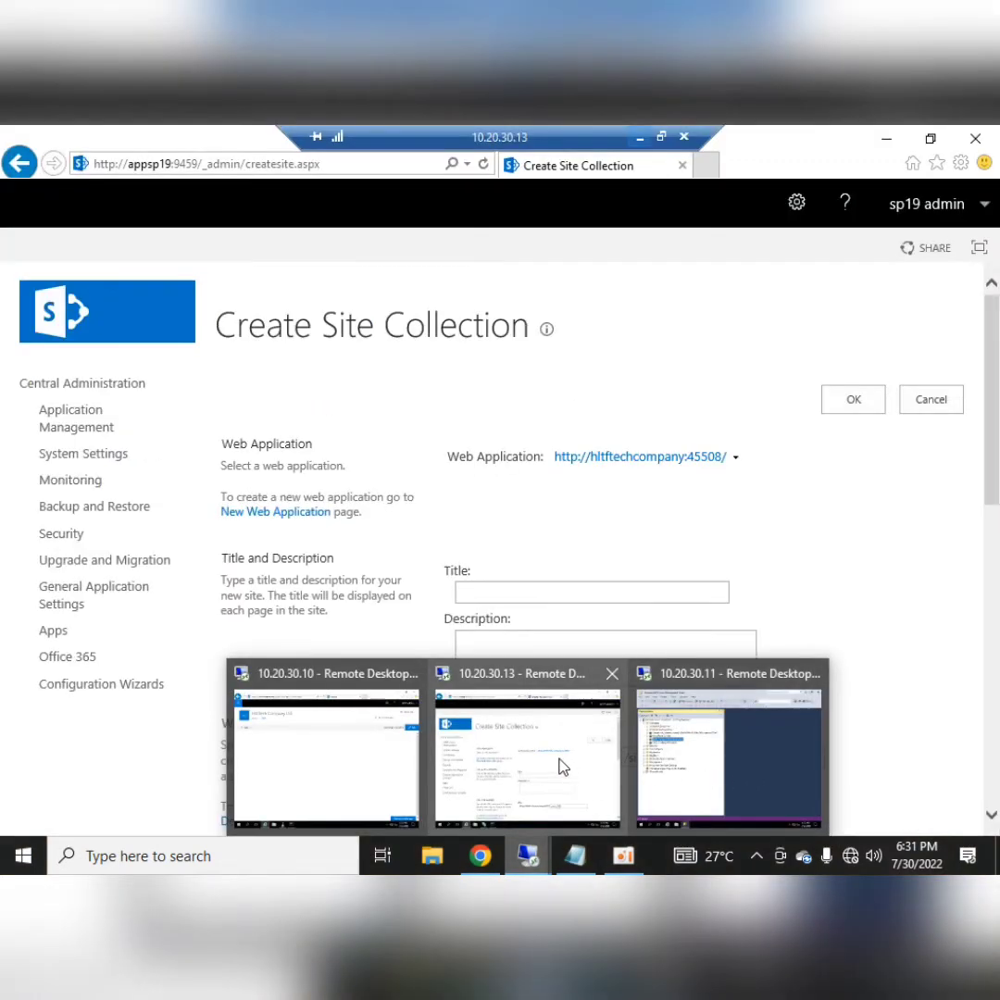
pyautogui.click(562, 766)
# Title the site collection HR with URL name hr, keeping the Team site template
pyautogui.click(508, 590)
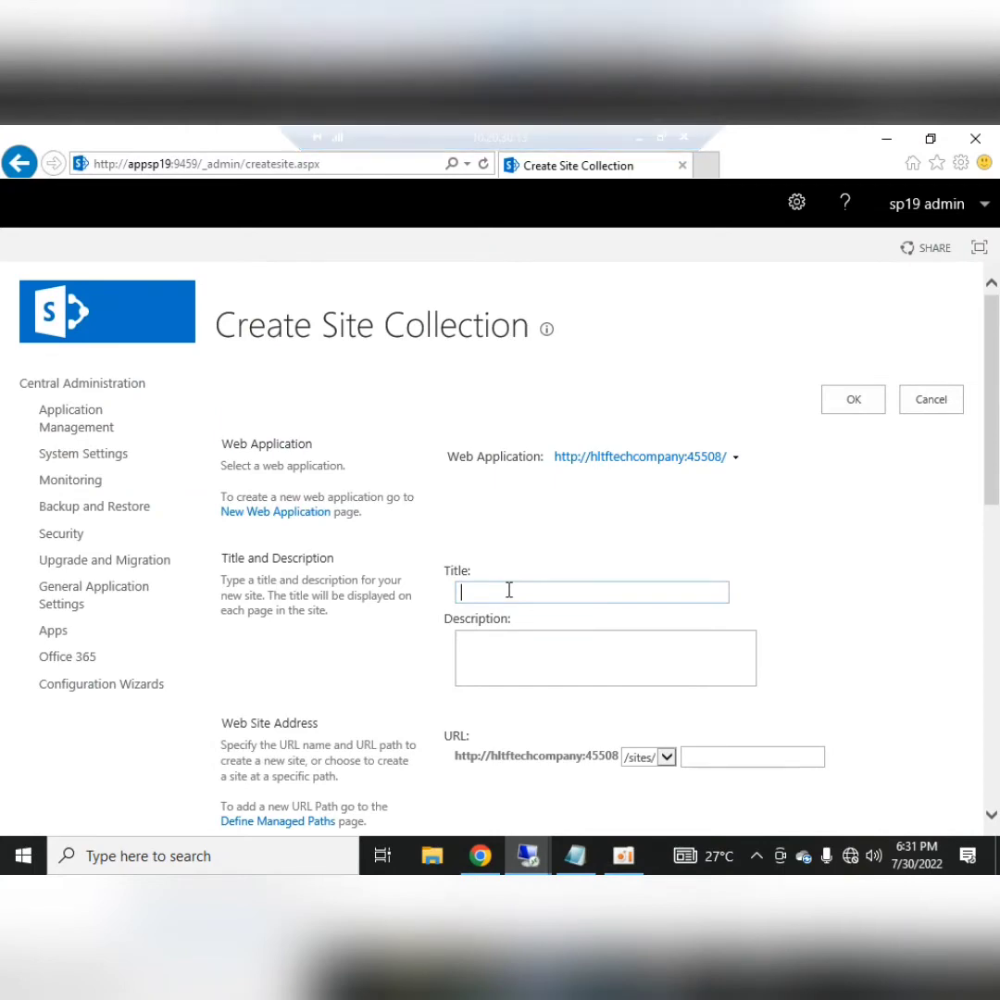
pyautogui.write('HR')
pyautogui.press('Tab')
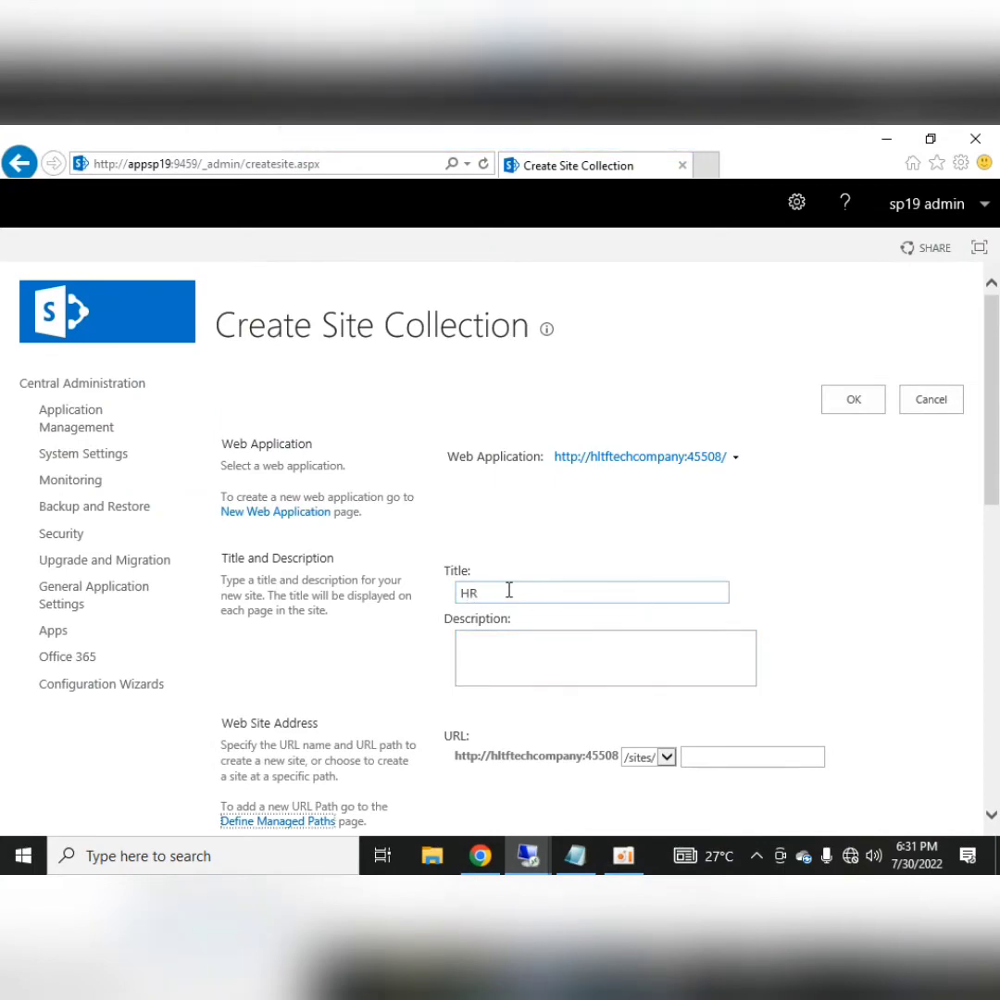
pyautogui.press('Tab')
pyautogui.press('Tab')
pyautogui.write('H')
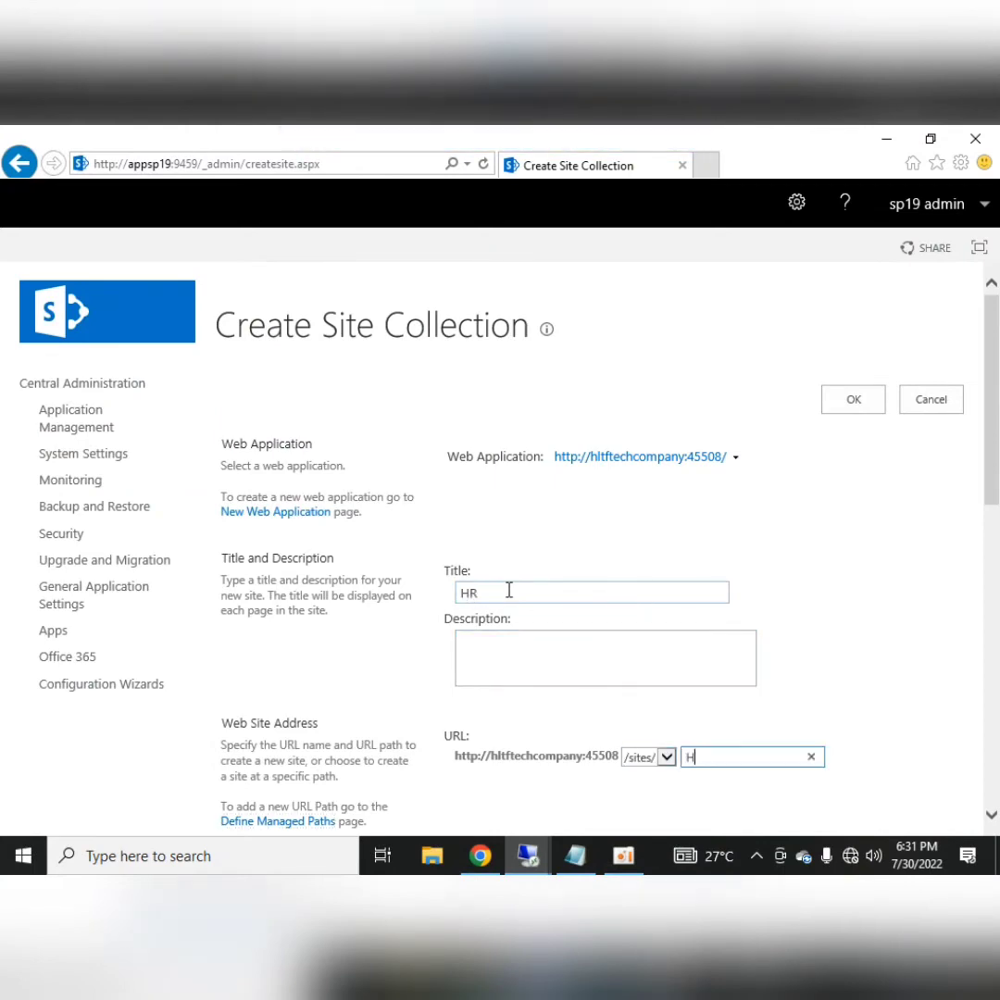
pyautogui.write('R')
pyautogui.press('BackSpace')
pyautogui.press('BackSpace')
pyautogui.write('hr')
pyautogui.scroll(-4, 508, 590)
pyautogui.moveTo(696, 413); pyautogui.dragTo(686, 415)
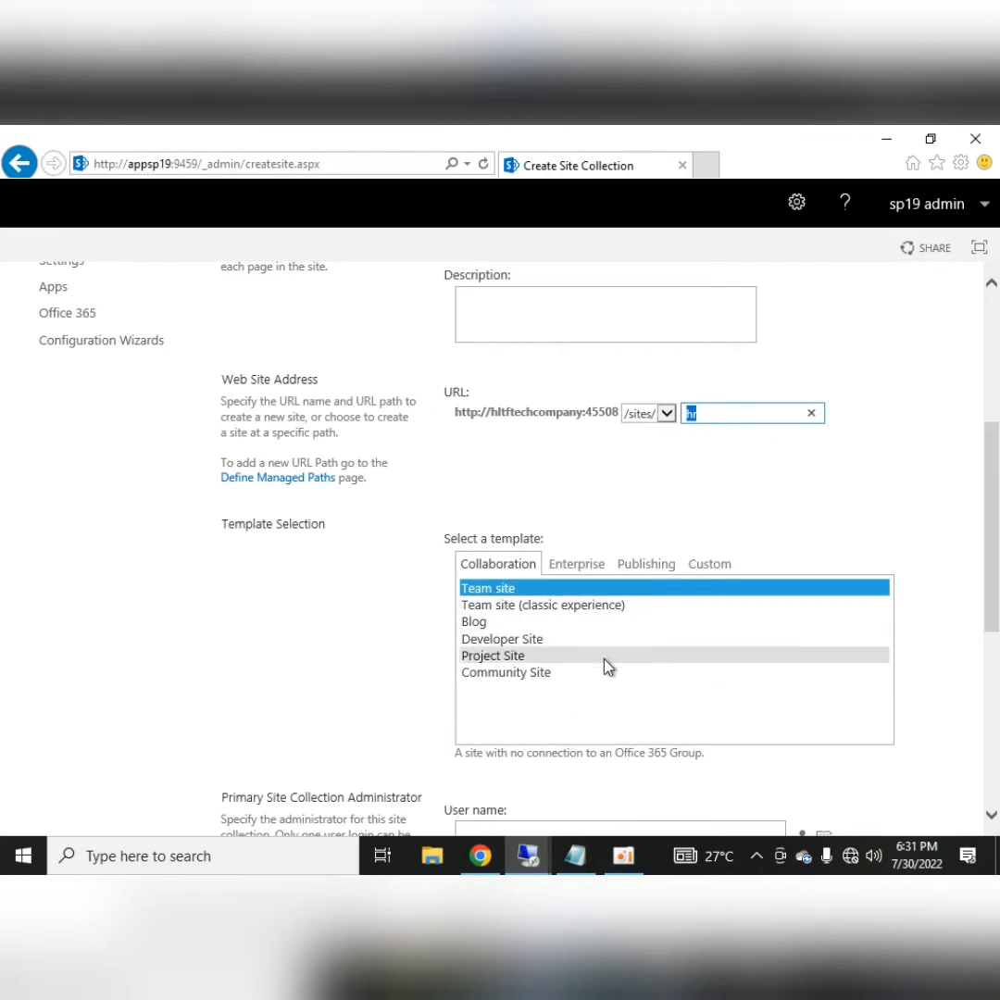
pyautogui.scroll(-3, 701, 564)
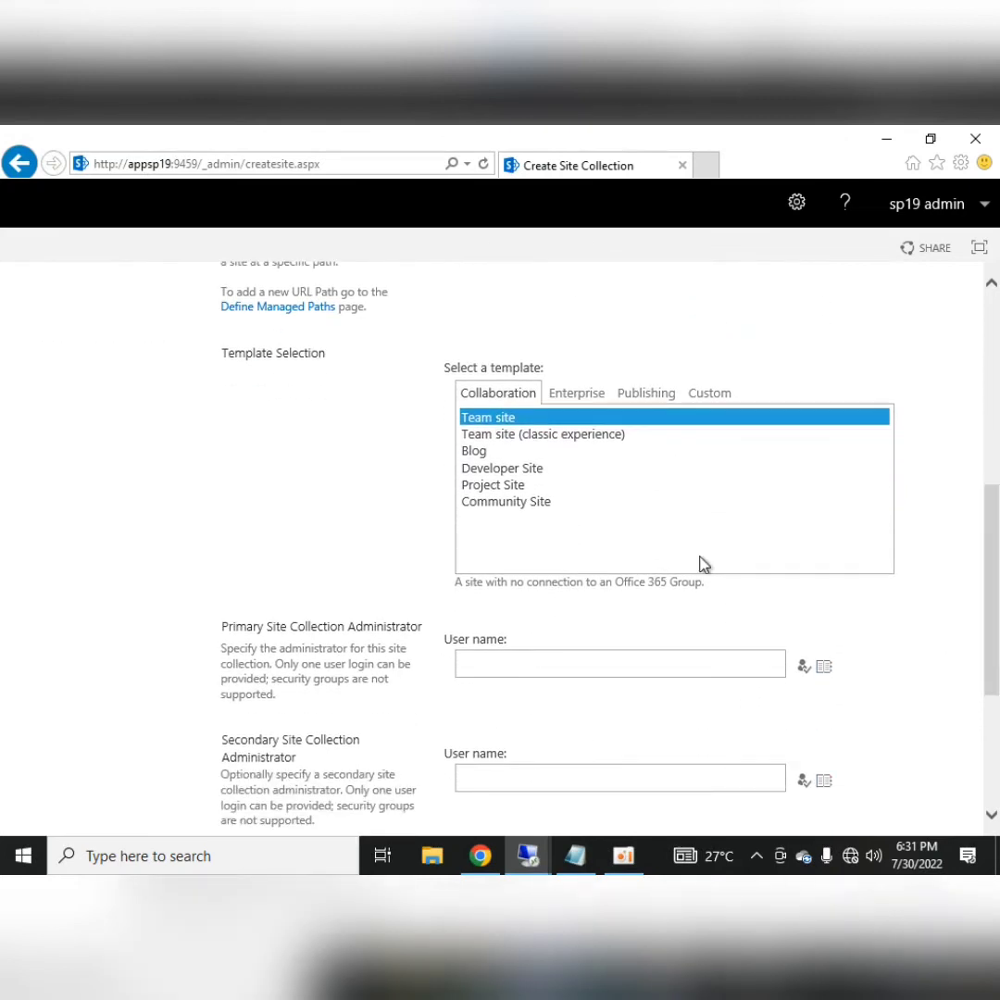
# Assign sp19 admin and sp19farm as administrators, create the HR site, and confirm
pyautogui.click(604, 668)
pyautogui.write('sp19 ')
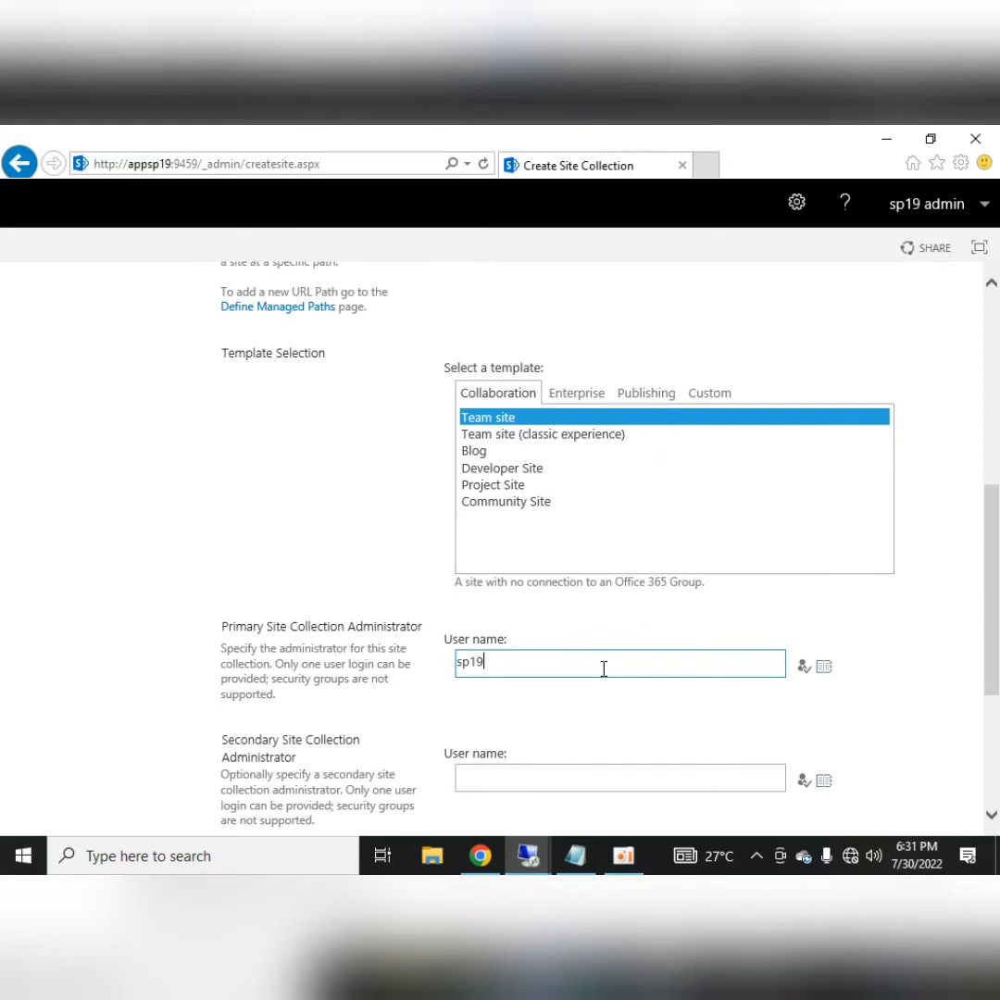
pyautogui.write('admin')
pyautogui.hotkey('ctrl', 'k')
pyautogui.click(597, 784)
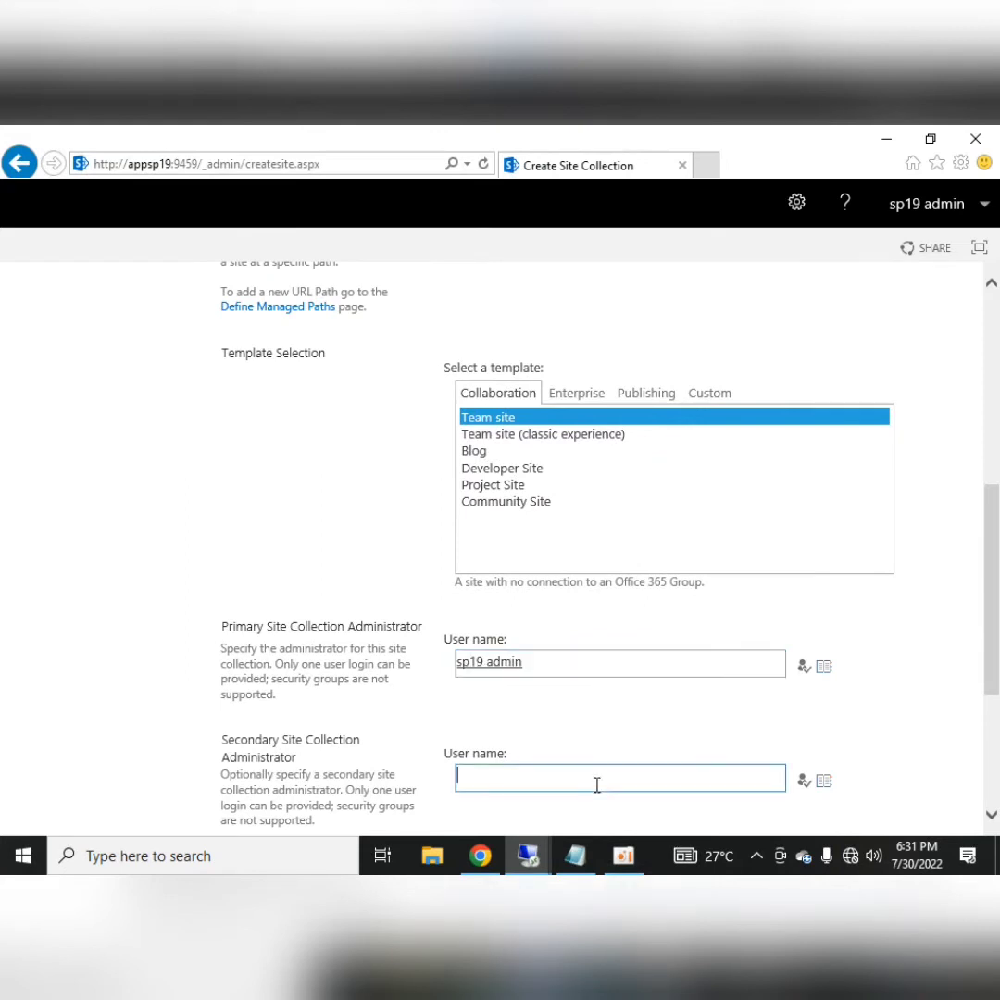
pyautogui.write('sp19farm')
pyautogui.hotkey('ctrl', 'k')
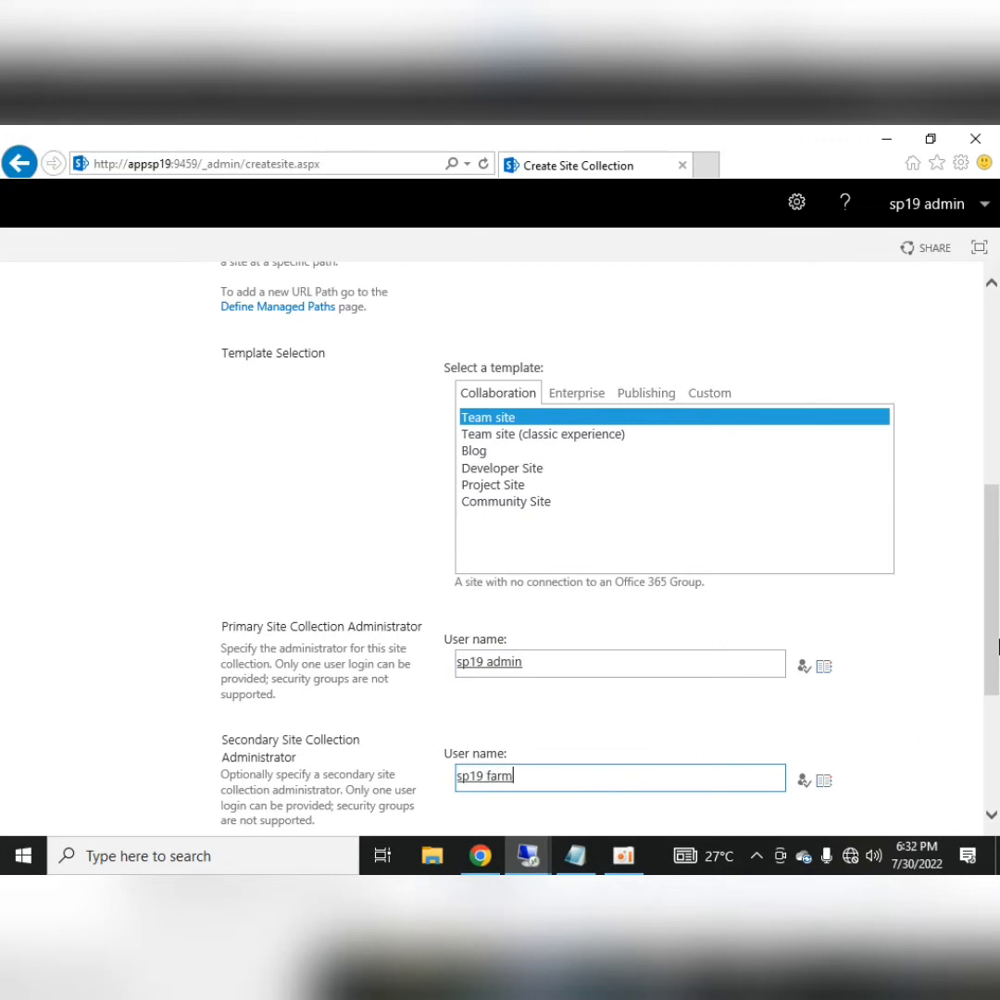
pyautogui.scroll(-3, 943, 737)
pyautogui.scroll(-1, 673, 735)
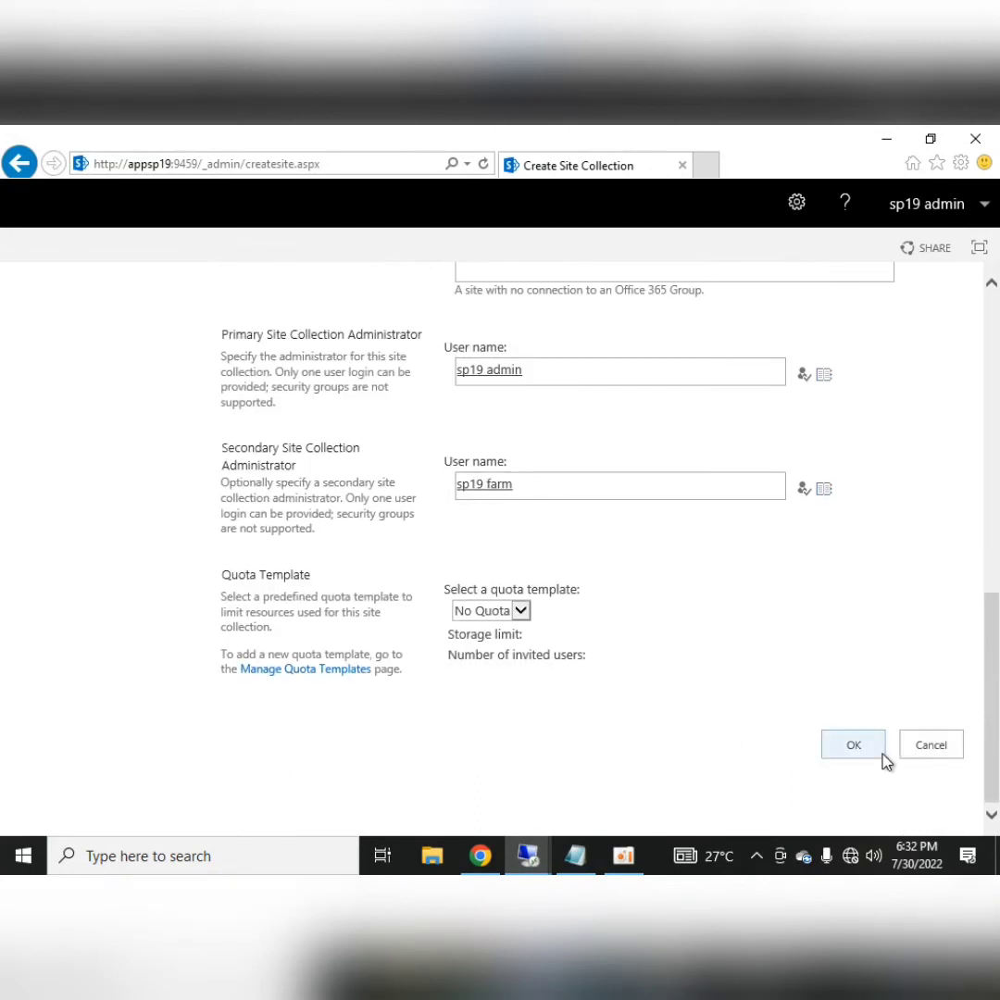
pyautogui.click(861, 748)
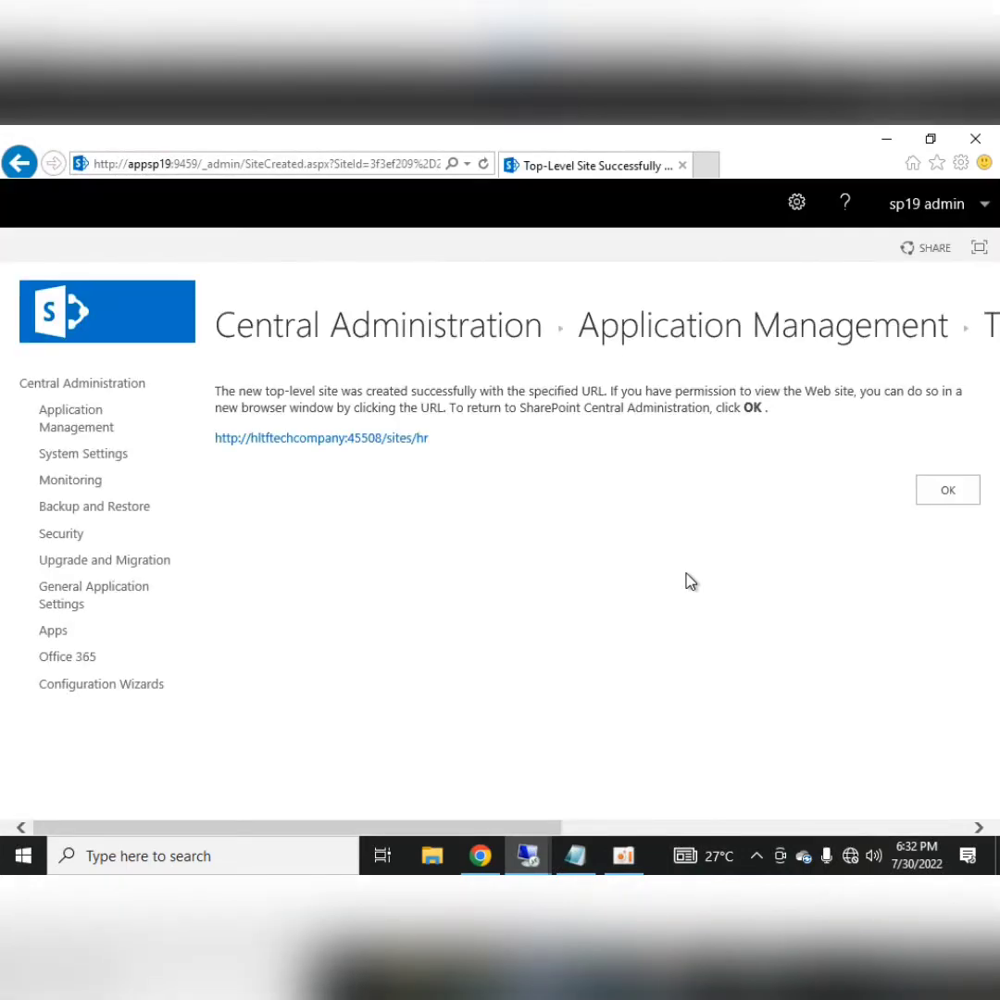
pyautogui.click(946, 500)
# Start a new site collection titled Logistics & Supply Chain with URL name lsc
pyautogui.click(350, 472)
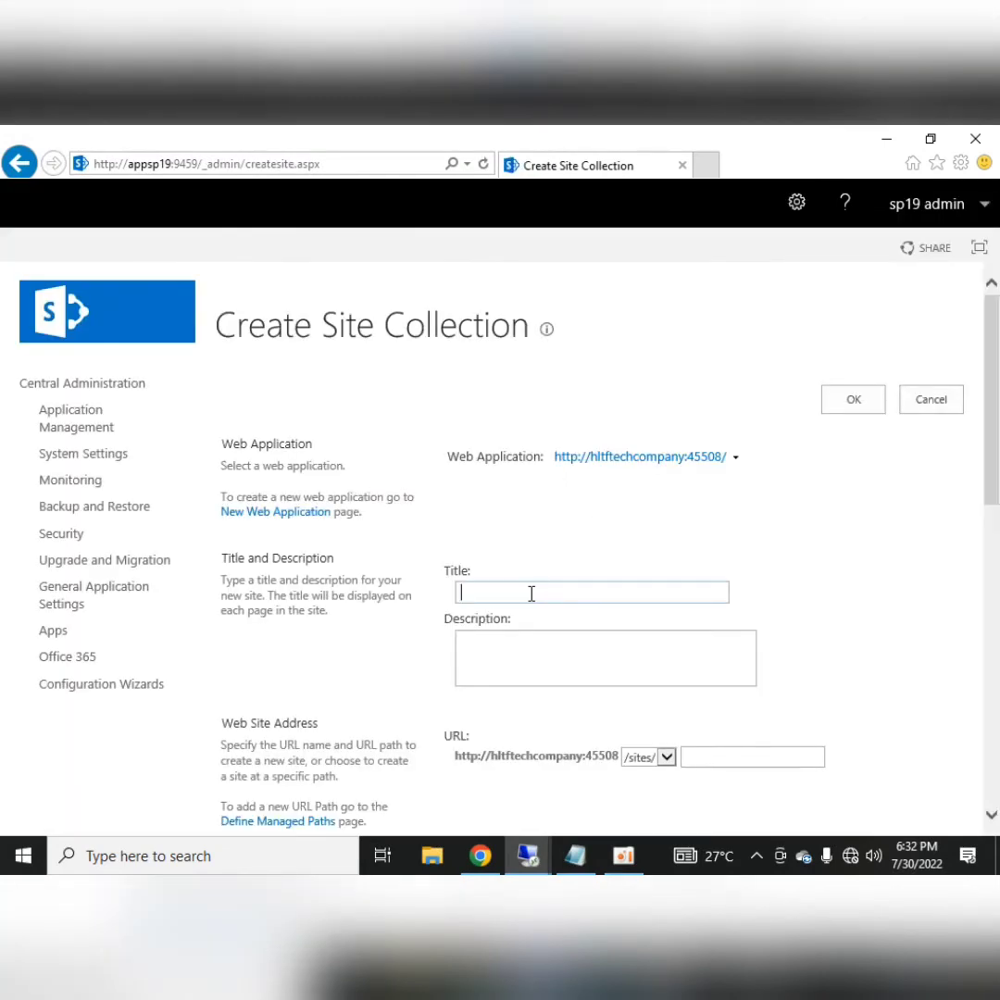
pyautogui.write('Logistics &Supply Chain')
pyautogui.click(527, 593)
pyautogui.scroll(-1, 648, 611)
pyautogui.click(727, 674)
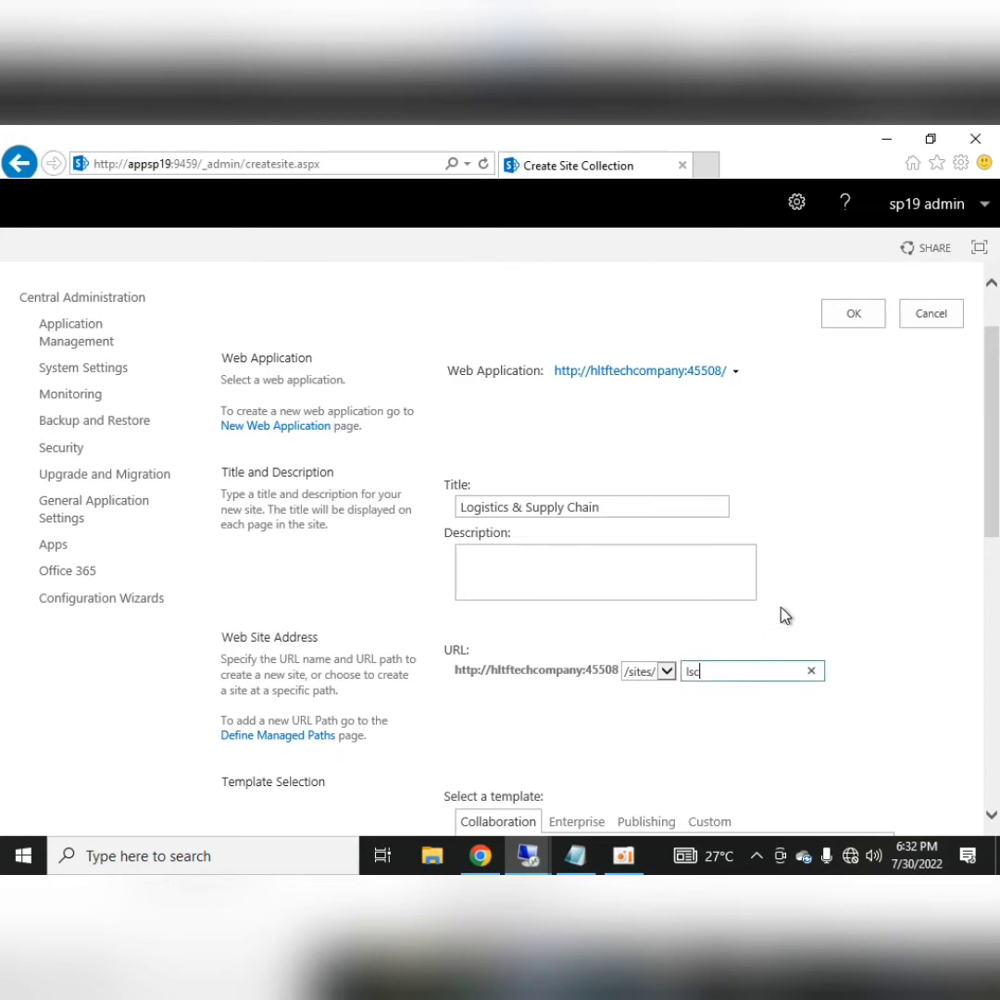
pyautogui.scroll(-3, 784, 614)
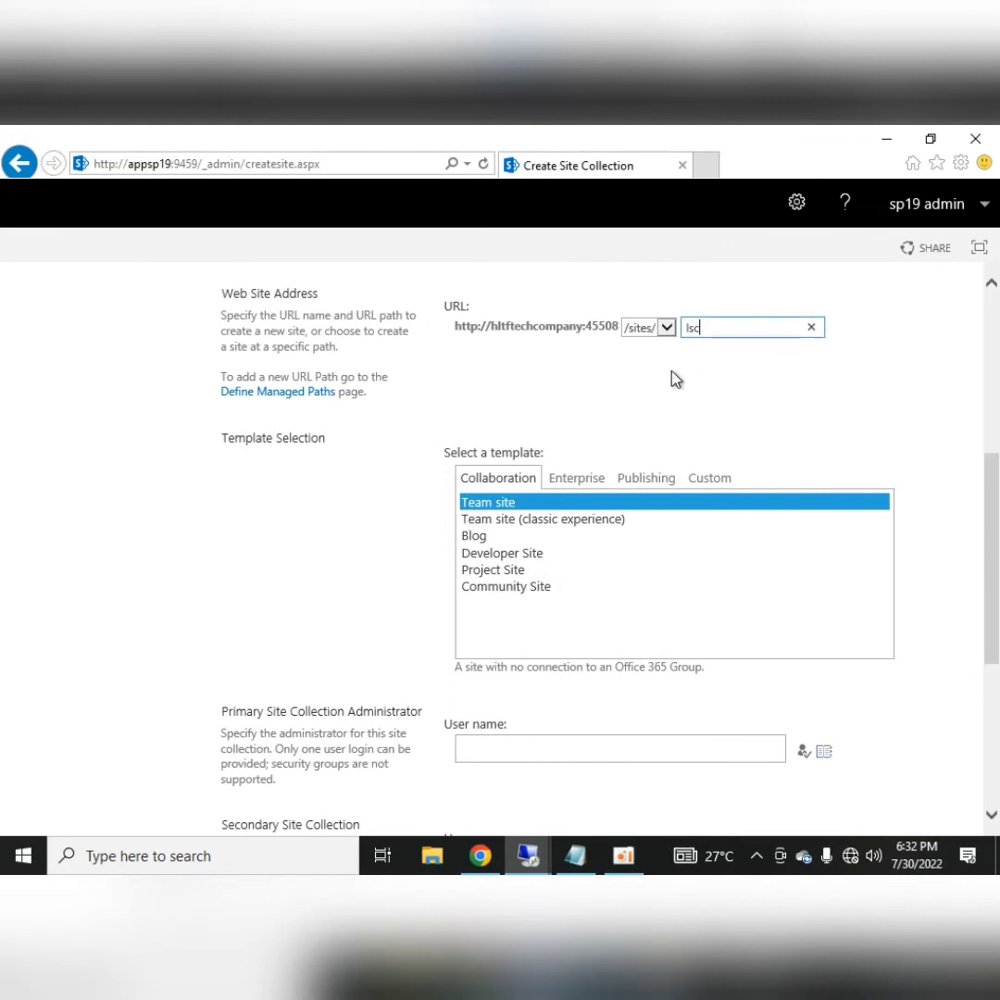
# Assign sp19 admin and sp19 farm as administrators and create the site collection
pyautogui.click(557, 745)
pyautogui.write('sp19 ')
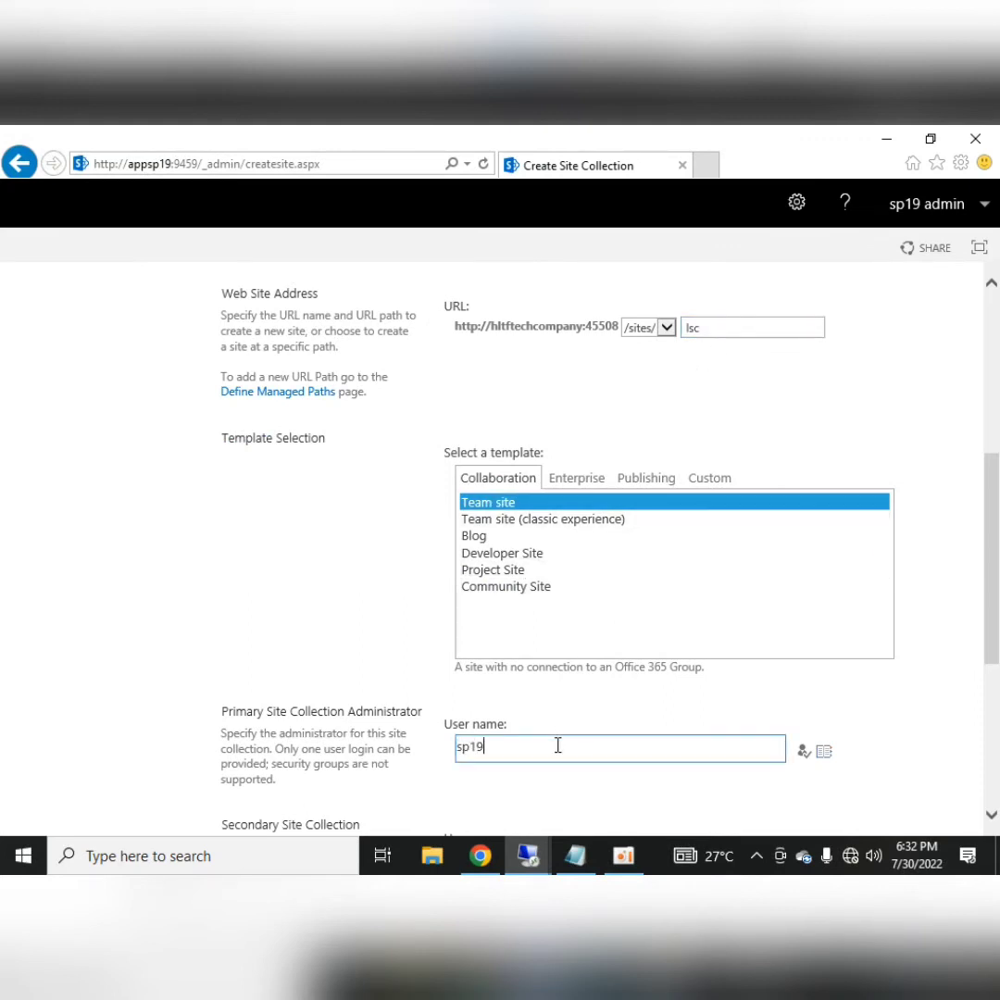
pyautogui.write('admin')
pyautogui.hotkey('ctrl', 'k')
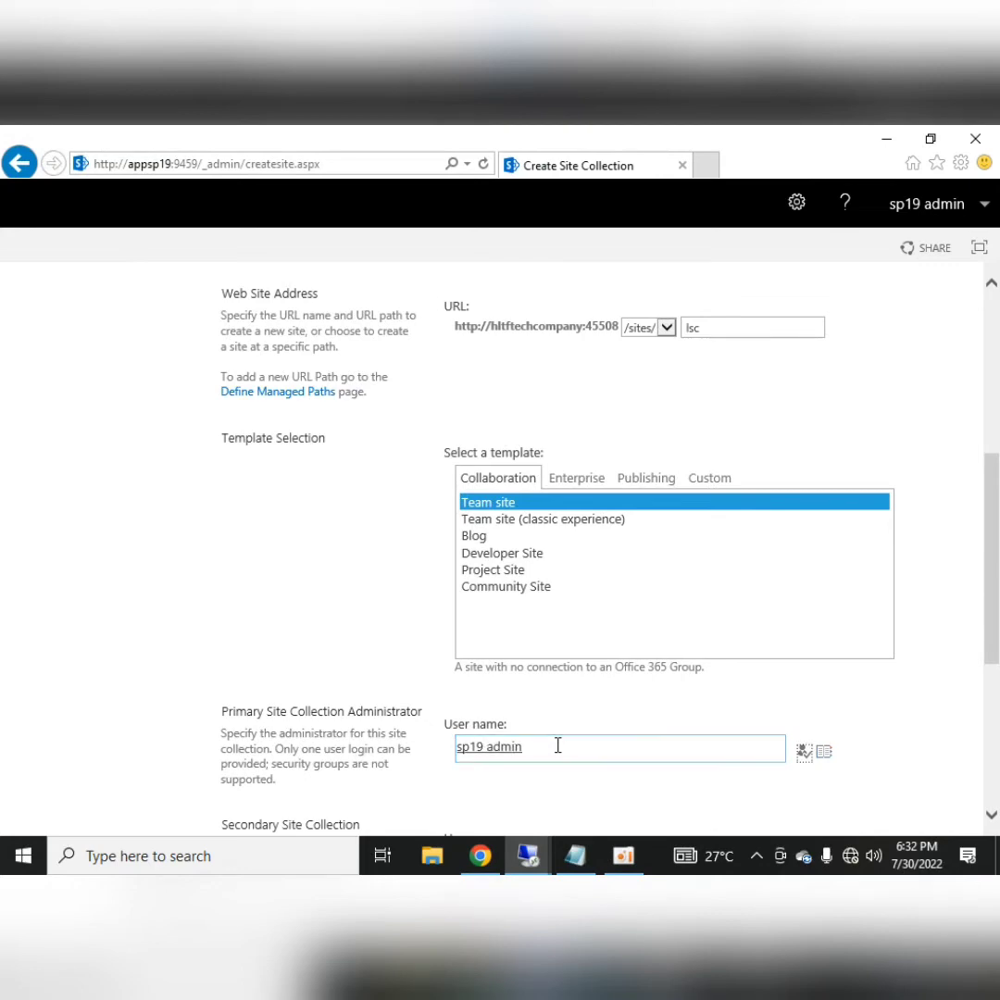
pyautogui.scroll(-3, 558, 745)
pyautogui.click(510, 607)
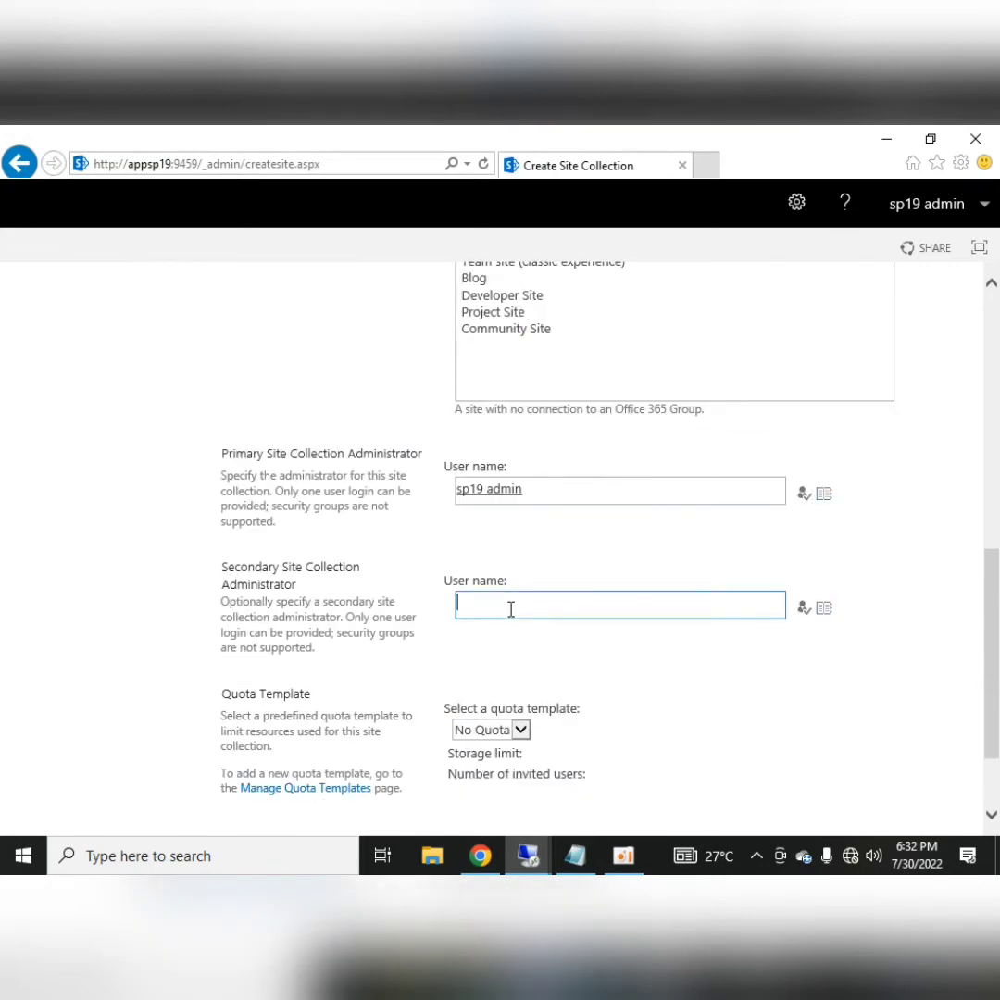
pyautogui.write('sp19 farm')
pyautogui.scroll(-2, 808, 815)
pyautogui.click(834, 748)
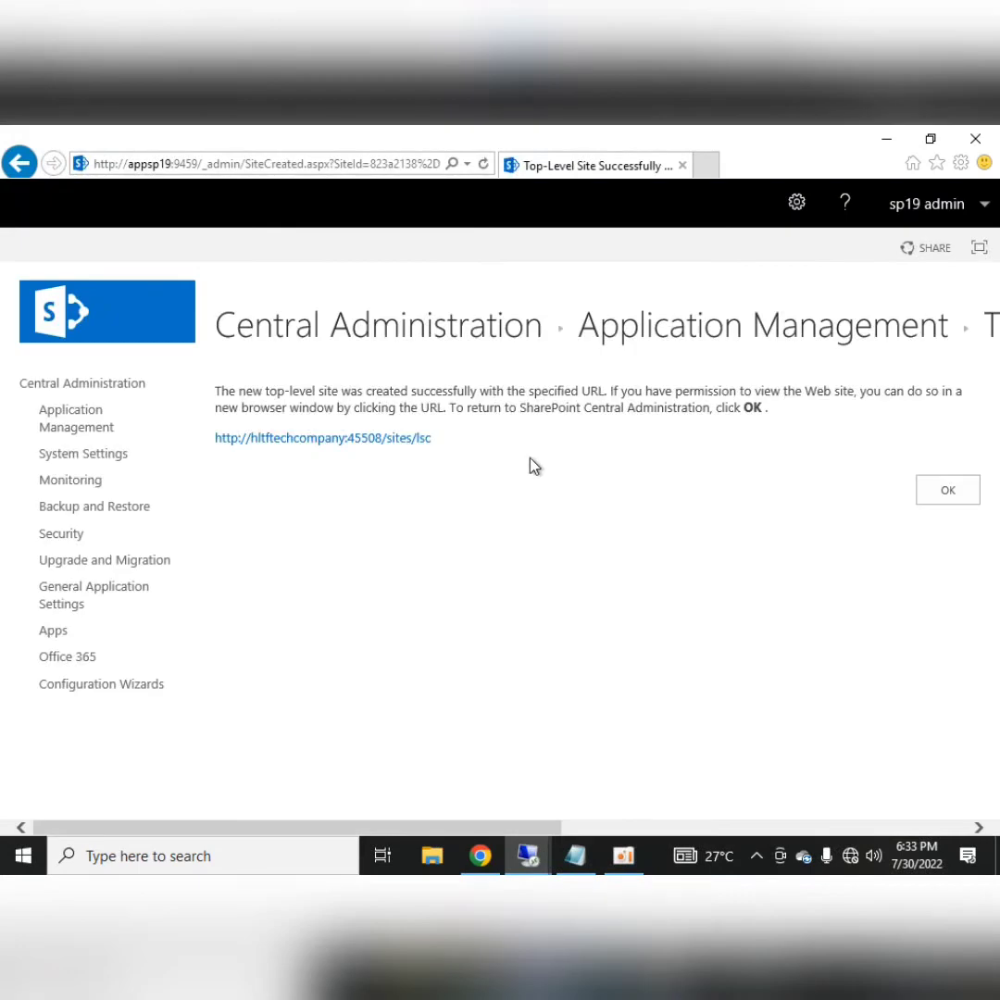
# Delete the misplaced Create Navigations text from the Notepad agenda
pyautogui.moveTo(607, 135)
pyautogui.click(639, 138)
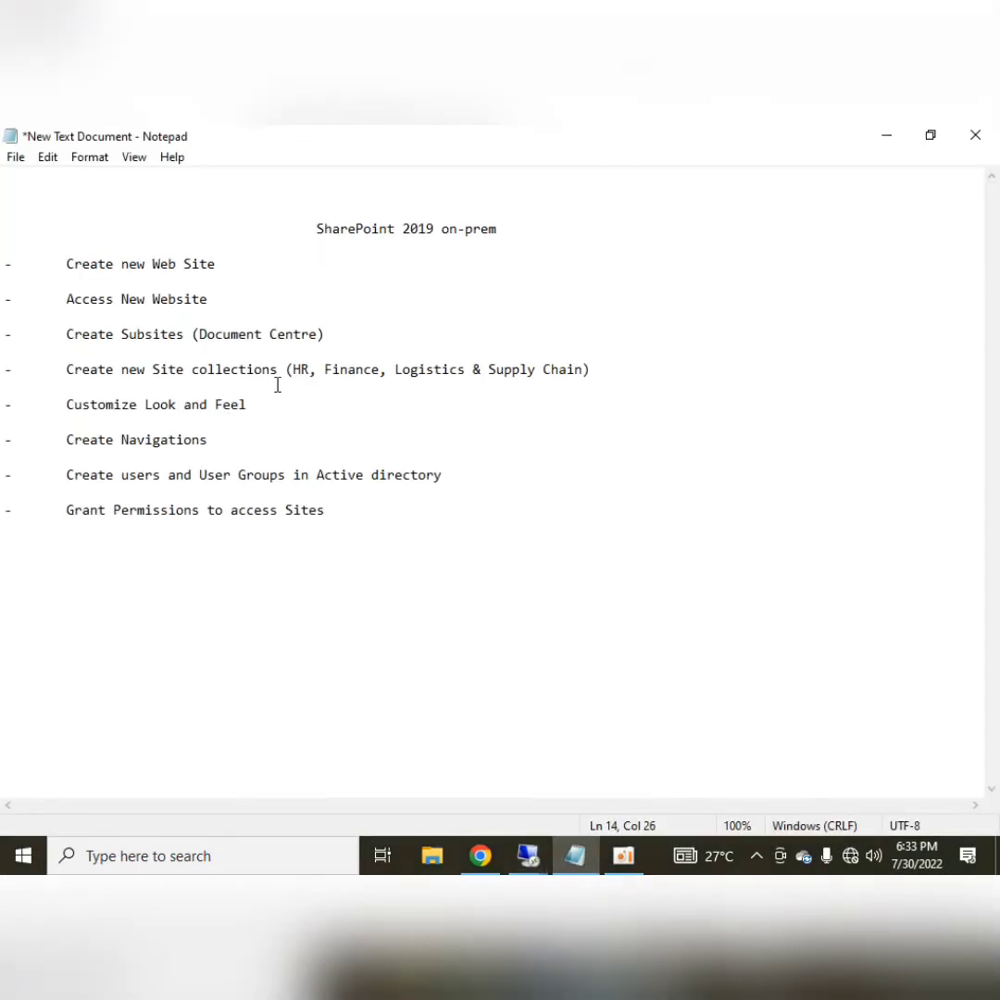
pyautogui.moveTo(66, 370); pyautogui.dragTo(592, 370)
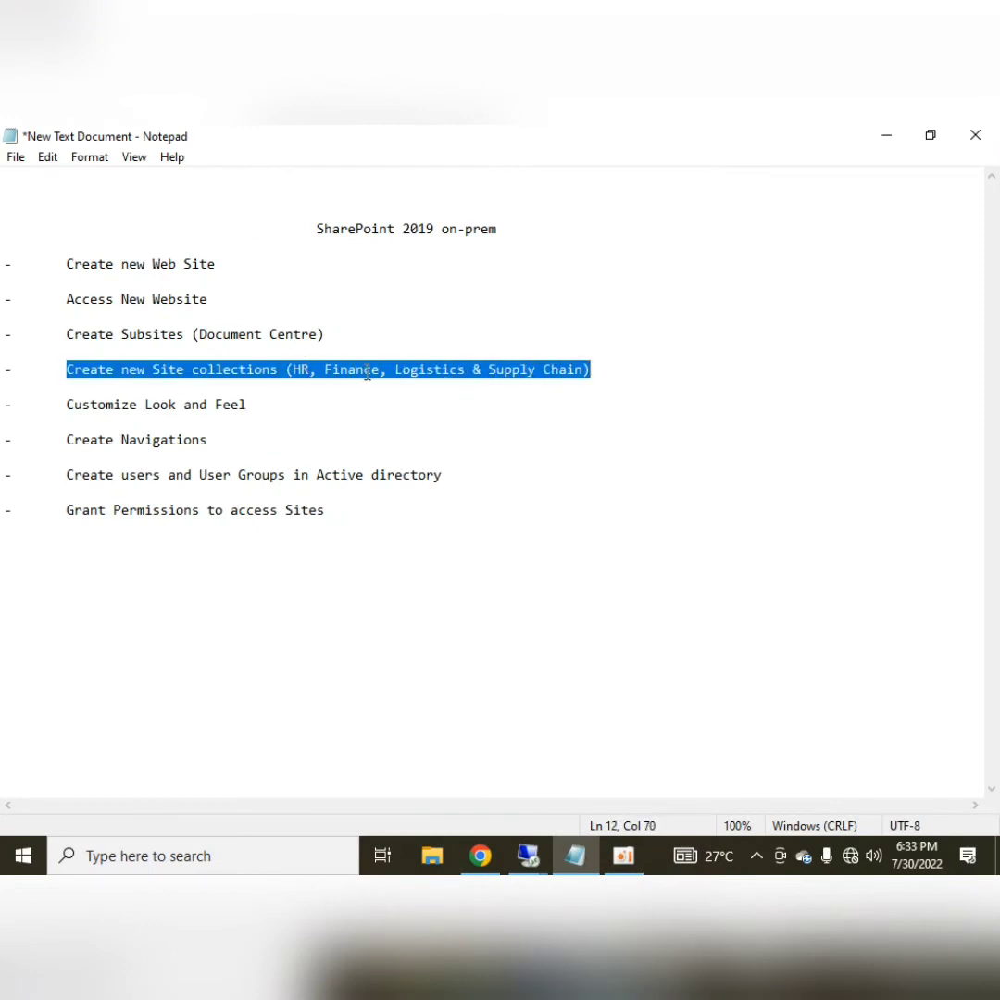
pyautogui.click(583, 378)
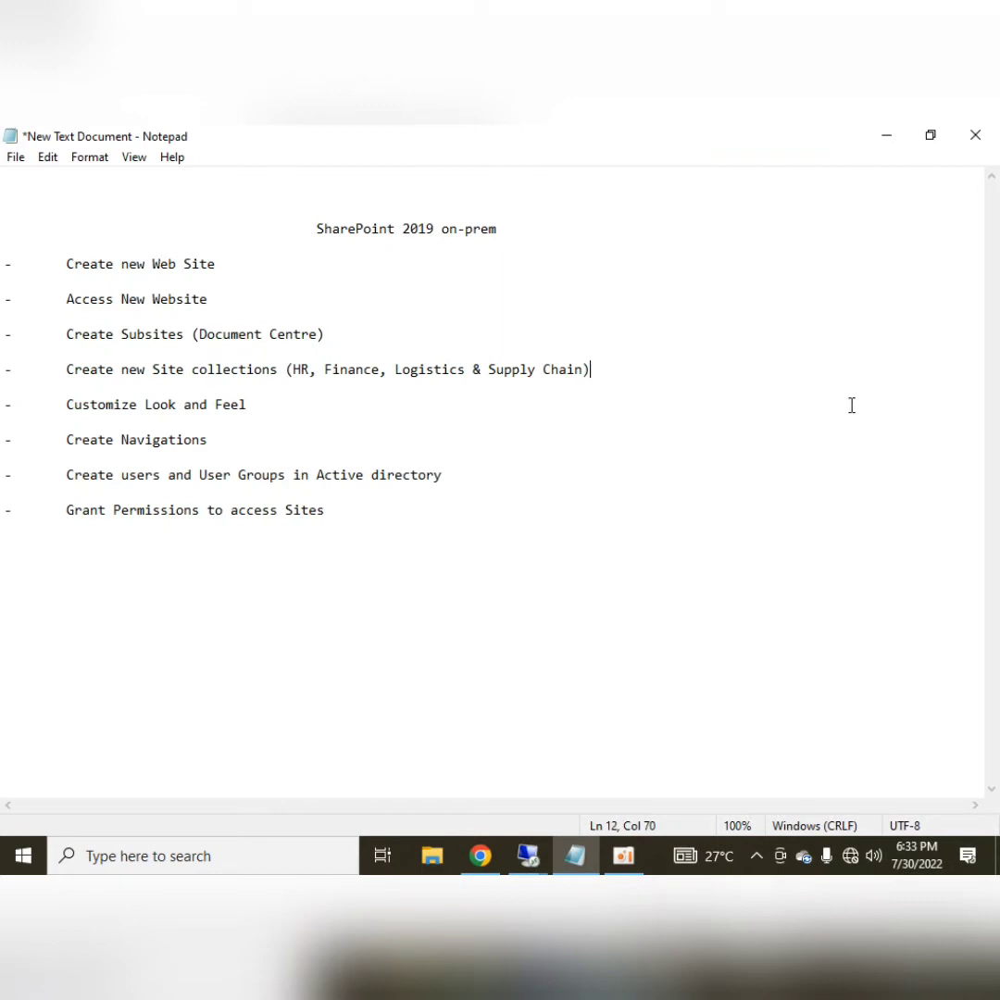
pyautogui.moveTo(65, 405); pyautogui.dragTo(246, 405)
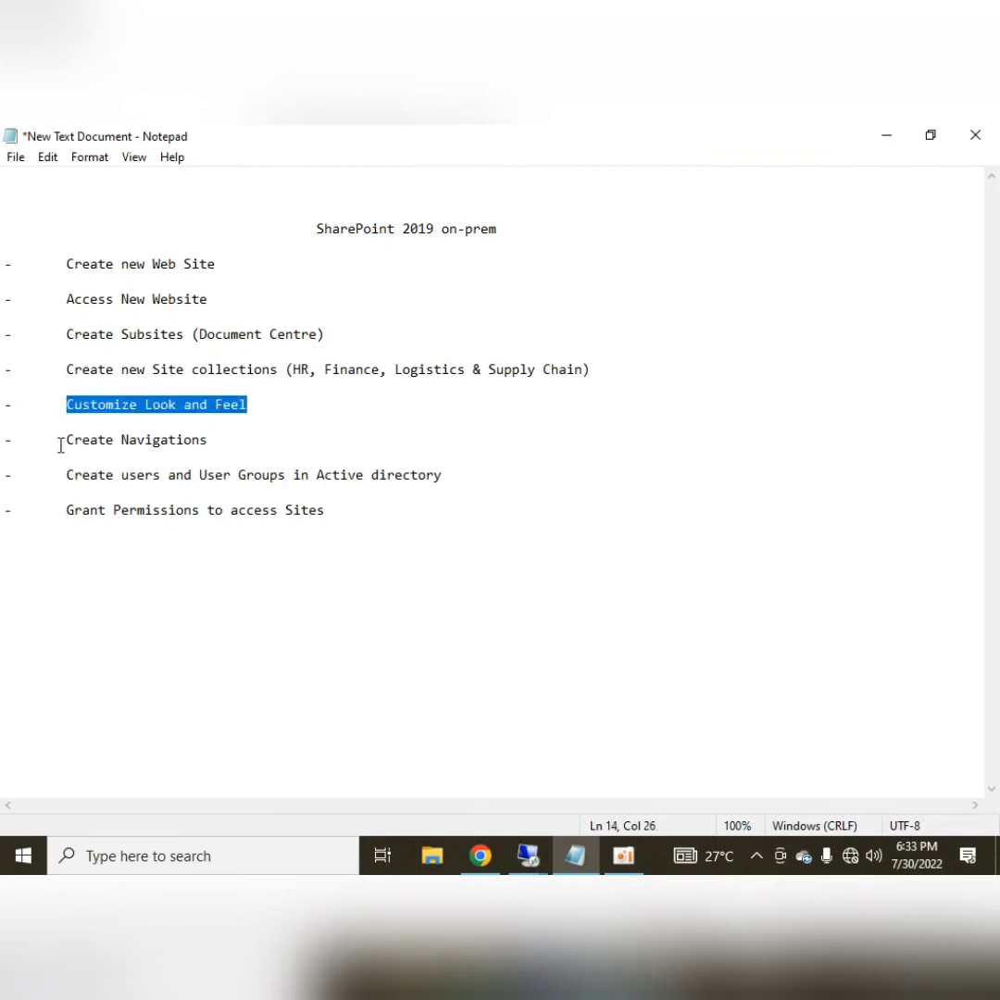
pyautogui.moveTo(60, 445); pyautogui.dragTo(214, 441)
pyautogui.press('BackSpace')
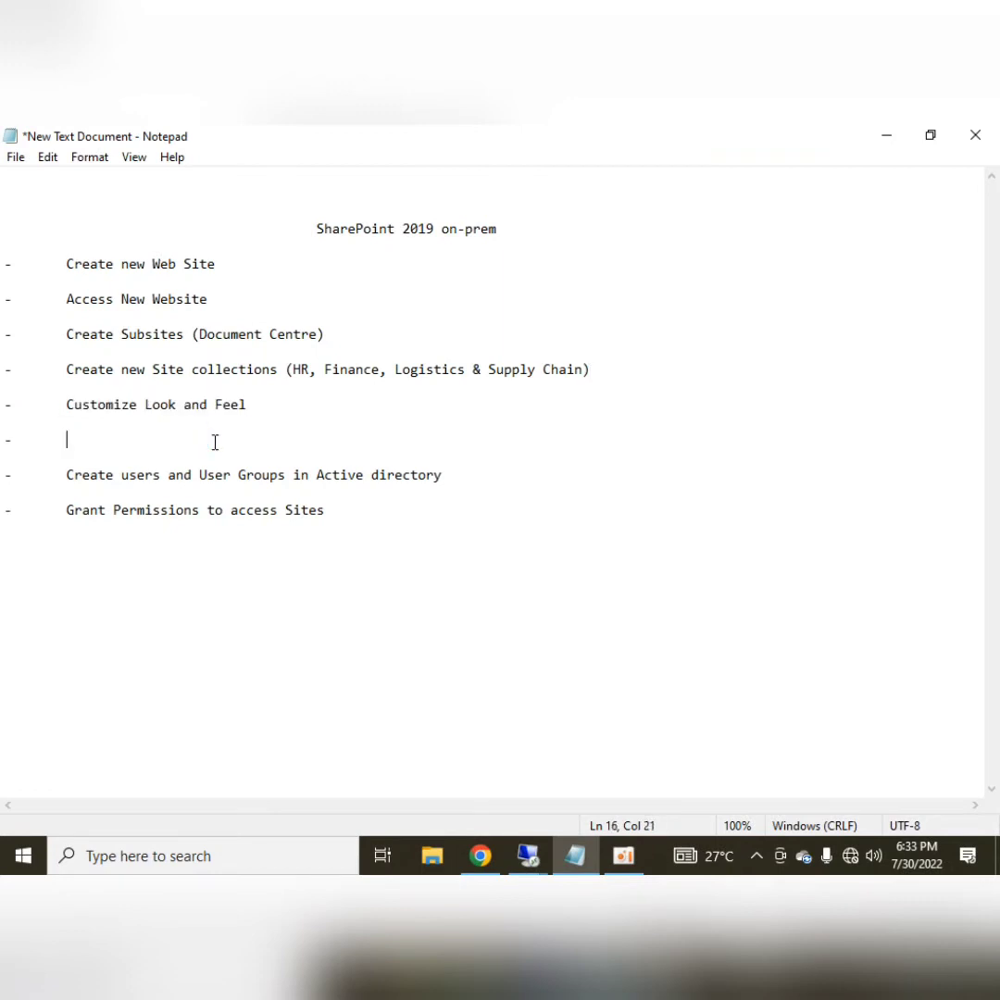
# Retype Create Navigations as its own bullet above Customize Look and Feel
pyautogui.click(65, 404)
pyautogui.press('Return')
pyautogui.press('Up')
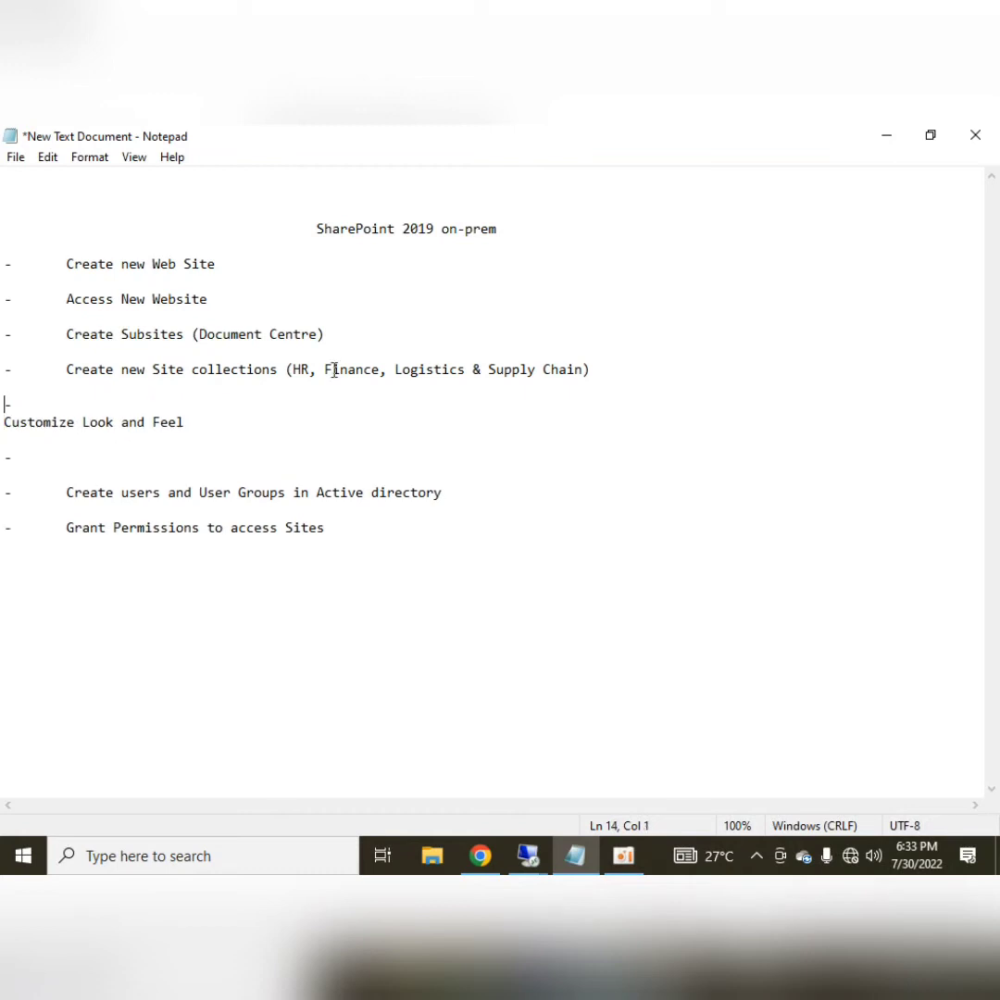
pyautogui.press('End')
pyautogui.write('Create Navigations')
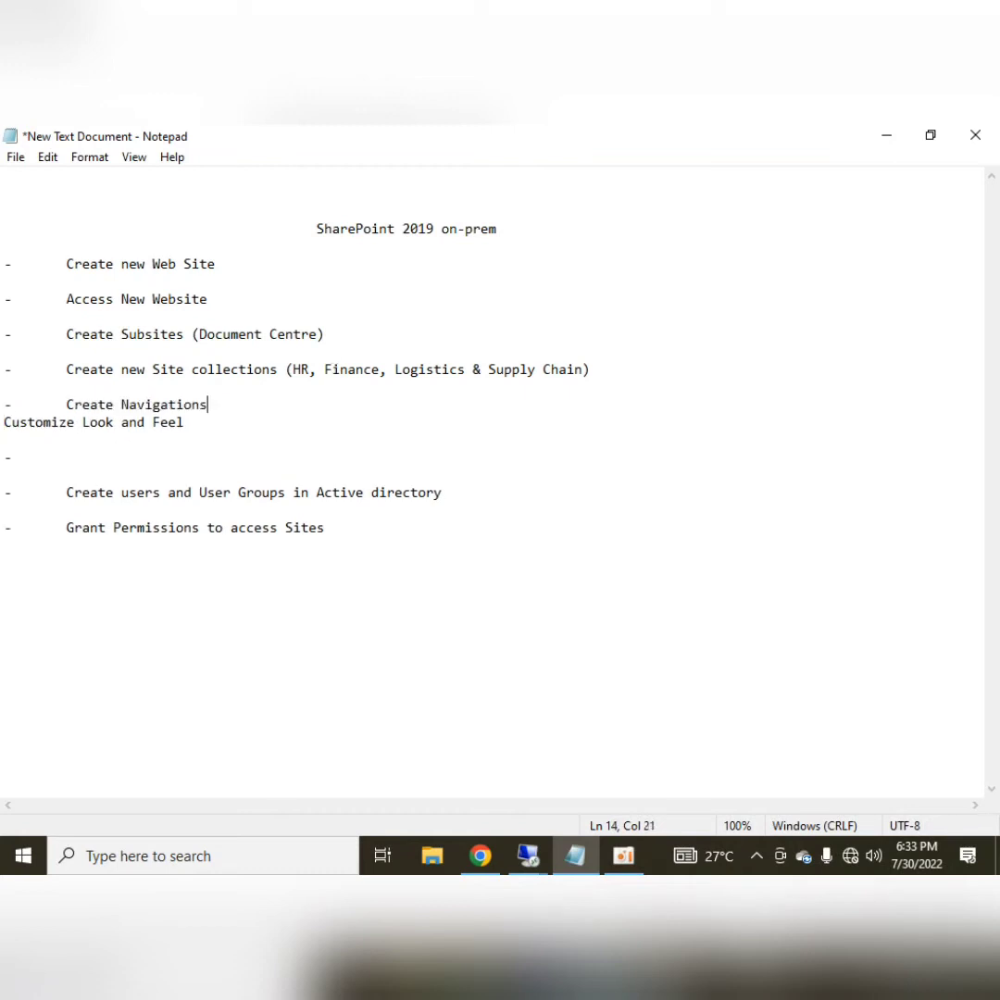
pyautogui.press('Down')
pyautogui.press('Return')
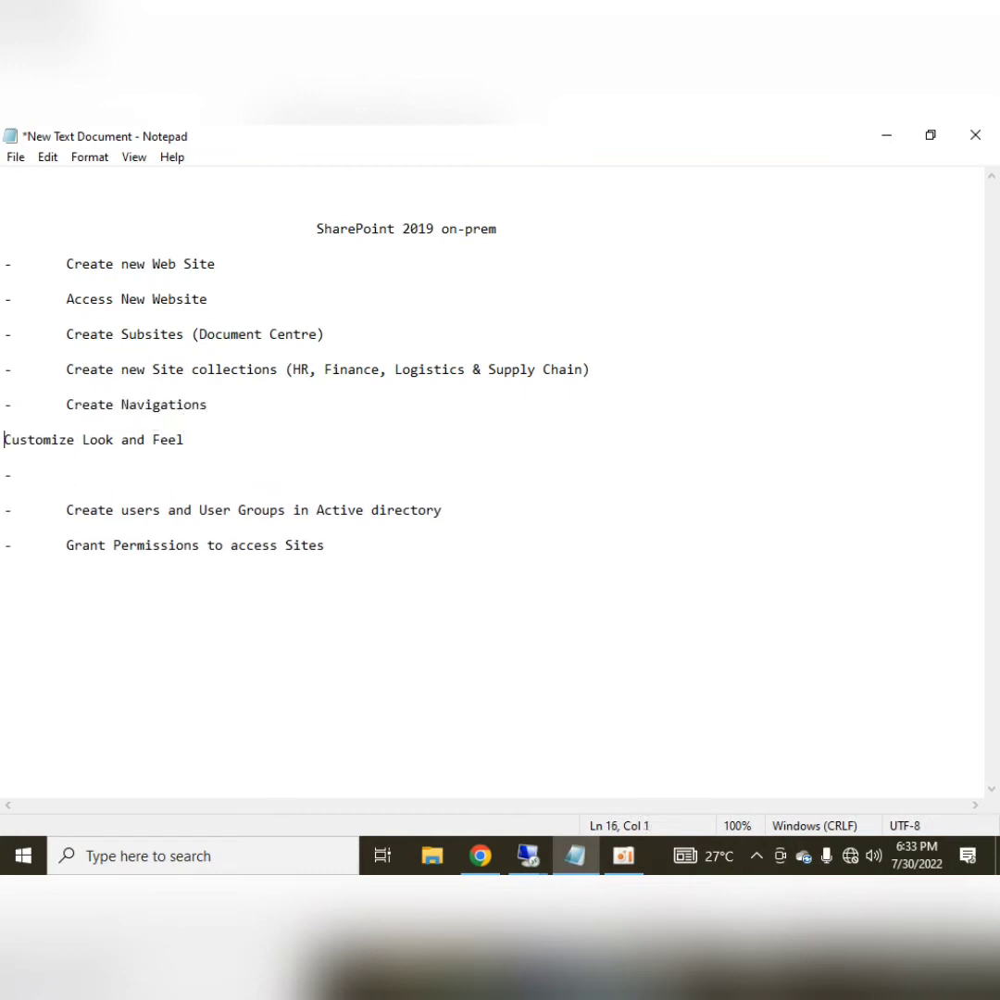
pyautogui.write('-')
pyautogui.press('Tab')
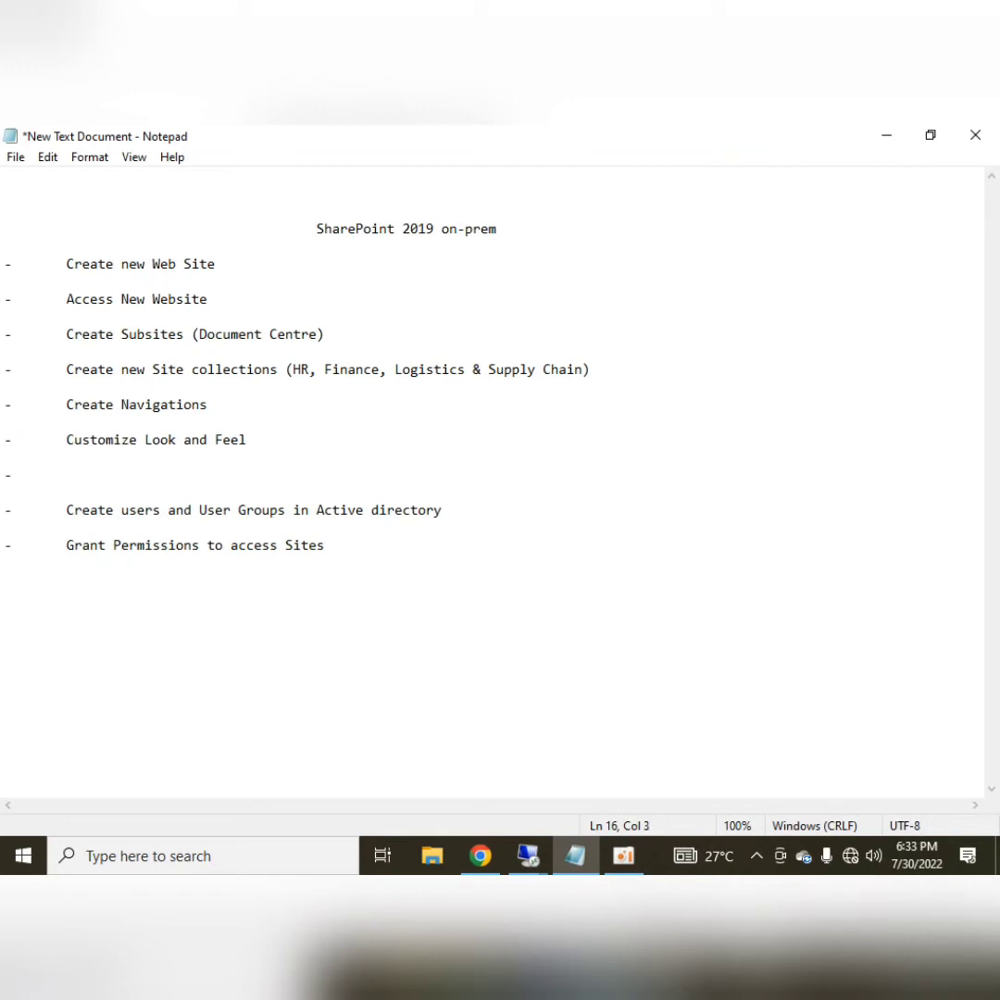
# Remove the leftover blank bullet line below Customize Look and Feel
pyautogui.press('Down')
pyautogui.press('Down')
pyautogui.press('Delete')
pyautogui.press('Delete')
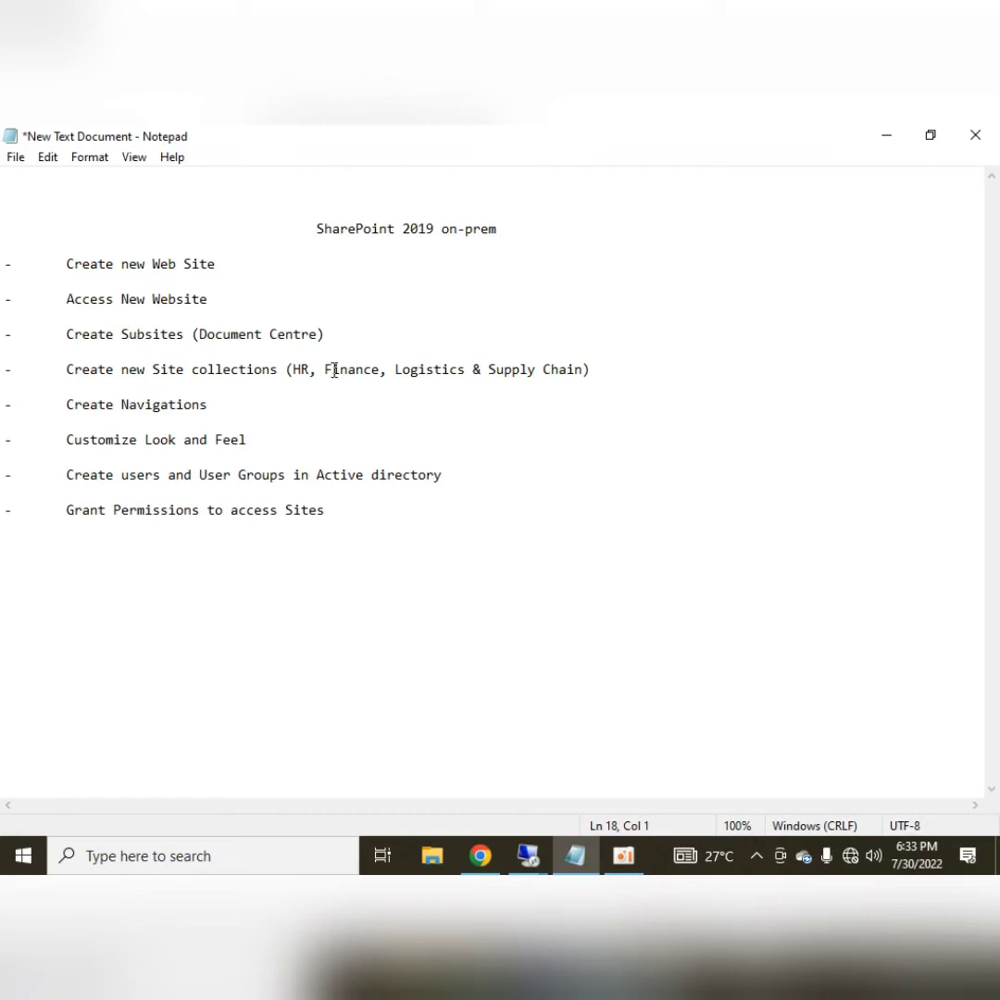
pyautogui.moveTo(223, 409); pyautogui.dragTo(66, 404)
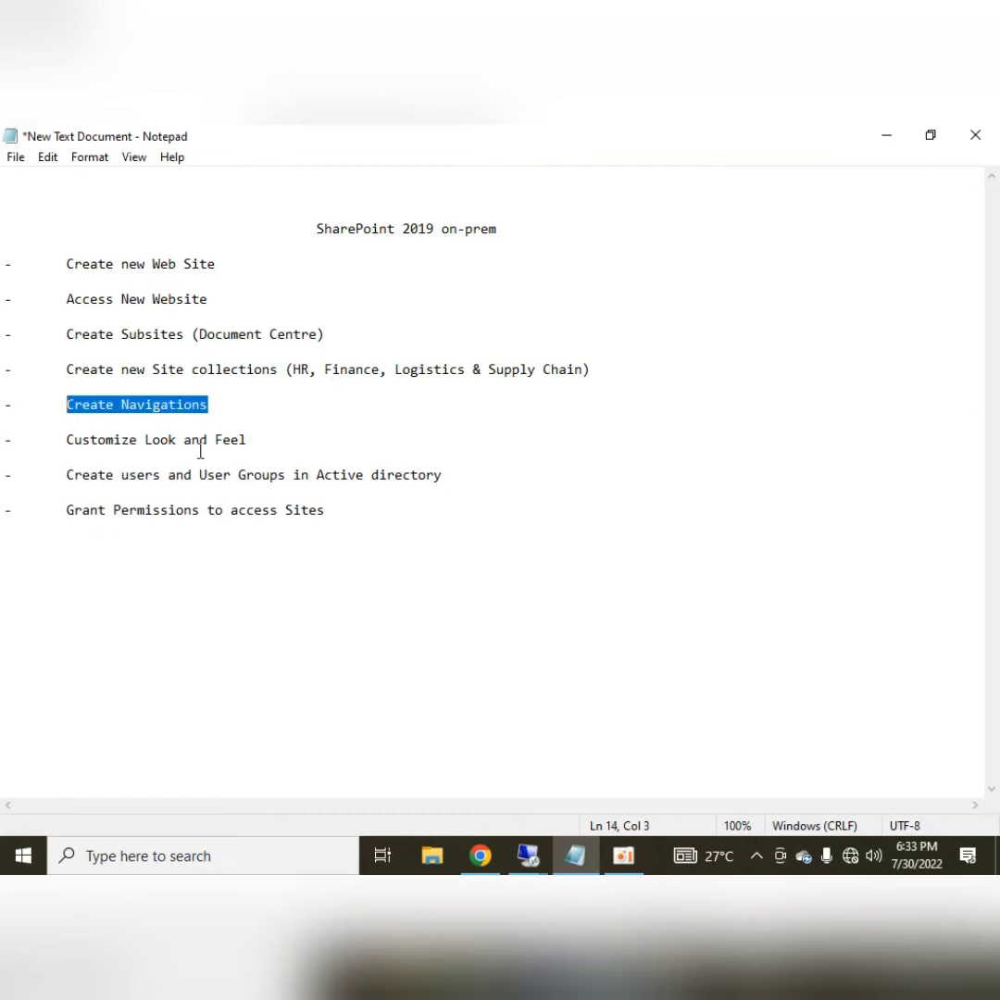
pyautogui.click(476, 584)
pyautogui.click(481, 855)
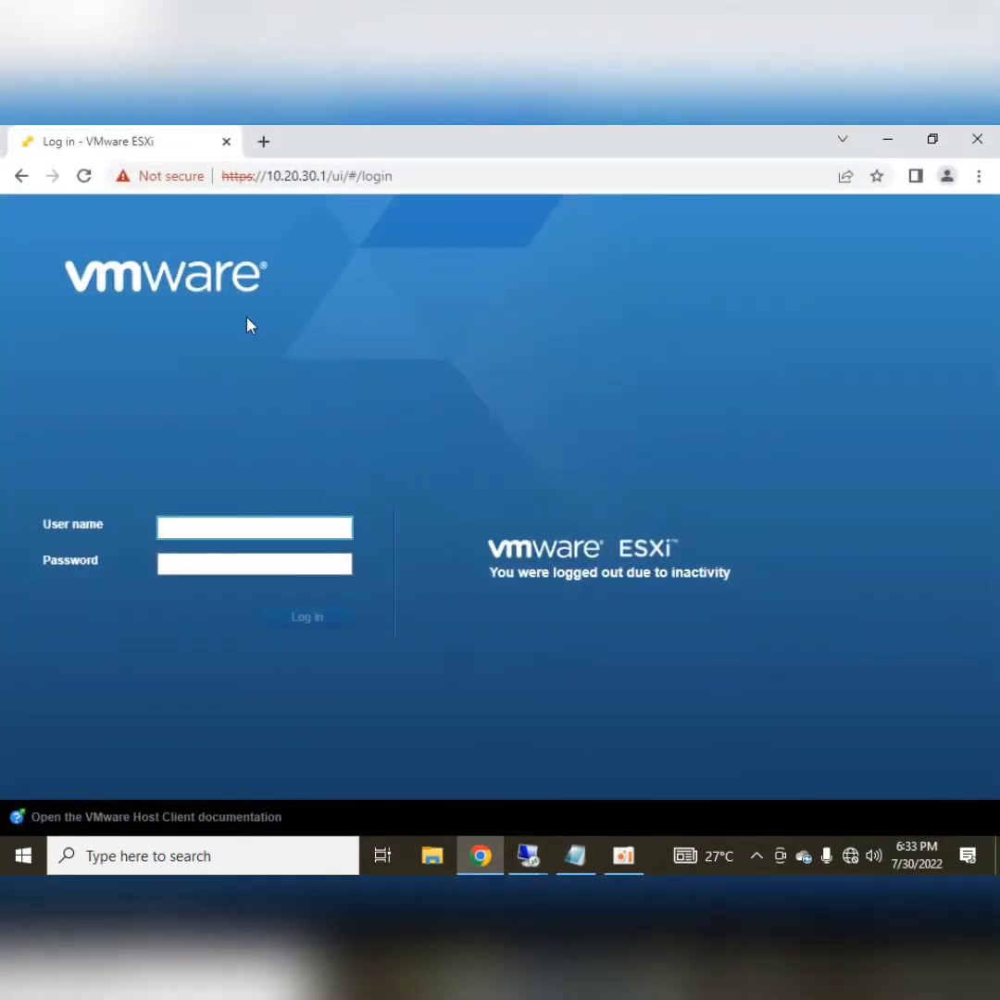
# Load the Logistics & Supply Chain site at /sites/lsc in the SharePoint browser
pyautogui.click(887, 139)
pyautogui.moveTo(526, 866)
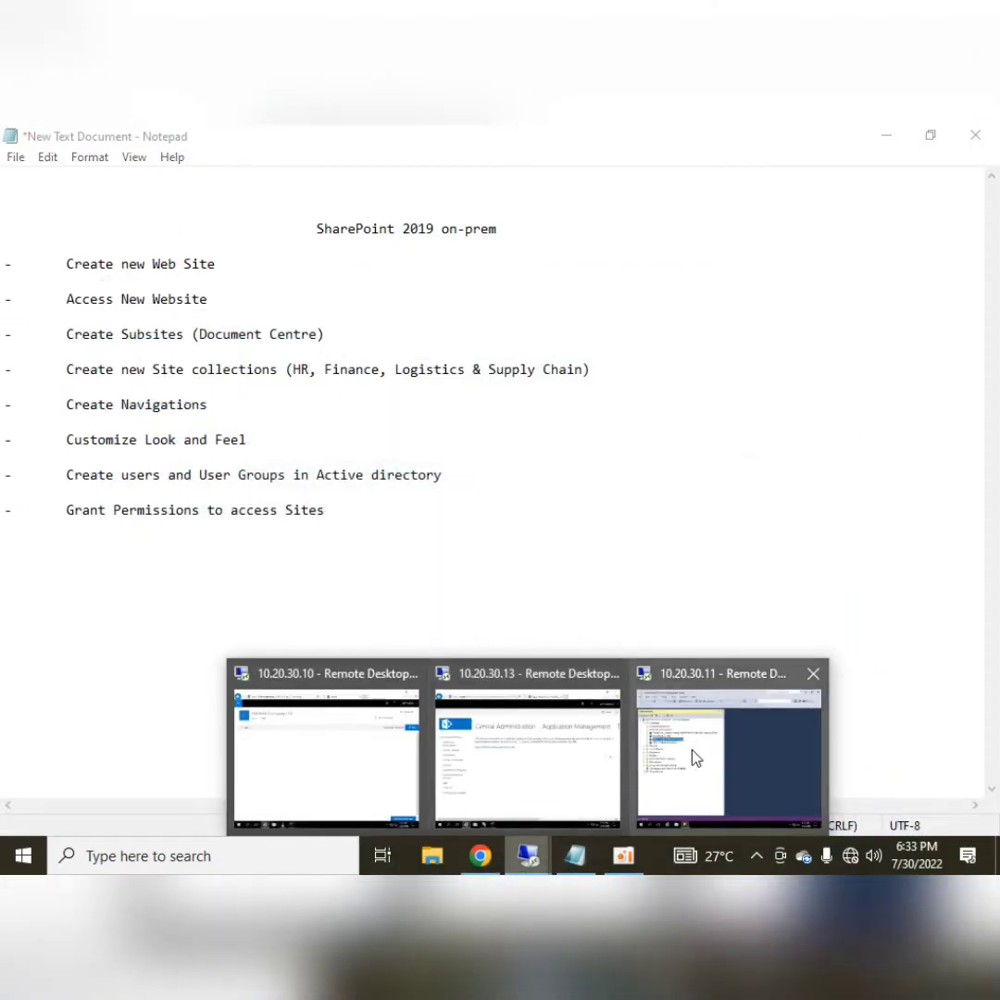
pyautogui.click(366, 764)
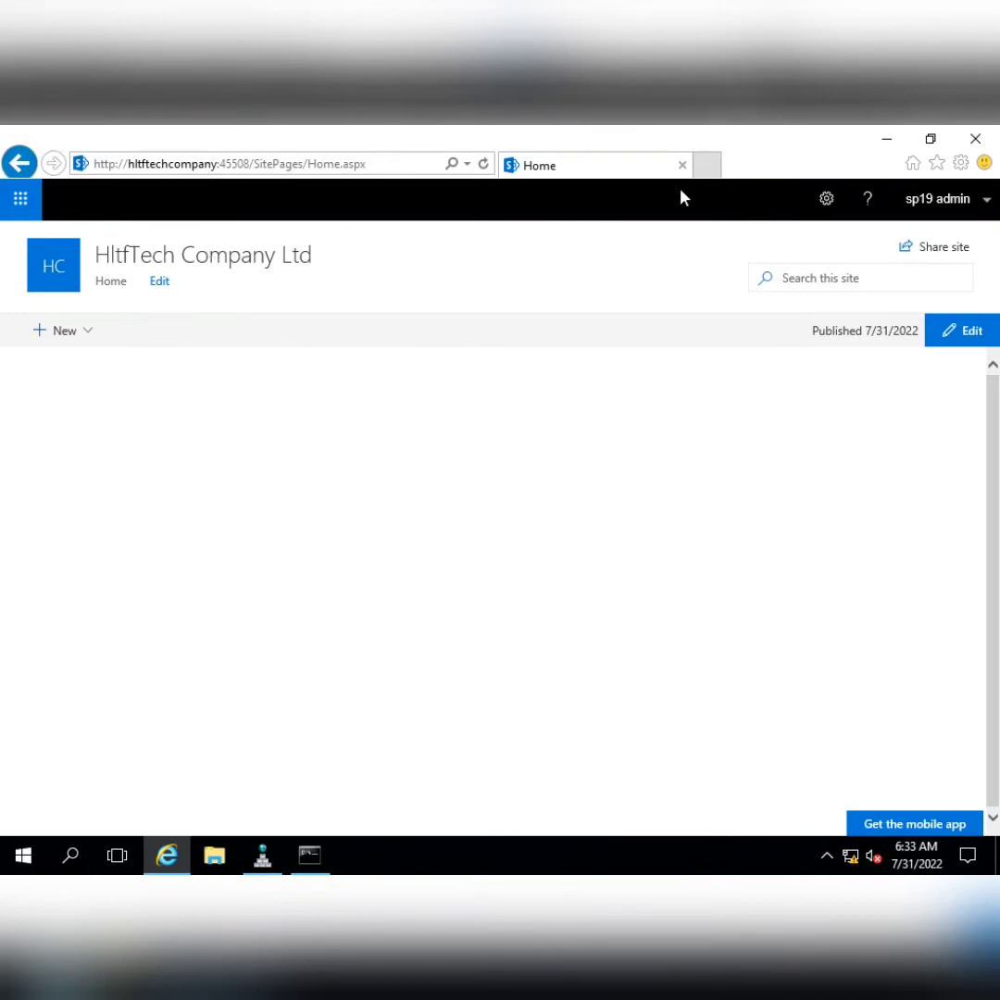
pyautogui.click(707, 167)
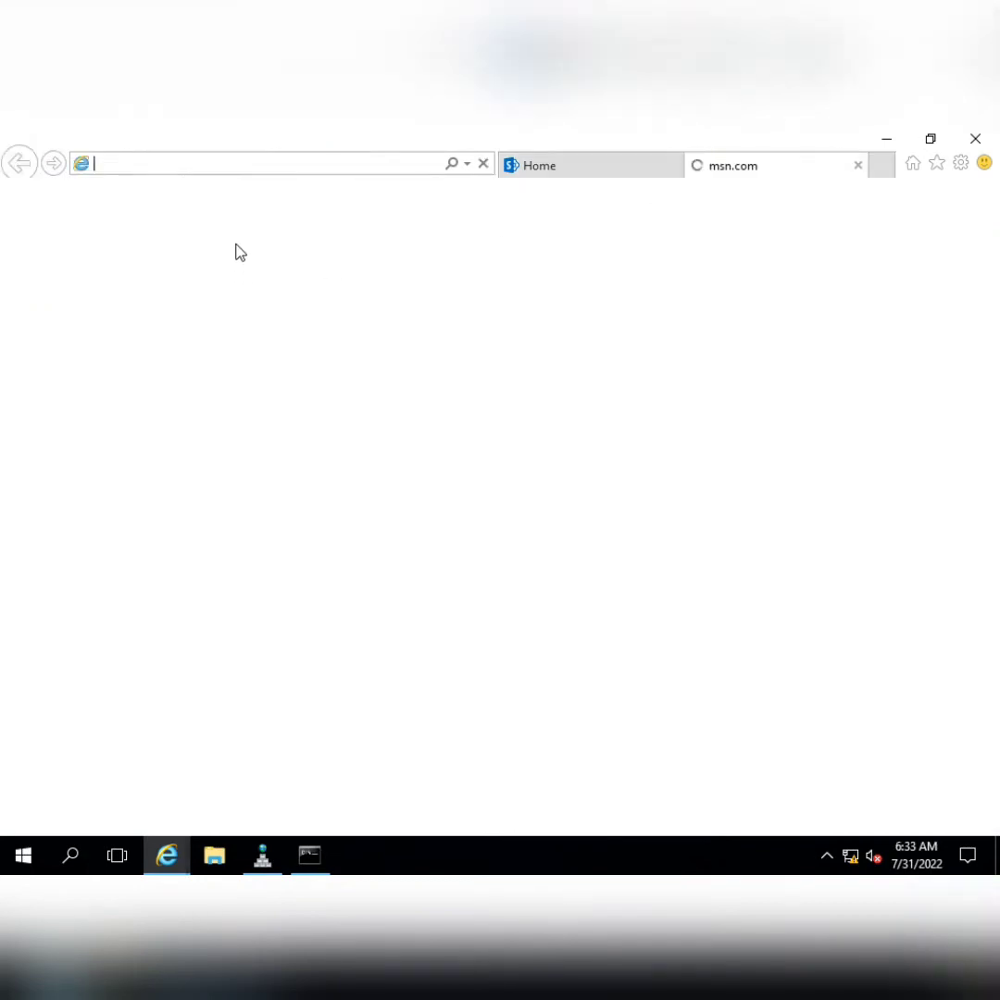
pyautogui.click(518, 164)
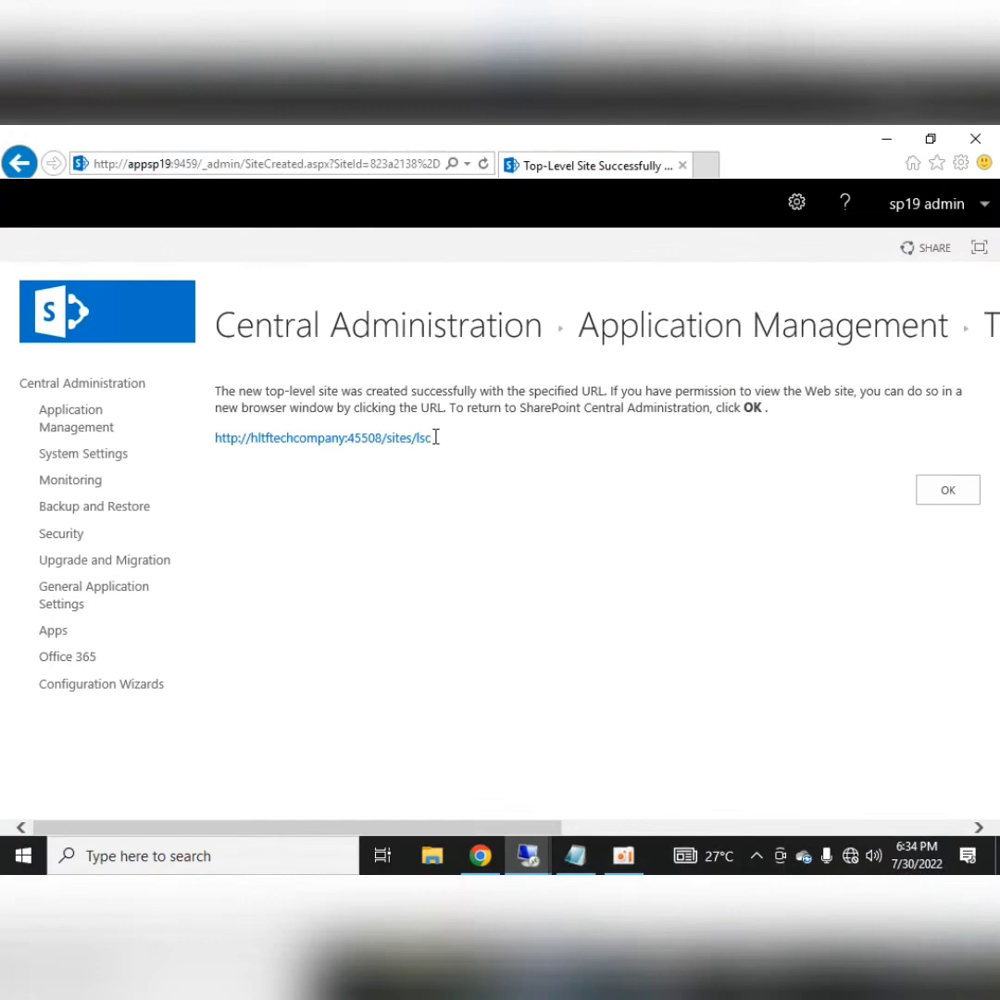
pyautogui.moveTo(431, 439); pyautogui.dragTo(214, 448)
pyautogui.hotkey('ctrl', 'c')
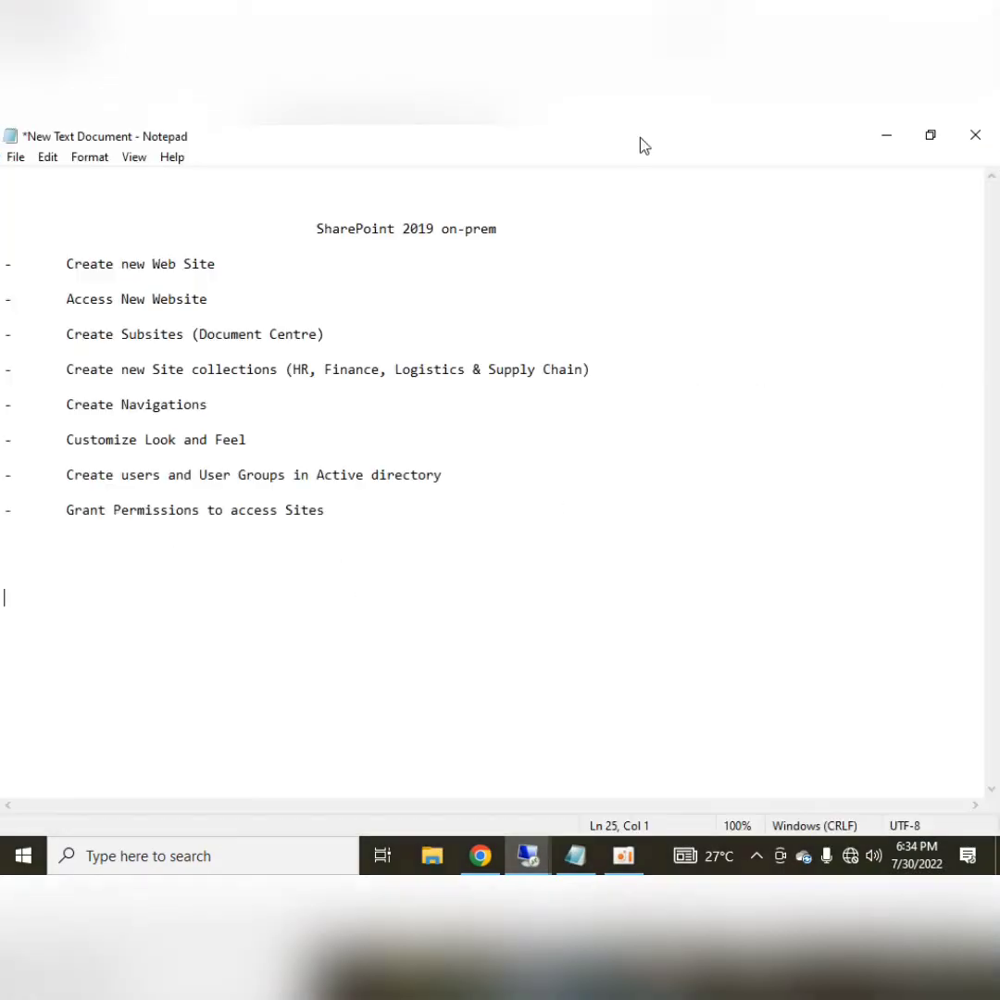
pyautogui.moveTo(523, 851)
pyautogui.click(392, 786)
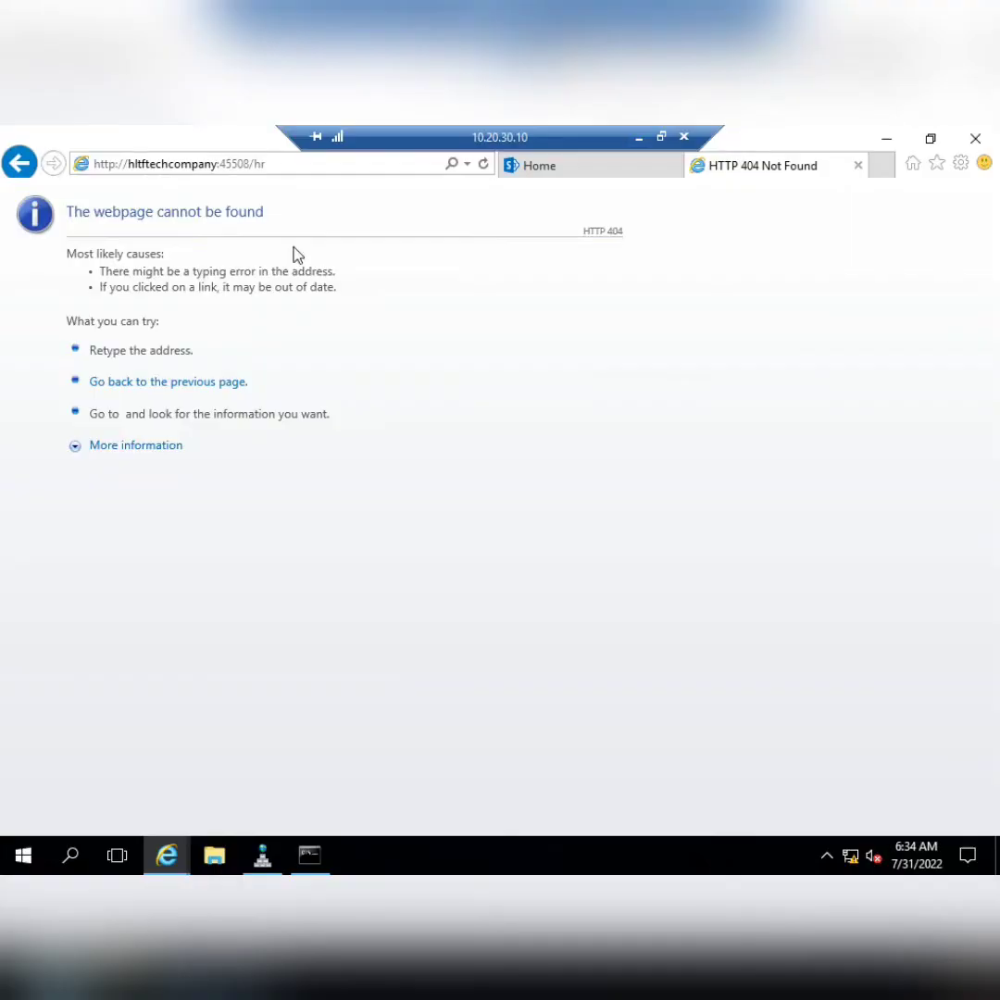
pyautogui.click(332, 163)
pyautogui.hotkey('ctrl', 'v')
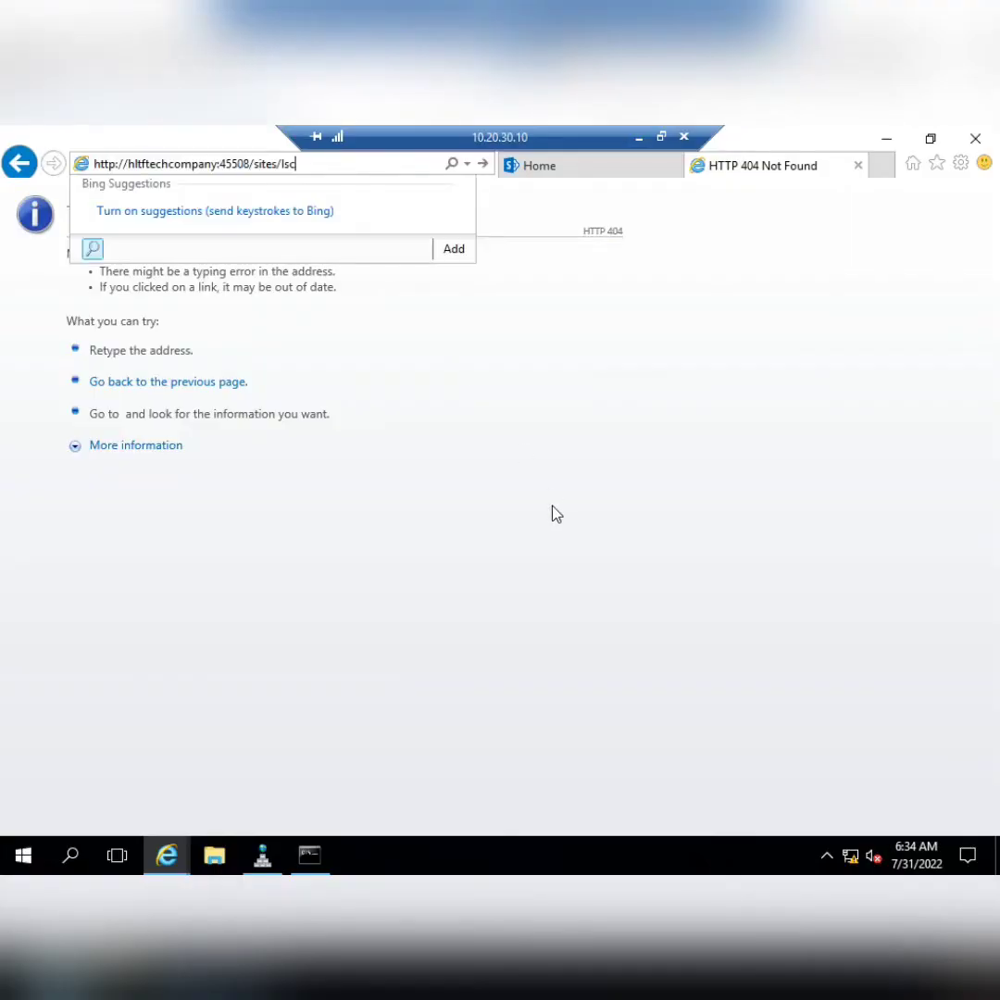
pyautogui.press('Return')
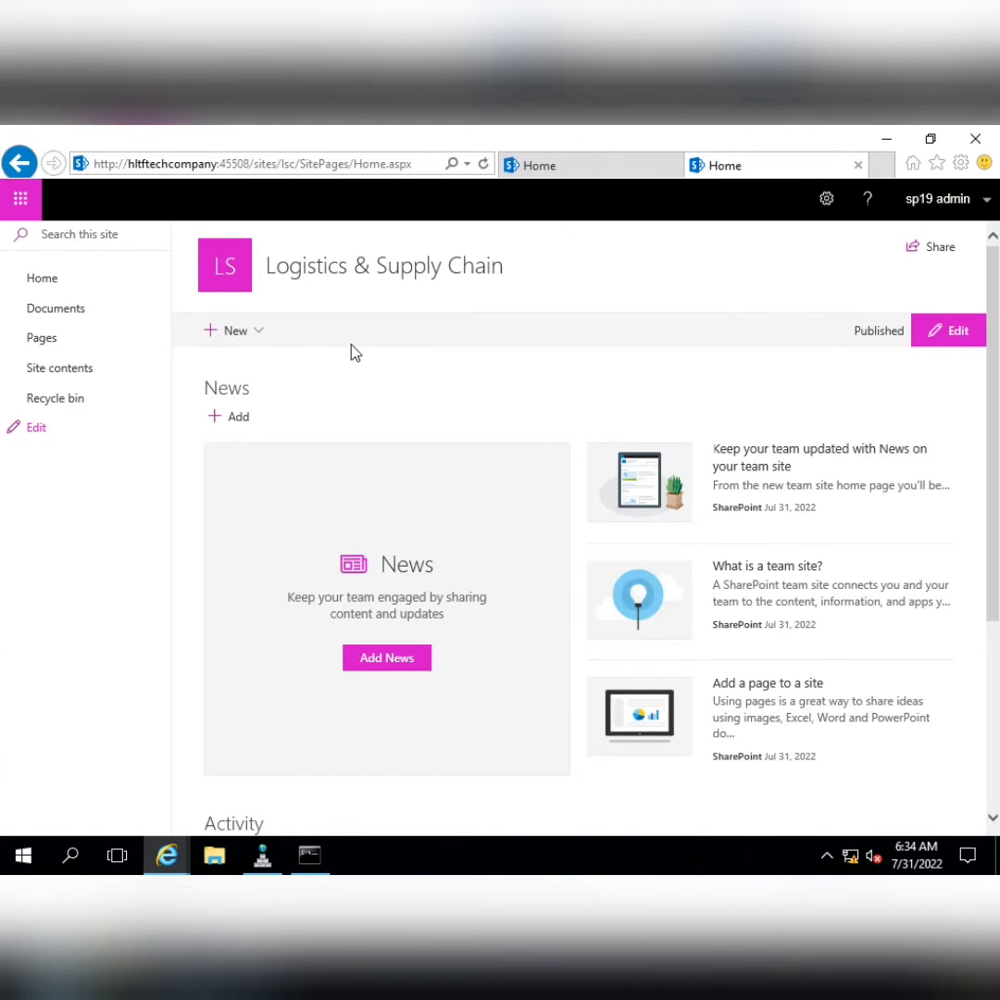
# Open the /sites/hr and /sites/finance home pages in two new tabs
pyautogui.click(883, 166)
pyautogui.hotkey('ctrl', 'v')
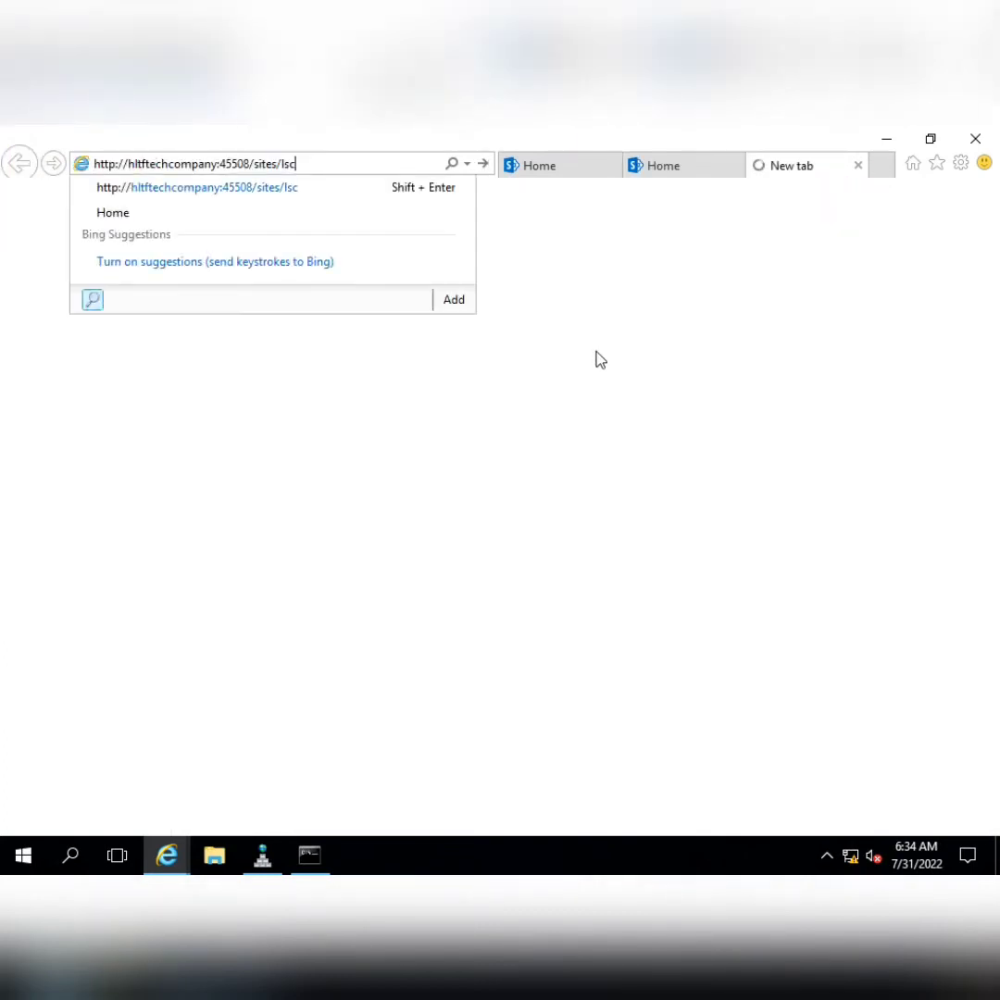
pyautogui.press('BackSpace')
pyautogui.press('BackSpace')
pyautogui.press('BackSpace')
pyautogui.write('hr')
pyautogui.press('Return')
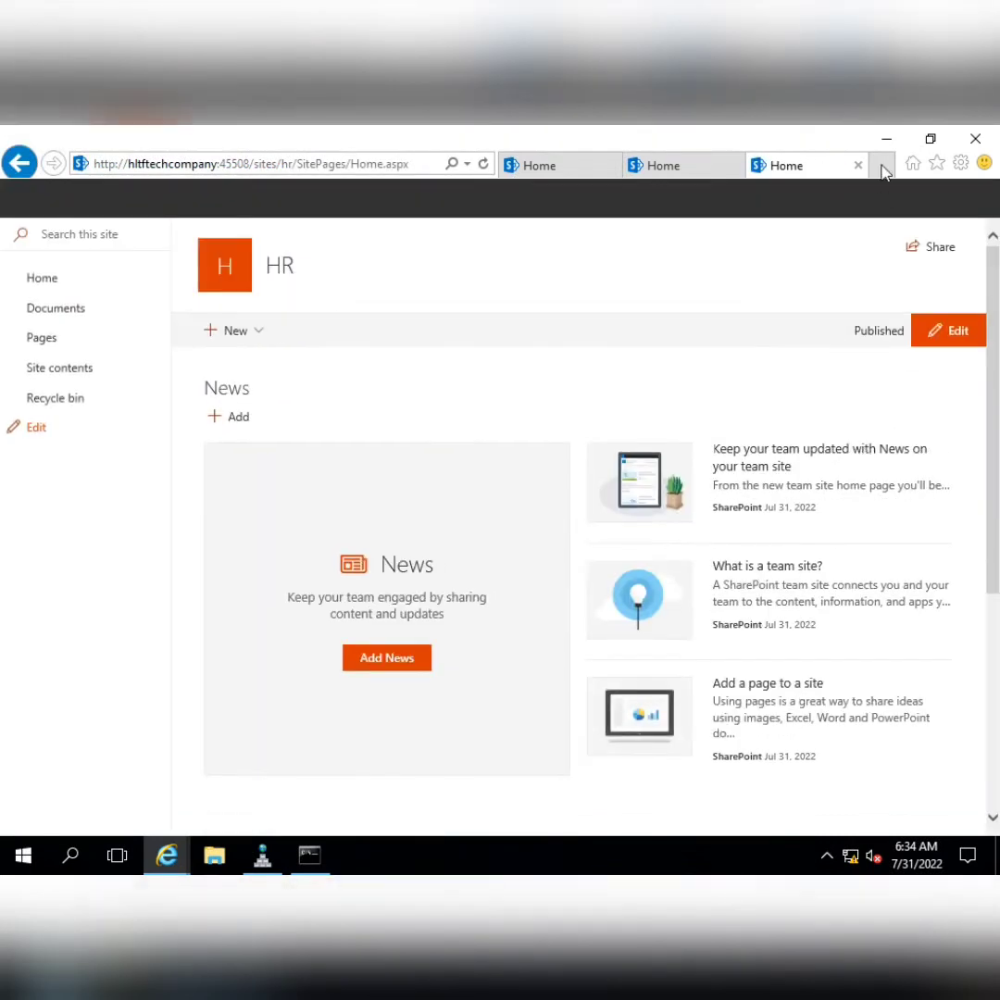
pyautogui.click(882, 167)
pyautogui.write('http://hltftechcompany:45508/sites/ls')
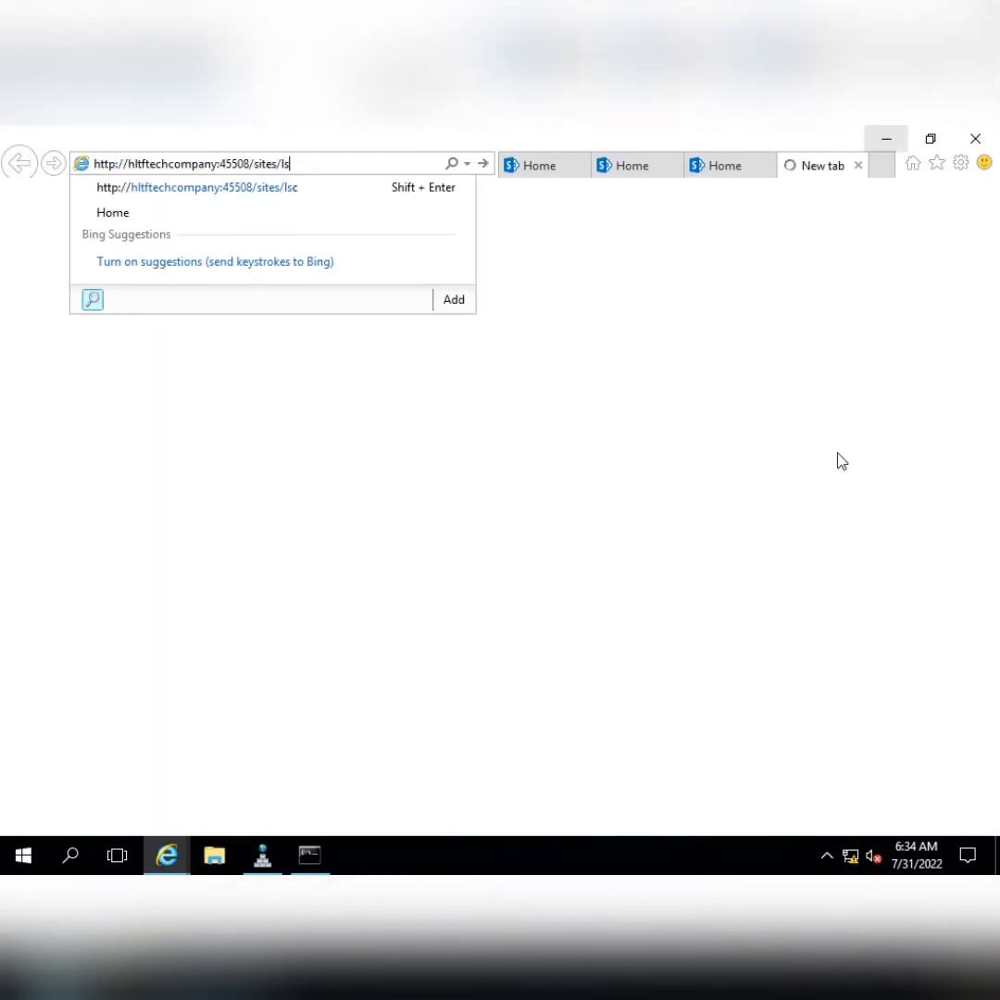
pyautogui.press('BackSpace')
pyautogui.press('BackSpace')
pyautogui.write('finance')
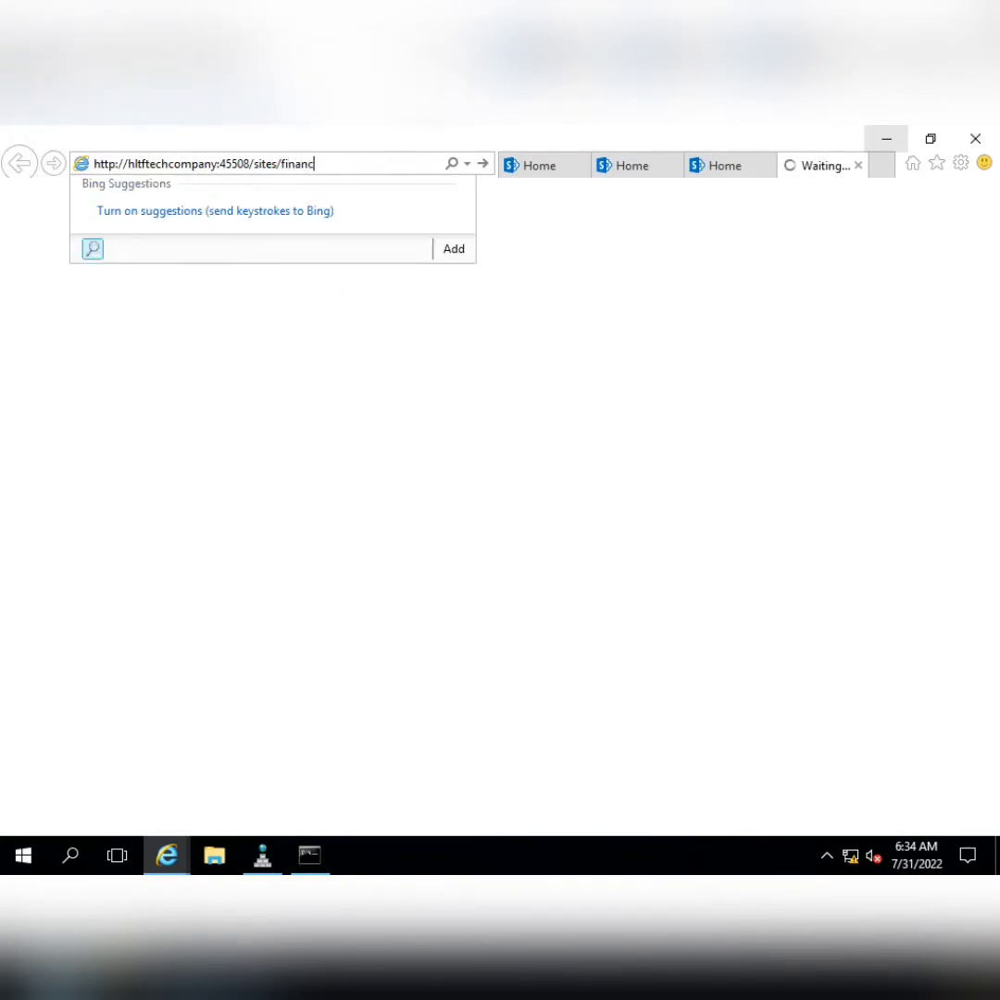
pyautogui.press('Return')
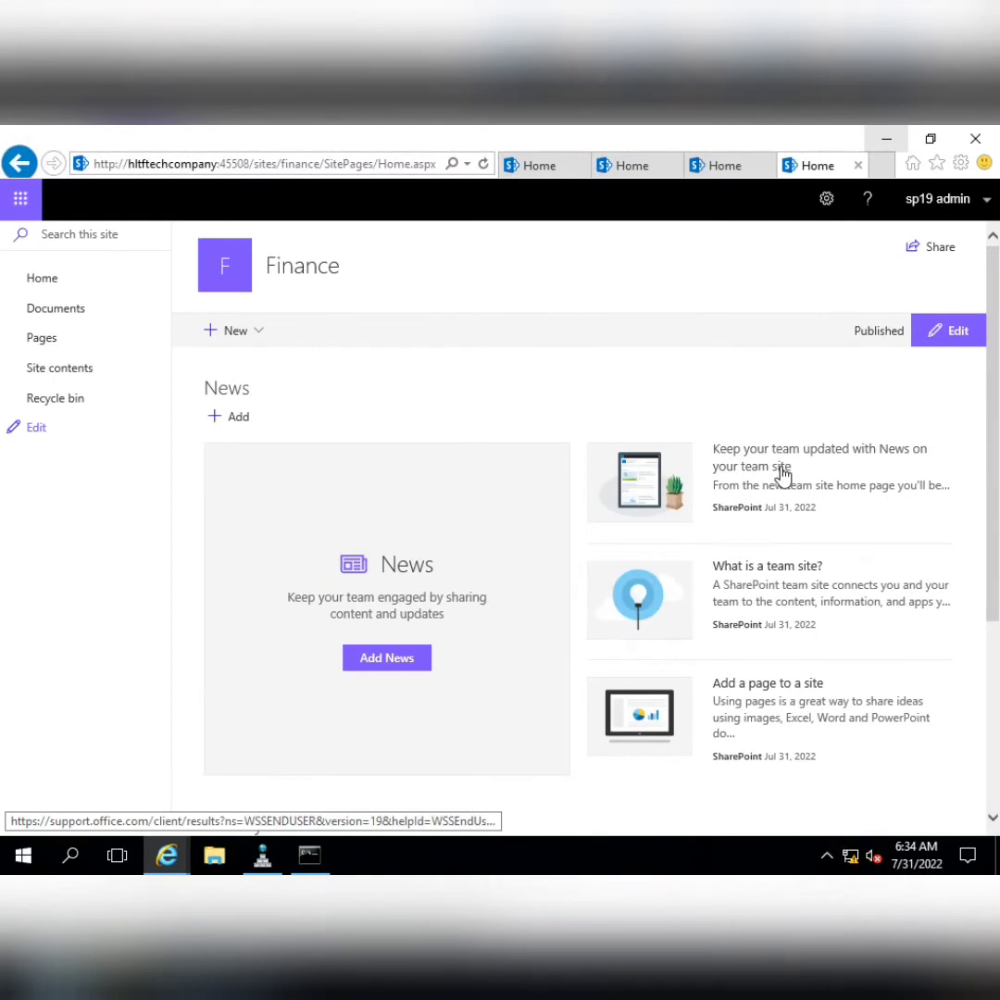
# Copy the Logistics site address and return to the root company site tab
pyautogui.click(717, 166)
pyautogui.click(621, 166)
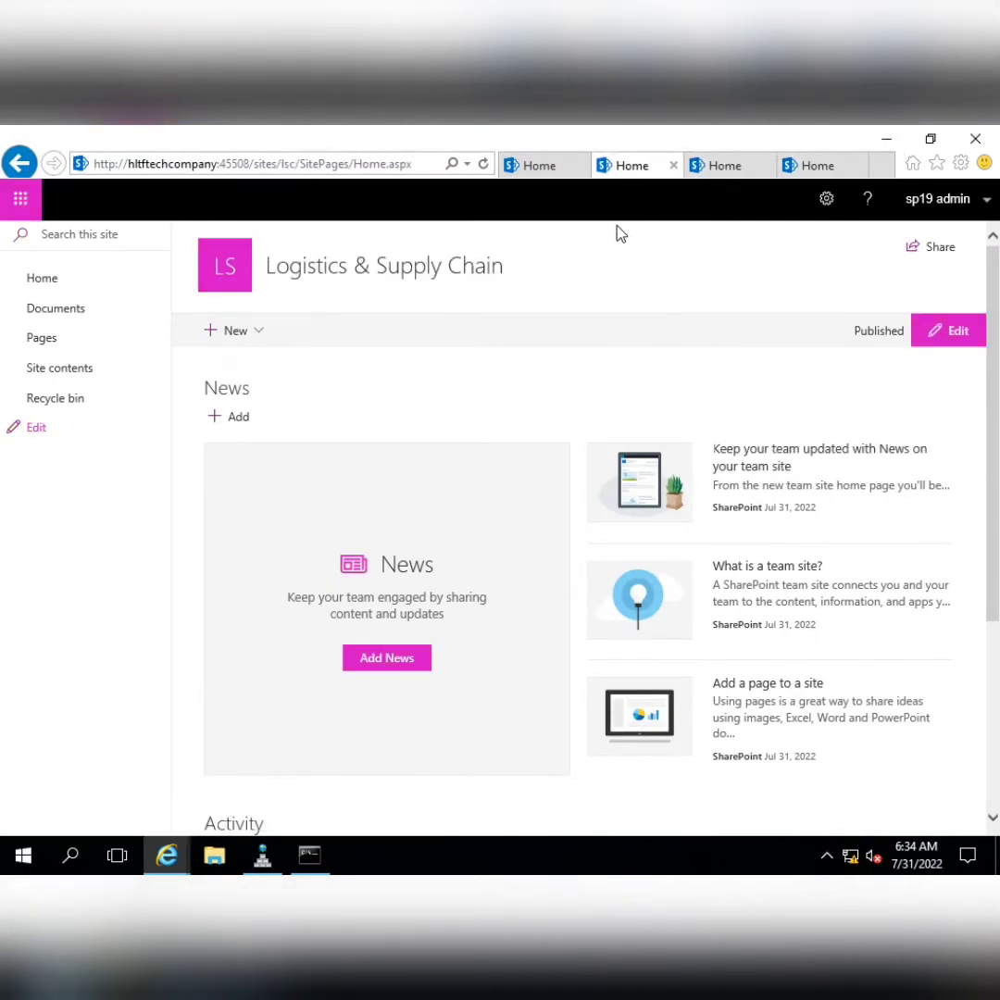
pyautogui.click(390, 167)
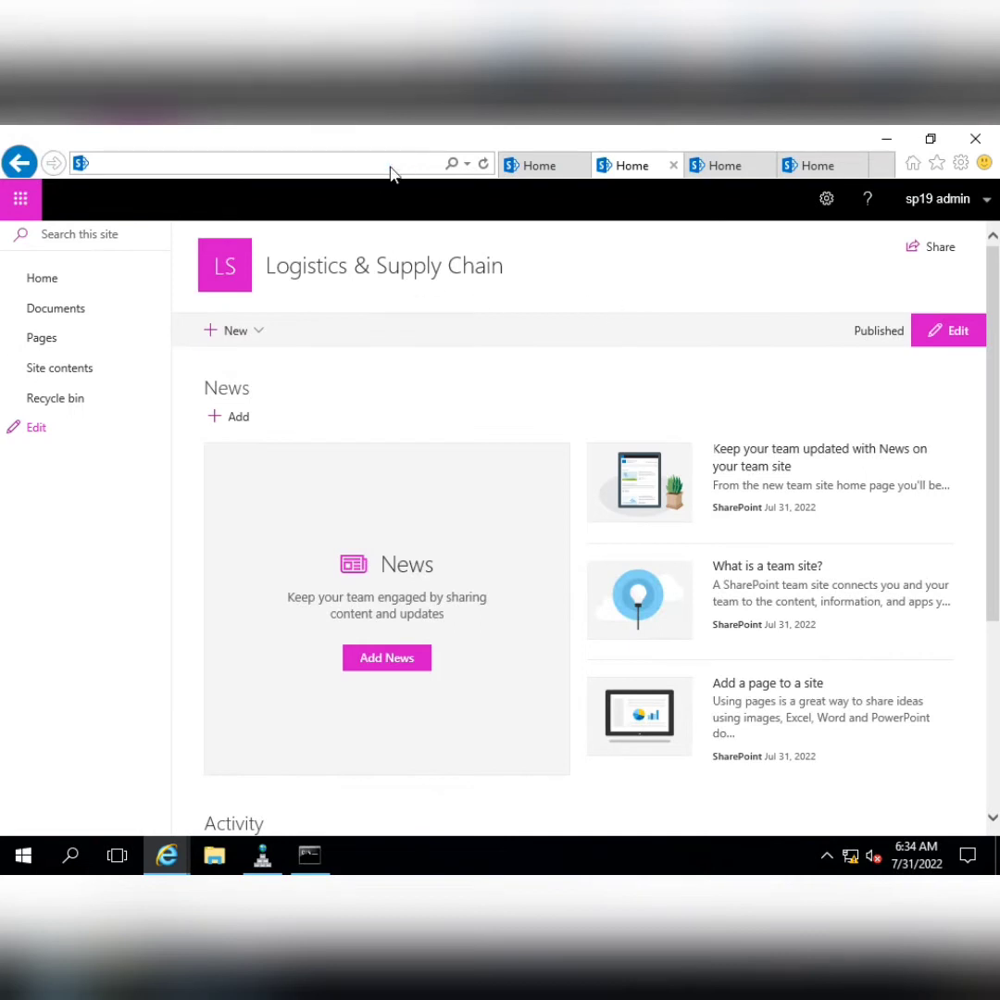
pyautogui.click(528, 171)
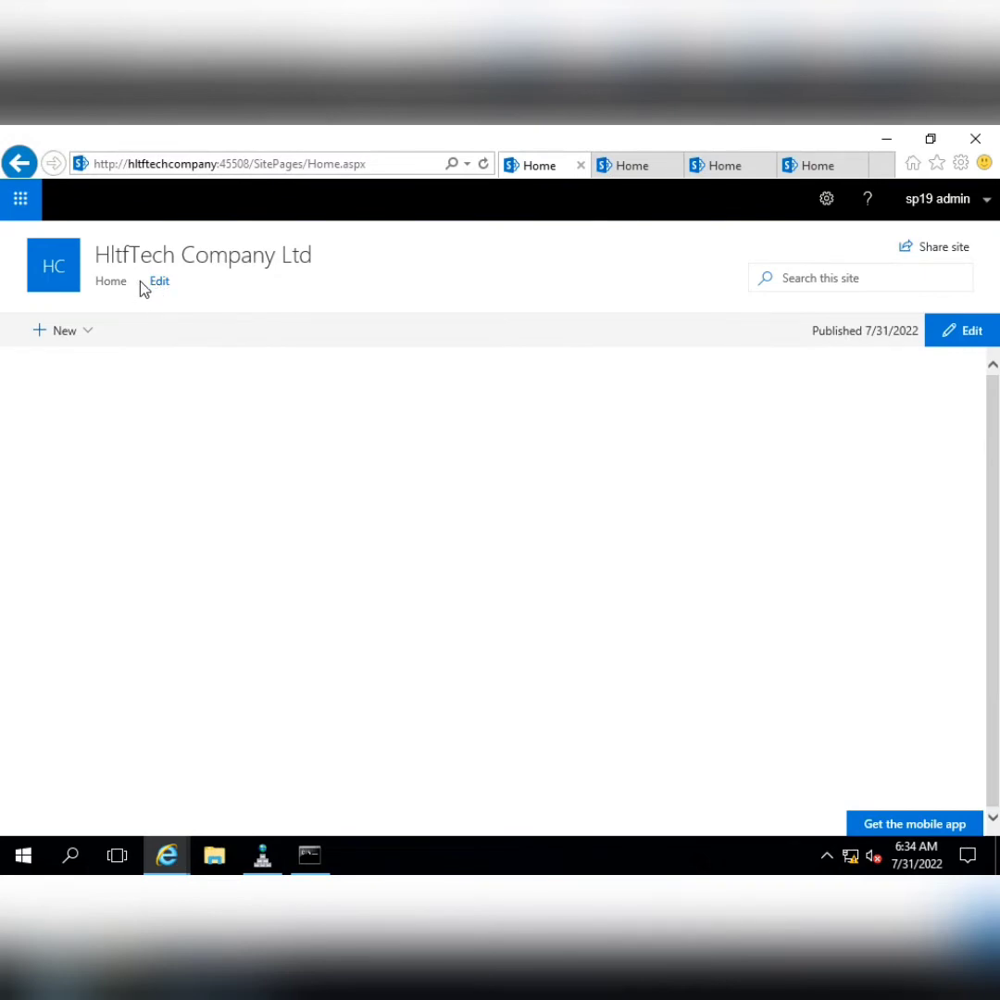
pyautogui.click(629, 166)
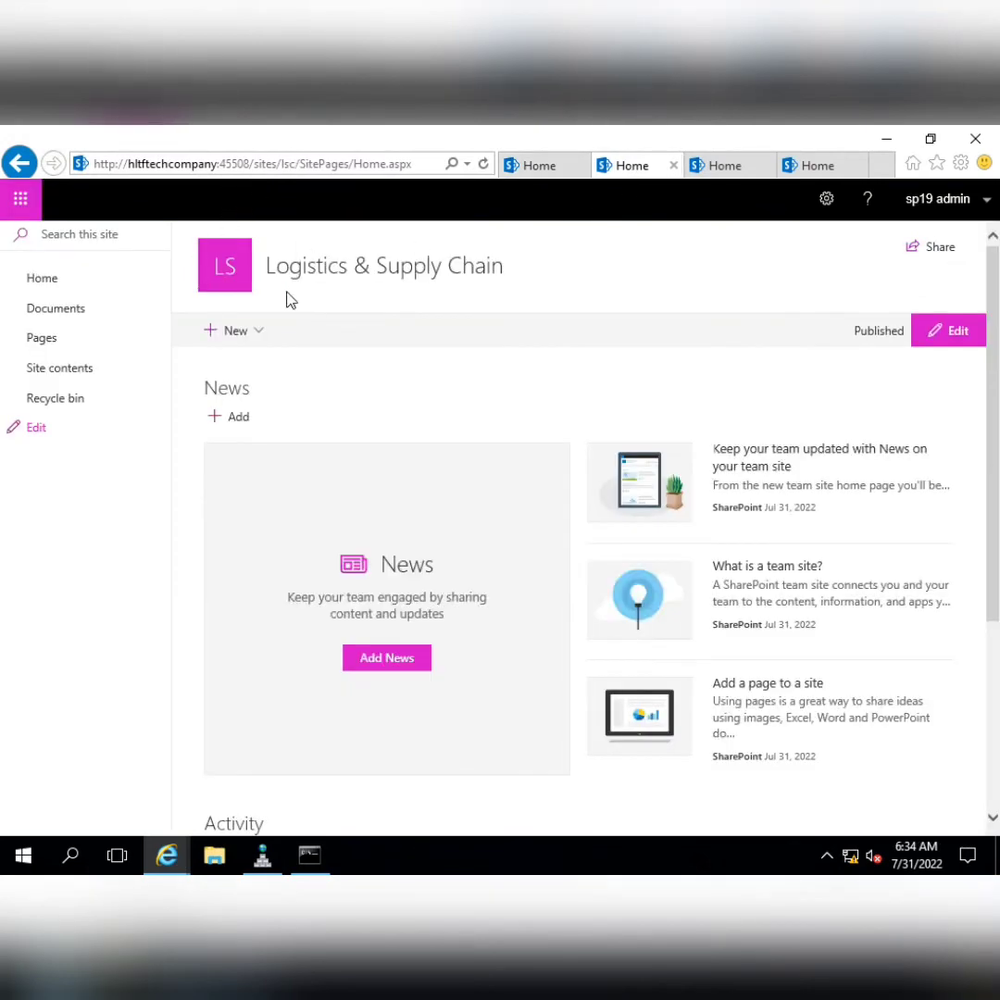
pyautogui.click(537, 167)
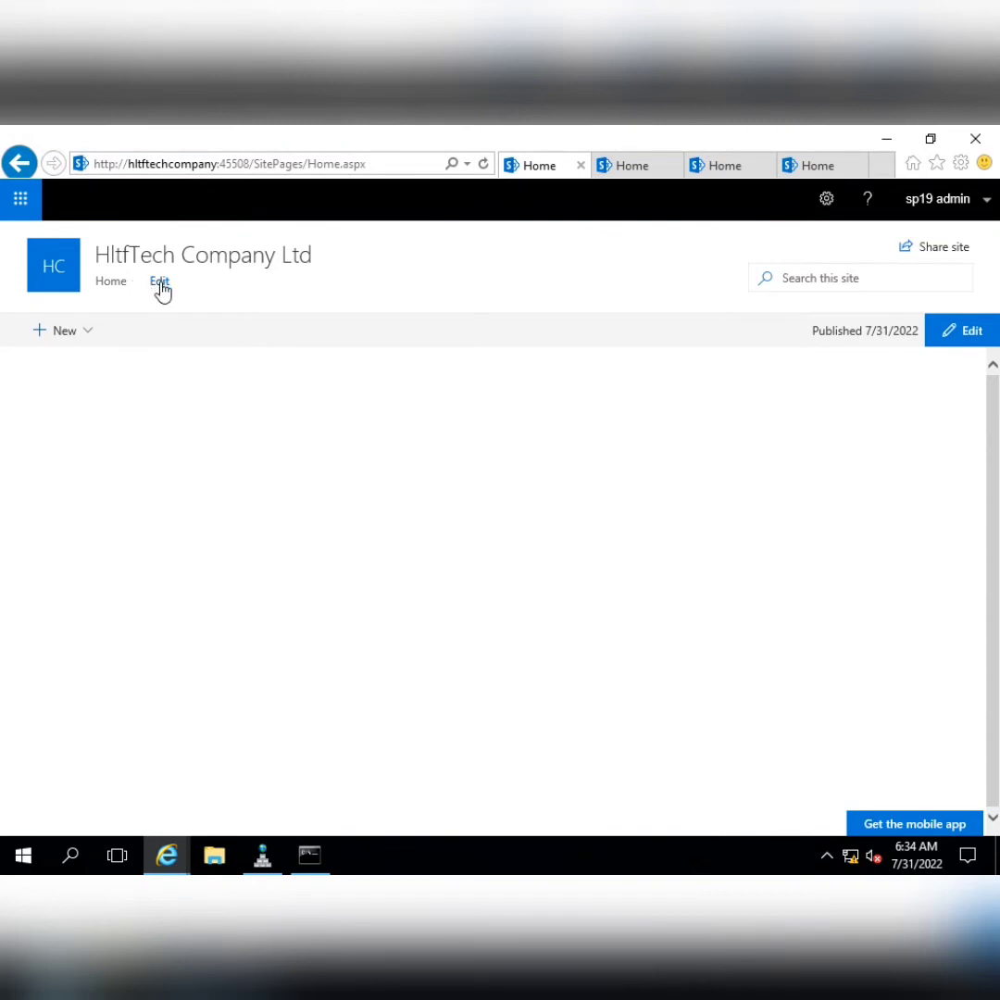
# Add a 'Log & Supply Chain' top-navigation link pointing to /sites/lsc and save
pyautogui.click(160, 282)
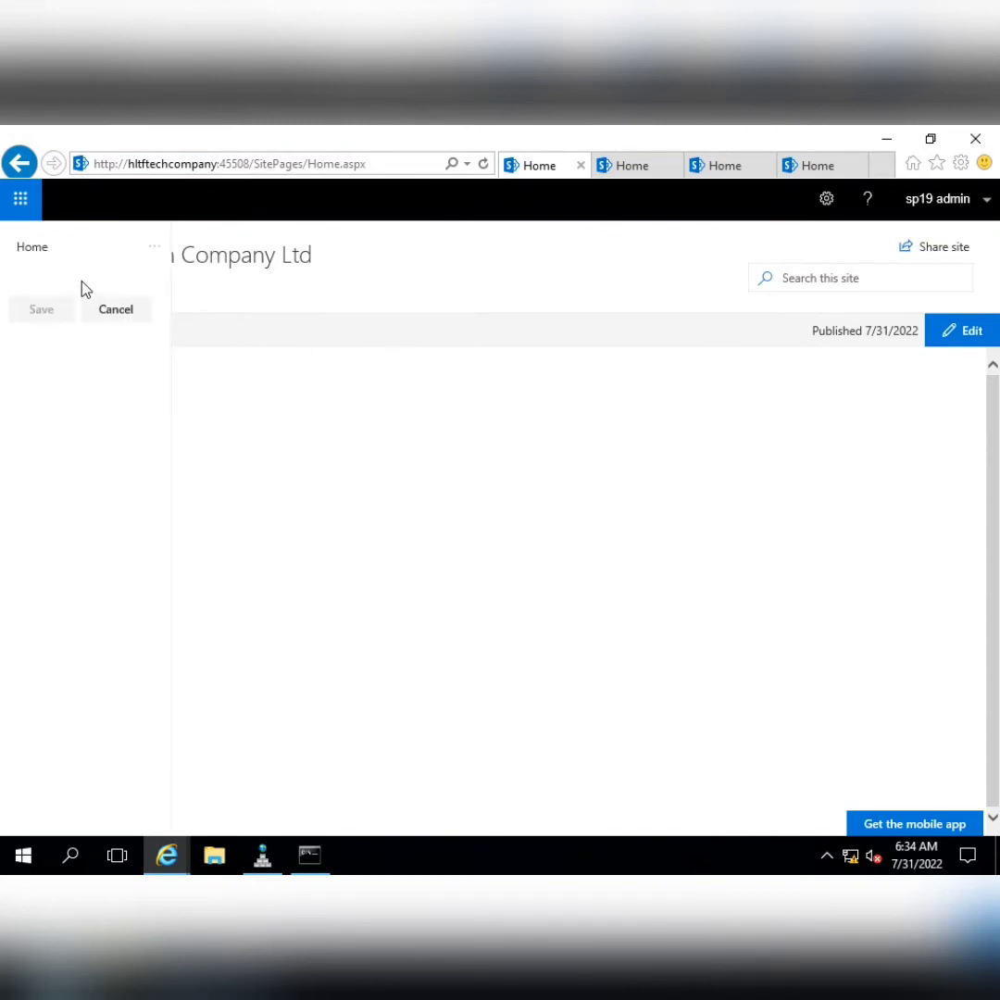
pyautogui.moveTo(85, 268)
pyautogui.click(86, 266)
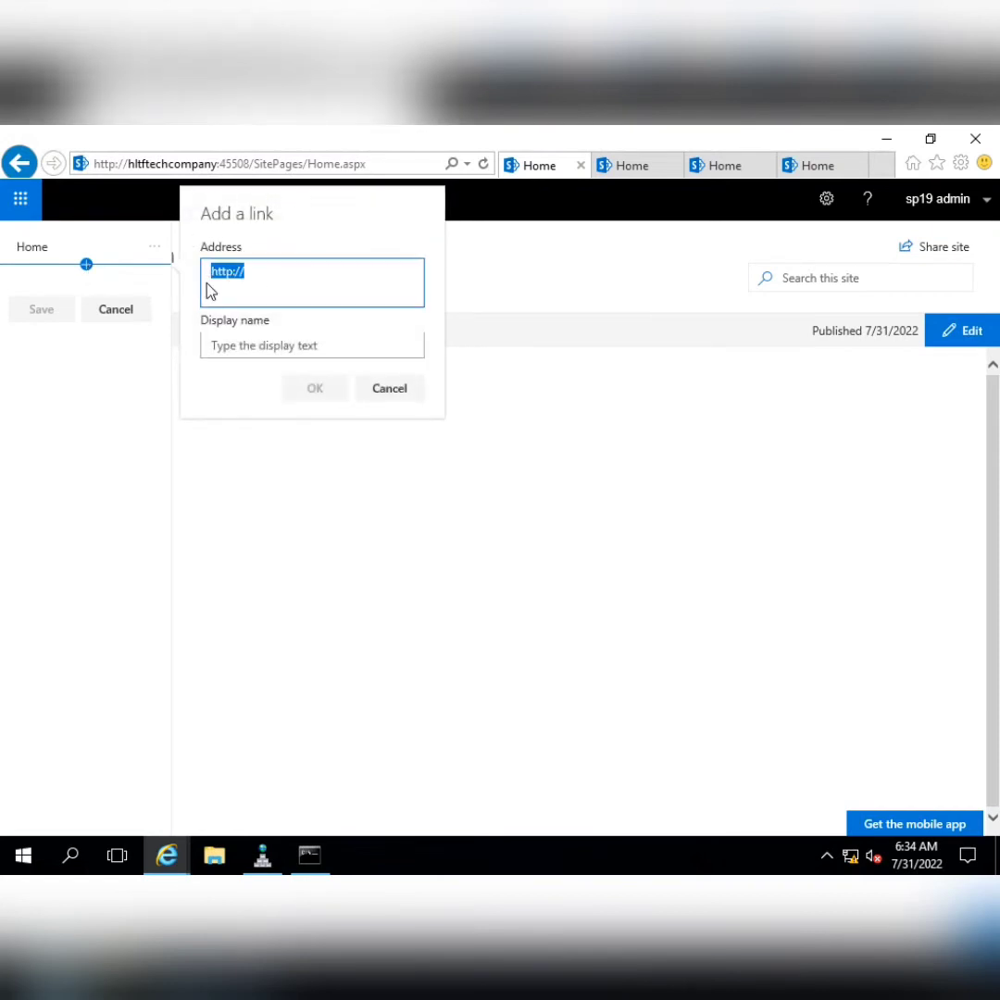
pyautogui.write('http://hltftechcompany:45508/sites/lsc/SitePages/Home.aspx')
pyautogui.click(258, 341)
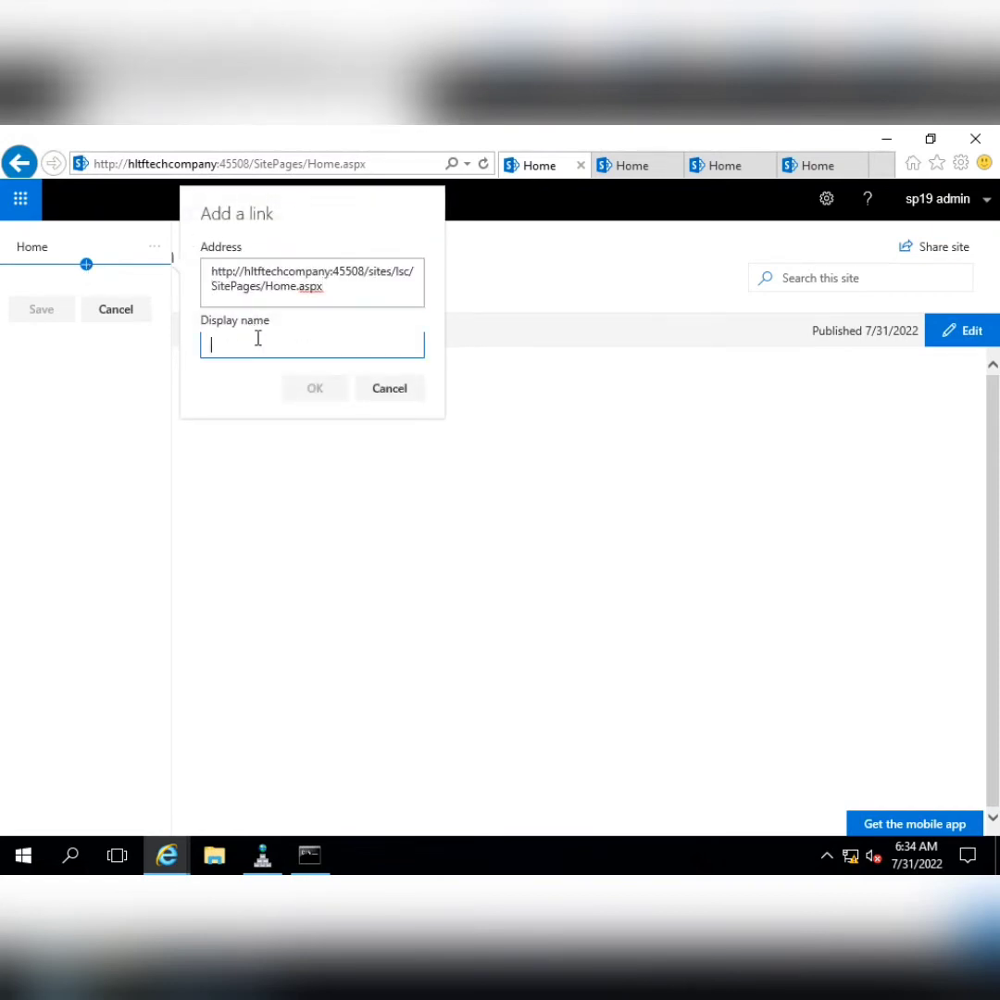
pyautogui.write('Log')
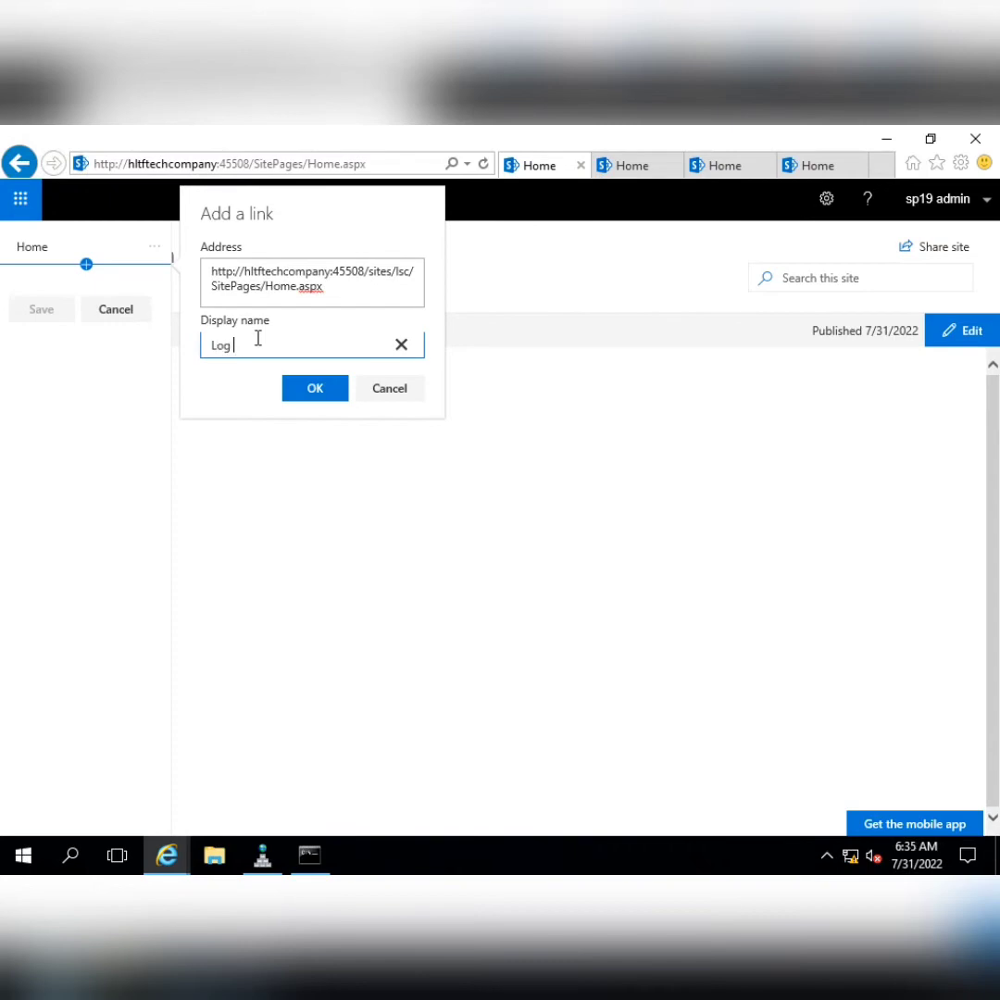
pyautogui.write(' &')
pyautogui.click(630, 169)
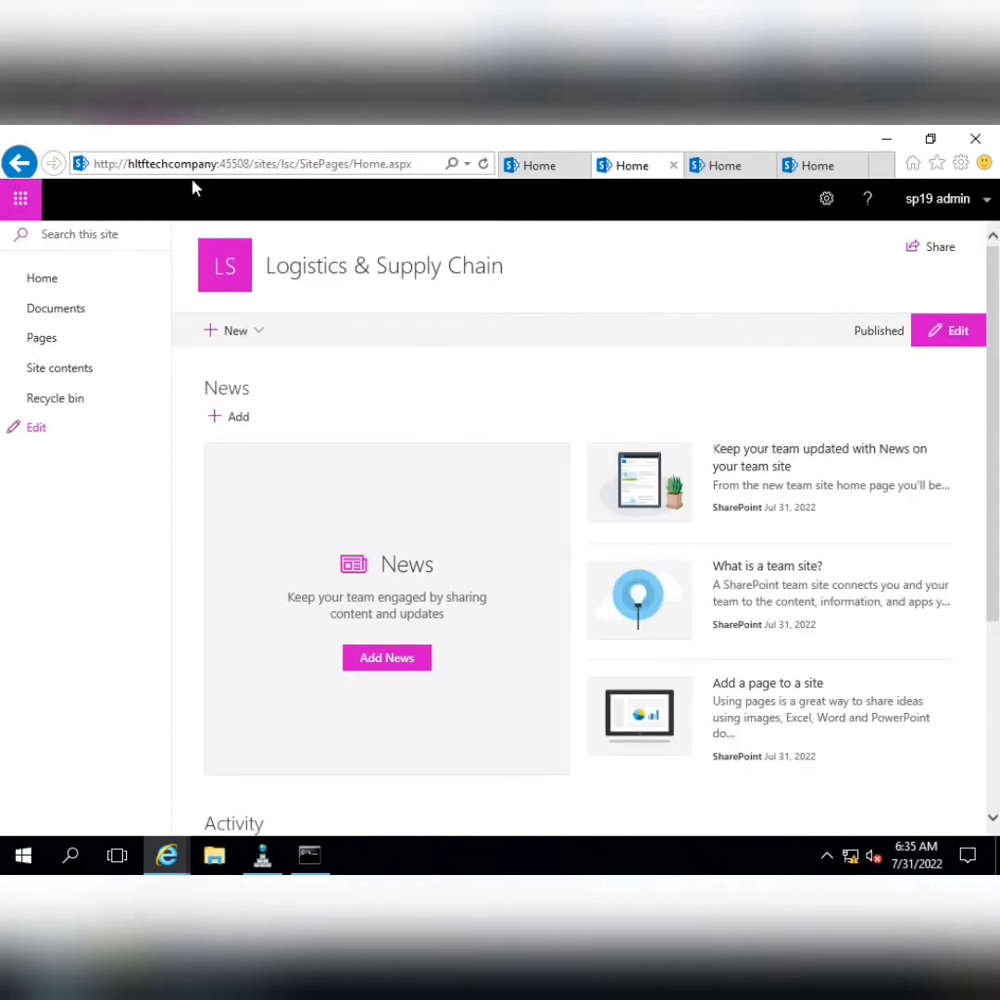
pyautogui.click(560, 167)
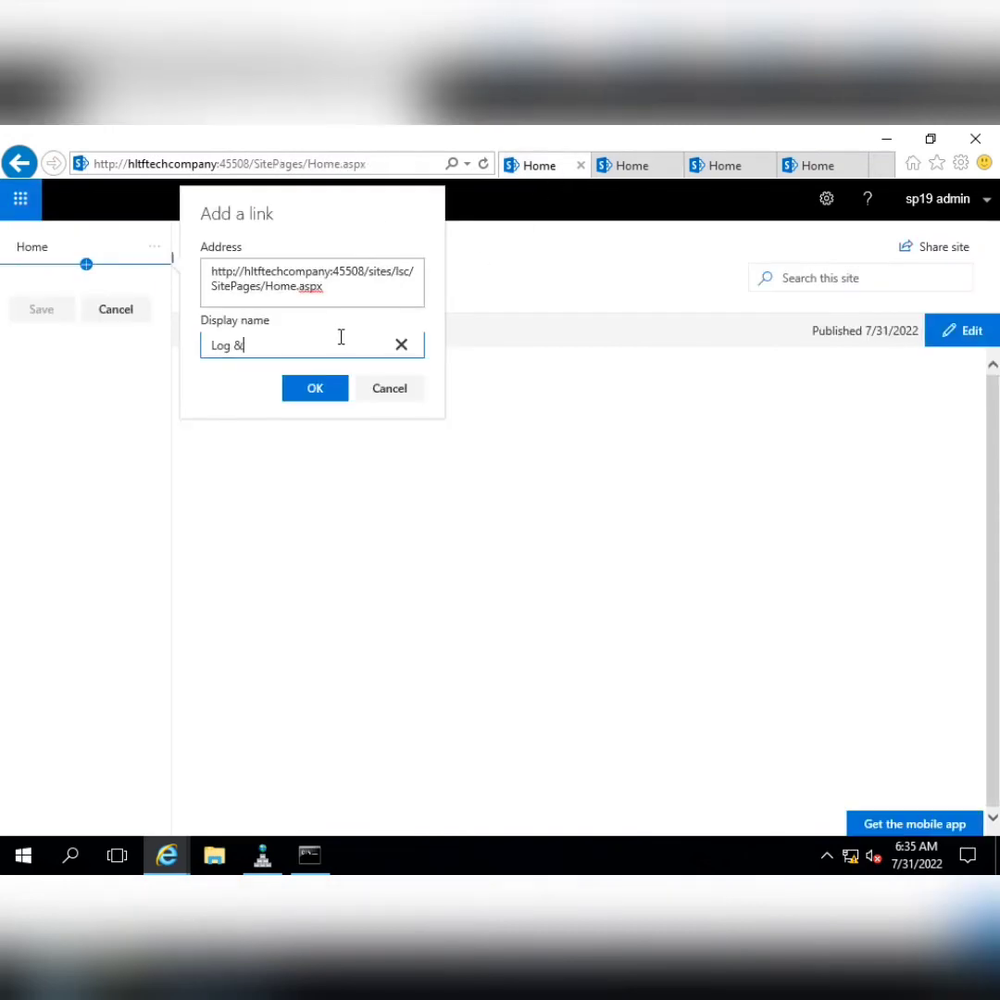
pyautogui.write('Supply Chain')
pyautogui.click(326, 388)
pyautogui.click(41, 343)
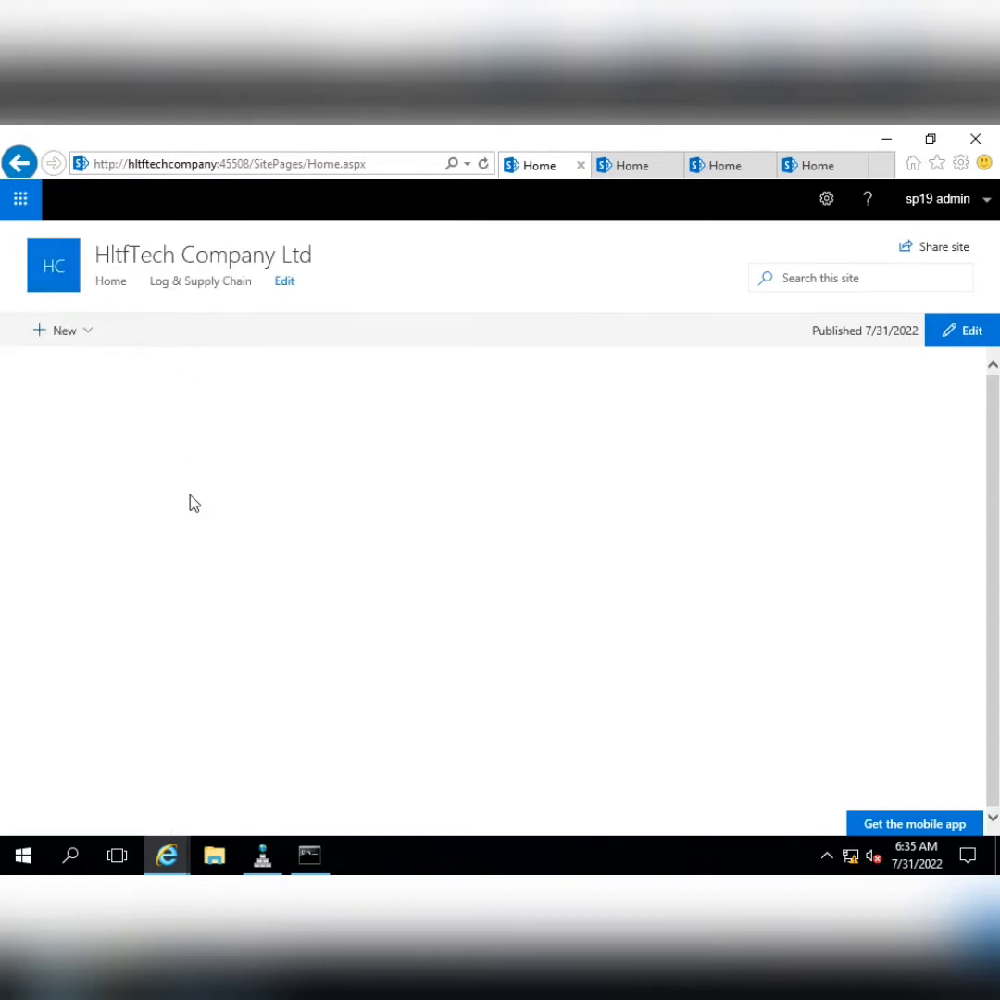
# Test the new Log & Supply Chain link, then return to the reloaded root home page
pyautogui.click(618, 171)
pyautogui.click(674, 166)
pyautogui.click(567, 166)
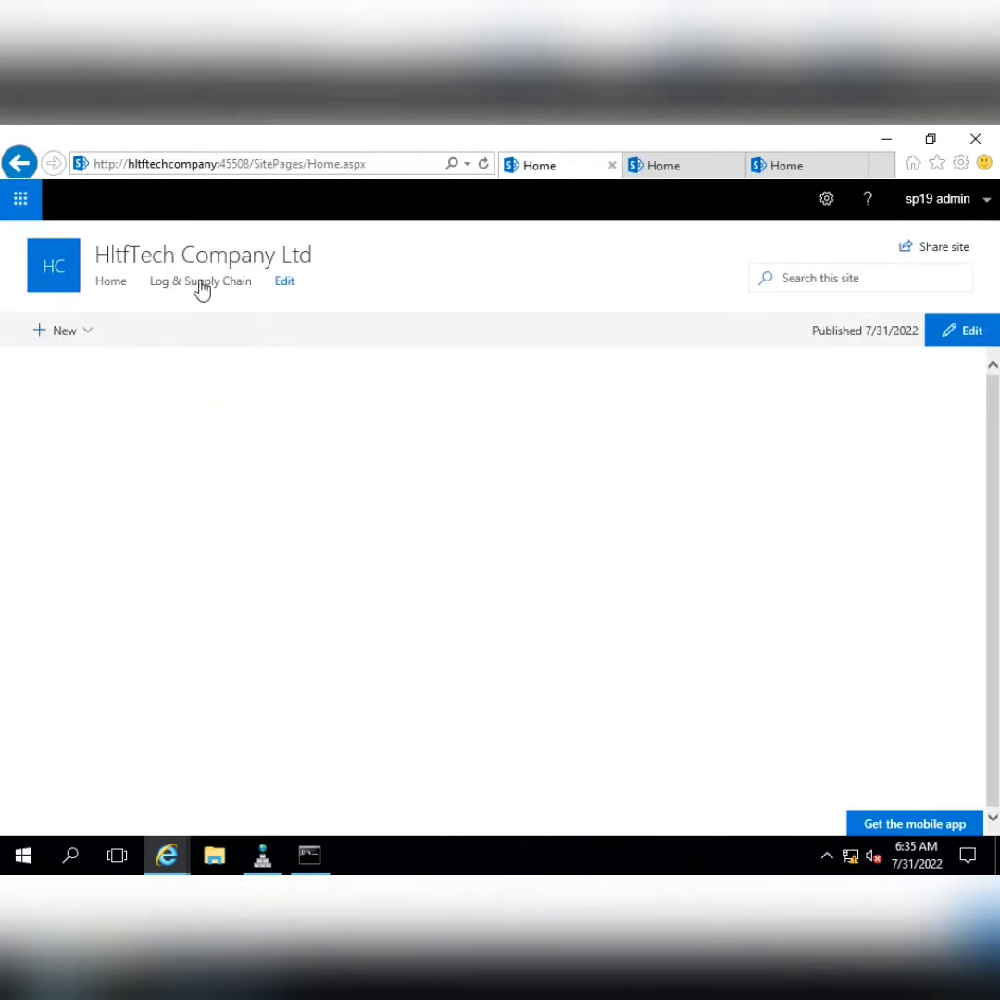
pyautogui.click(202, 283)
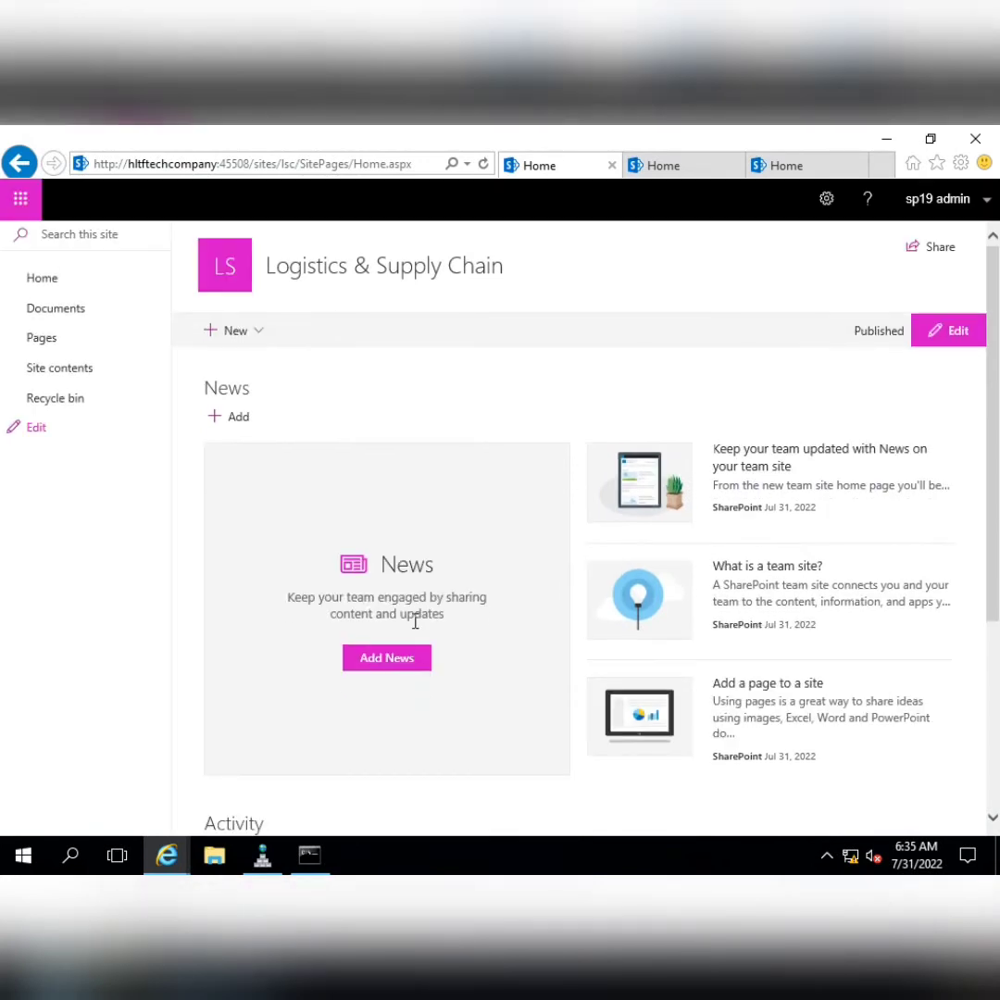
pyautogui.click(18, 163)
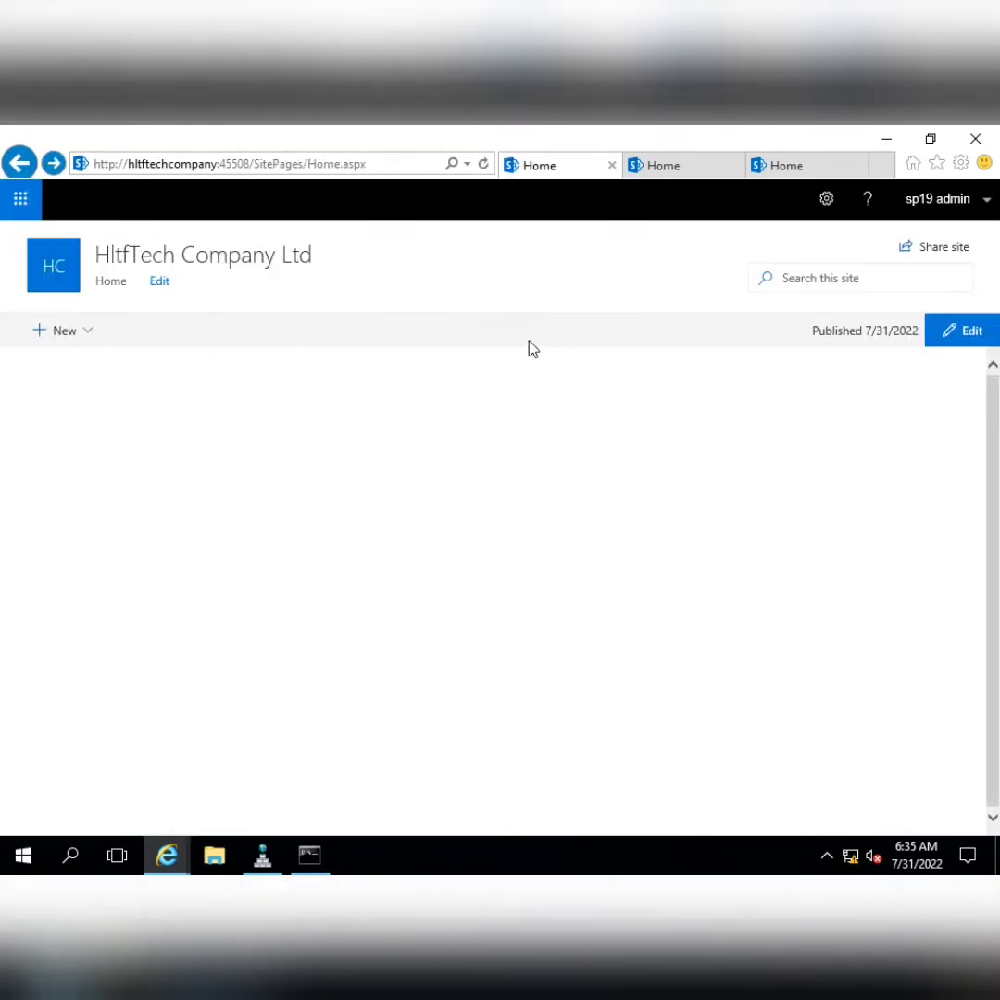
pyautogui.click(483, 164)
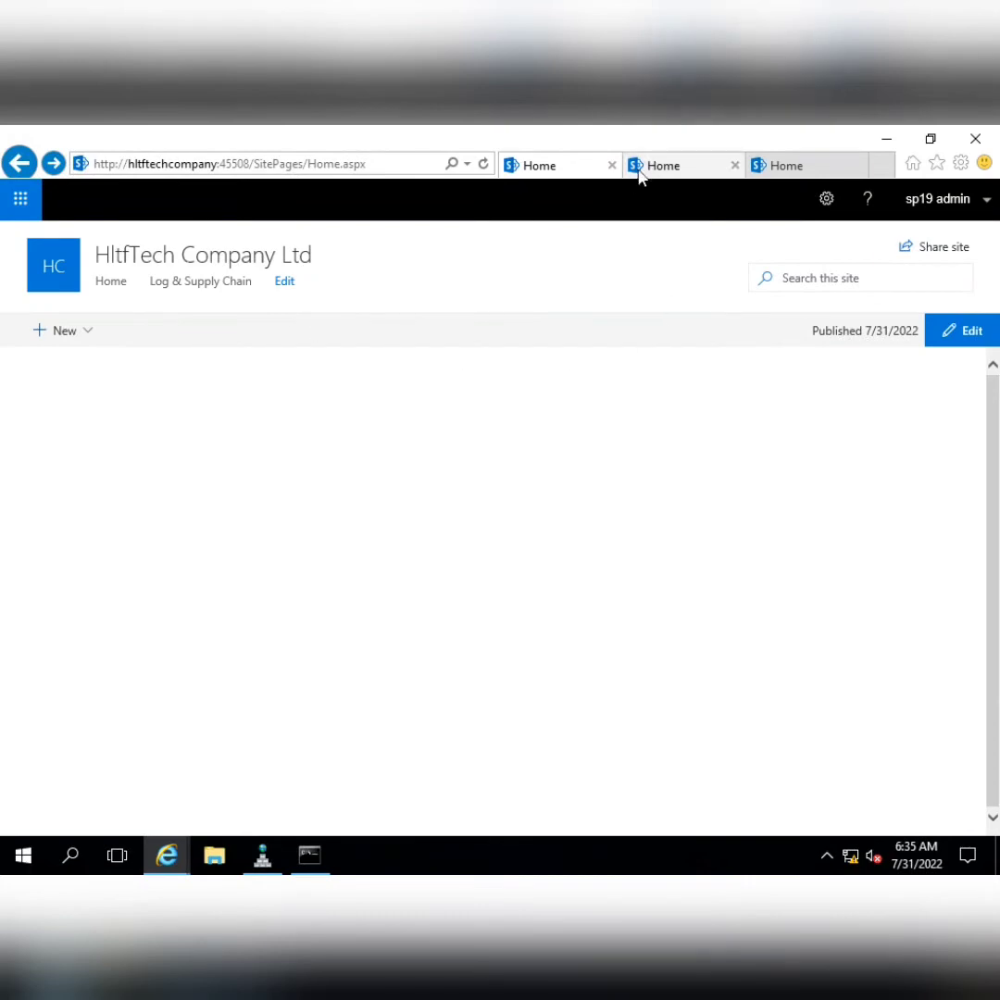
# Add a 'Human Resource Dept' top-navigation link to the HR site's home page after Log & Supply Chain, then save
pyautogui.click(639, 176)
pyautogui.click(264, 174)
pyautogui.hotkey('ctrl', 'c')
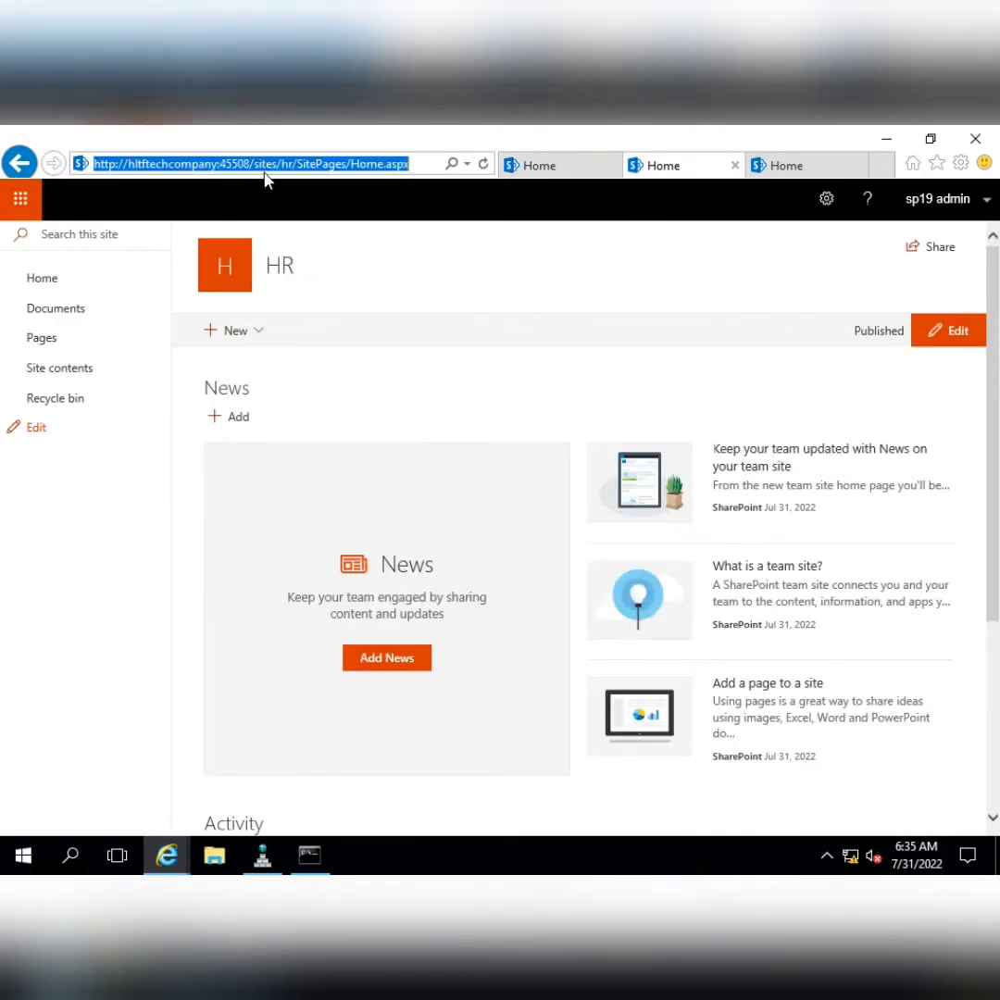
pyautogui.click(542, 166)
pyautogui.click(284, 283)
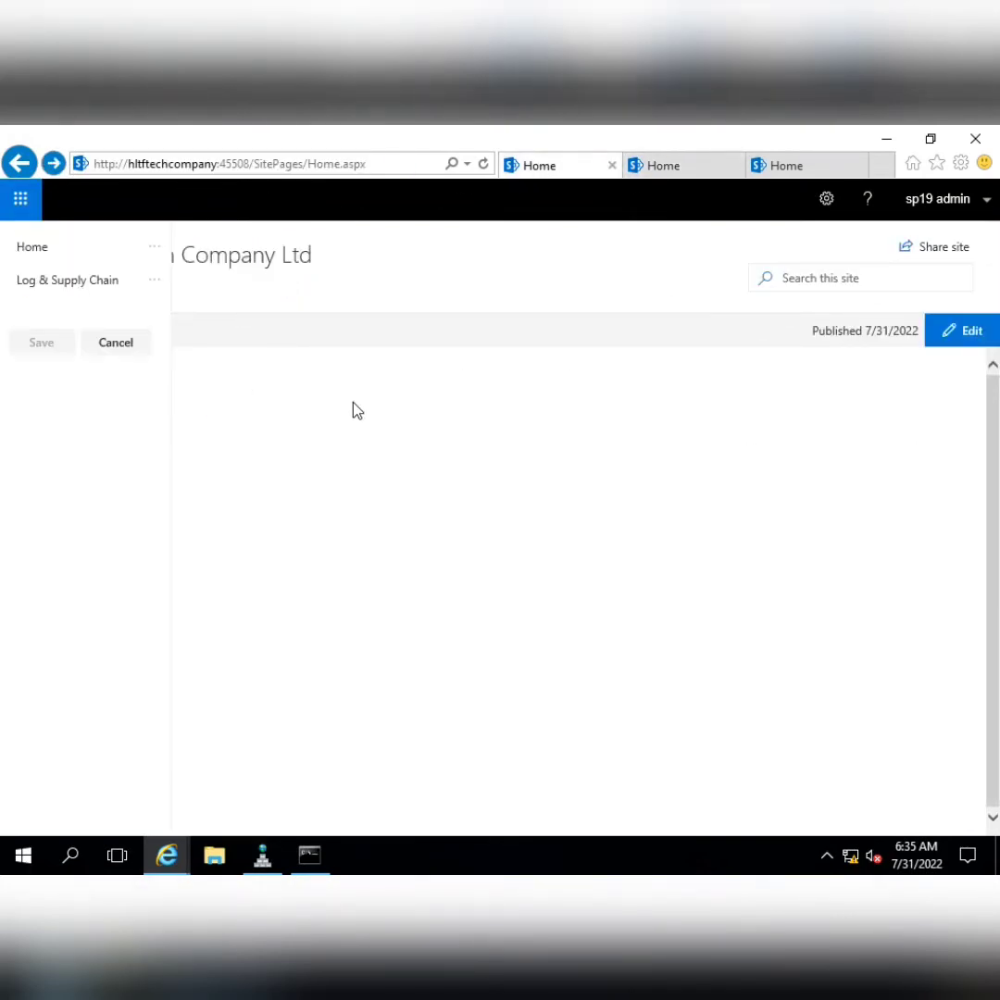
pyautogui.click(86, 297)
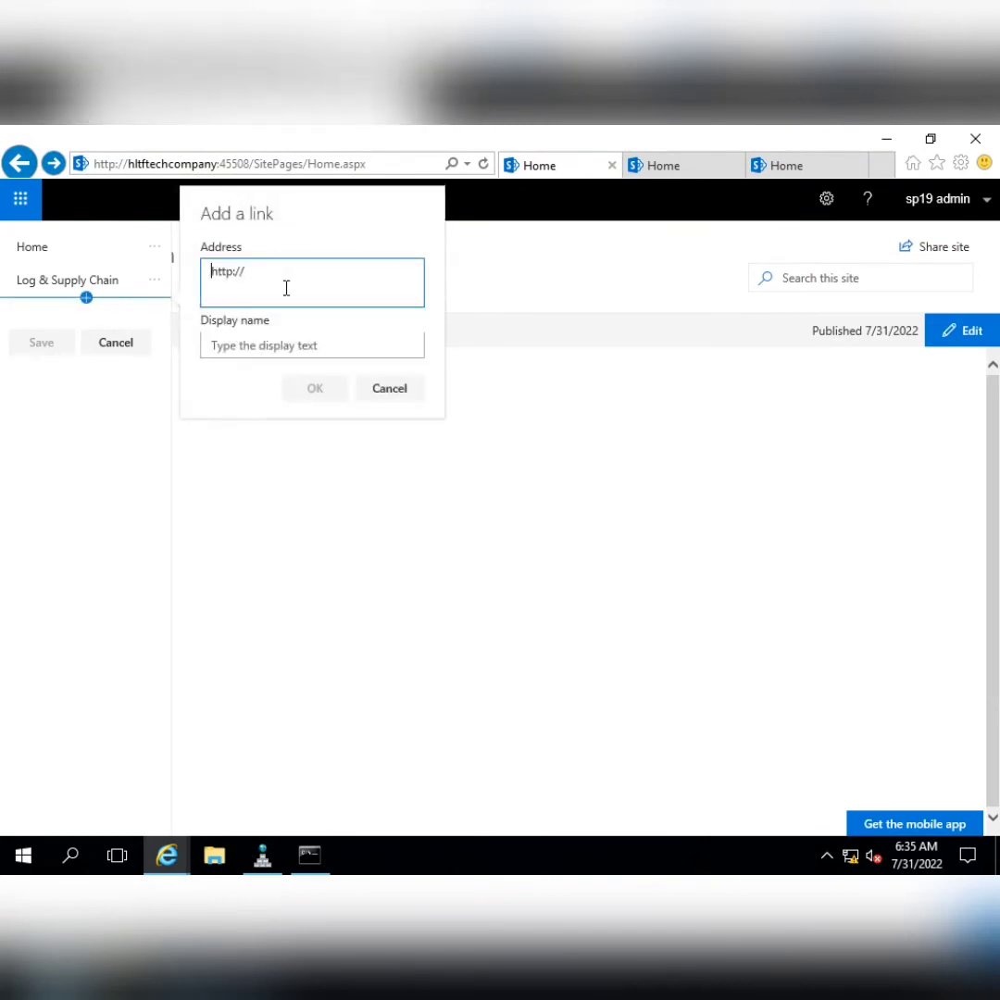
pyautogui.moveTo(286, 288); pyautogui.dragTo(208, 290)
pyautogui.hotkey('ctrl', 'v')
pyautogui.click(243, 344)
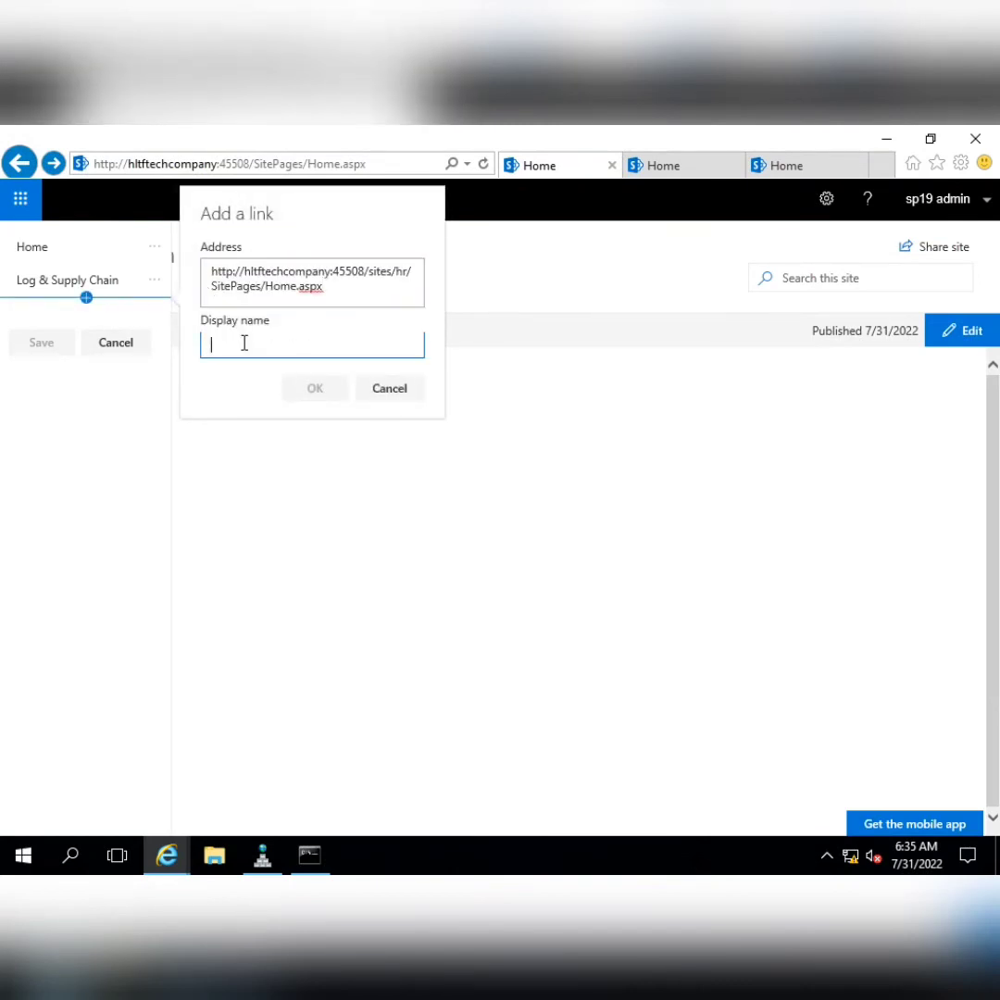
pyautogui.write('H')
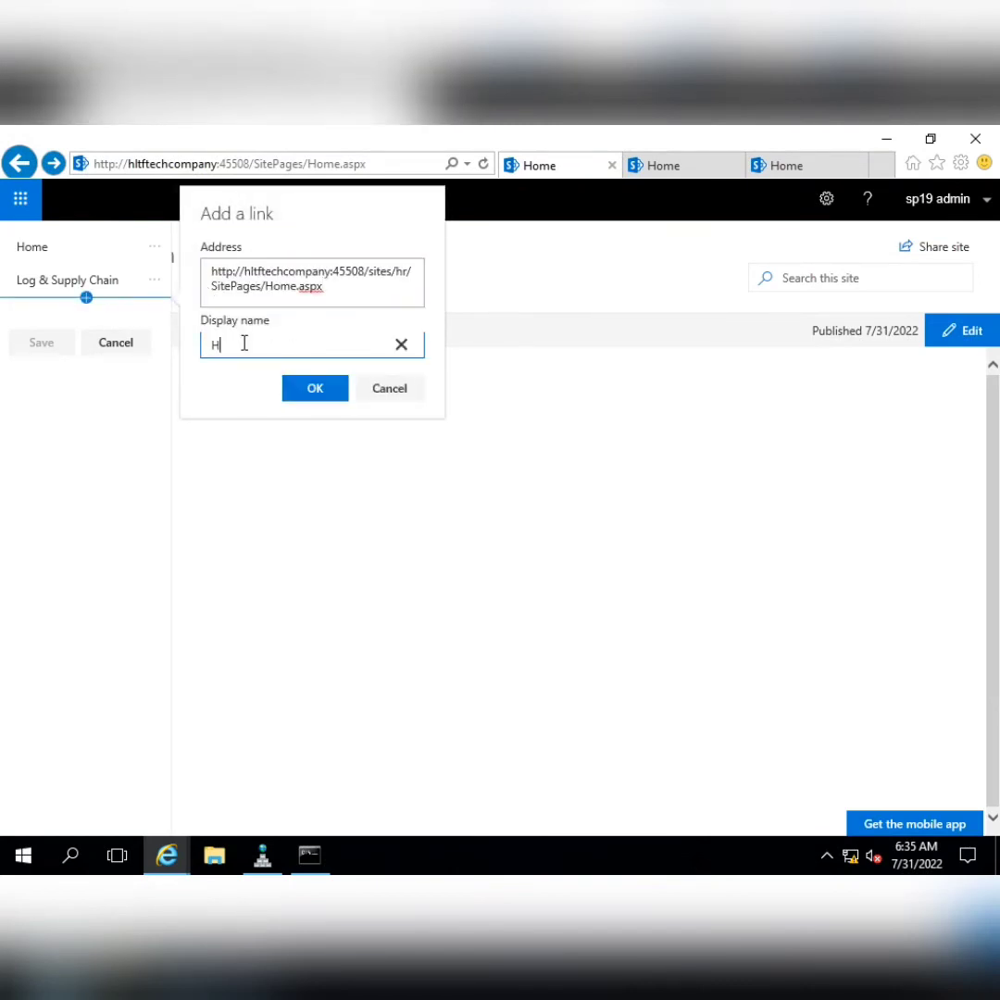
pyautogui.write('uman Resource Dept')
pyautogui.click(310, 393)
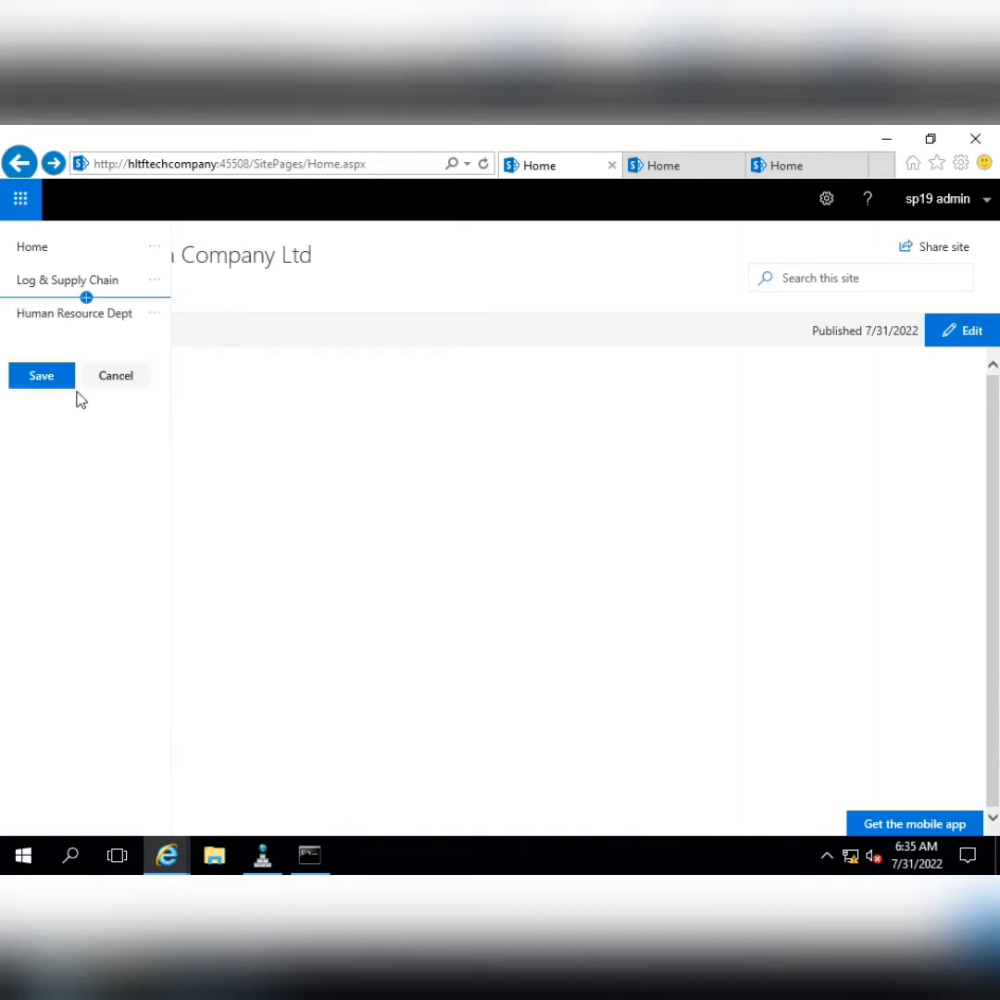
pyautogui.click(54, 377)
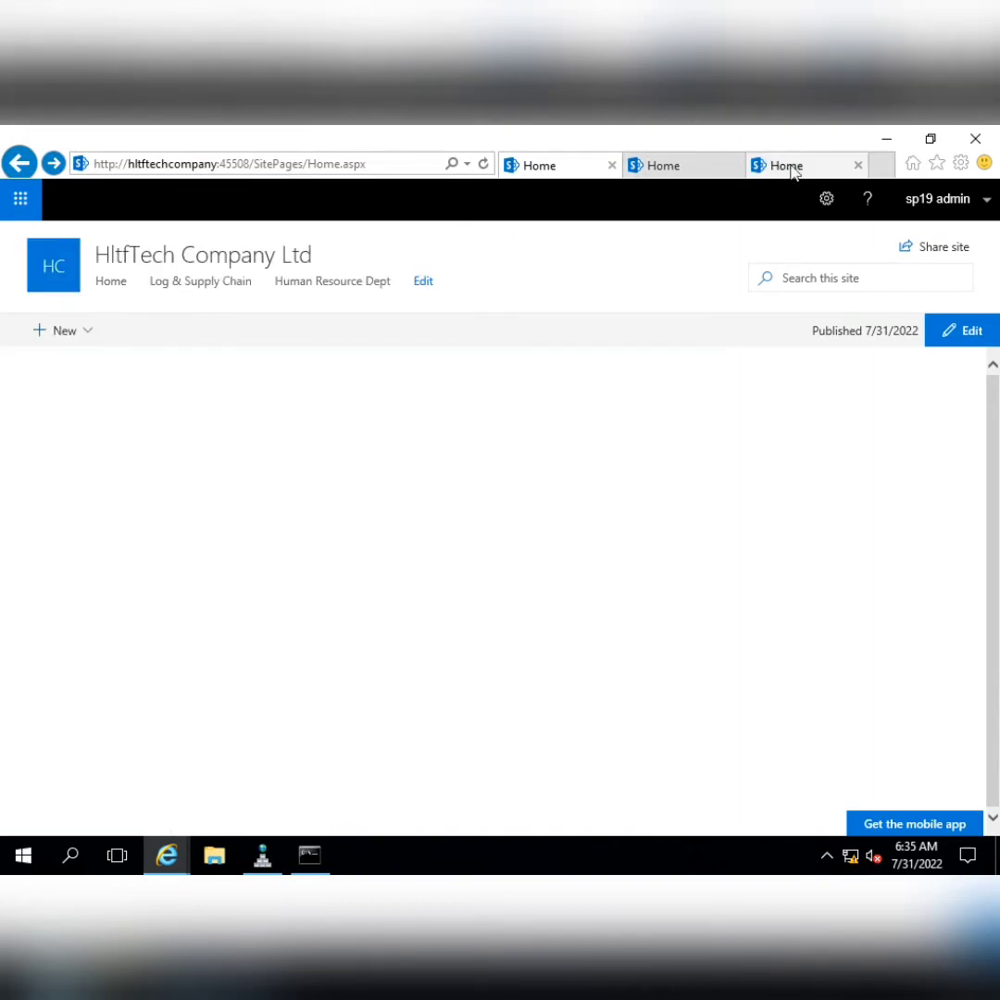
# Copy the Finance site address and add it as 'Finance Dept' below Human Resource Dept, then save
pyautogui.click(786, 165)
pyautogui.click(298, 165)
pyautogui.hotkey('ctrl', 'c')
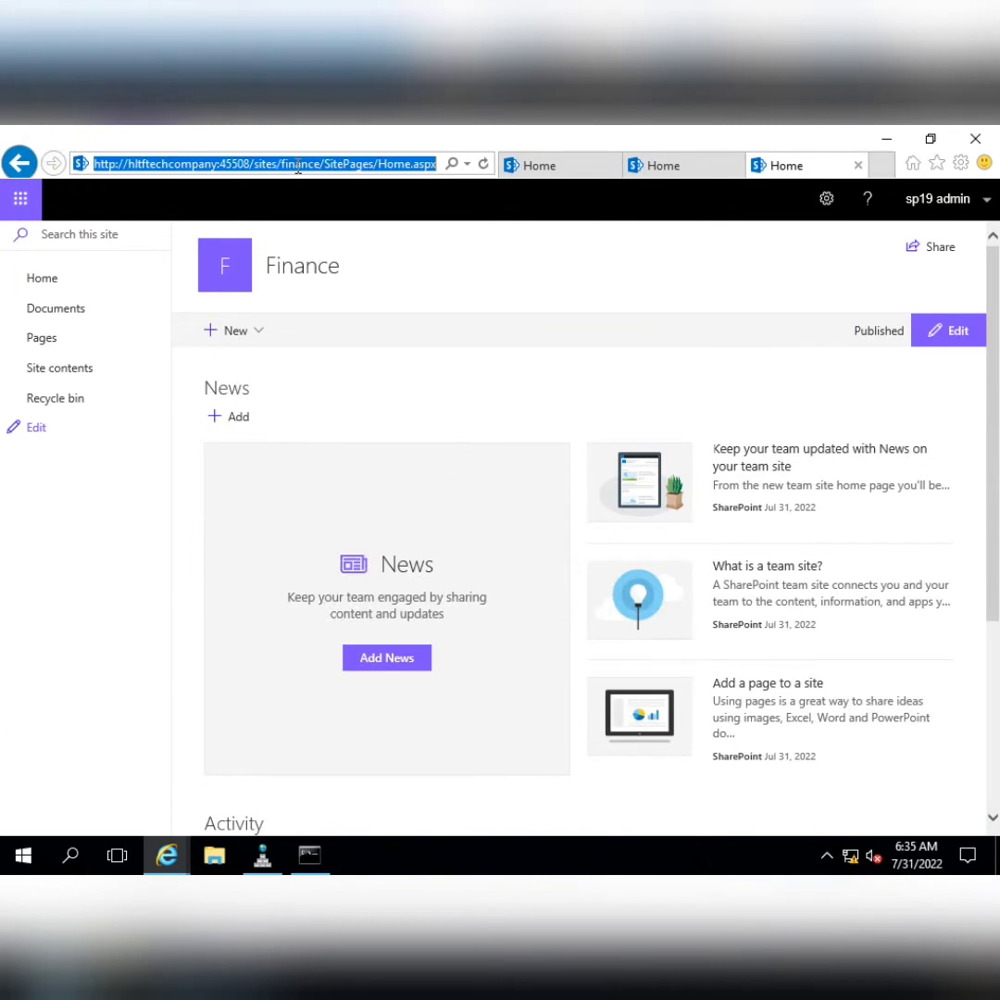
pyautogui.click(574, 170)
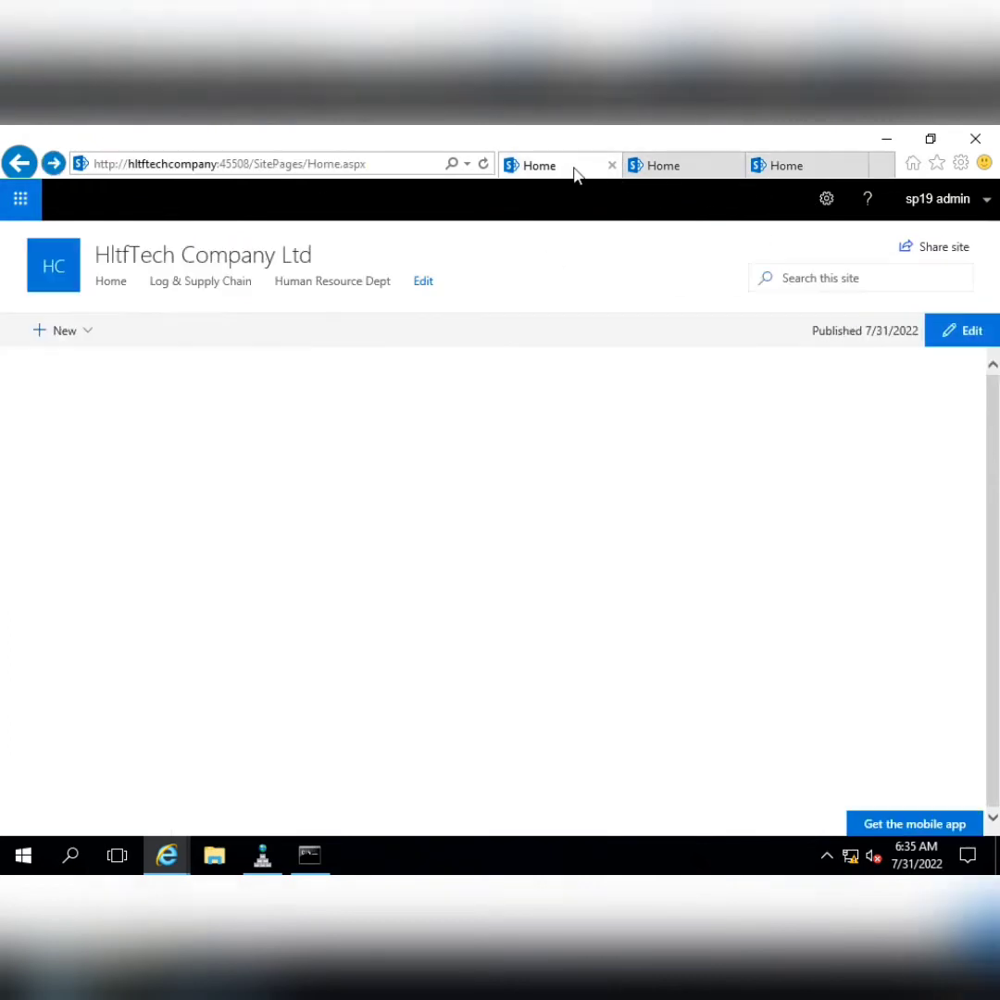
pyautogui.click(417, 281)
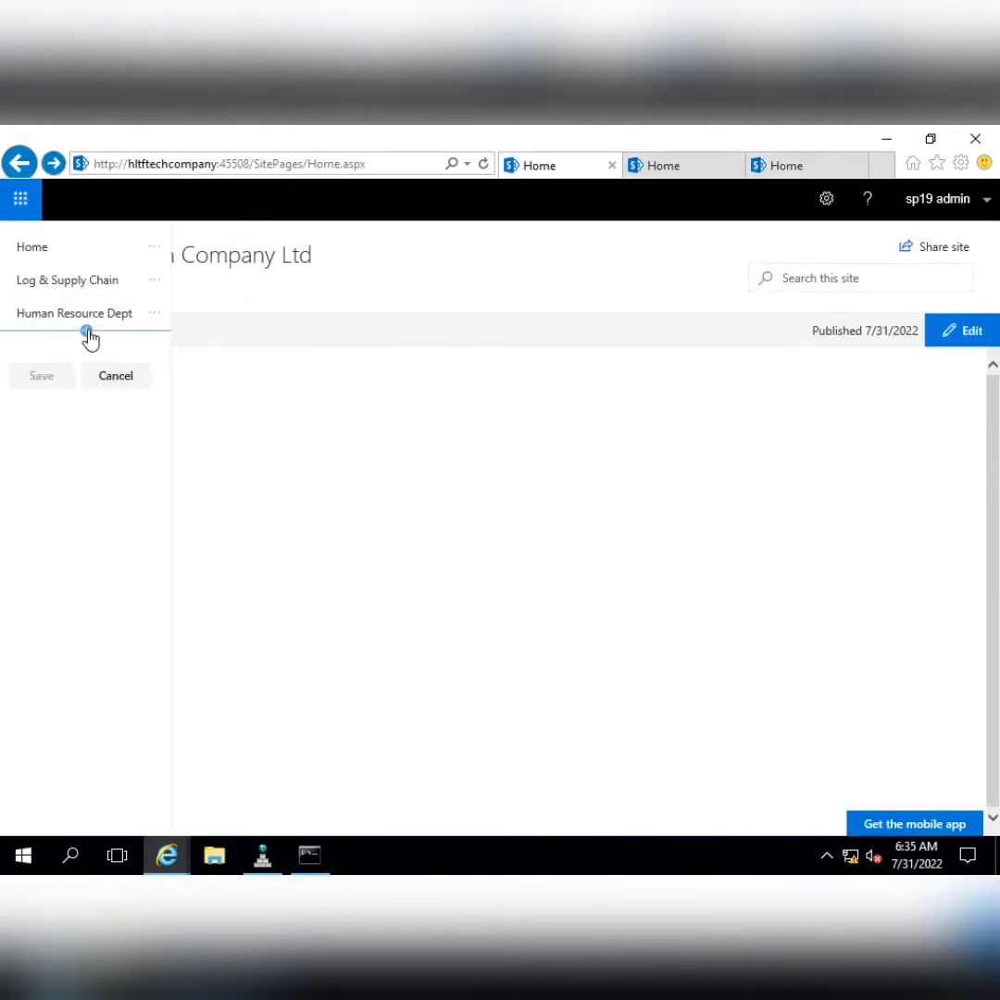
pyautogui.click(86, 331)
pyautogui.hotkey('ctrl', 'a')
pyautogui.hotkey('ctrl', 'v')
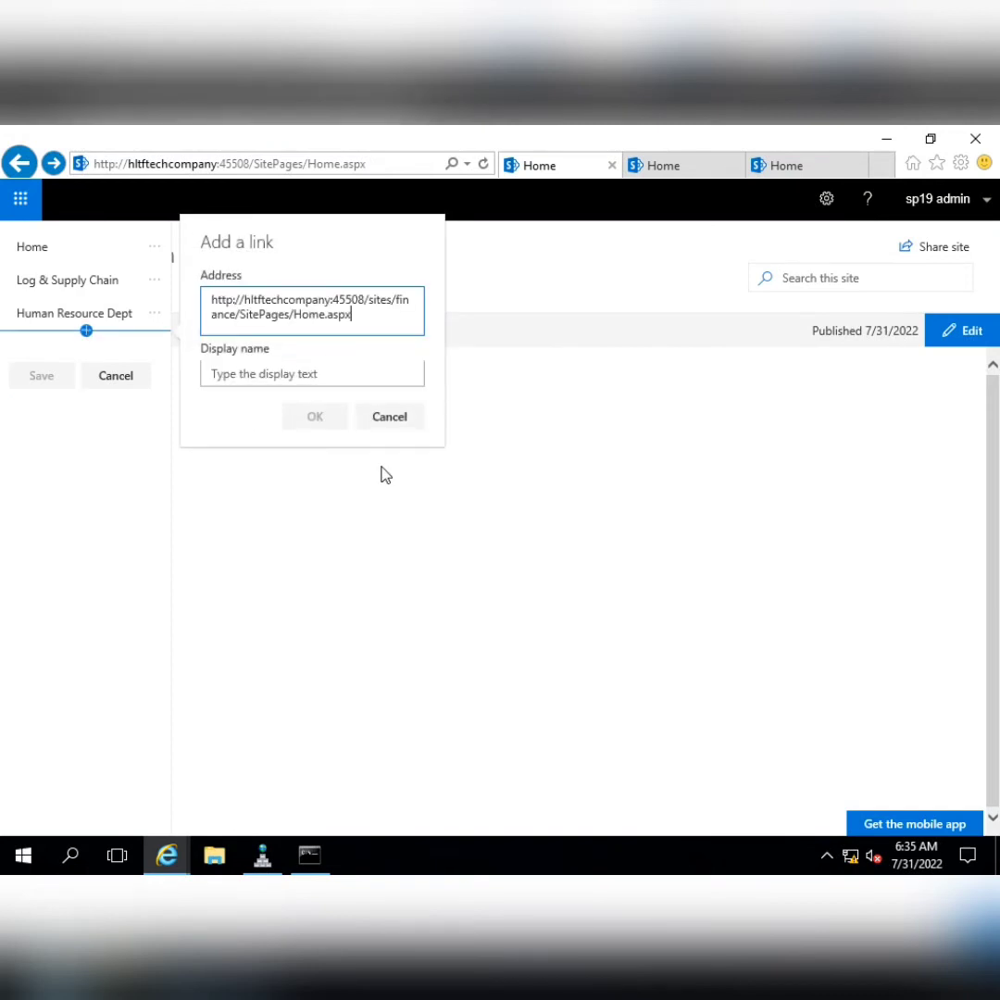
pyautogui.click(325, 367)
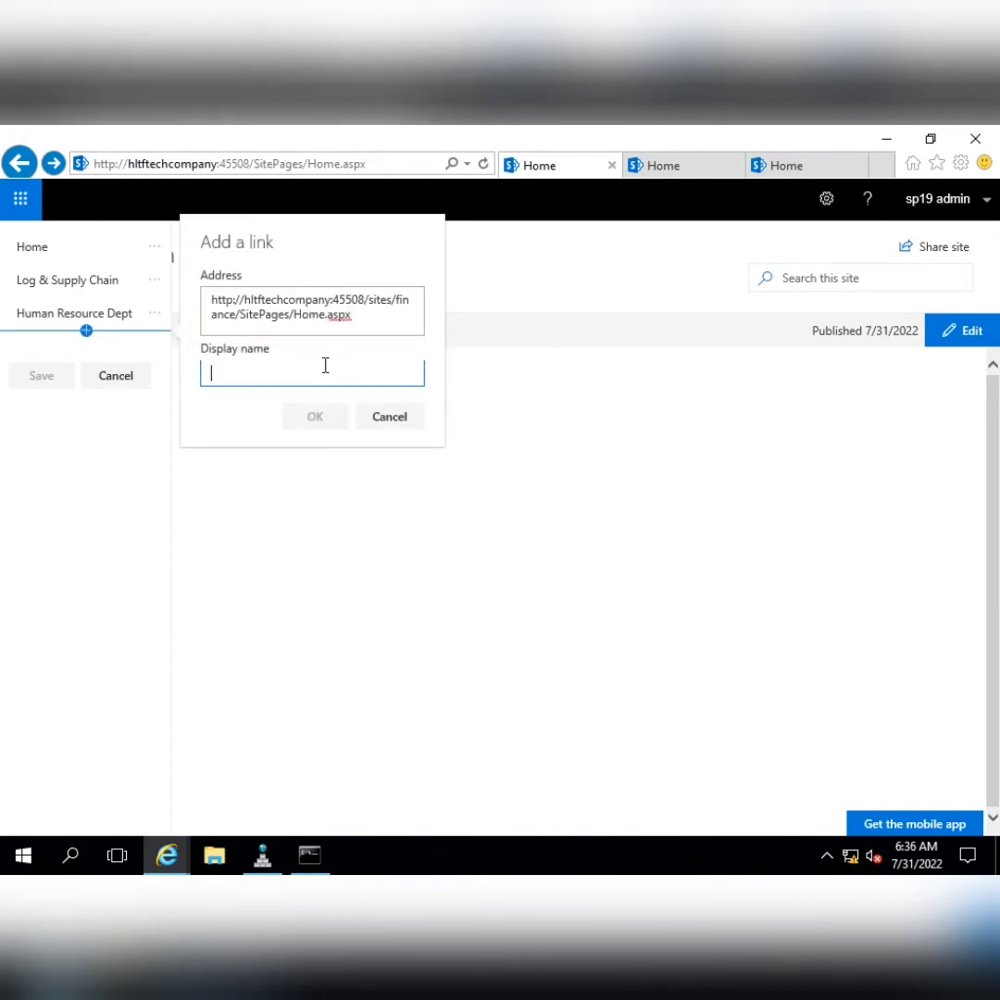
pyautogui.write('Finance Dept')
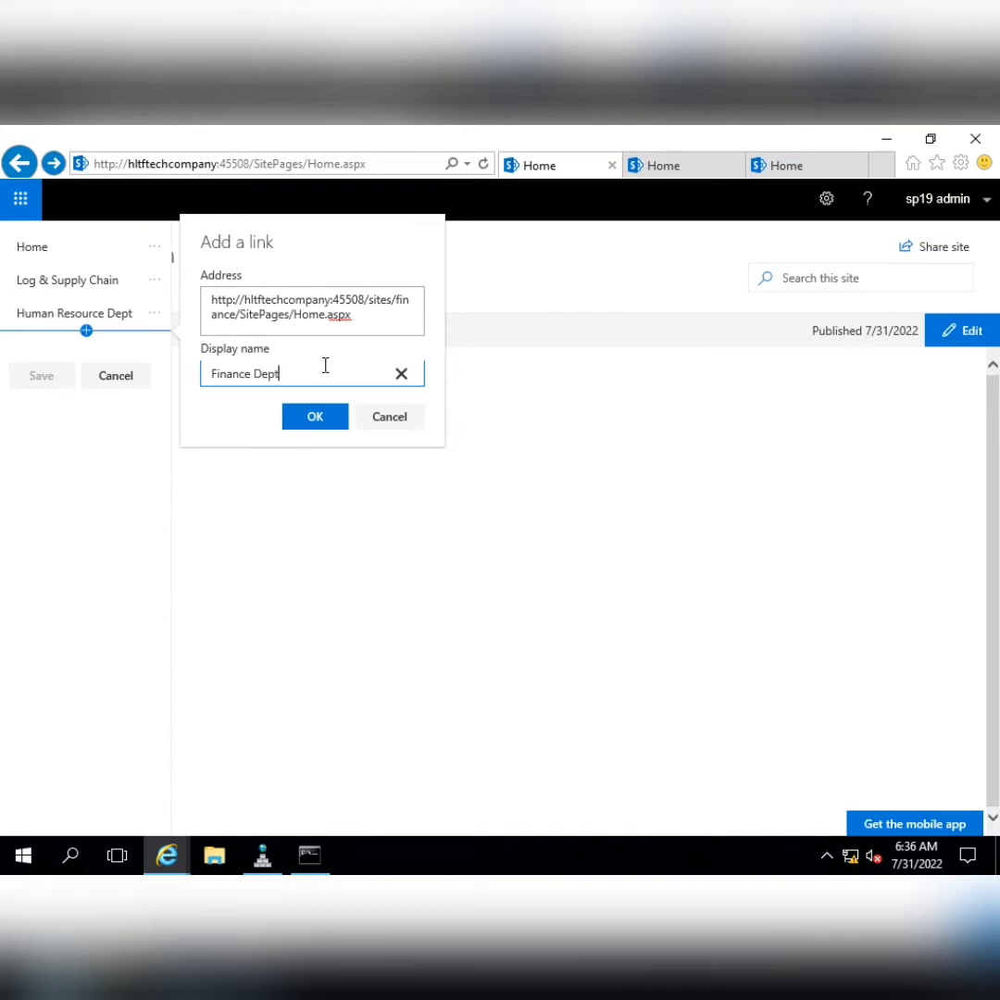
pyautogui.click(315, 420)
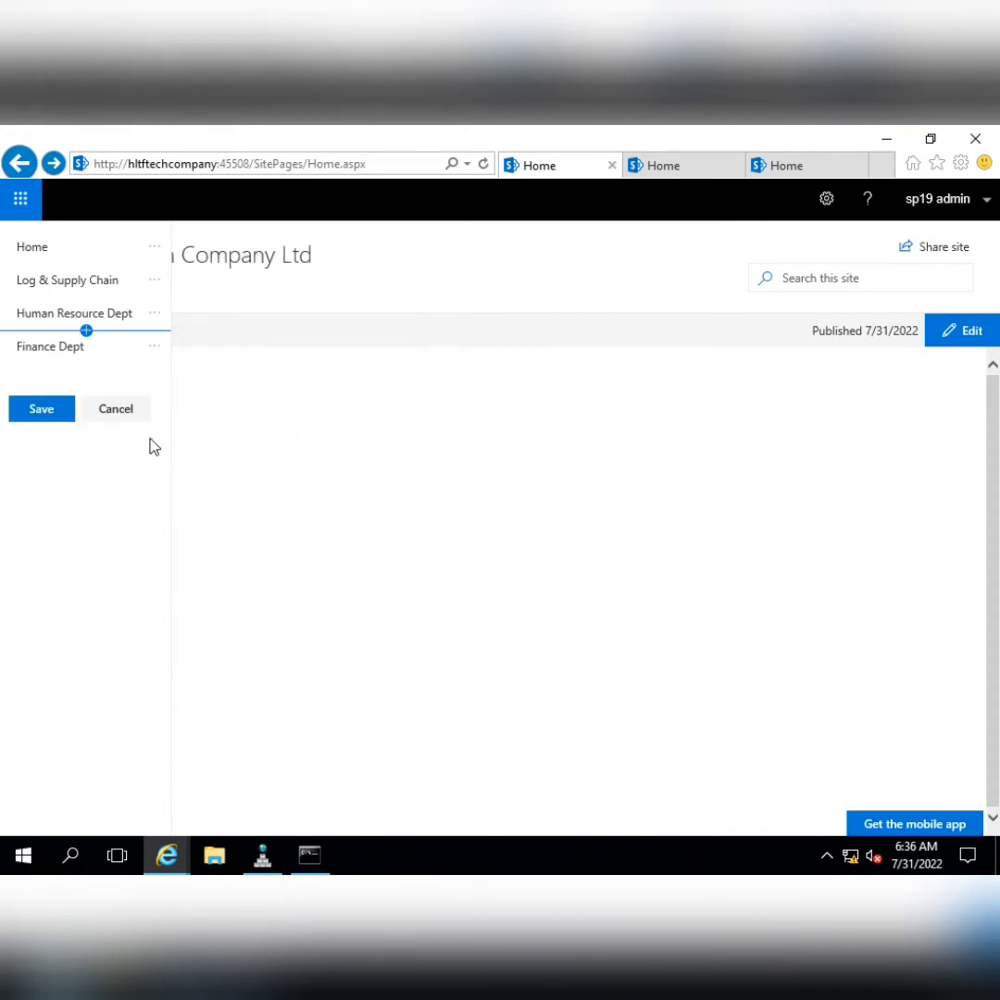
pyautogui.click(41, 412)
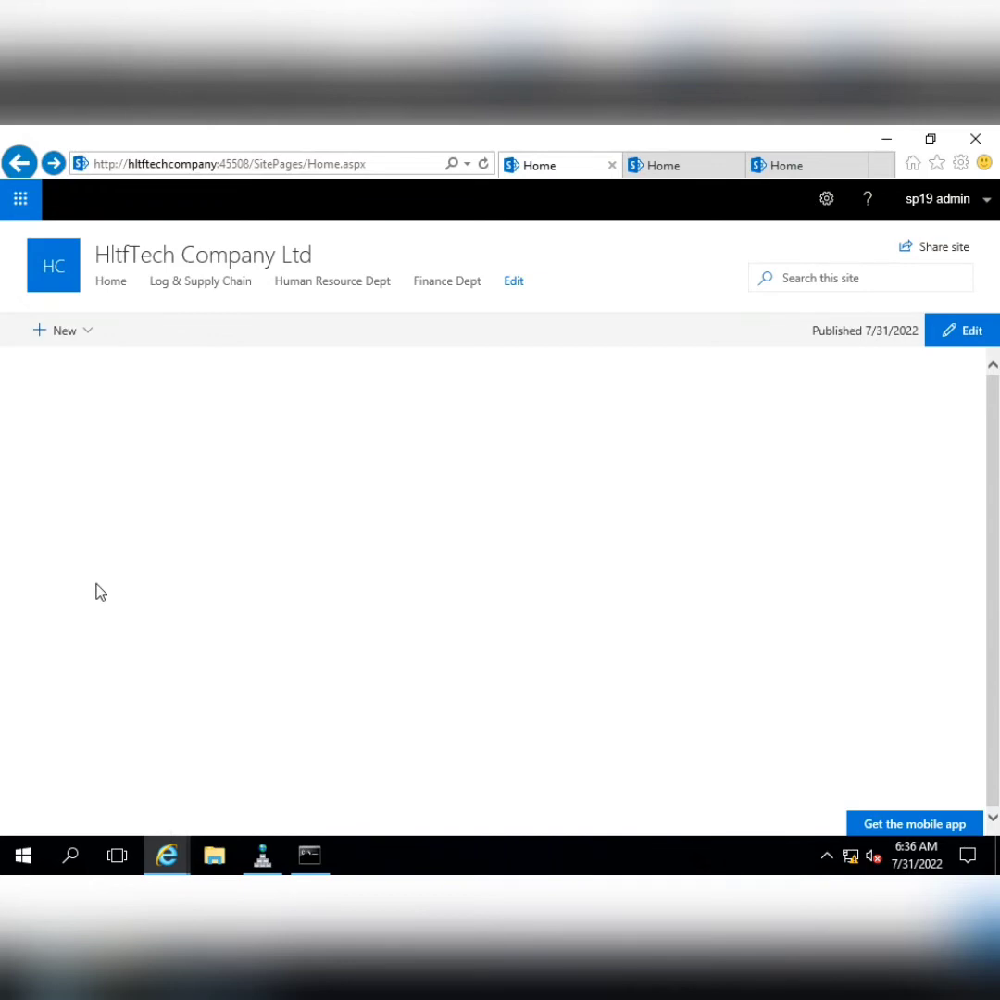
# Close the HR and Finance browser tabs, then open the HR site from the top navigation
pyautogui.click(680, 165)
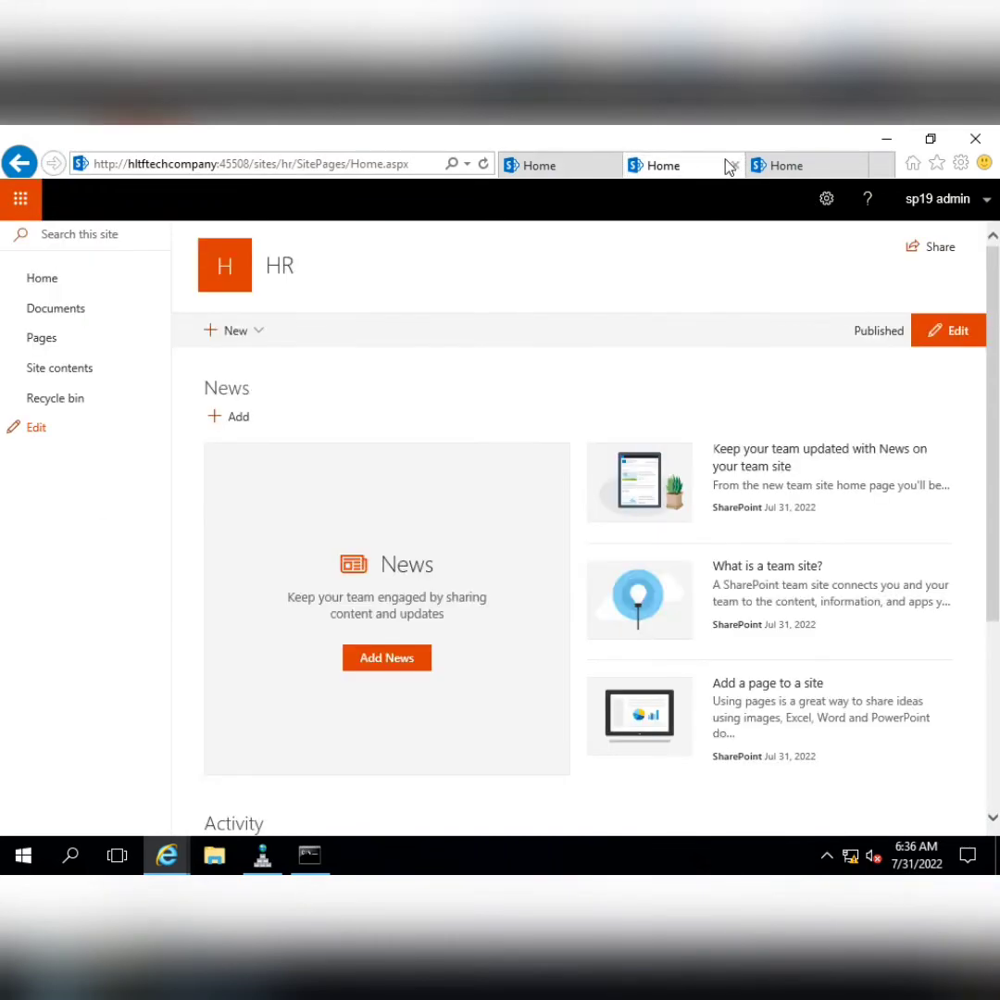
pyautogui.click(735, 166)
pyautogui.click(735, 165)
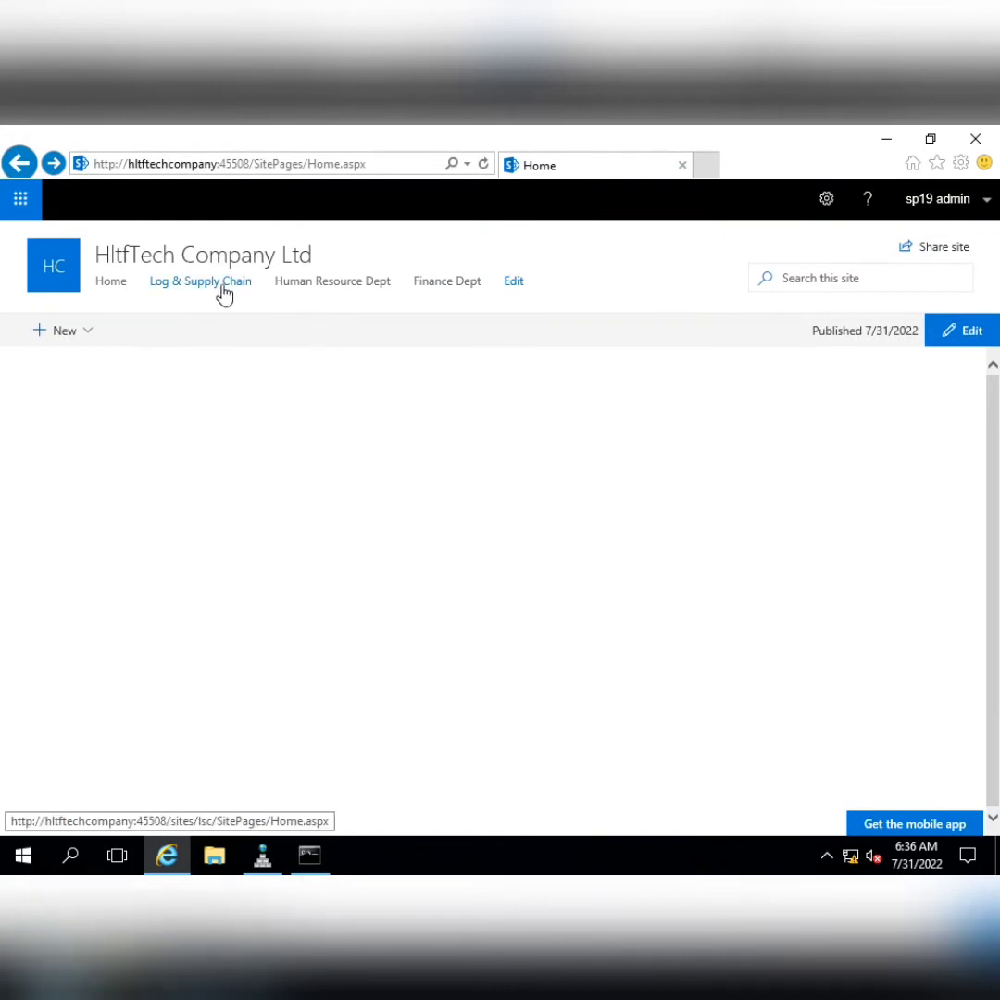
pyautogui.click(458, 301)
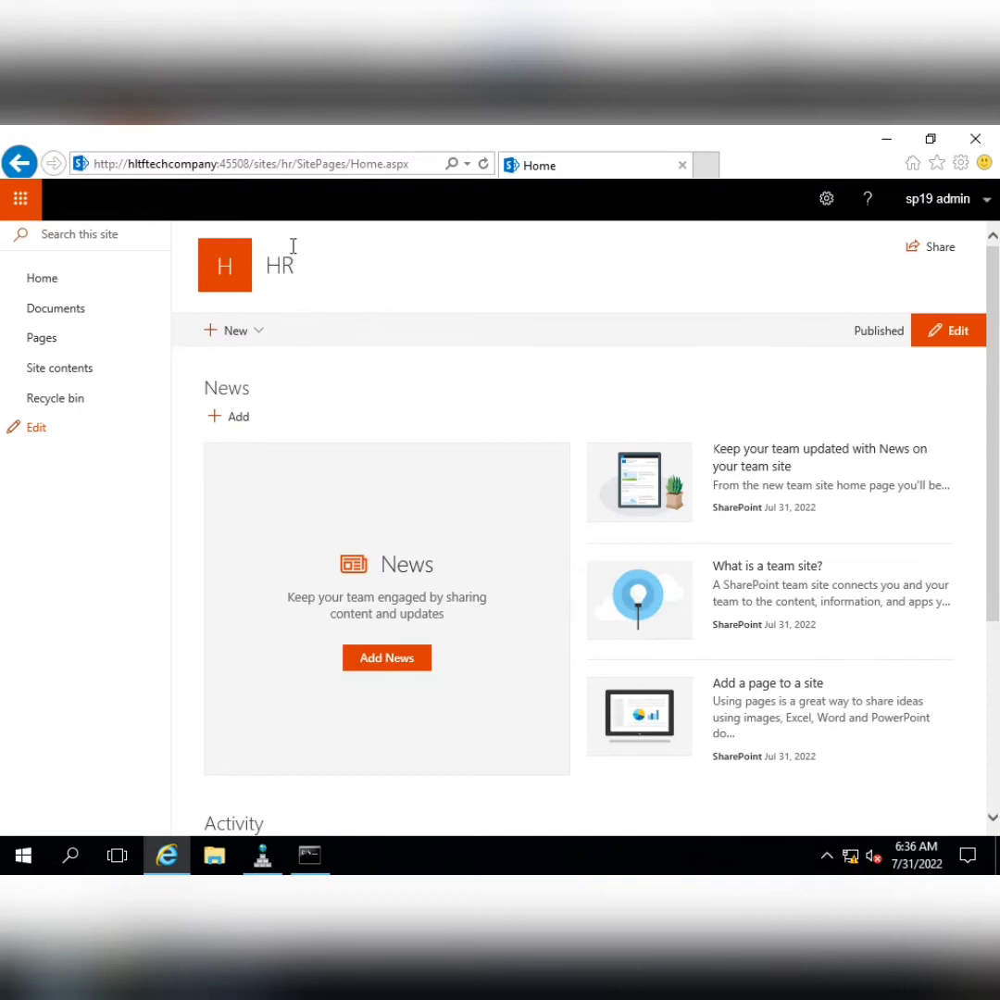
# In the Notepad checklist, clear the completed navigation lines and move to Customize Look and Feel
pyautogui.moveTo(554, 126)
pyautogui.click(638, 137)
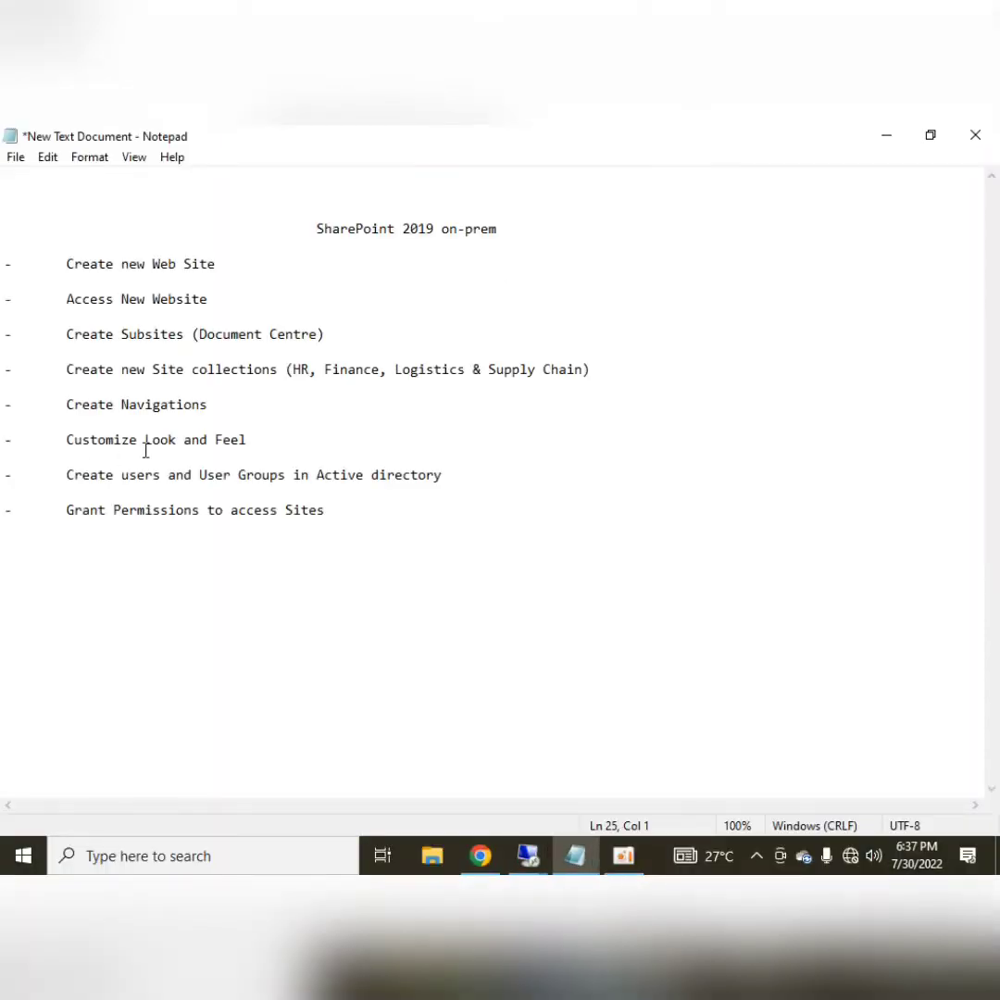
pyautogui.click(209, 405)
pyautogui.hotkey('shift', 'Home')
pyautogui.hotkey('shift', 'Up')
pyautogui.hotkey('shift', 'Up')
pyautogui.hotkey('shift', 'Up')
pyautogui.hotkey('shift', 'Up')
pyautogui.hotkey('shift', 'Up')
pyautogui.hotkey('shift', 'Up')
pyautogui.hotkey('shift', 'Up')
pyautogui.hotkey('shift', 'Up')
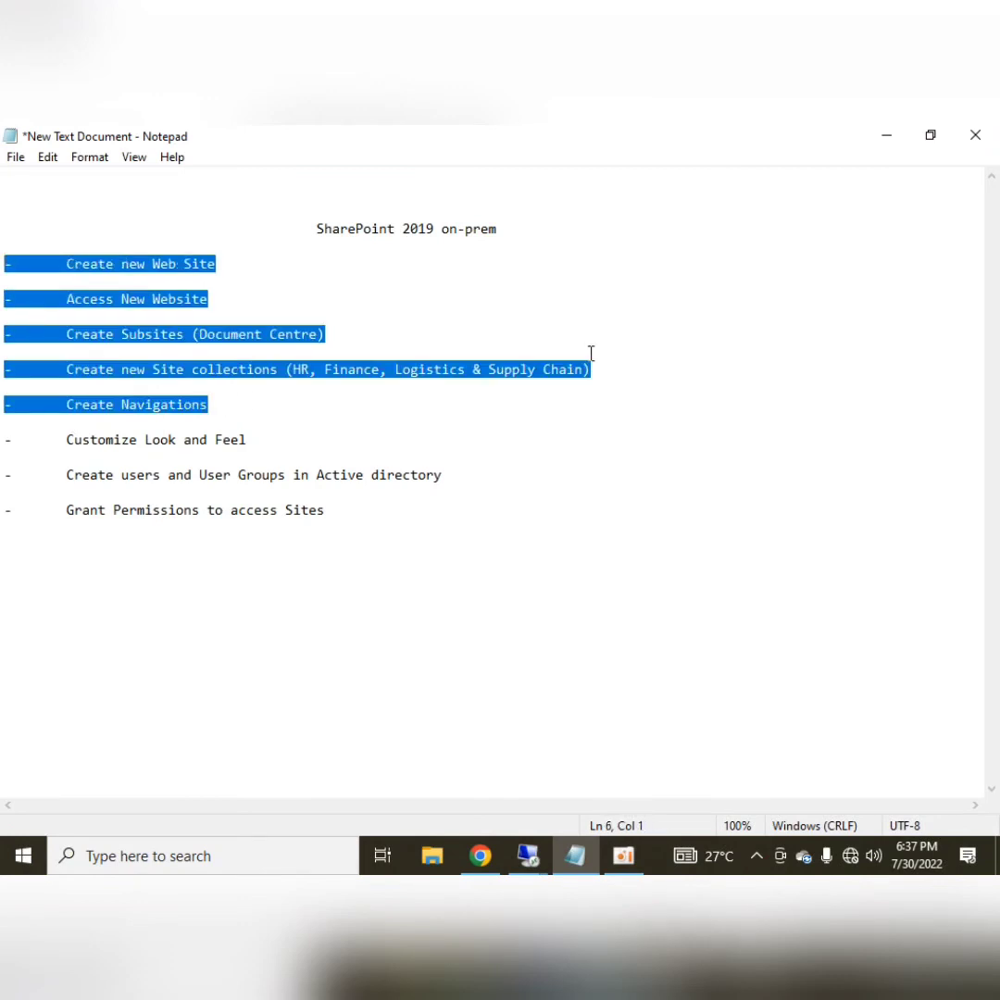
pyautogui.click(278, 405)
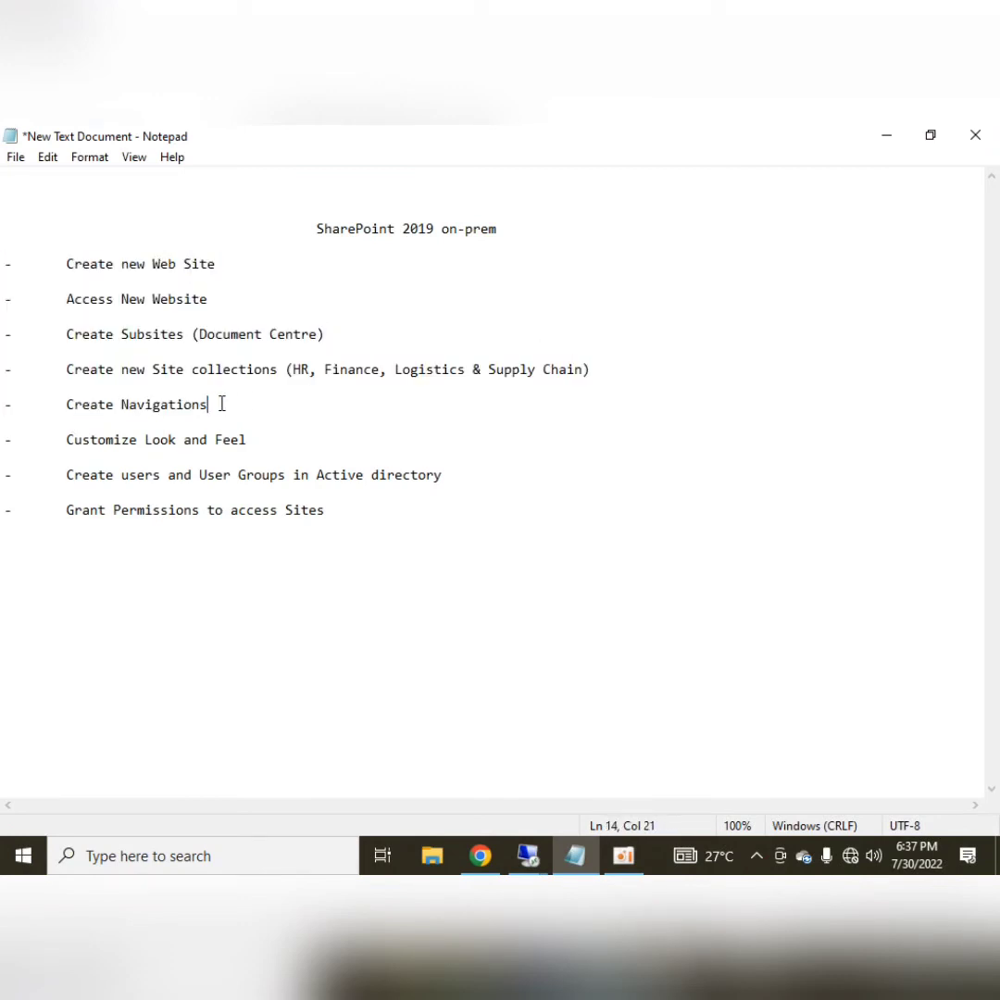
pyautogui.click(122, 439)
# Back in SharePoint, change the site name from HR to 'Human Resource Department' in Site information and save
pyautogui.moveTo(528, 854)
pyautogui.click(400, 757)
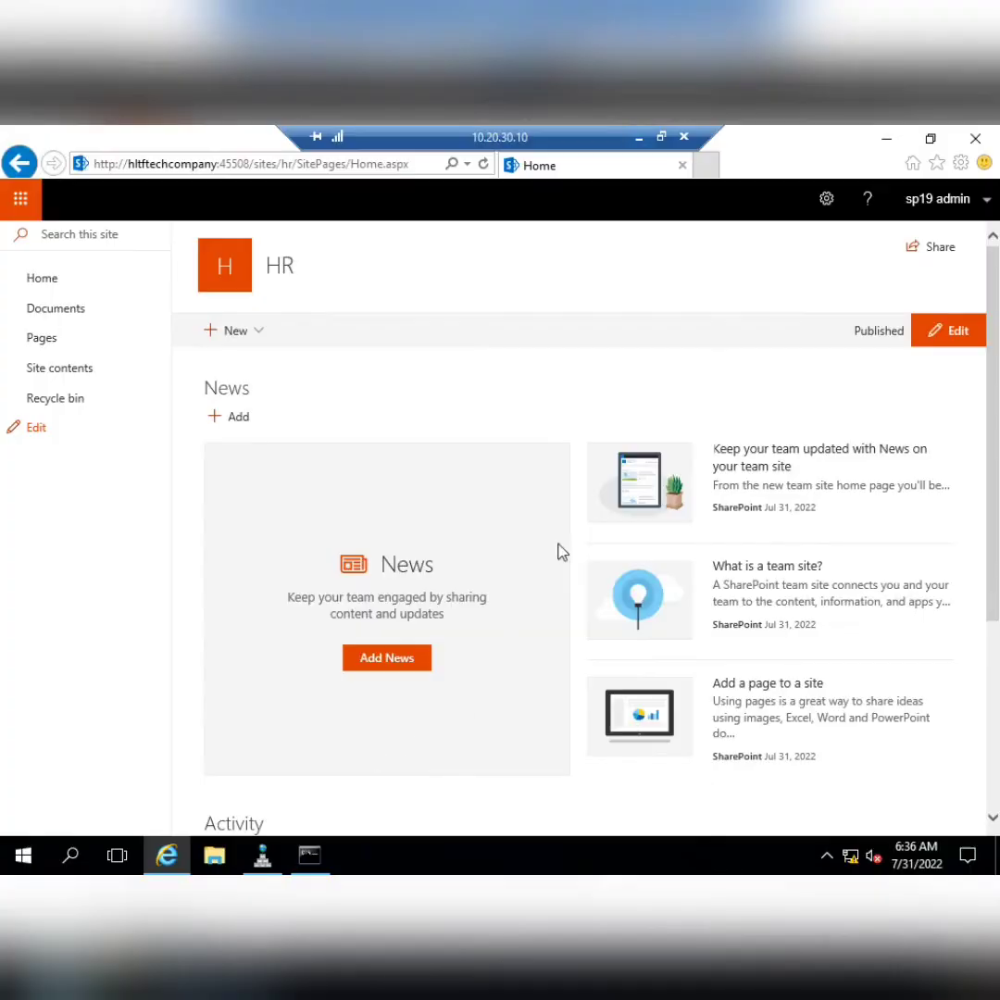
pyautogui.click(826, 199)
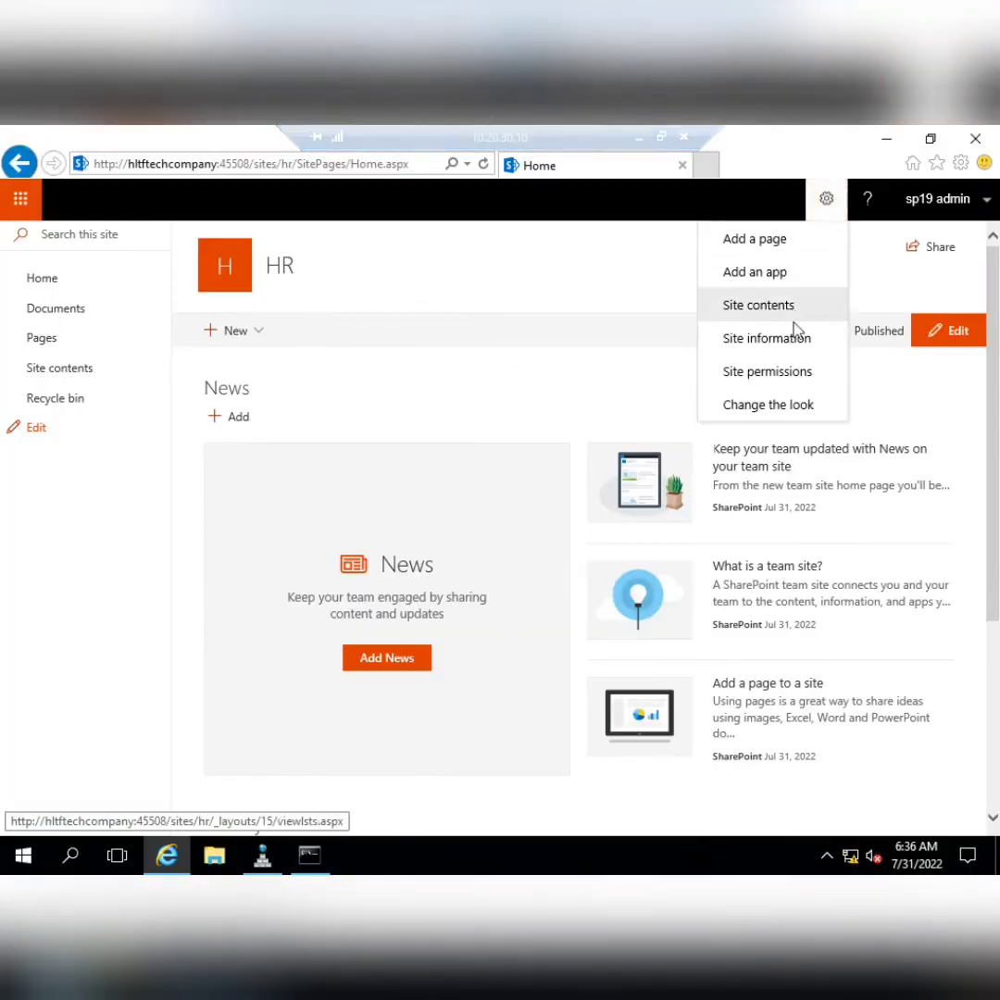
pyautogui.click(794, 337)
pyautogui.doubleClick(816, 472)
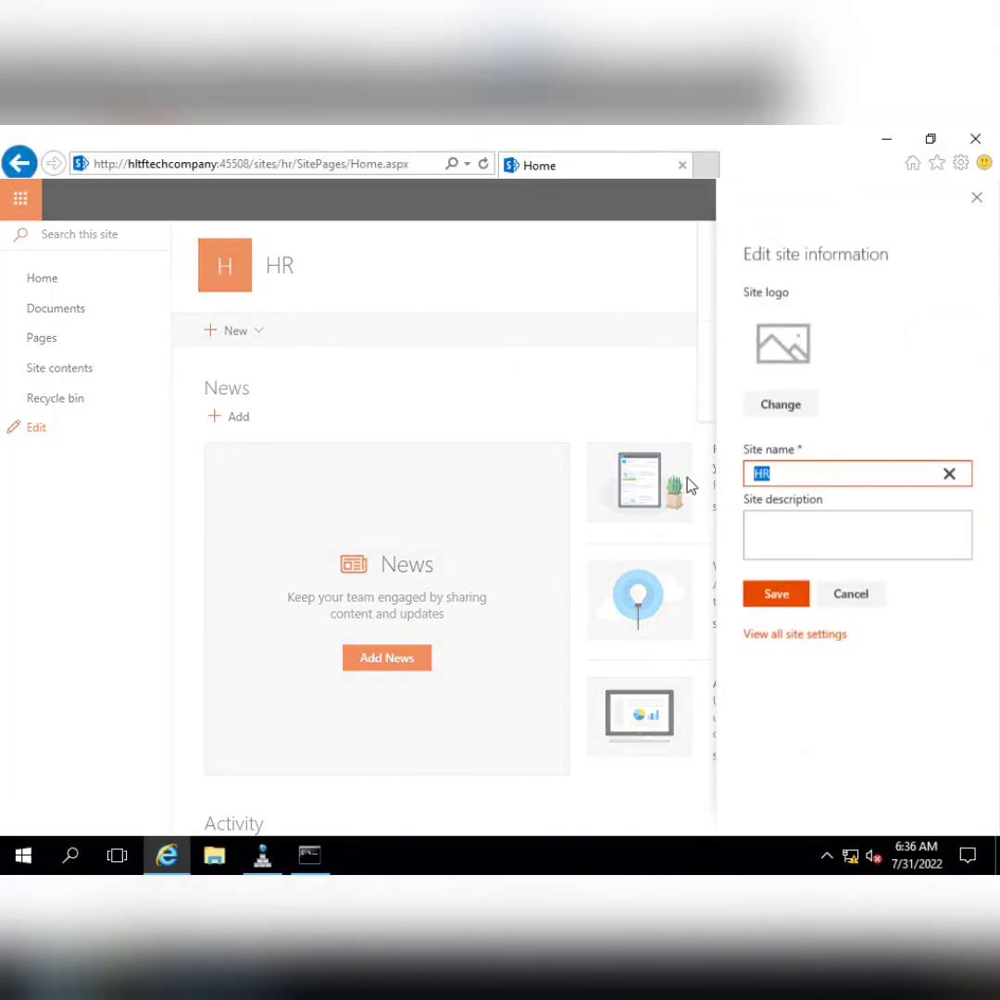
pyautogui.write('Human Resource Department')
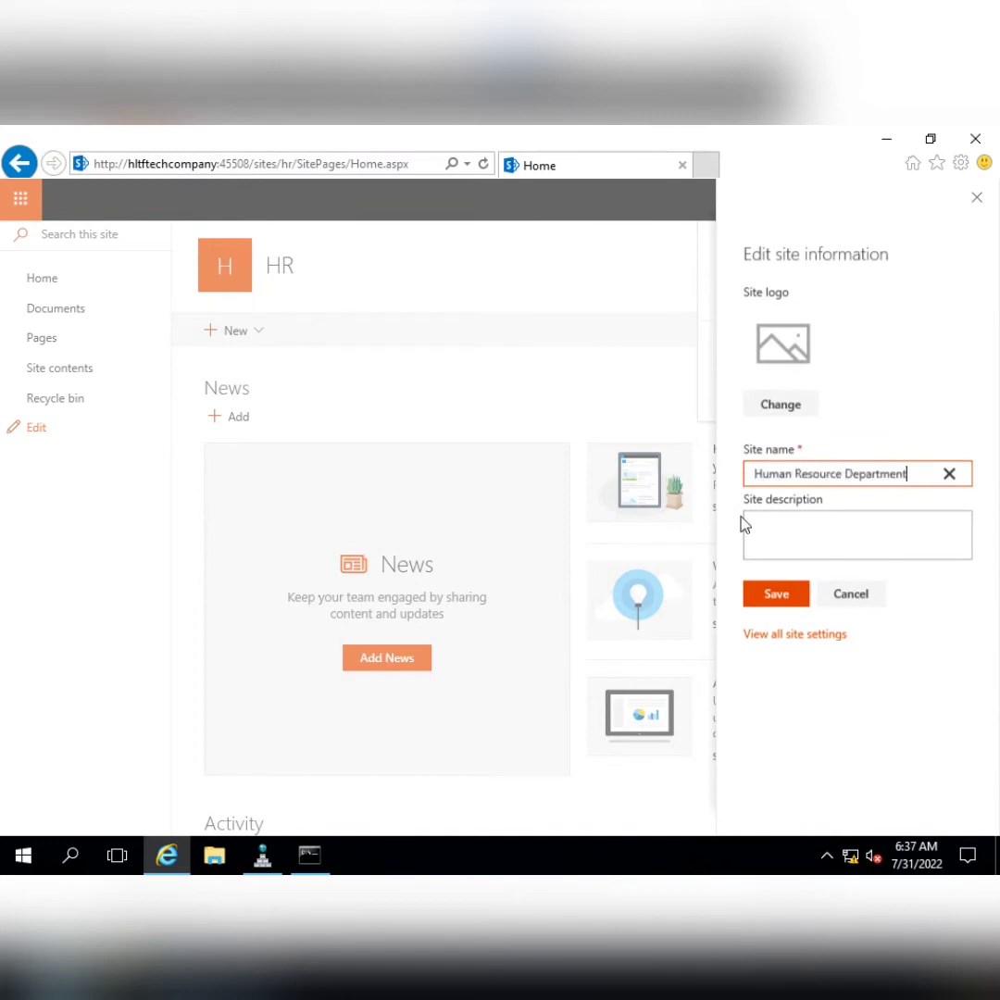
pyautogui.click(765, 598)
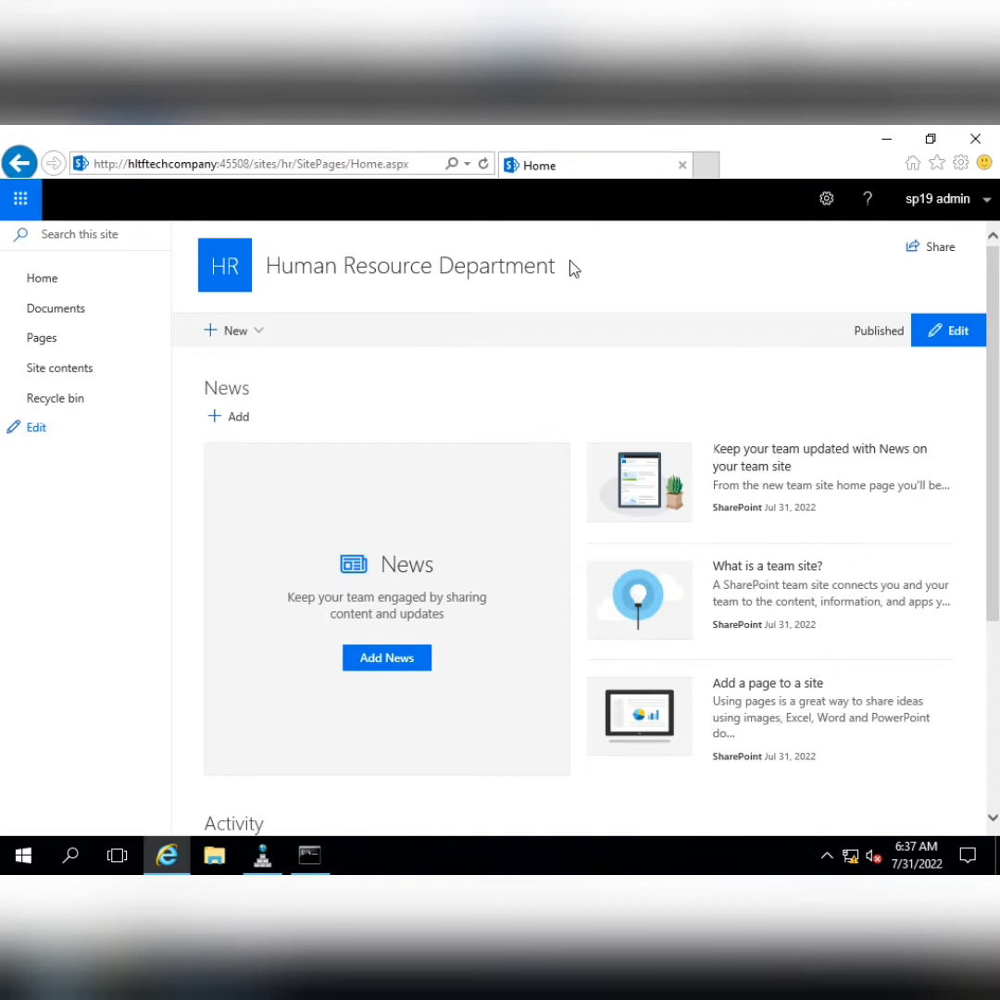
# Preview and apply the Purple theme from Change the look on the Human Resource Department site
pyautogui.click(827, 199)
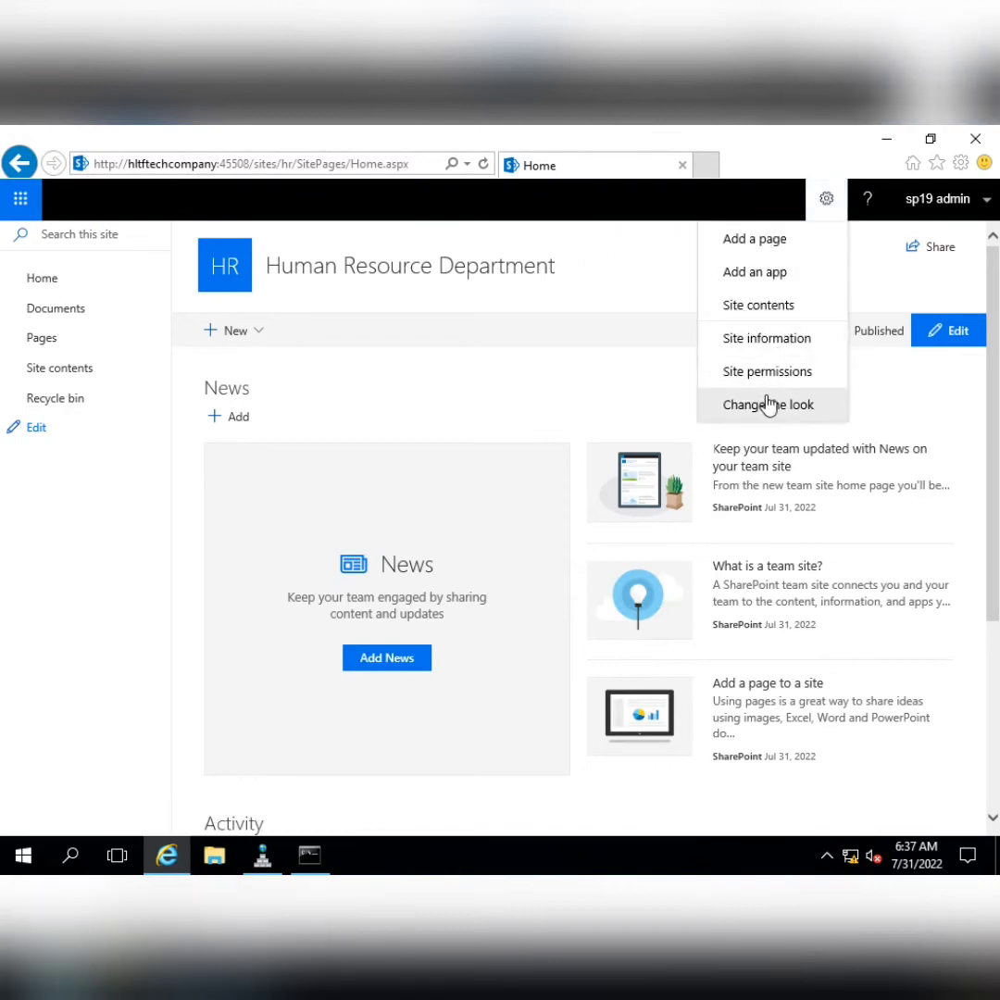
pyautogui.click(768, 405)
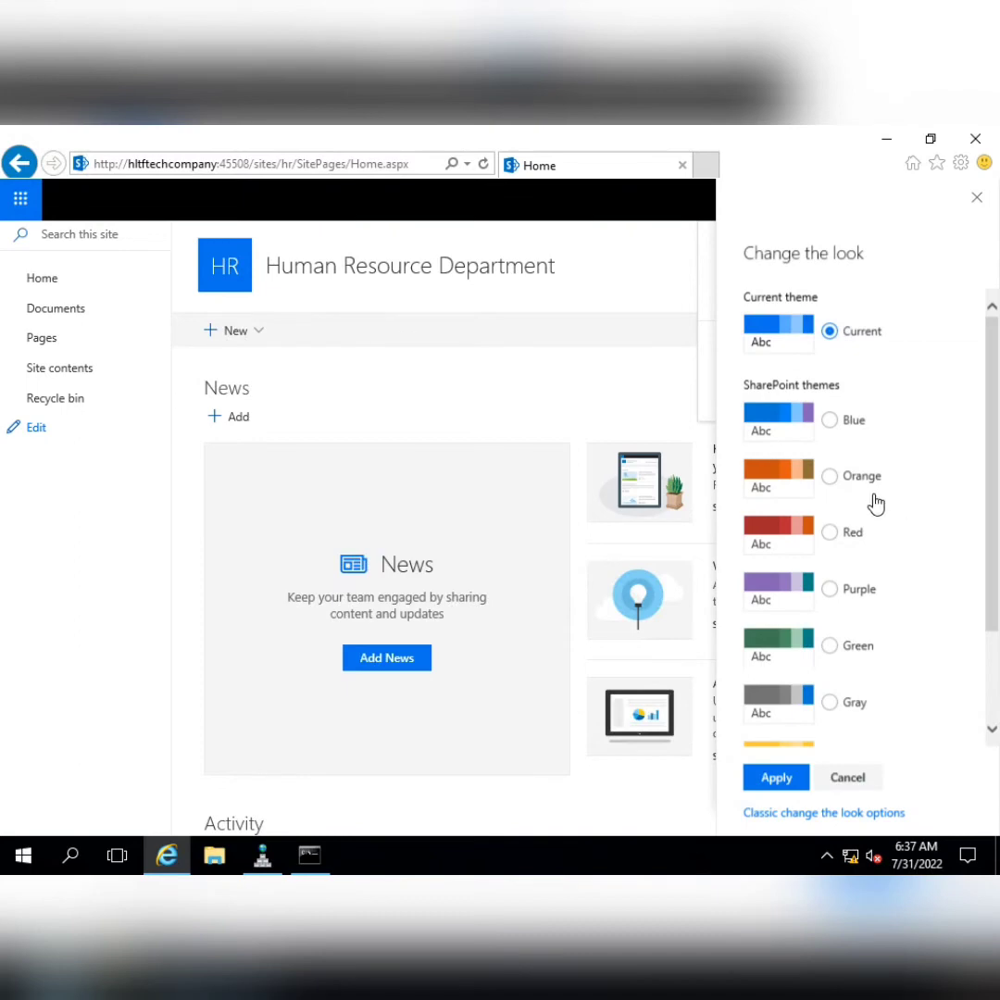
pyautogui.click(830, 590)
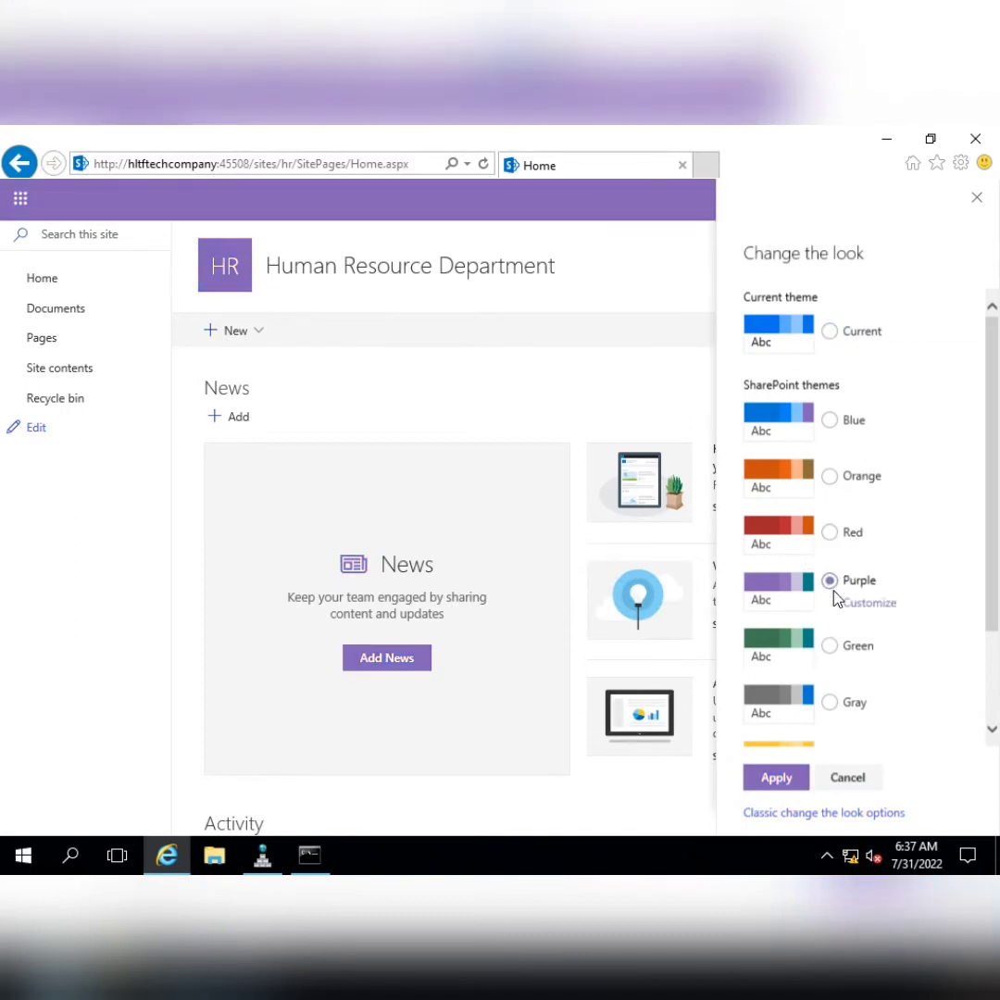
pyautogui.click(781, 782)
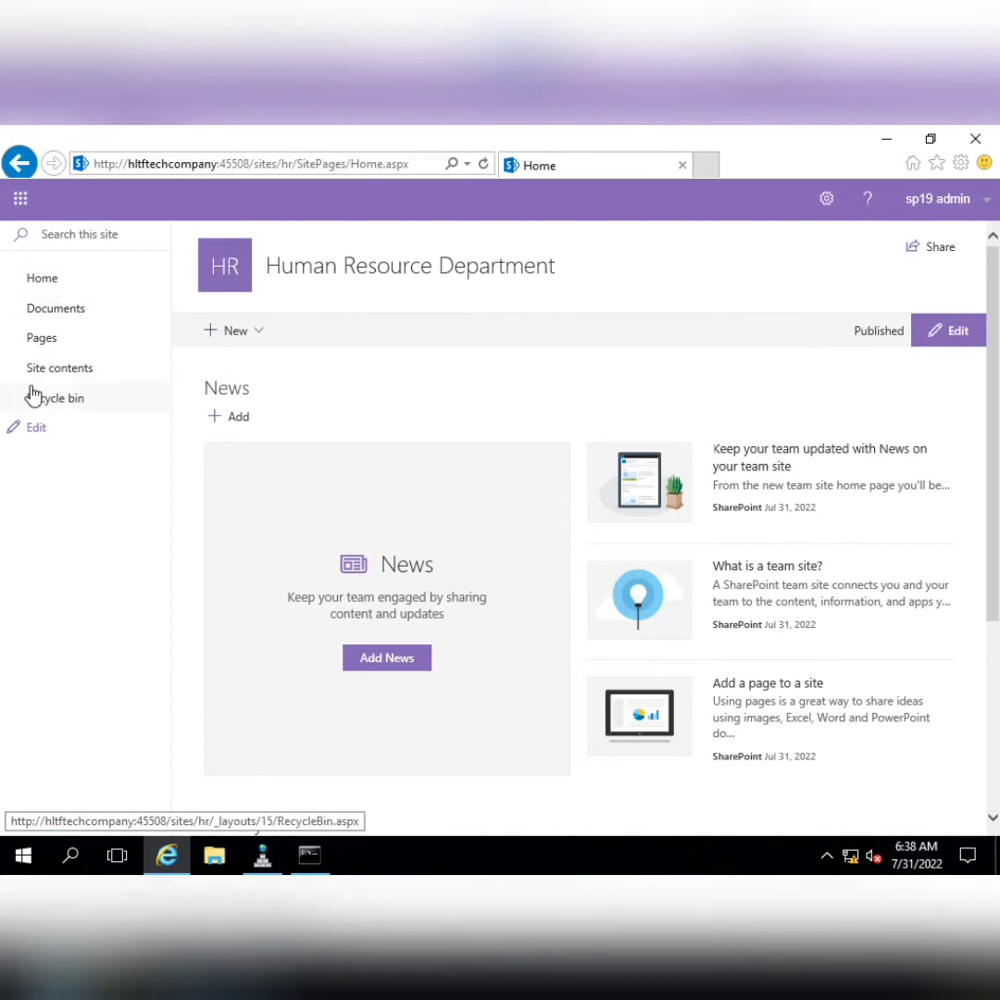
# Edit the HR site's Home navigation link so its address points at the root site
pyautogui.click(37, 429)
pyautogui.click(154, 281)
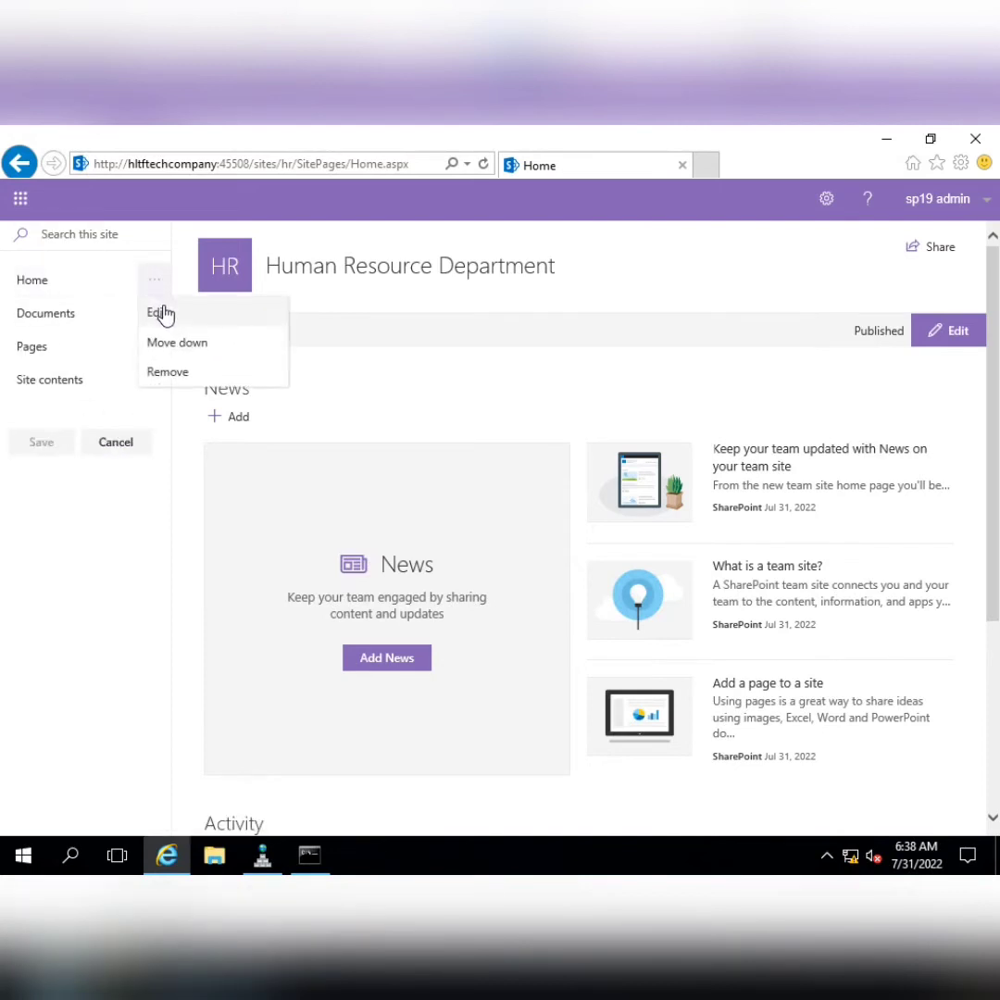
pyautogui.click(159, 313)
pyautogui.click(260, 277)
pyautogui.press('BackSpace')
pyautogui.press('BackSpace')
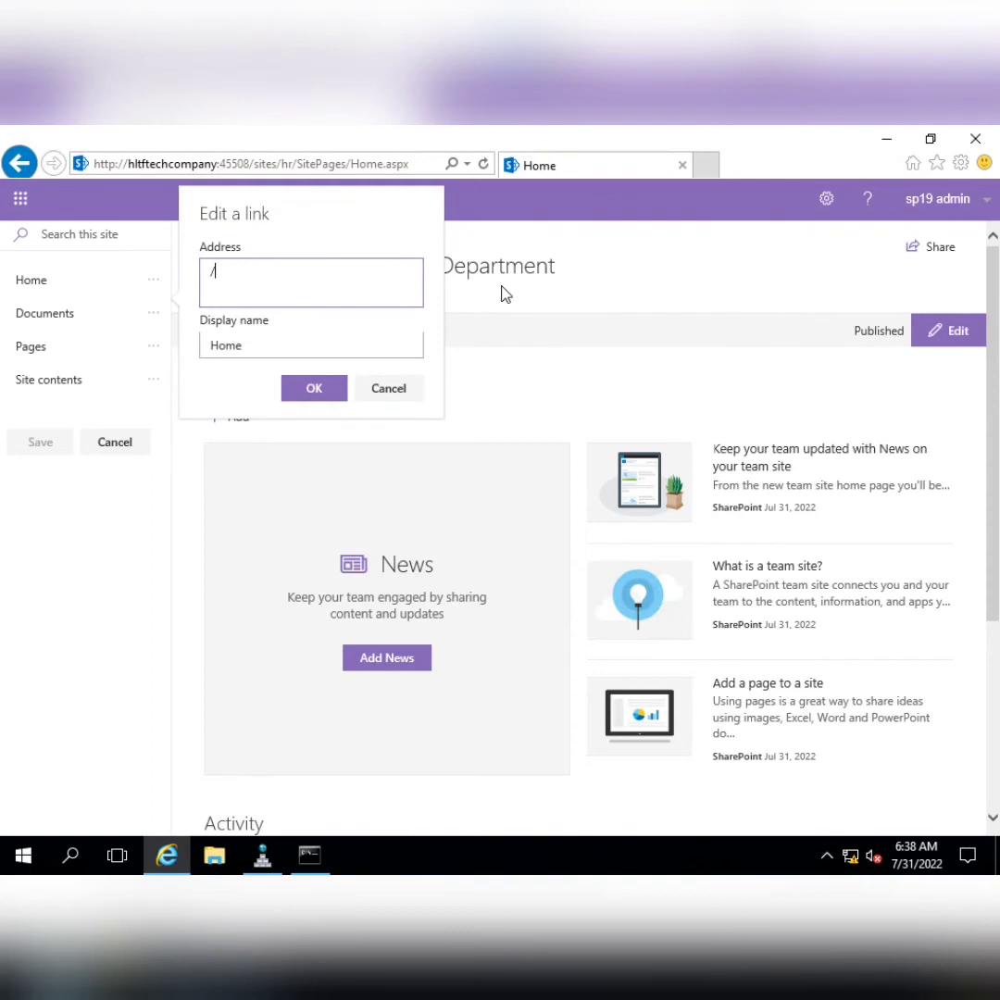
# Rename the link 'HltfTech HomePage', save the navigation, and follow it to the root home page
pyautogui.click(213, 345)
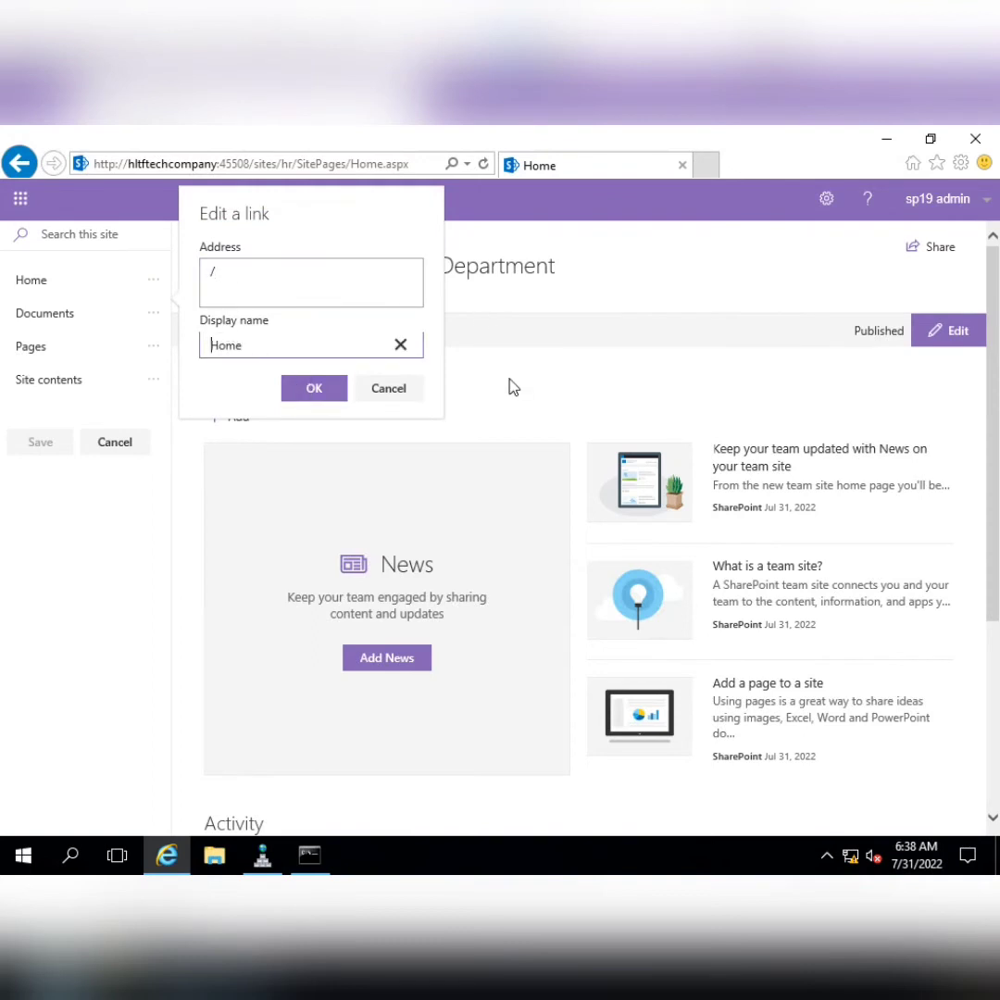
pyautogui.write('HLTFT')
pyautogui.press('BackSpace')
pyautogui.press('BackSpace')
pyautogui.press('BackSpace')
pyautogui.press('BackSpace')
pyautogui.write('ltfTech Comapany Home')
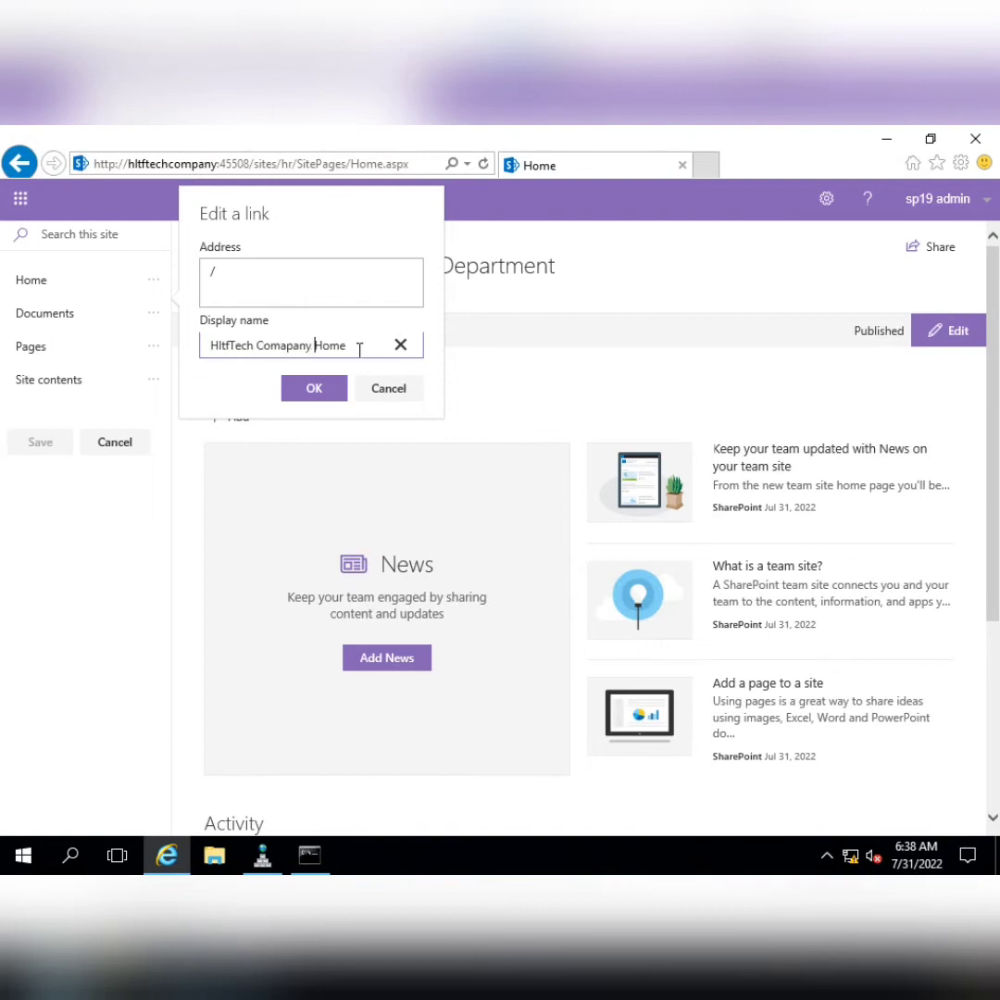
pyautogui.write('Page')
pyautogui.moveTo(256, 344); pyautogui.dragTo(311, 344)
pyautogui.press('BackSpace')
pyautogui.click(305, 389)
pyautogui.click(40, 441)
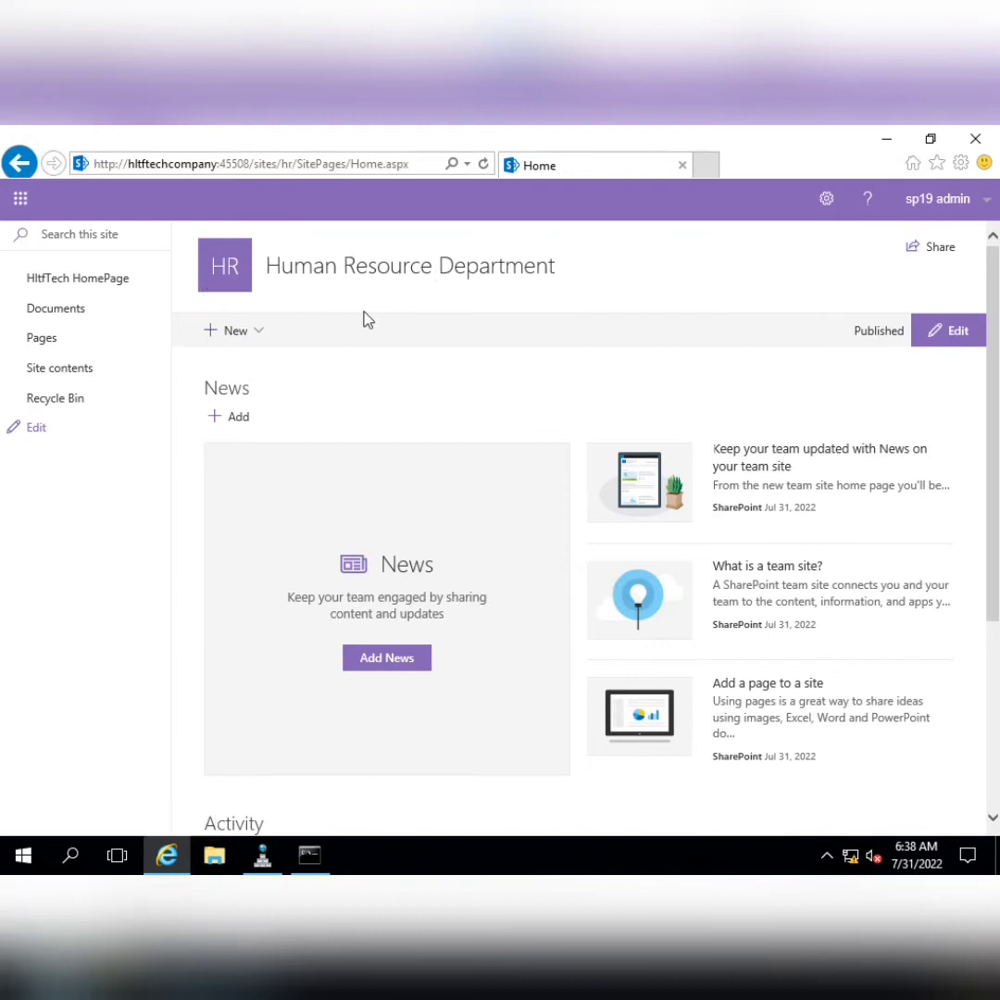
pyautogui.click(108, 291)
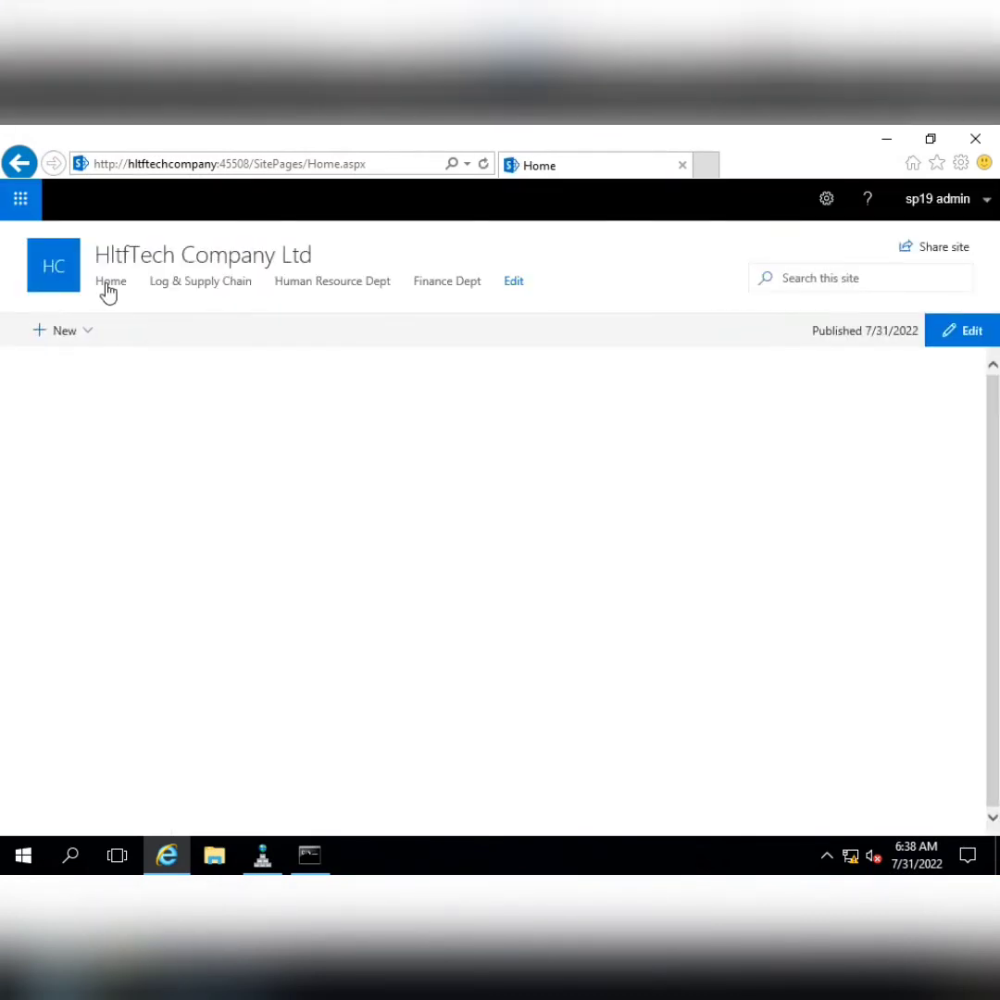
# Open the Logistics & Supply Chain site and save its Site information settings
pyautogui.click(219, 291)
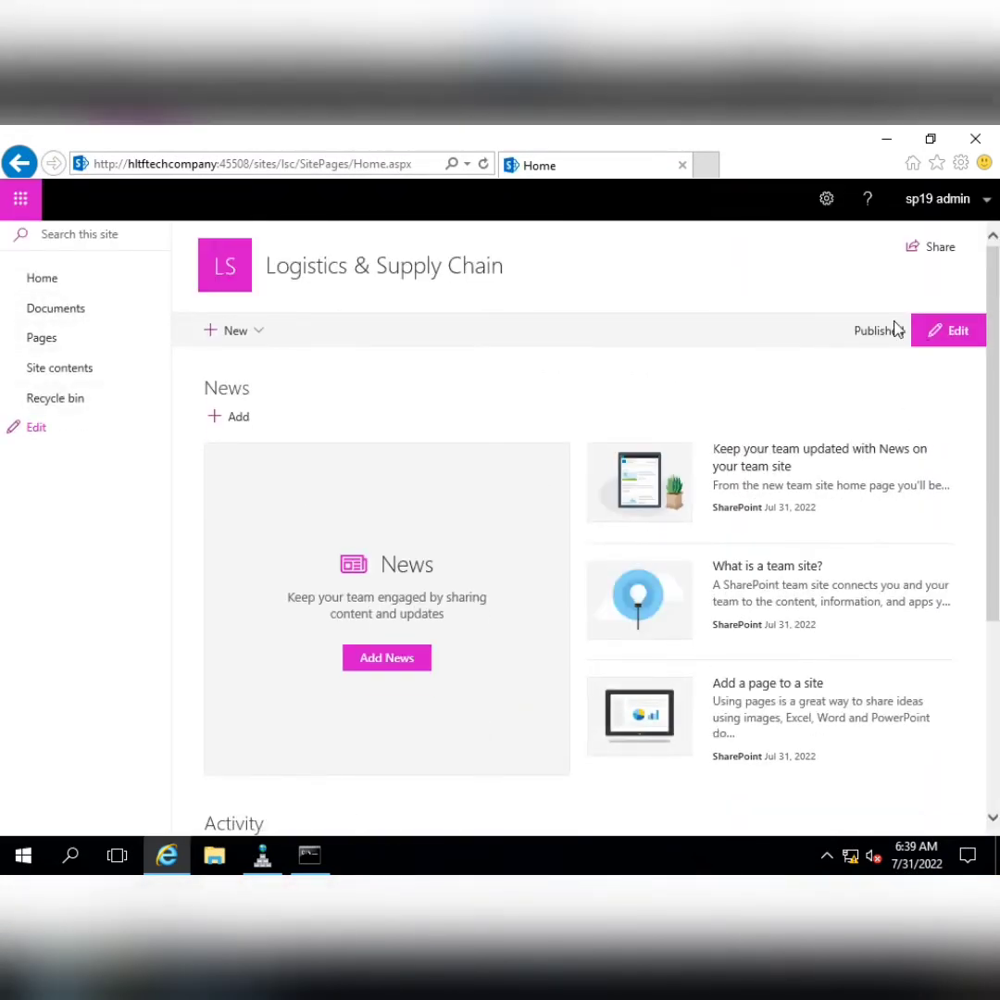
pyautogui.click(826, 198)
pyautogui.click(772, 343)
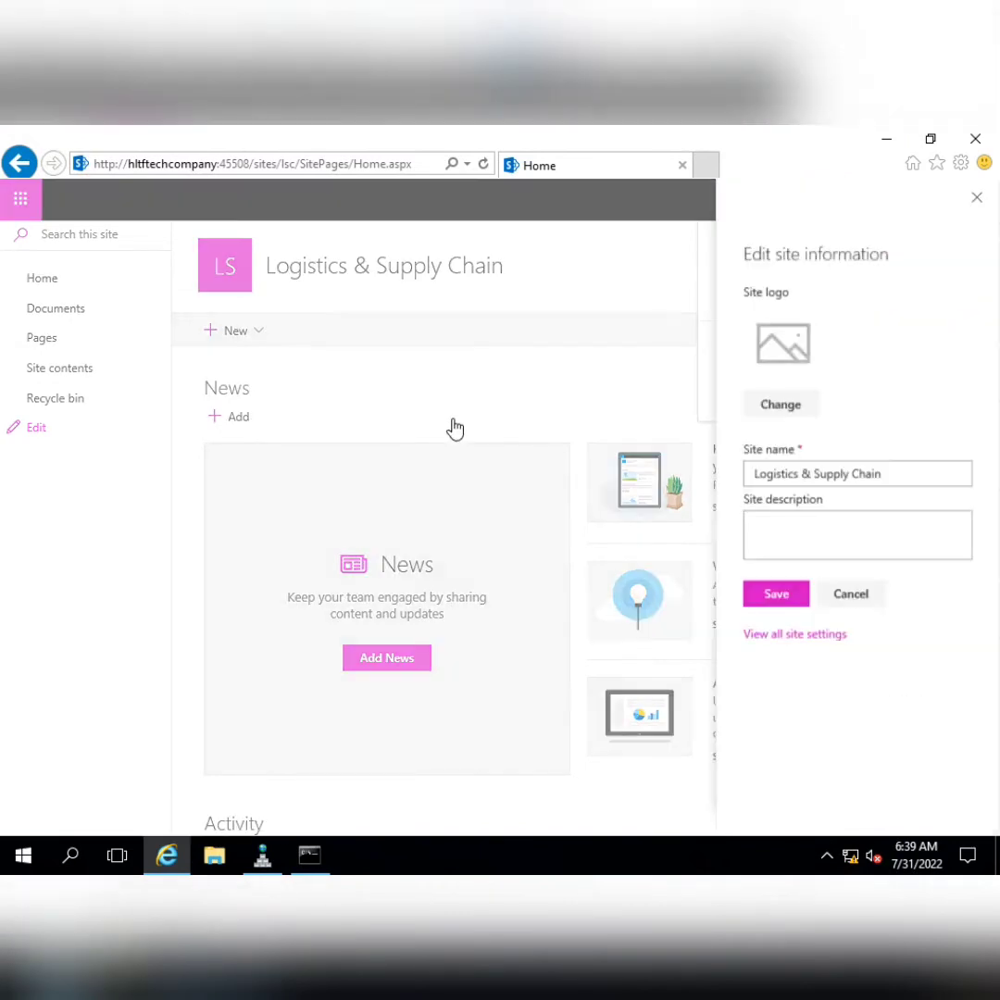
pyautogui.click(798, 596)
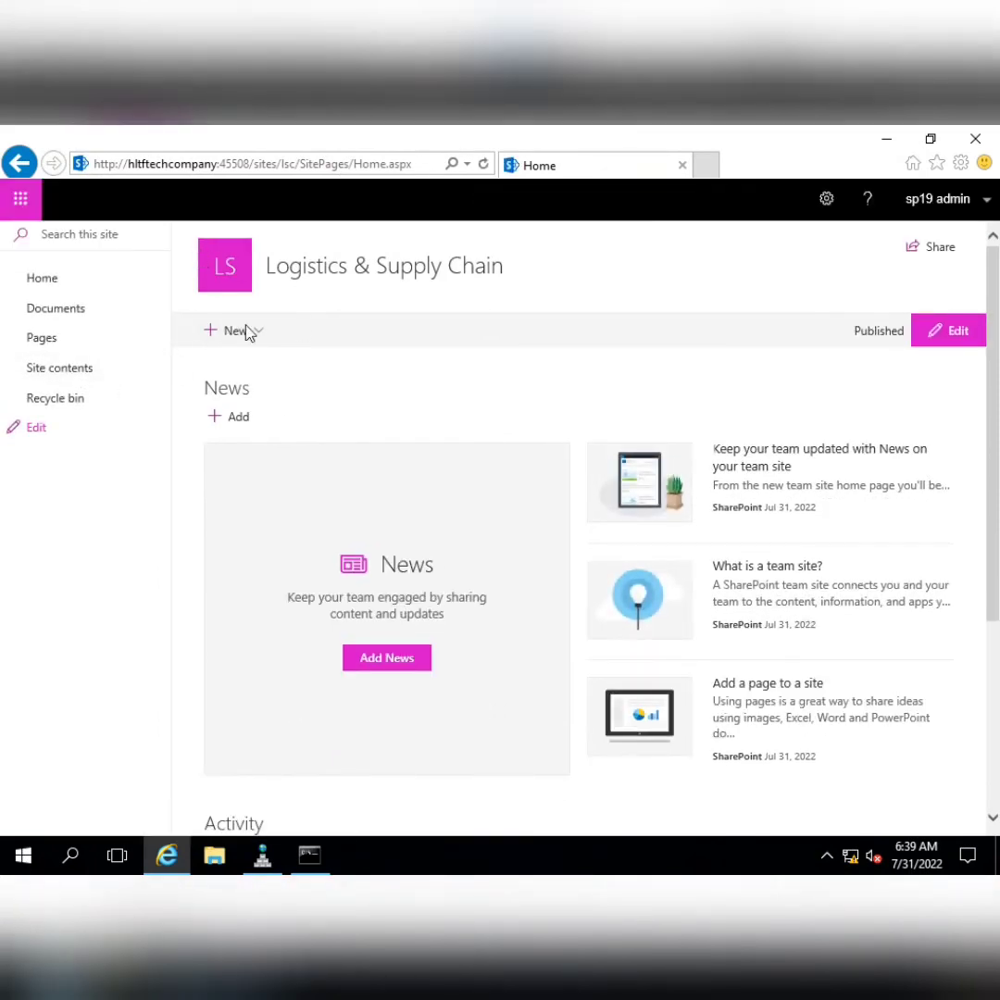
# Apply the Green theme to the Logistics site and start editing its left navigation
pyautogui.click(826, 200)
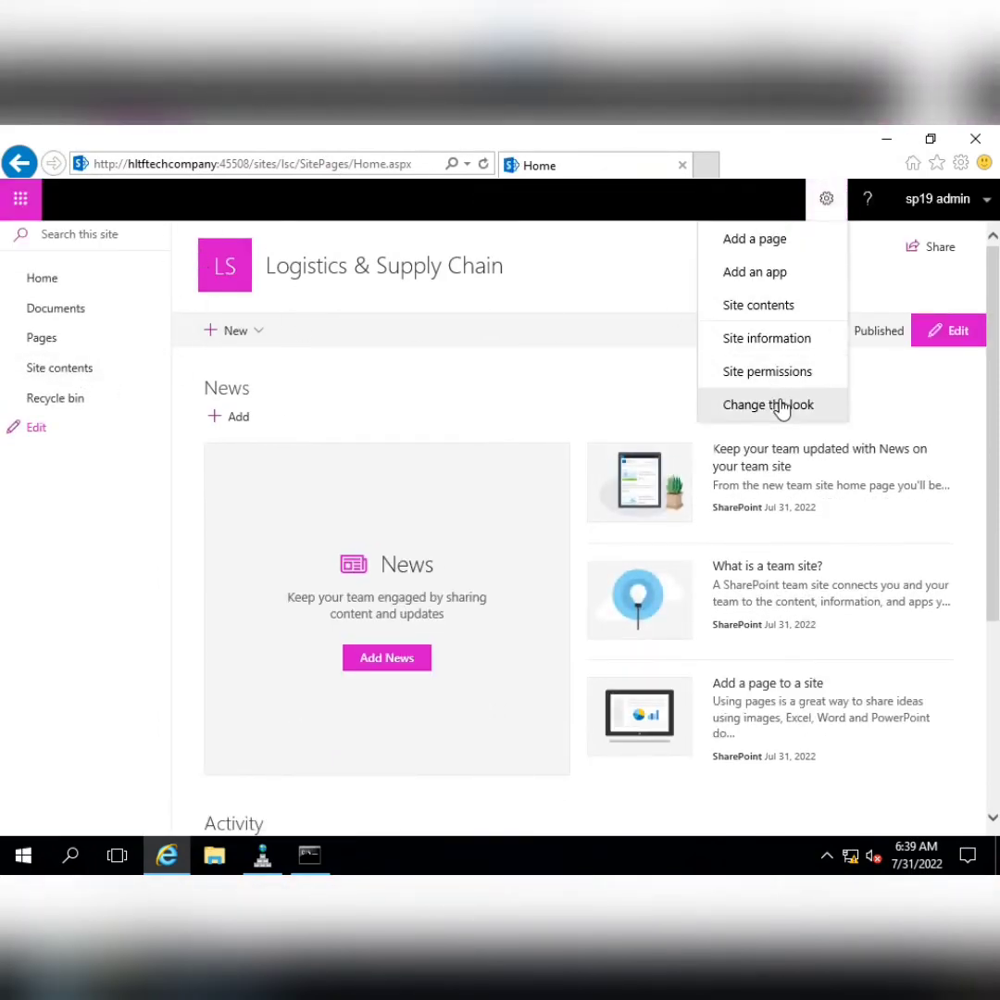
pyautogui.click(777, 408)
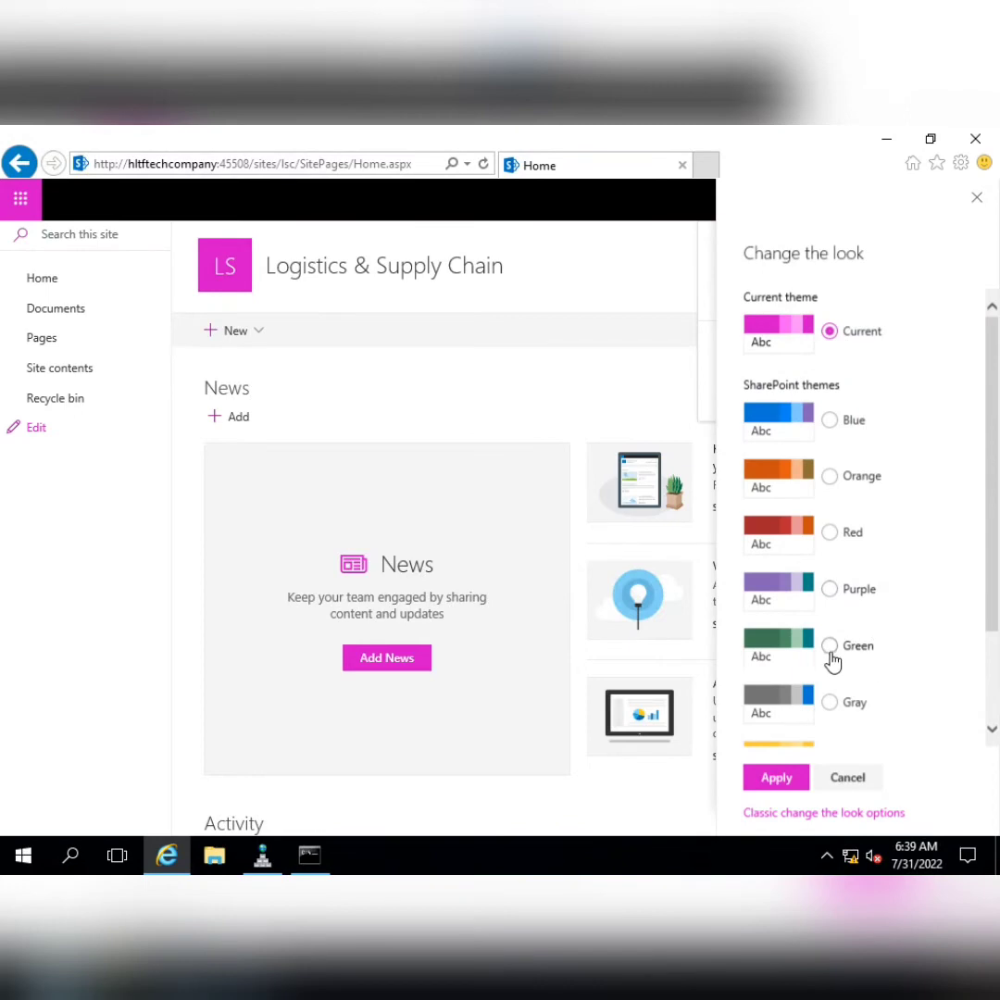
pyautogui.click(831, 646)
pyautogui.click(779, 778)
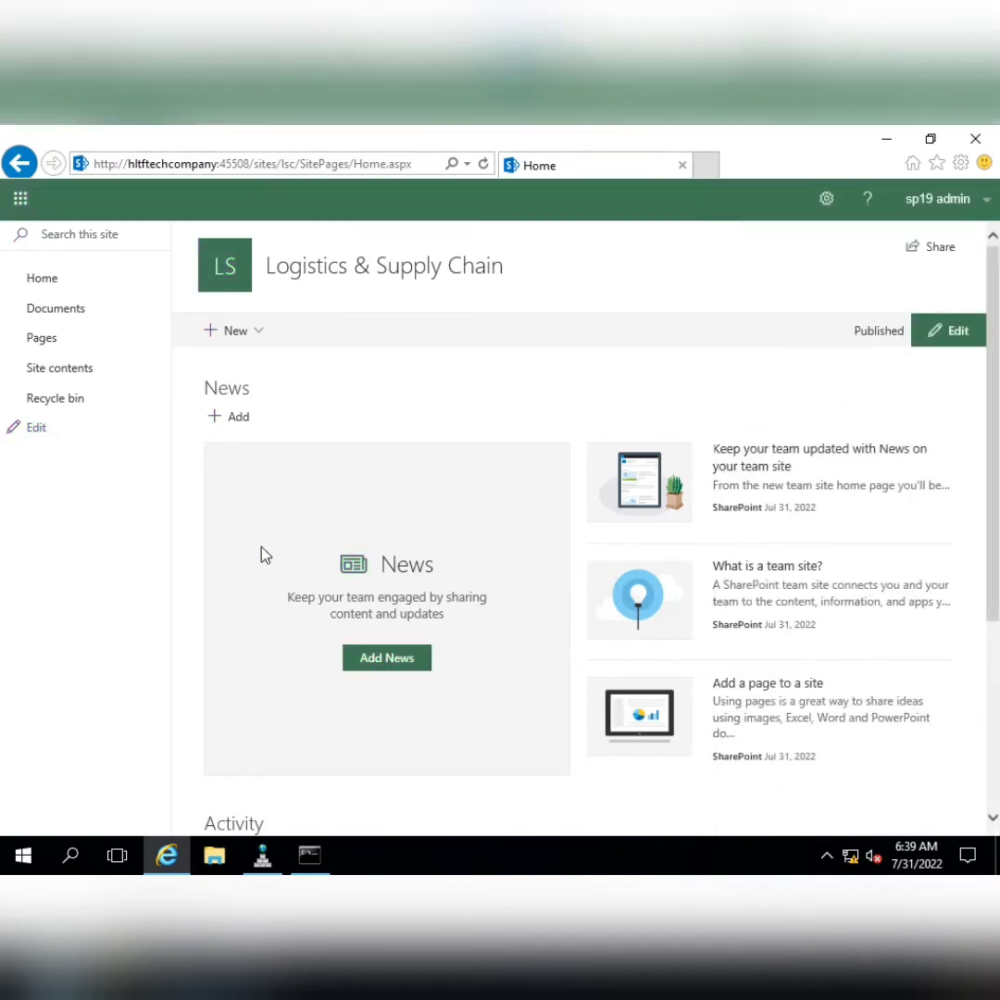
pyautogui.click(33, 427)
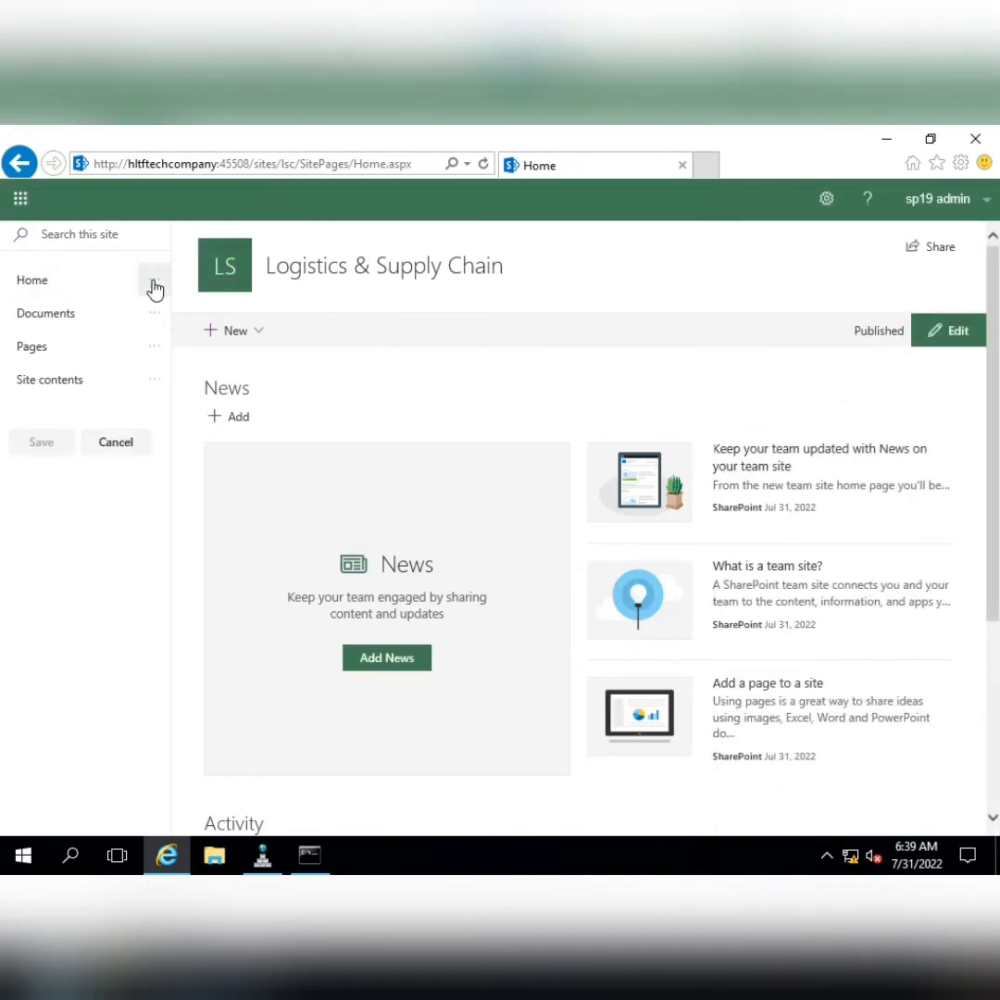
# Change the Logistics site's Home link address to '/' so it points to the root
pyautogui.click(153, 281)
pyautogui.click(162, 317)
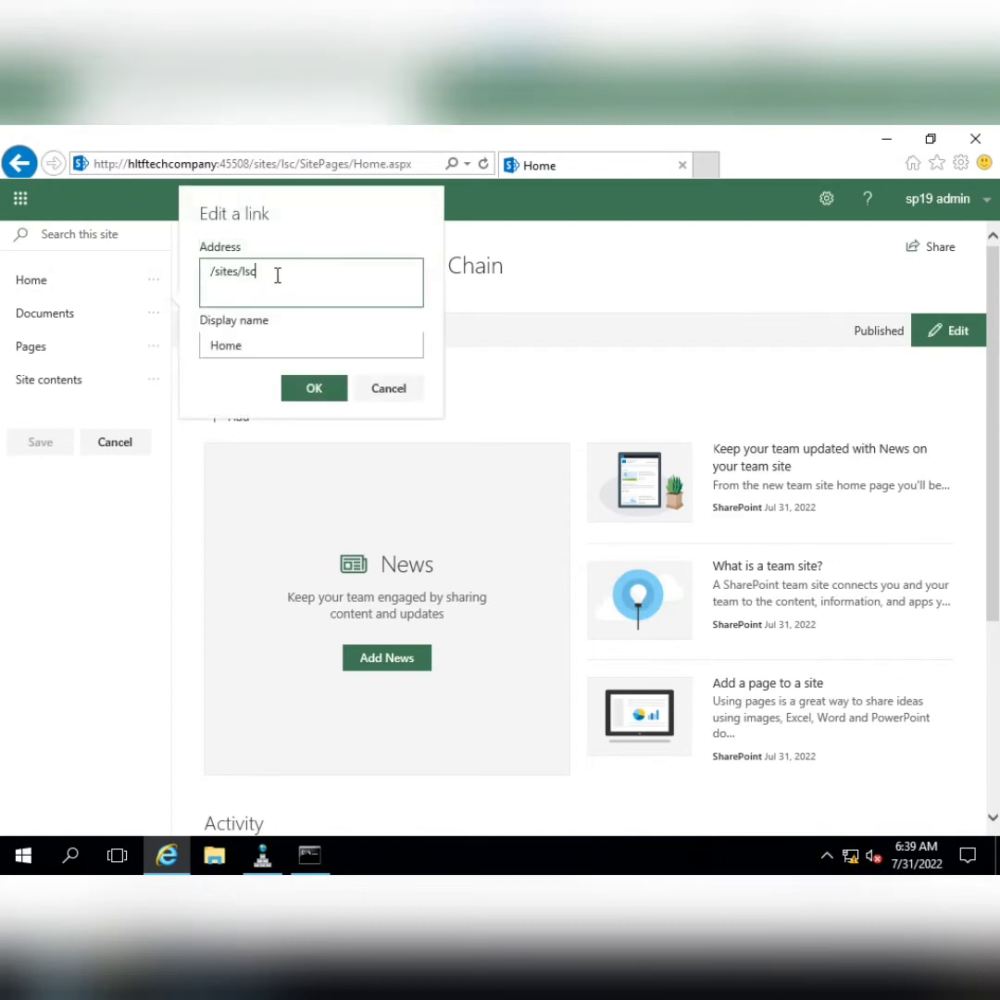
pyautogui.moveTo(277, 275); pyautogui.dragTo(215, 275)
pyautogui.write('/')
pyautogui.press('Tab')
# Rename the link 'HltfTech HomePage', save, then go through the root home page to Finance Dept
pyautogui.press('Home')
pyautogui.write('HLT')
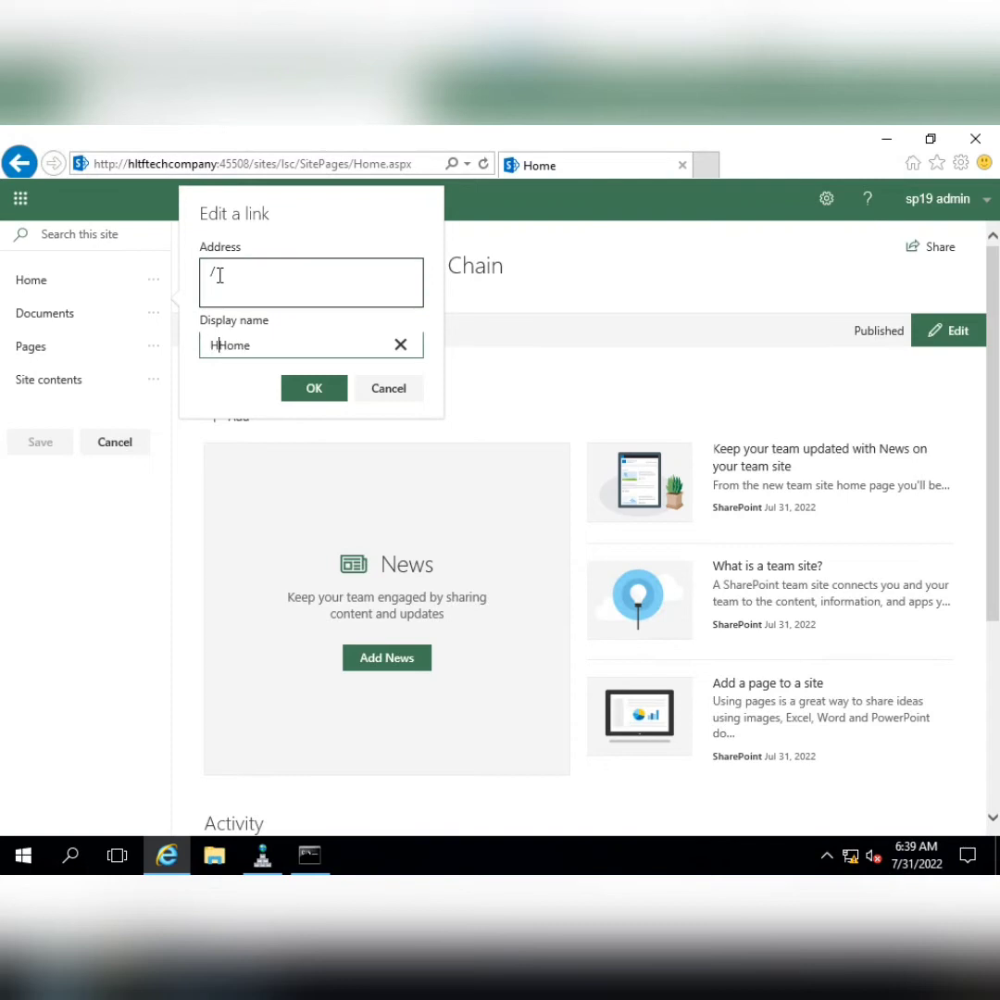
pyautogui.press('BackSpace')
pyautogui.press('BackSpace')
pyautogui.write('ltfTech HomePage')
pyautogui.click(306, 394)
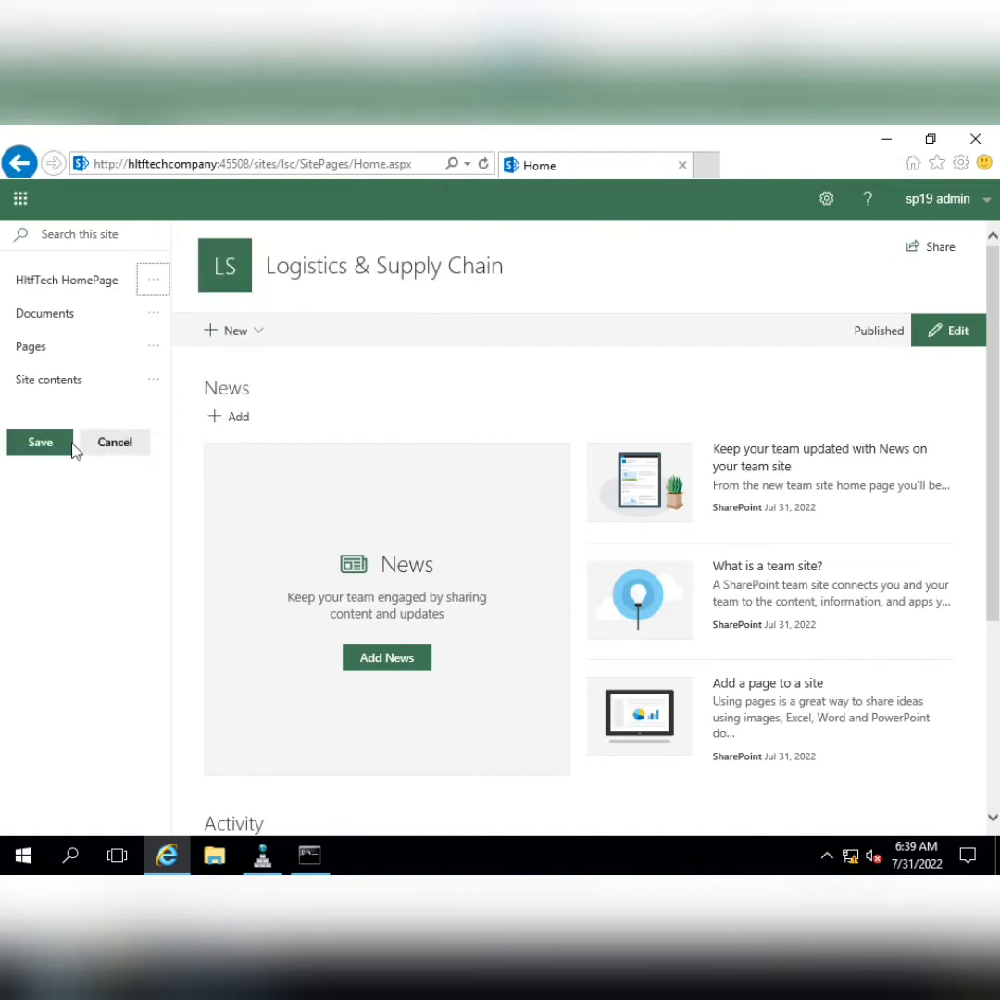
pyautogui.click(67, 444)
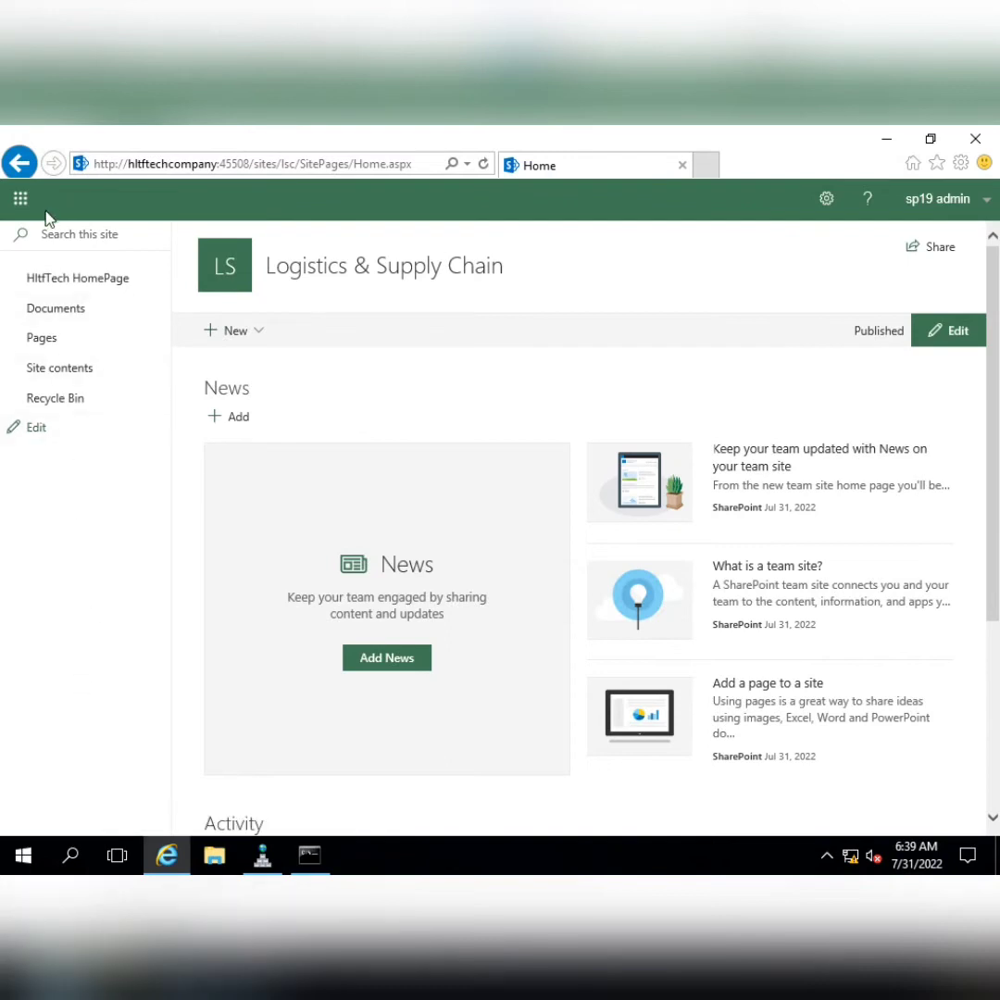
pyautogui.click(66, 279)
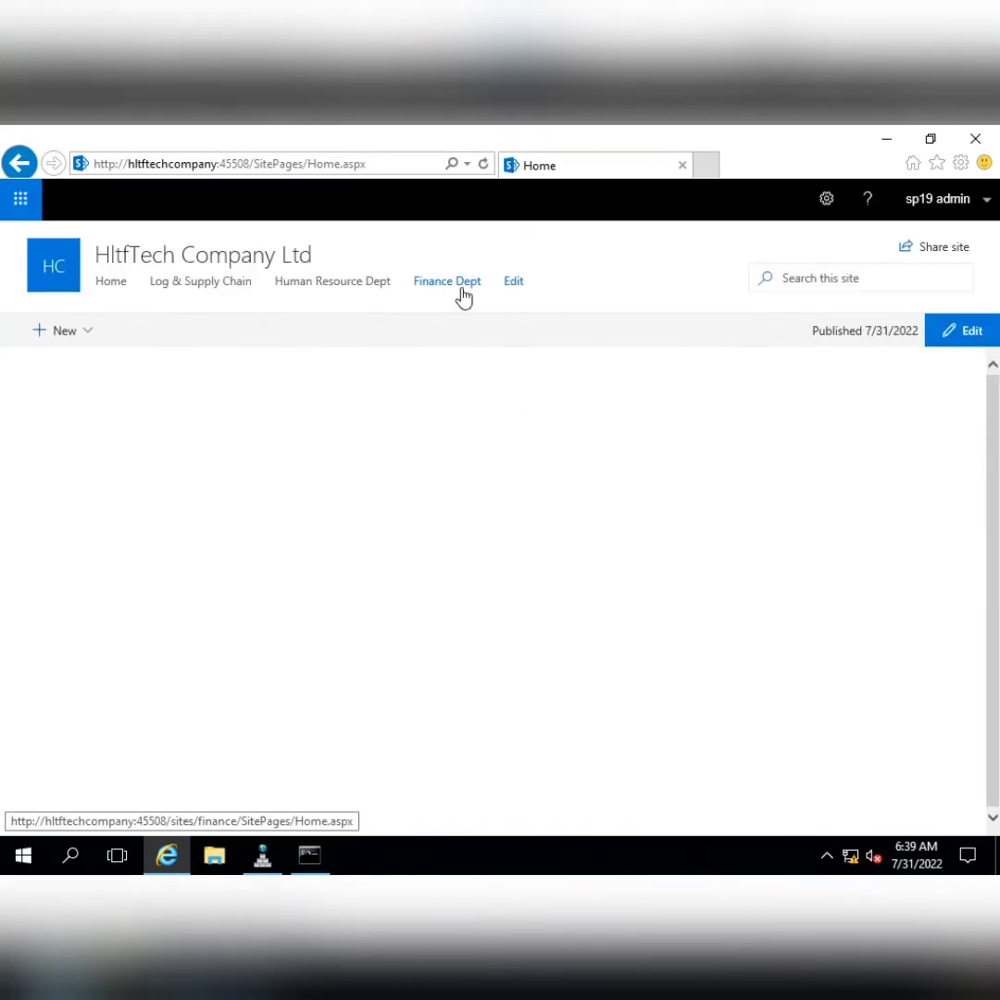
pyautogui.click(452, 283)
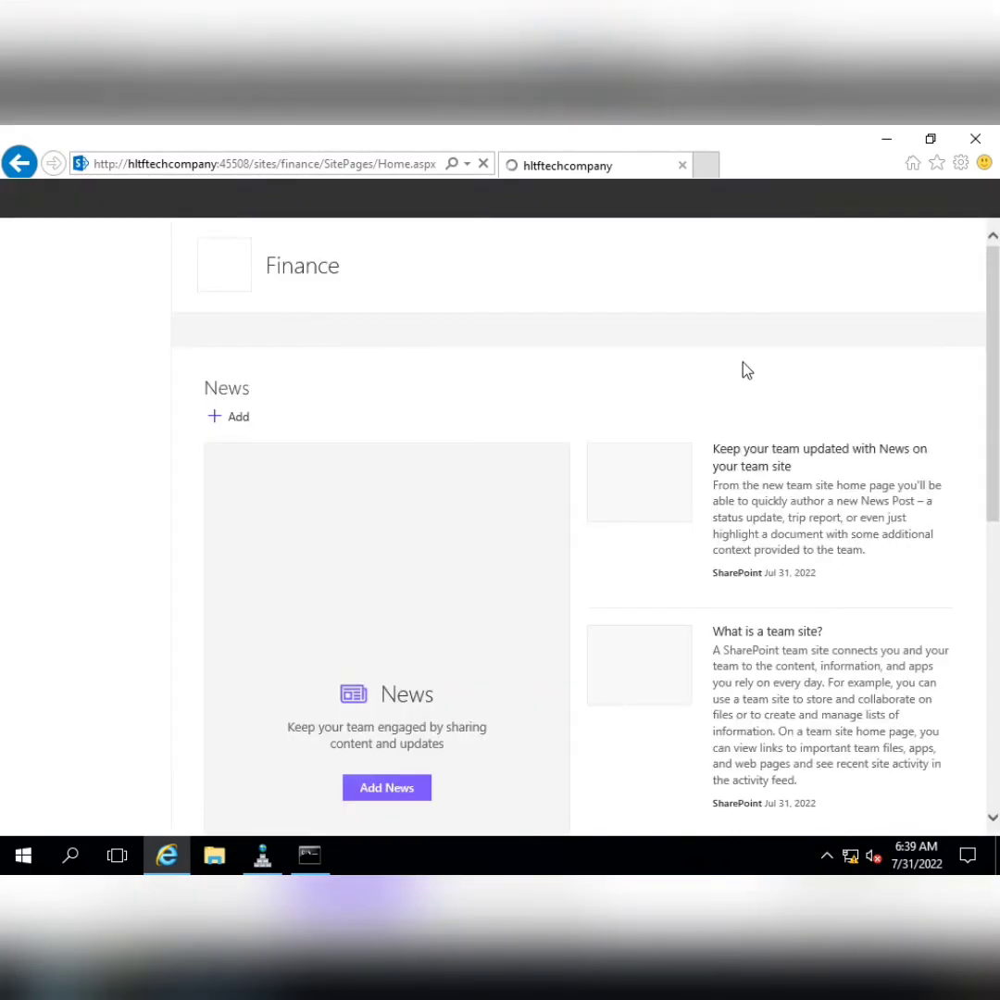
# Rename the Finance site to 'Finance Department' in Site information and save
pyautogui.click(833, 203)
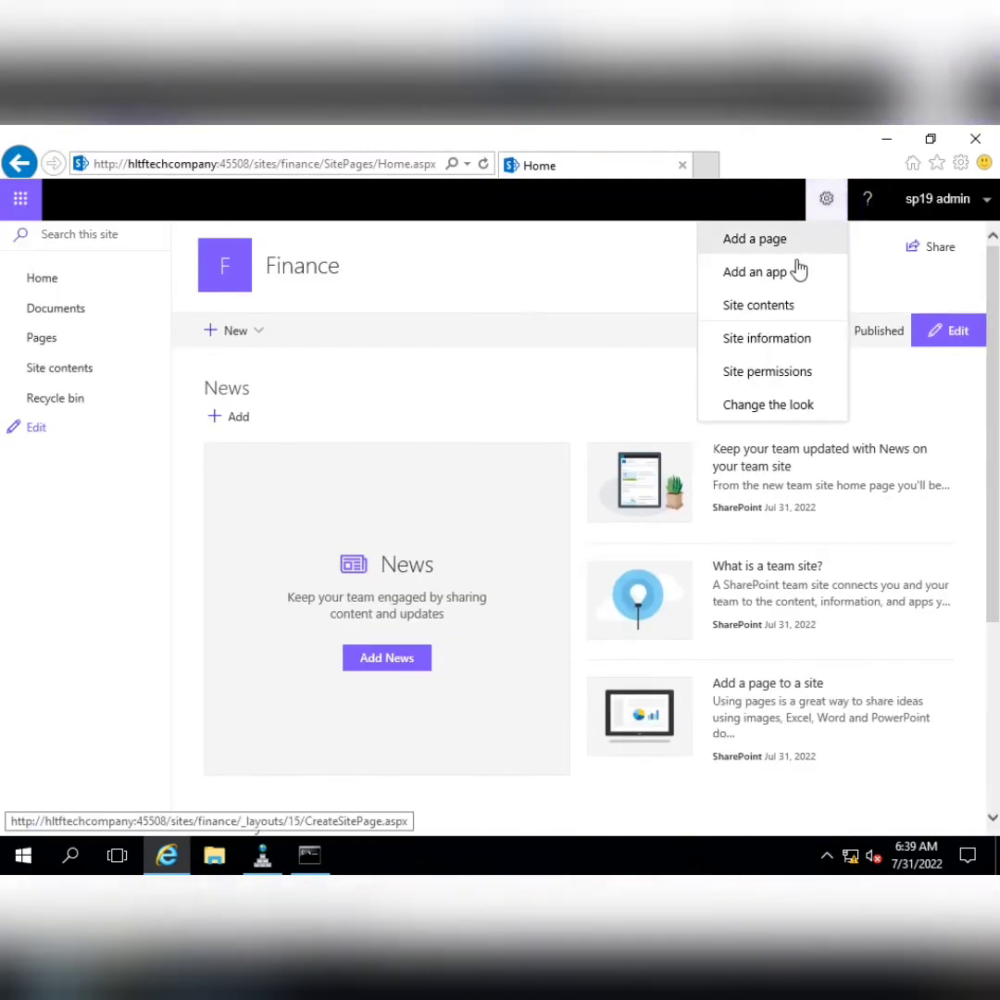
pyautogui.click(786, 339)
pyautogui.click(858, 471)
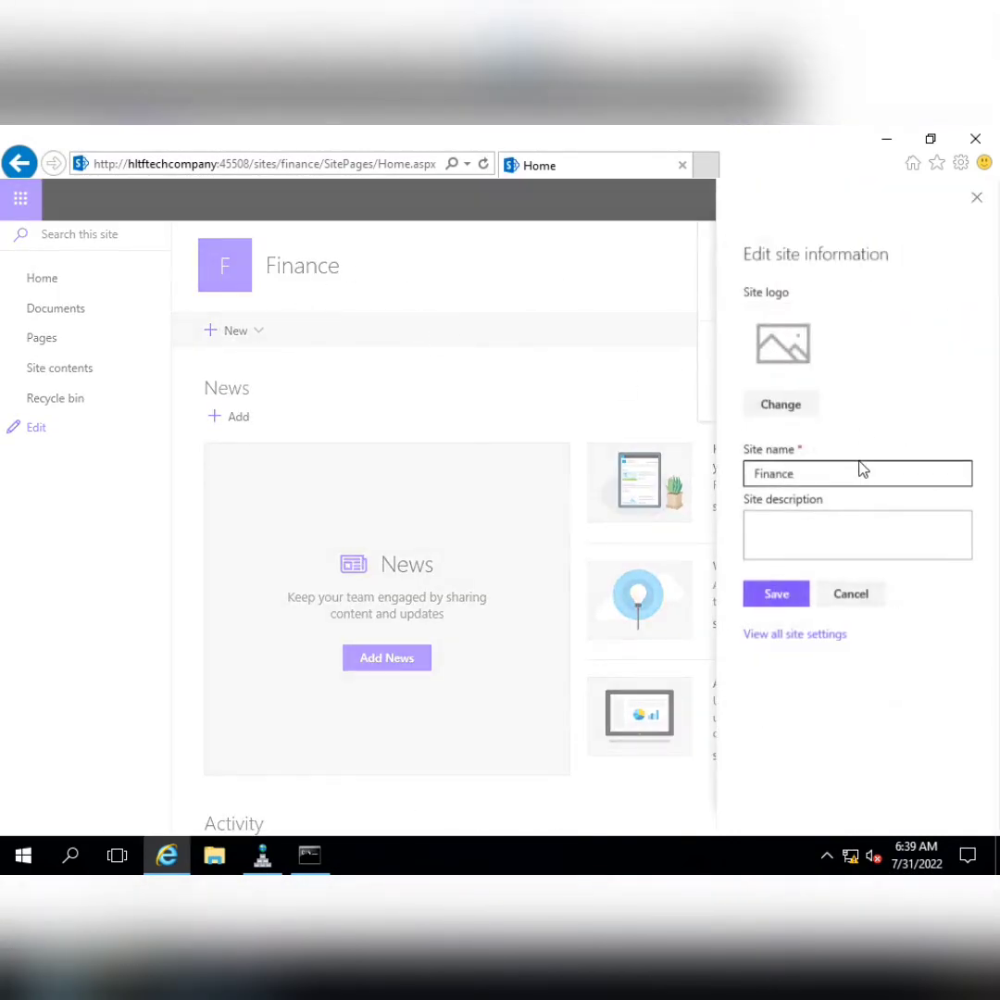
pyautogui.write('Depar')
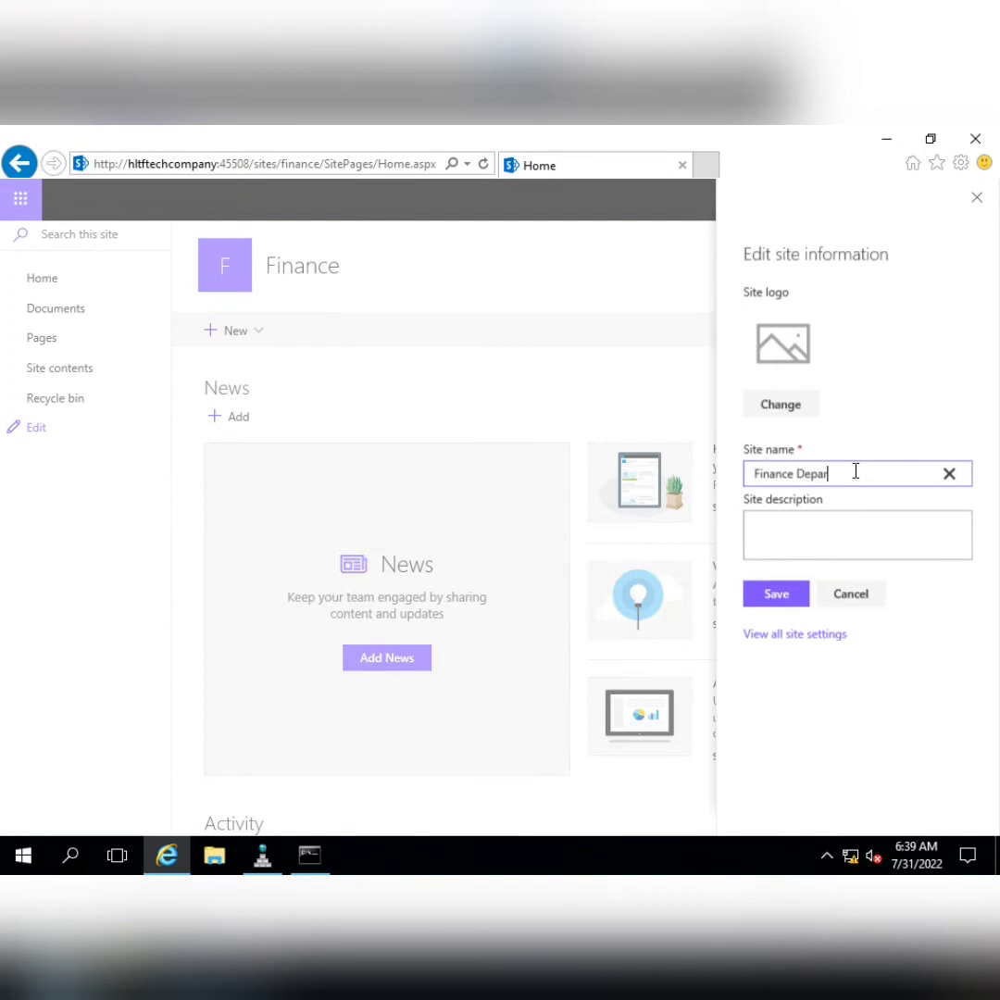
pyautogui.write('tment')
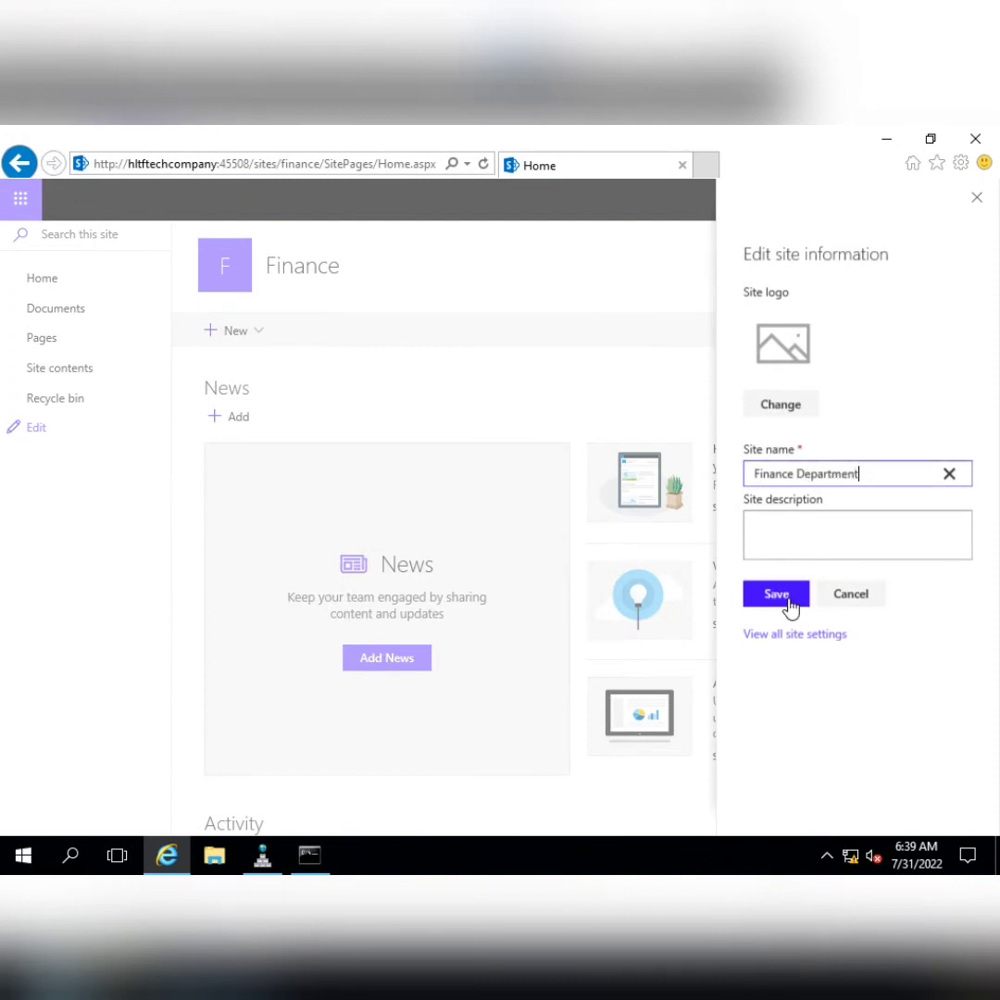
pyautogui.click(787, 601)
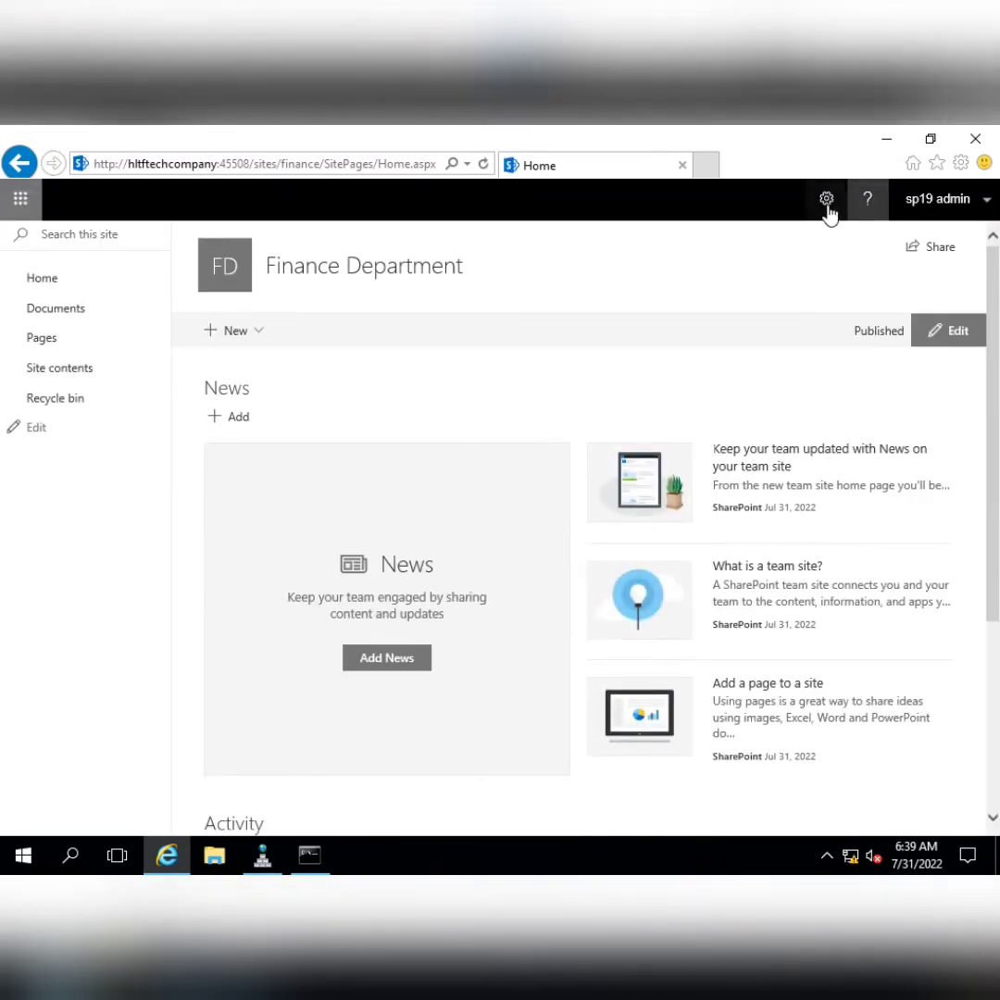
# Apply the Dark Blue theme and start editing the Finance site's left navigation
pyautogui.click(826, 198)
pyautogui.click(789, 422)
pyautogui.scroll(-2, 875, 660)
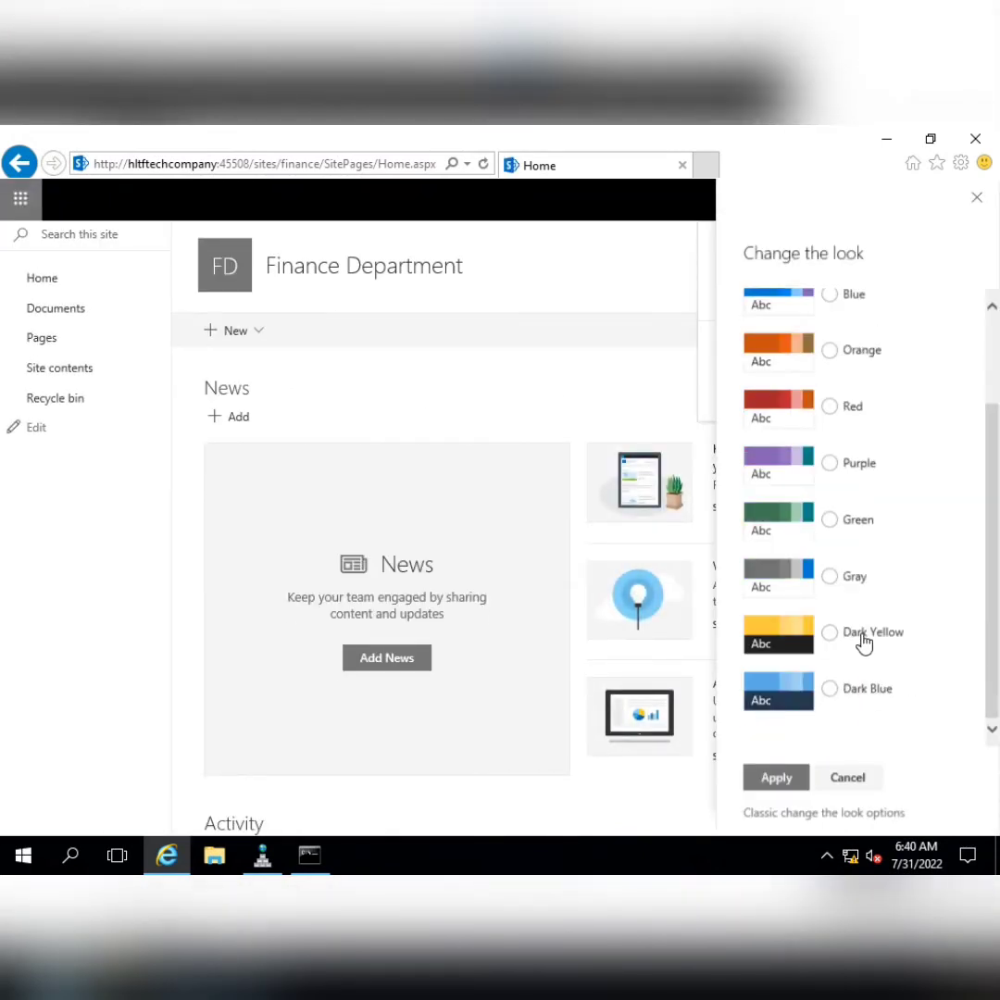
pyautogui.click(838, 701)
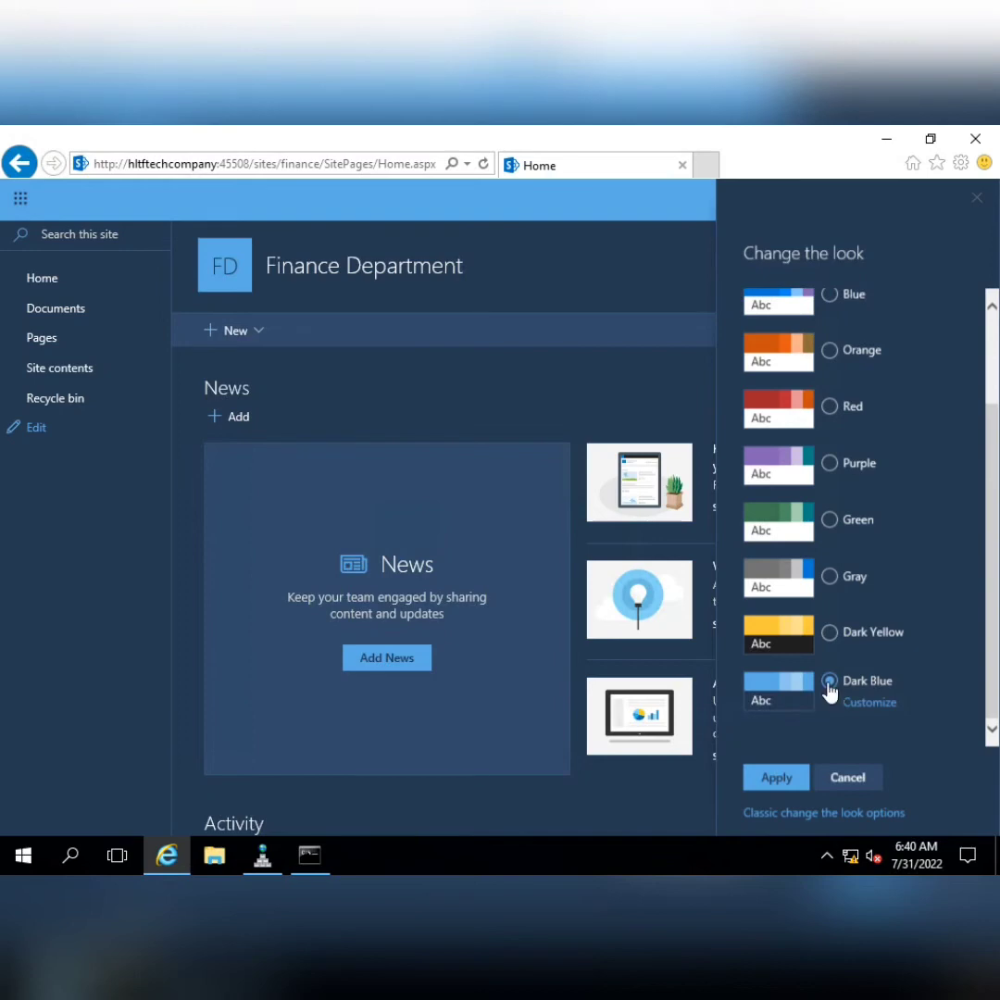
pyautogui.click(777, 780)
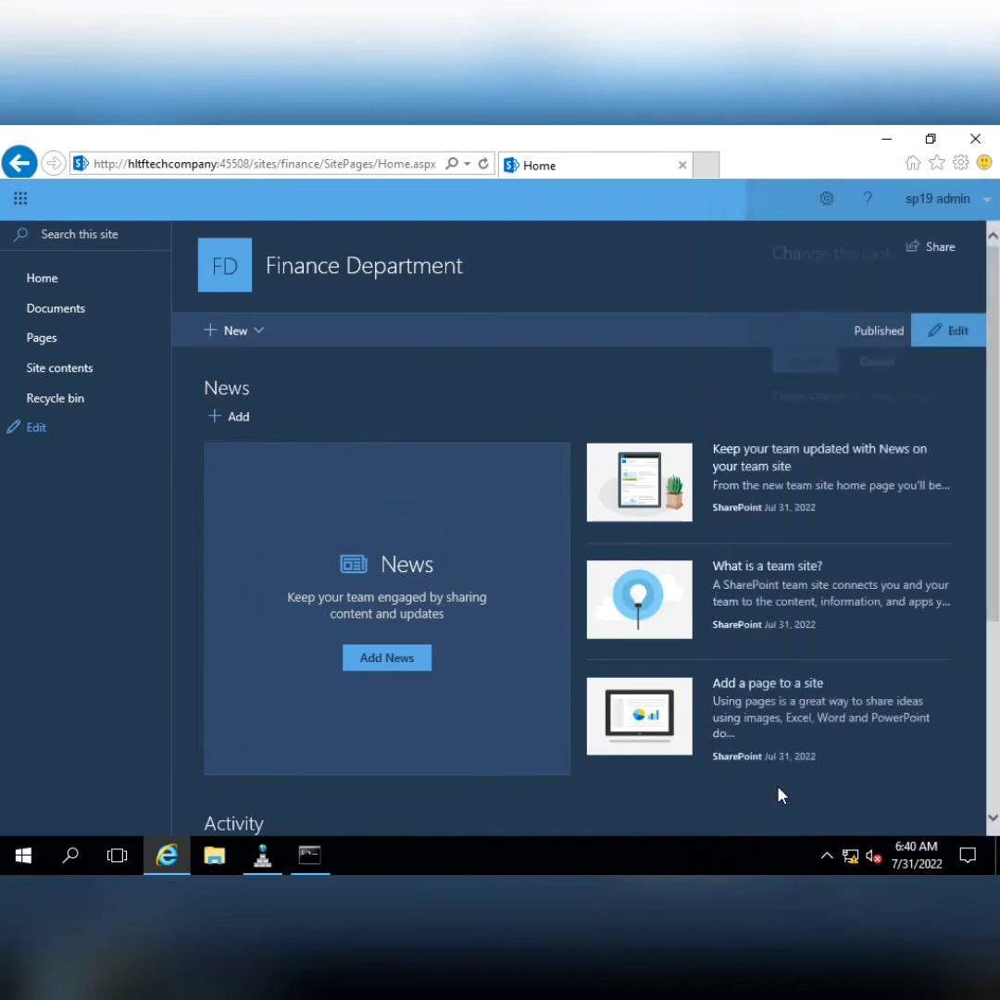
pyautogui.click(39, 428)
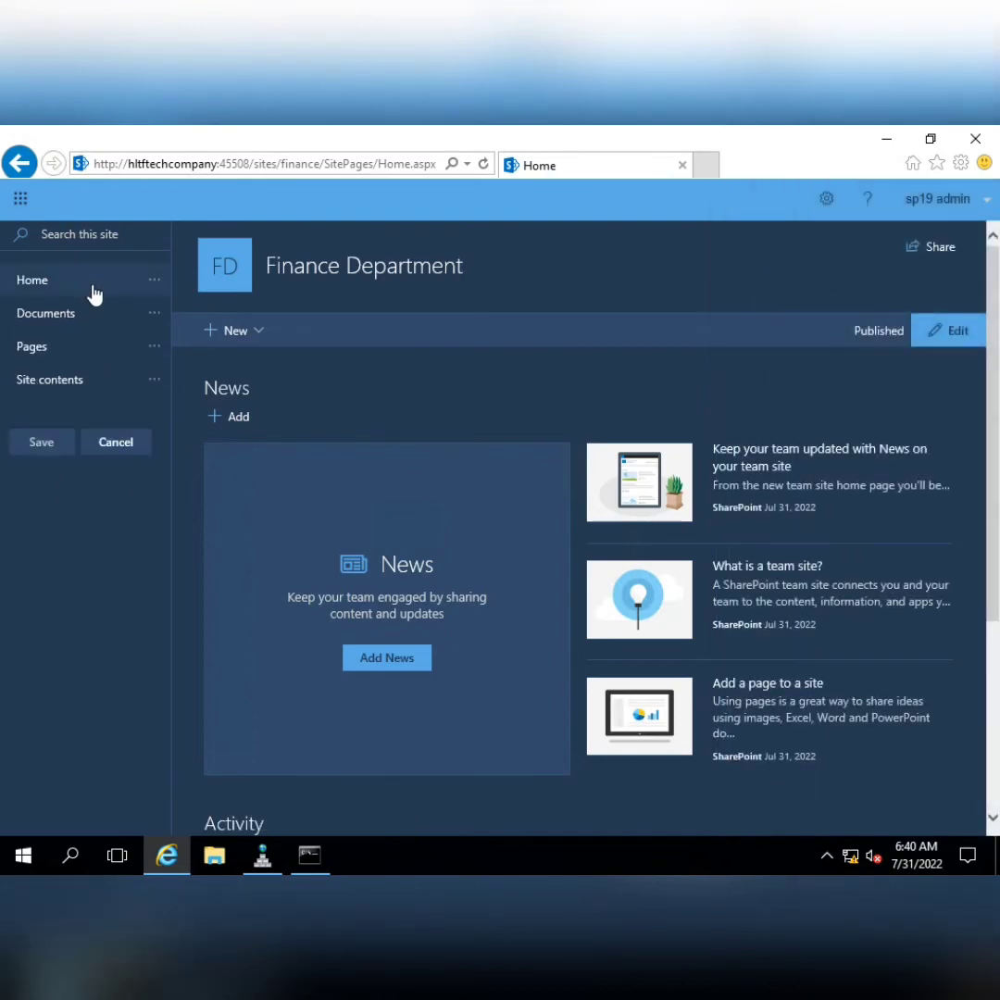
# Change the Home link to 'HltfTech Homepage' at address '/', save, and follow it to the root
pyautogui.click(158, 281)
pyautogui.click(168, 314)
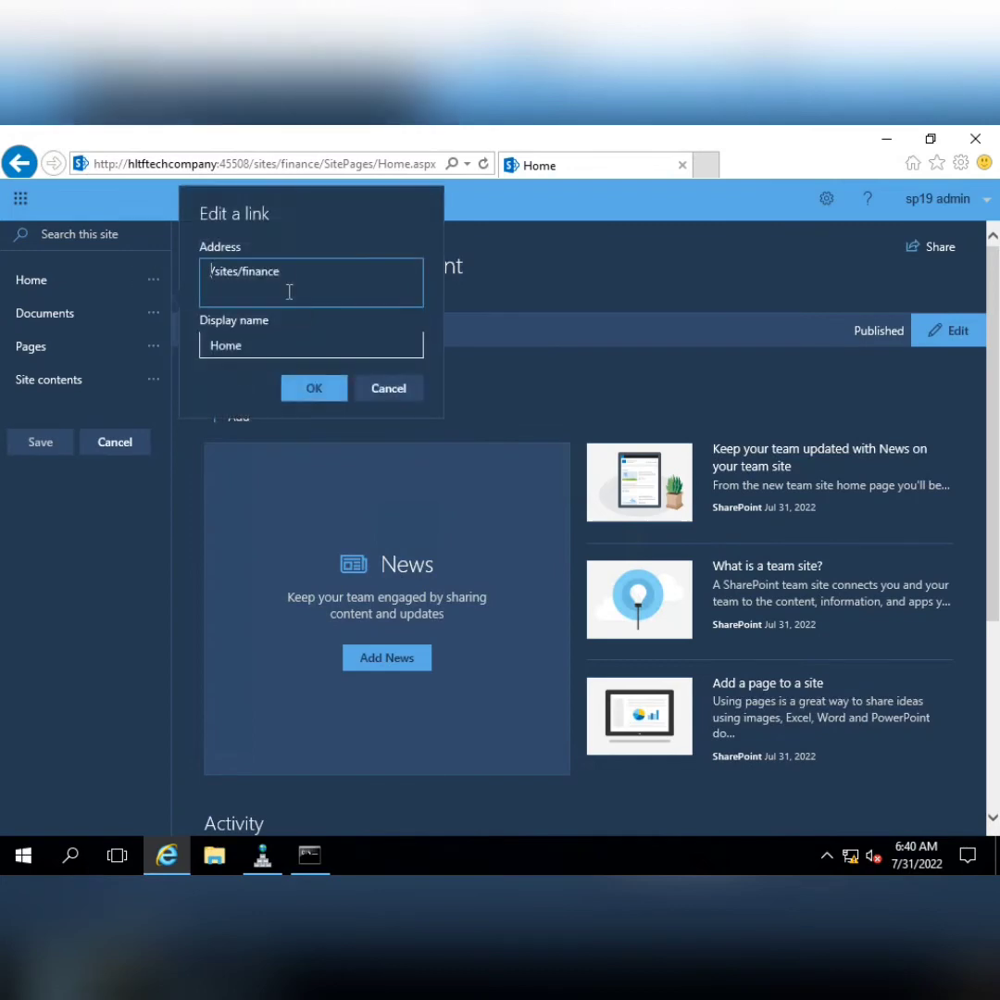
pyautogui.moveTo(281, 271); pyautogui.dragTo(227, 273)
pyautogui.press('BackSpace')
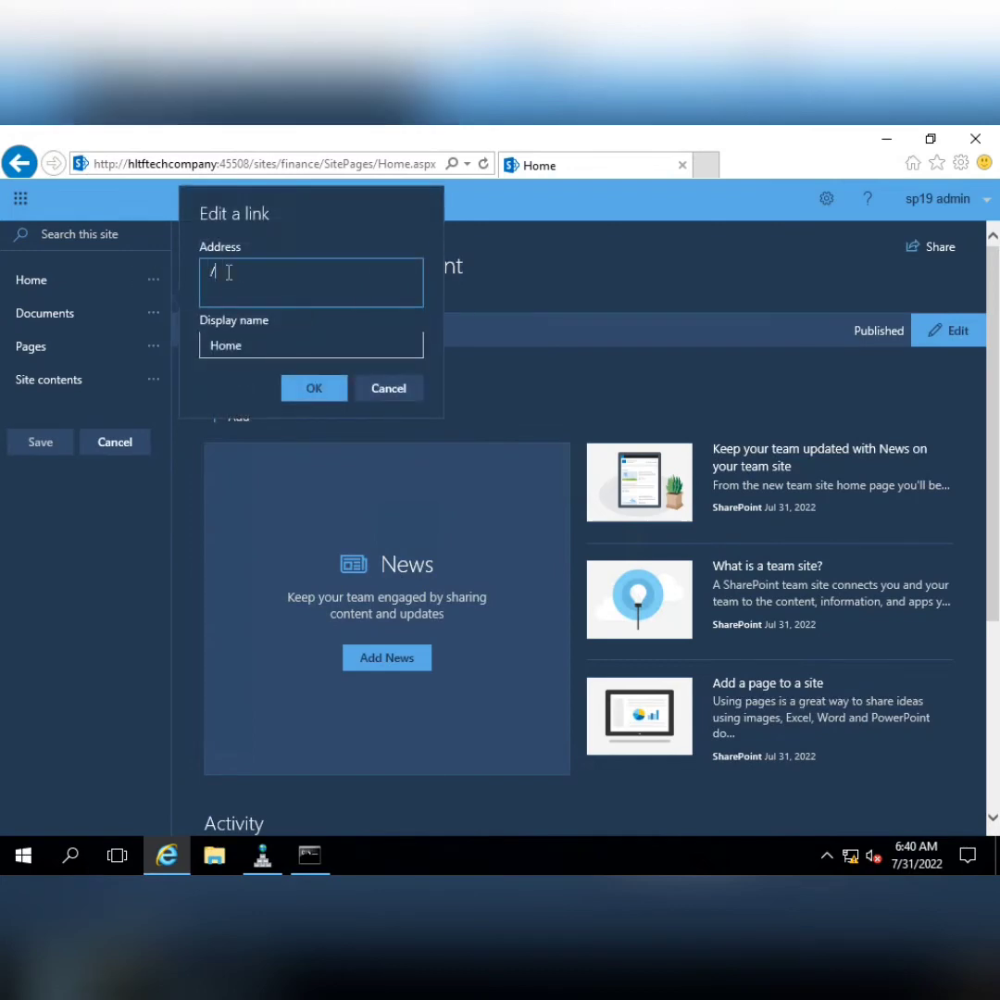
pyautogui.press('Tab')
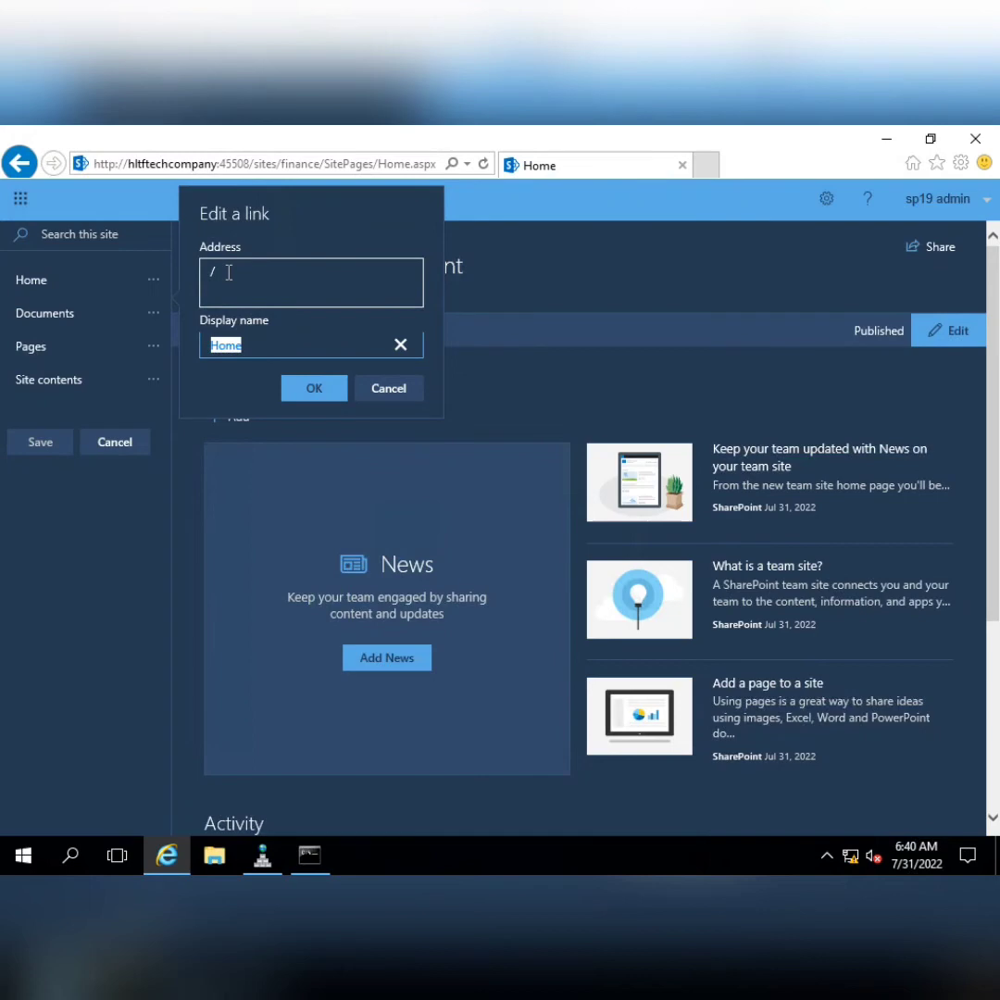
pyautogui.write('HltfTech Homepage')
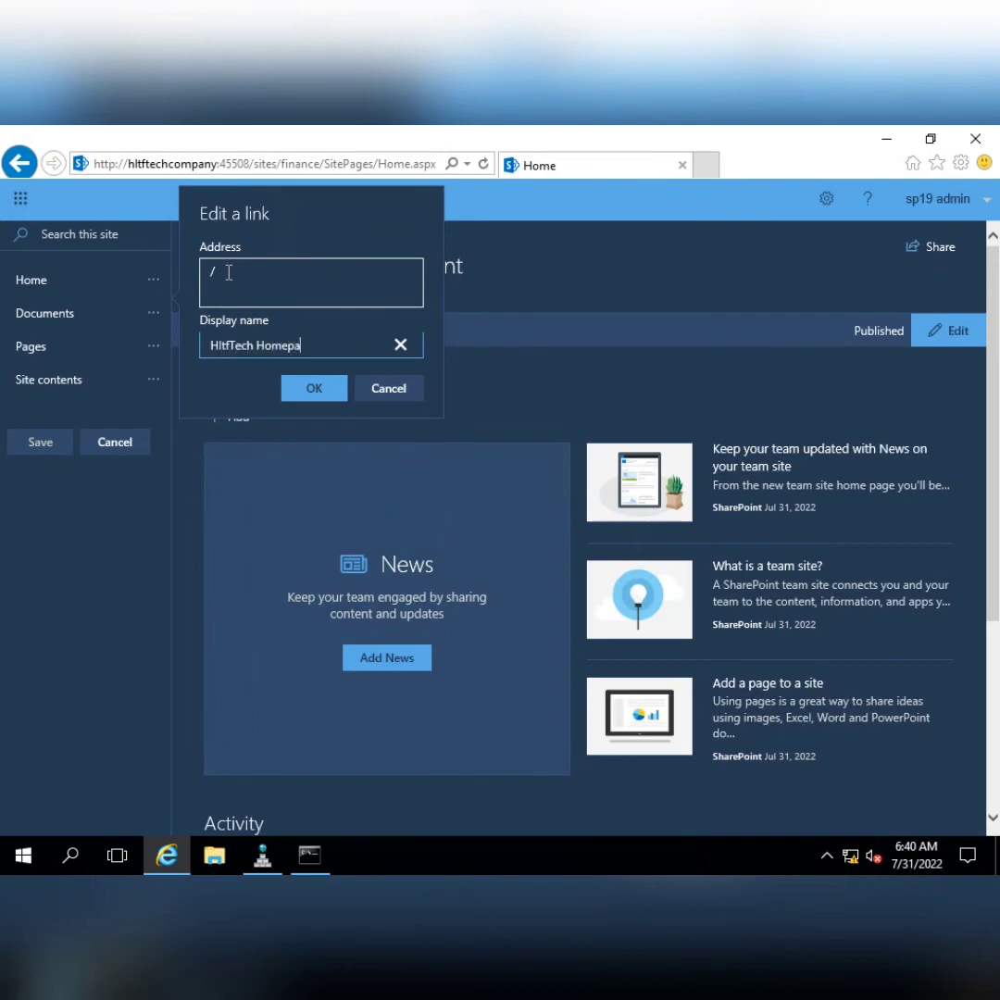
pyautogui.click(306, 389)
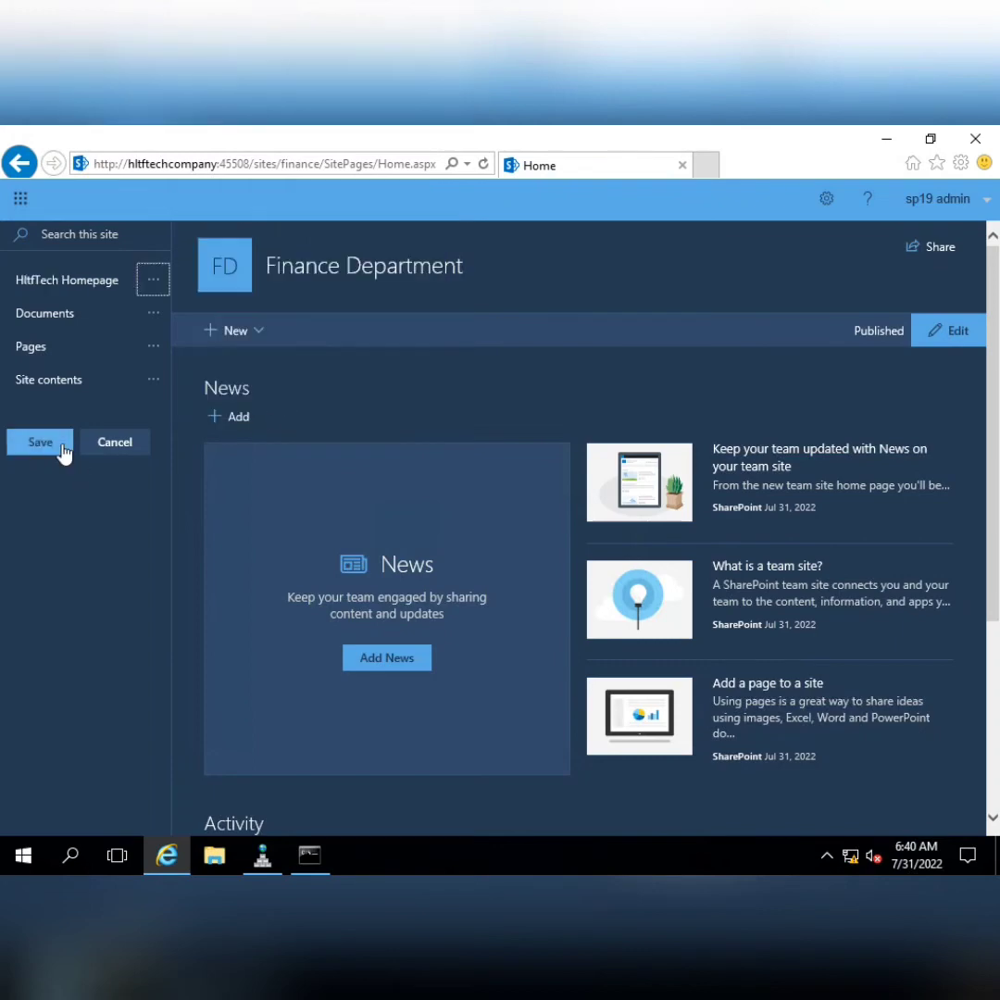
pyautogui.click(57, 446)
pyautogui.click(62, 282)
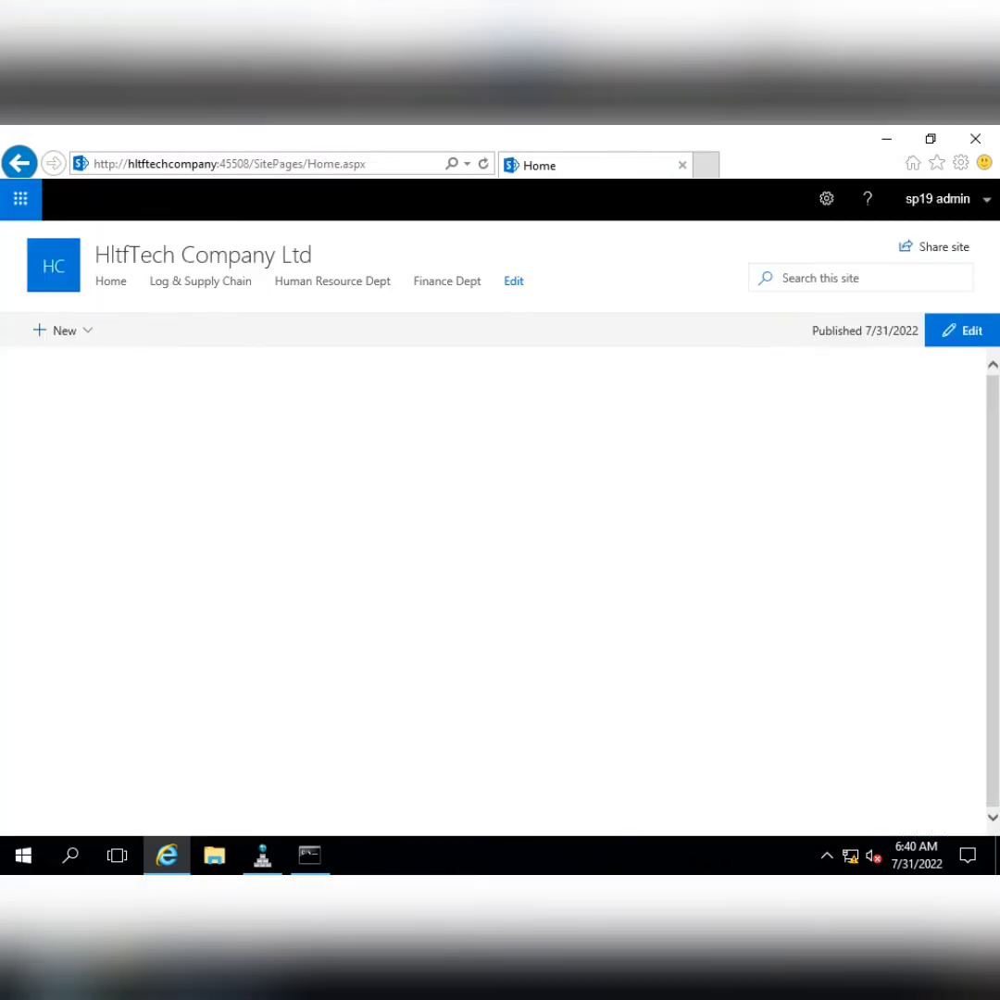
pyautogui.moveTo(678, 131)
pyautogui.click(639, 140)
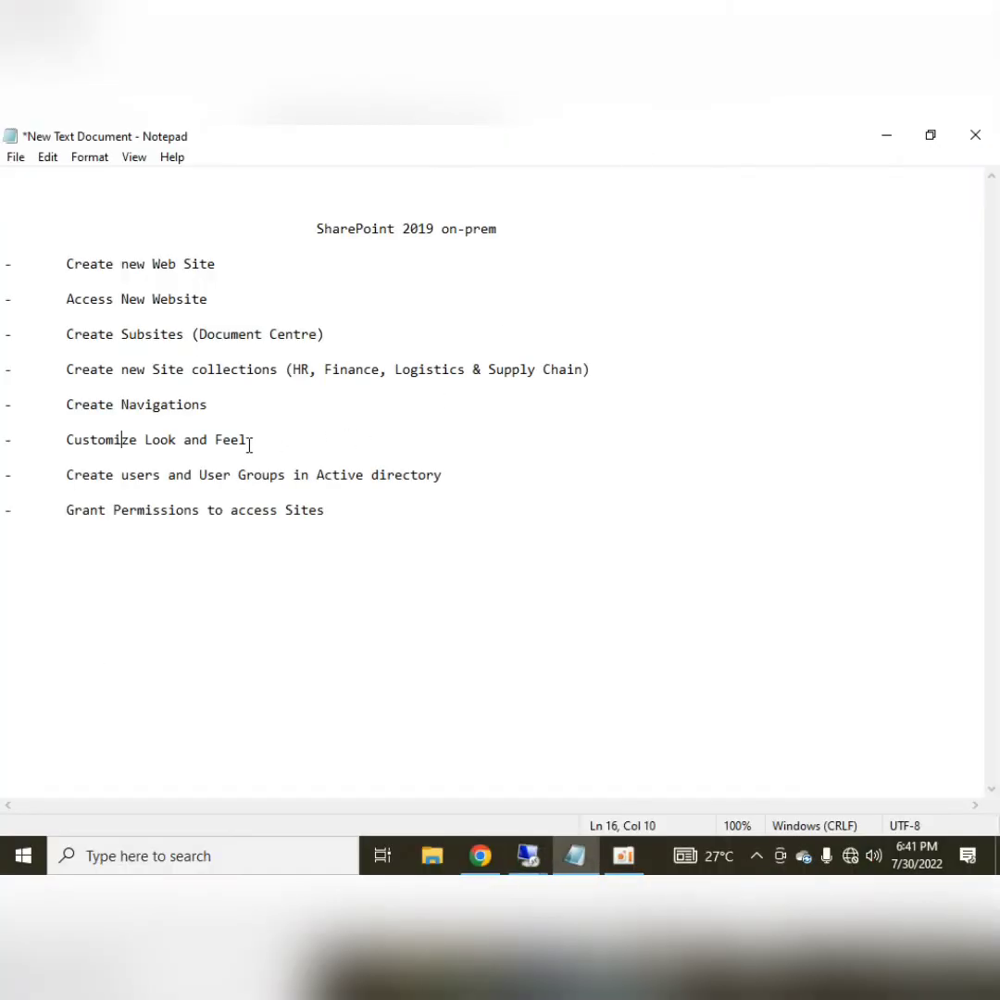
pyautogui.click(585, 455)
pyautogui.hotkey('shift', 'Home')
pyautogui.hotkey('shift', 'Up')
pyautogui.hotkey('shift', 'Up')
pyautogui.hotkey('shift', 'Up')
pyautogui.hotkey('shift', 'Up')
pyautogui.hotkey('shift', 'Up')
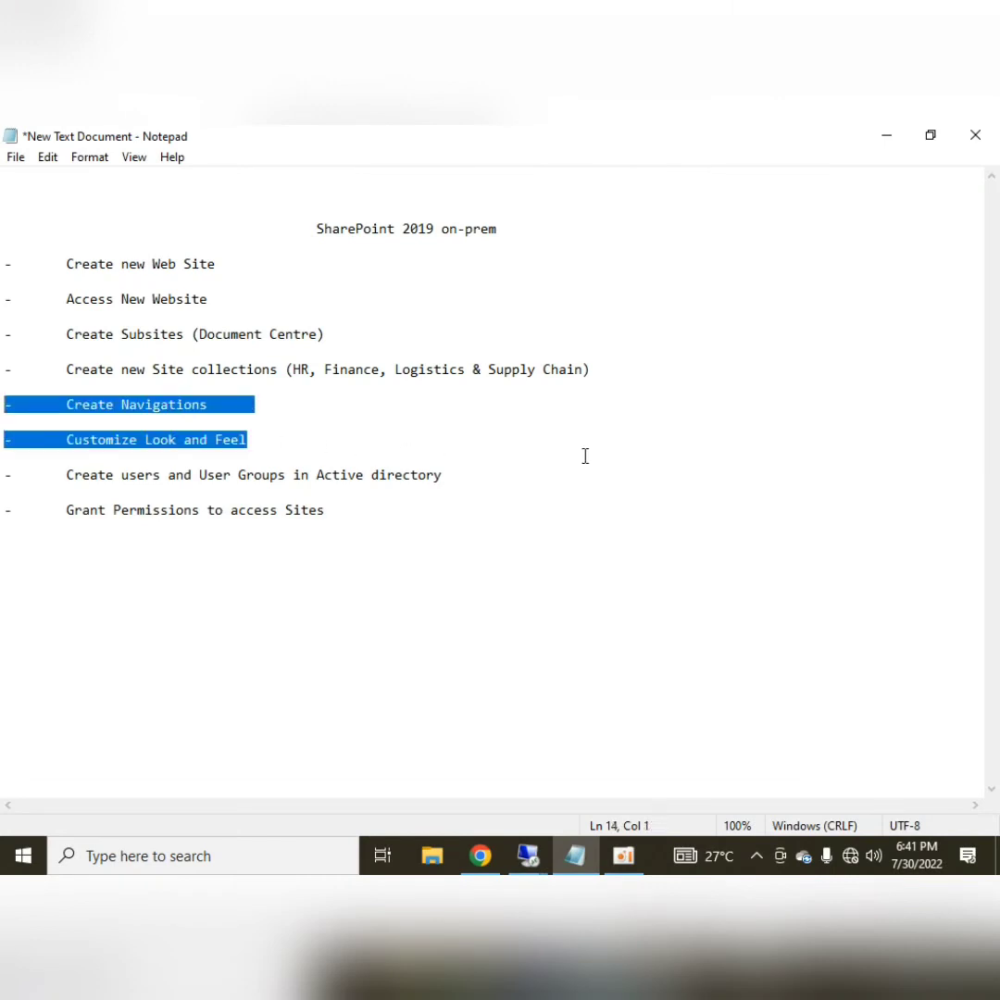
pyautogui.hotkey('shift', 'Up')
pyautogui.hotkey('shift', 'Up')
pyautogui.hotkey('shift', 'Up')
pyautogui.hotkey('shift', 'Up')
pyautogui.hotkey('shift', 'Up')
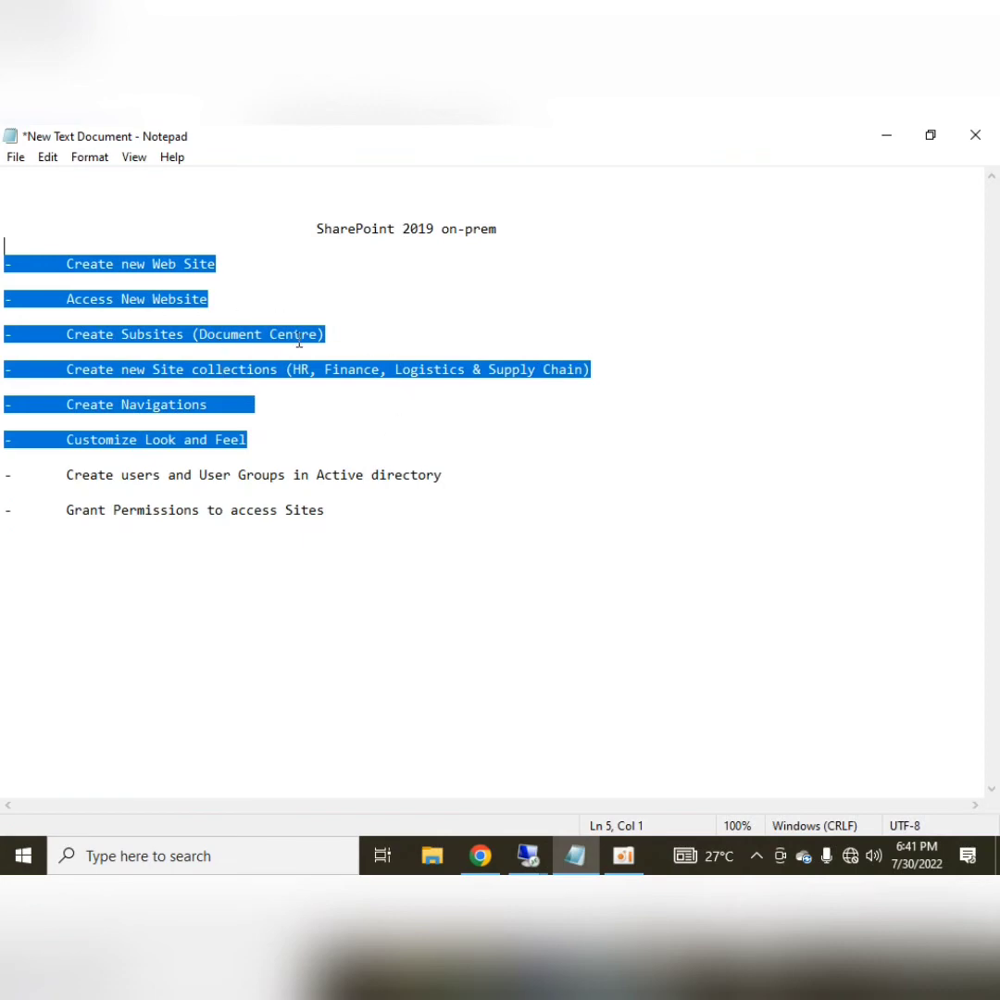
pyautogui.click(534, 866)
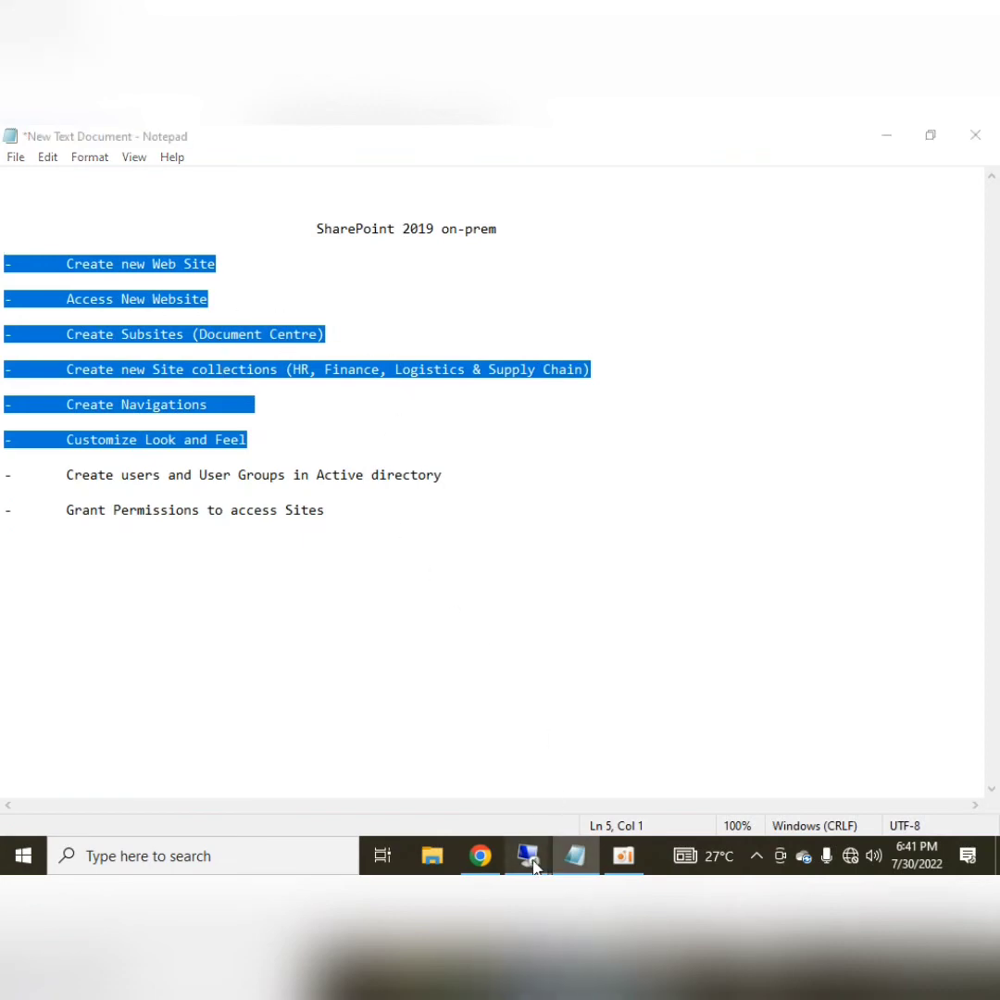
pyautogui.click(318, 760)
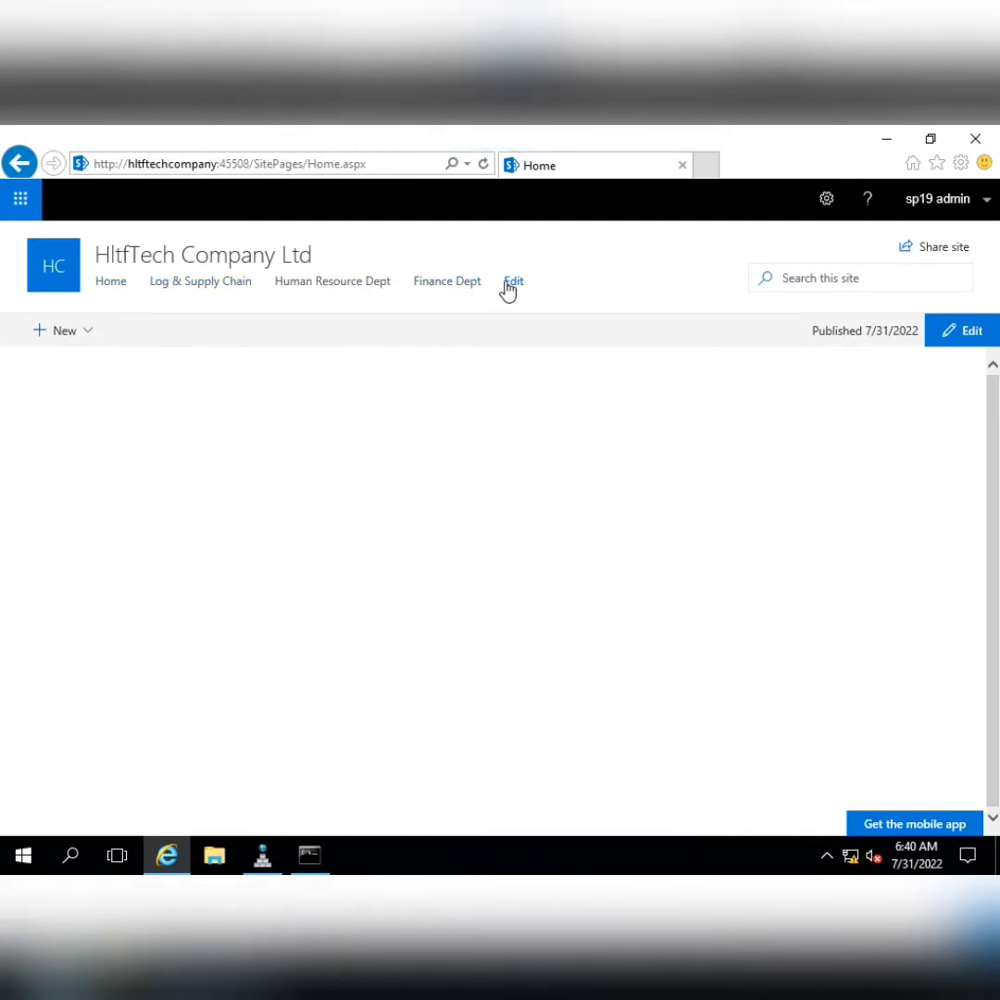
# Open the root site's contents and list its subsites
pyautogui.click(828, 200)
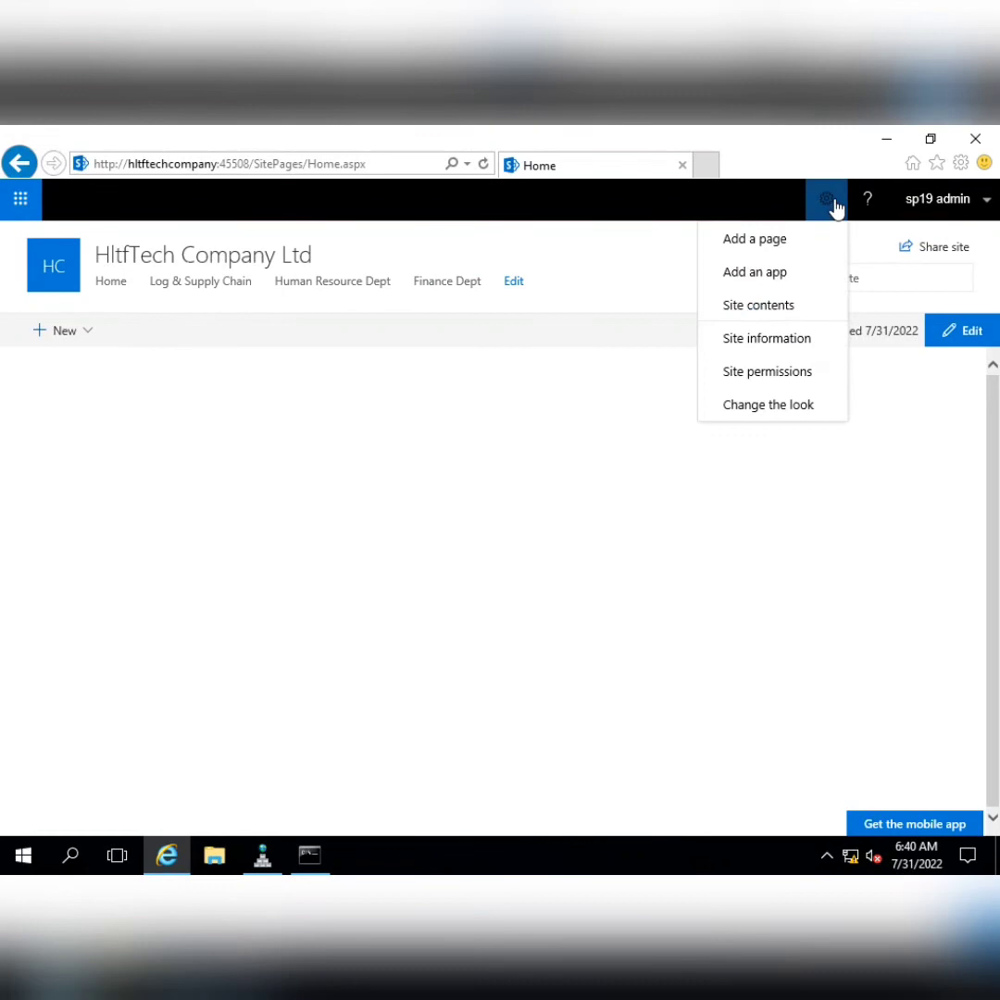
pyautogui.click(779, 306)
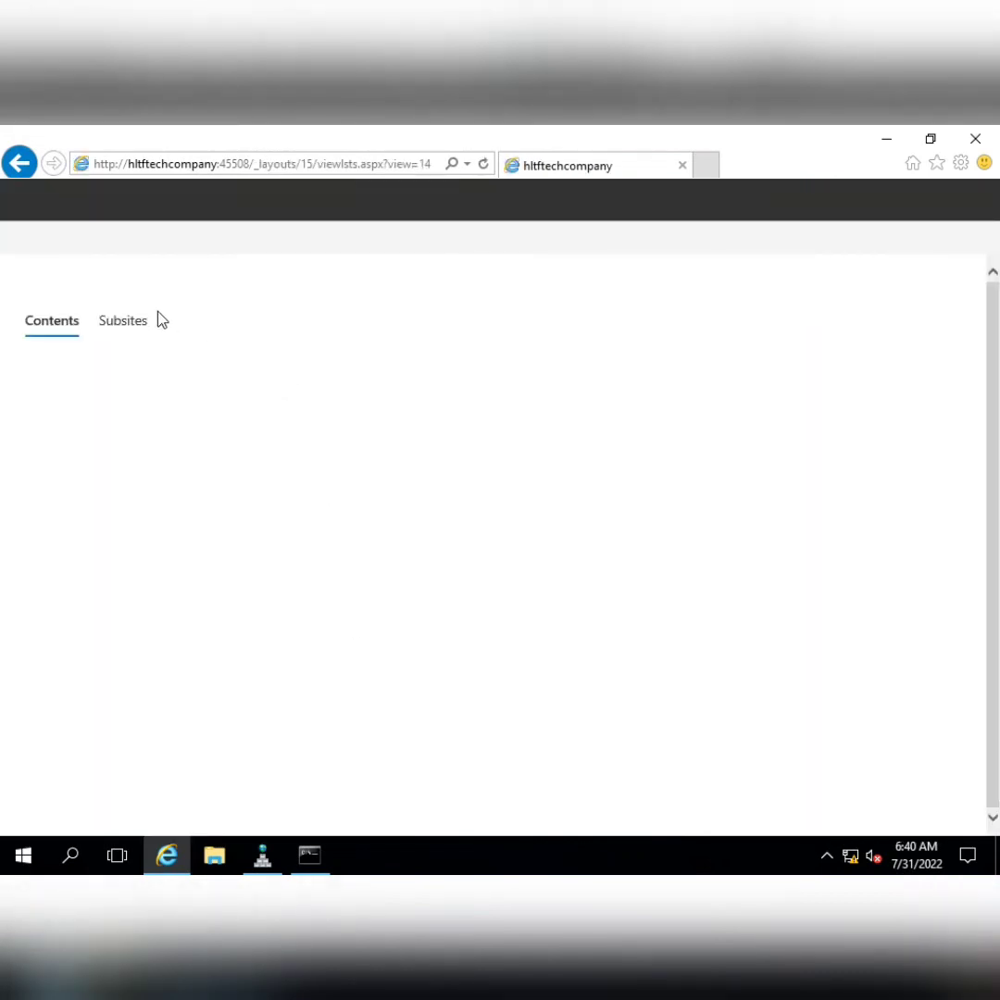
pyautogui.click(125, 415)
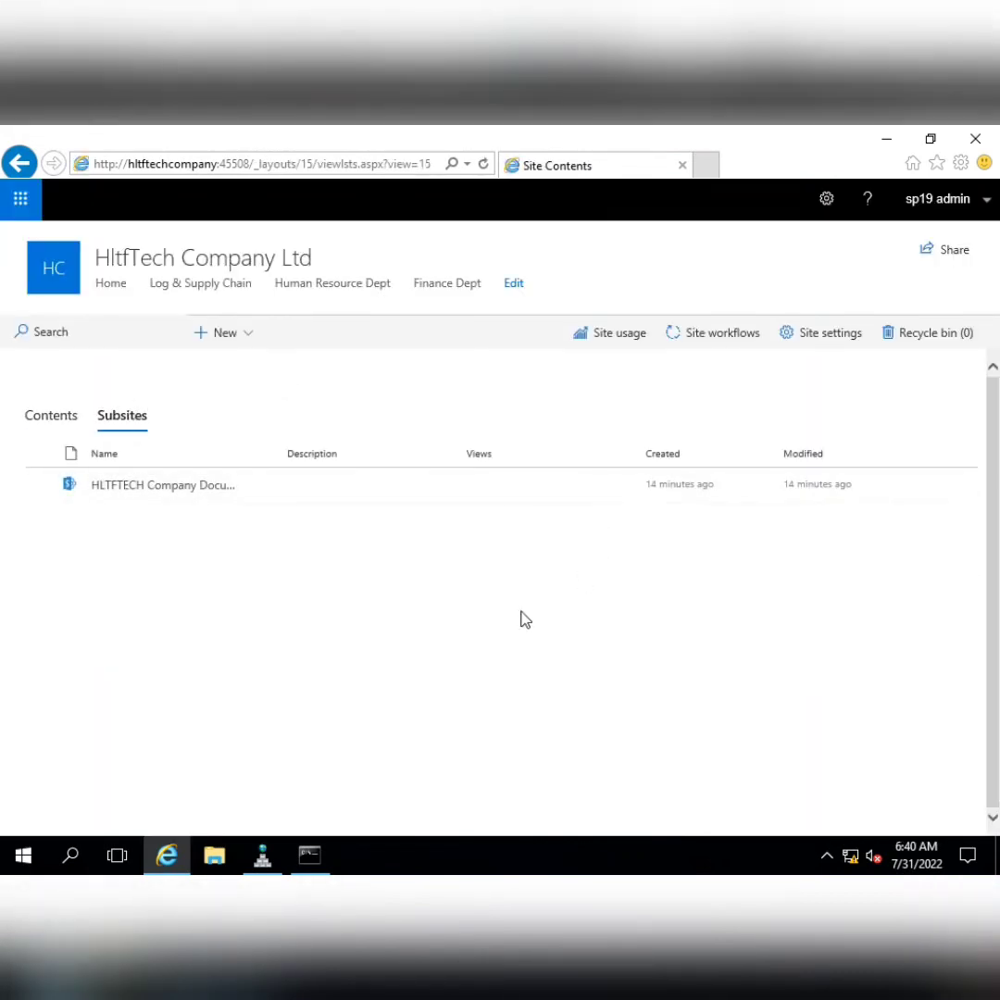
# Open the Document Centre subsite in a new tab, copy its web address, and close it
pyautogui.click(258, 488)
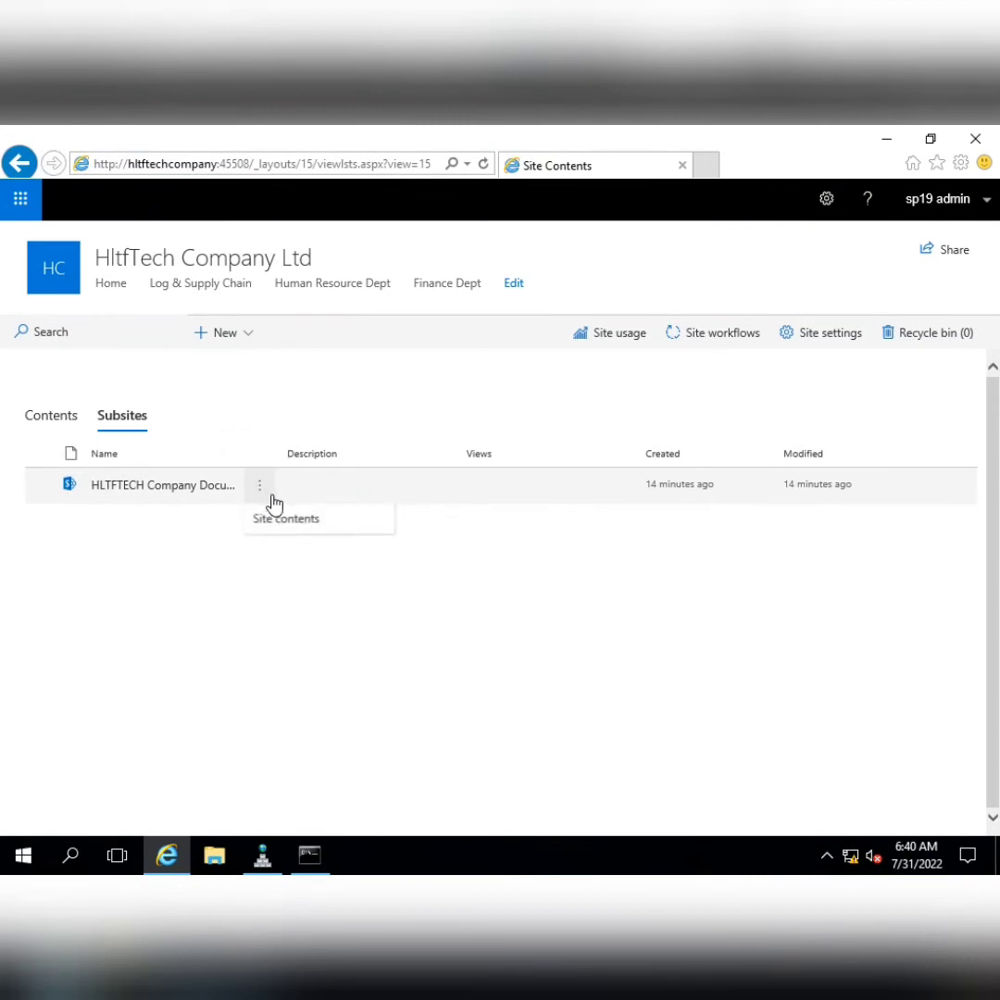
pyautogui.click(130, 496)
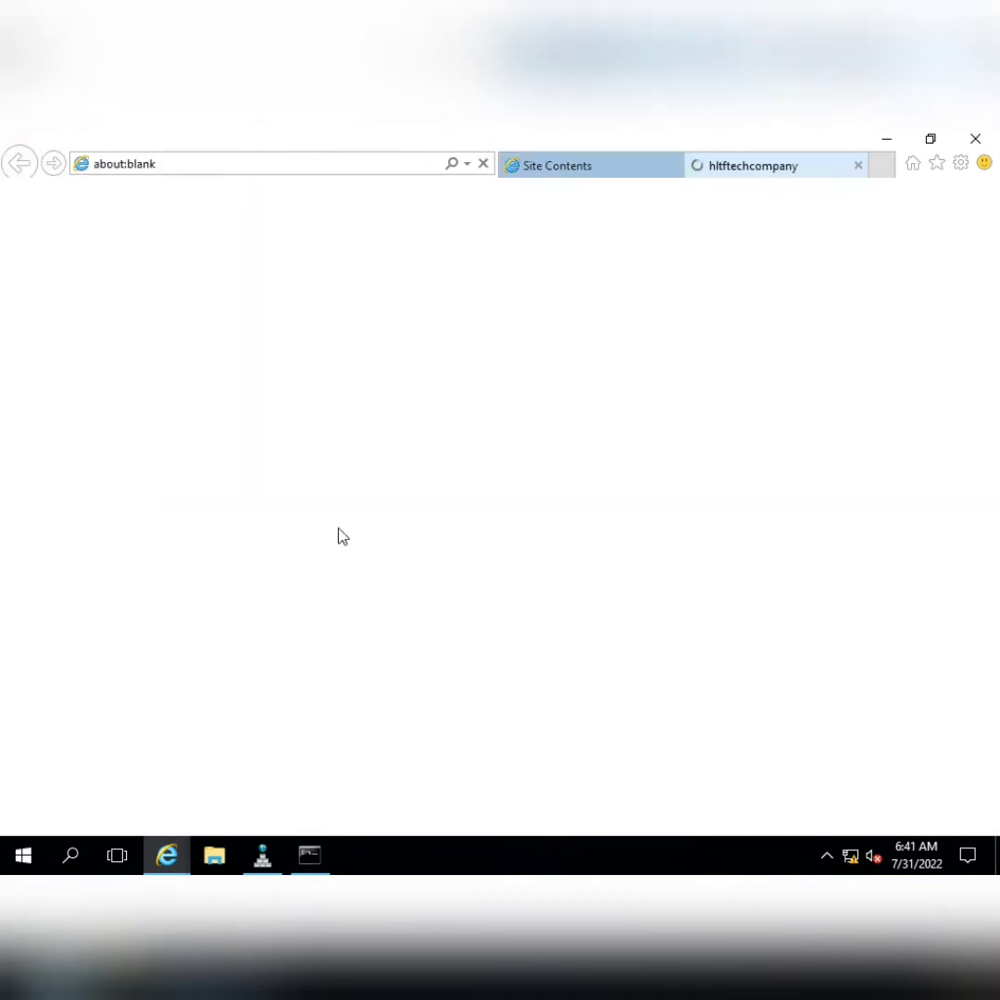
pyautogui.click(383, 168)
pyautogui.hotkey('ctrl', 'c')
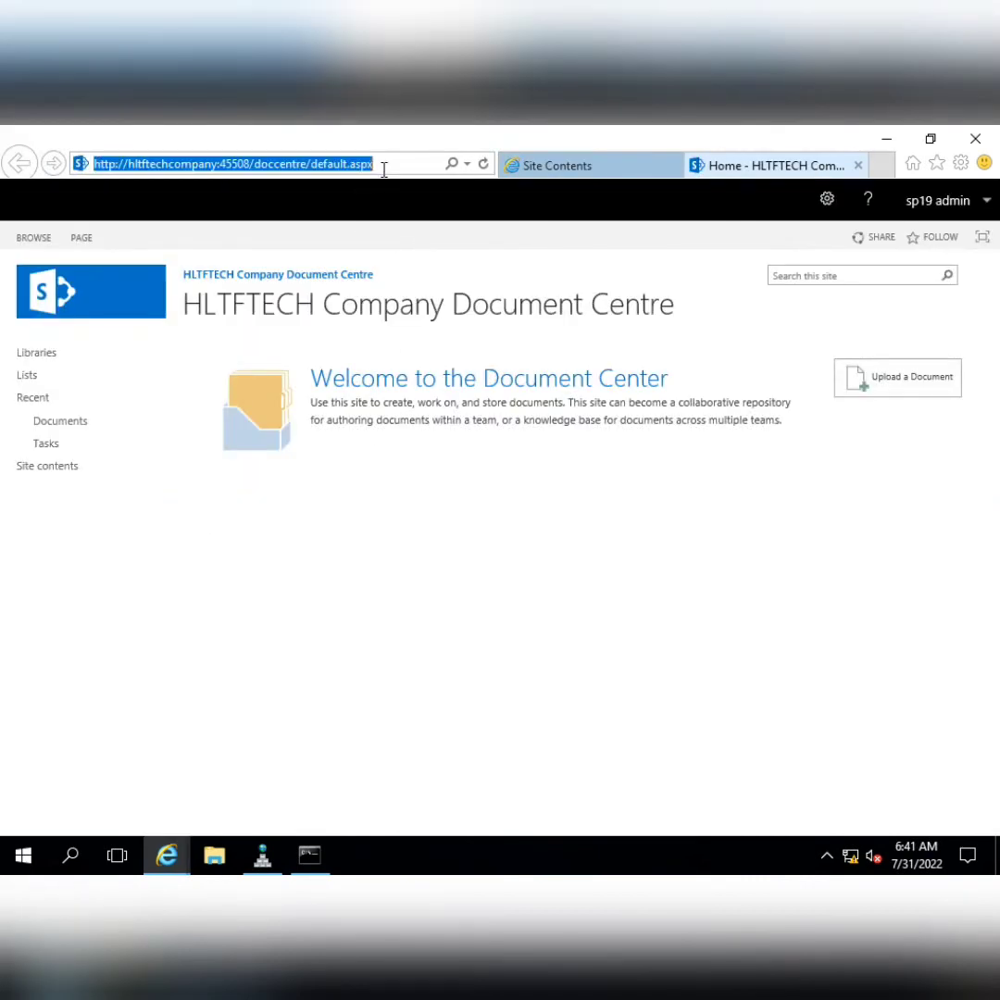
pyautogui.click(857, 165)
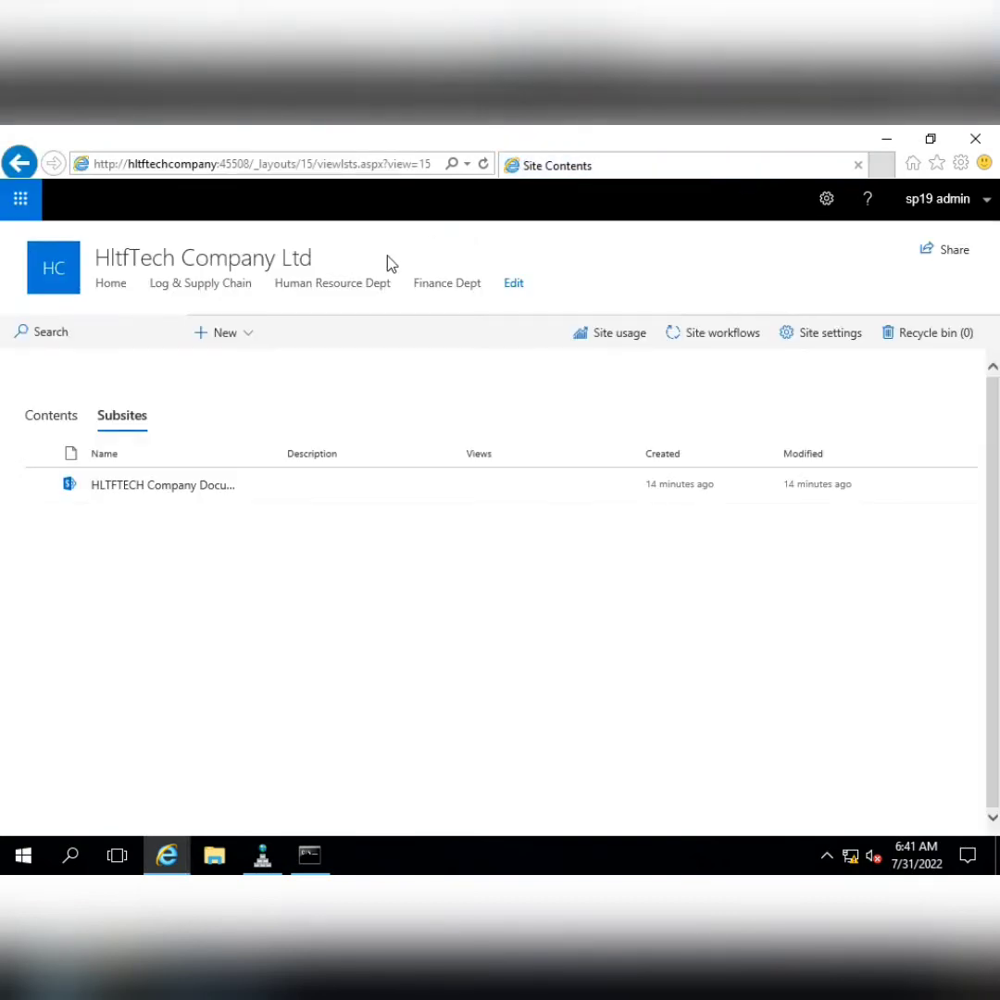
# Add a 'HltfTech Document Centre' navigation link to the pasted subsite address, save, and go Home
pyautogui.click(513, 284)
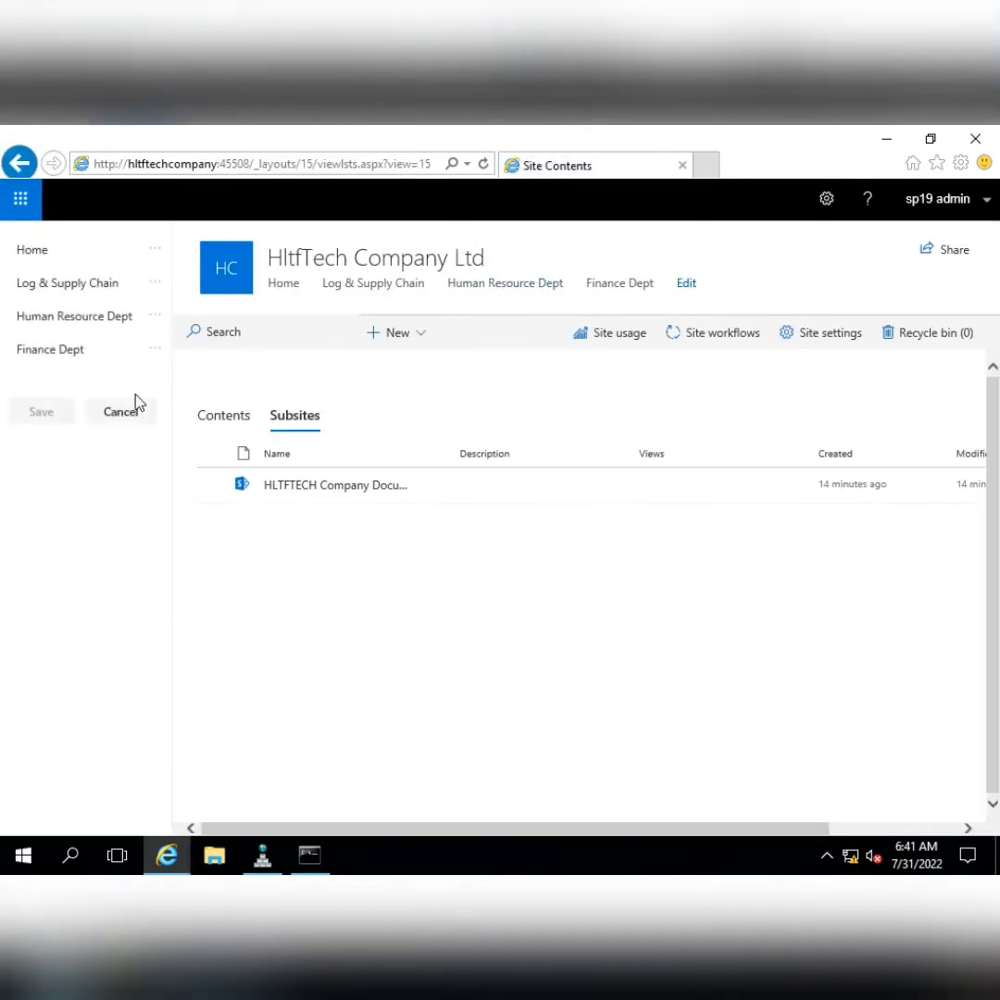
pyautogui.click(86, 367)
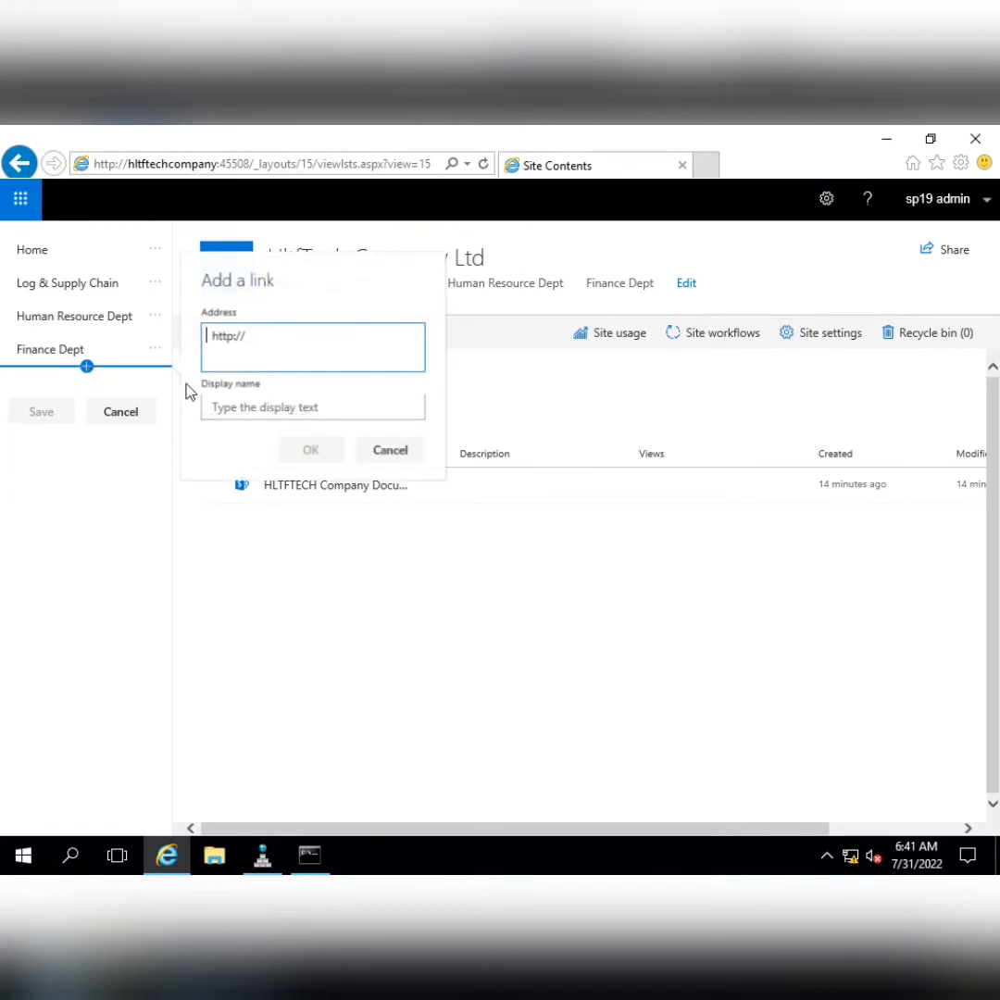
pyautogui.moveTo(246, 336); pyautogui.dragTo(205, 351)
pyautogui.hotkey('ctrl', 'v')
pyautogui.click(261, 406)
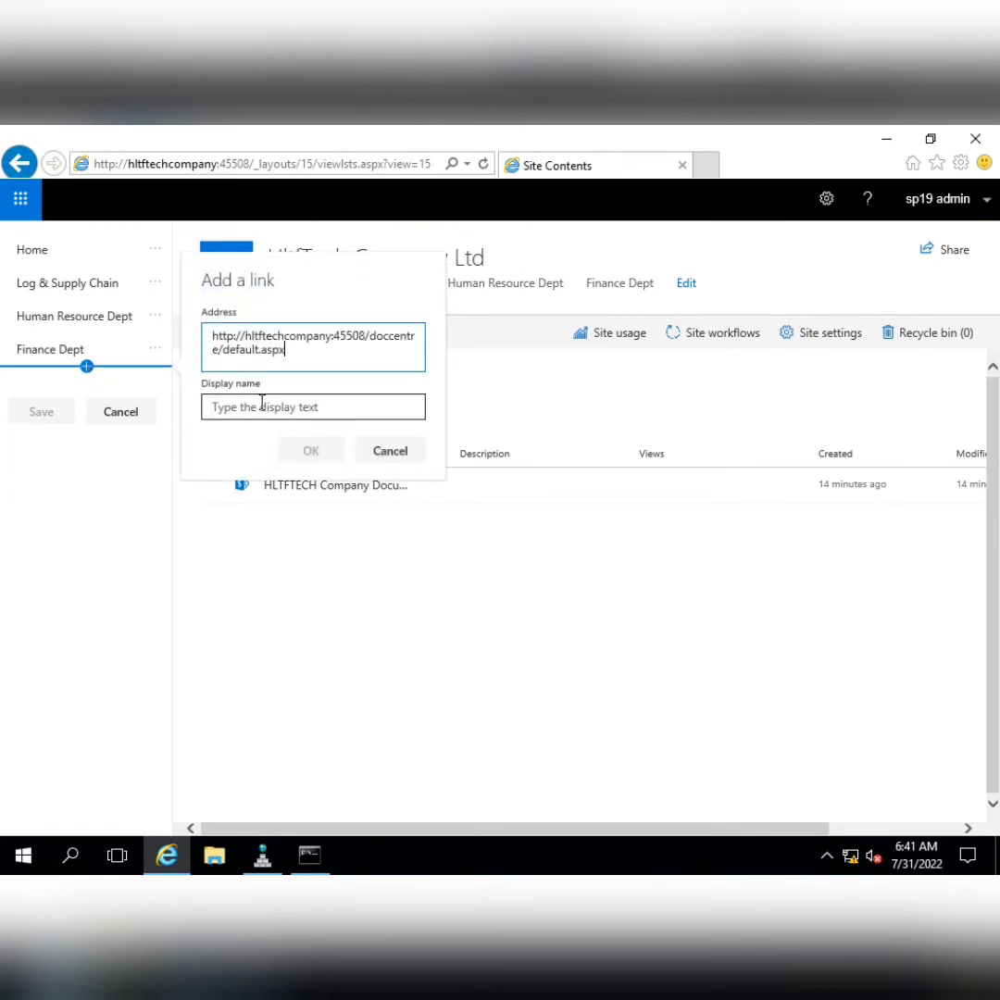
pyautogui.write('Hlt')
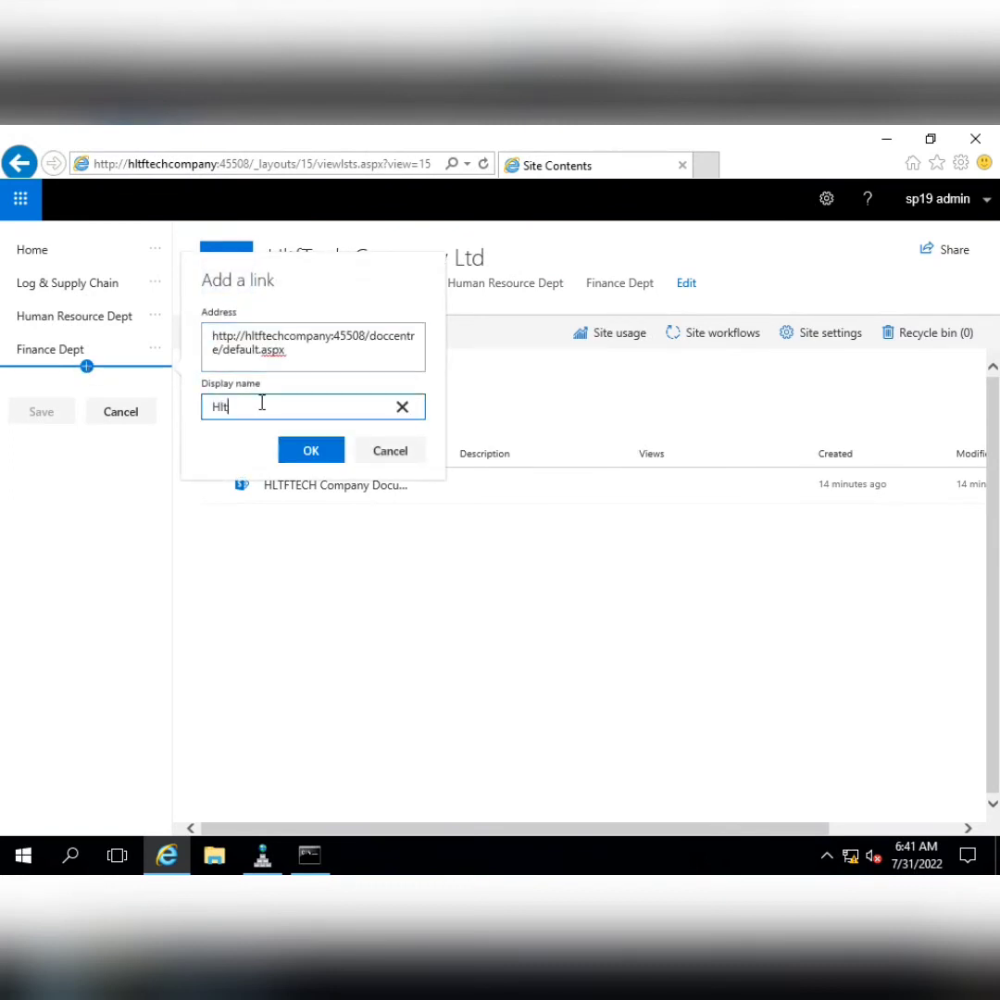
pyautogui.write('fTech Document Centre')
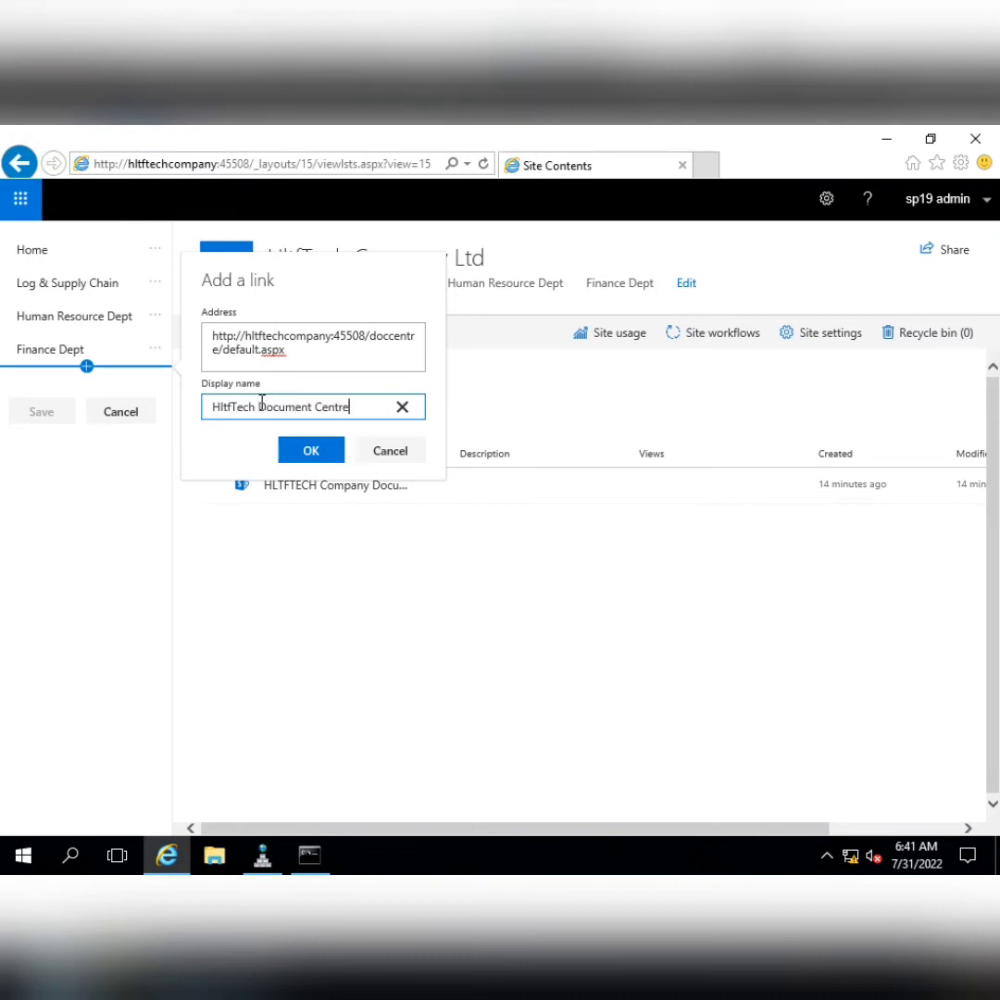
pyautogui.click(311, 450)
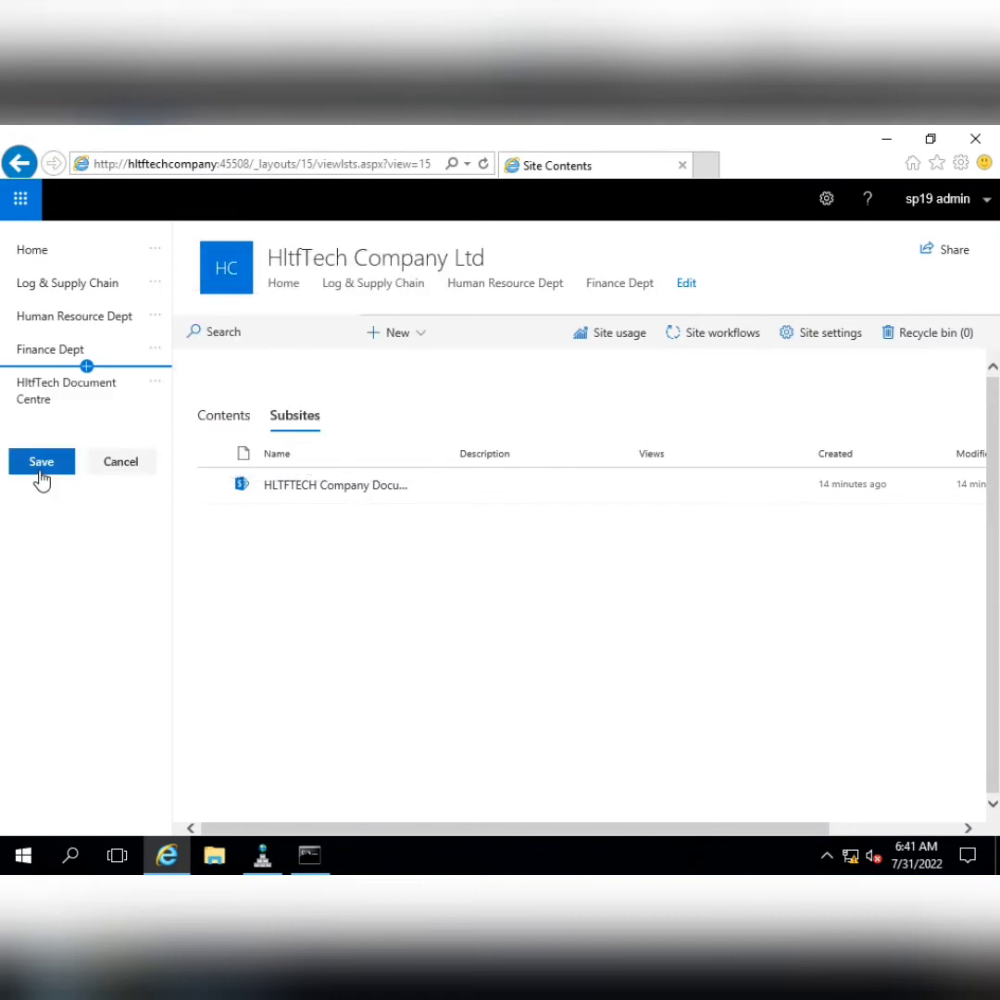
pyautogui.click(41, 479)
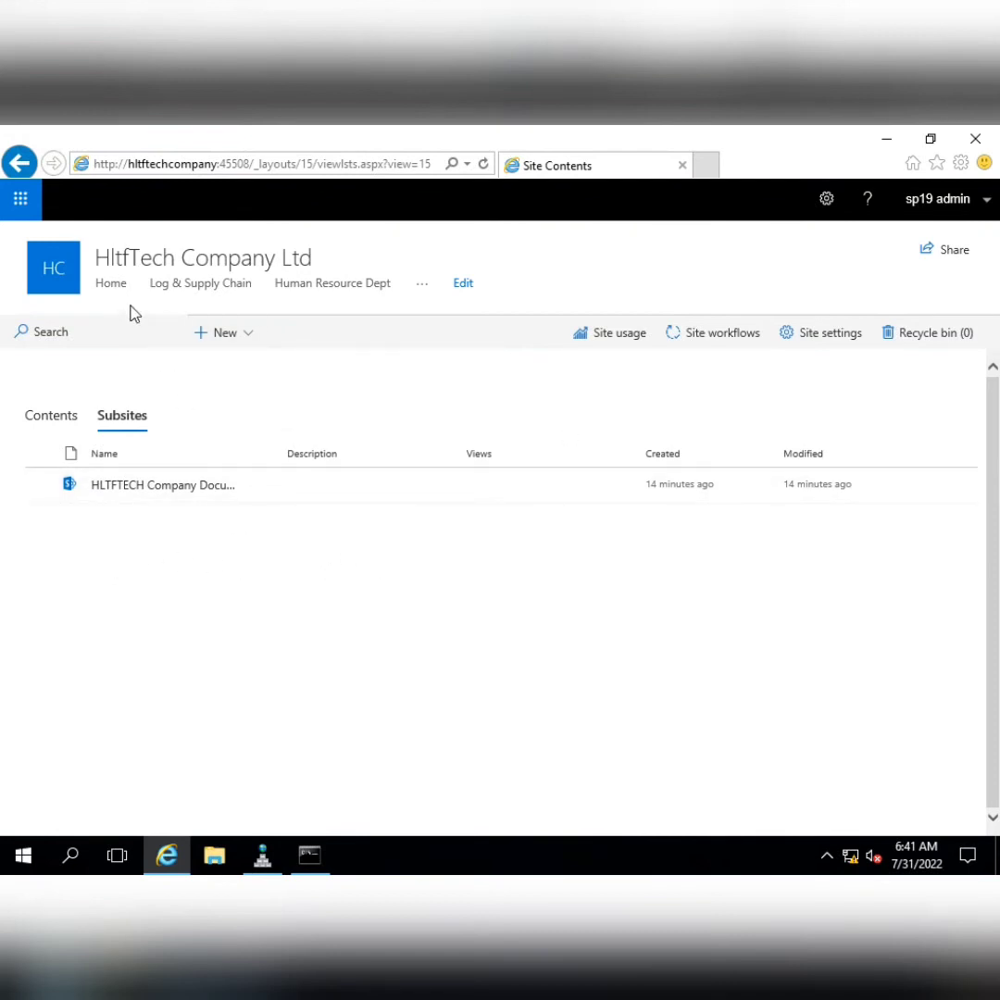
pyautogui.click(111, 283)
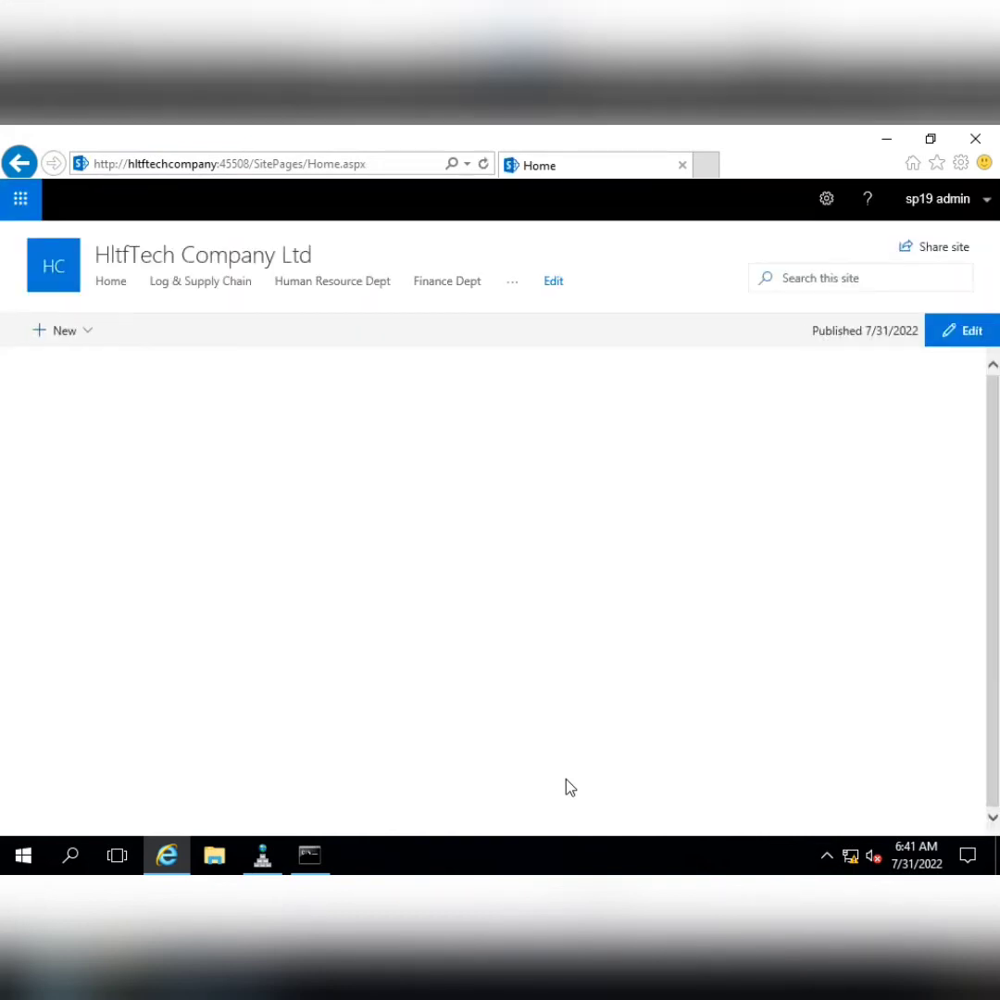
# Reveal the overflow navigation links to confirm HltfTech Document Centre is listed
pyautogui.click(513, 283)
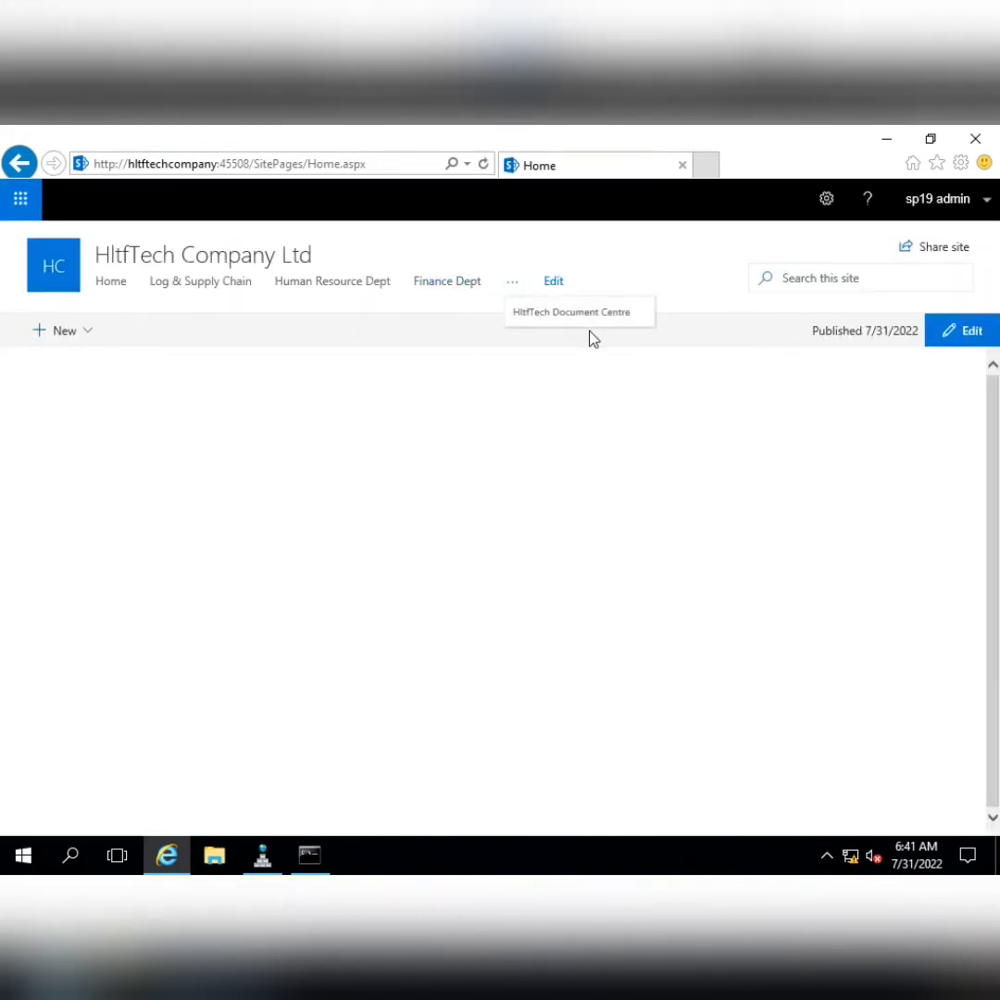
pyautogui.scroll(-1, 510, 491)
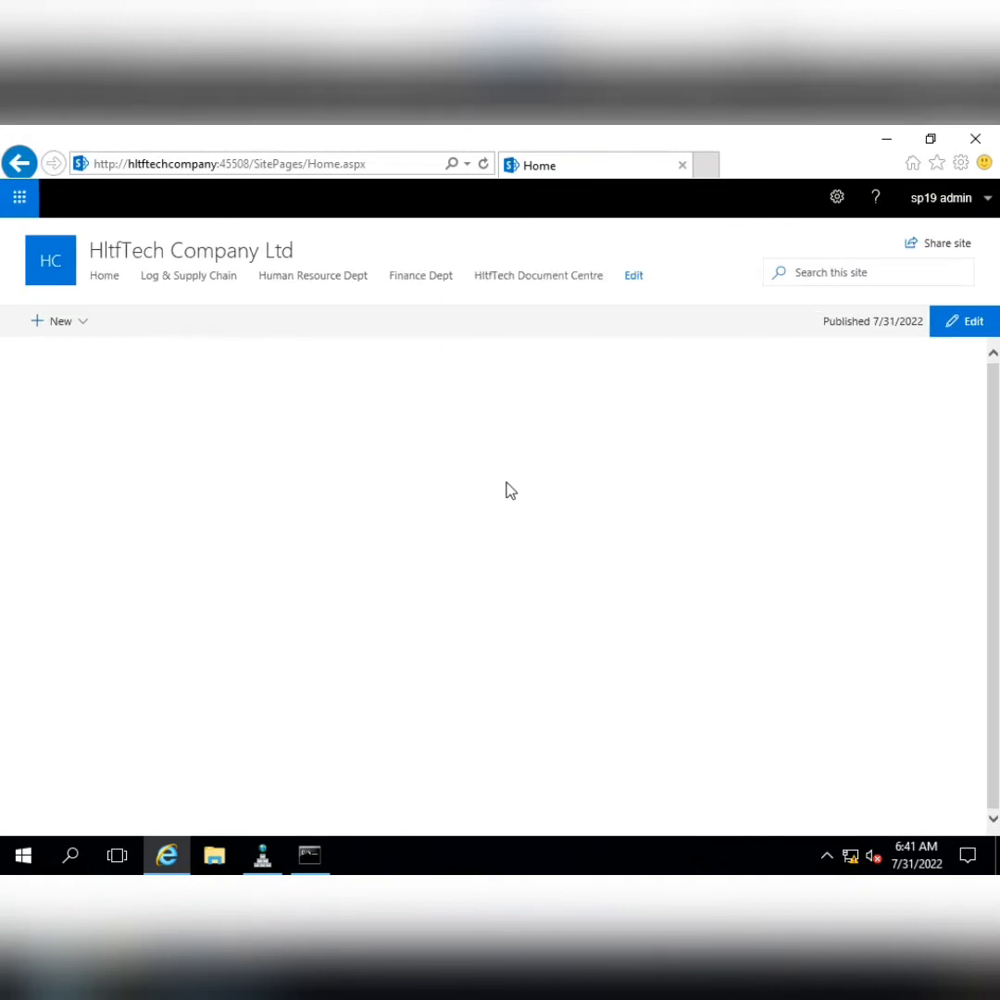
pyautogui.scroll(1, 510, 491)
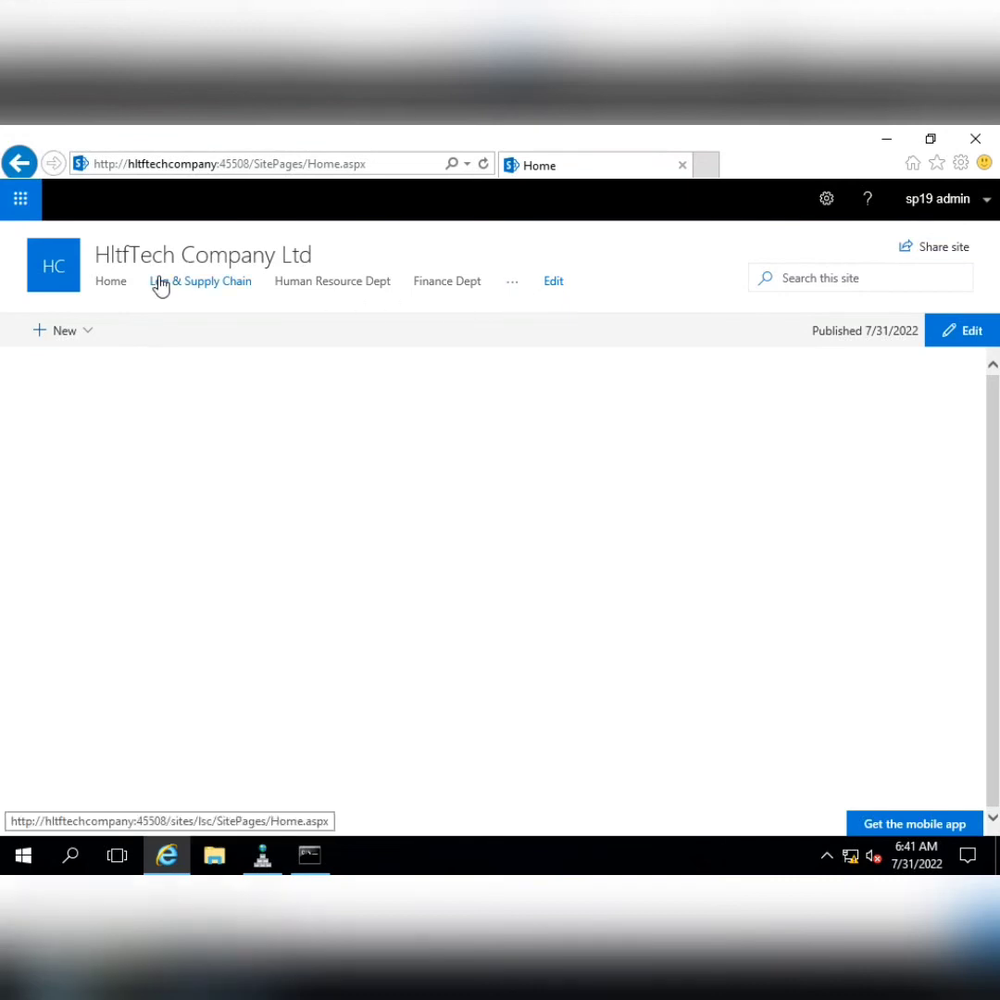
pyautogui.scroll(-1, 561, 515)
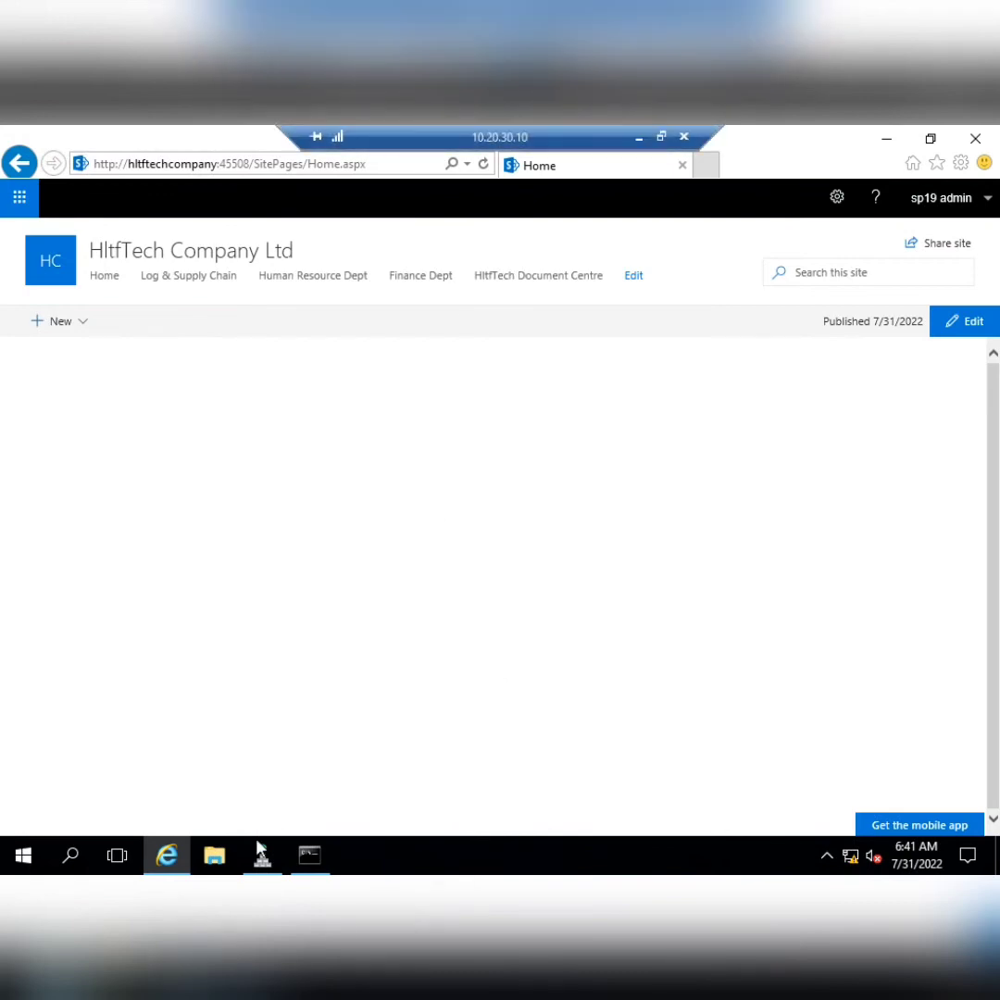
# Select the 'Customize Look and Feel' task in the local Notepad checklist
pyautogui.click(641, 137)
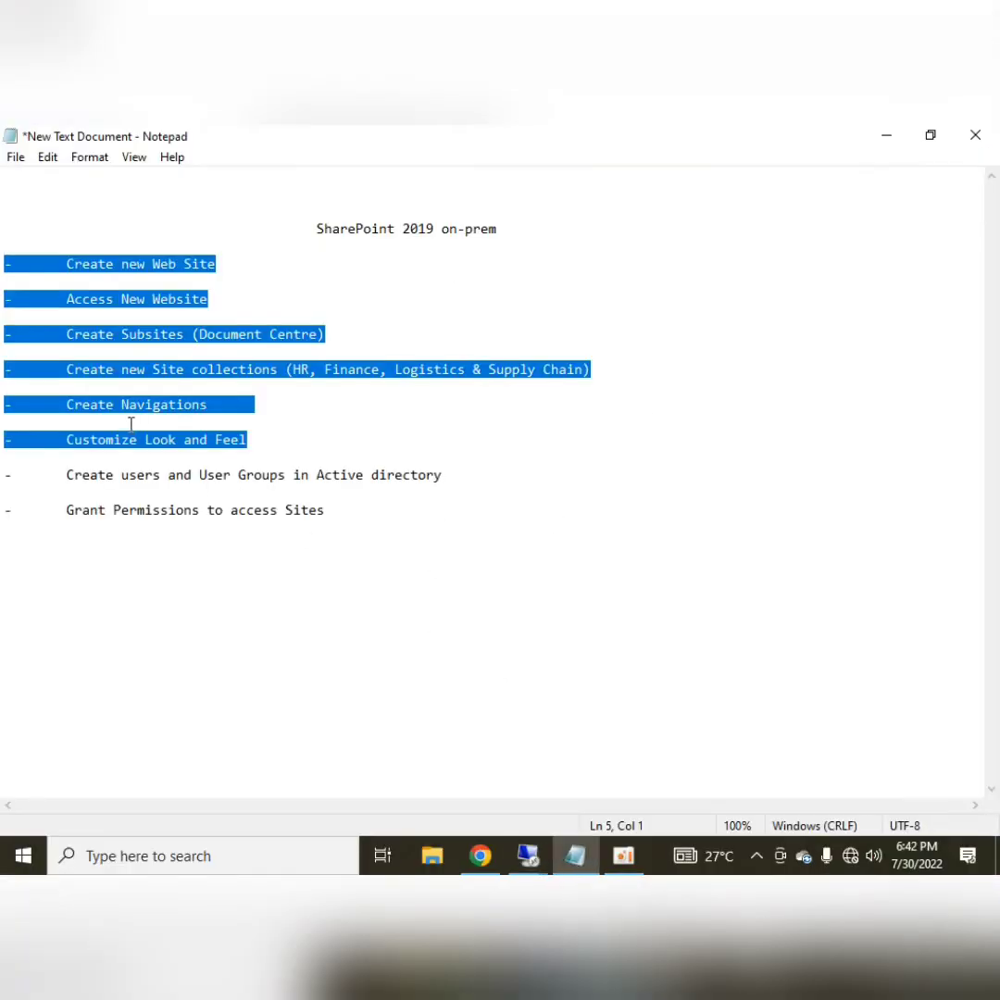
pyautogui.click(242, 455)
pyautogui.moveTo(247, 439); pyautogui.dragTo(71, 444)
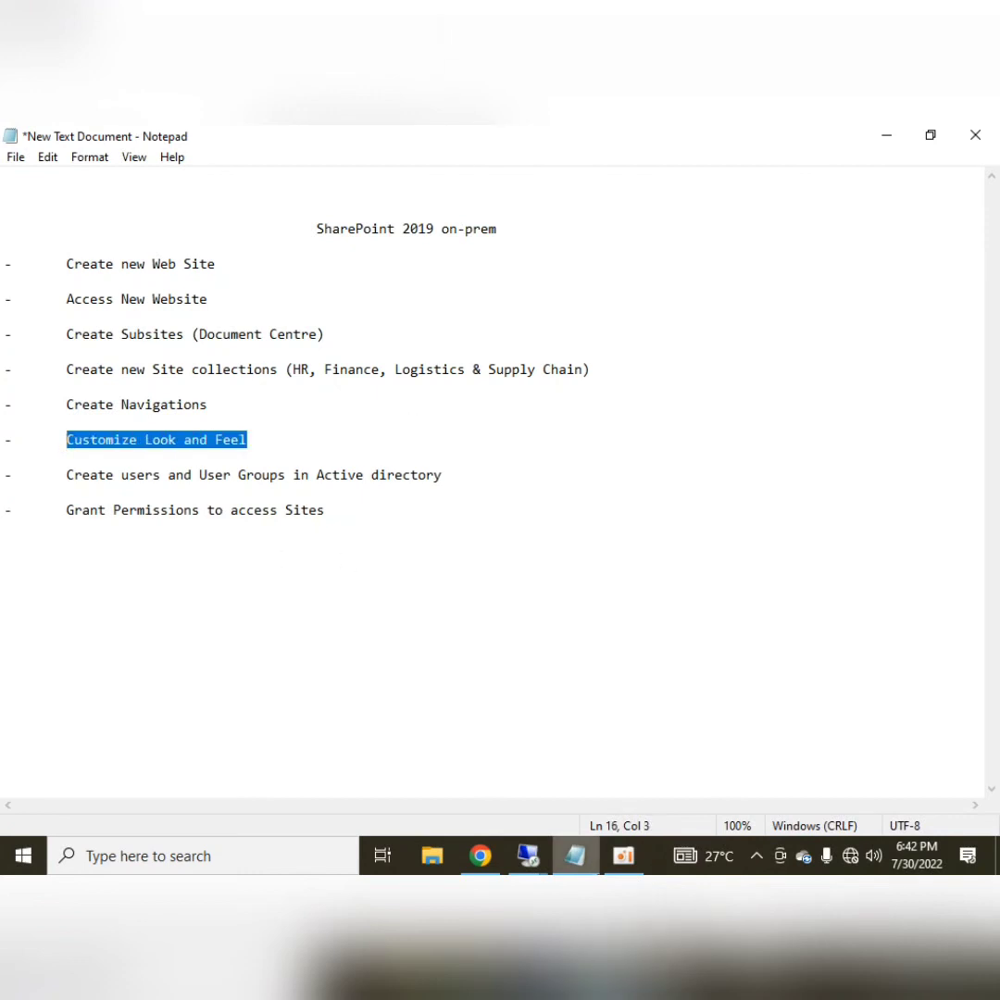
pyautogui.click(480, 857)
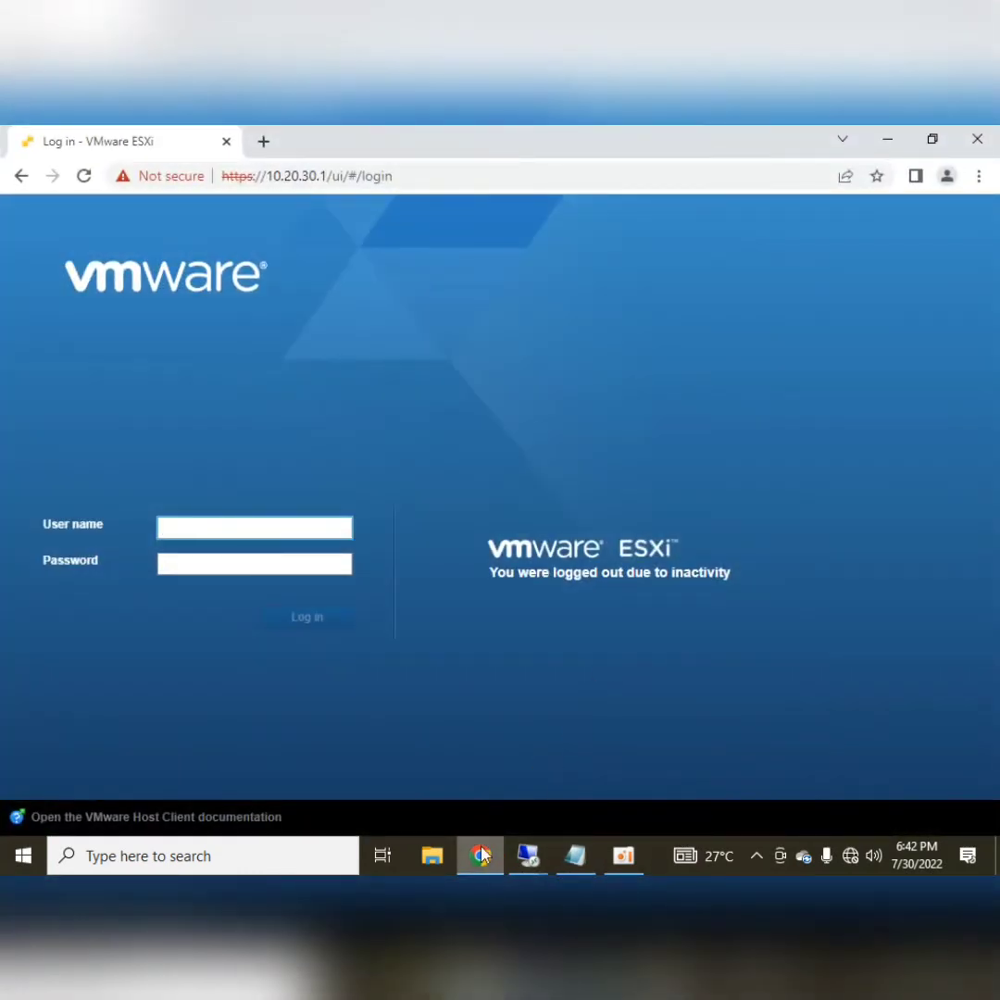
# Back in the SharePoint remote session, put the Home page into edit mode and list available web parts
pyautogui.click(480, 857)
pyautogui.moveTo(528, 856)
pyautogui.click(368, 767)
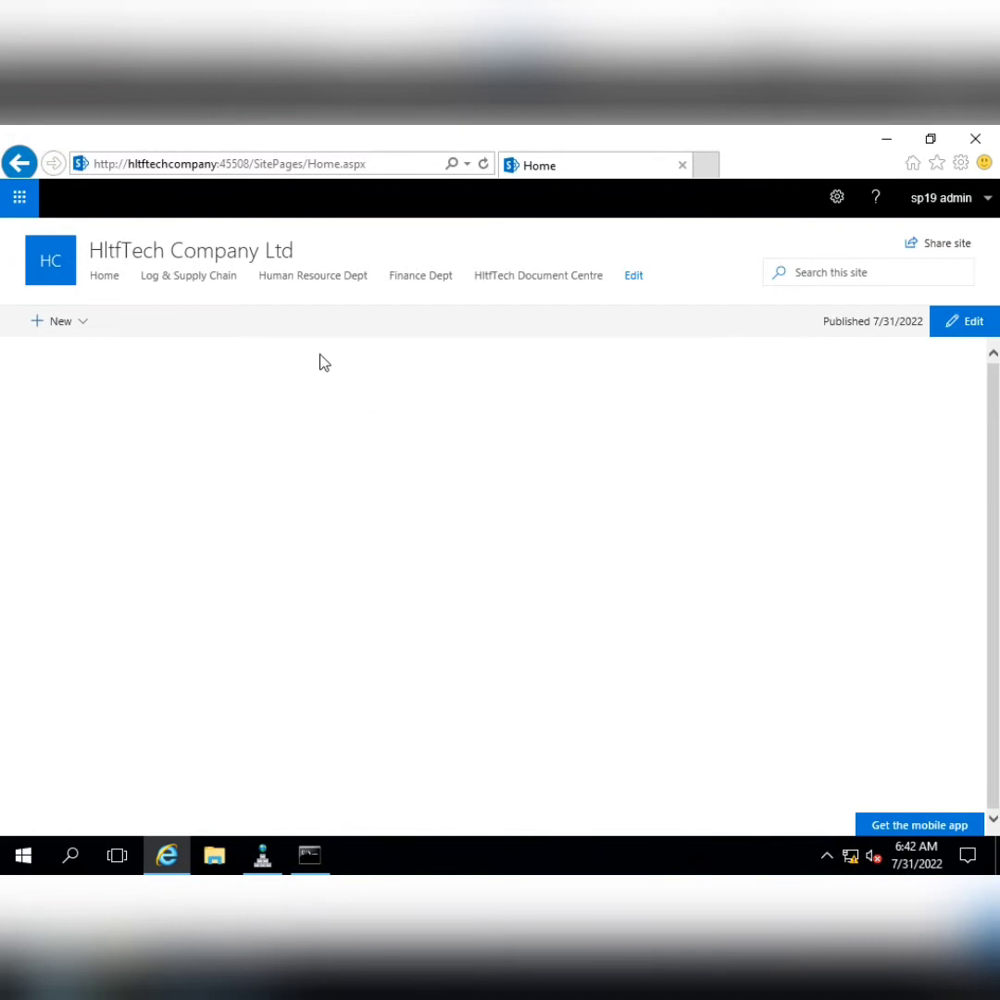
pyautogui.click(971, 338)
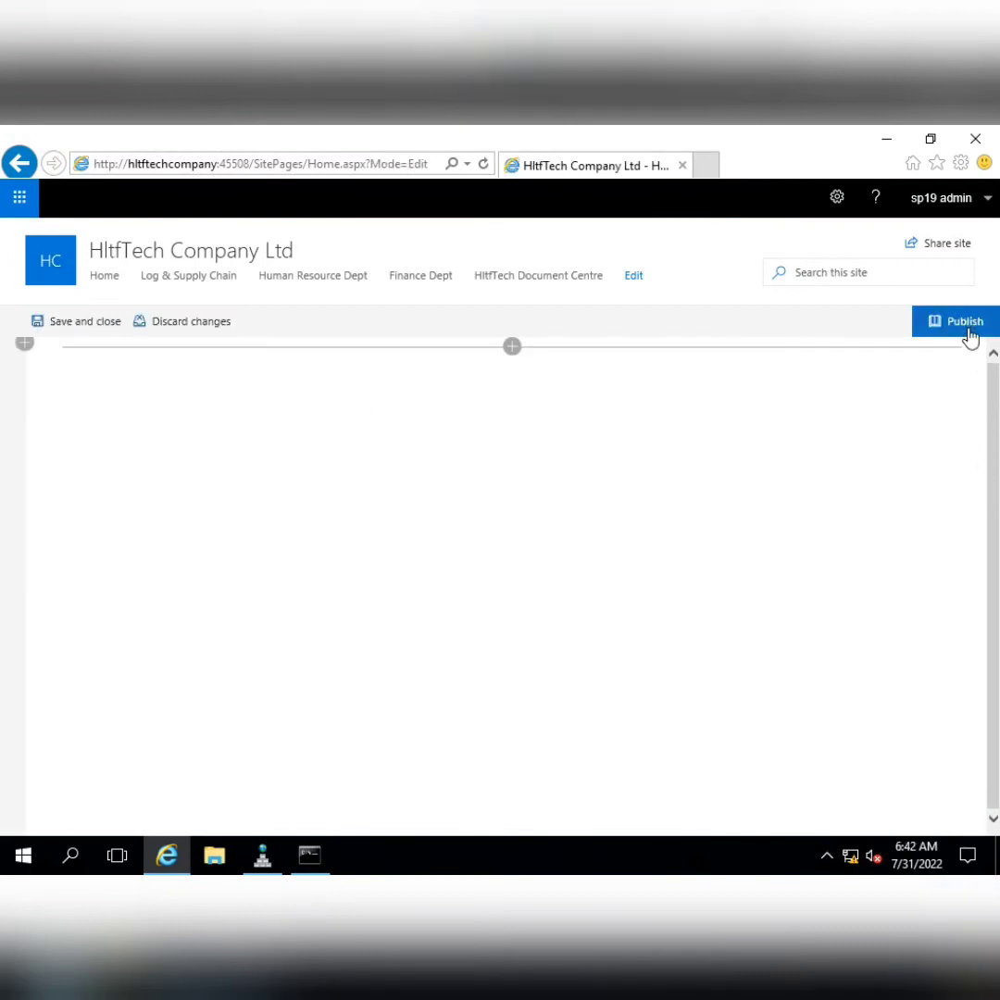
pyautogui.click(512, 348)
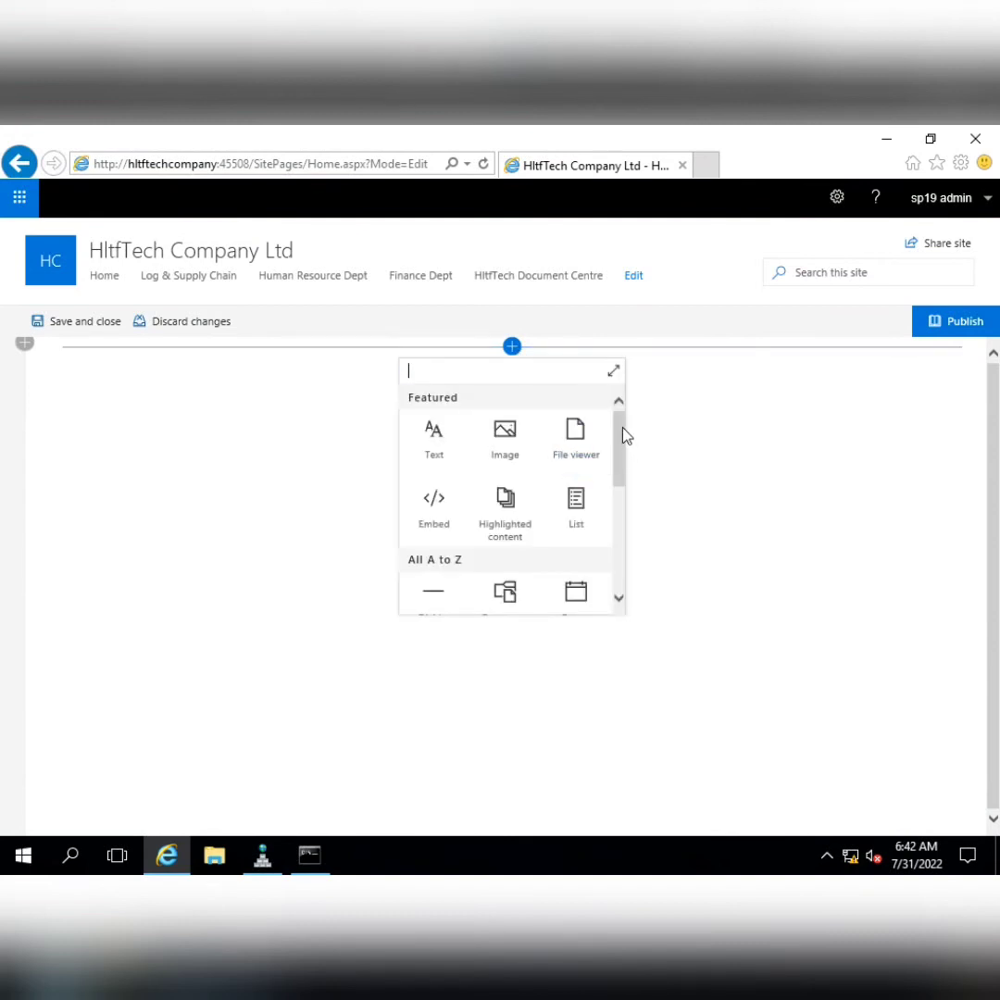
# Add a Hero web part to the home page and start uploading an image for its first tile
pyautogui.moveTo(622, 435); pyautogui.dragTo(627, 511)
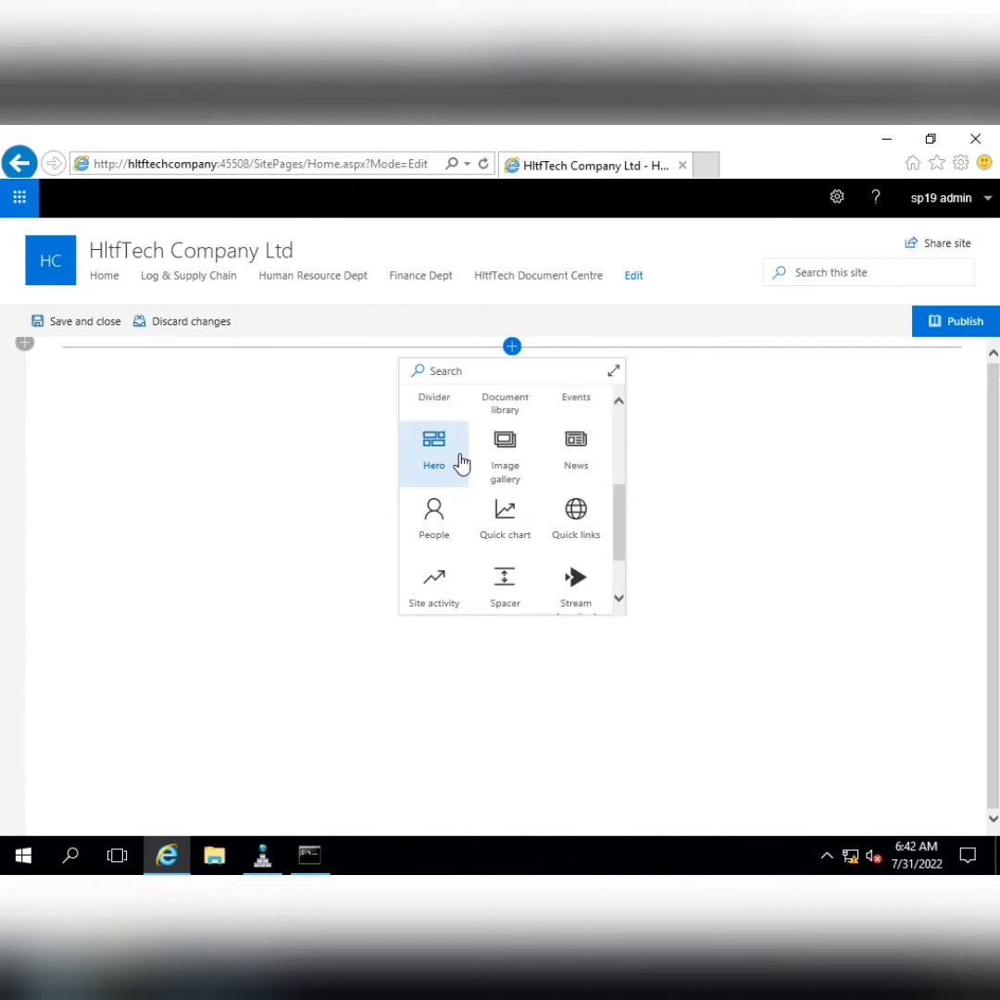
pyautogui.click(461, 463)
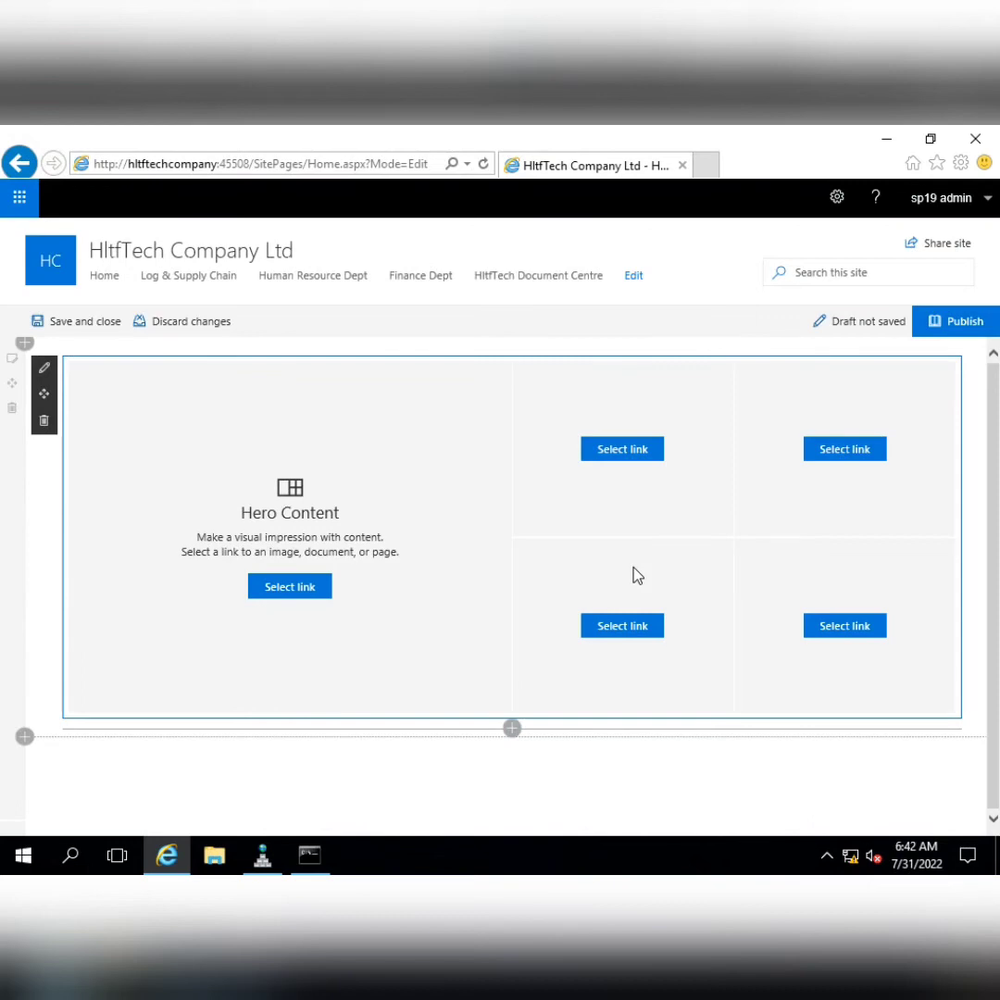
pyautogui.click(302, 594)
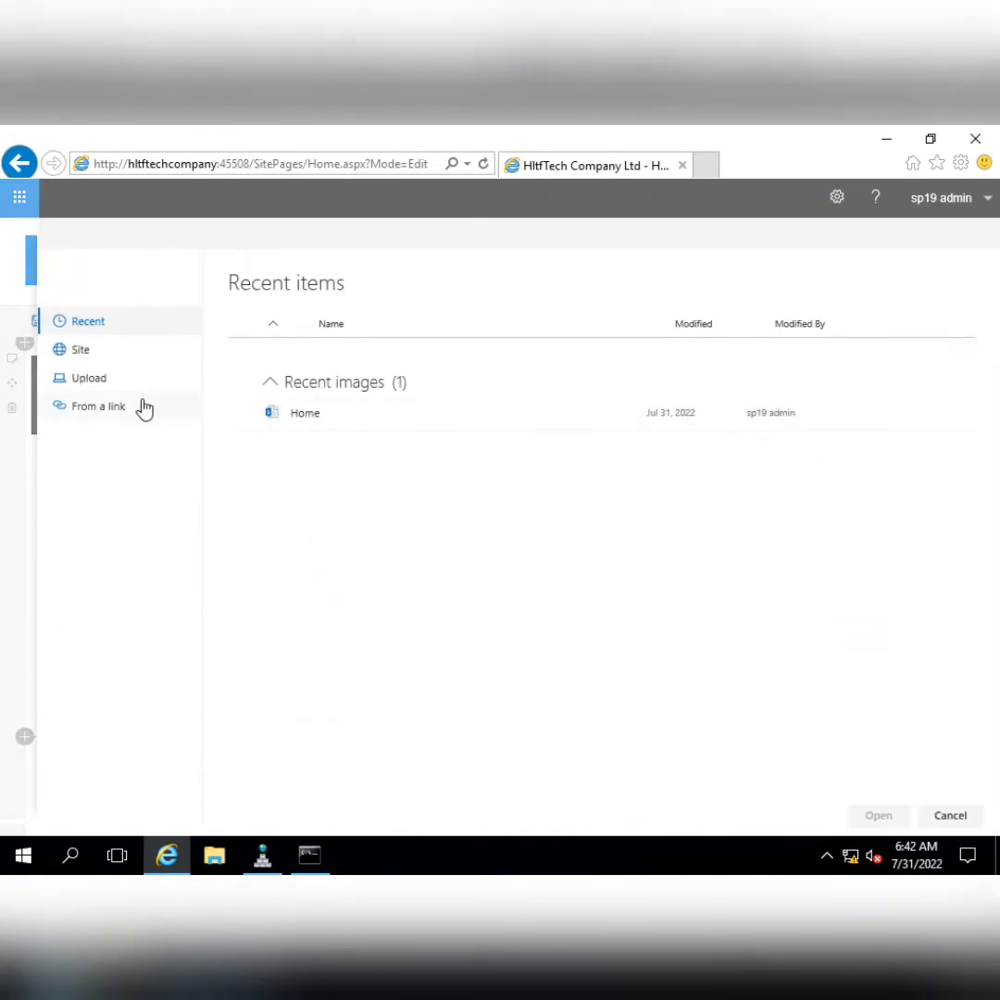
pyautogui.click(119, 387)
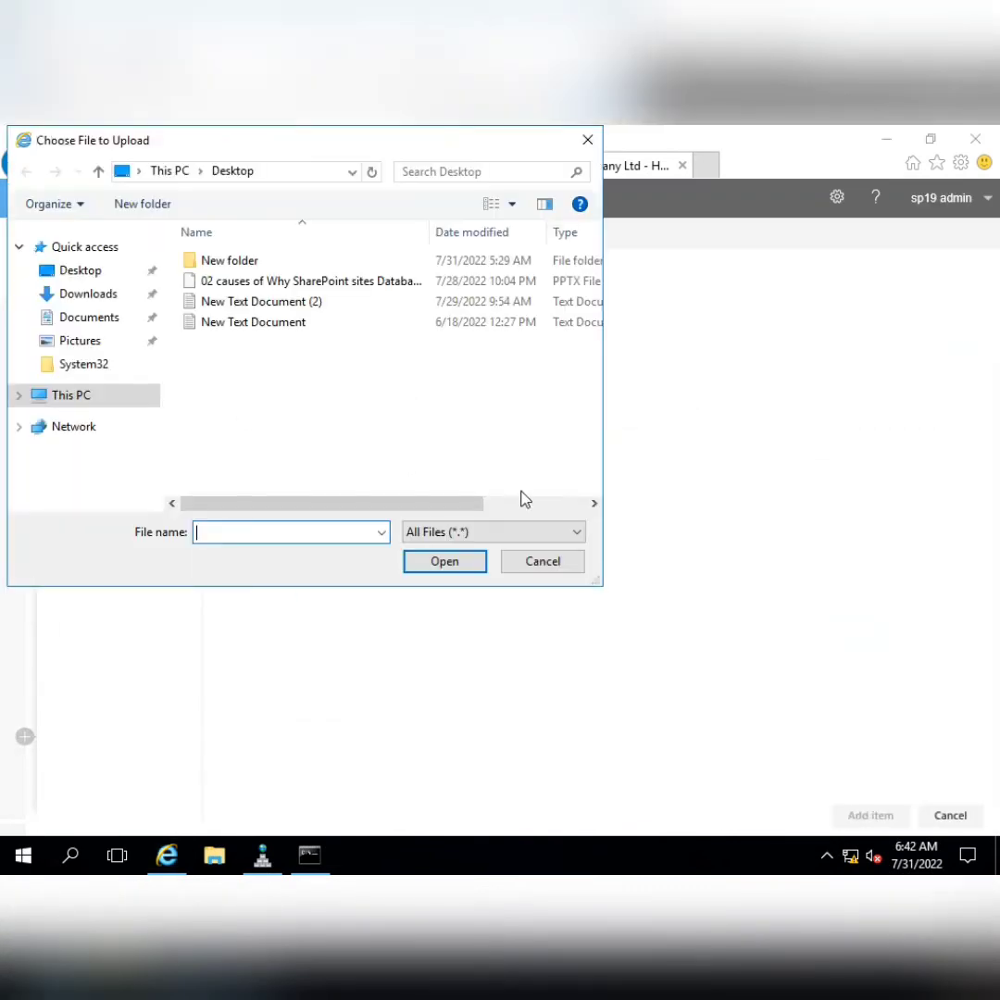
pyautogui.doubleClick(225, 270)
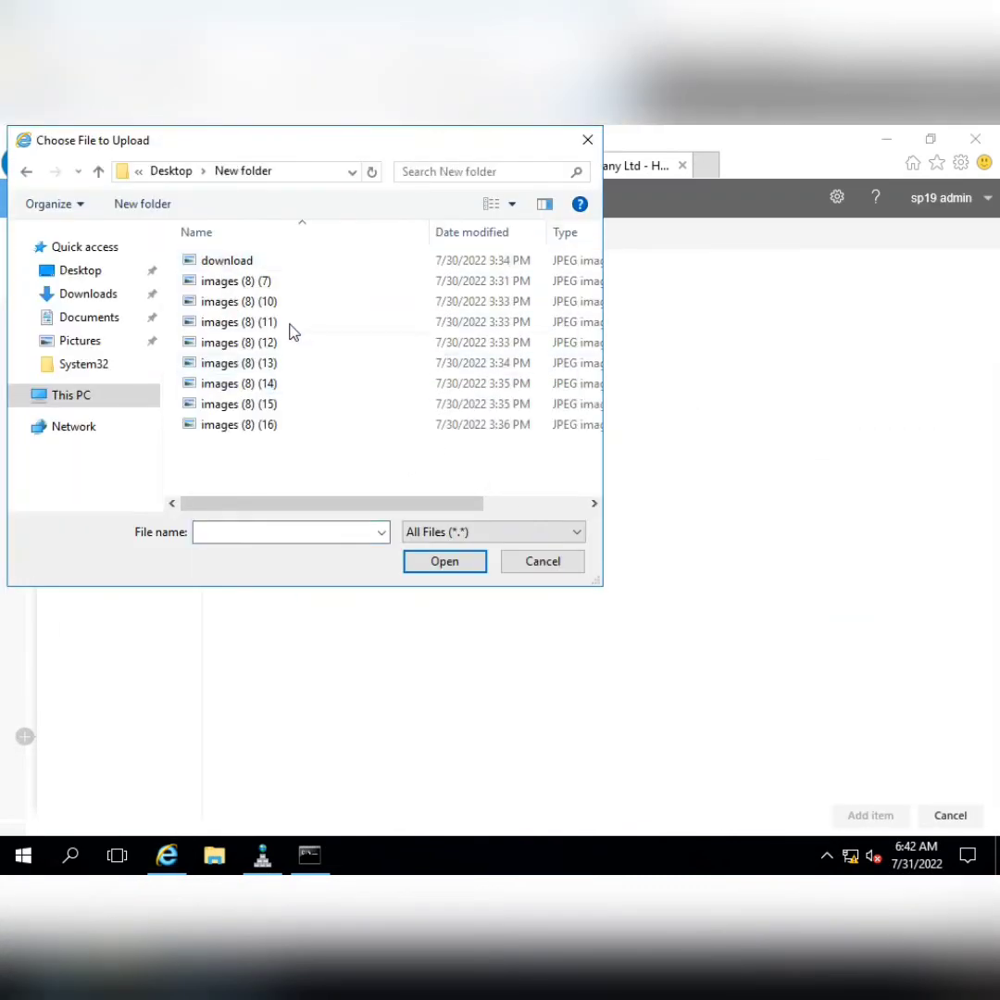
# Identify the team photo locally, then upload images (8) (7) into the first Hero tile
pyautogui.click(643, 137)
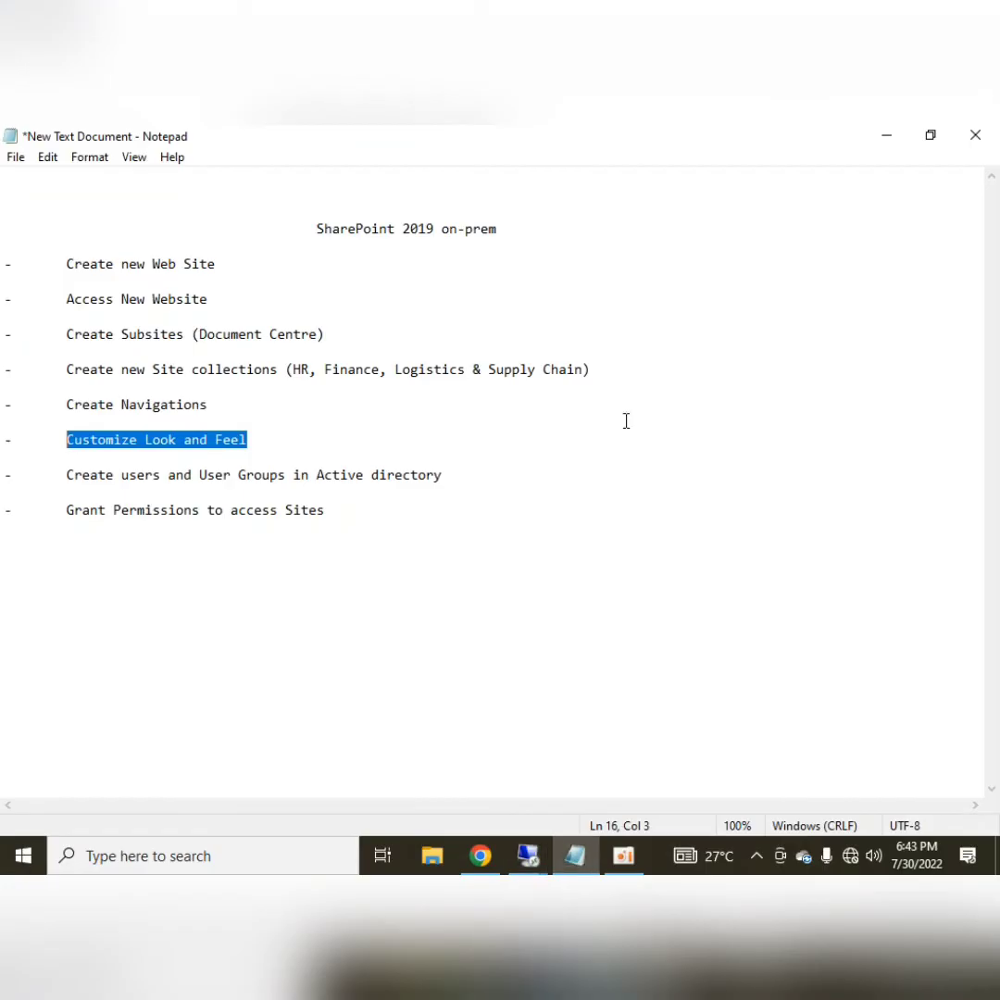
pyautogui.click(881, 137)
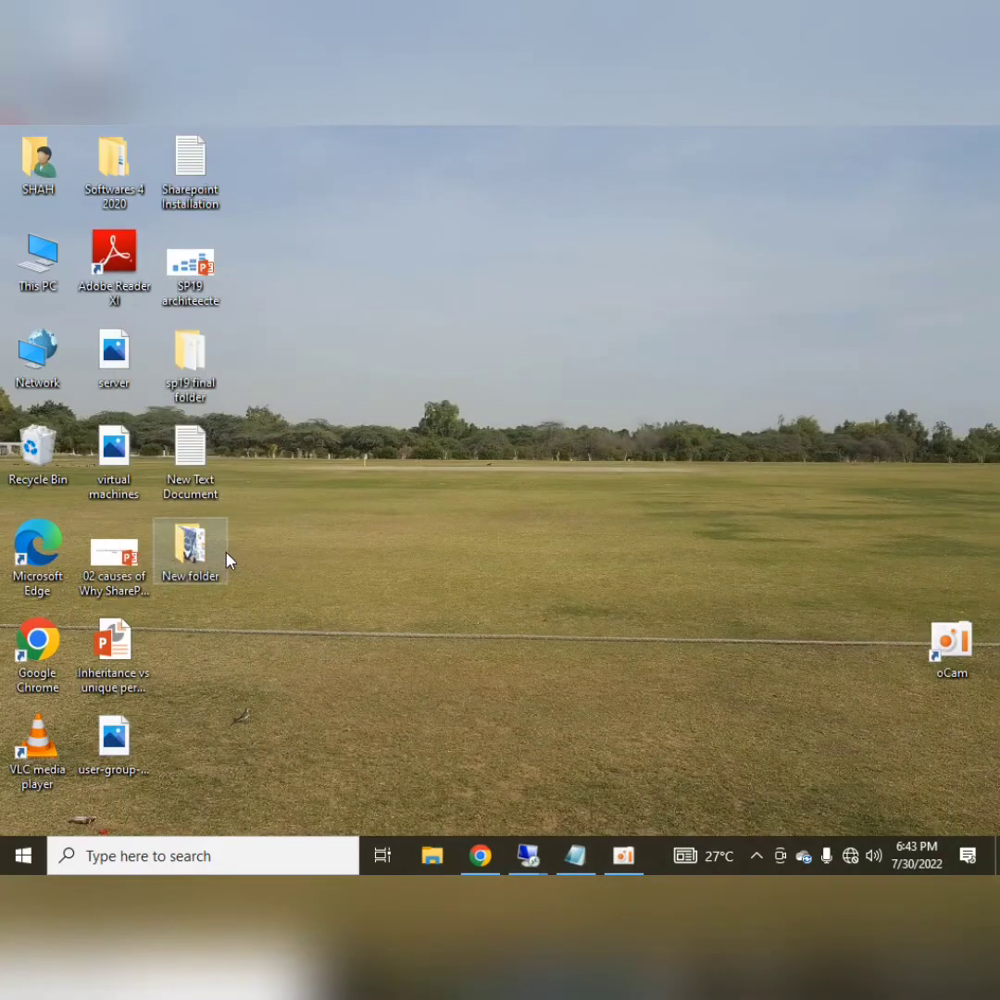
pyautogui.doubleClick(190, 551)
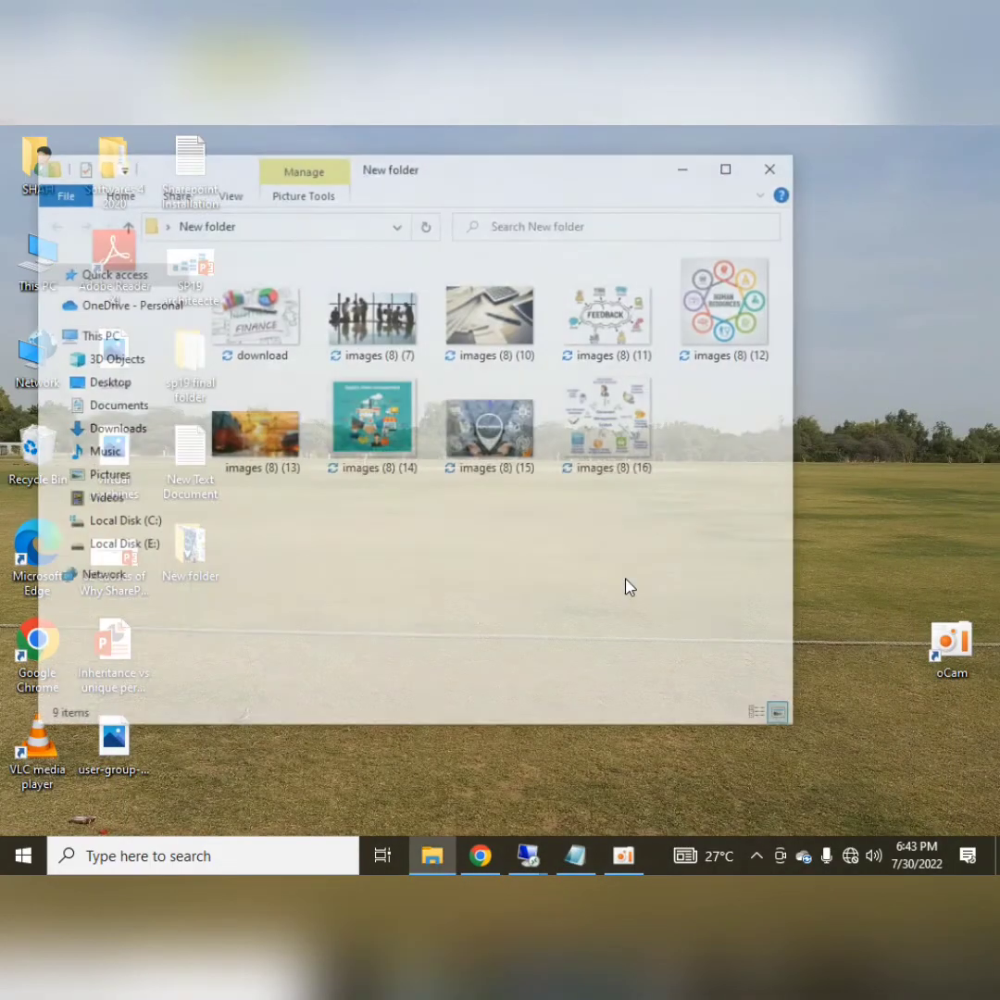
pyautogui.click(374, 318)
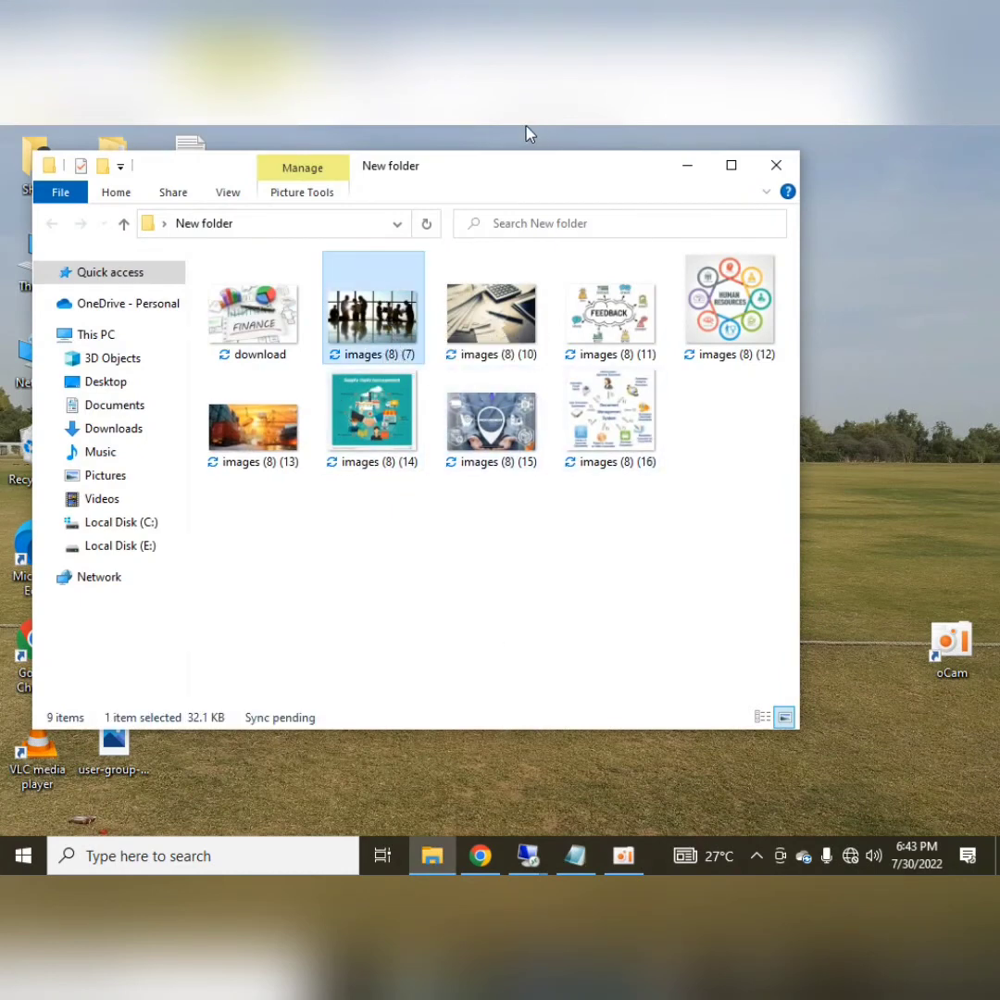
pyautogui.click(529, 855)
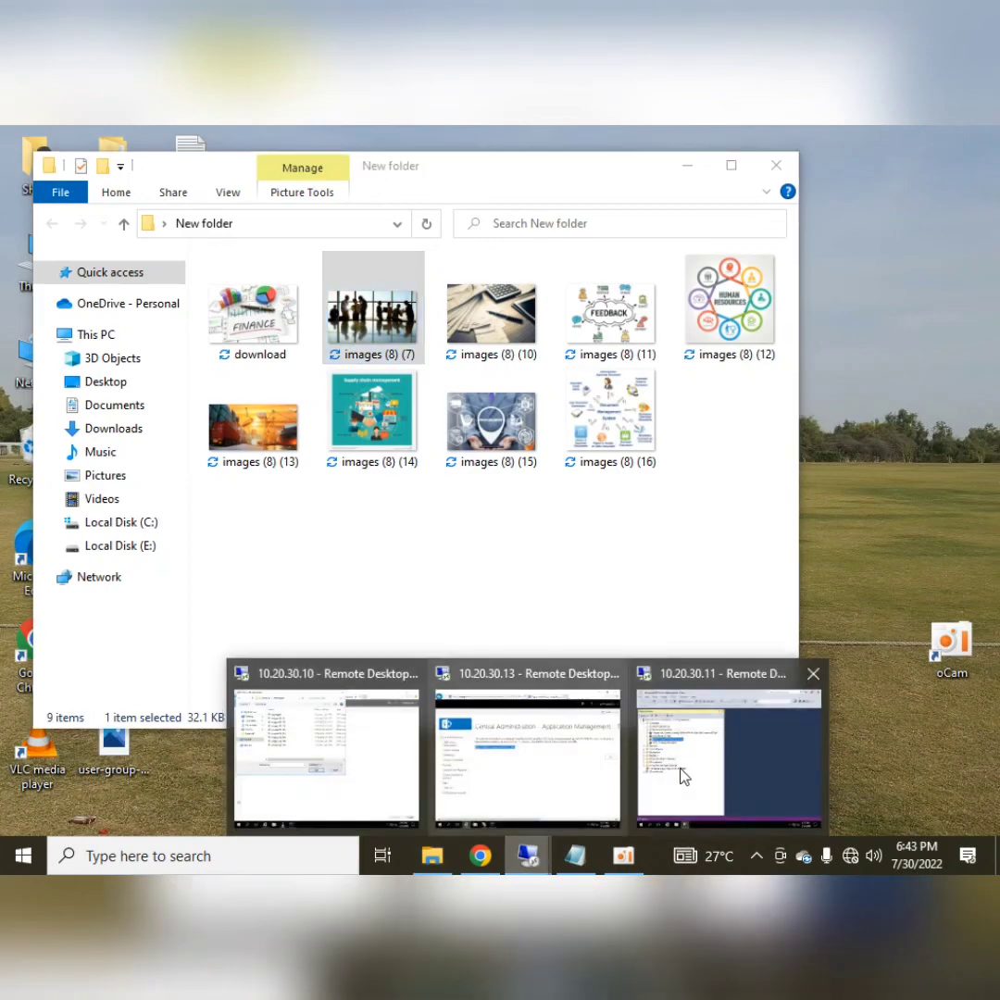
pyautogui.click(346, 777)
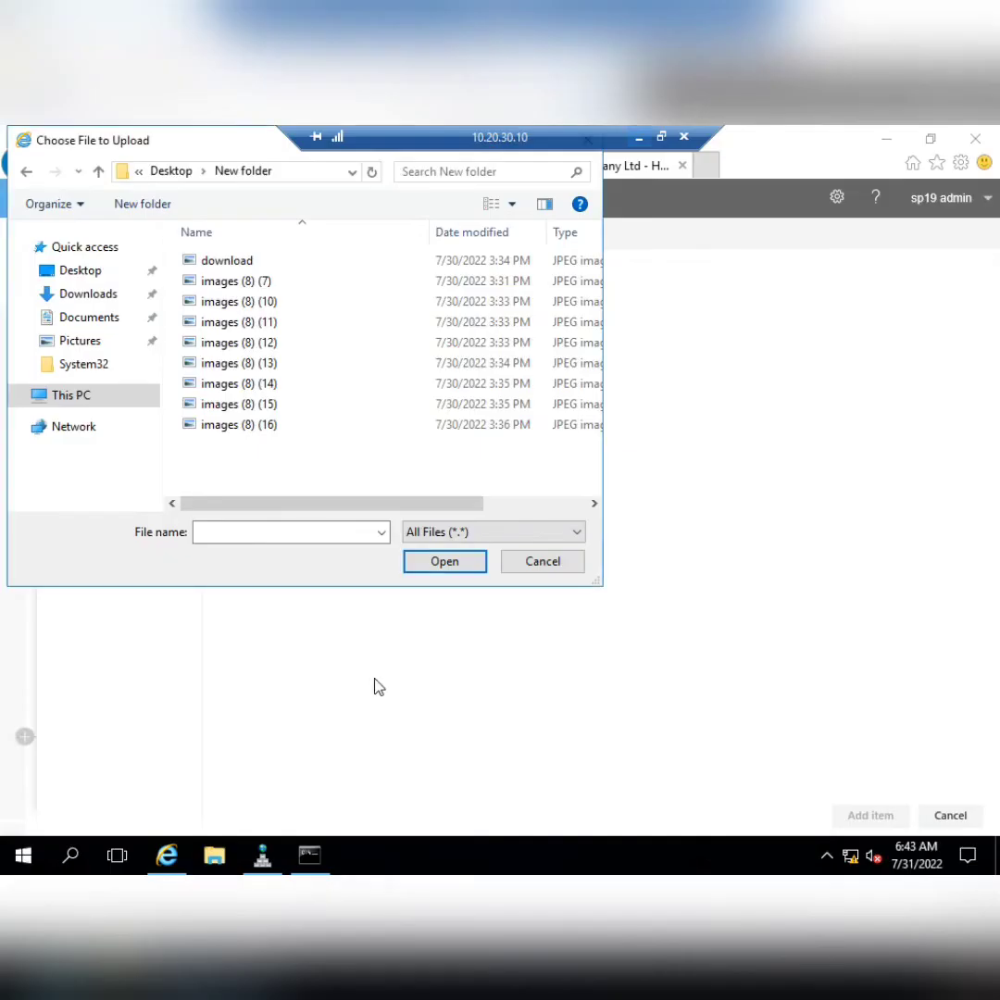
pyautogui.click(266, 282)
pyautogui.click(458, 567)
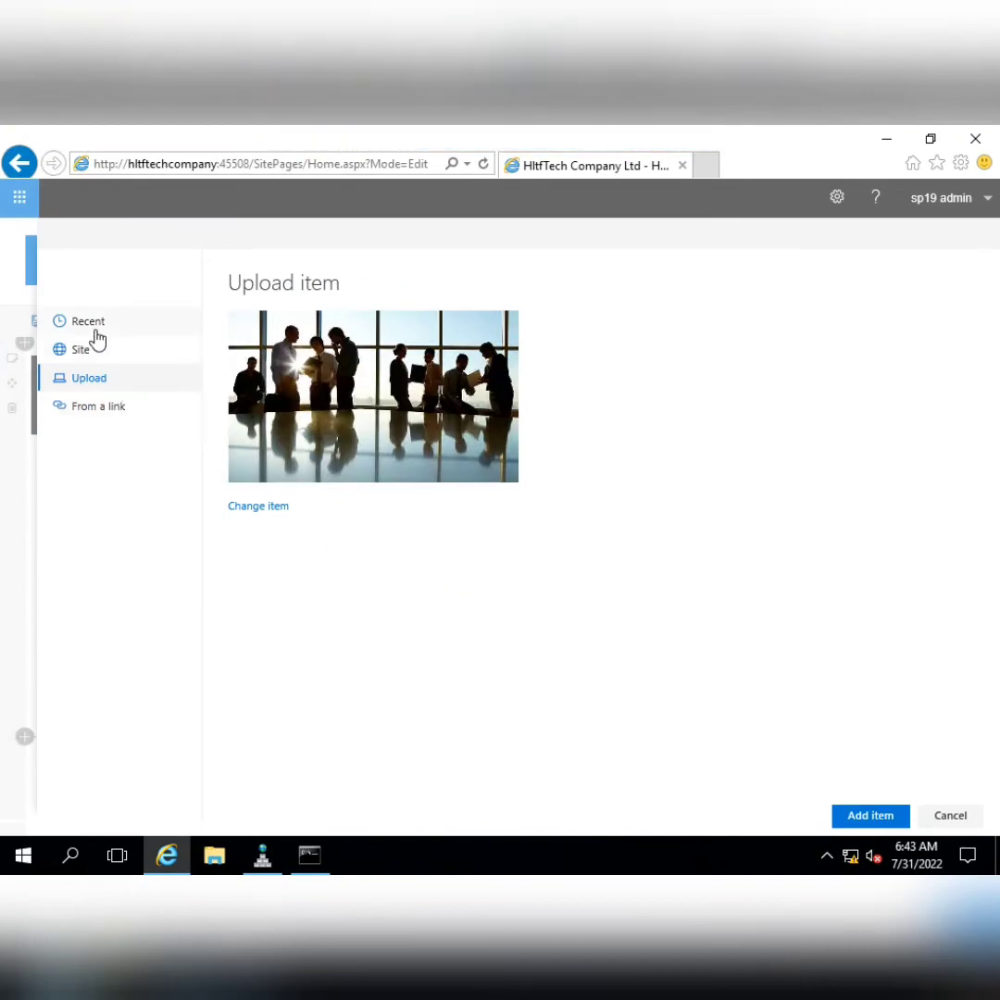
pyautogui.click(875, 817)
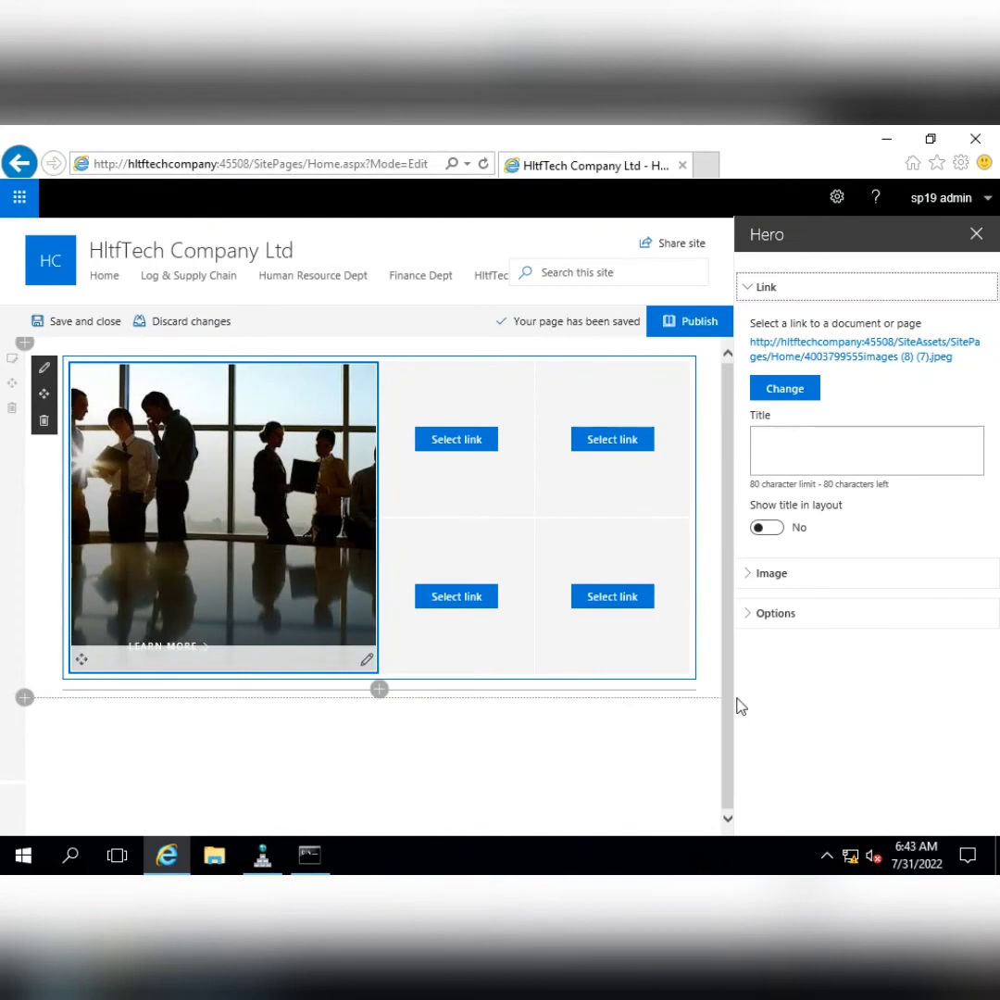
# Upload images (8) (12), the Human Resources graphic, into the second Hero tile
pyautogui.click(976, 235)
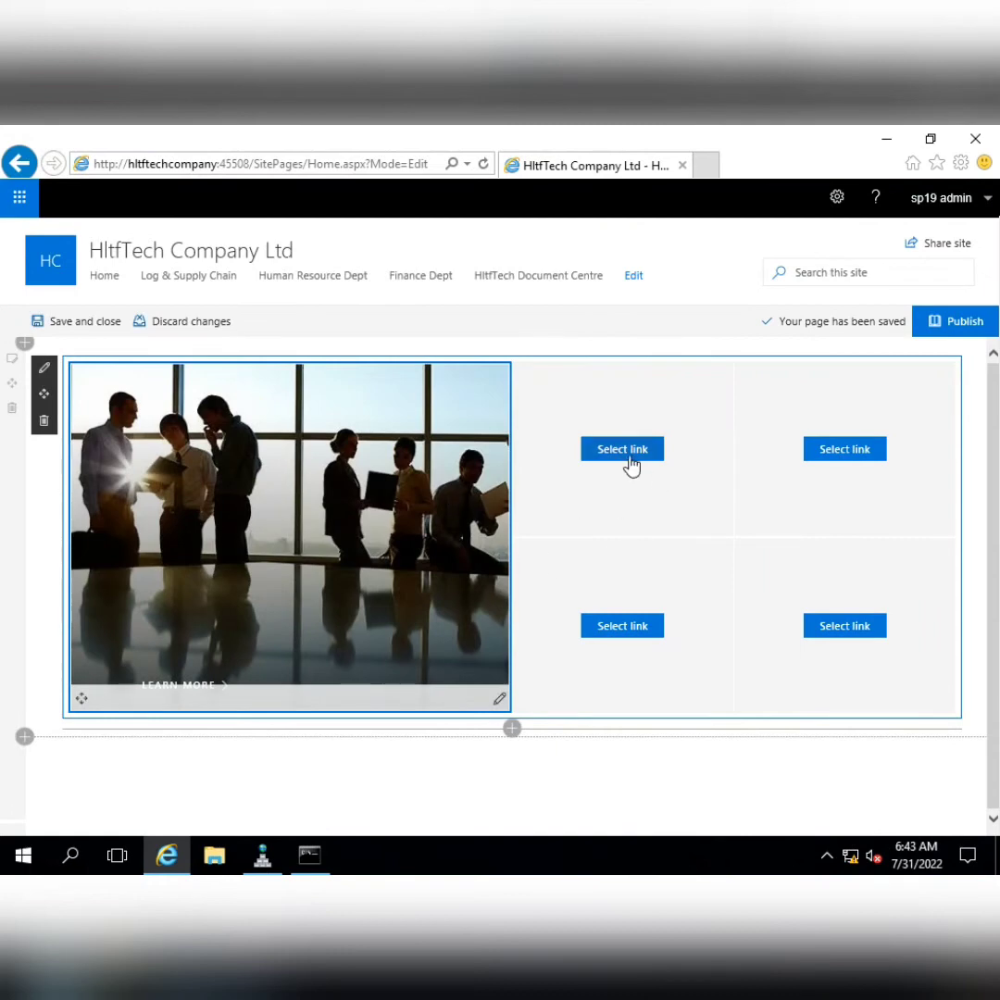
pyautogui.click(630, 466)
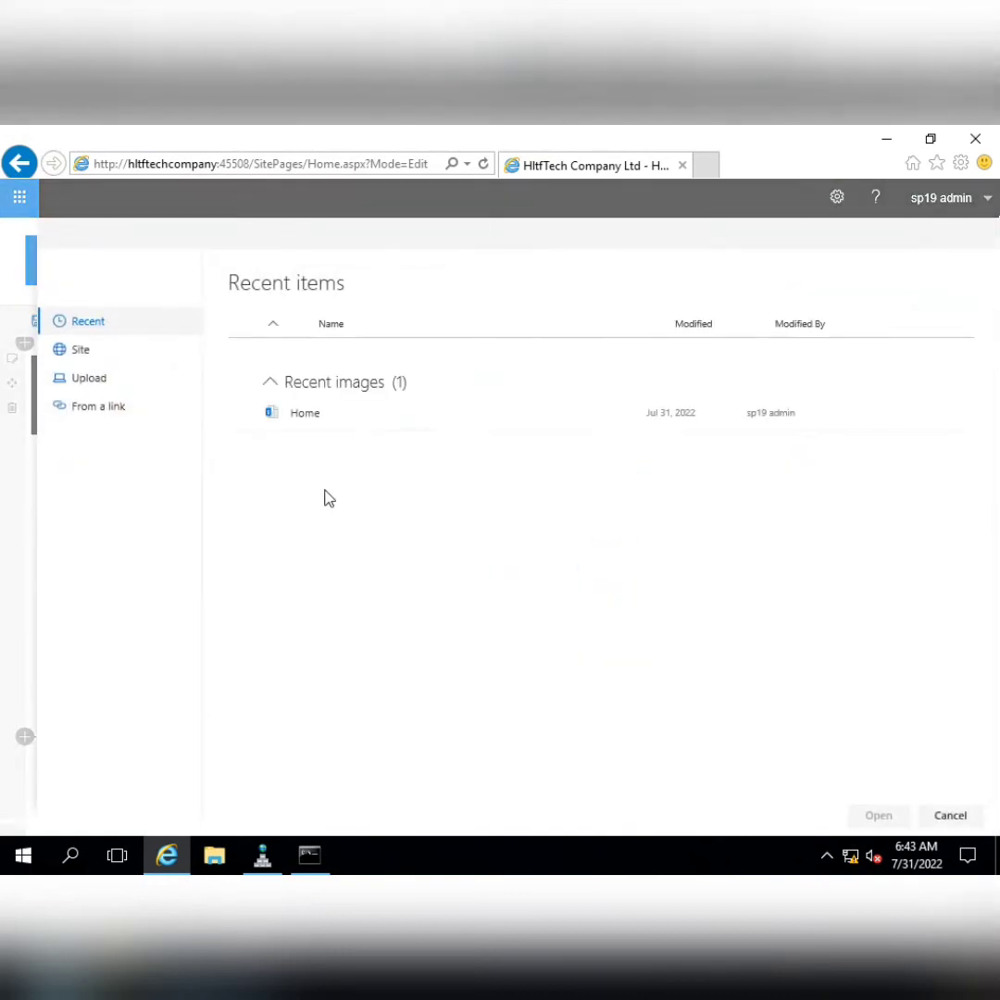
pyautogui.click(96, 381)
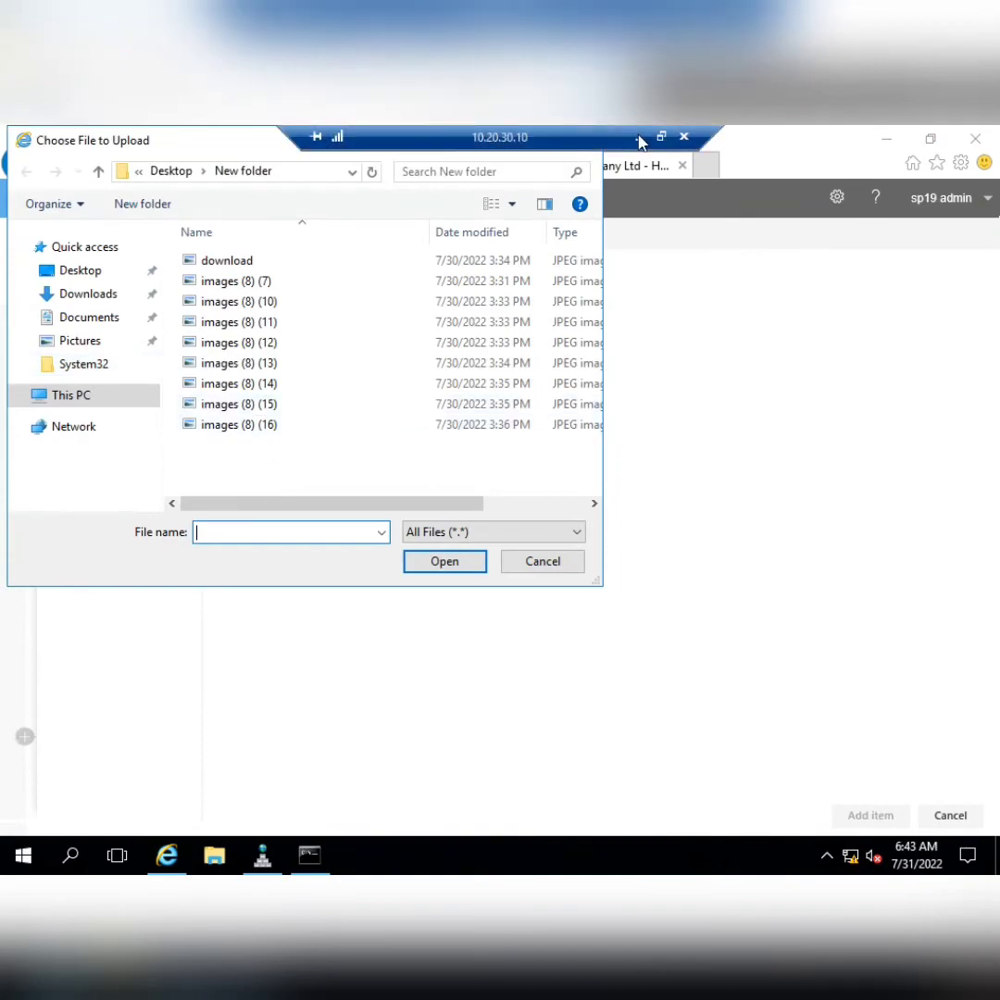
pyautogui.click(636, 136)
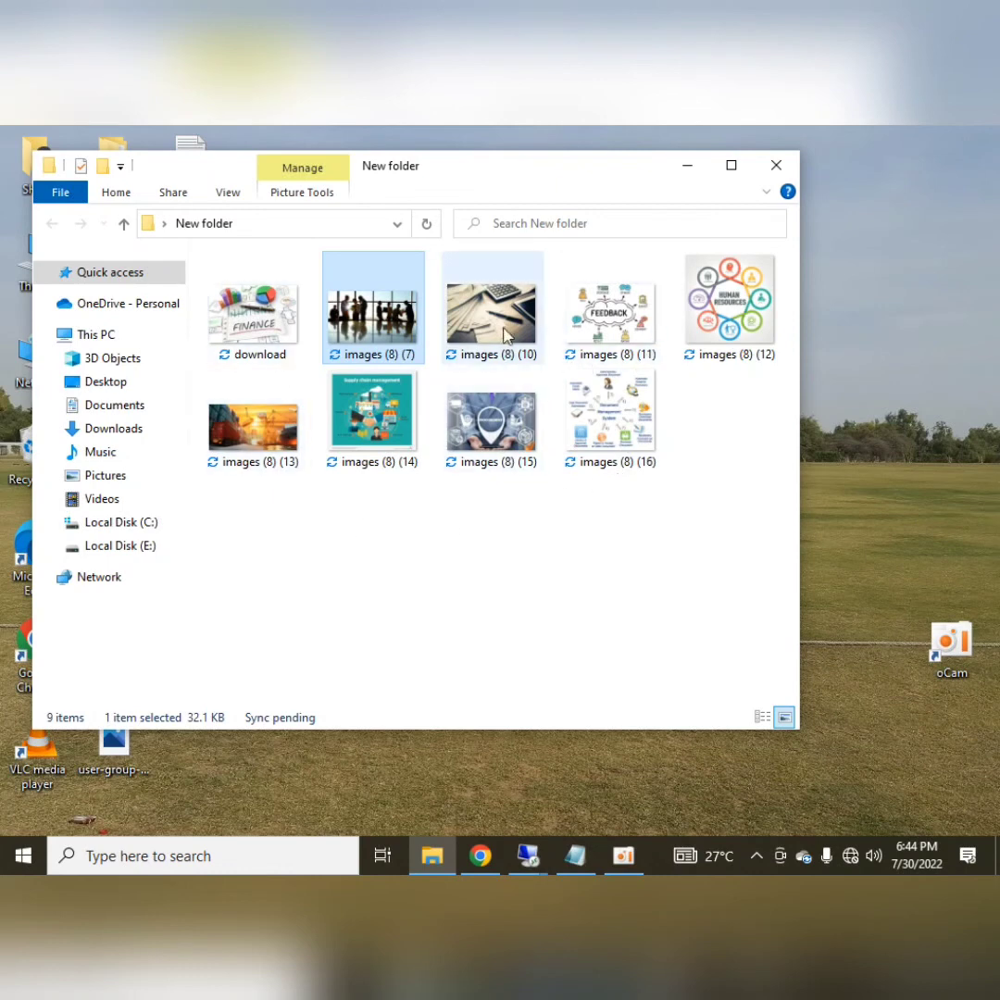
pyautogui.click(728, 317)
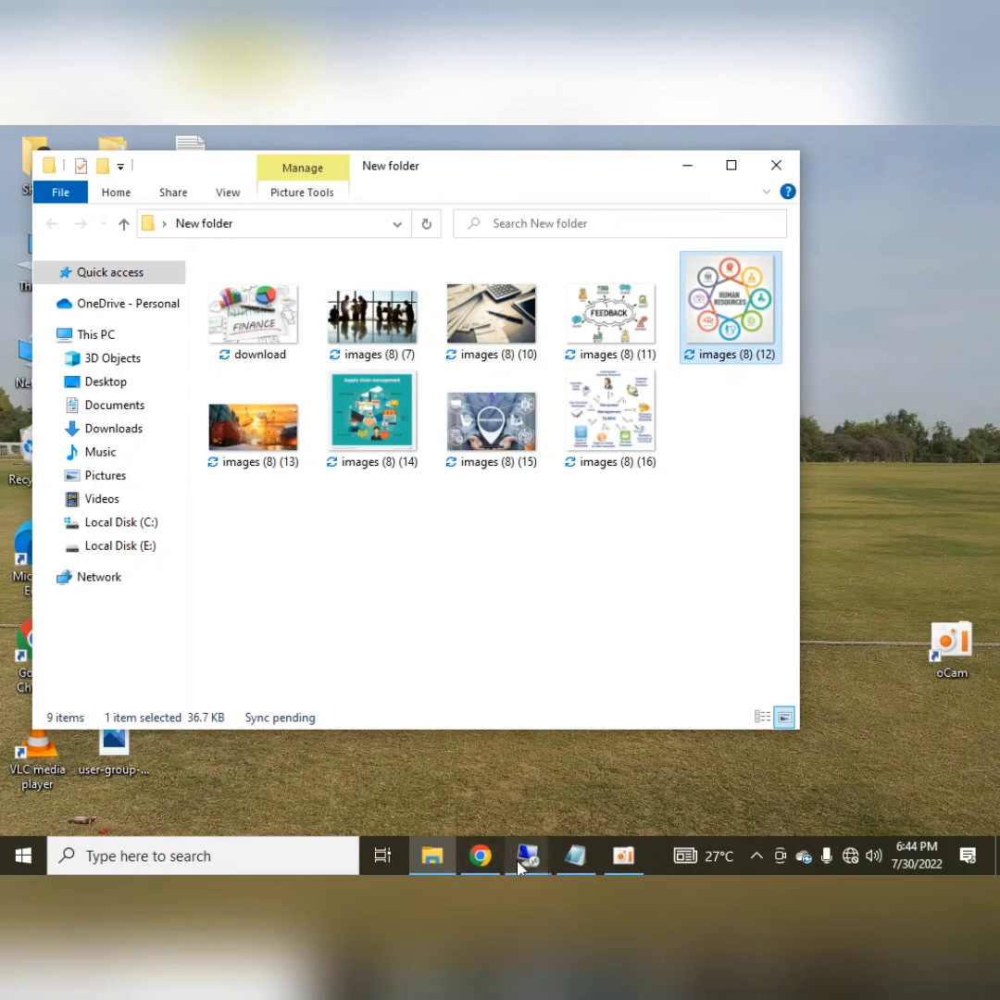
pyautogui.moveTo(527, 854)
pyautogui.click(357, 768)
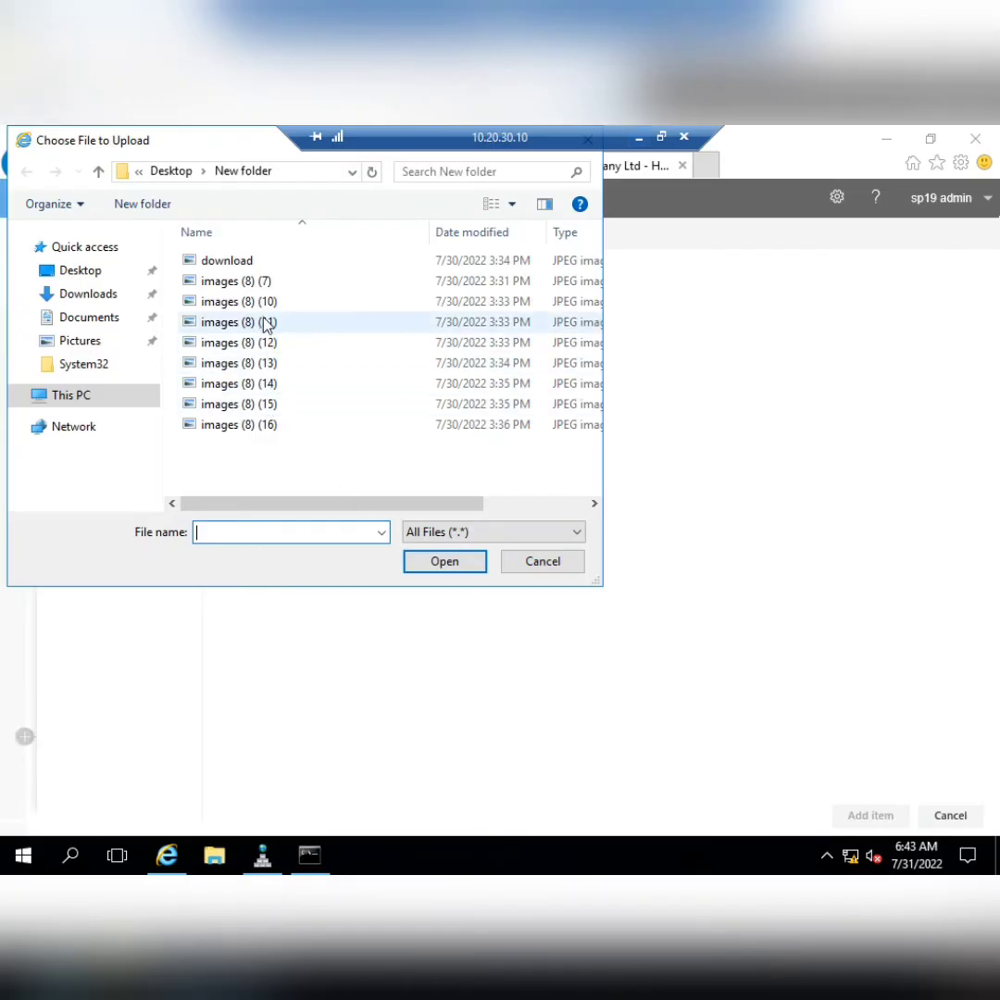
pyautogui.click(268, 342)
pyautogui.click(444, 561)
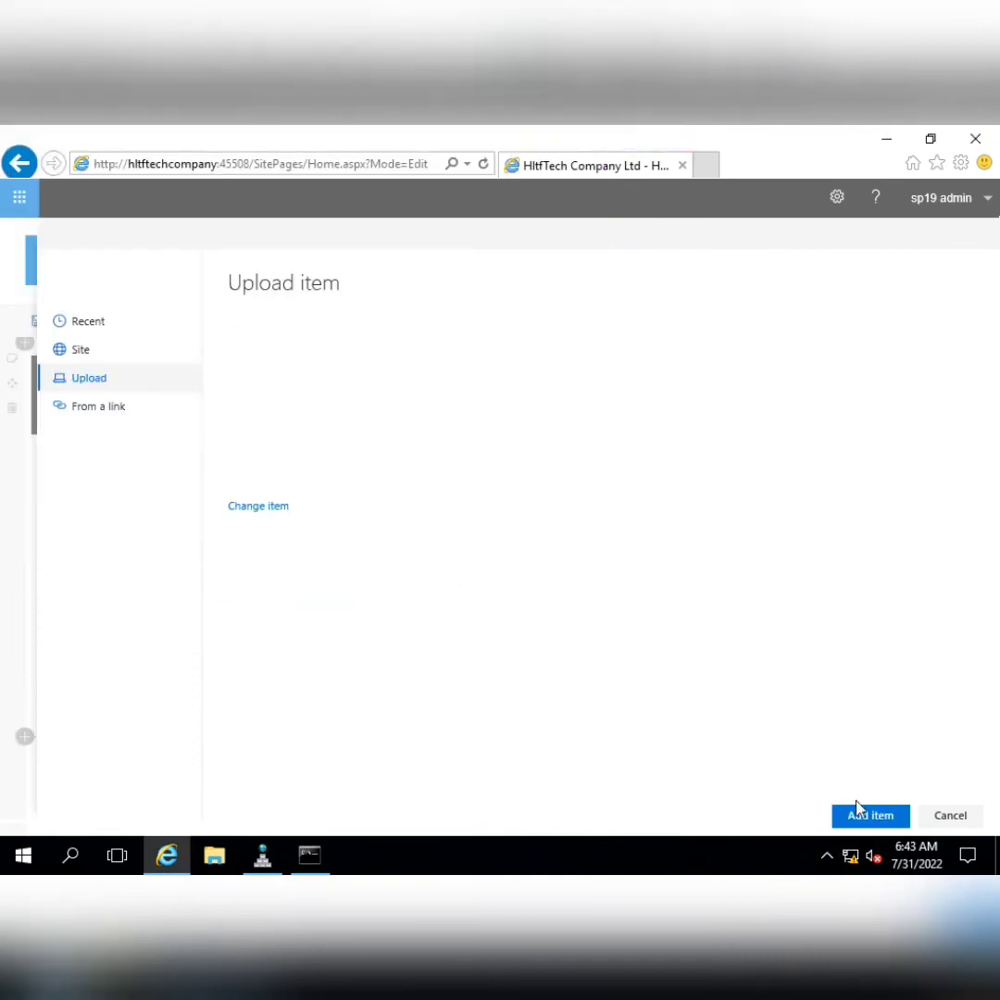
pyautogui.click(861, 815)
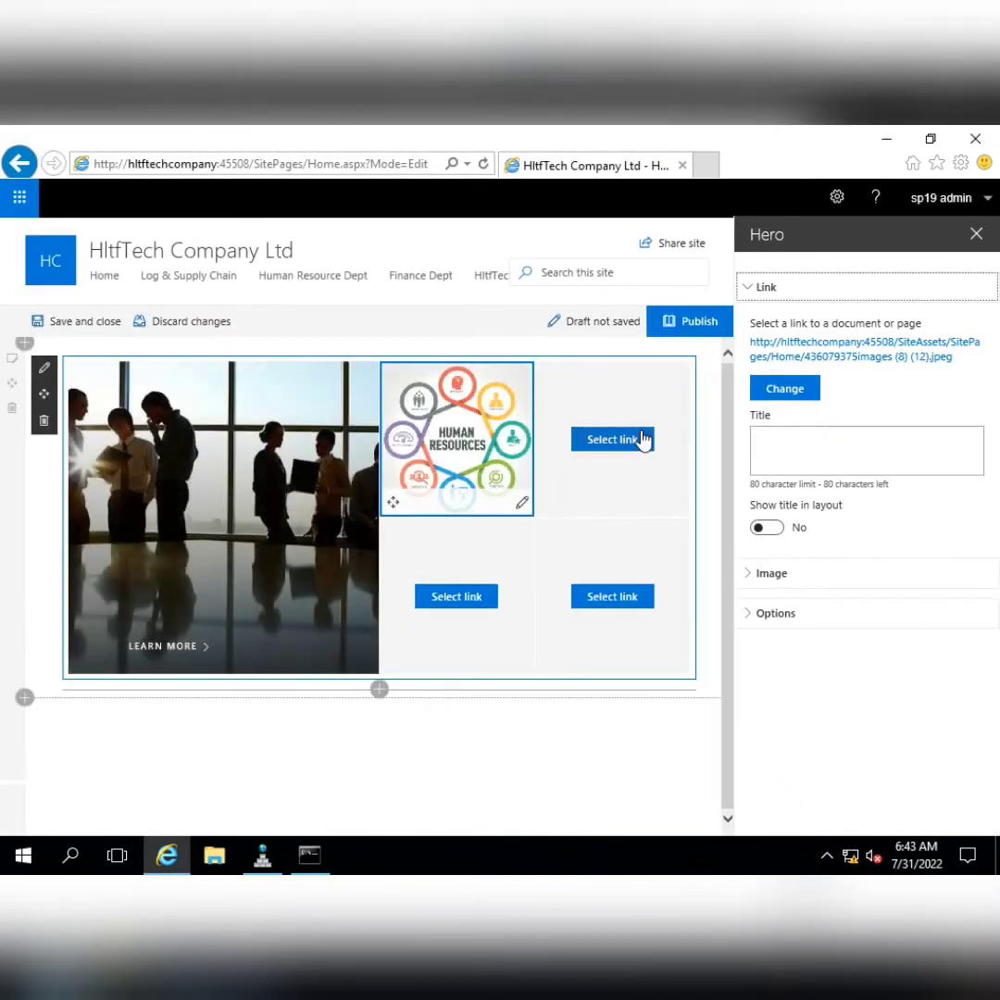
pyautogui.click(639, 441)
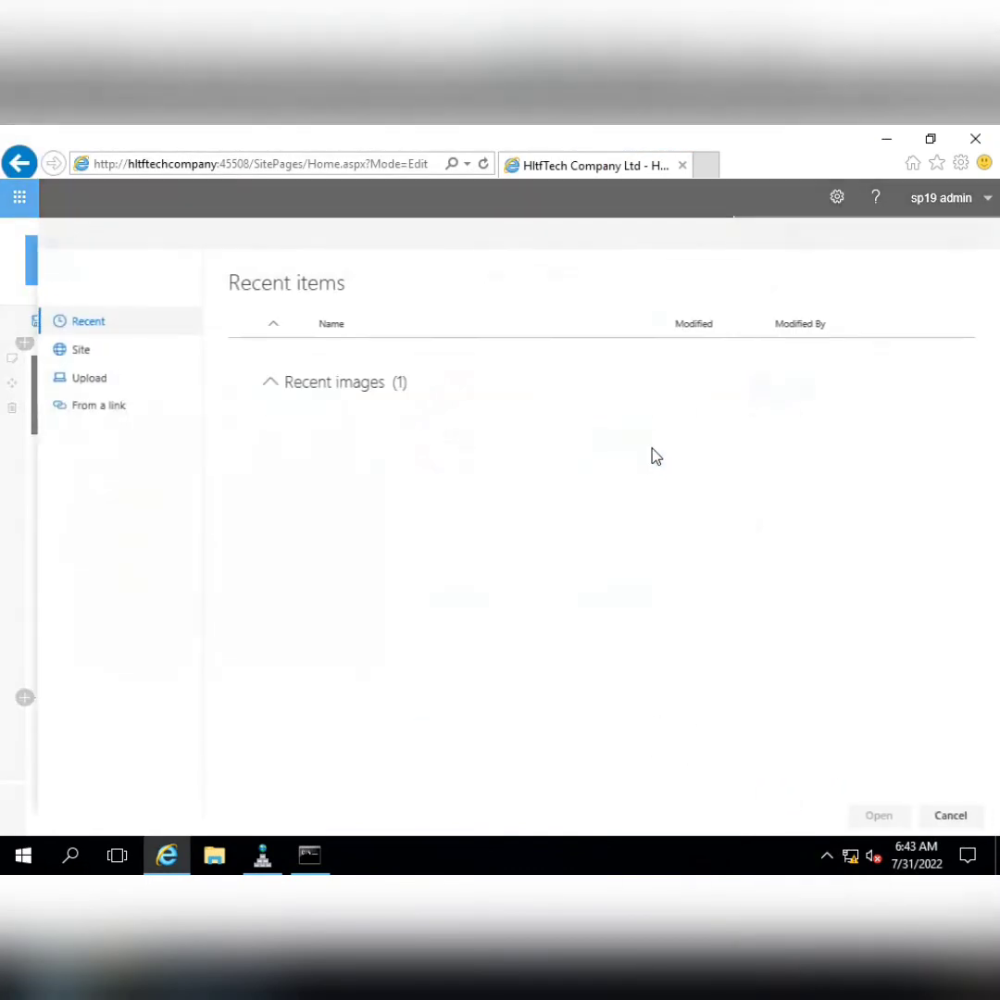
# Upload the 'download' Finance chart image into the third Hero tile
pyautogui.click(102, 389)
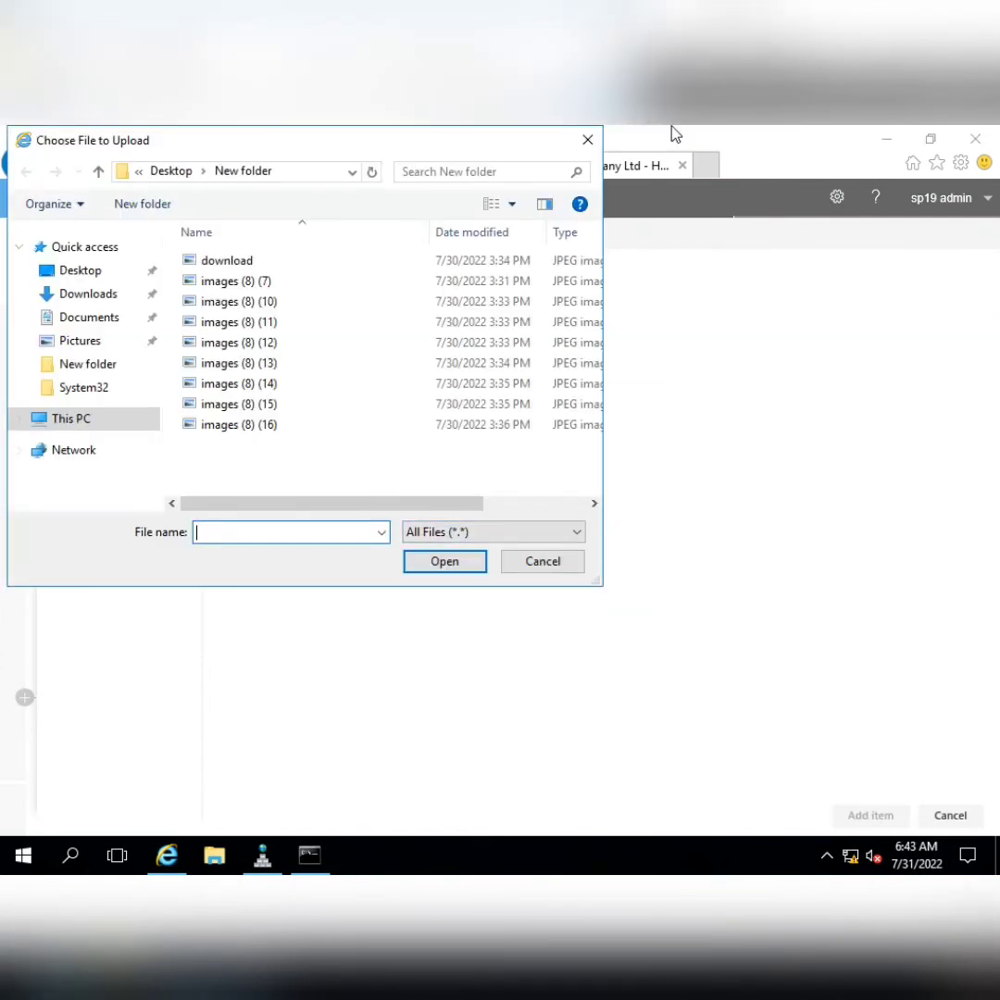
pyautogui.click(641, 139)
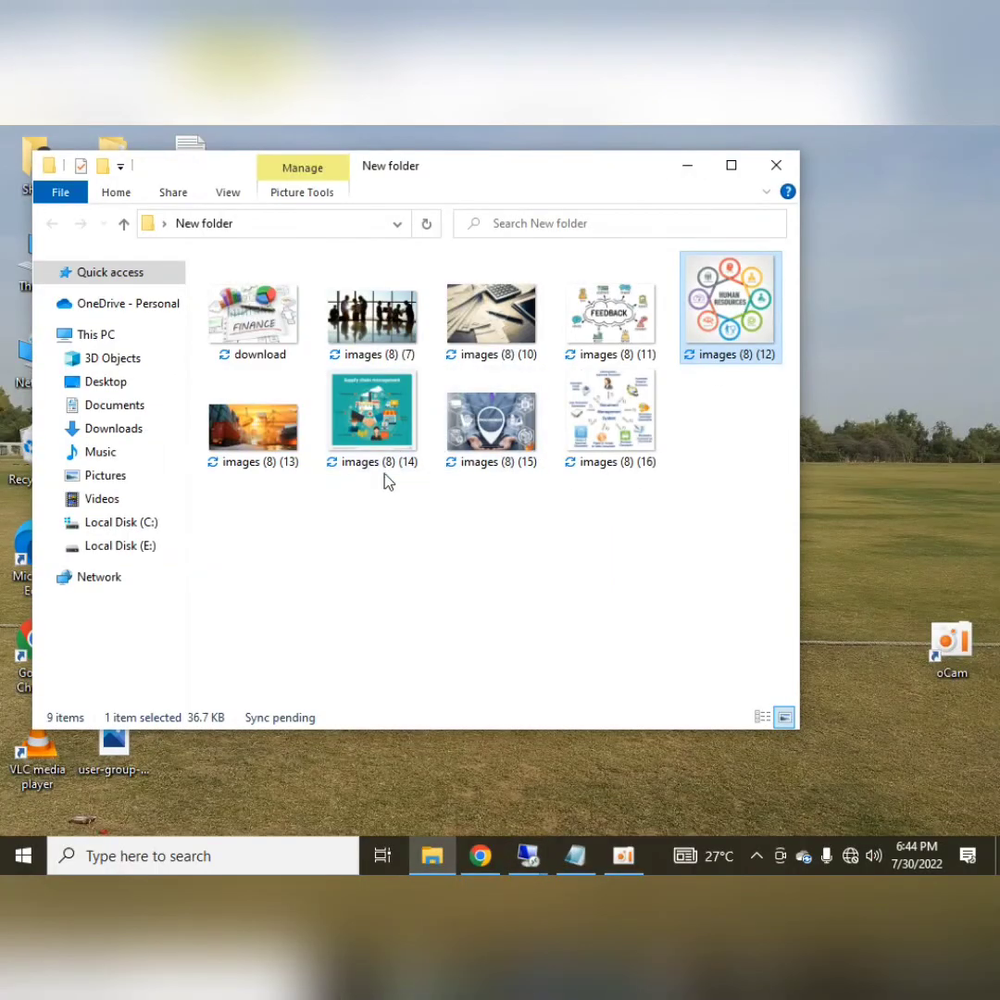
pyautogui.click(260, 333)
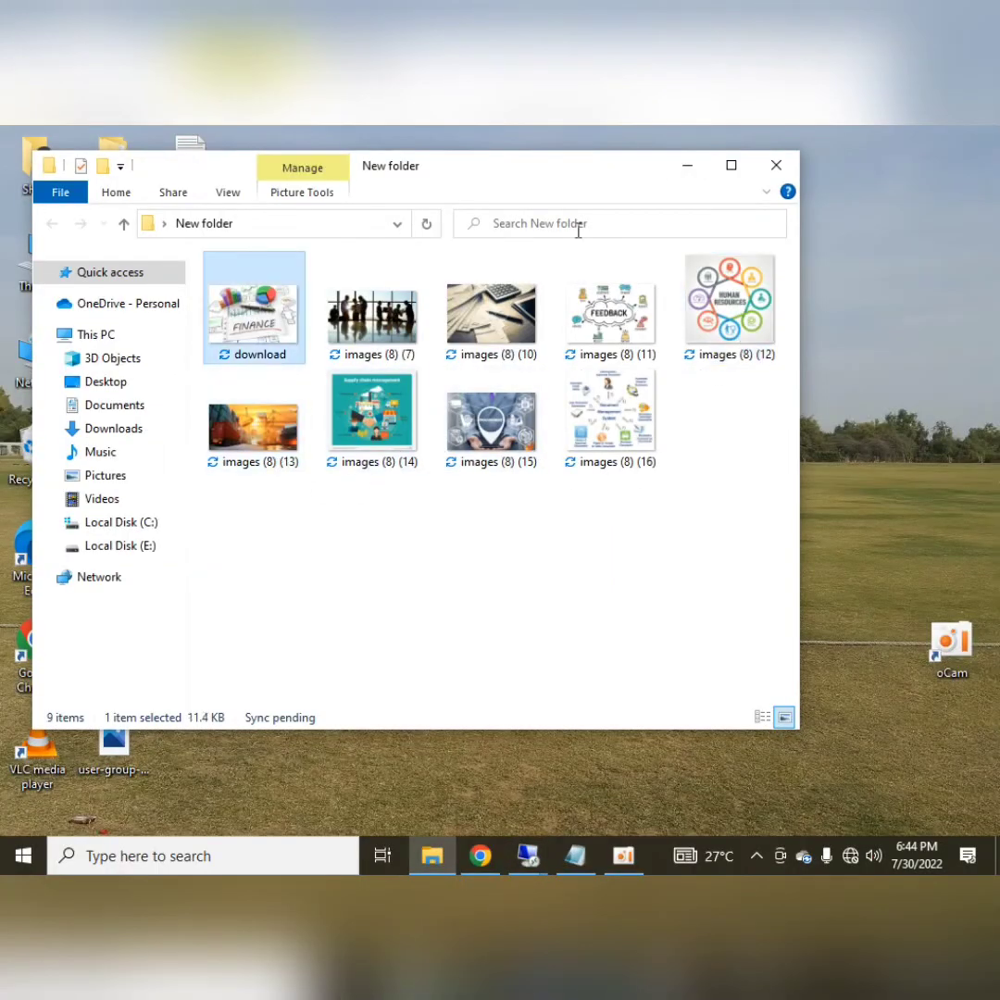
pyautogui.click(527, 856)
pyautogui.click(516, 793)
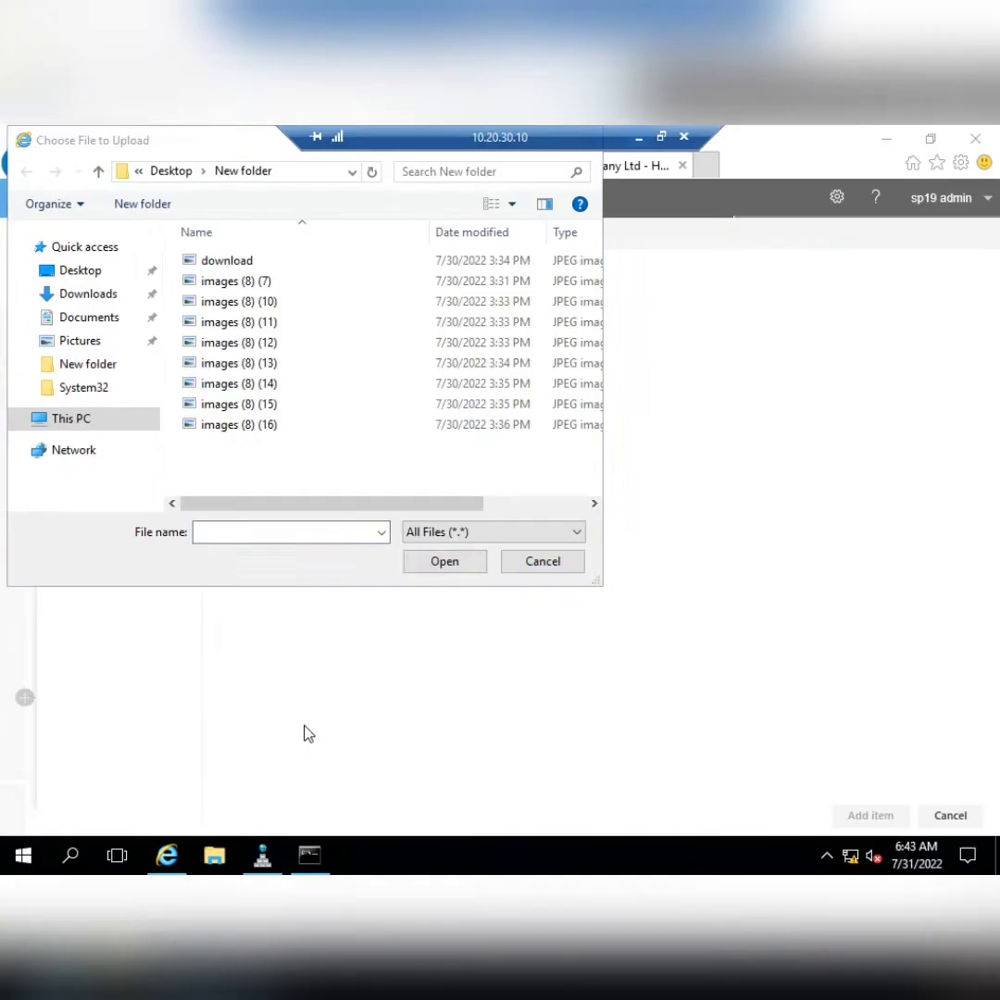
pyautogui.click(256, 261)
pyautogui.click(445, 561)
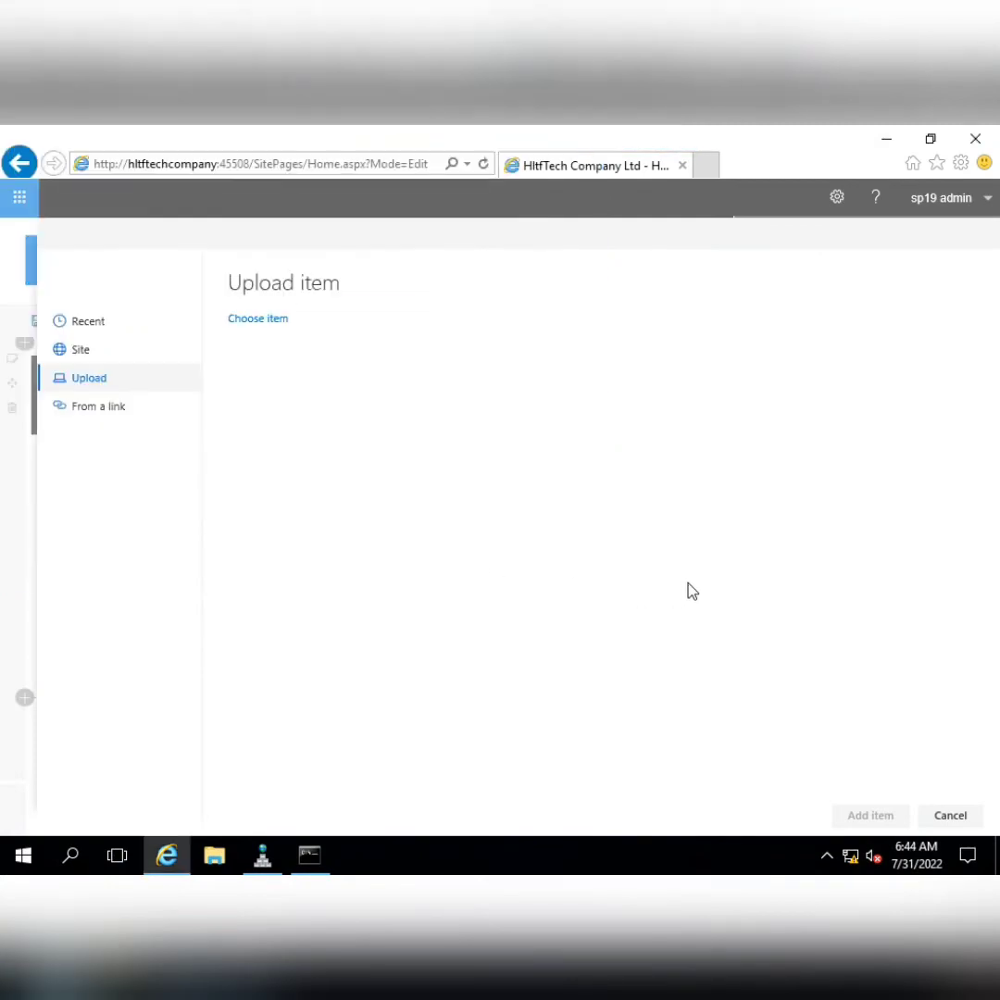
pyautogui.click(870, 816)
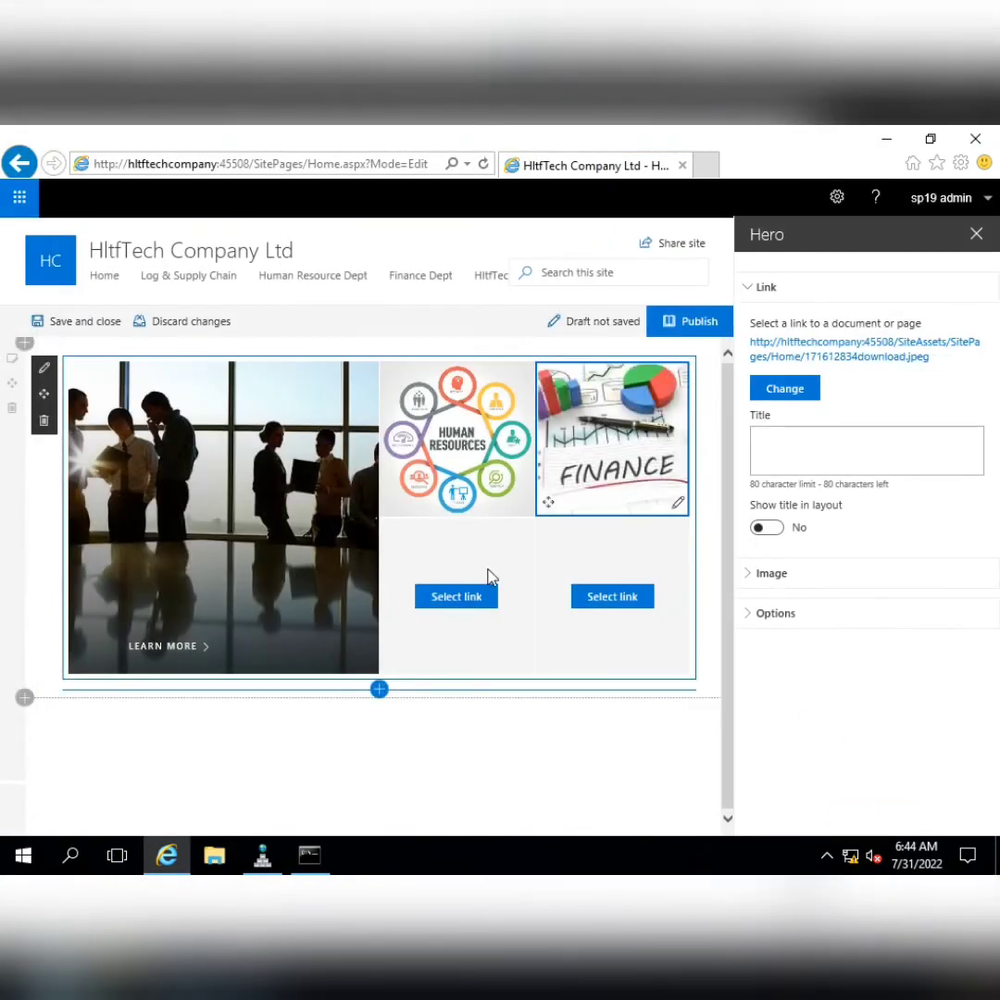
# Upload images (8) (13), the container port photo, into the fourth Hero tile
pyautogui.click(453, 598)
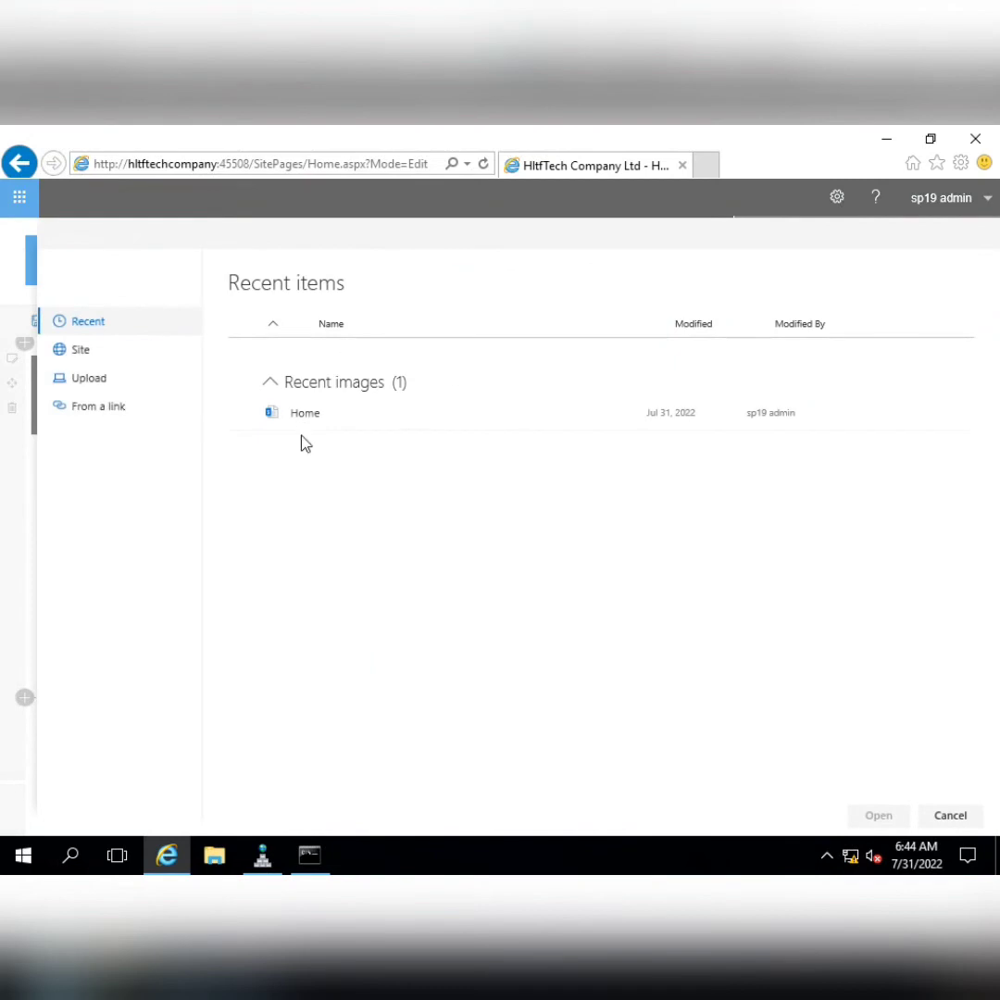
pyautogui.click(97, 378)
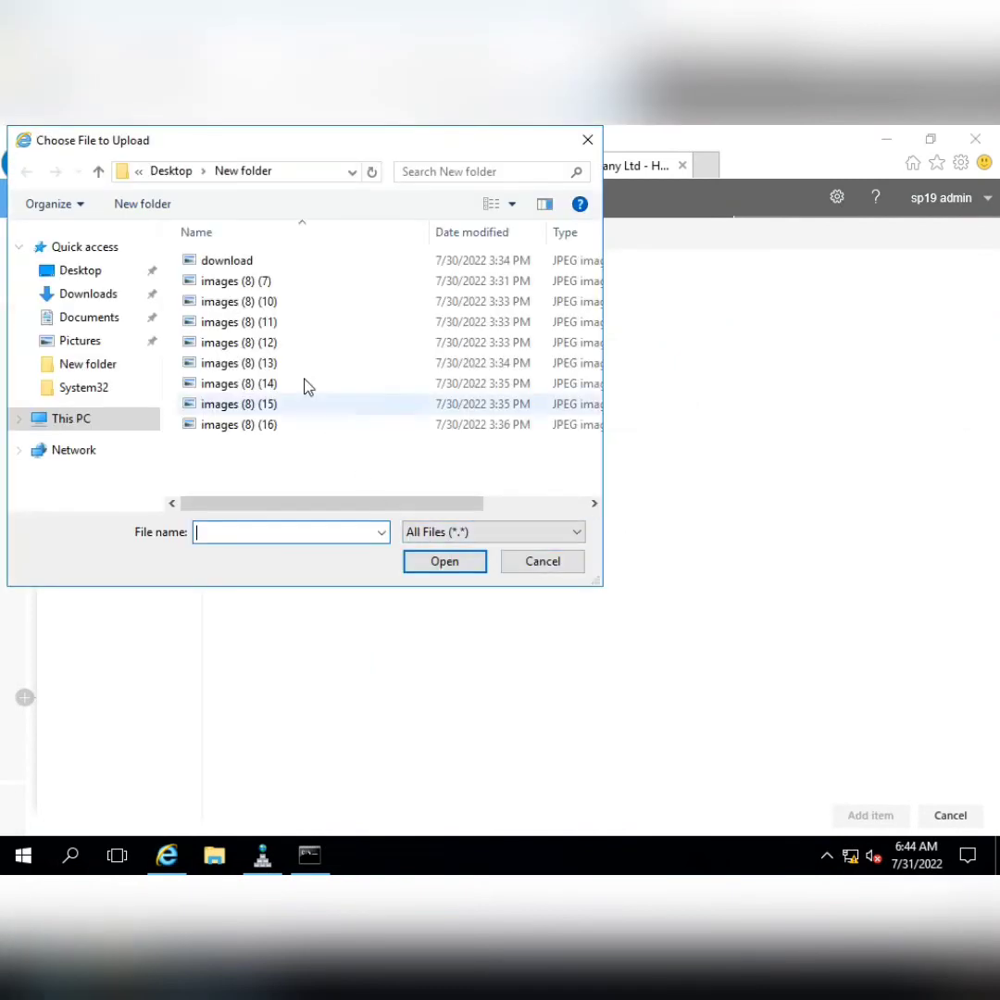
pyautogui.click(640, 137)
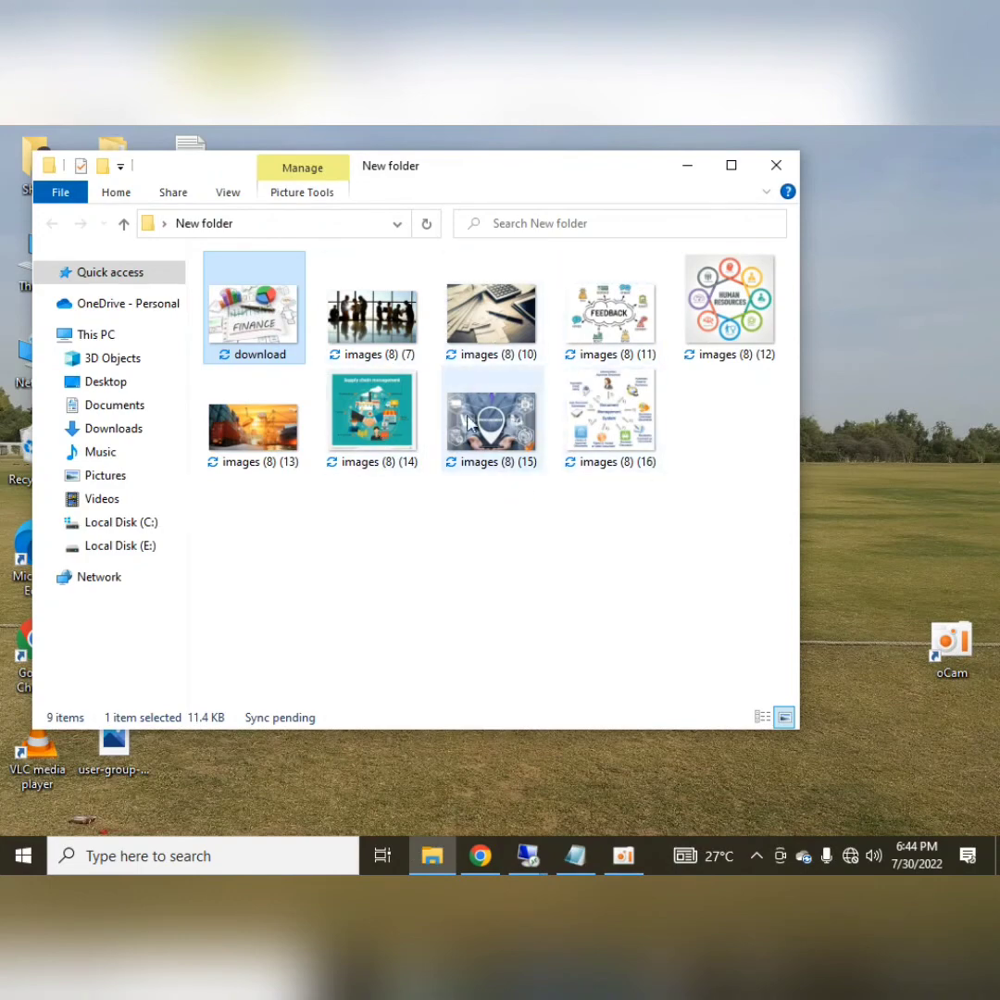
pyautogui.click(259, 440)
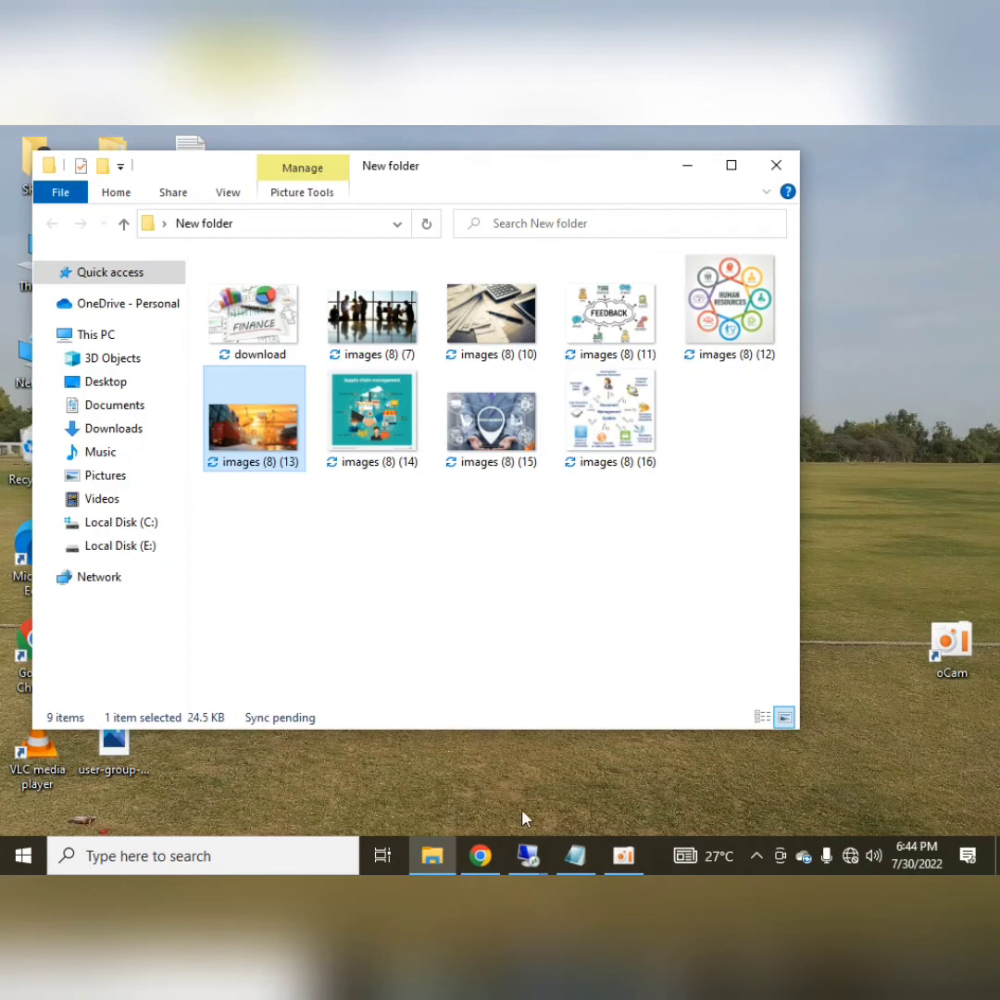
pyautogui.moveTo(528, 855)
pyautogui.click(598, 755)
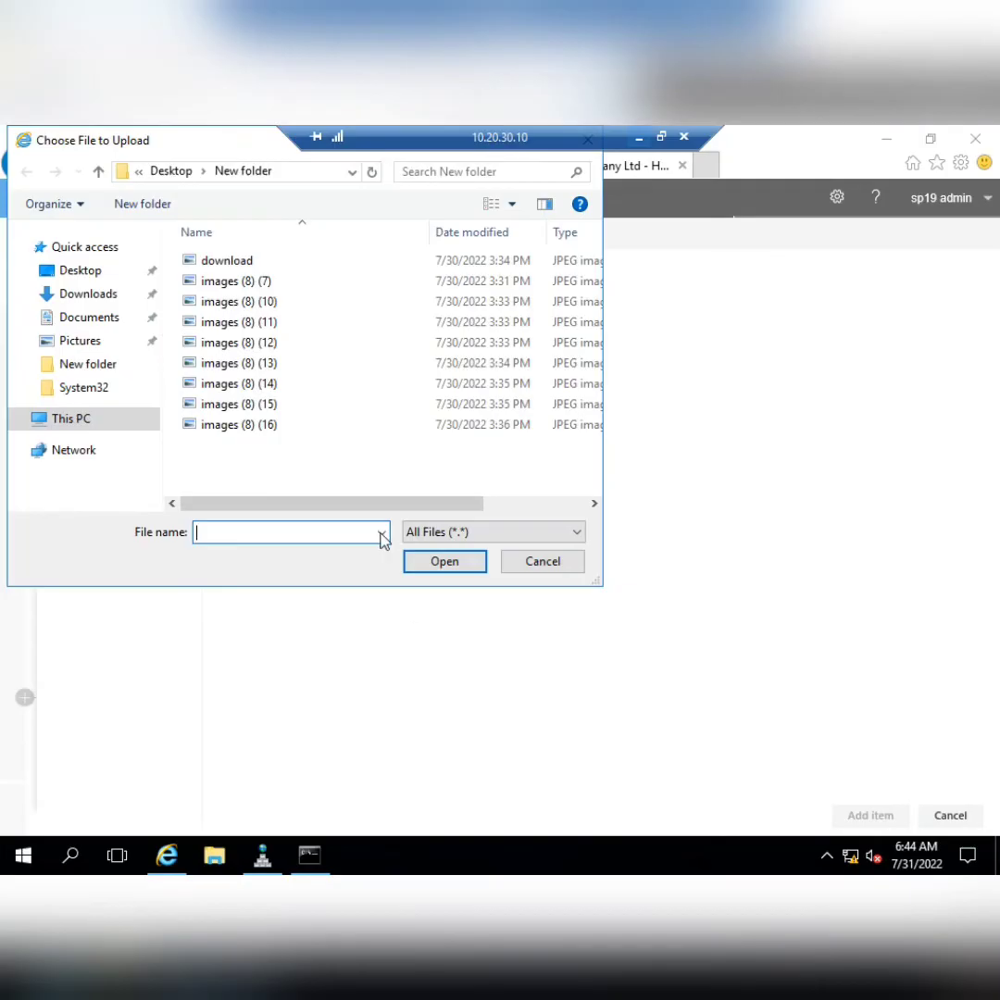
pyautogui.click(264, 364)
pyautogui.click(478, 565)
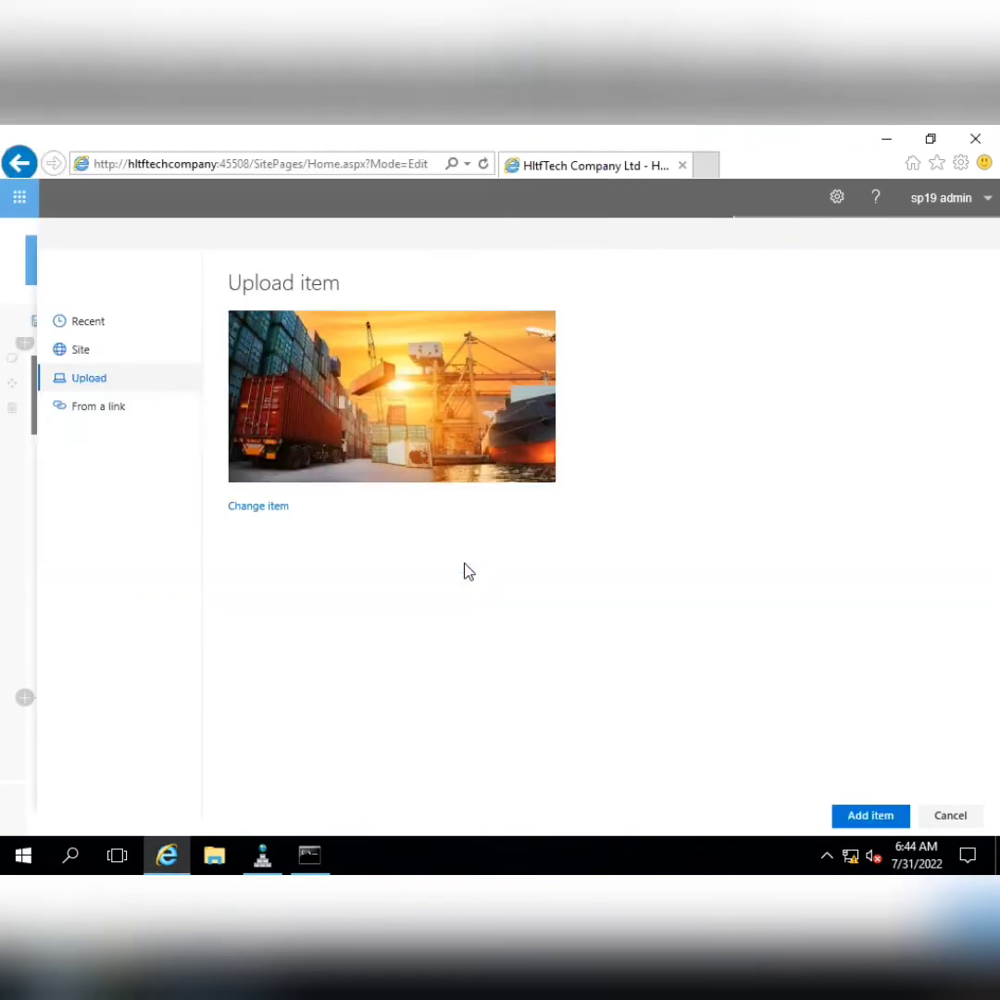
pyautogui.click(863, 819)
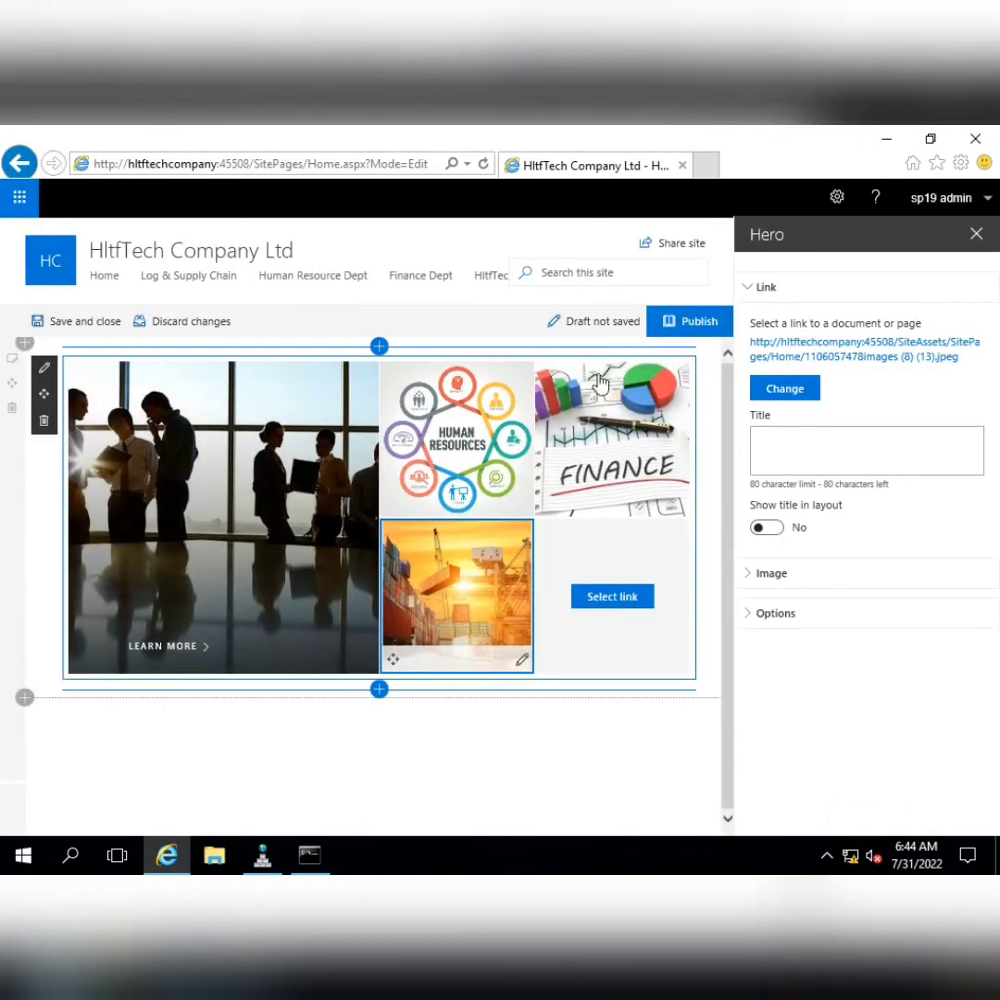
# Upload images (8) (10), the calculator photo, into the fifth Hero tile and publish the page
pyautogui.click(604, 602)
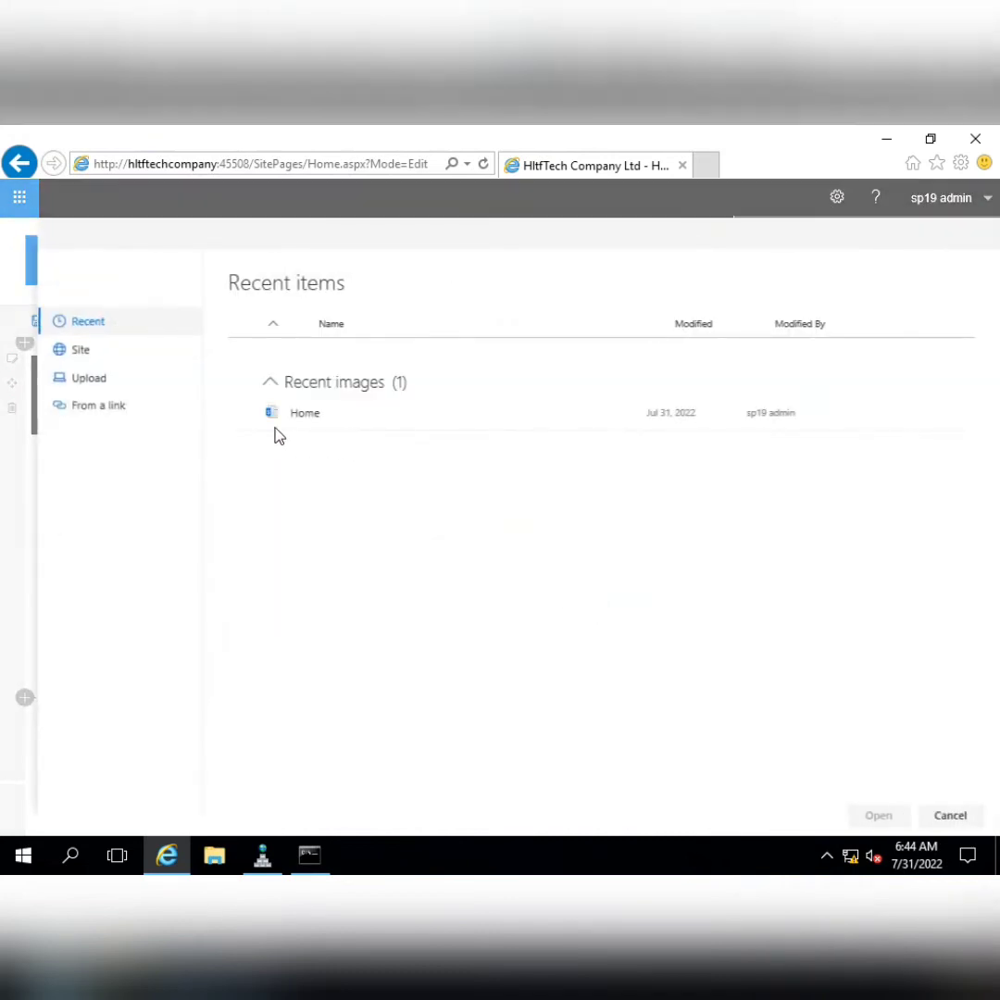
pyautogui.click(93, 381)
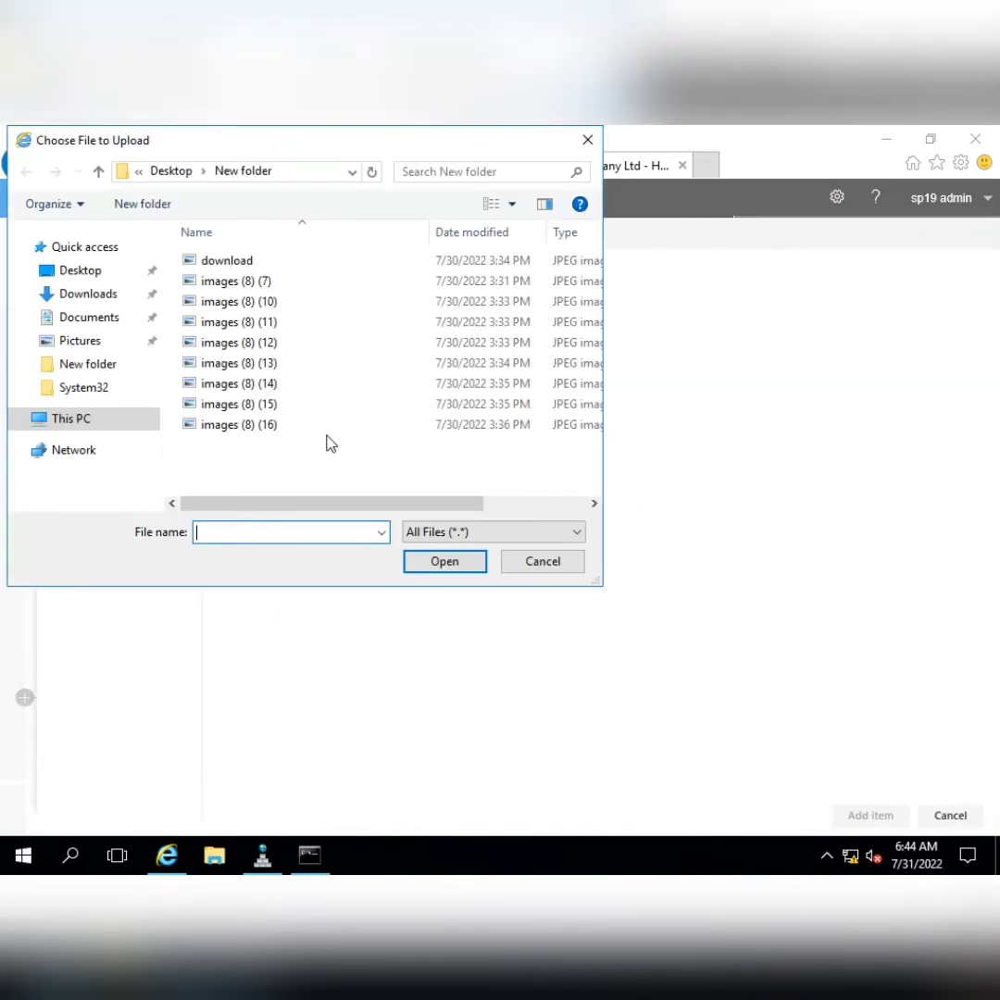
pyautogui.click(627, 137)
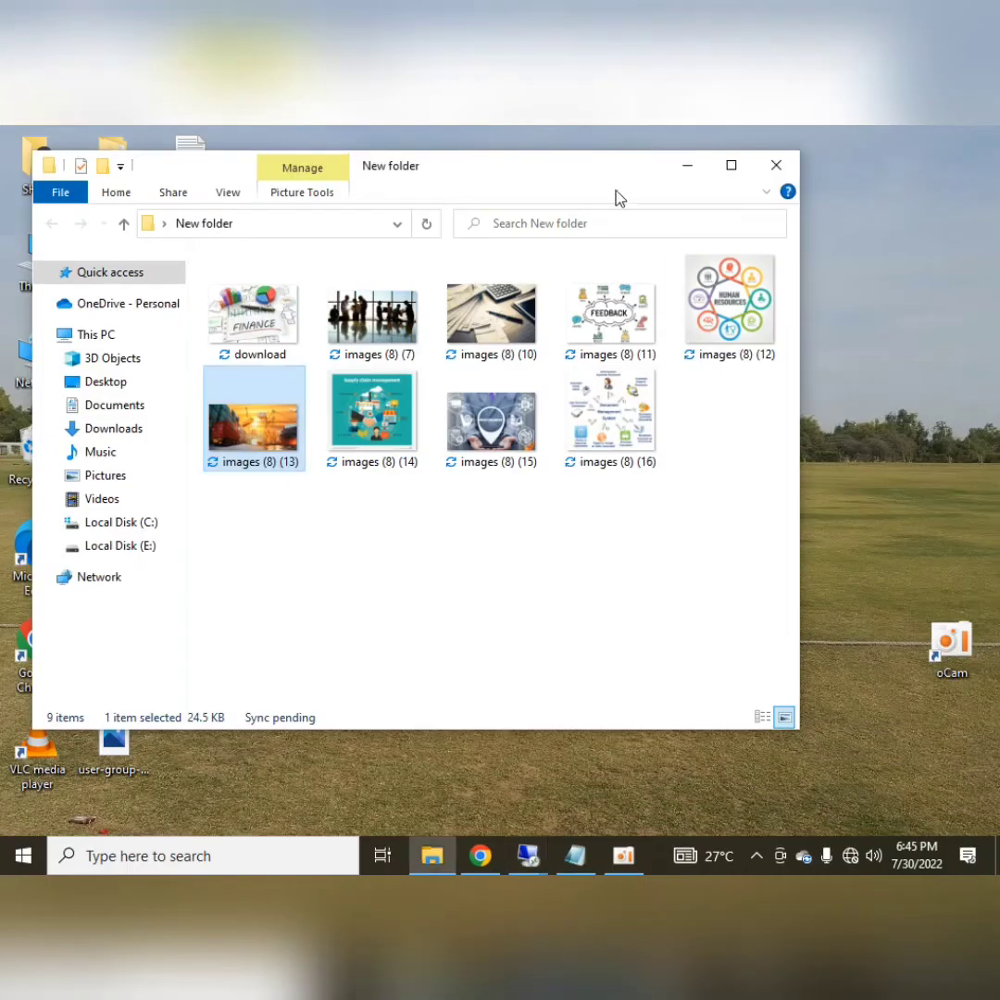
pyautogui.click(495, 321)
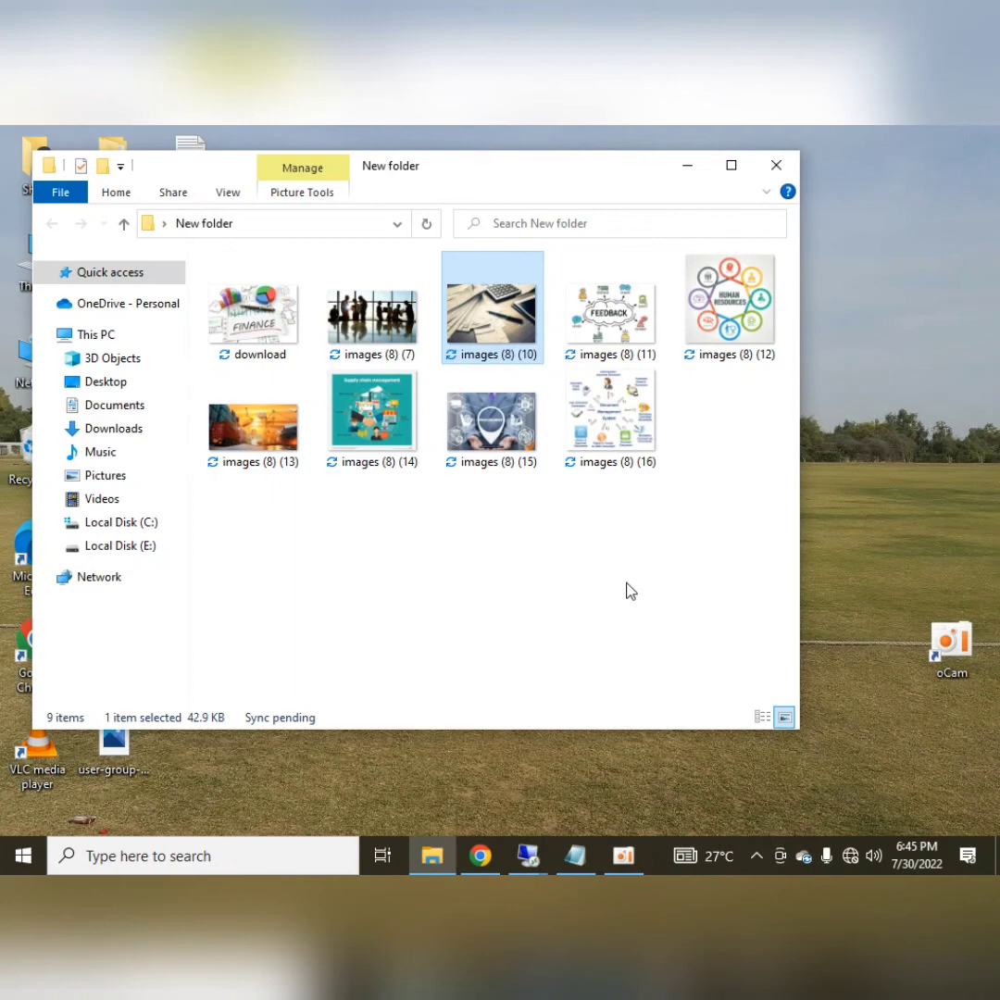
pyautogui.click(527, 856)
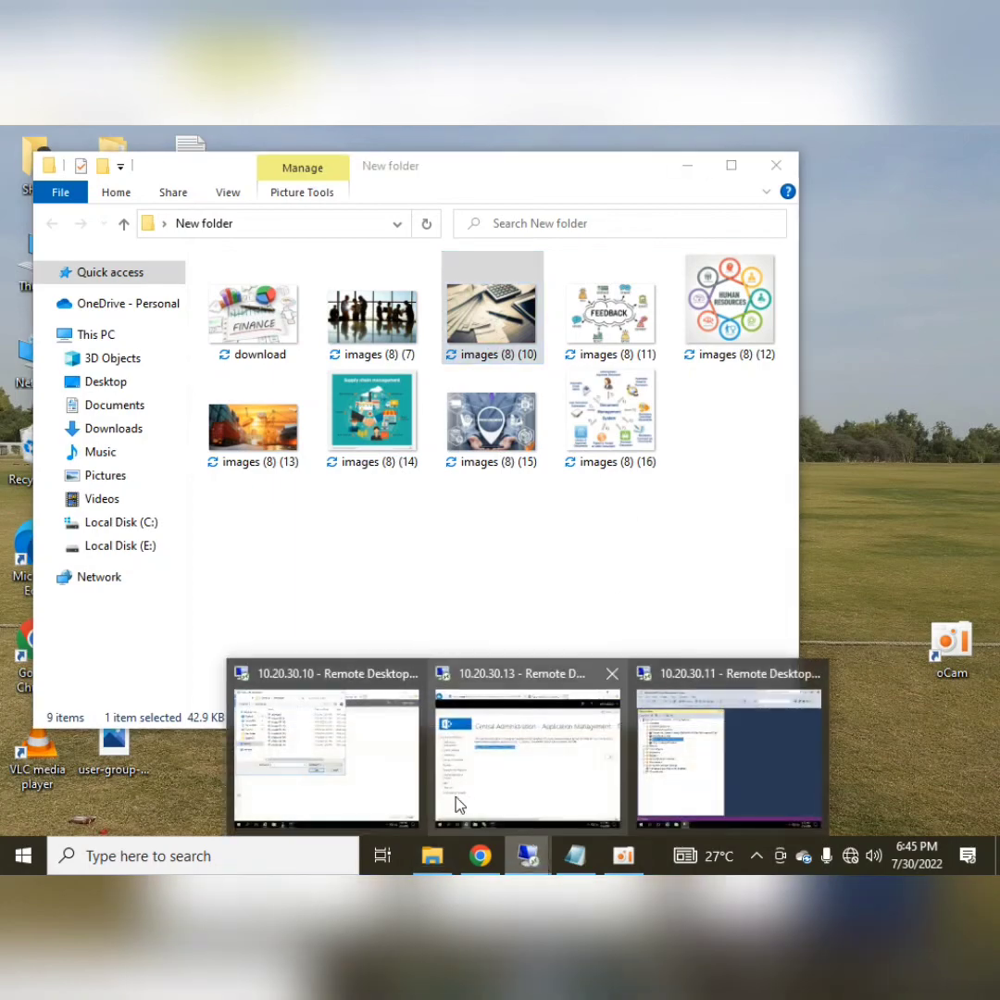
pyautogui.click(358, 780)
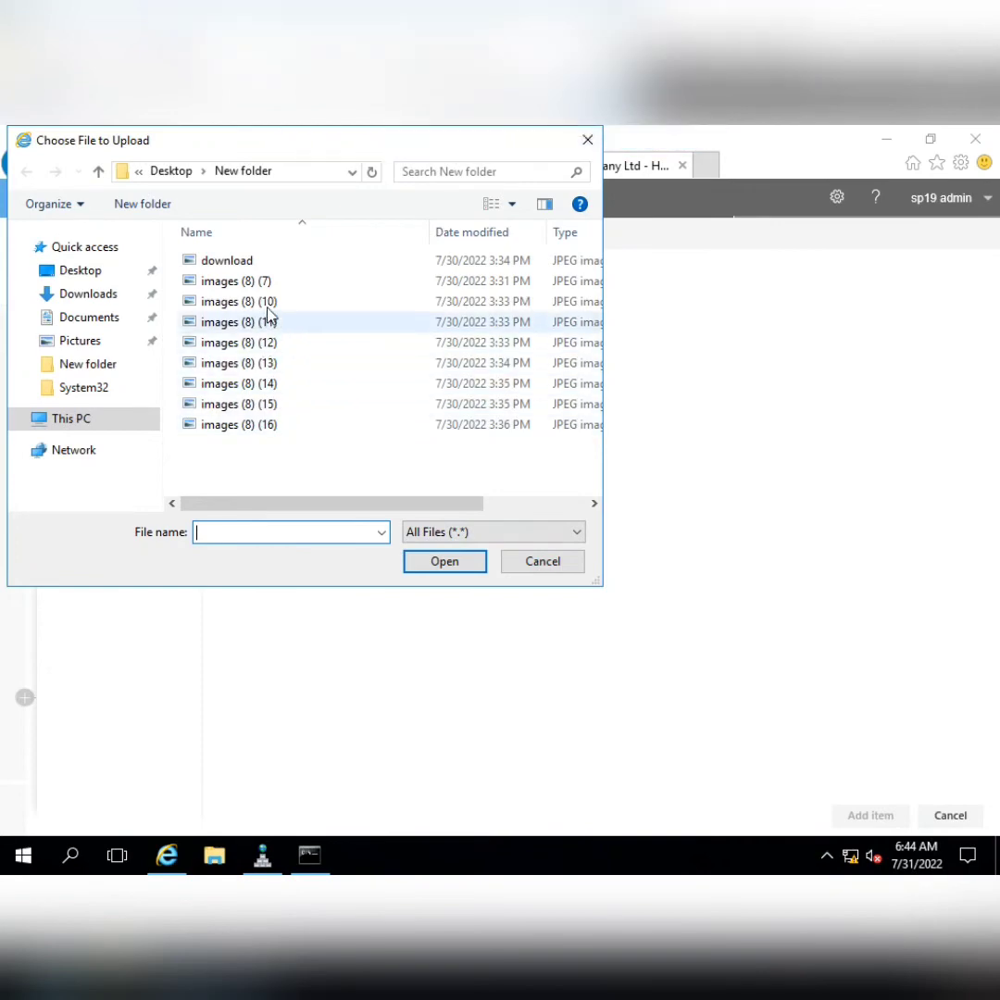
pyautogui.click(241, 301)
pyautogui.click(435, 560)
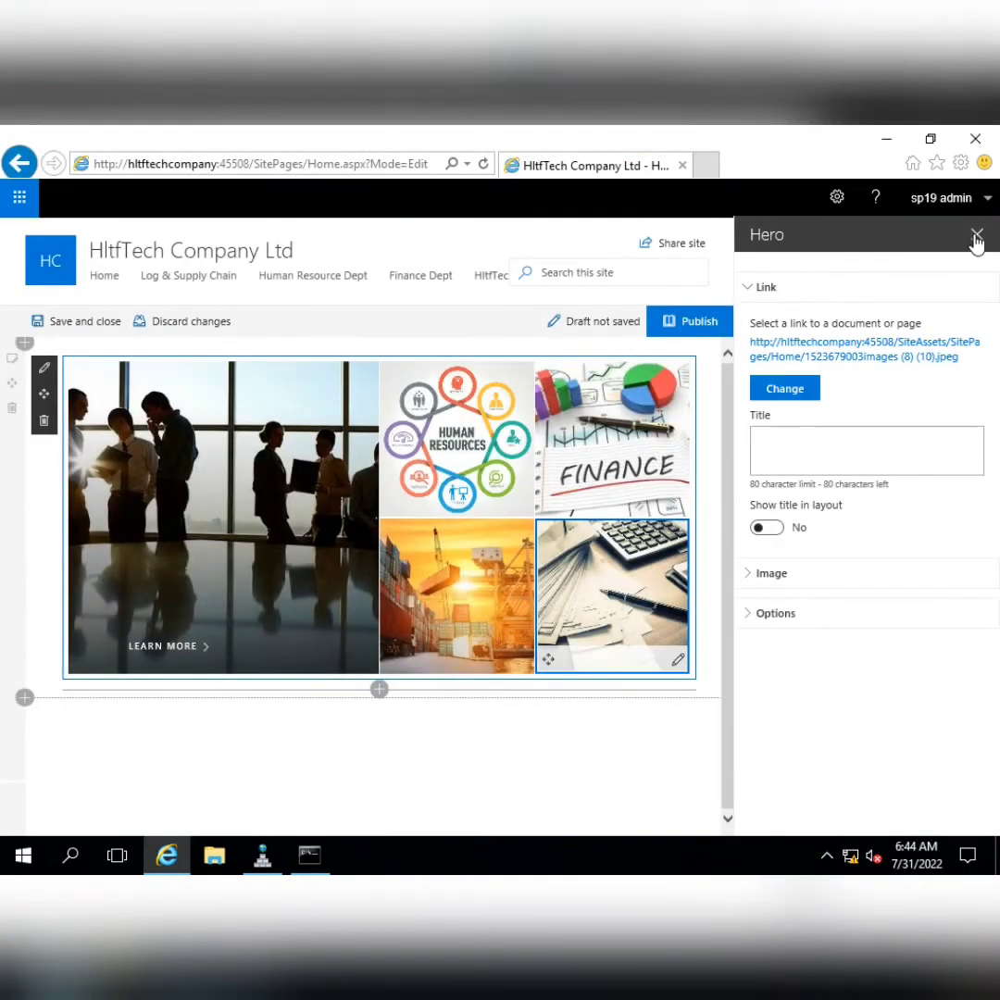
pyautogui.click(975, 233)
pyautogui.click(963, 320)
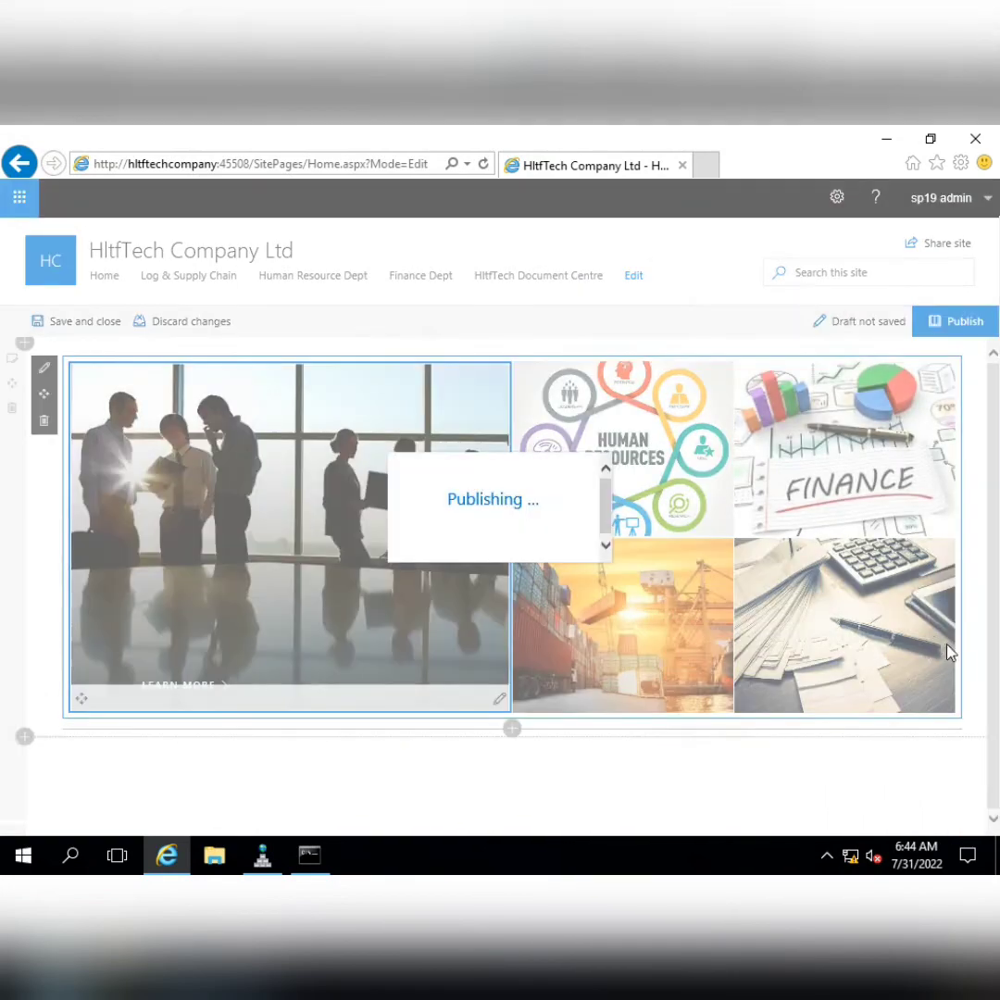
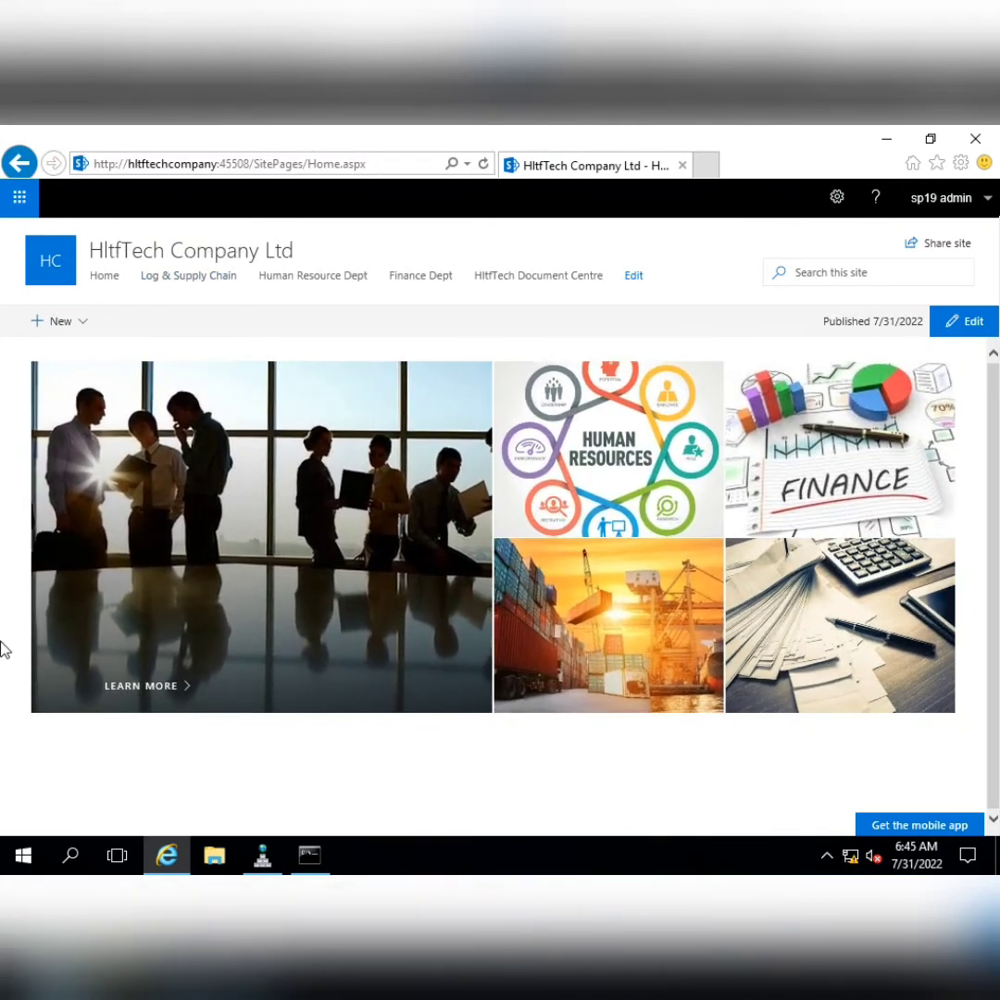
# Turn off the Learn more call-to-action link on the large meeting-room Hero tile
pyautogui.click(964, 322)
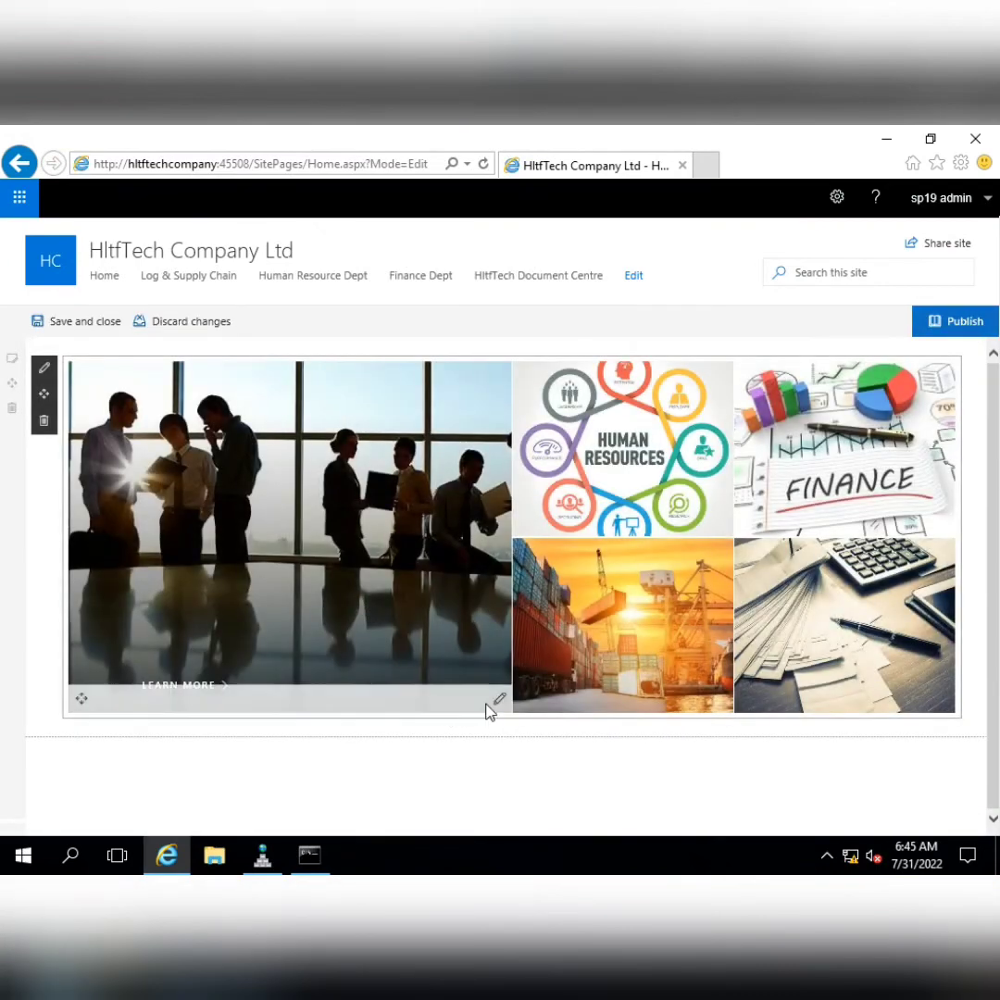
pyautogui.click(500, 701)
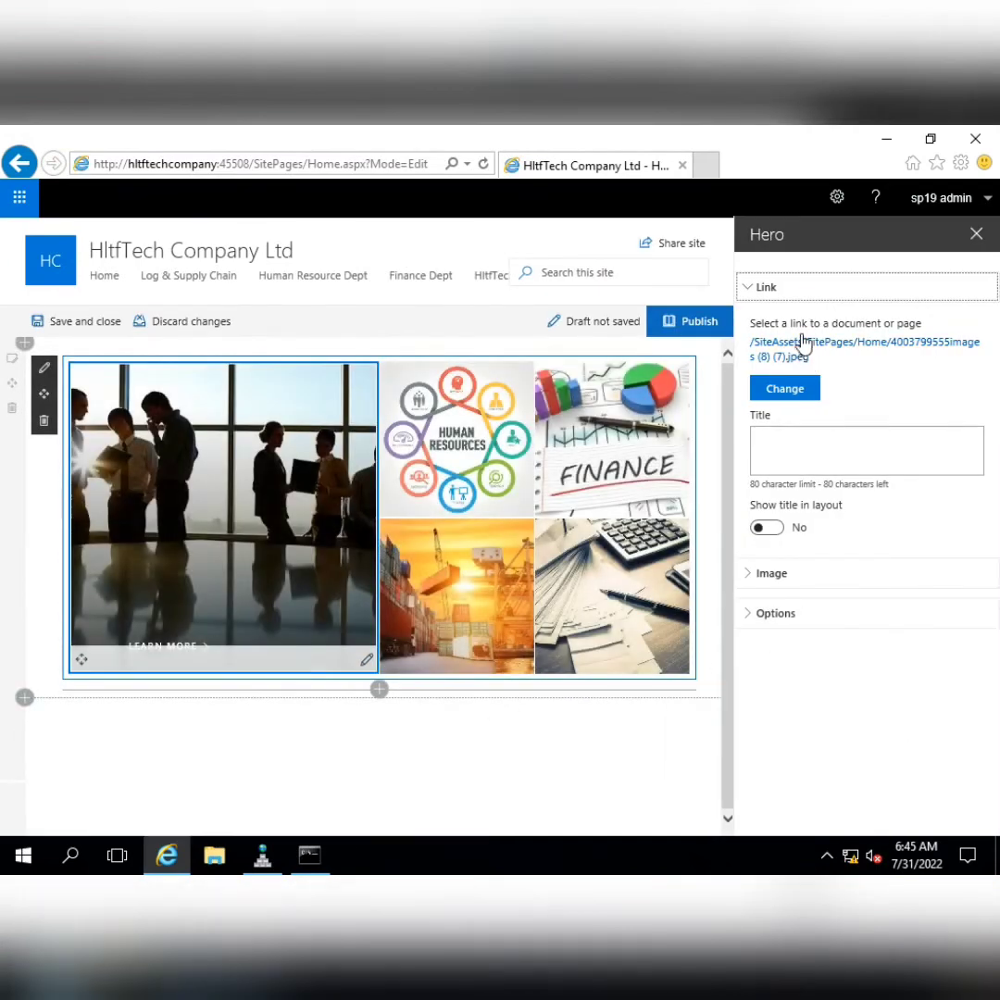
pyautogui.click(759, 574)
pyautogui.moveTo(997, 582); pyautogui.dragTo(997, 676)
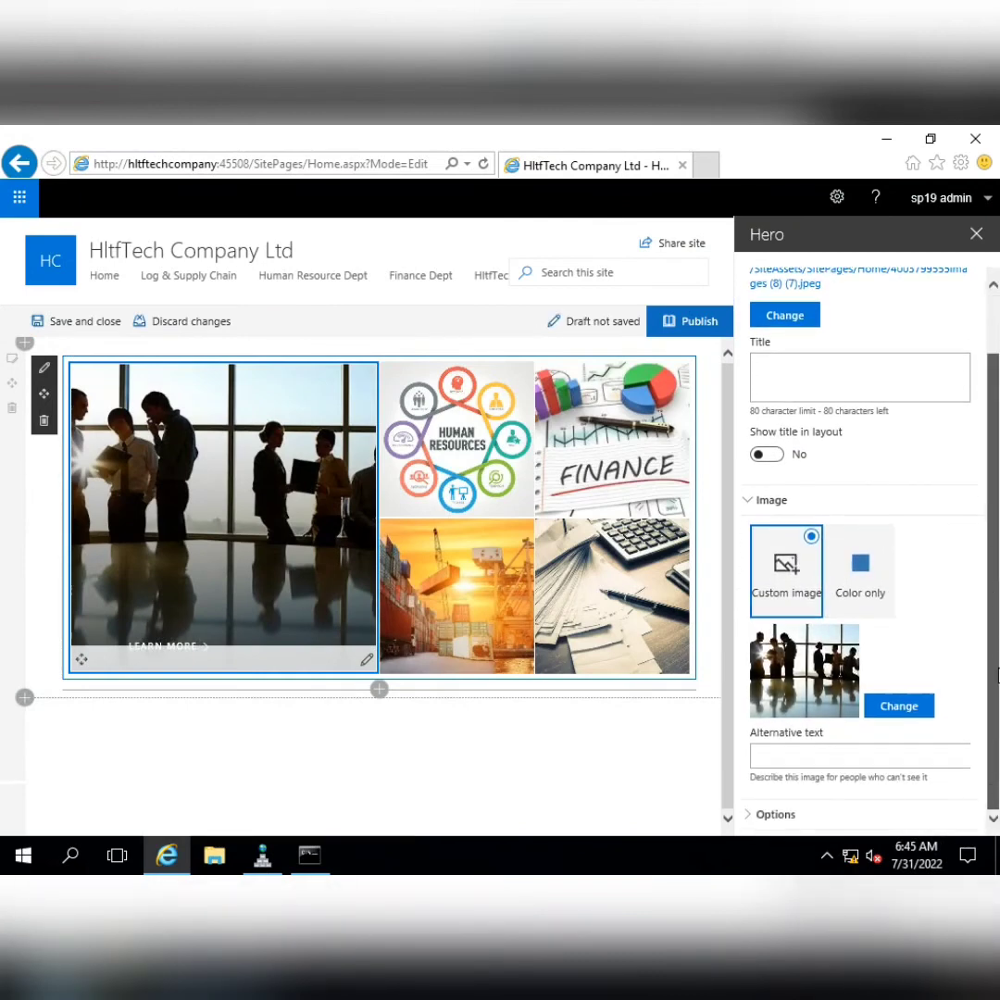
pyautogui.click(752, 817)
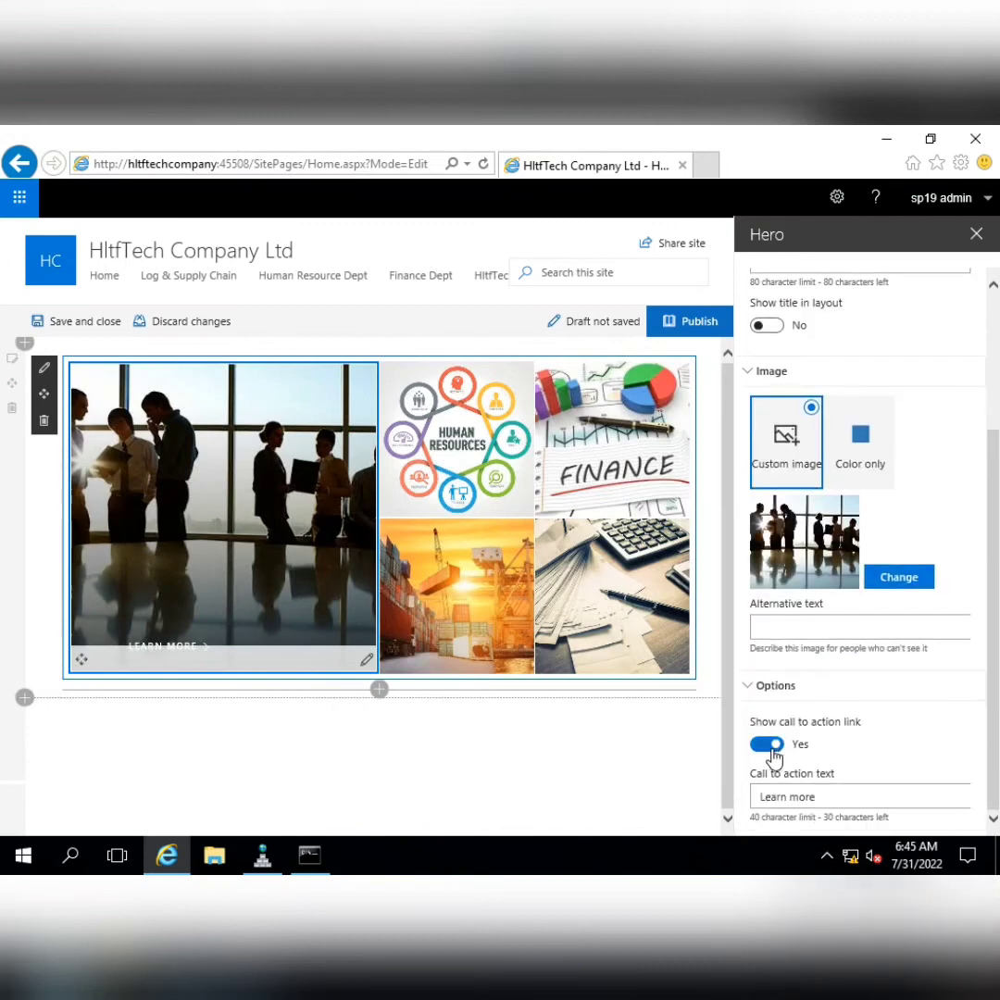
pyautogui.click(771, 748)
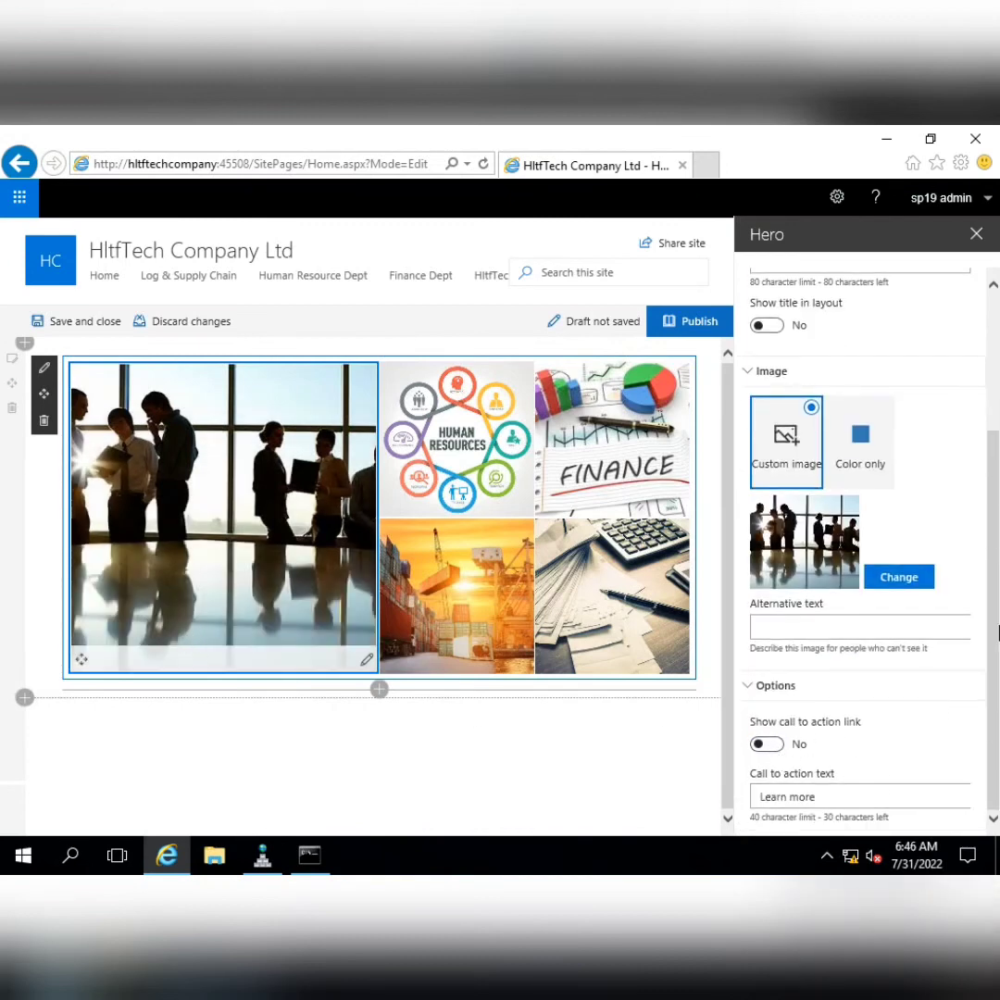
pyautogui.click(978, 237)
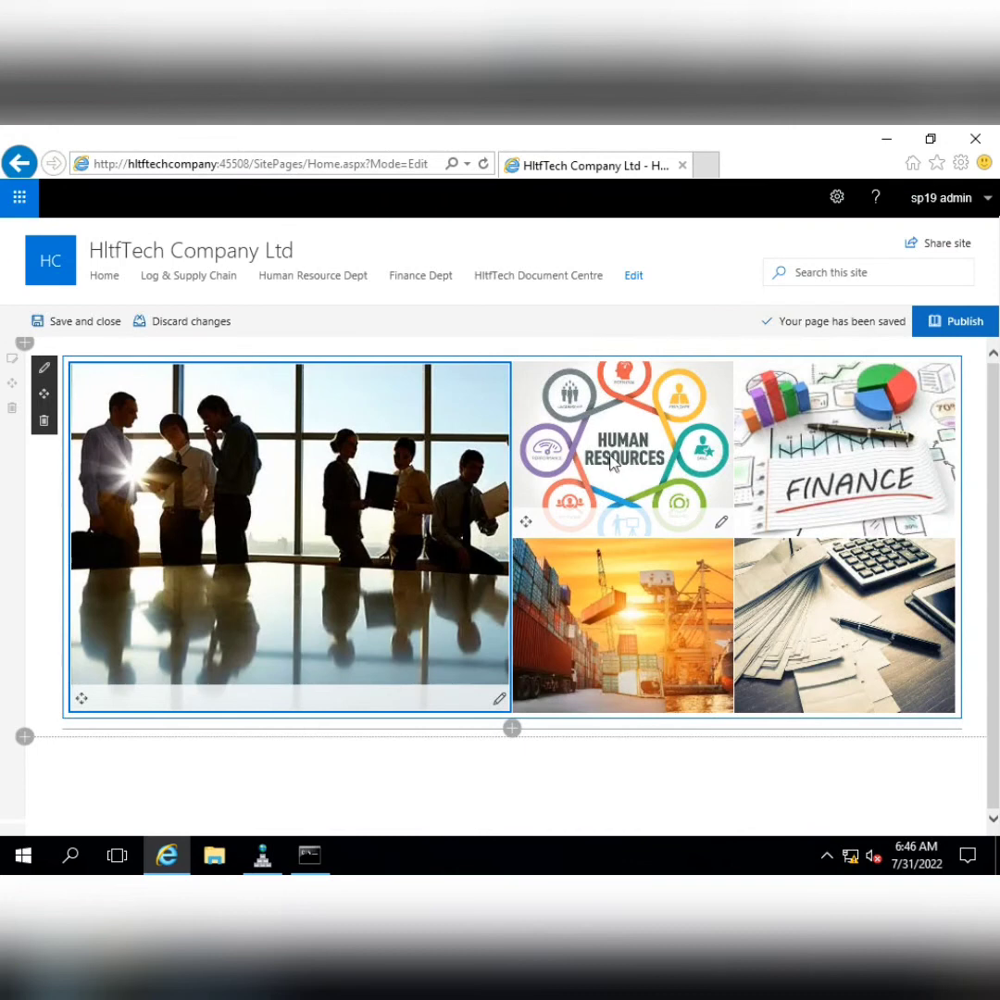
# Open the Human Resource Dept site in a new tab and copy its address
pyautogui.rightClick(313, 284)
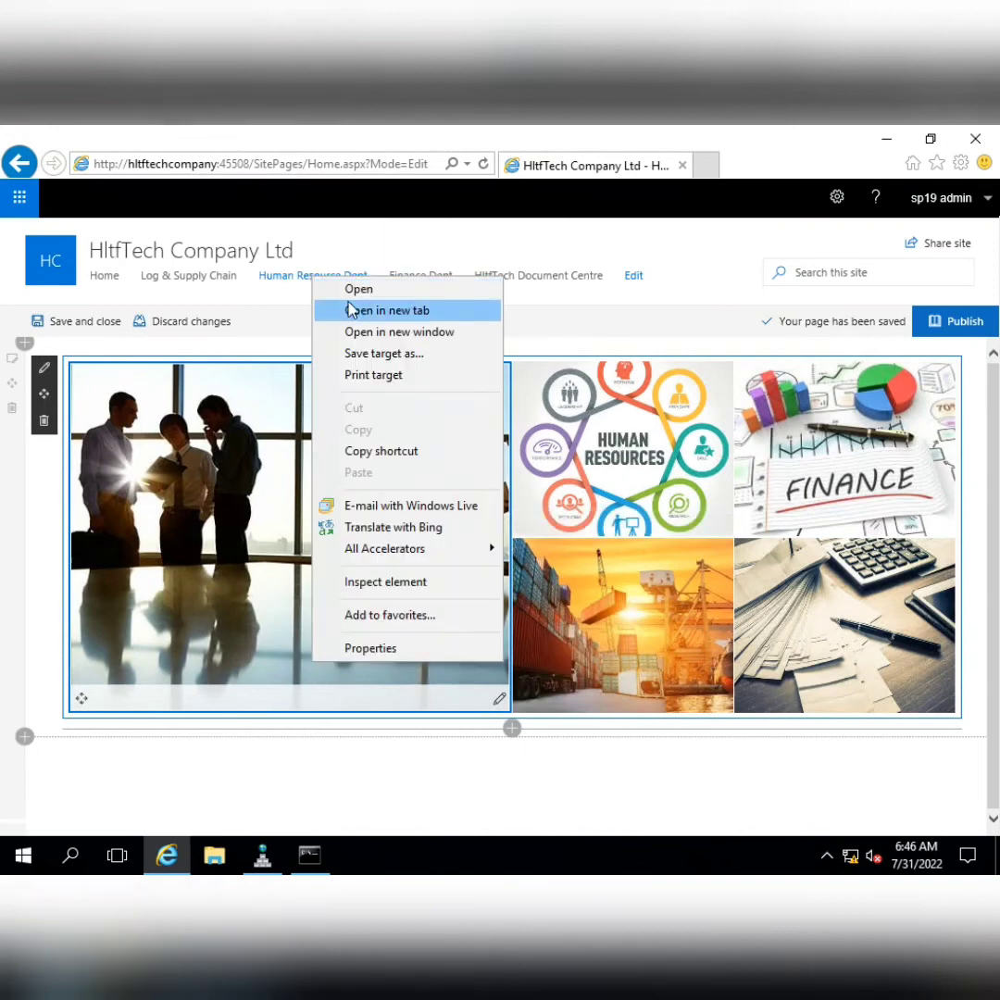
pyautogui.click(356, 310)
pyautogui.click(710, 166)
pyautogui.click(347, 165)
pyautogui.hotkey('ctrl', 'c')
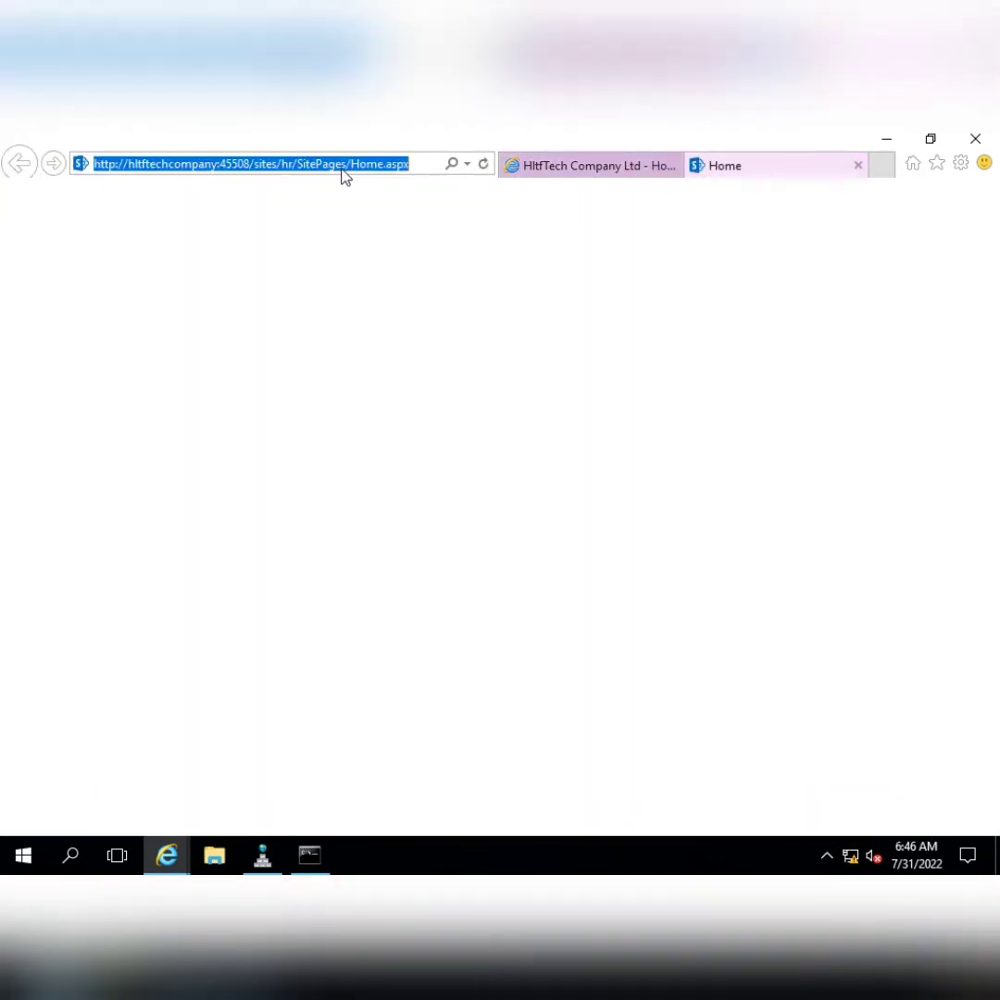
pyautogui.click(858, 165)
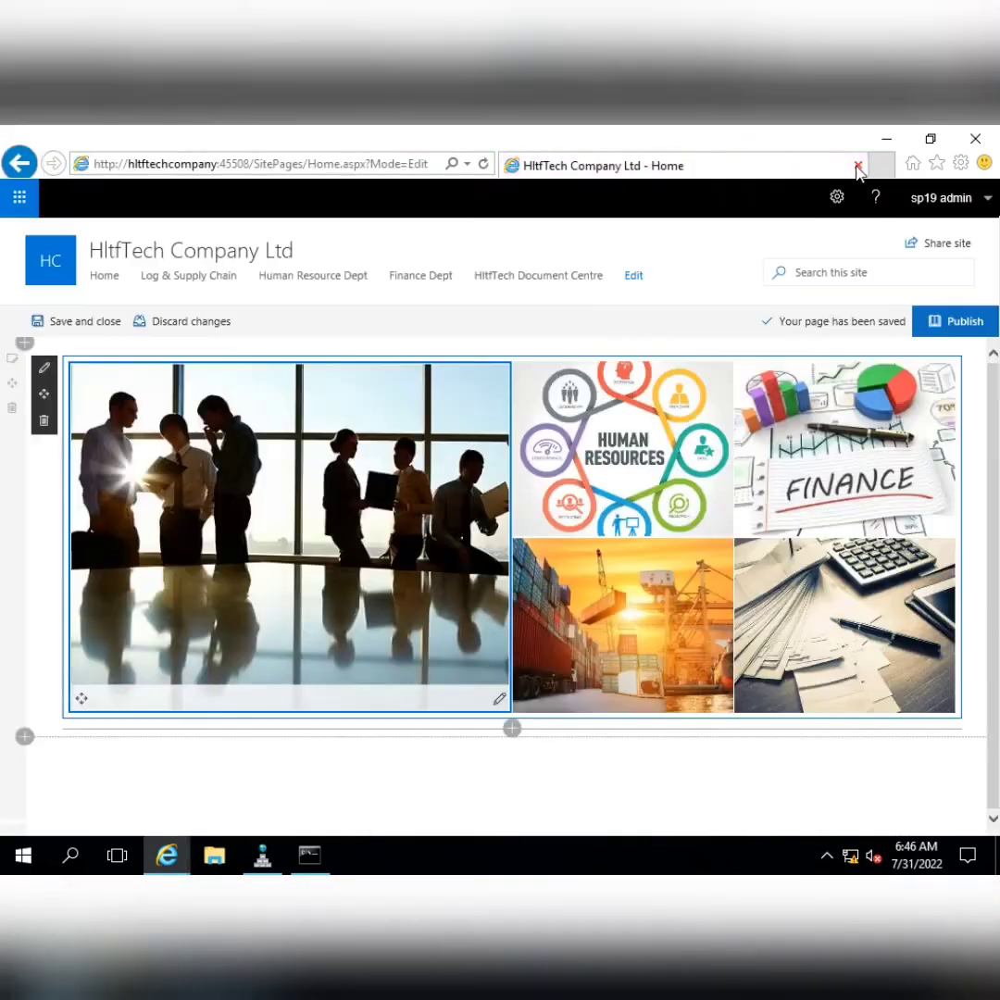
# Link the Human Resources tile to the pasted HR site URL and publish the page
pyautogui.click(721, 521)
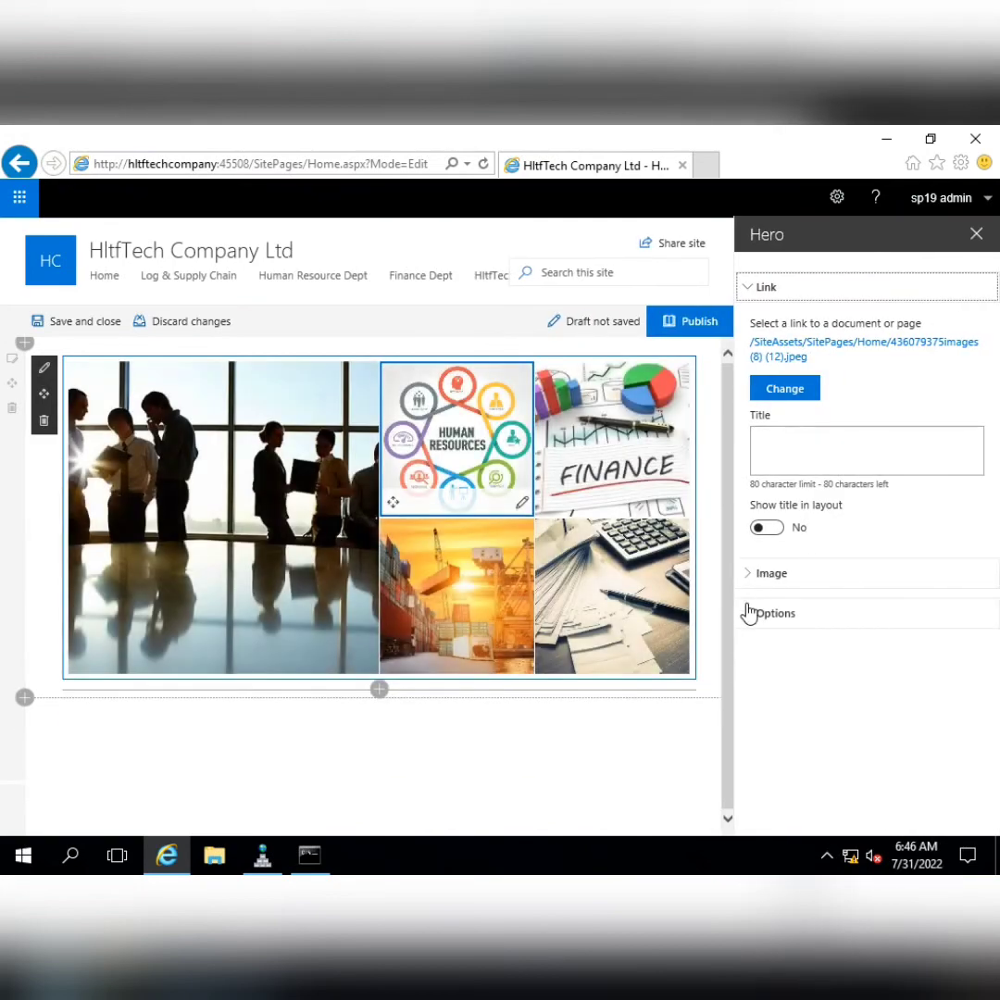
pyautogui.click(752, 614)
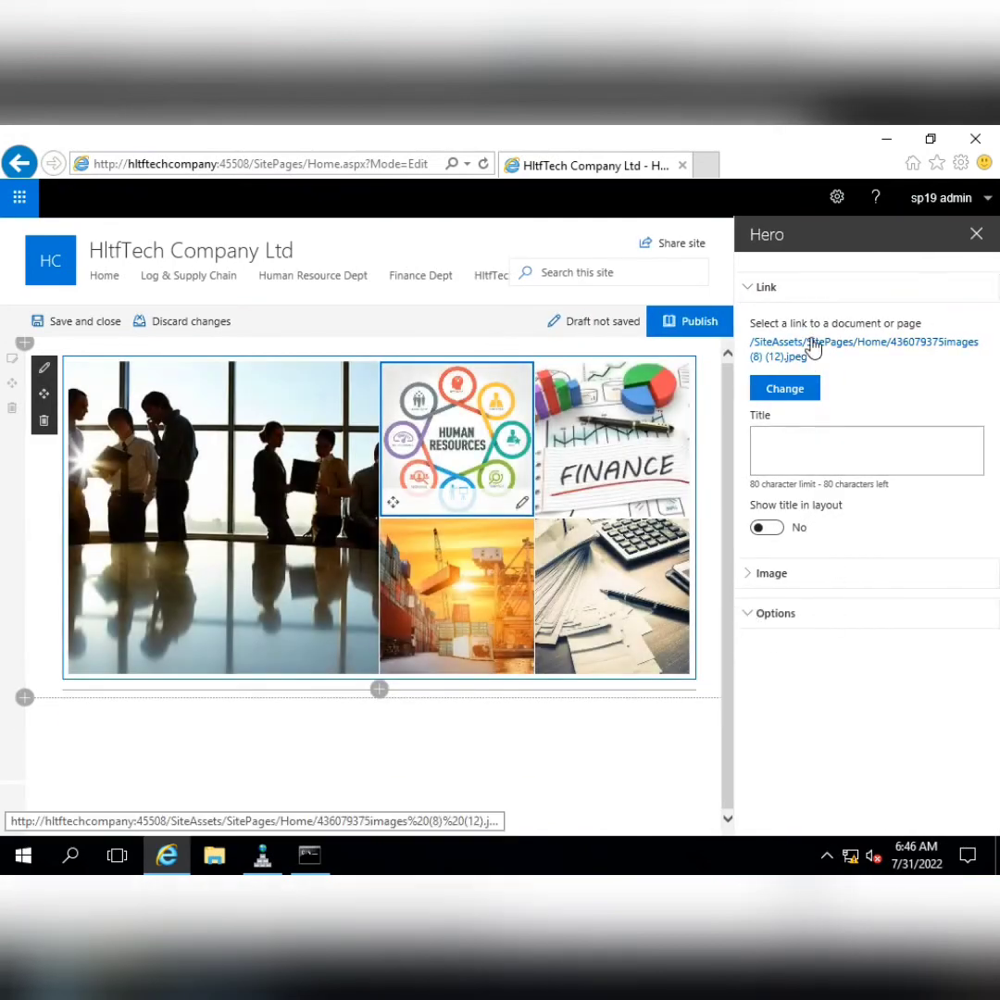
pyautogui.click(799, 390)
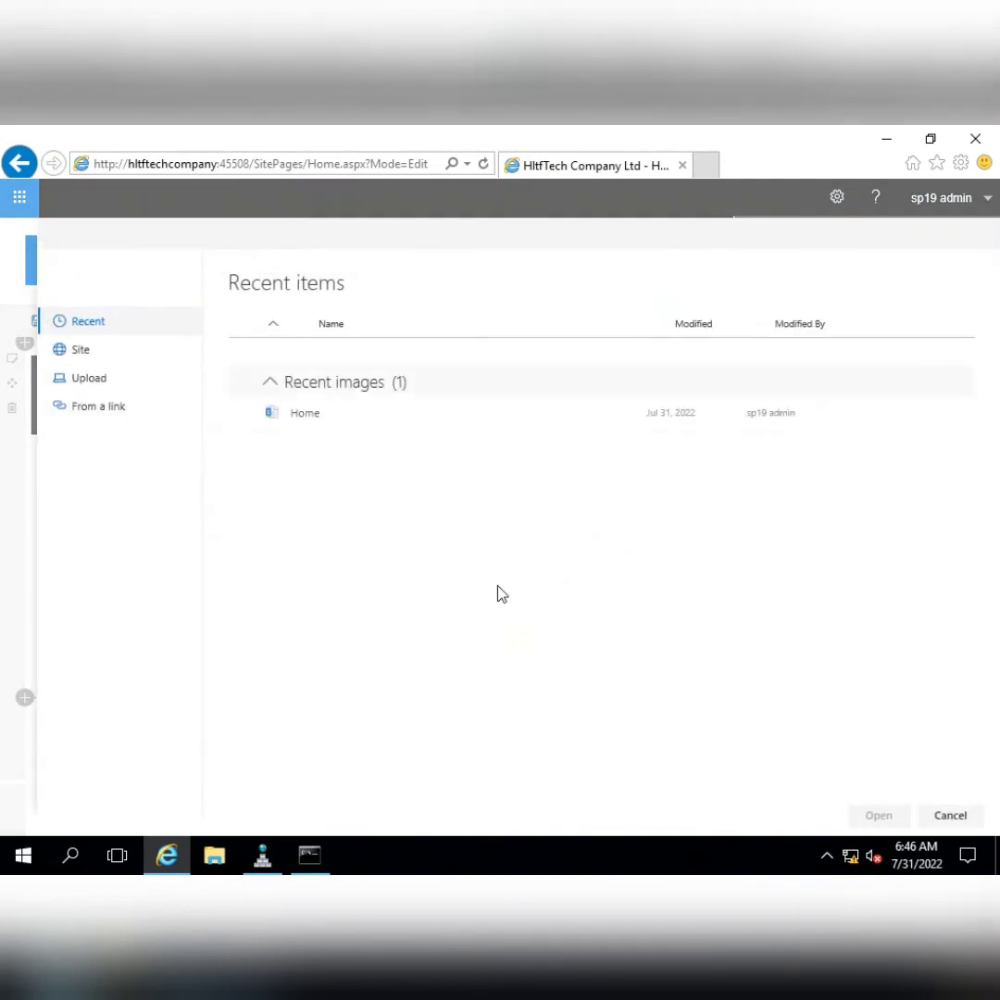
pyautogui.click(102, 407)
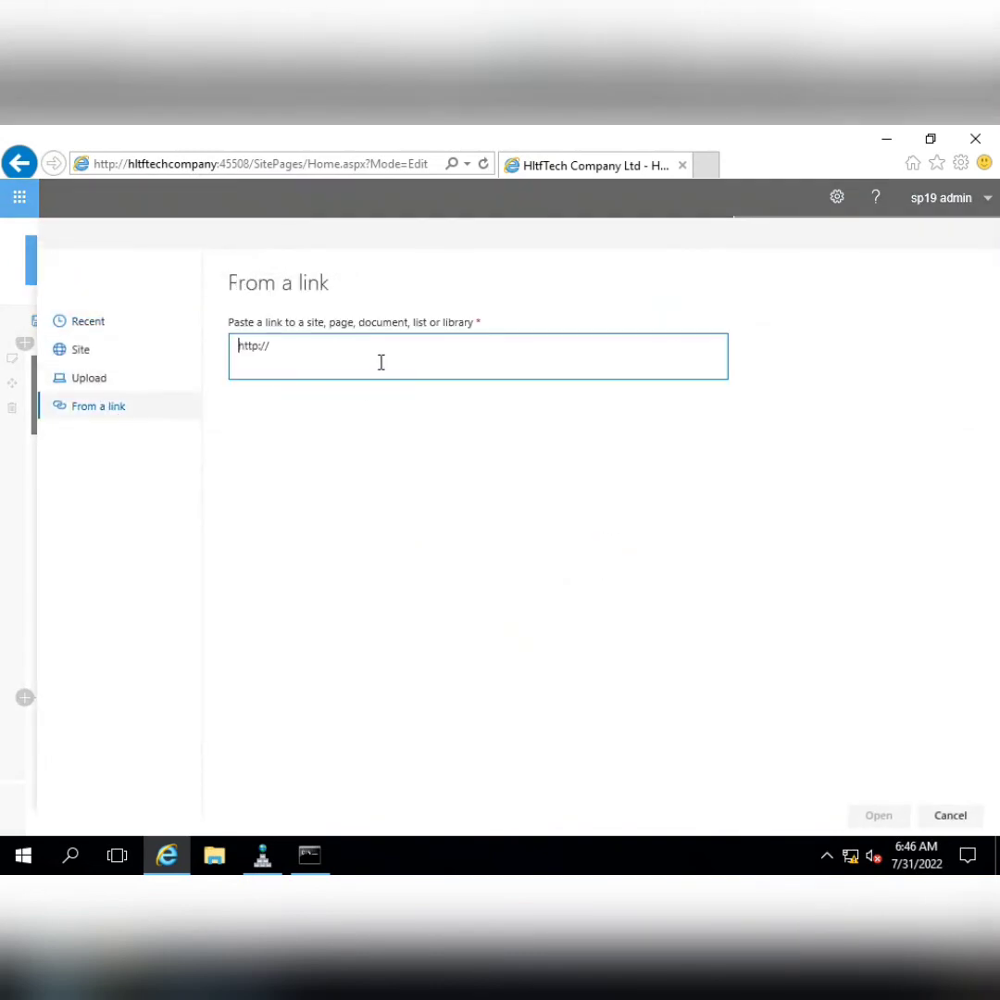
pyautogui.hotkey('ctrl', 'v')
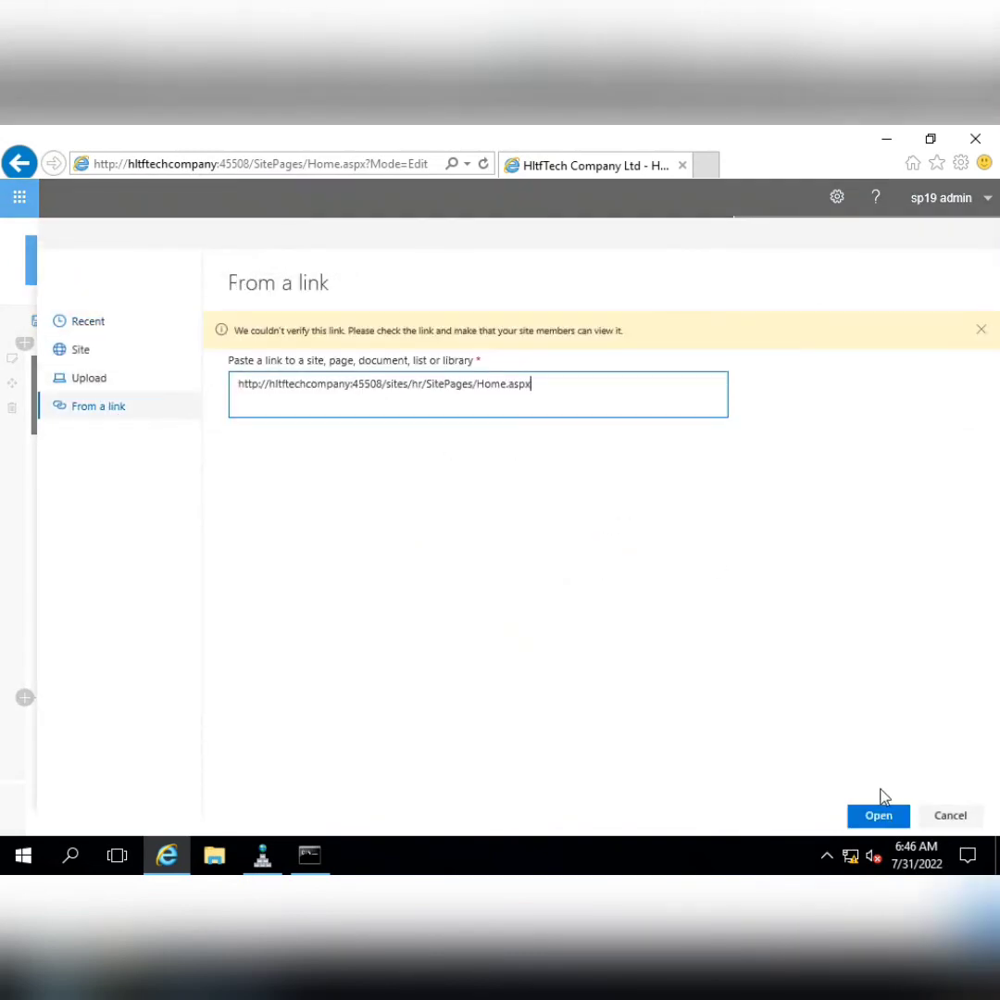
pyautogui.click(880, 816)
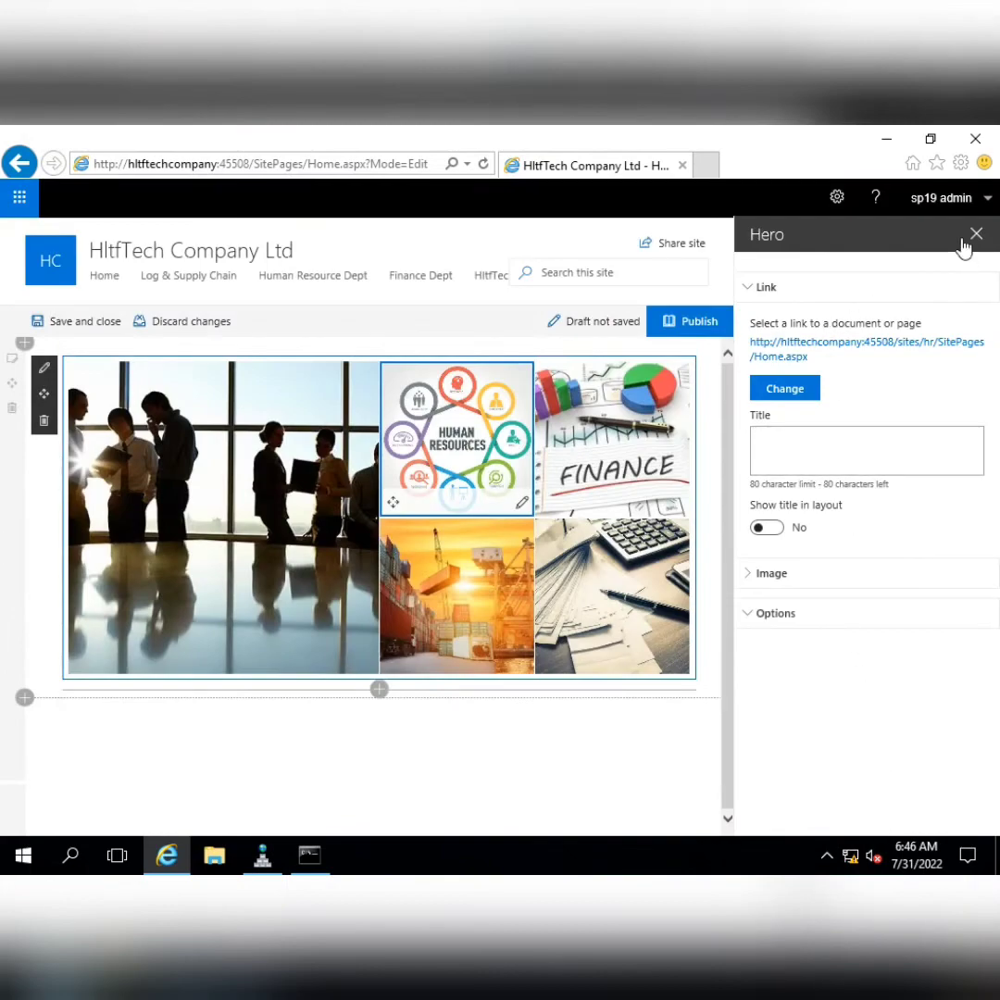
pyautogui.click(975, 235)
pyautogui.click(953, 323)
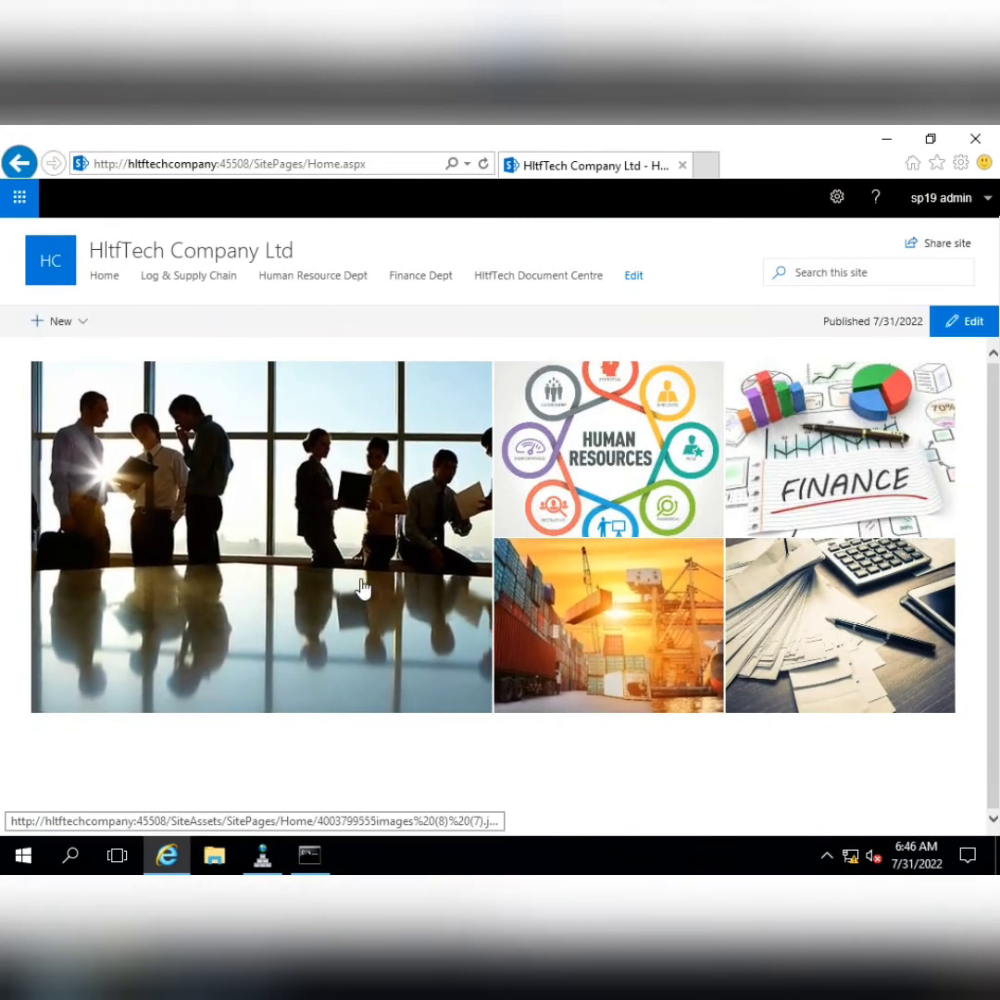
# Test the large meeting-room tile's link, then reopen that tile's settings in edit mode
pyautogui.click(257, 535)
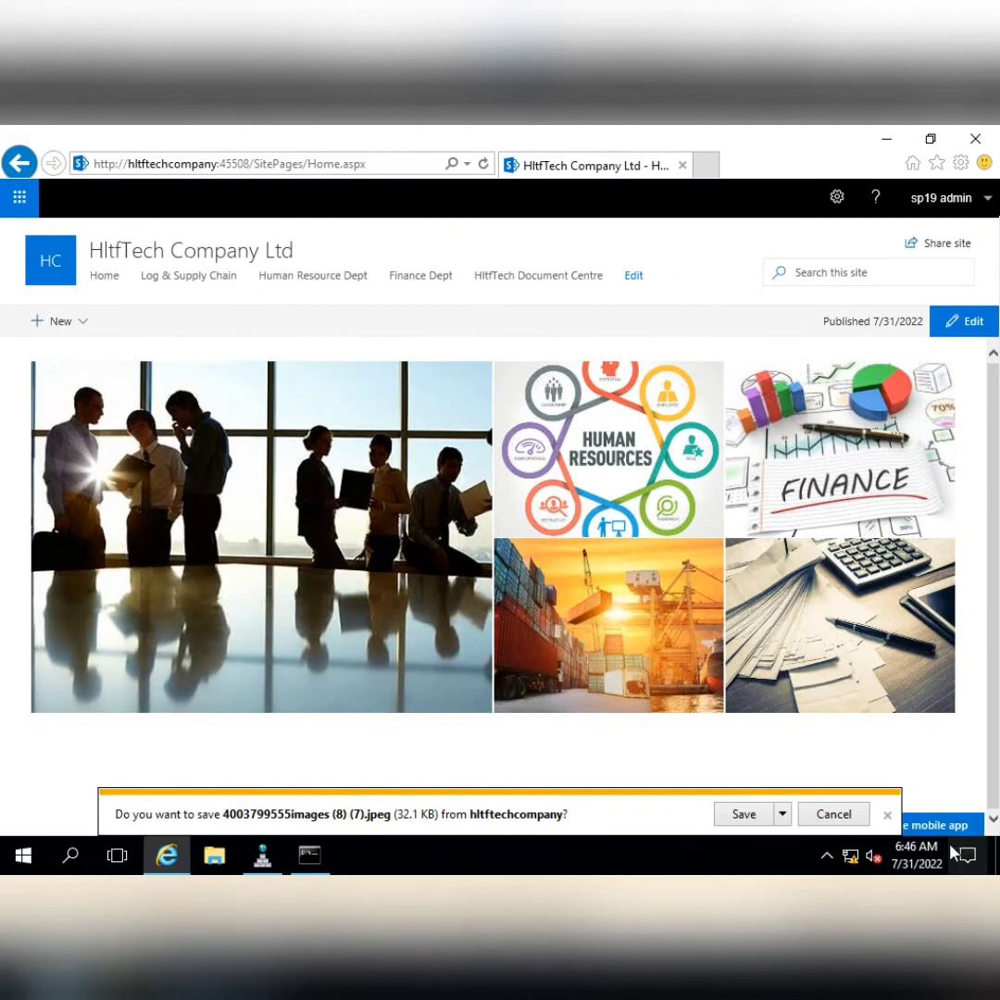
pyautogui.click(887, 816)
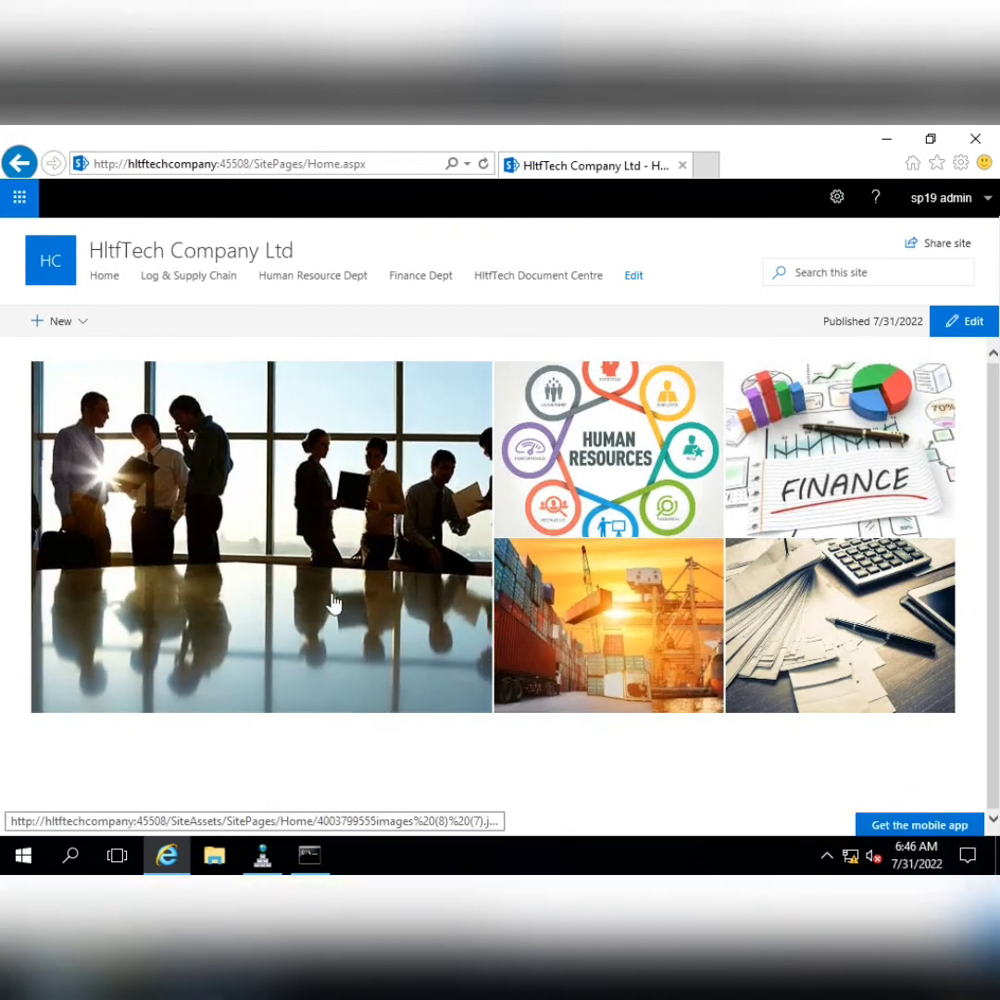
pyautogui.click(972, 321)
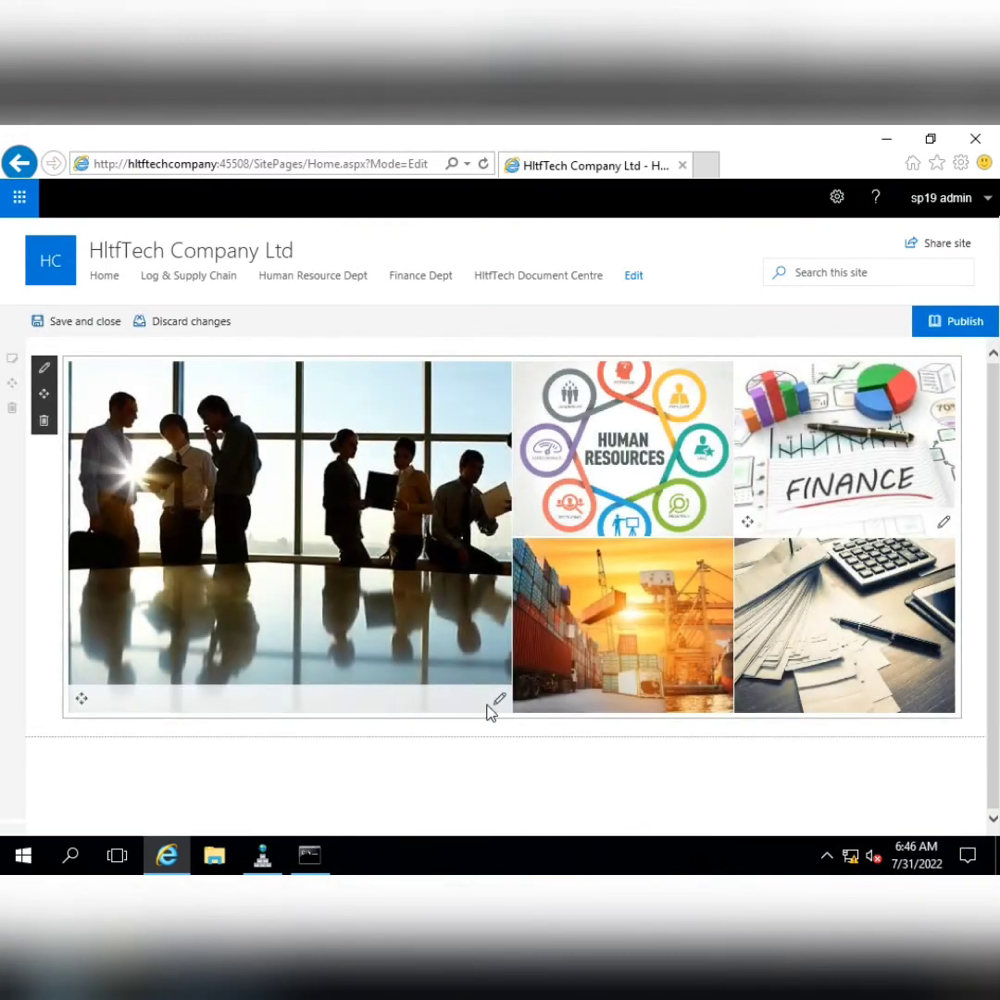
pyautogui.click(498, 706)
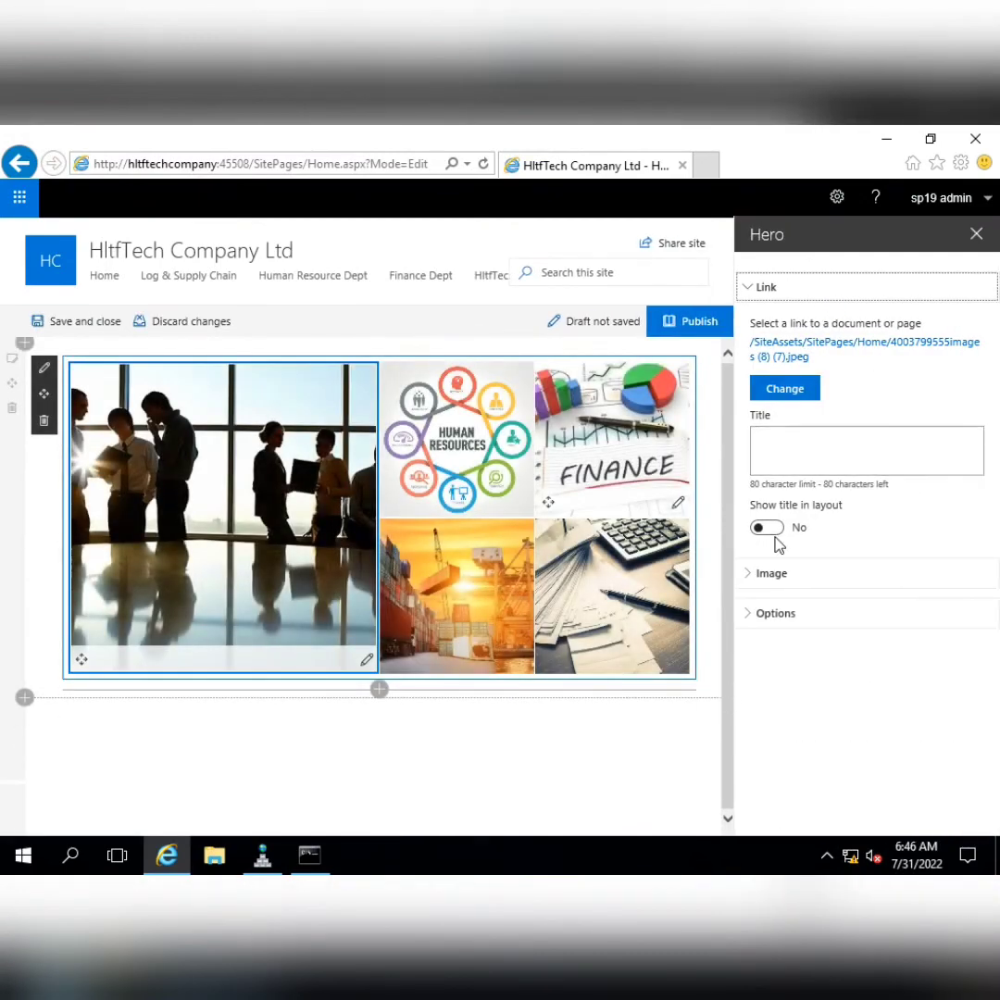
# Review the tile's Image and Options settings, republish, and test the Human Resources tile
pyautogui.click(751, 576)
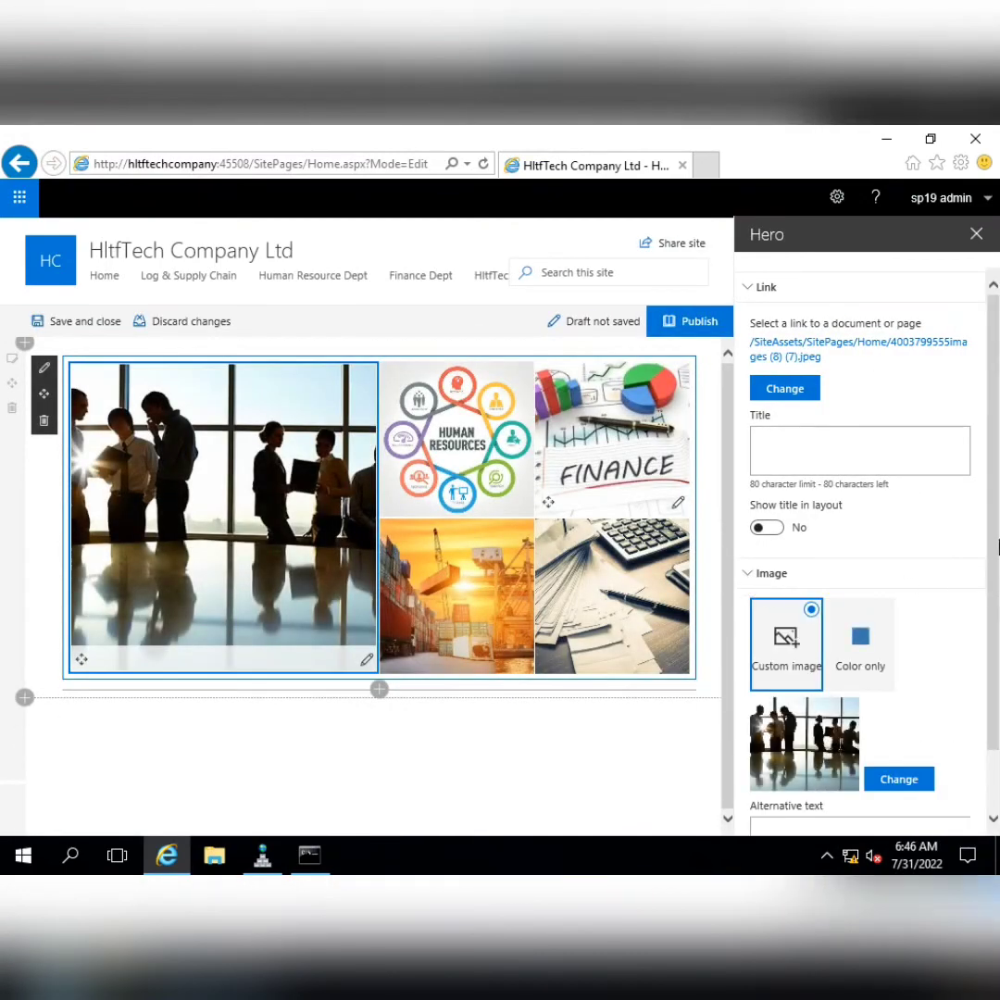
pyautogui.moveTo(995, 549); pyautogui.dragTo(994, 638)
pyautogui.click(752, 501)
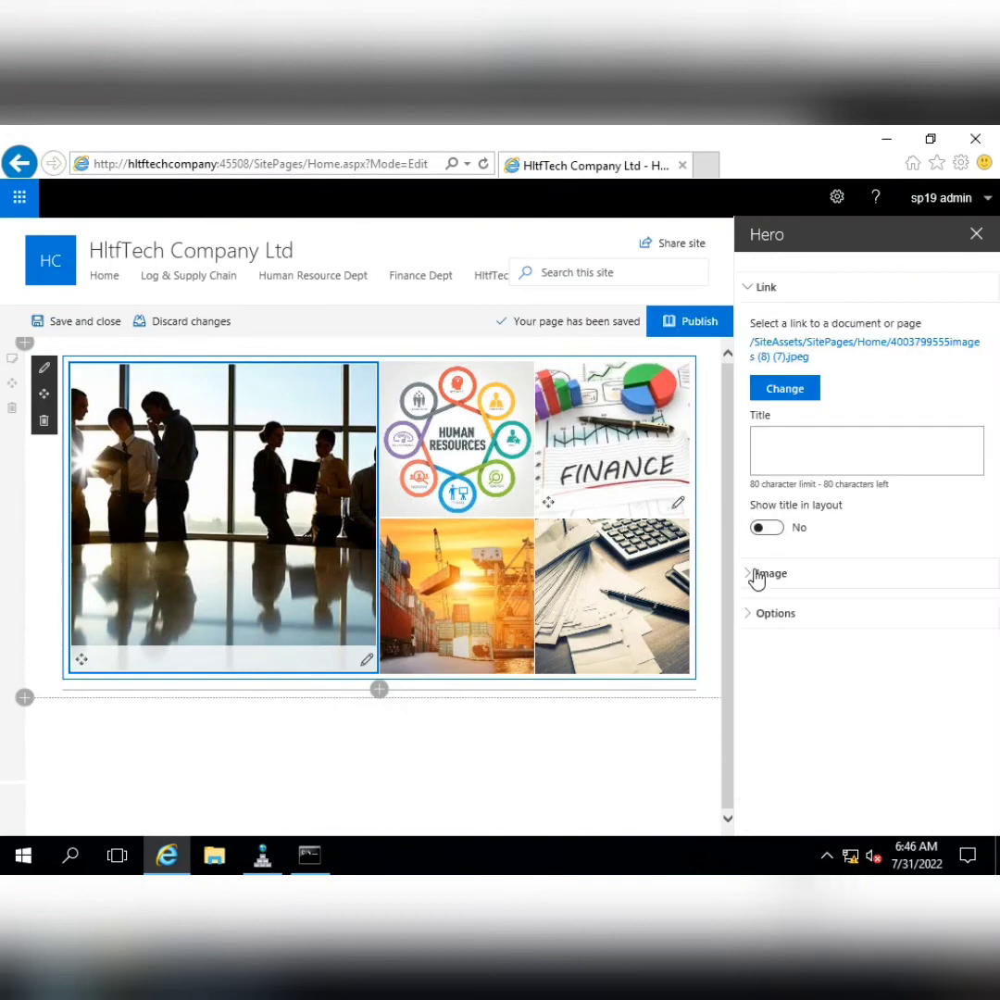
pyautogui.click(754, 613)
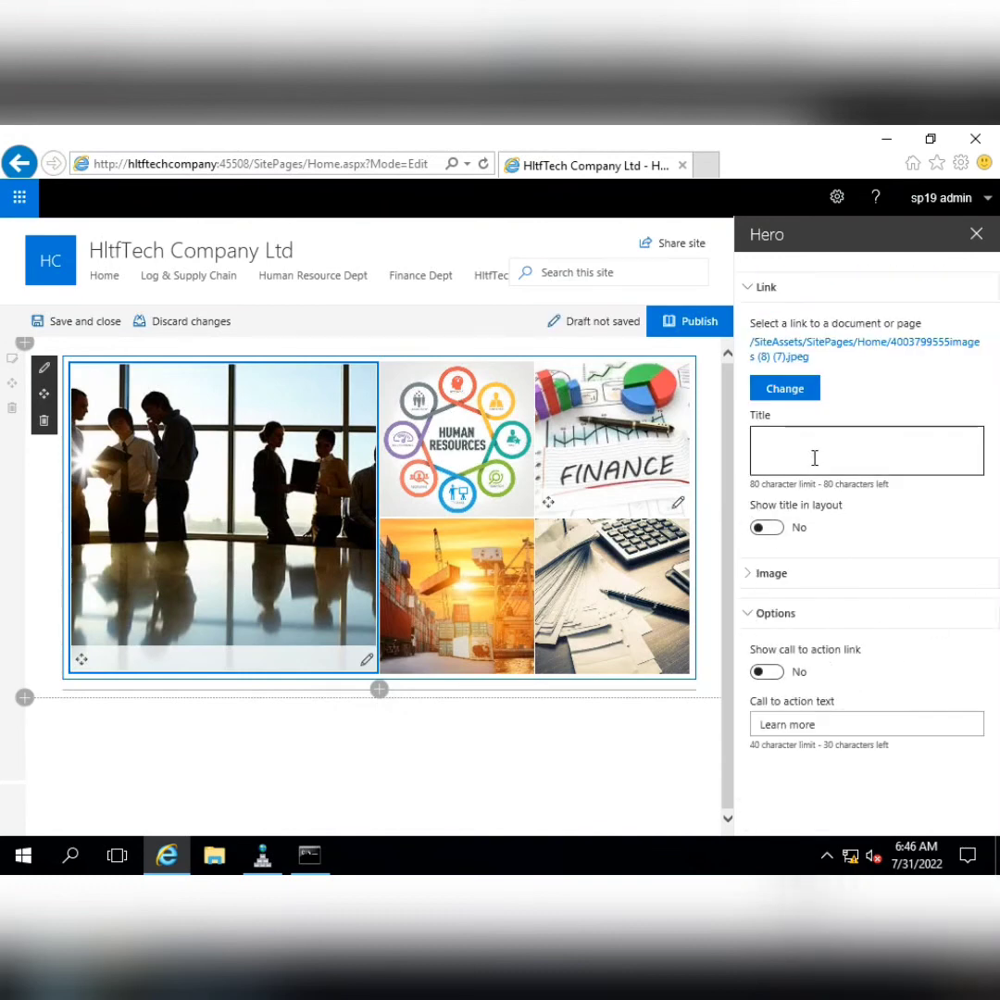
pyautogui.click(976, 236)
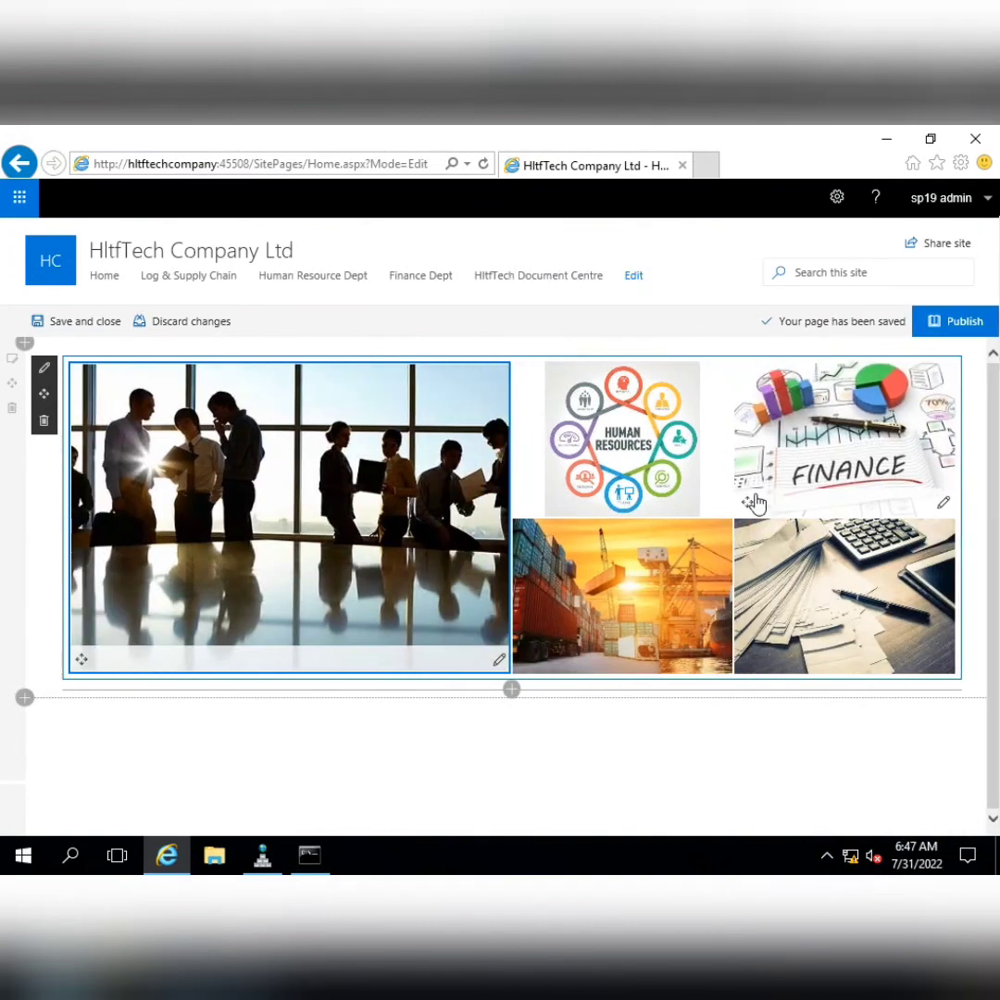
pyautogui.click(952, 322)
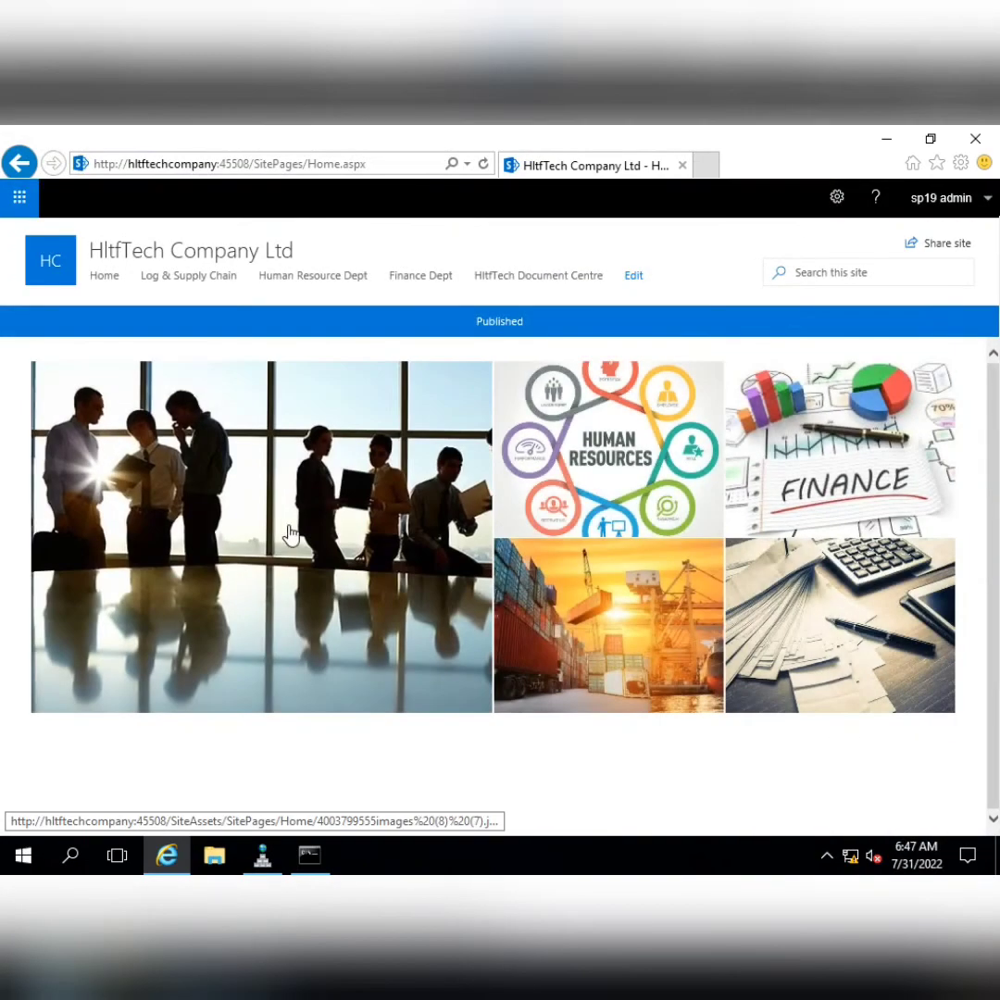
pyautogui.click(679, 470)
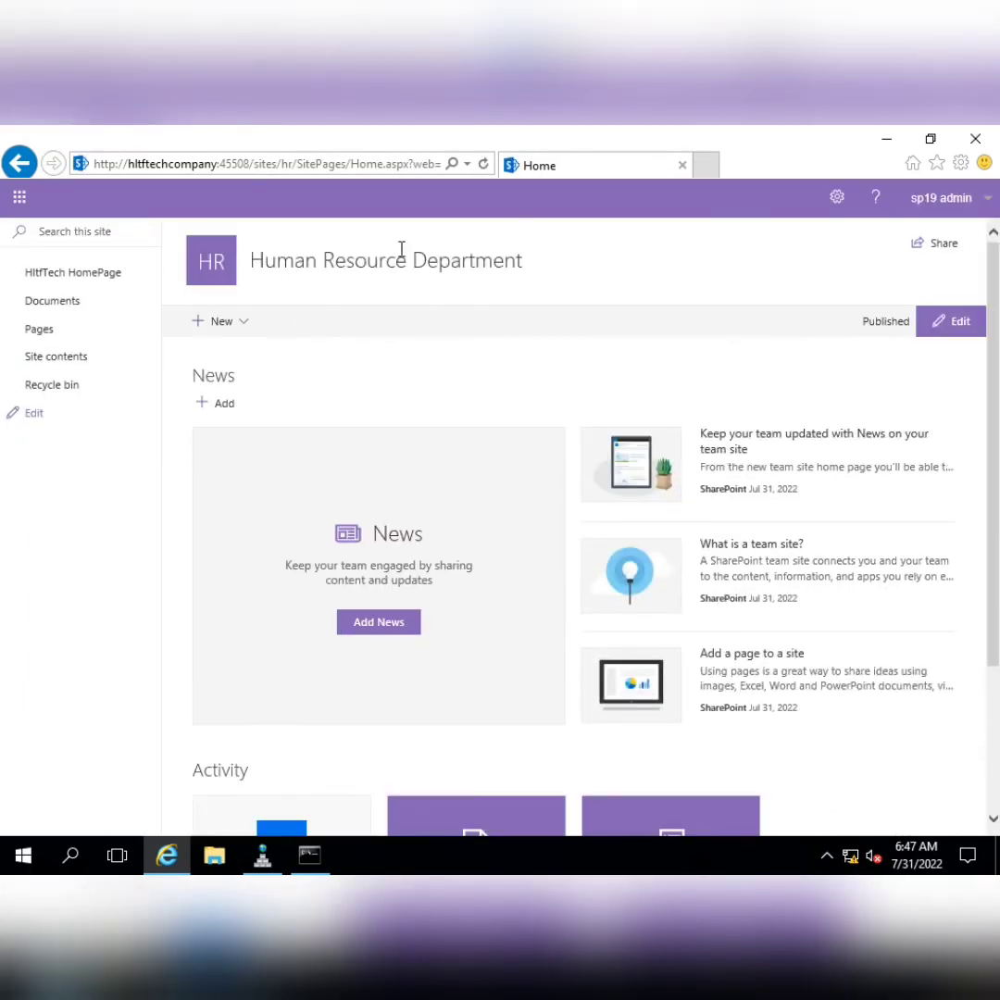
# Return to the HltfTech Company Ltd home page and put it into edit mode
pyautogui.click(74, 280)
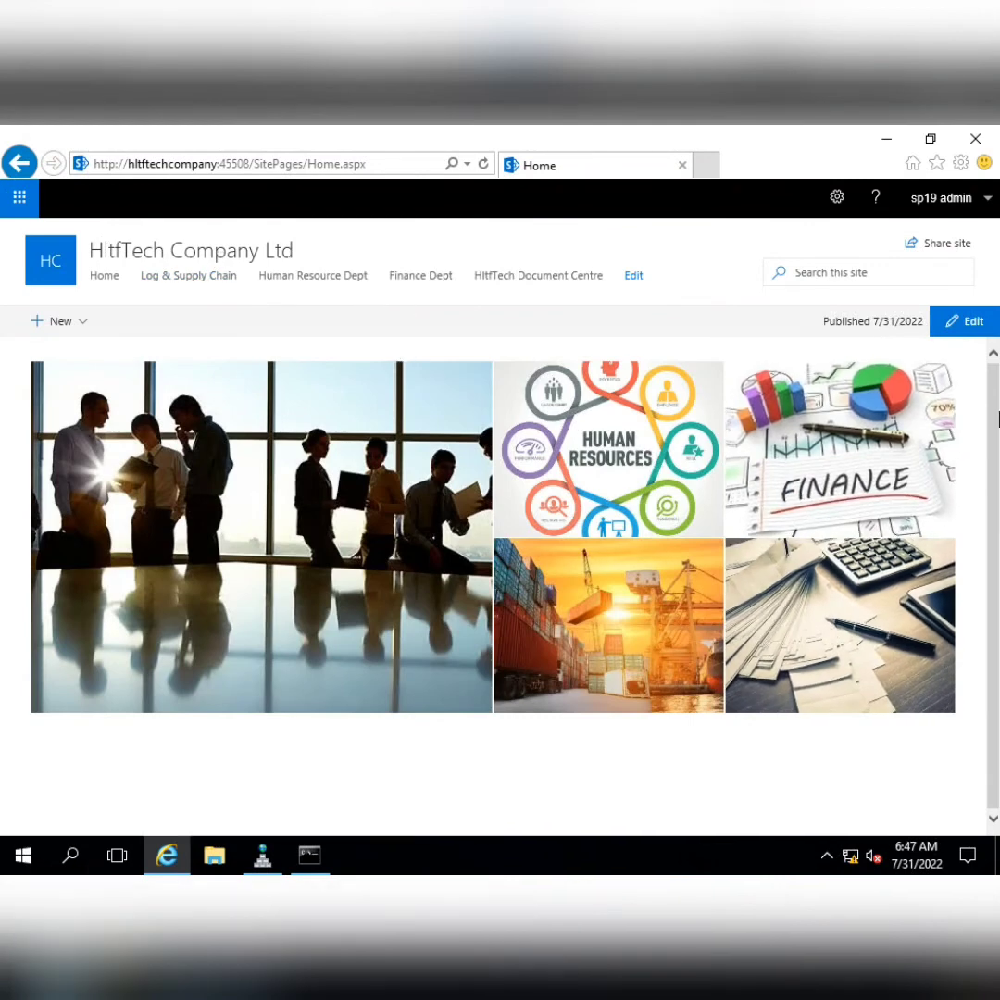
pyautogui.click(968, 324)
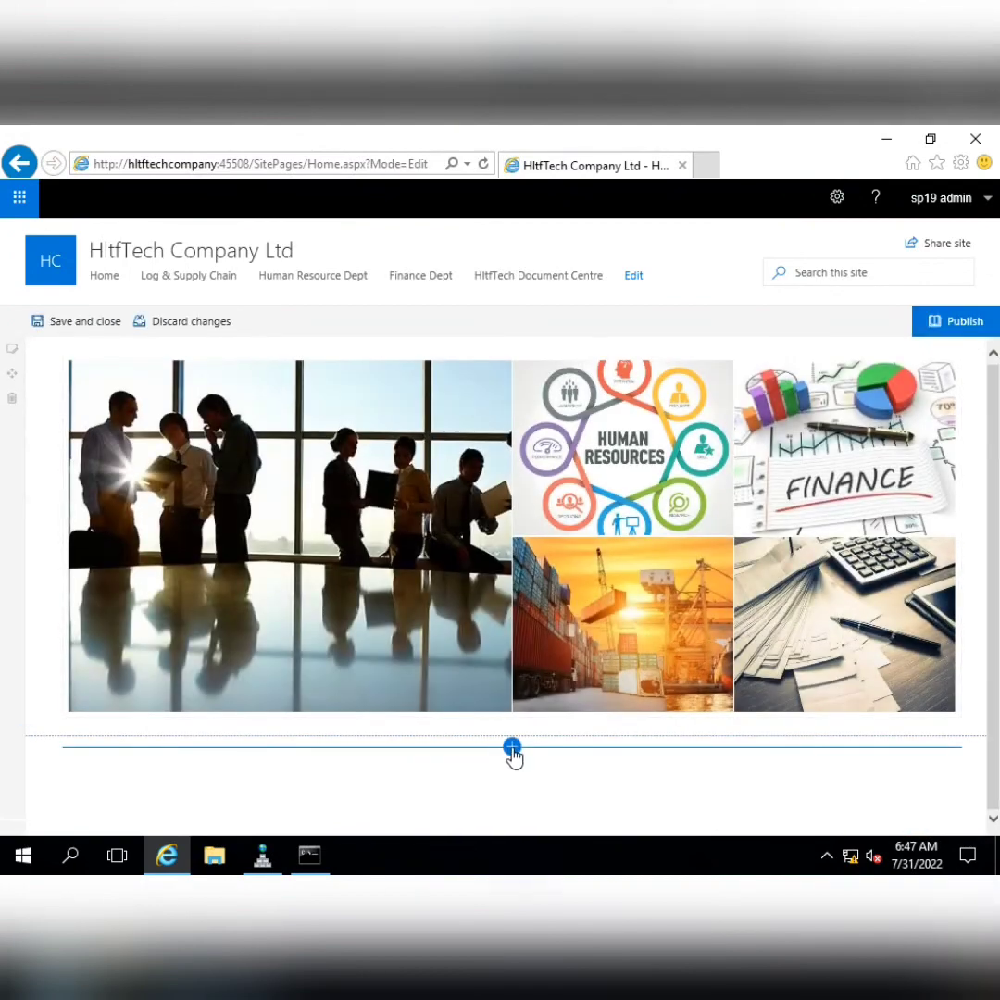
# Insert a Text web part above the Hero image tiles
pyautogui.click(512, 748)
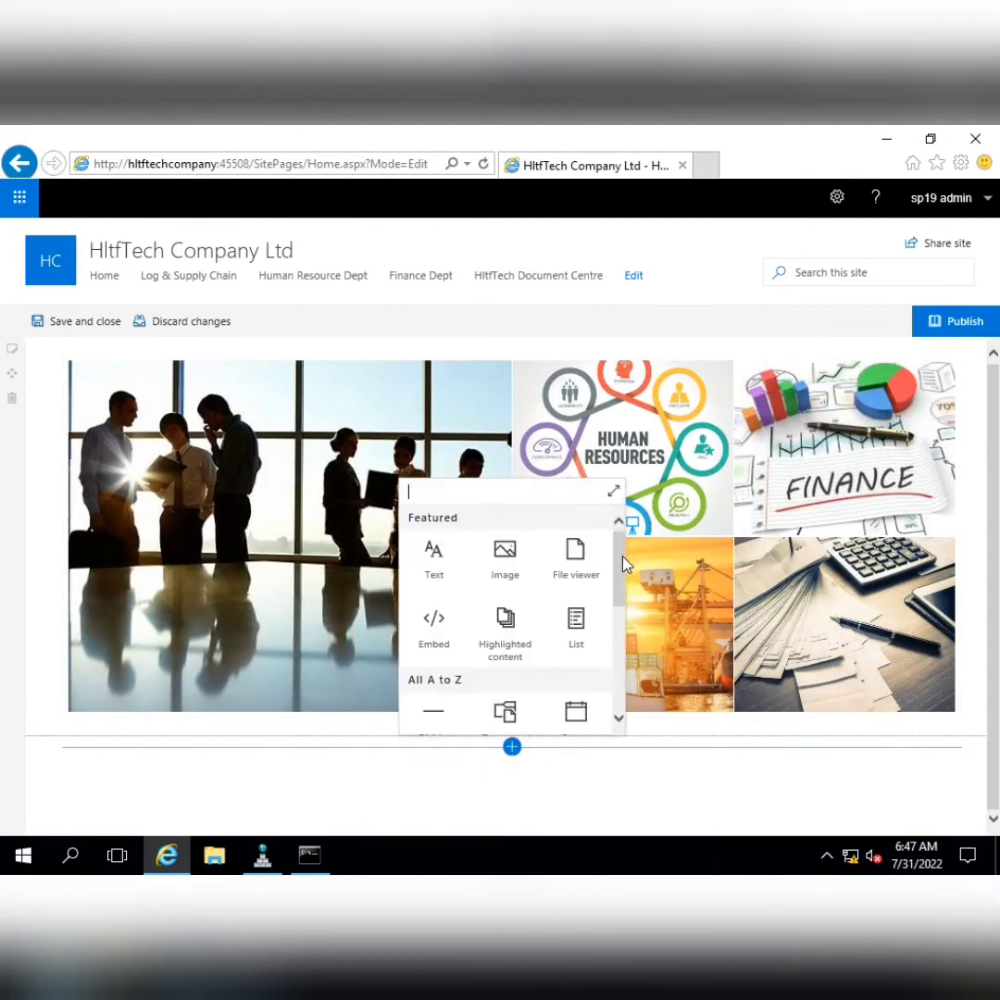
pyautogui.moveTo(622, 557)
pyautogui.mouseDown()
pyautogui.moveTo(626, 573)
pyautogui.moveTo(624, 537)
pyautogui.mouseUp()
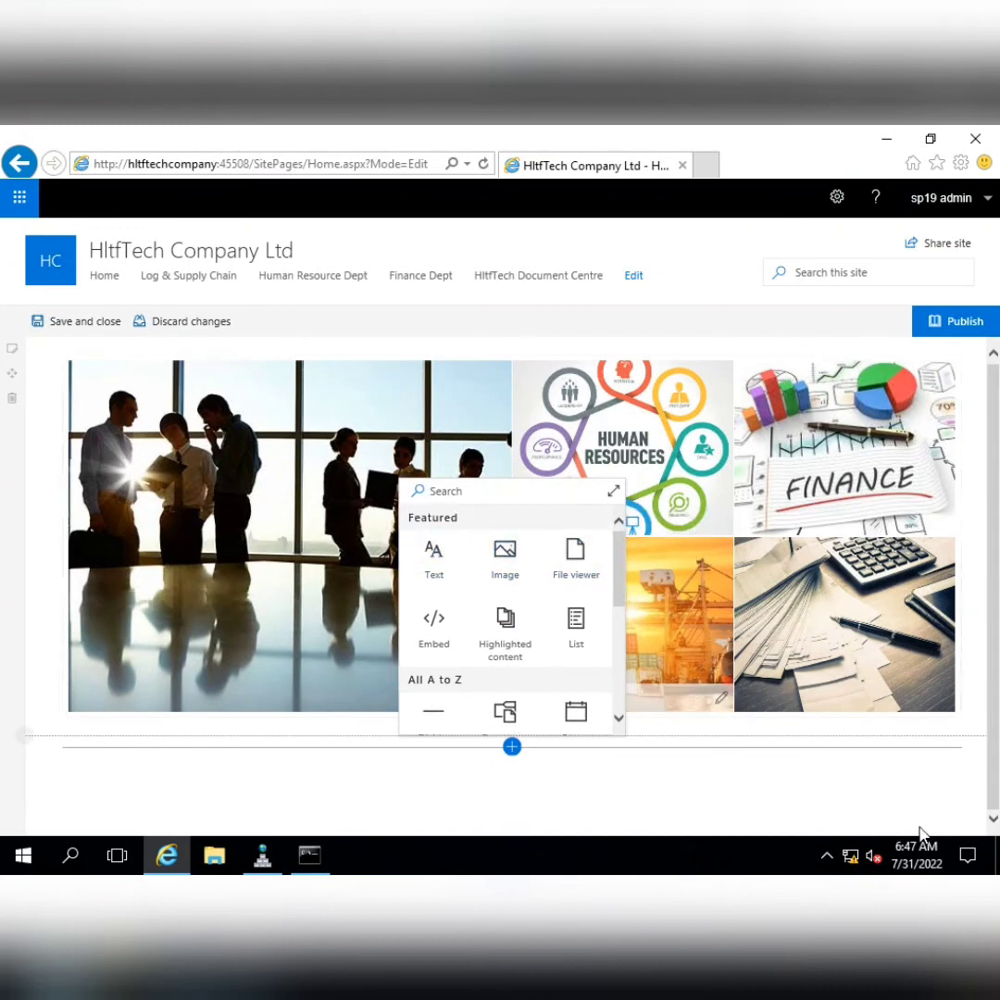
pyautogui.click(512, 346)
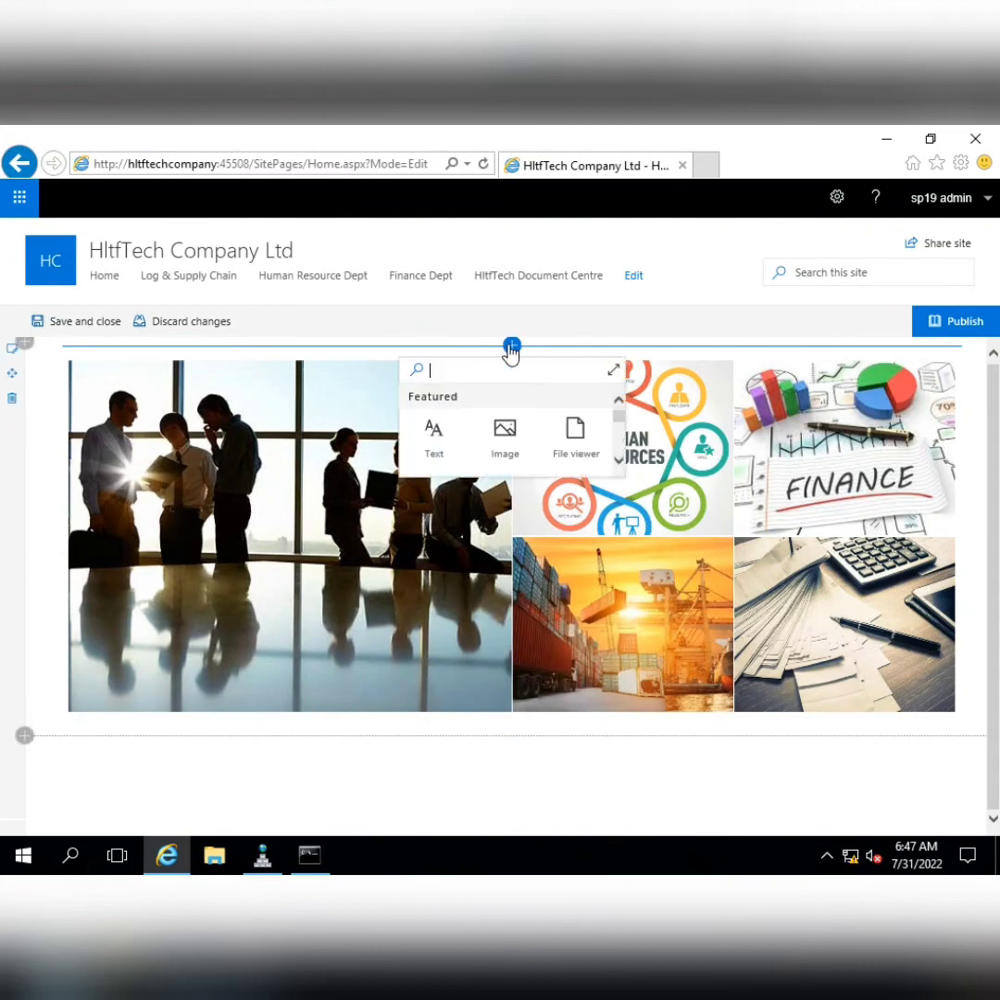
pyautogui.click(435, 431)
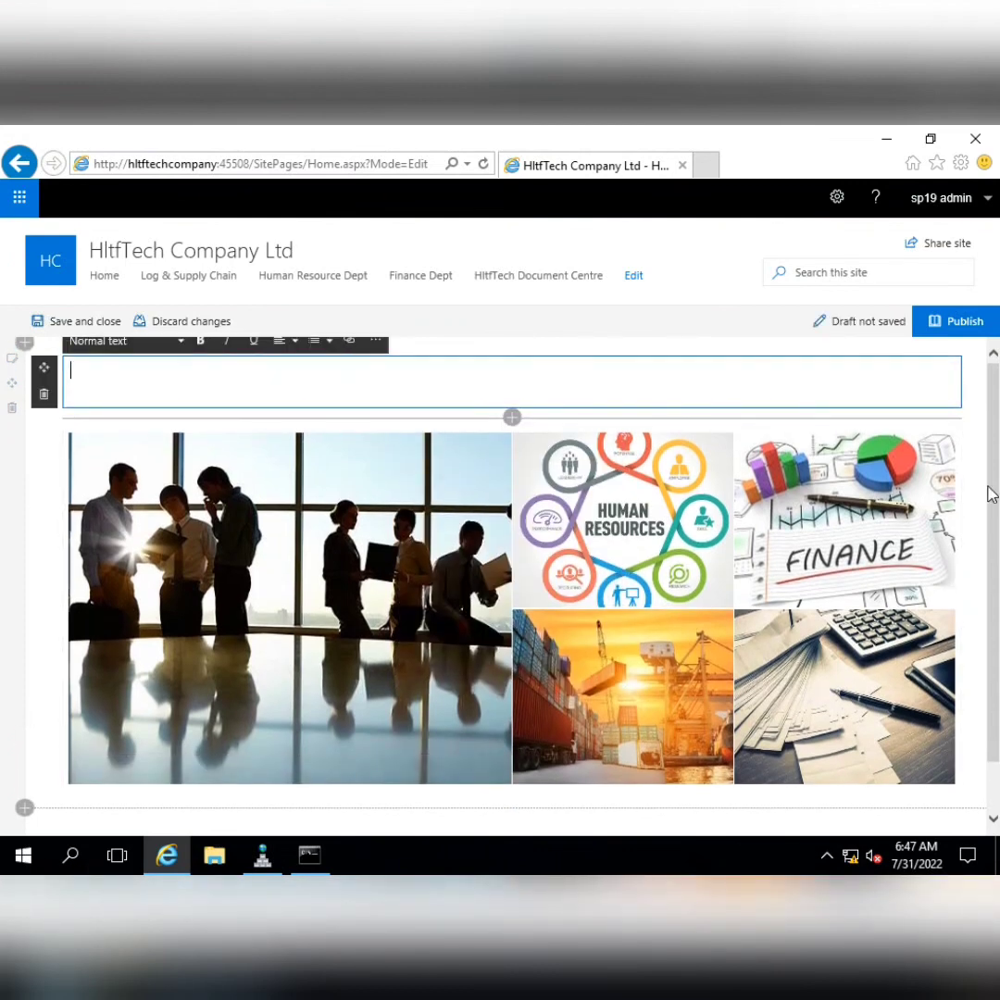
# Write the line 'HLTFTECH Comapany welcomes its precious employees on this website'
pyautogui.write('We welcome pur precious')
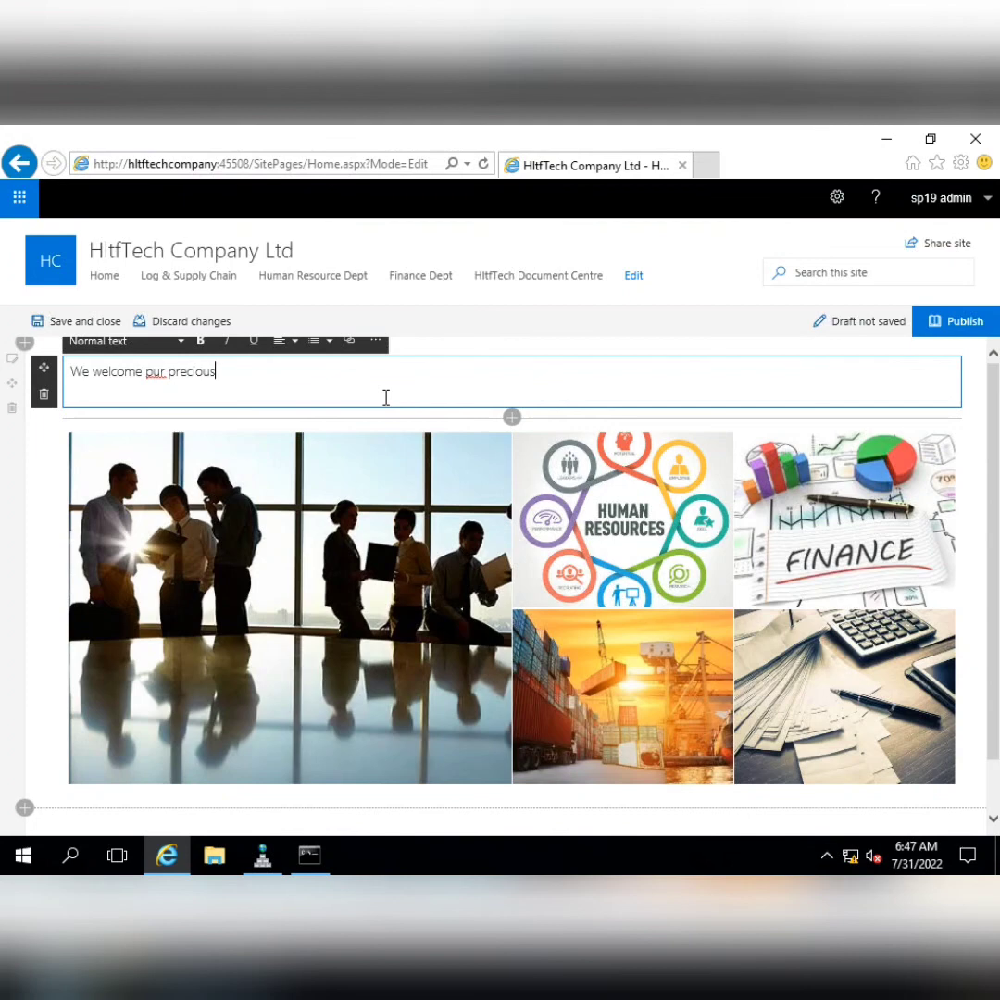
pyautogui.press('Delete')
pyautogui.write('o')
pyautogui.press('Delete')
pyautogui.press('End')
pyautogui.press('BackSpace')
pyautogui.press('BackSpace')
pyautogui.press('BackSpace')
pyautogui.press('BackSpace')
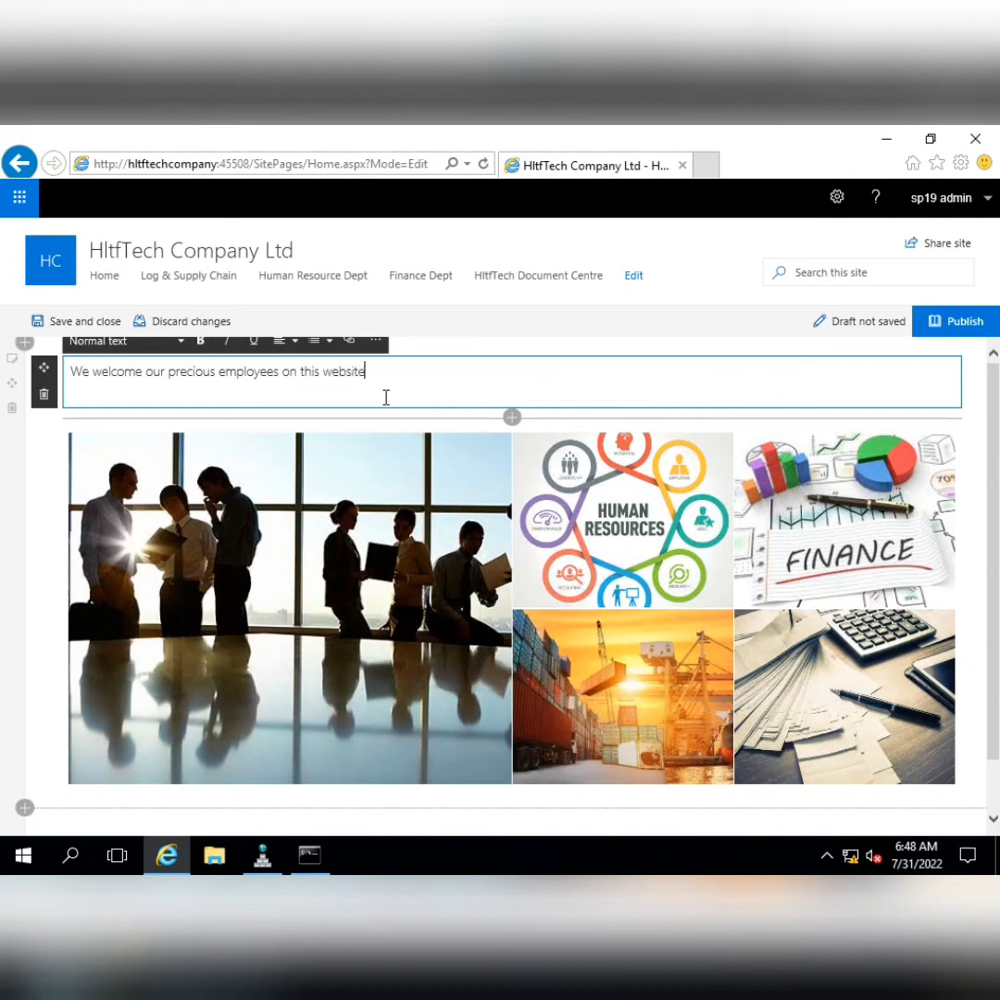
pyautogui.press('Delete')
pyautogui.press('Delete')
pyautogui.press('Delete')
pyautogui.write('HLT')
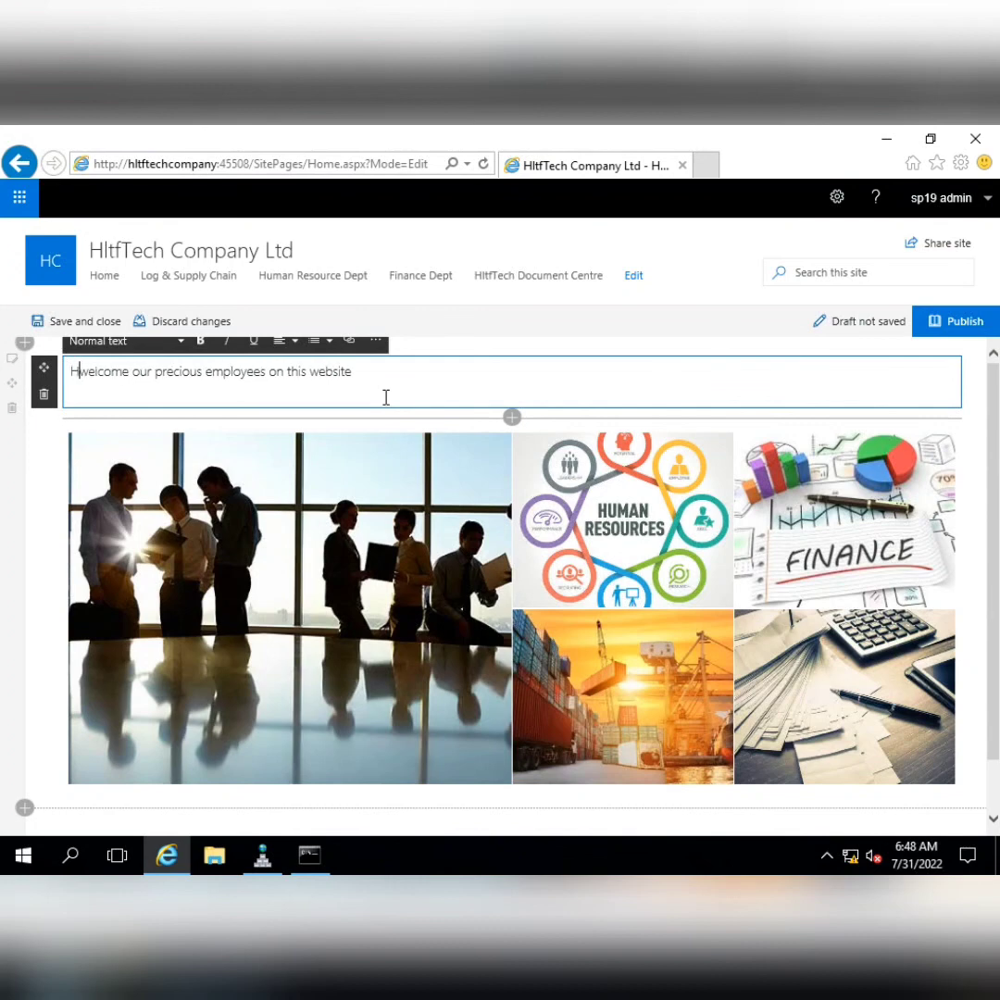
pyautogui.write('FTECH ')
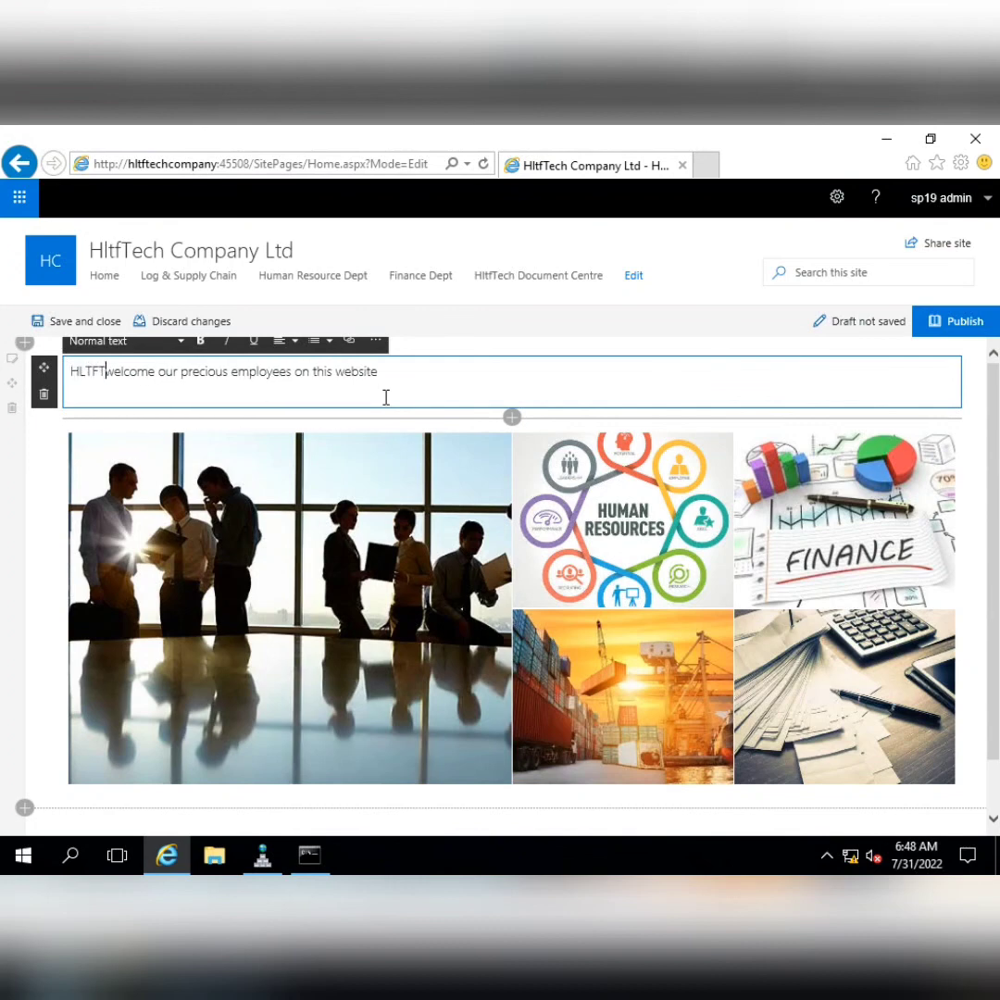
pyautogui.write('Comapany')
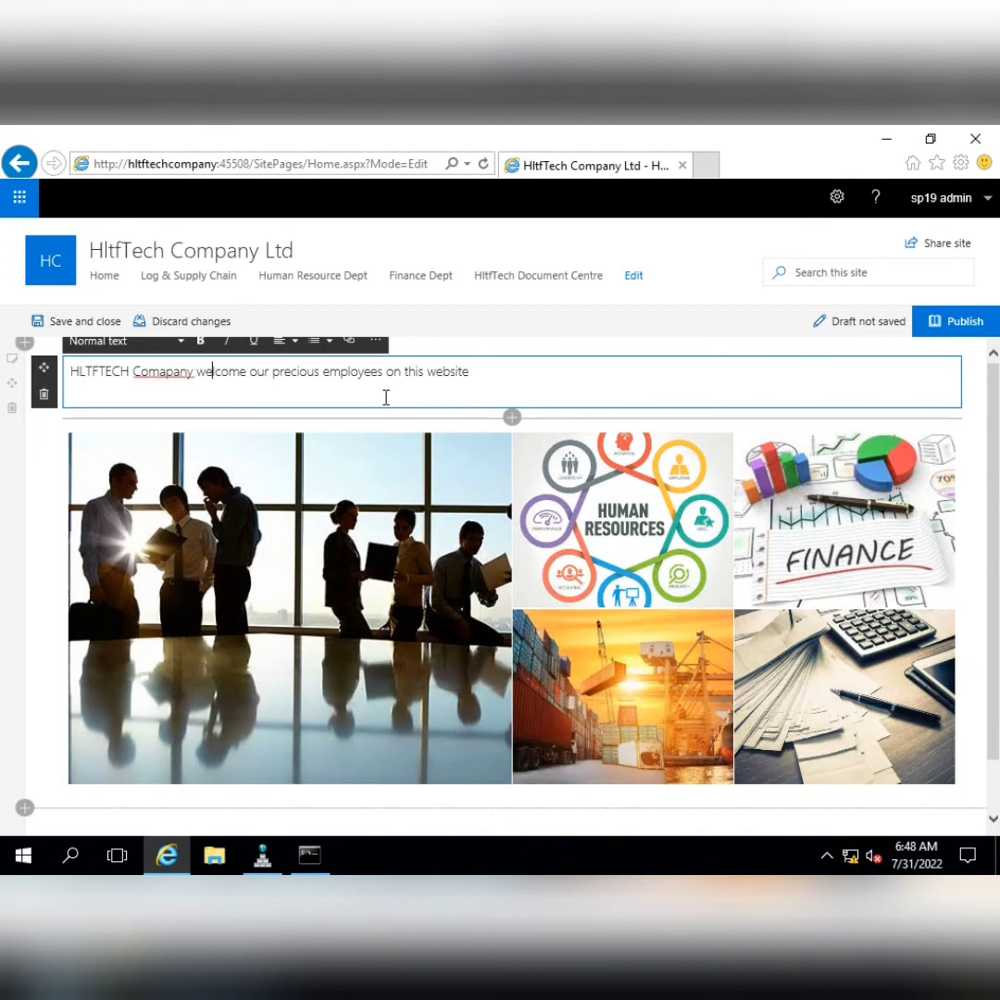
pyautogui.press('Delete')
pyautogui.press('Delete')
pyautogui.press('Delete')
pyautogui.press('Delete')
pyautogui.press('Delete')
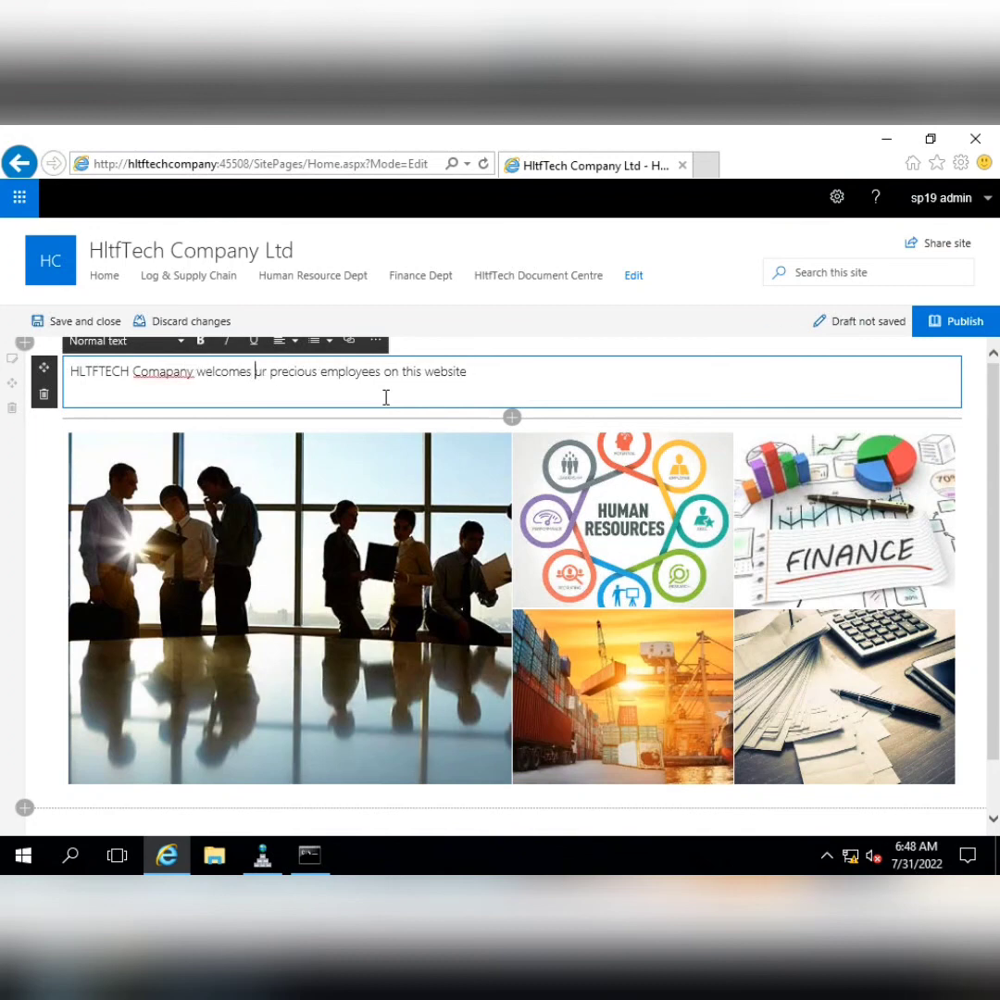
pyautogui.write('s its')
# Make the welcome line a bold, centred Heading 2
pyautogui.hotkey('ctrl', 'a')
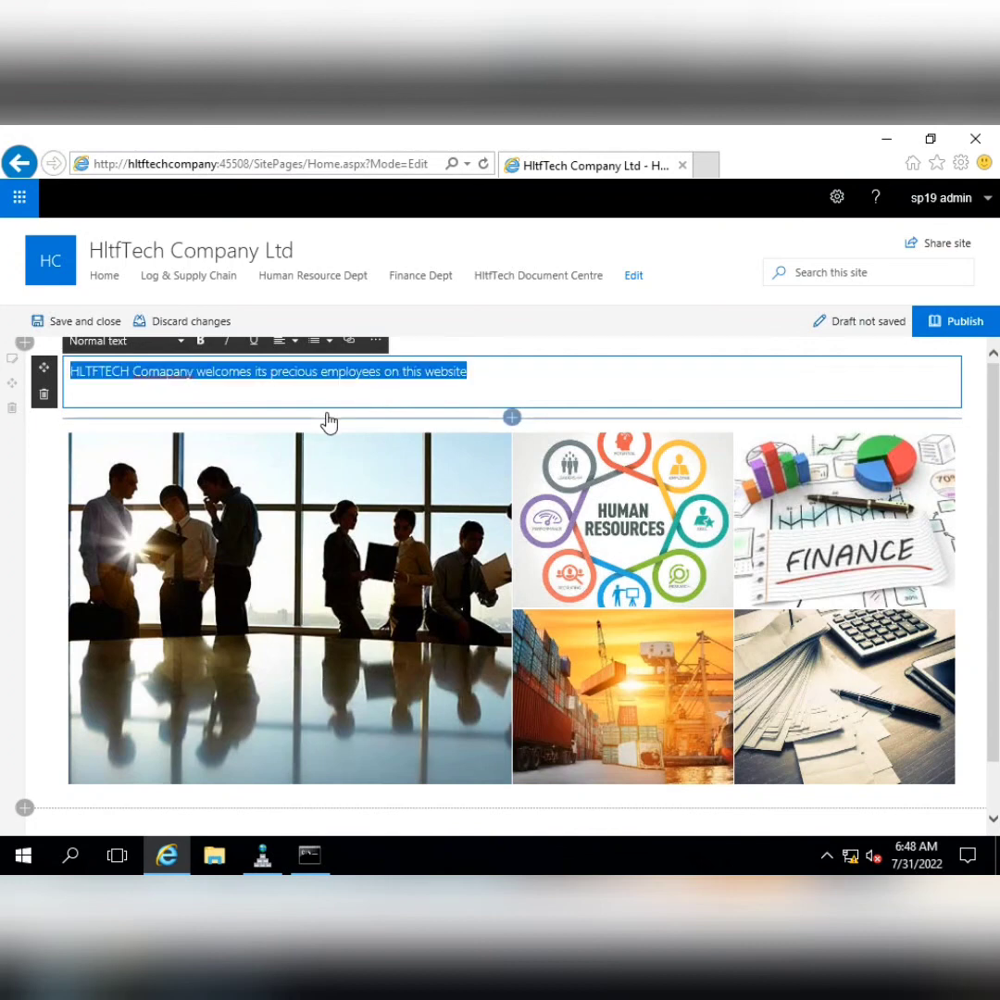
pyautogui.click(182, 347)
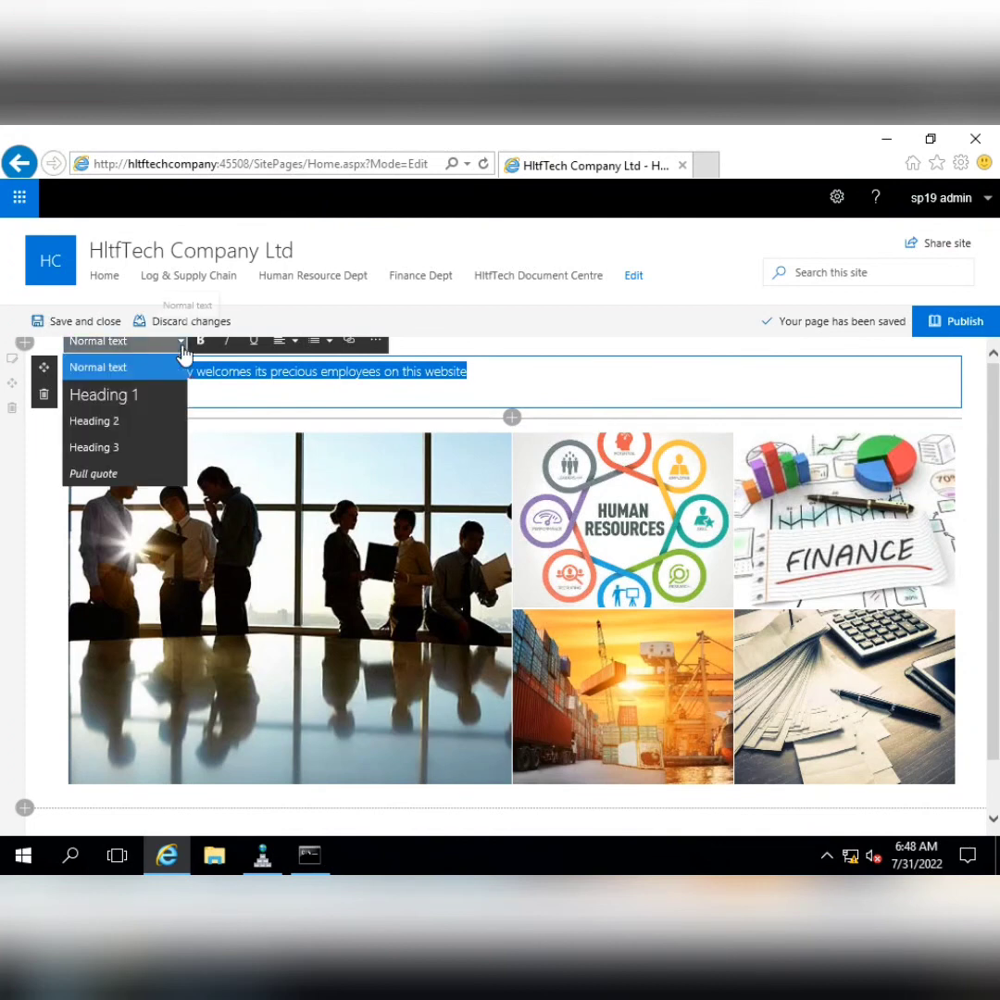
pyautogui.click(130, 419)
pyautogui.click(283, 341)
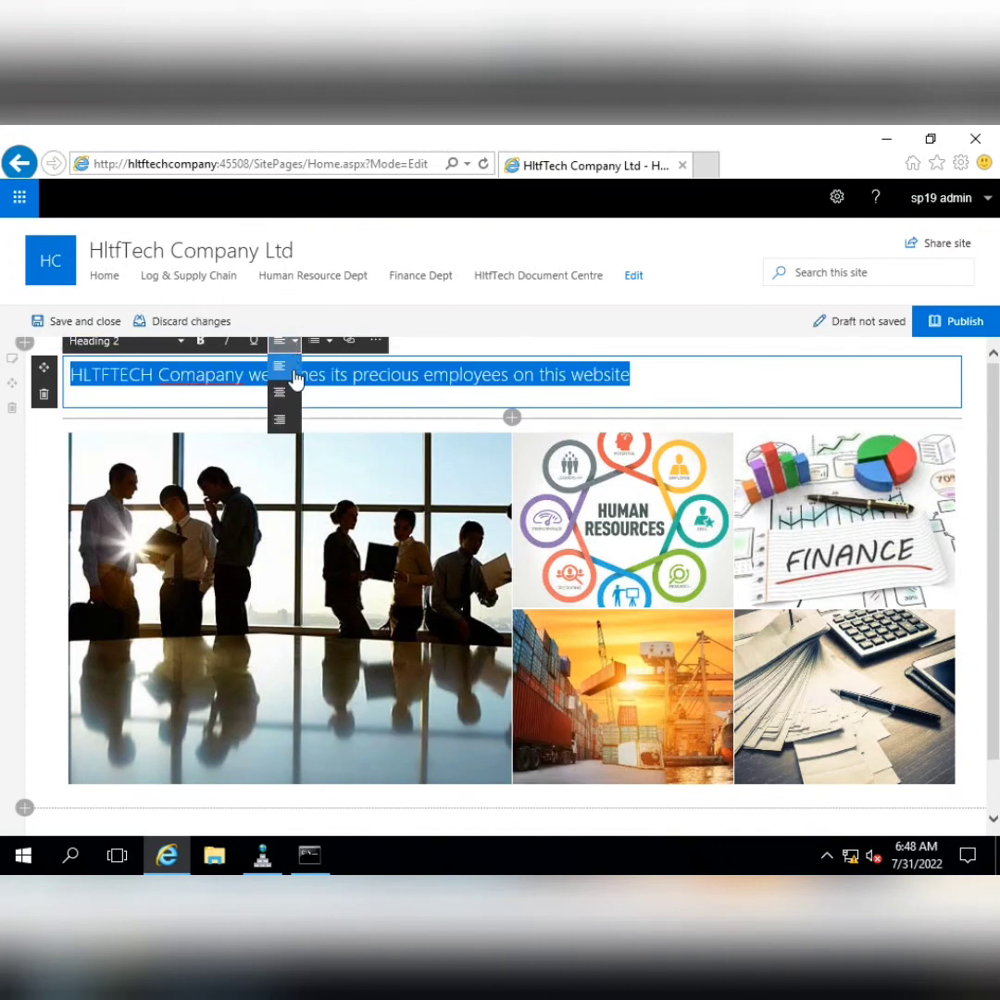
pyautogui.click(287, 404)
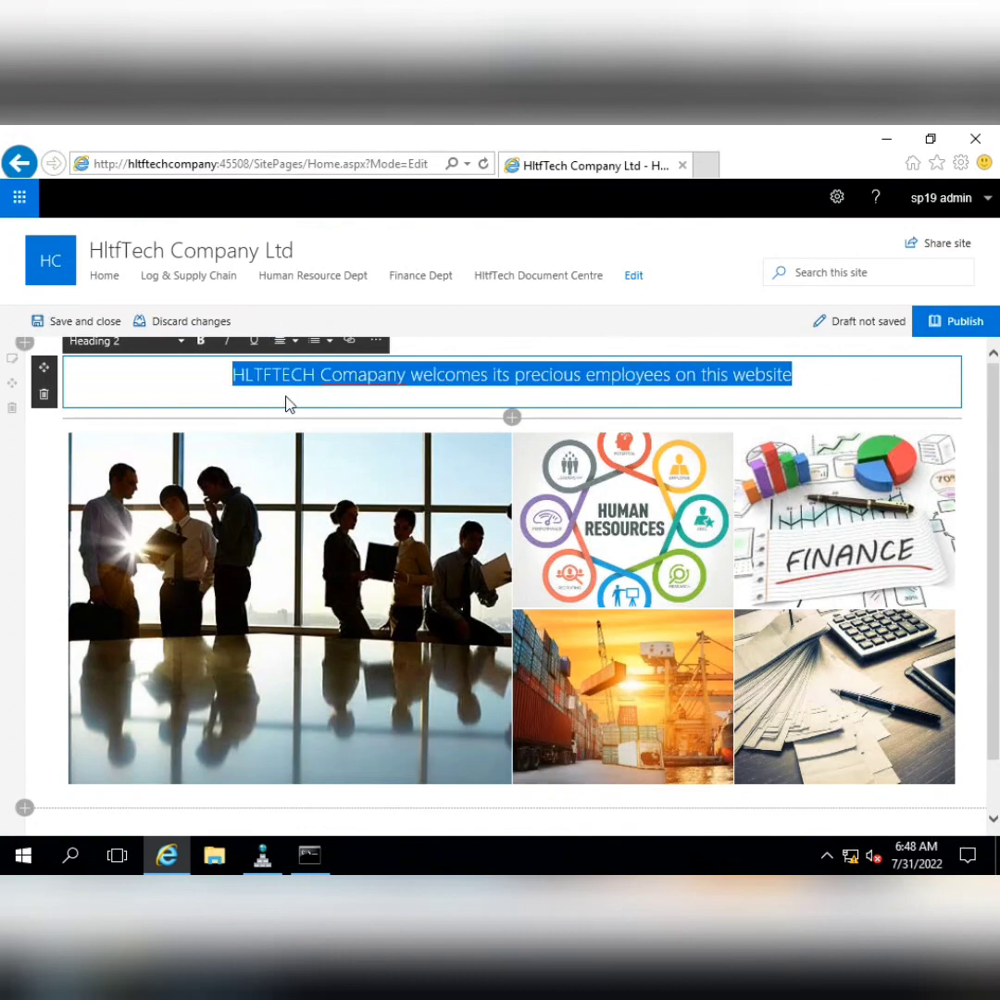
pyautogui.click(199, 342)
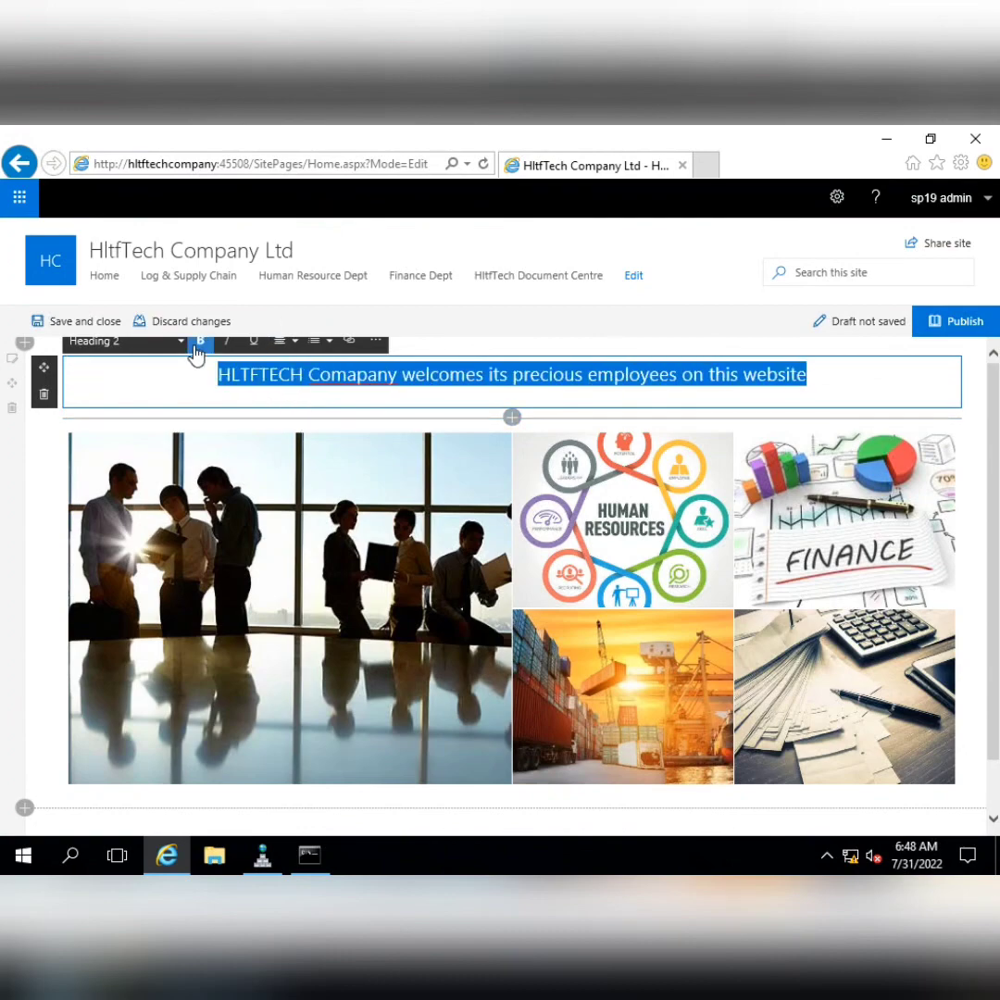
# Colour the heading bright blue and publish the page
pyautogui.click(375, 341)
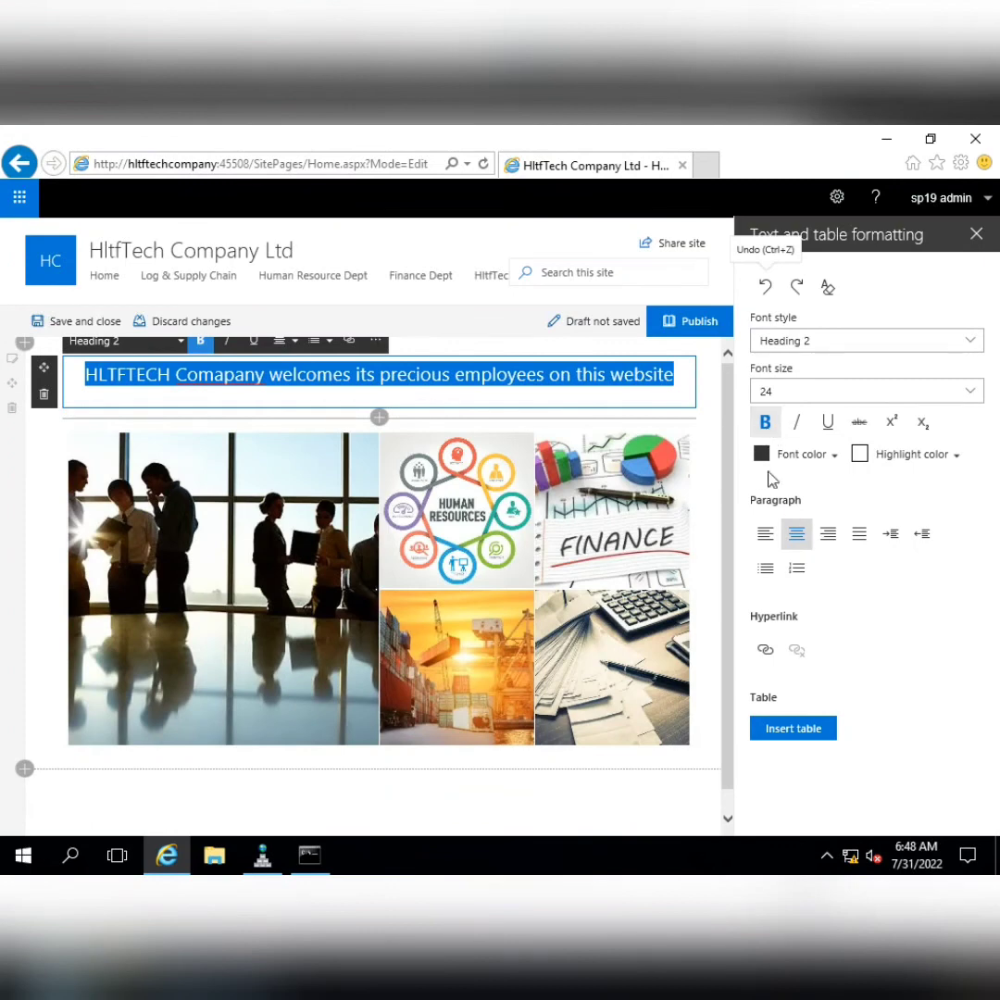
pyautogui.click(783, 455)
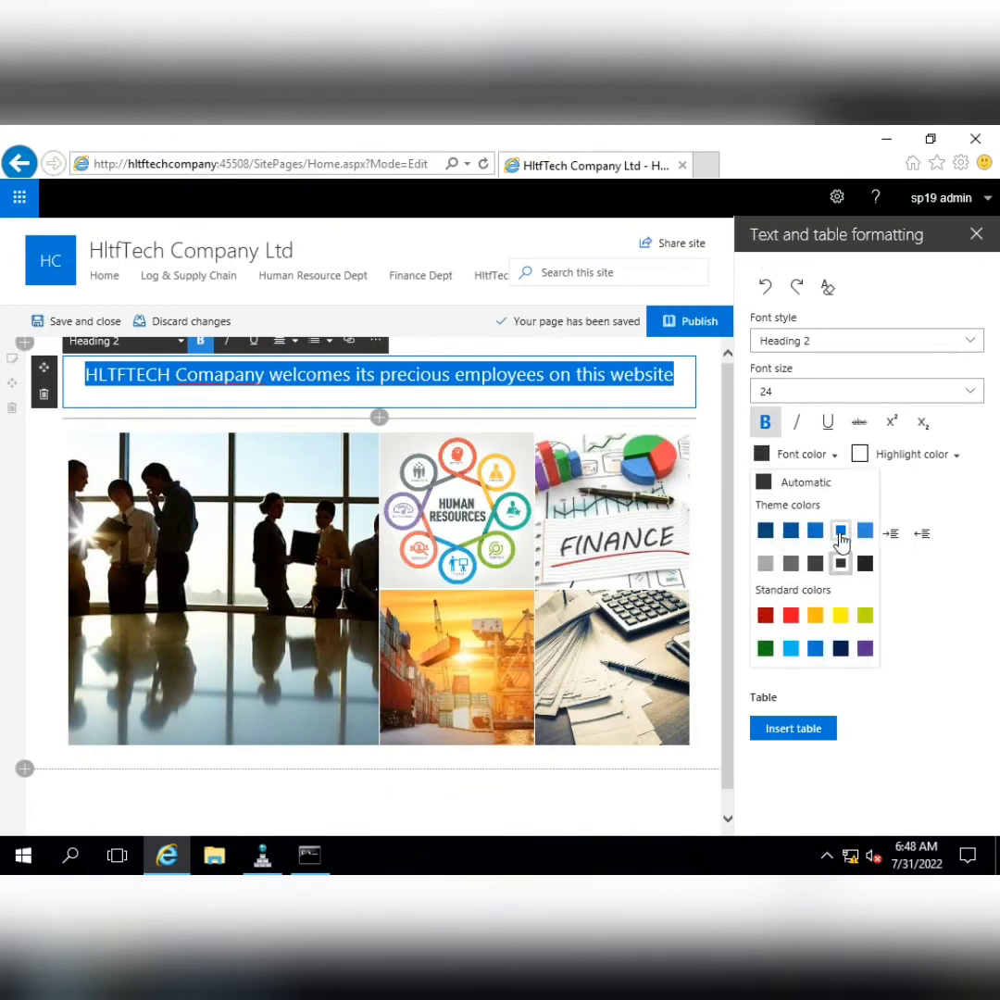
pyautogui.click(768, 532)
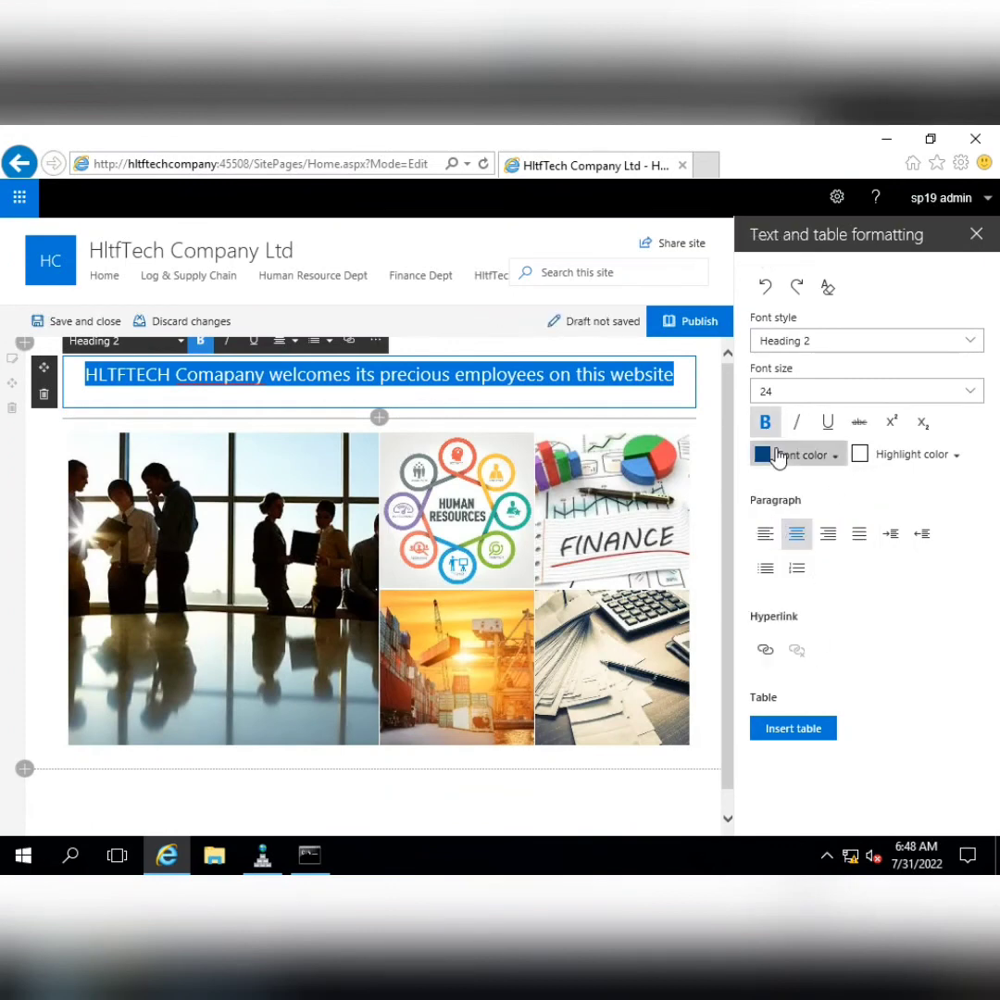
pyautogui.click(785, 454)
pyautogui.click(815, 531)
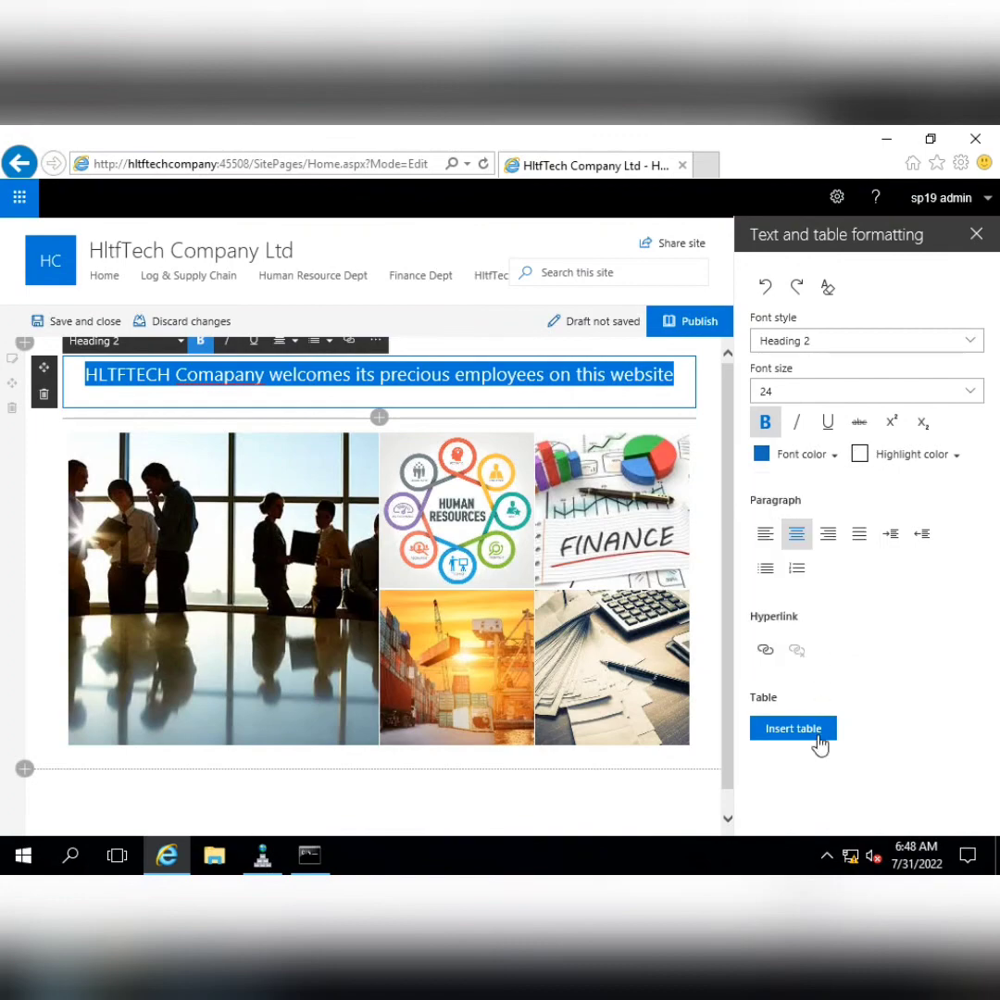
pyautogui.click(979, 242)
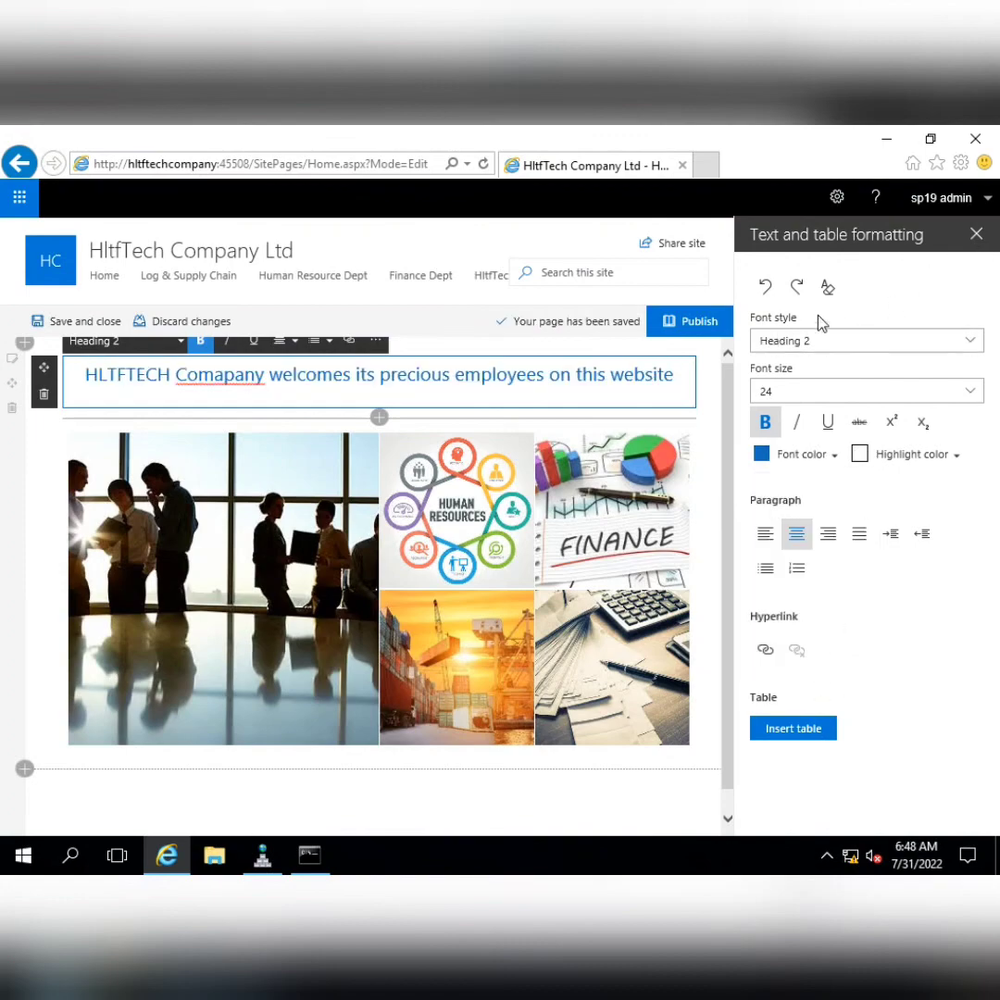
pyautogui.click(669, 324)
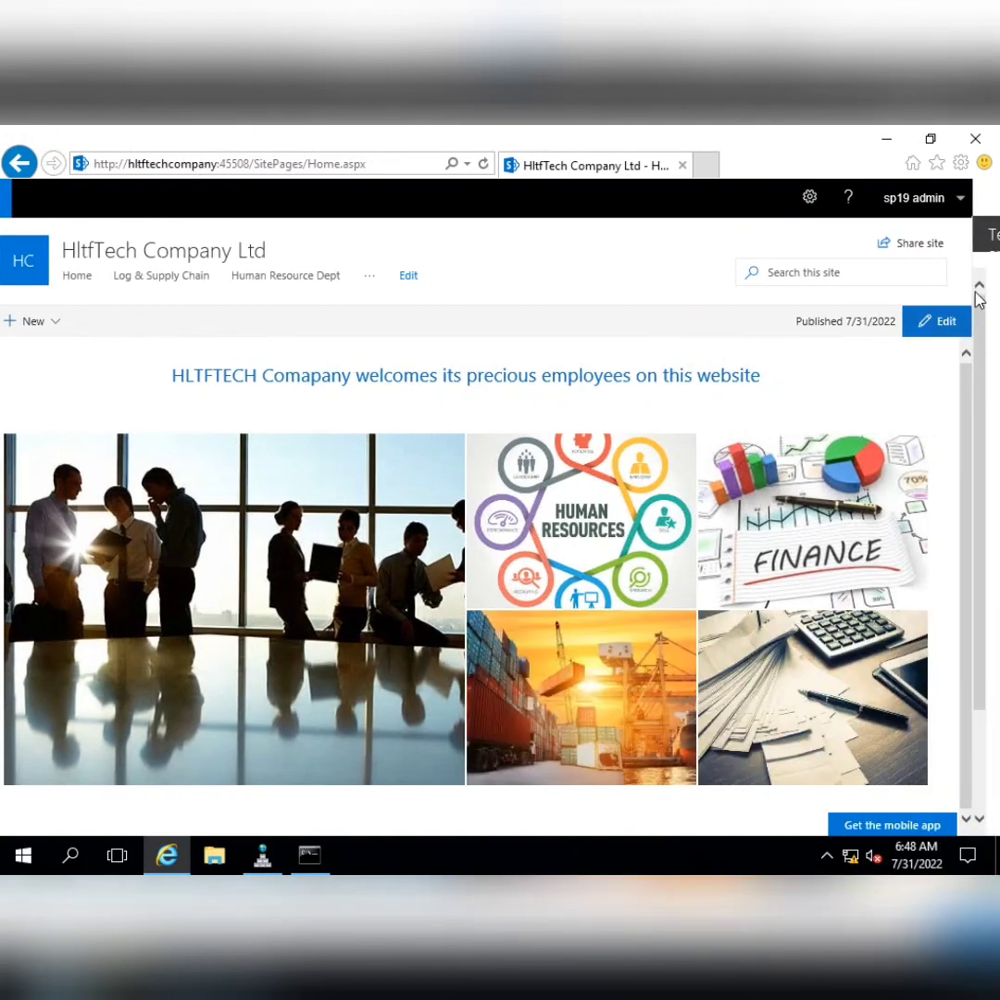
# Back in edit mode, insert the Events web part from the A to Z list below the Hero tiles
pyautogui.click(947, 321)
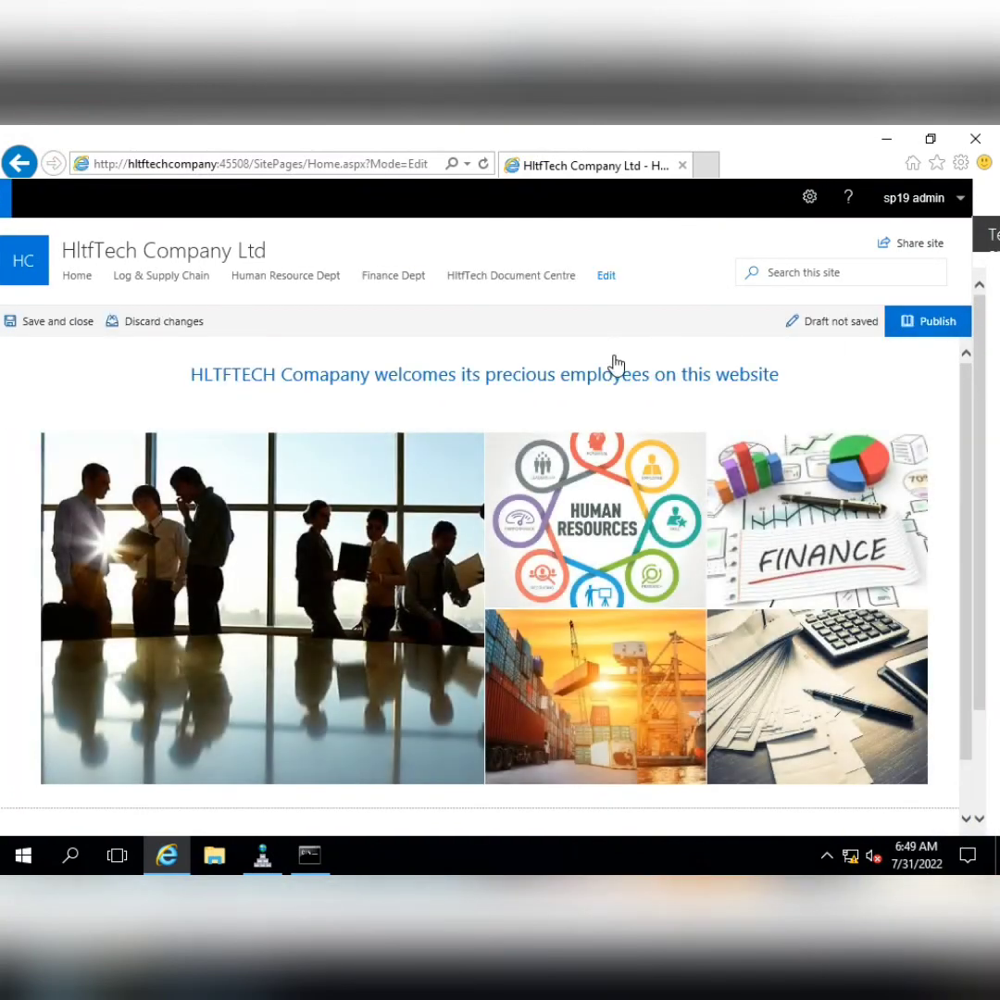
pyautogui.scroll(-1, 990, 592)
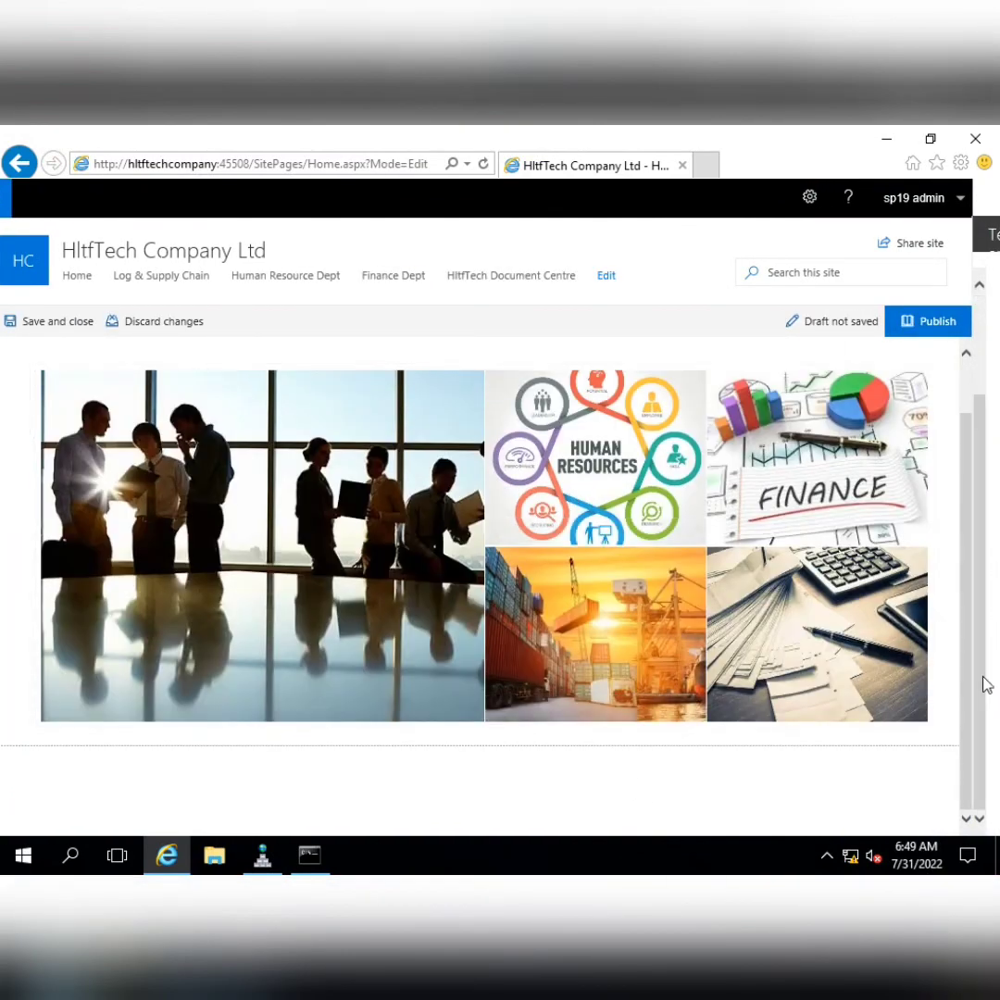
pyautogui.click(484, 761)
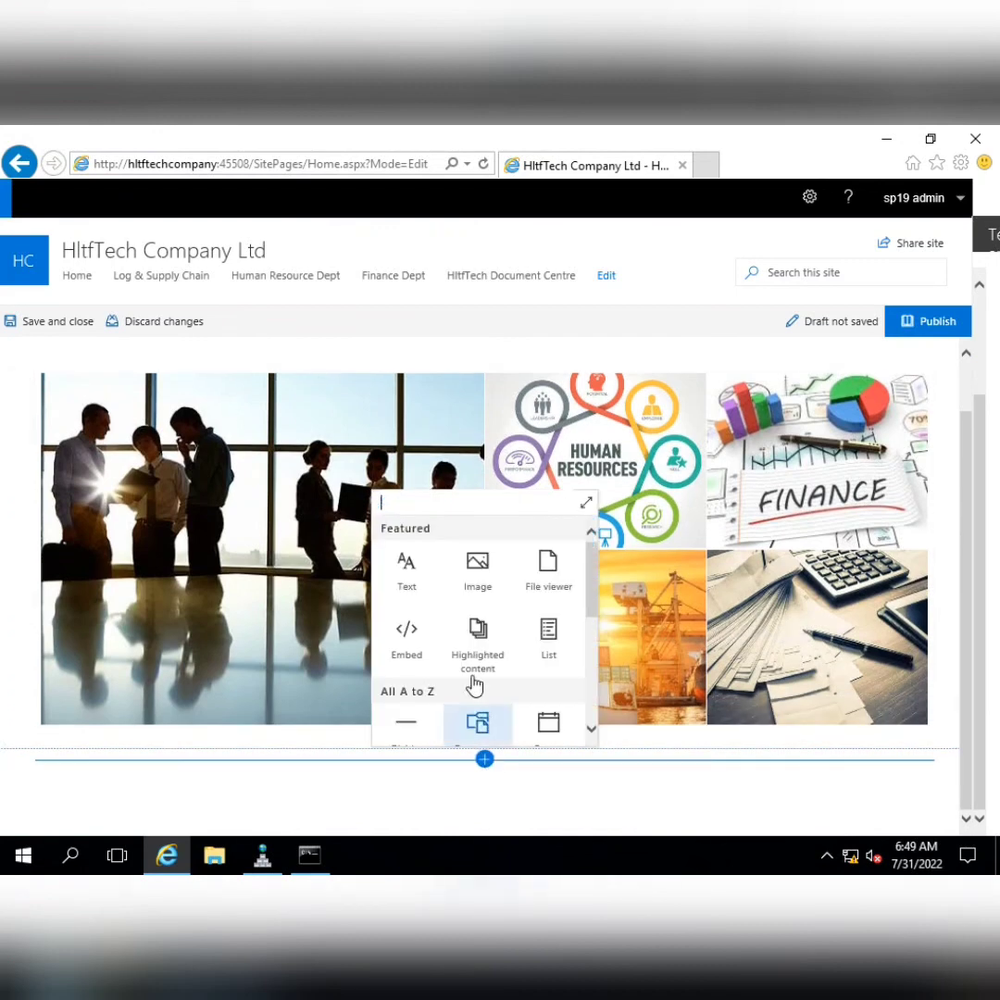
pyautogui.moveTo(598, 572)
pyautogui.mouseDown()
pyautogui.moveTo(597, 676)
pyautogui.moveTo(596, 569)
pyautogui.mouseUp()
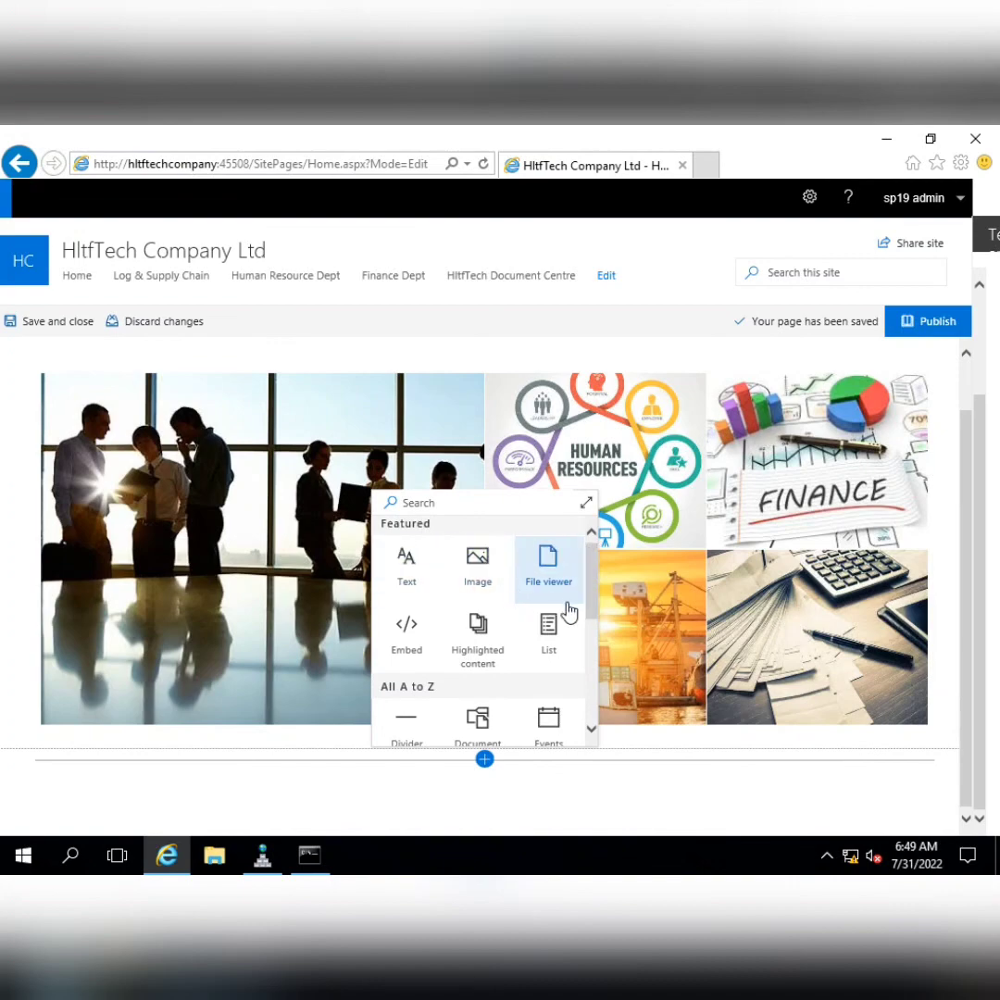
pyautogui.scroll(-1, 597, 580)
pyautogui.scroll(-4, 597, 581)
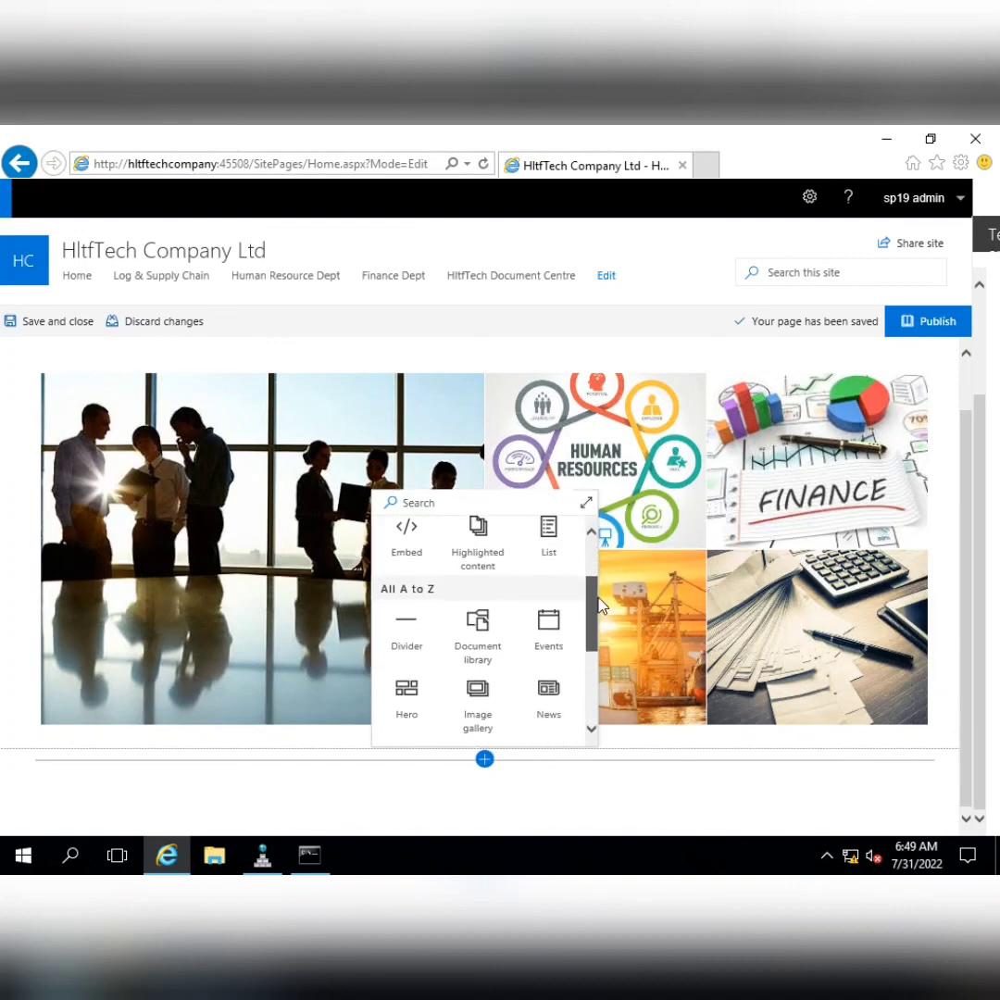
pyautogui.click(555, 628)
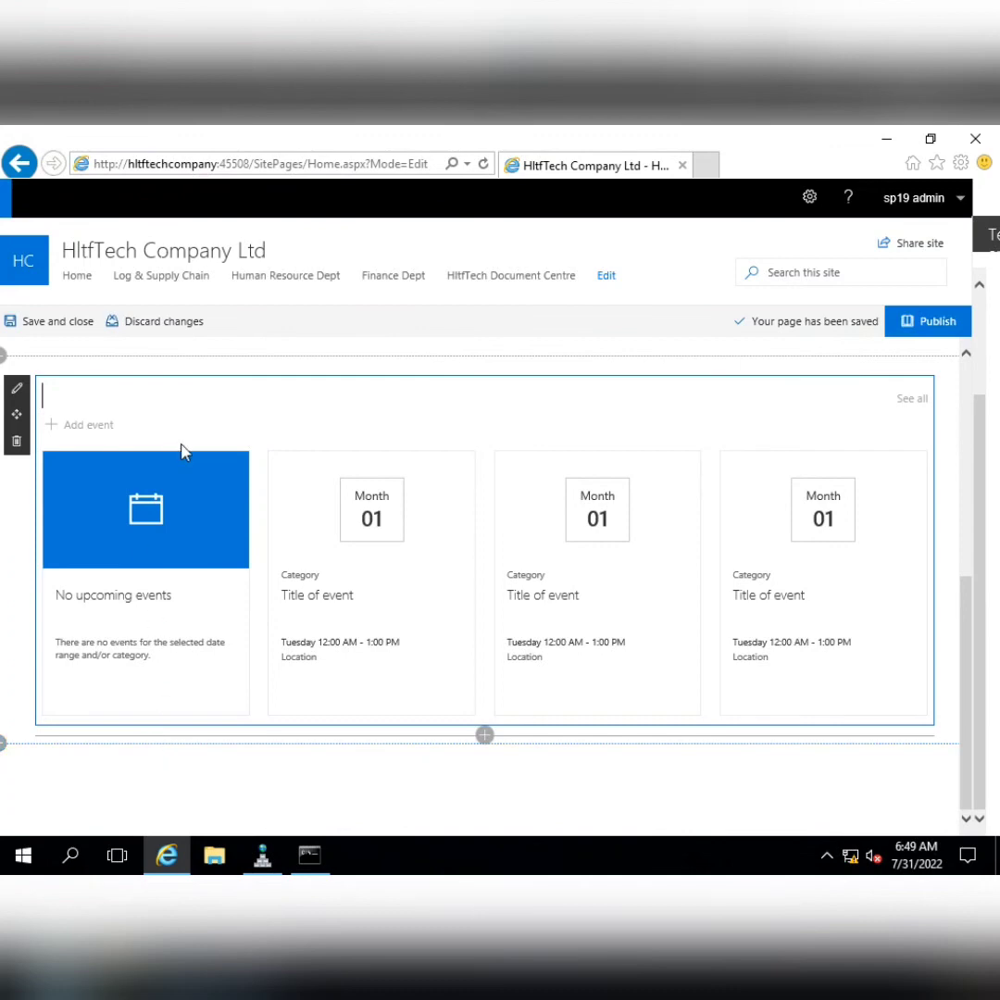
# Add a Text web part above Events reading "See Latest Companay's Events Here"
pyautogui.click(484, 367)
pyautogui.click(404, 448)
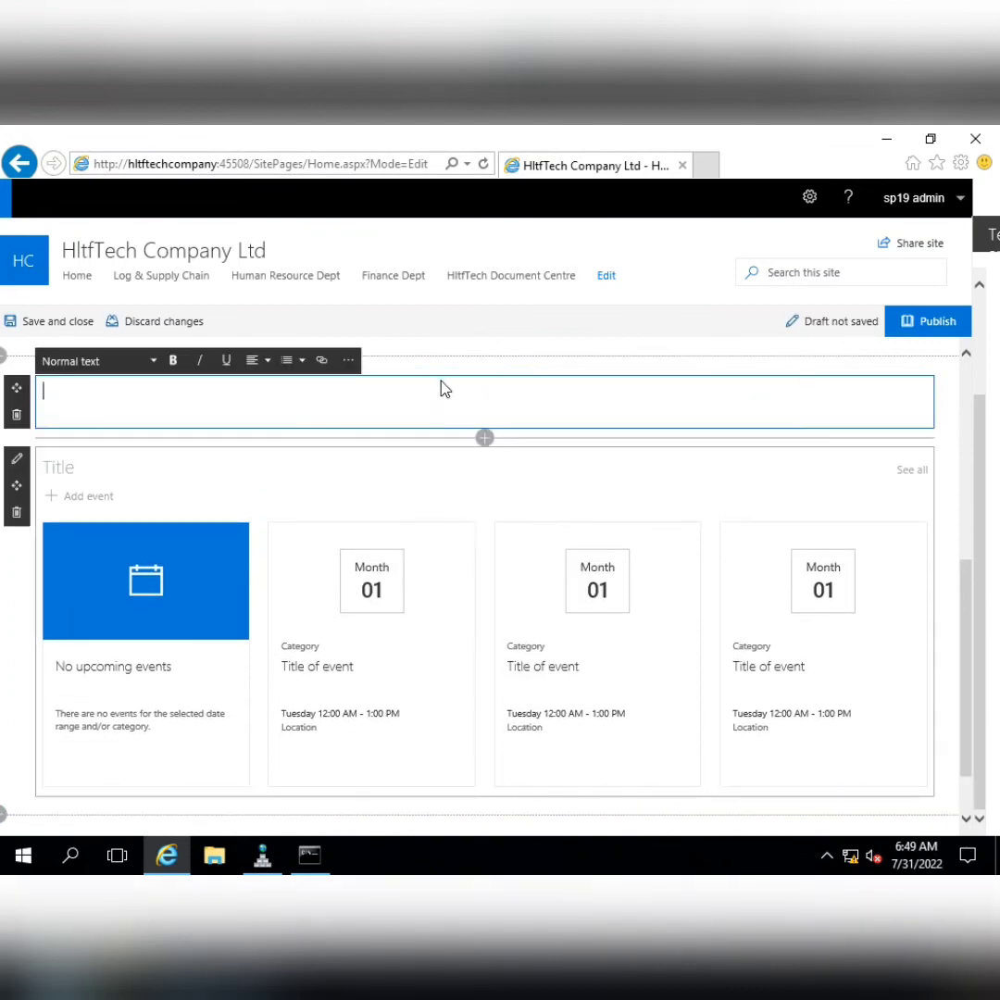
pyautogui.write("See Latest Companay's ")
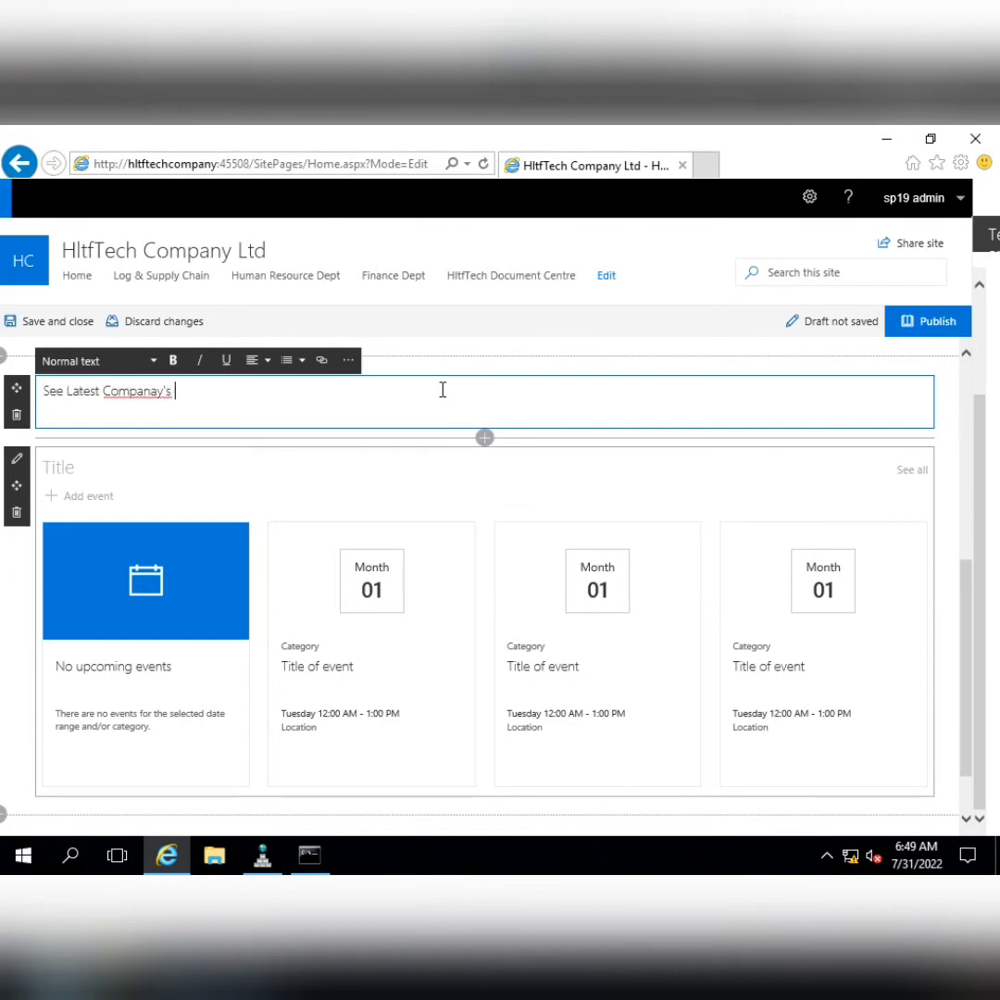
pyautogui.write('Evenets Here')
pyautogui.press('BackSpace')
pyautogui.hotkey('ctrl', 'shift', 'Left')
pyautogui.hotkey('ctrl', 'shift', 'Left')
pyautogui.hotkey('ctrl', 'shift', 'Left')
pyautogui.hotkey('ctrl', 'shift', 'Left')
pyautogui.hotkey('ctrl', 'a')
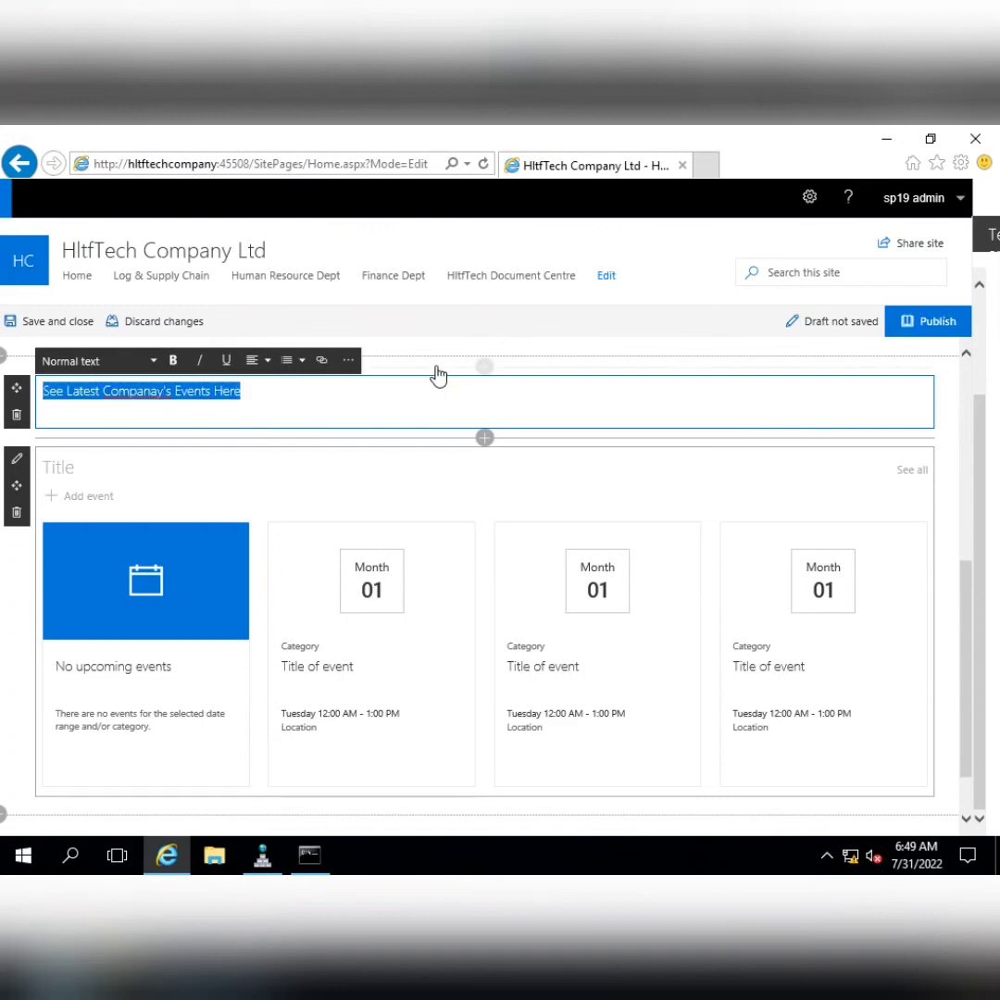
# Format the line as a bold, centred, blue Heading 2 and publish the page
pyautogui.click(97, 361)
pyautogui.click(104, 440)
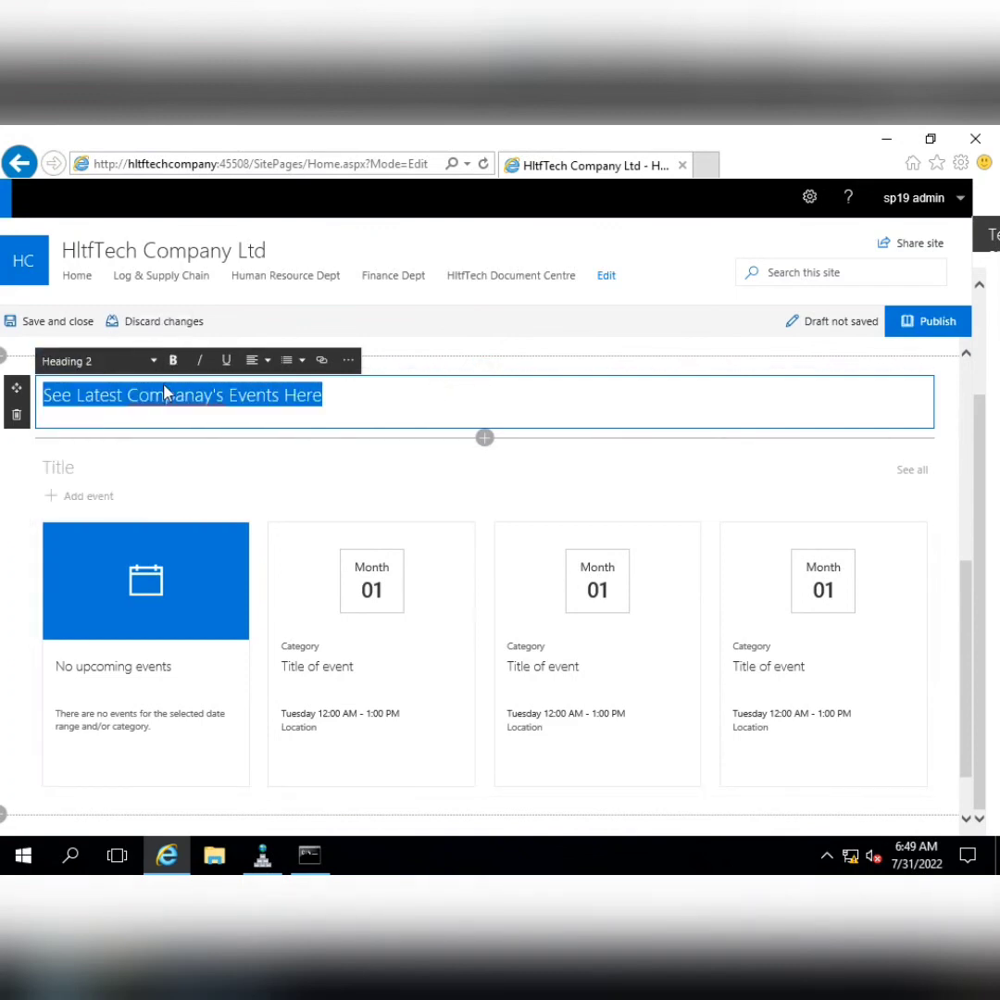
pyautogui.click(173, 360)
pyautogui.click(259, 360)
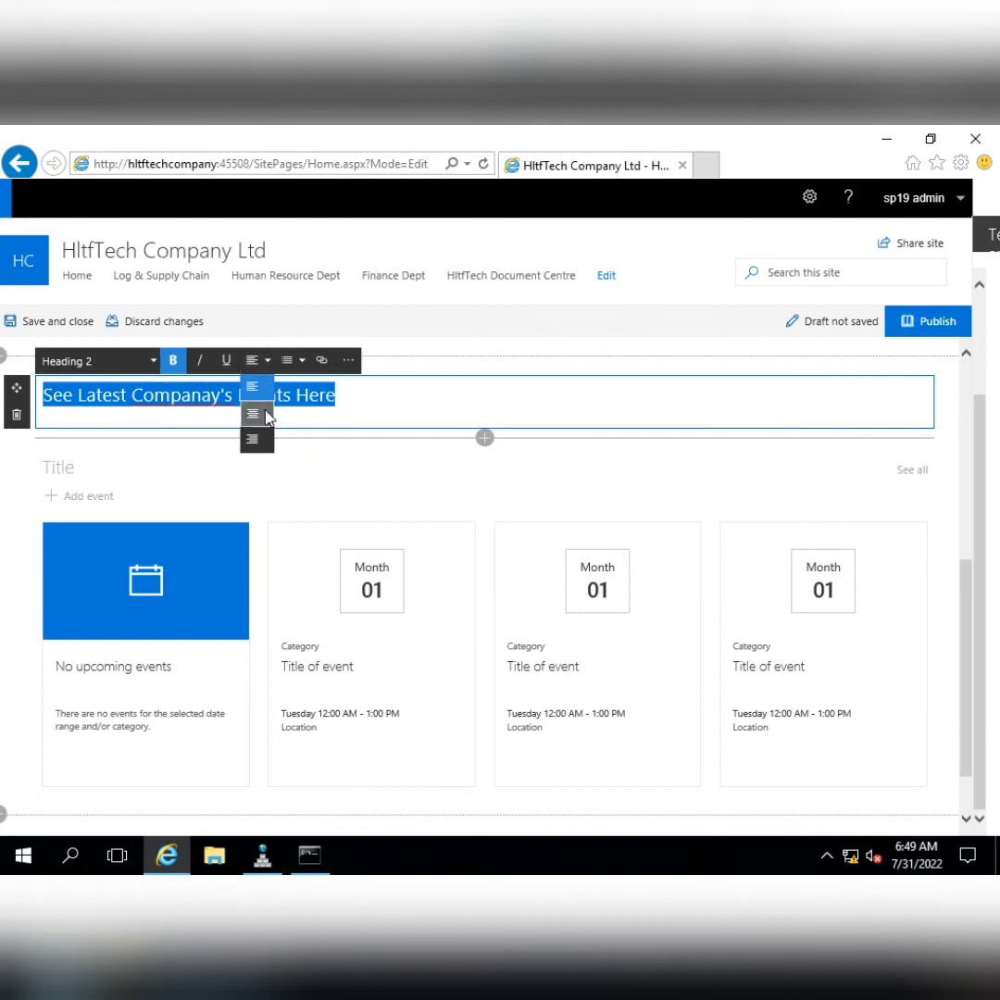
pyautogui.click(252, 412)
pyautogui.click(483, 360)
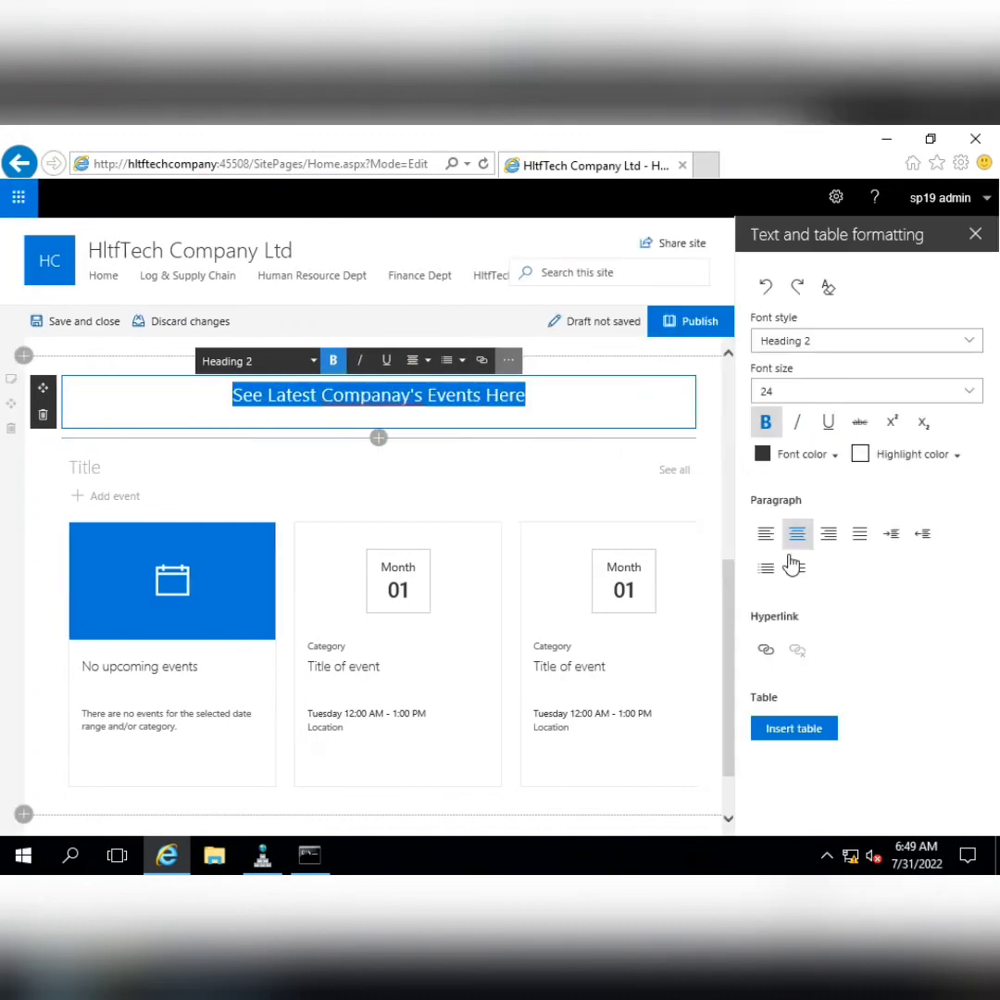
pyautogui.click(794, 469)
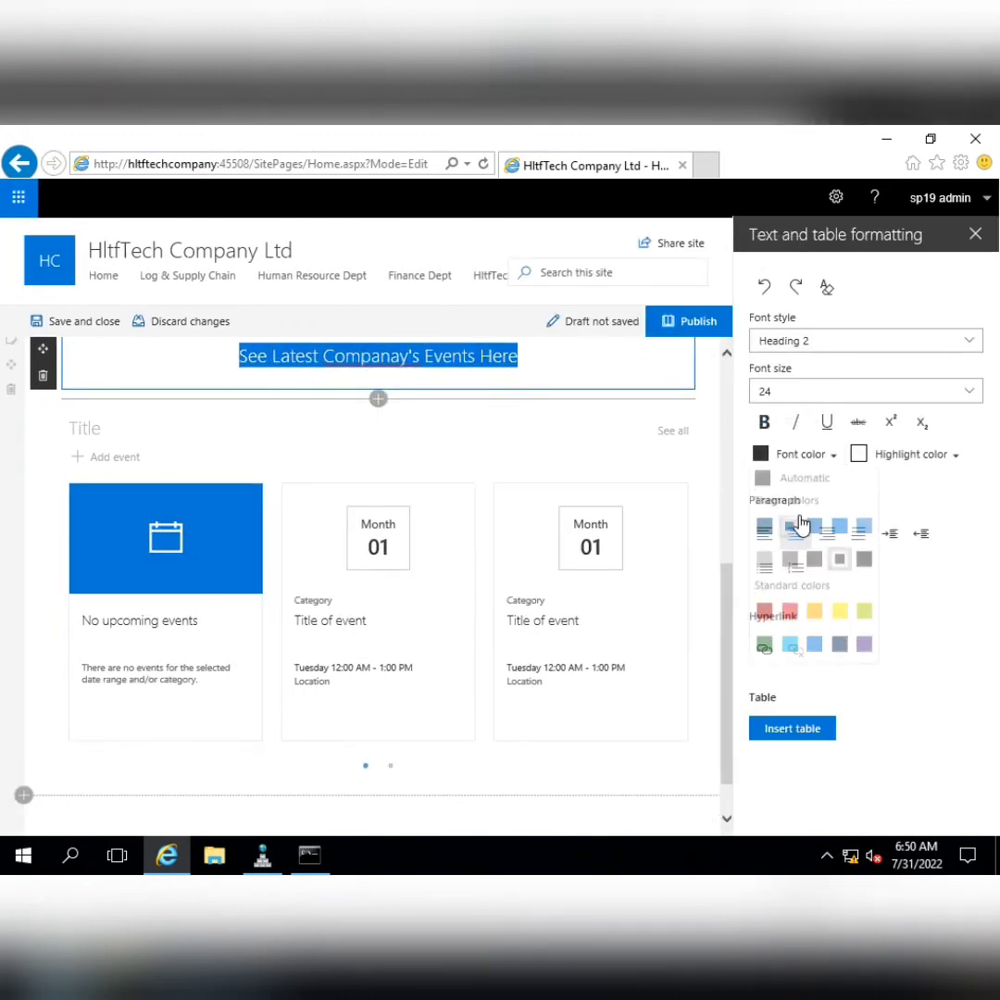
pyautogui.click(835, 530)
pyautogui.click(763, 424)
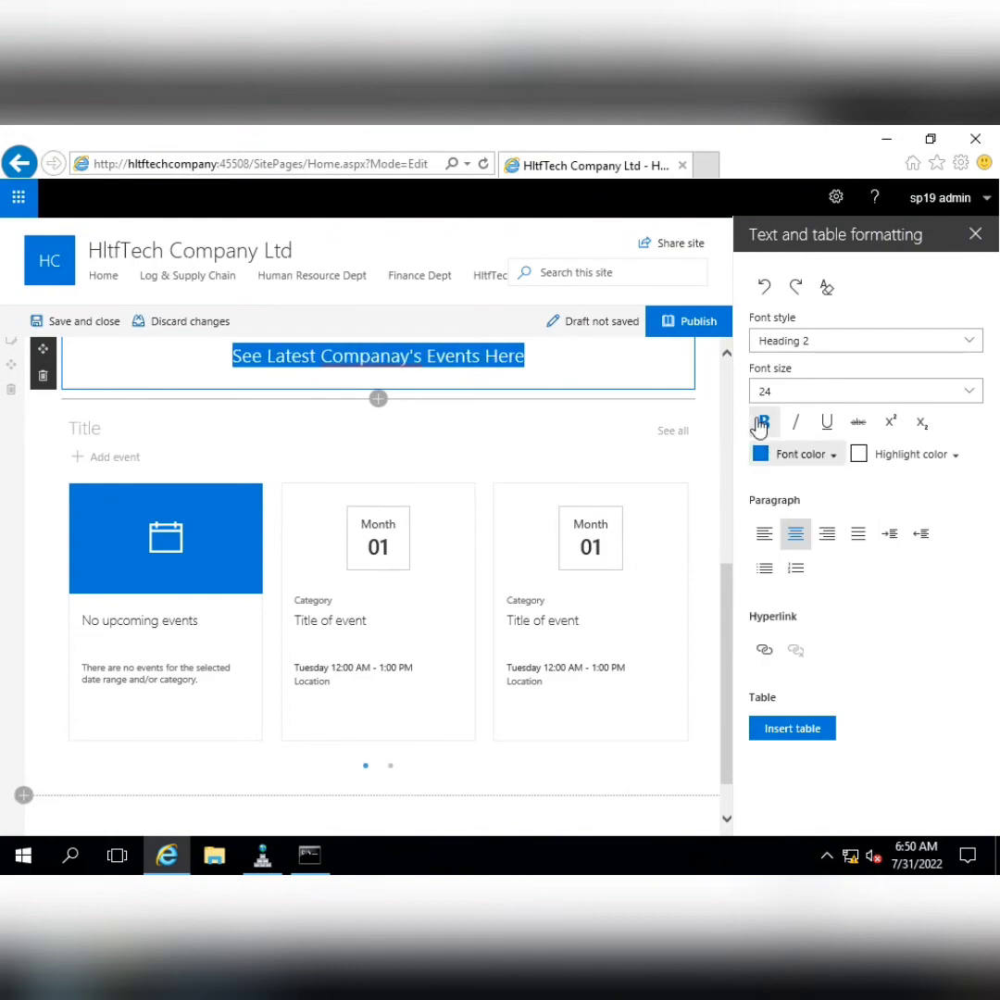
pyautogui.click(690, 333)
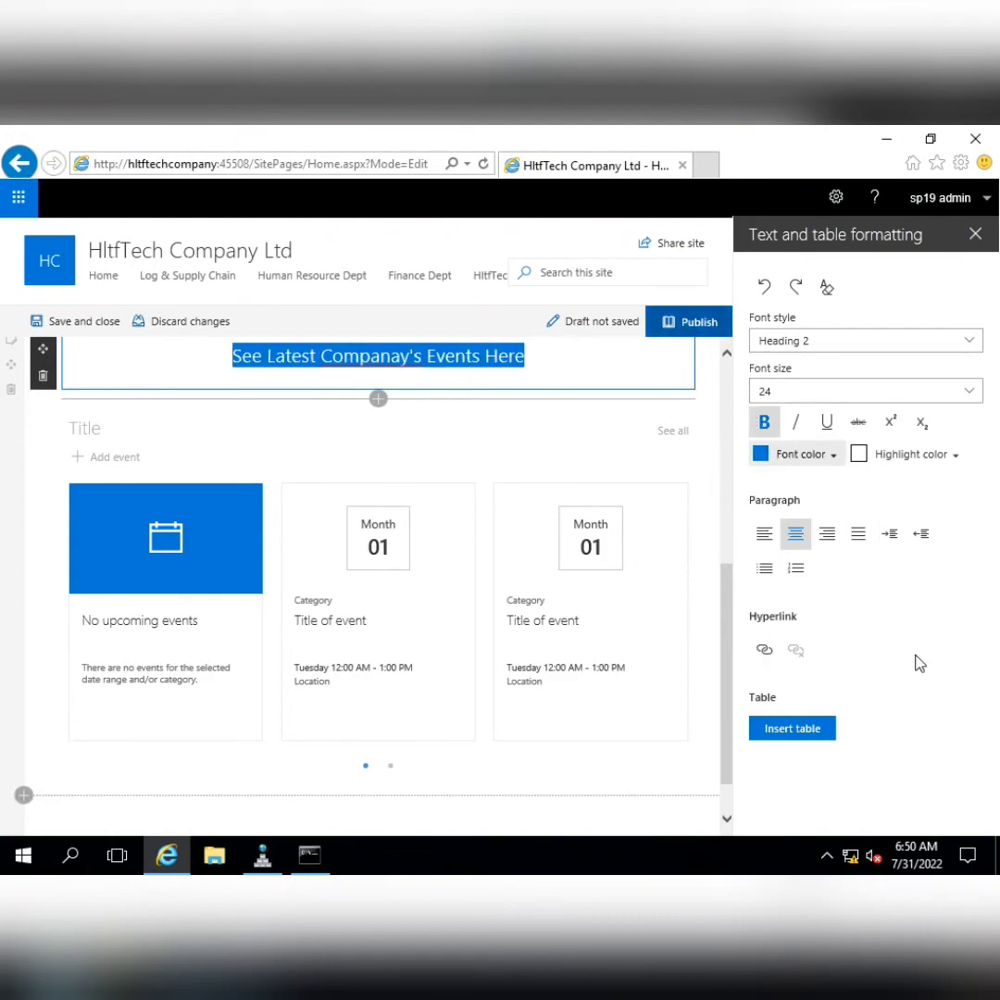
pyautogui.scroll(-5, 765, 498)
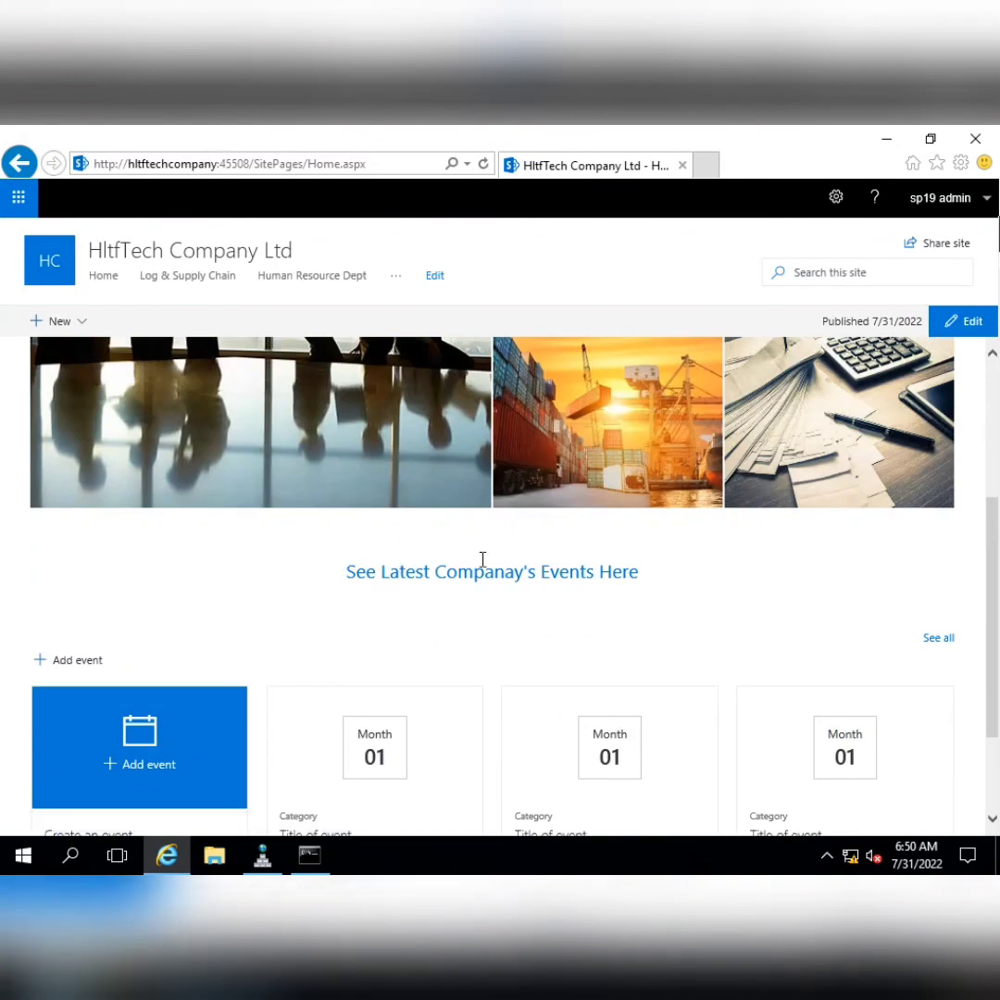
# Insert a Divider above and below the events heading, then publish
pyautogui.click(972, 323)
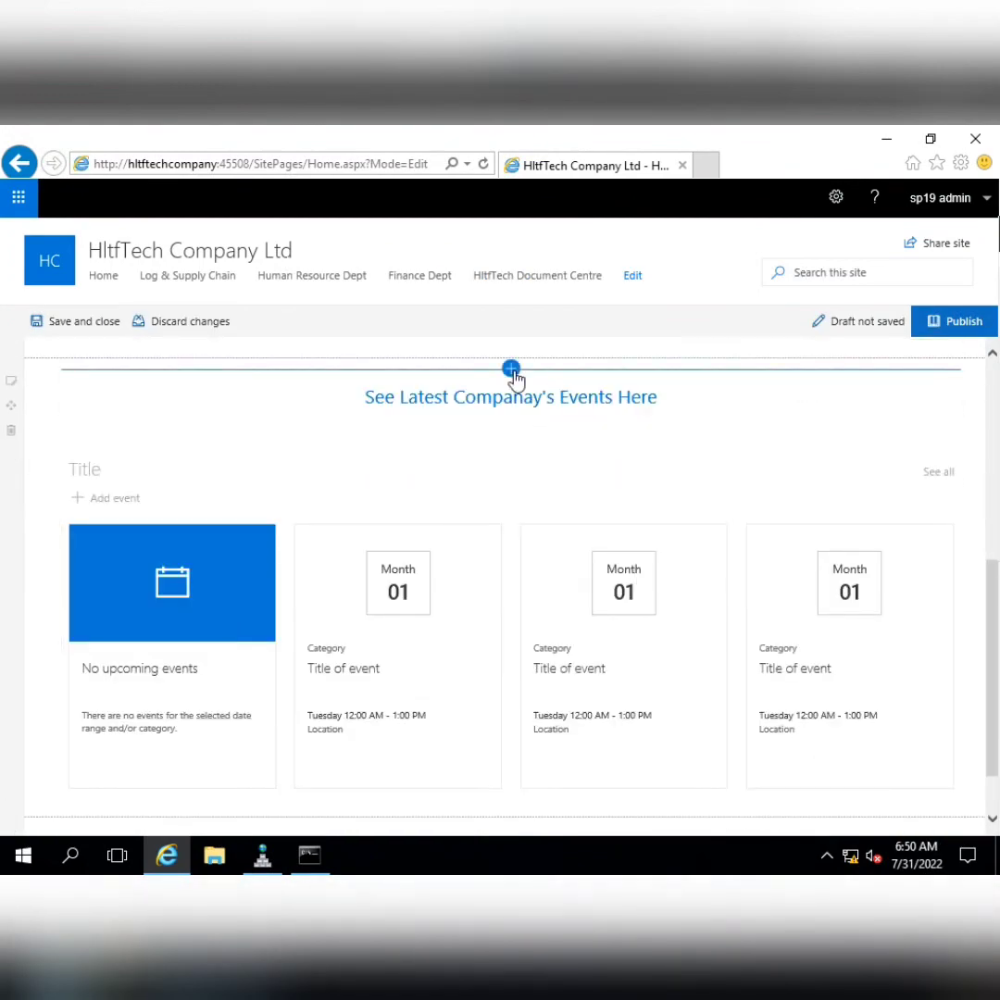
pyautogui.click(511, 369)
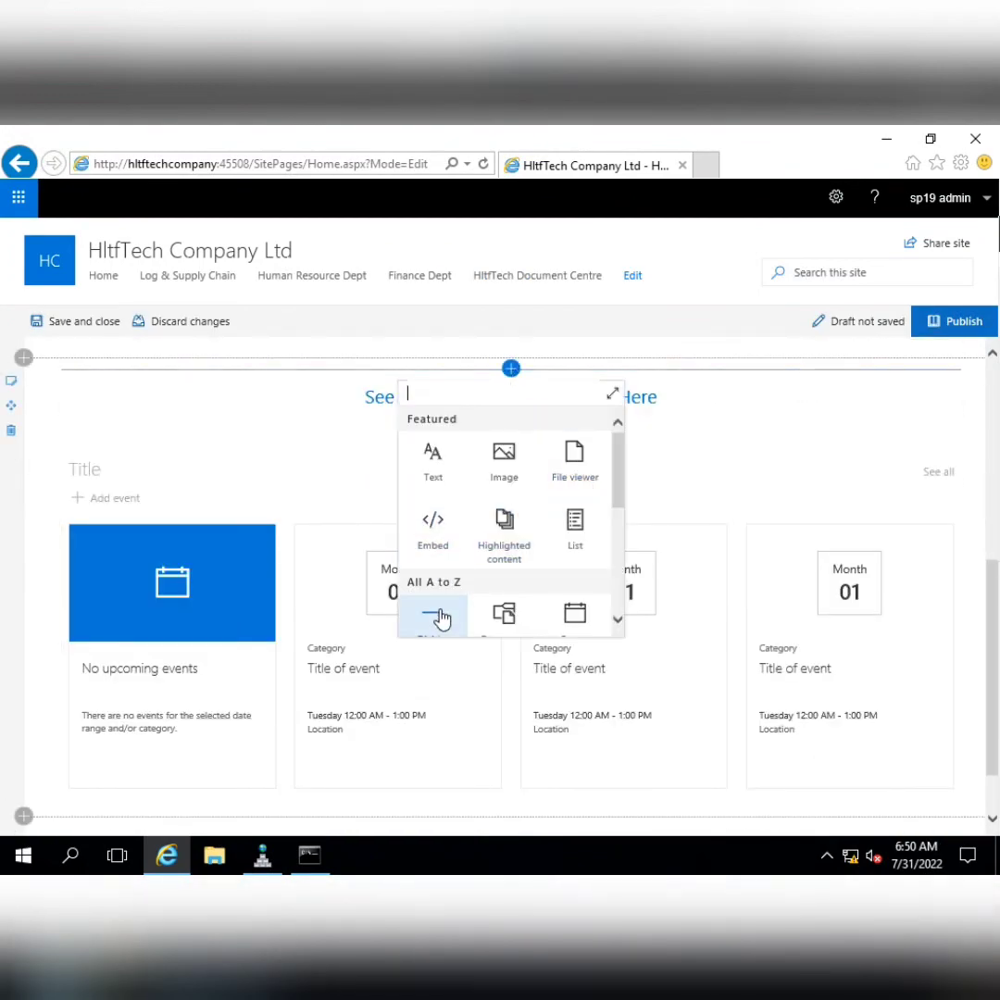
pyautogui.scroll(-1, 439, 618)
pyautogui.click(433, 555)
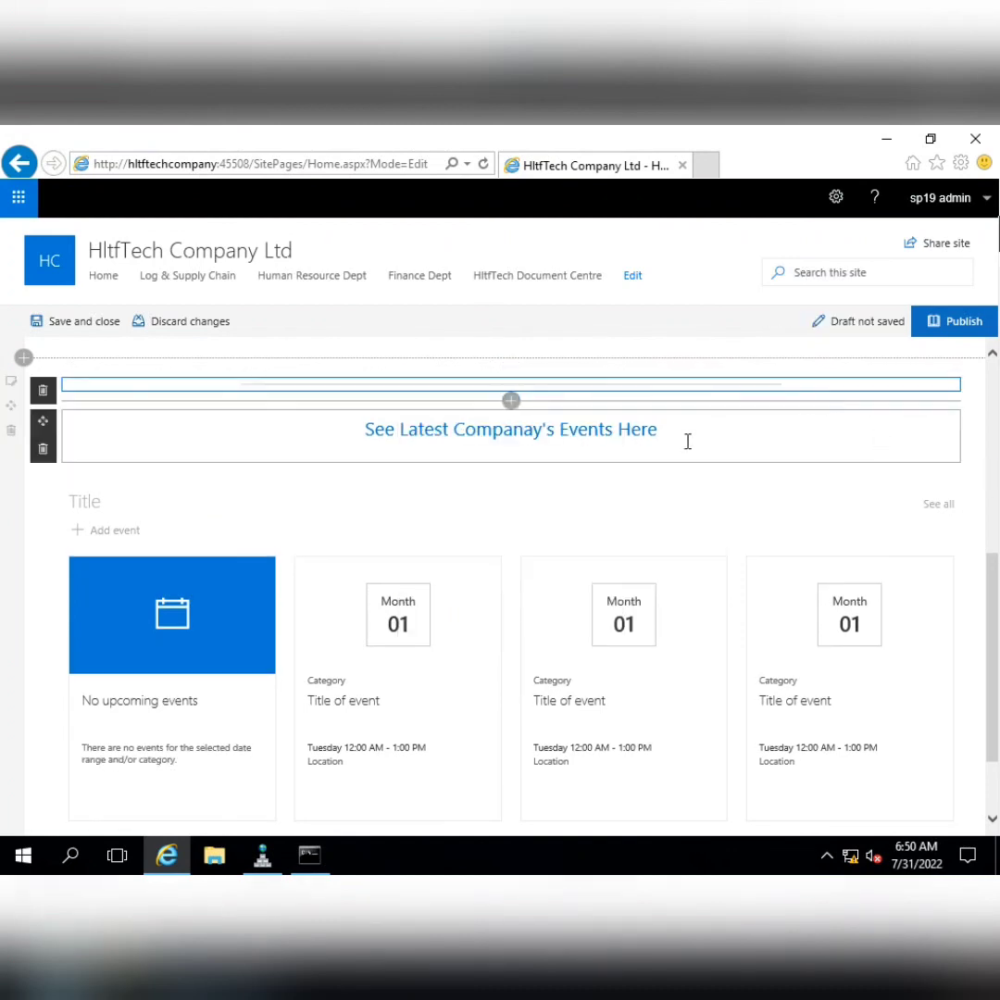
pyautogui.click(511, 471)
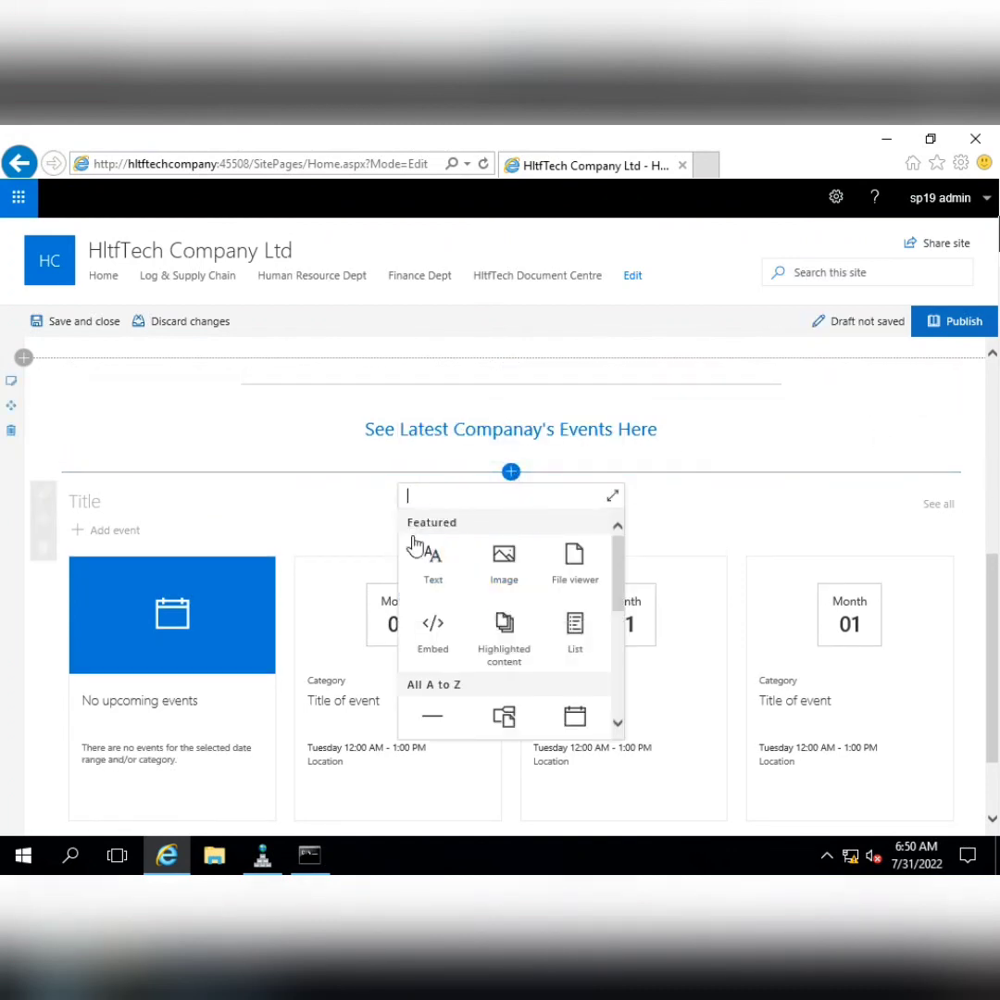
pyautogui.click(430, 713)
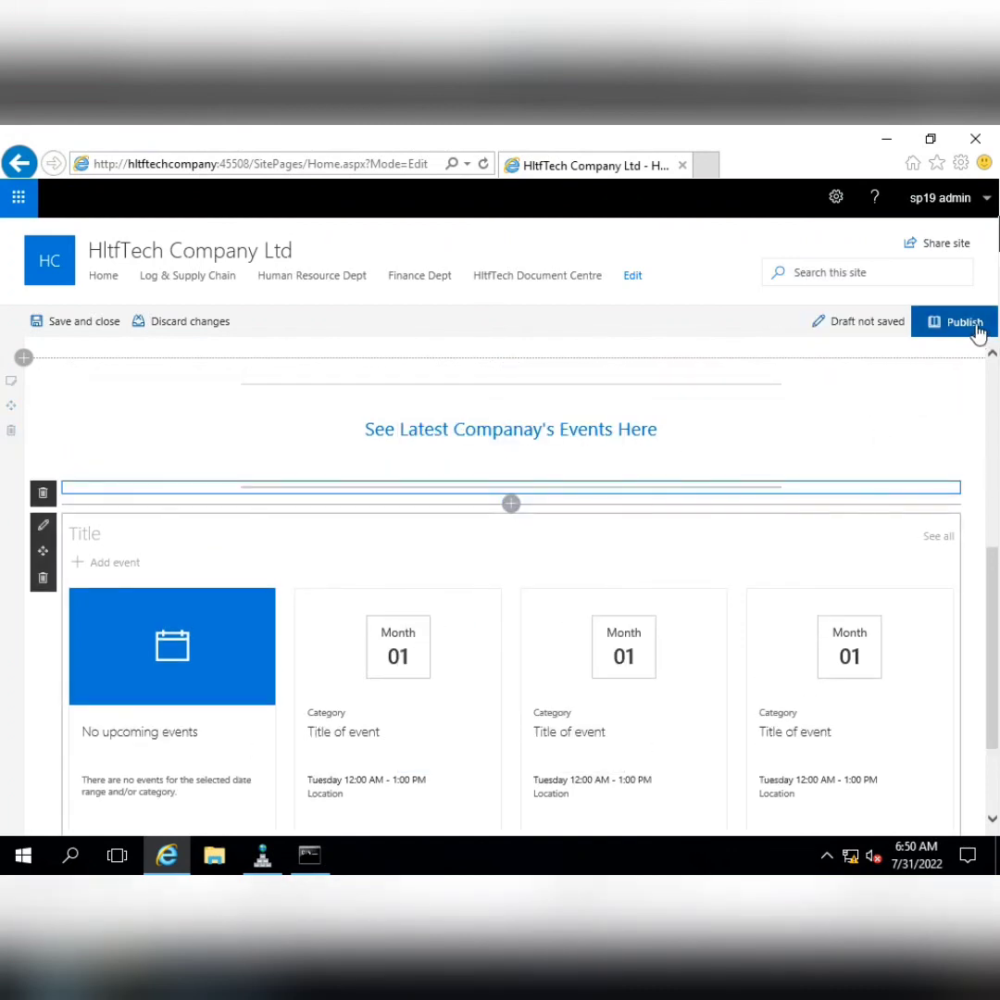
pyautogui.click(977, 333)
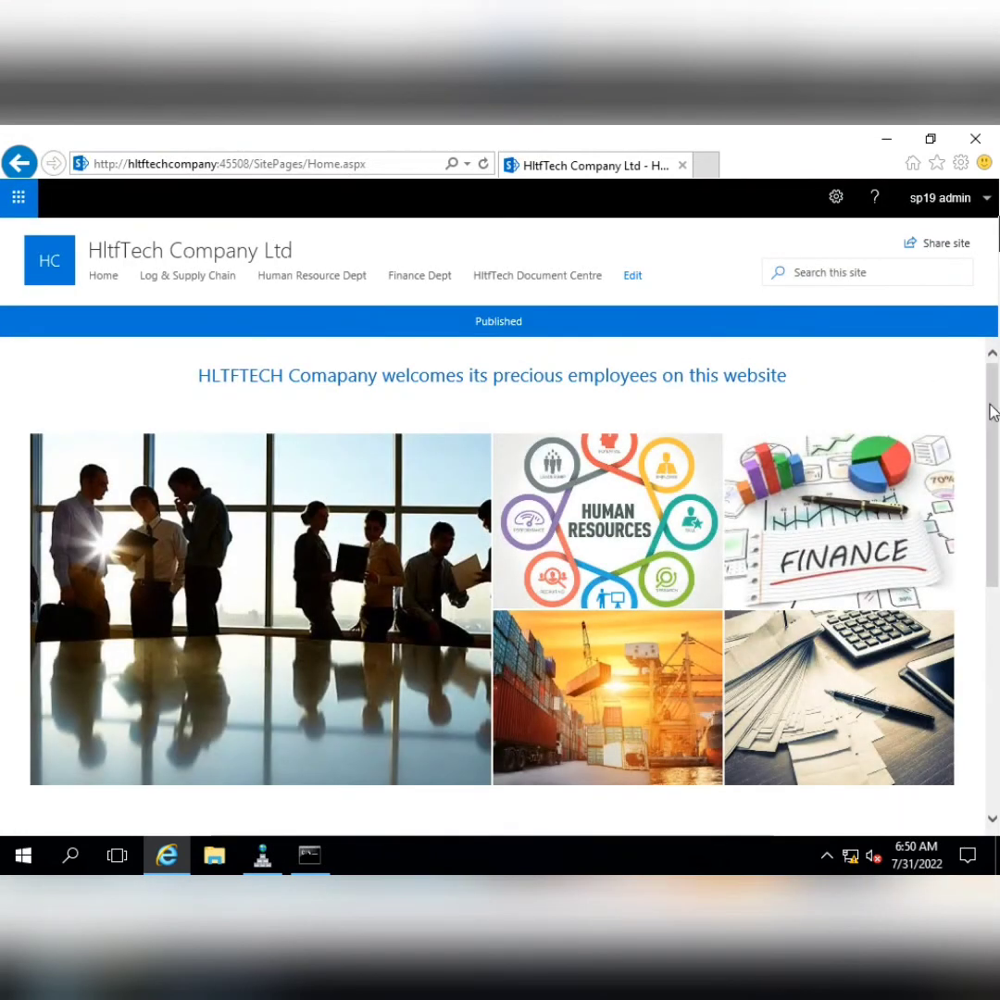
# Scroll through the published home page, then minimise the remote session to reveal Notepad
pyautogui.scroll(-3, 967, 403)
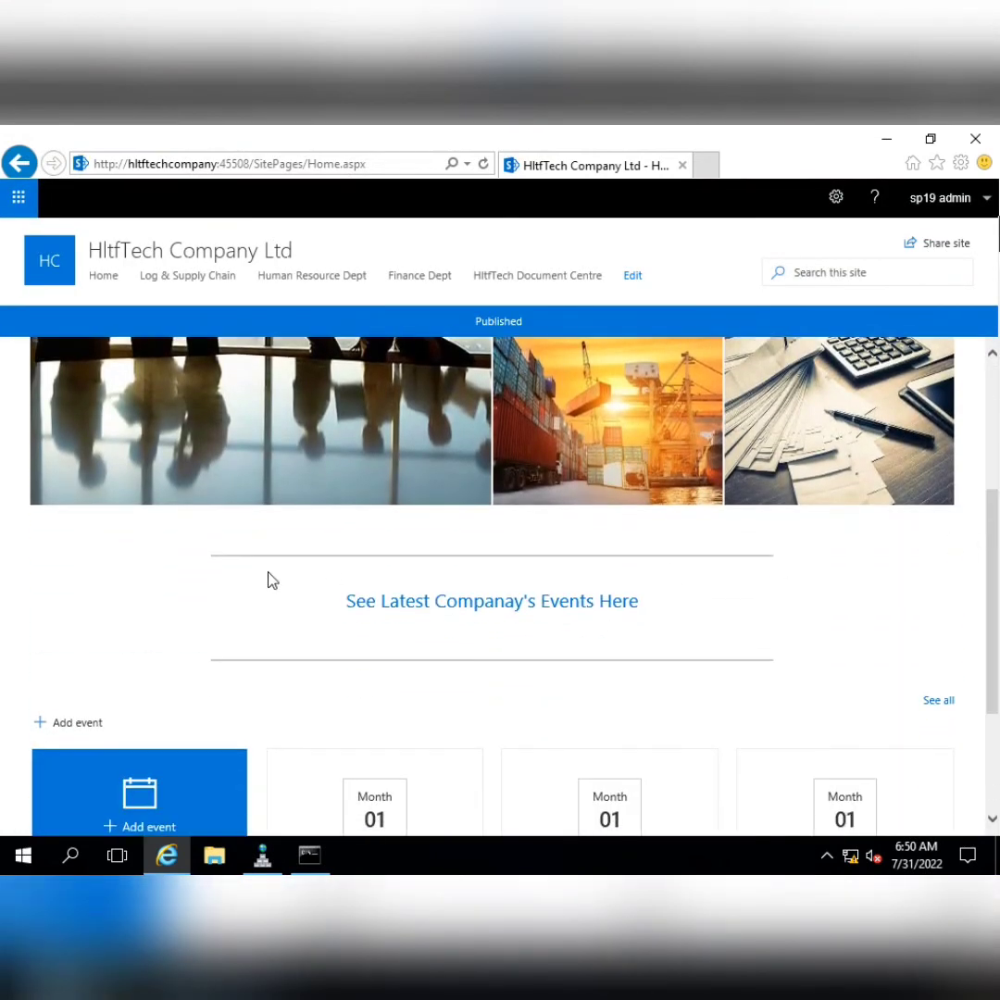
pyautogui.scroll(-2, 547, 580)
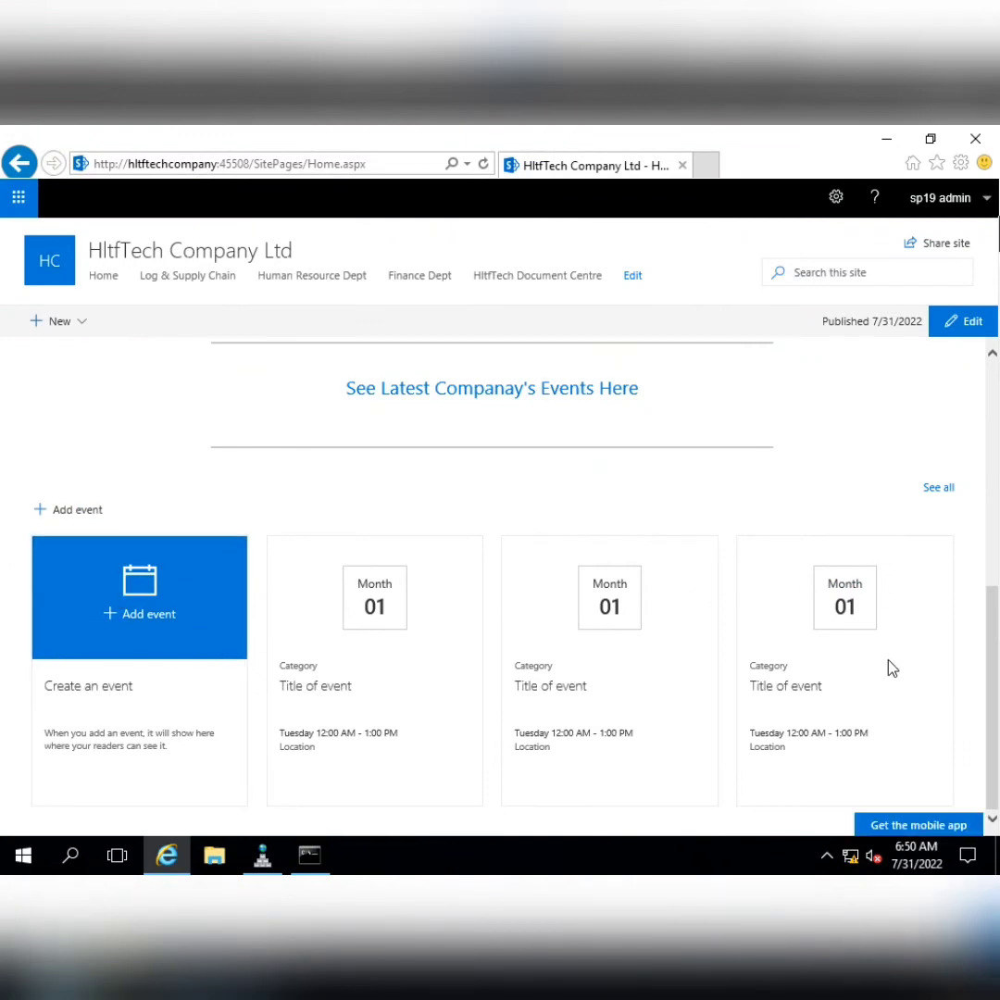
pyautogui.scroll(5, 716, 653)
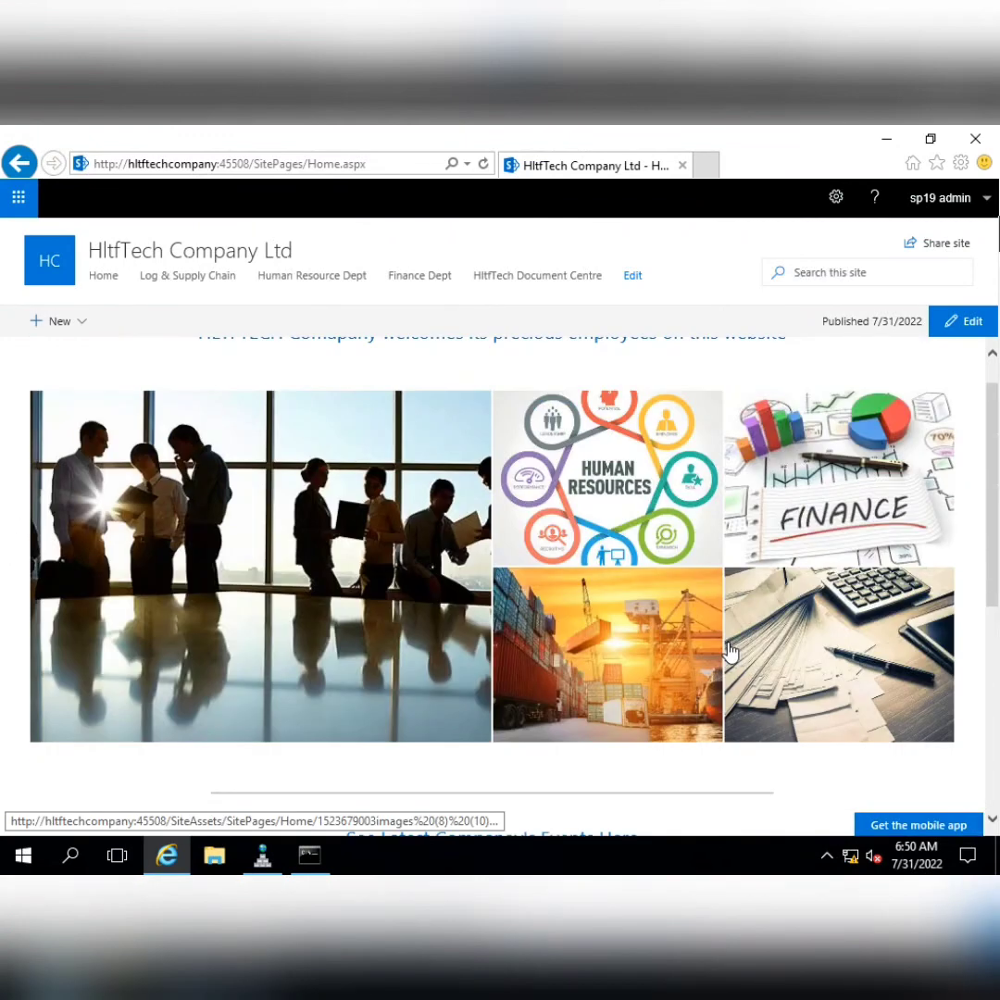
pyautogui.scroll(-5, 728, 651)
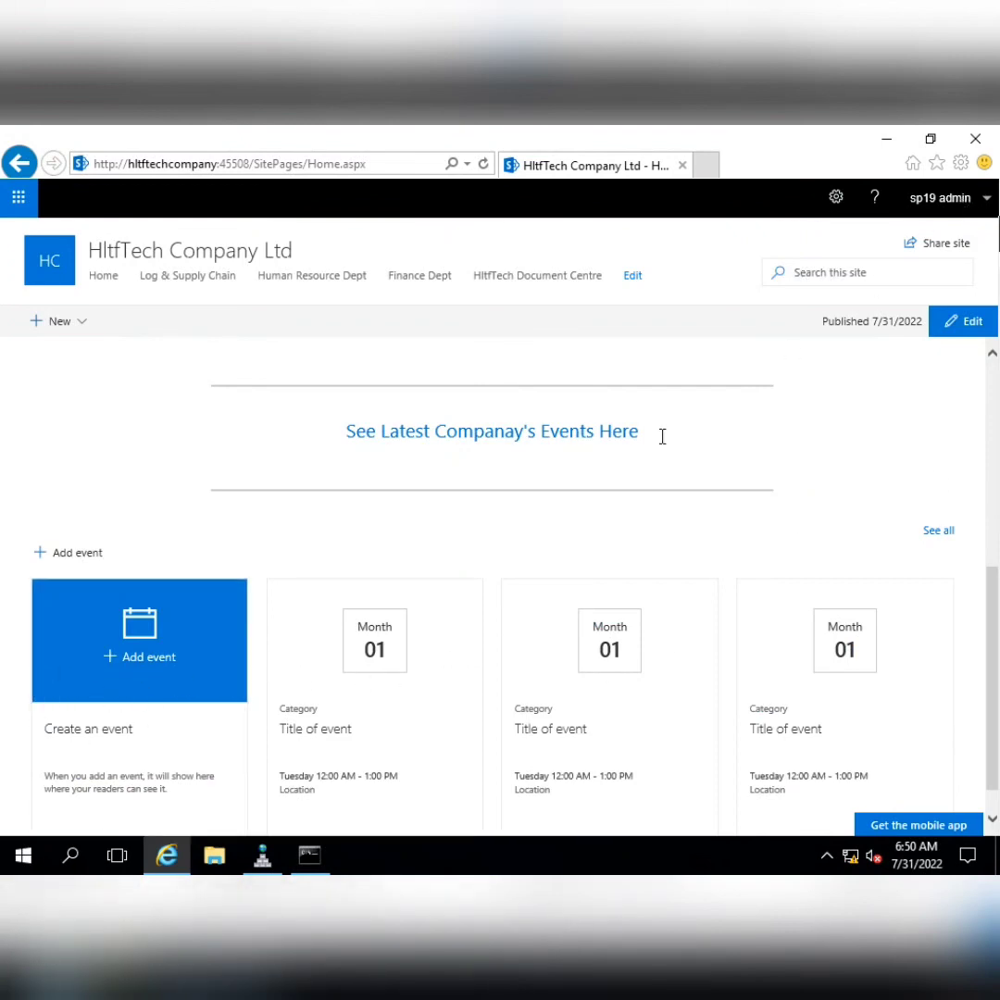
pyautogui.scroll(4, 458, 675)
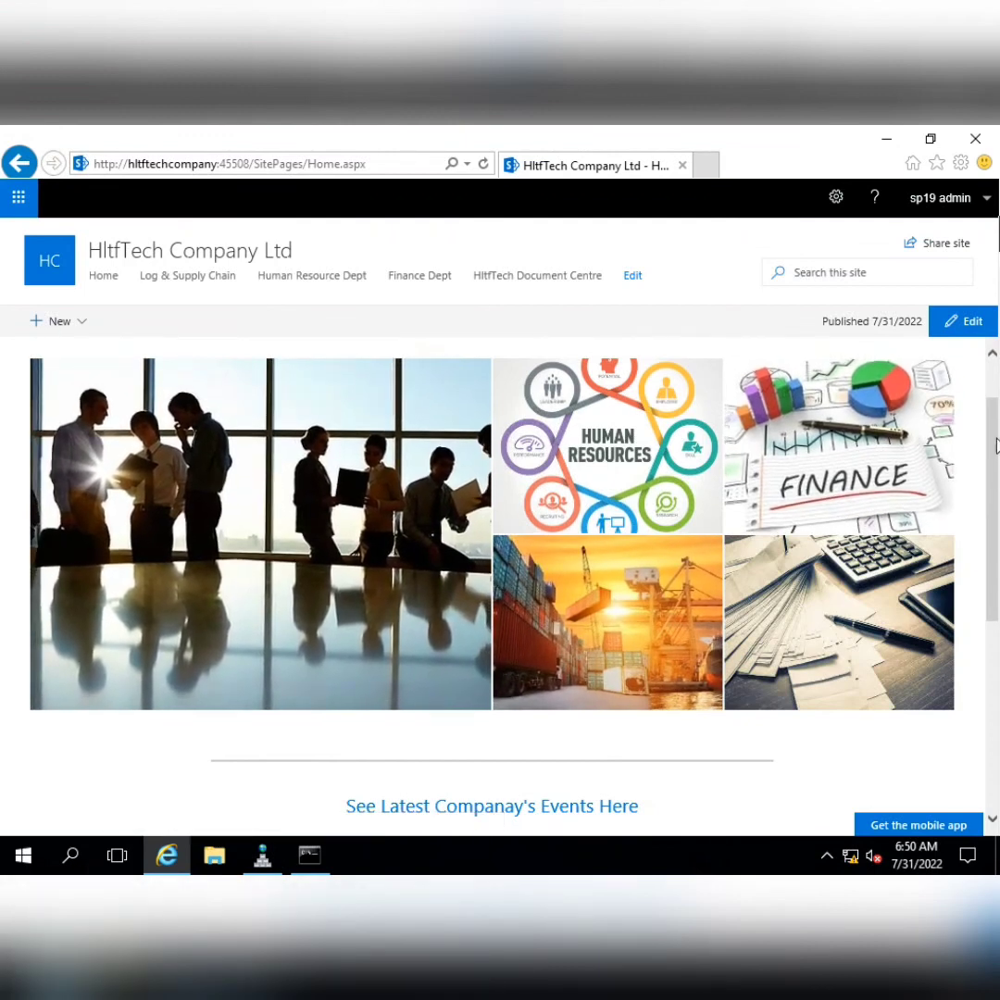
pyautogui.scroll(1, 995, 380)
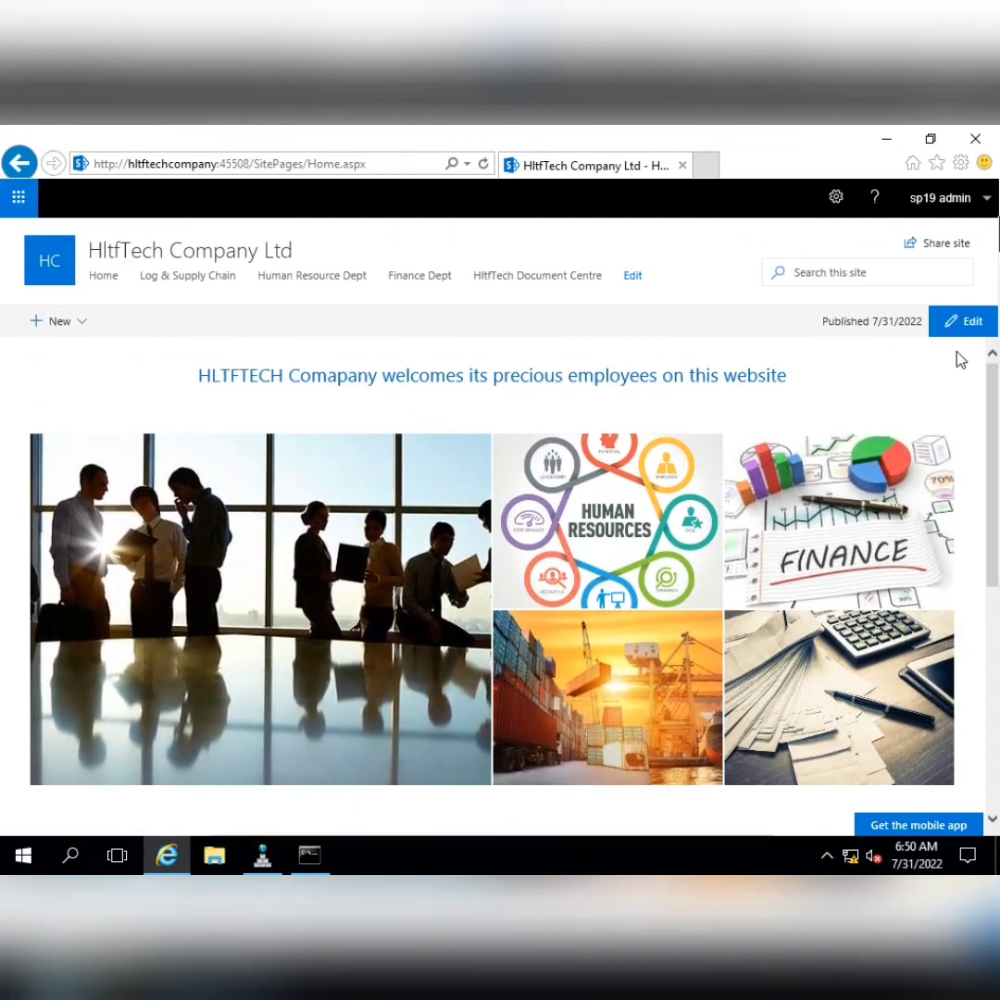
pyautogui.moveTo(597, 132)
pyautogui.click(638, 137)
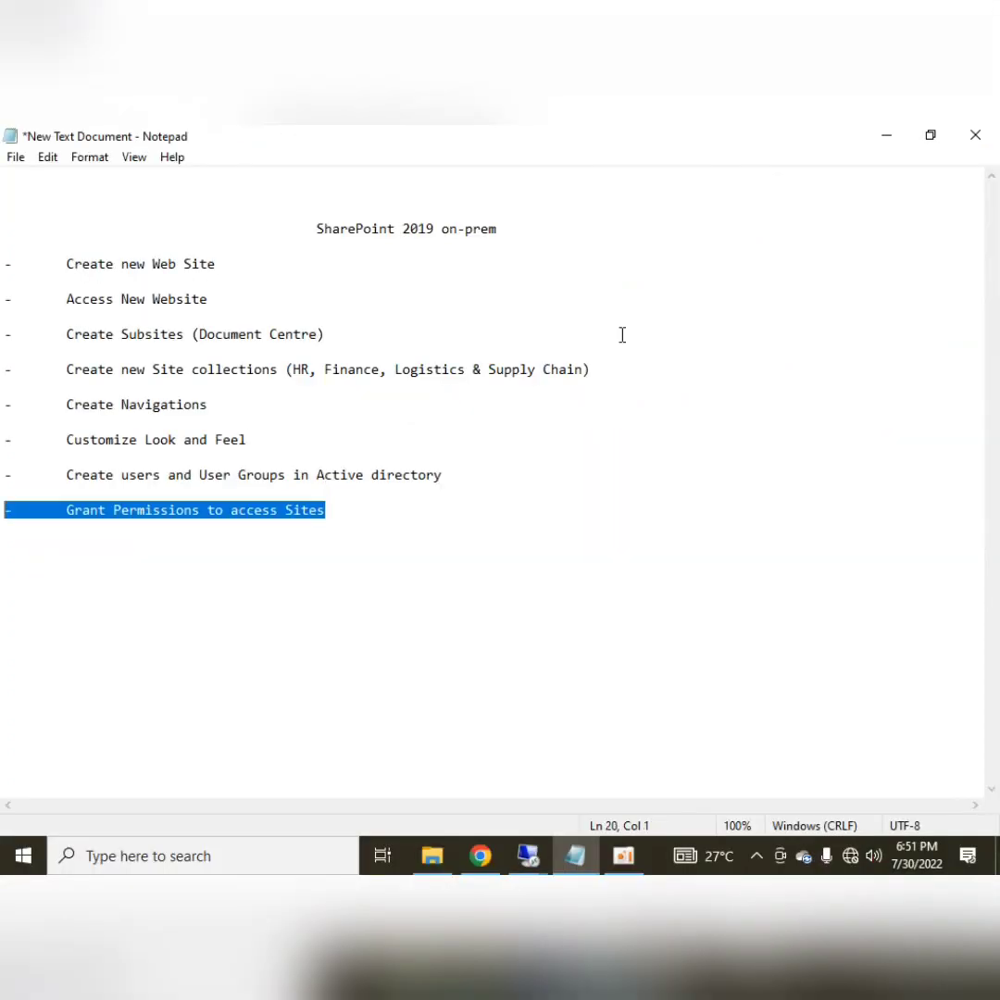
pyautogui.hotkey('shift', 'Up')
pyautogui.hotkey('shift', 'Up')
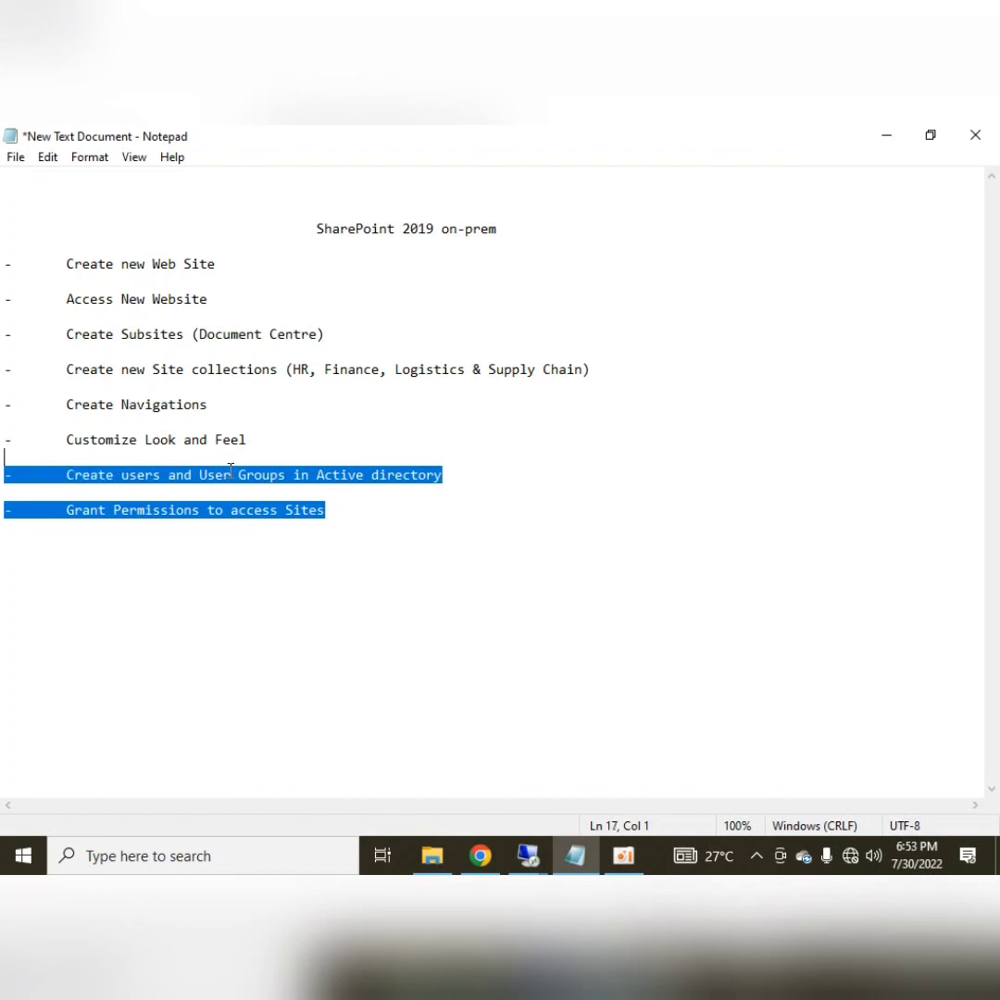
pyautogui.click(261, 446)
pyautogui.moveTo(248, 438); pyautogui.dragTo(56, 263)
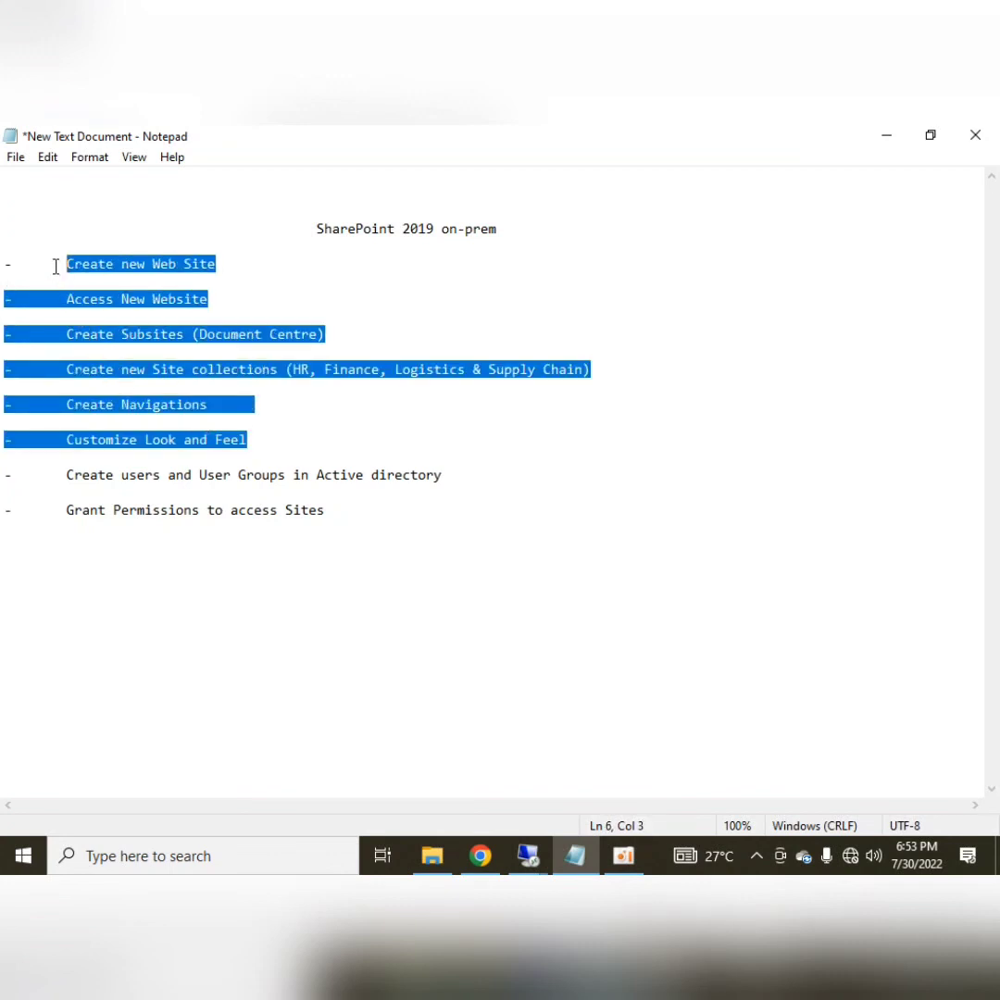